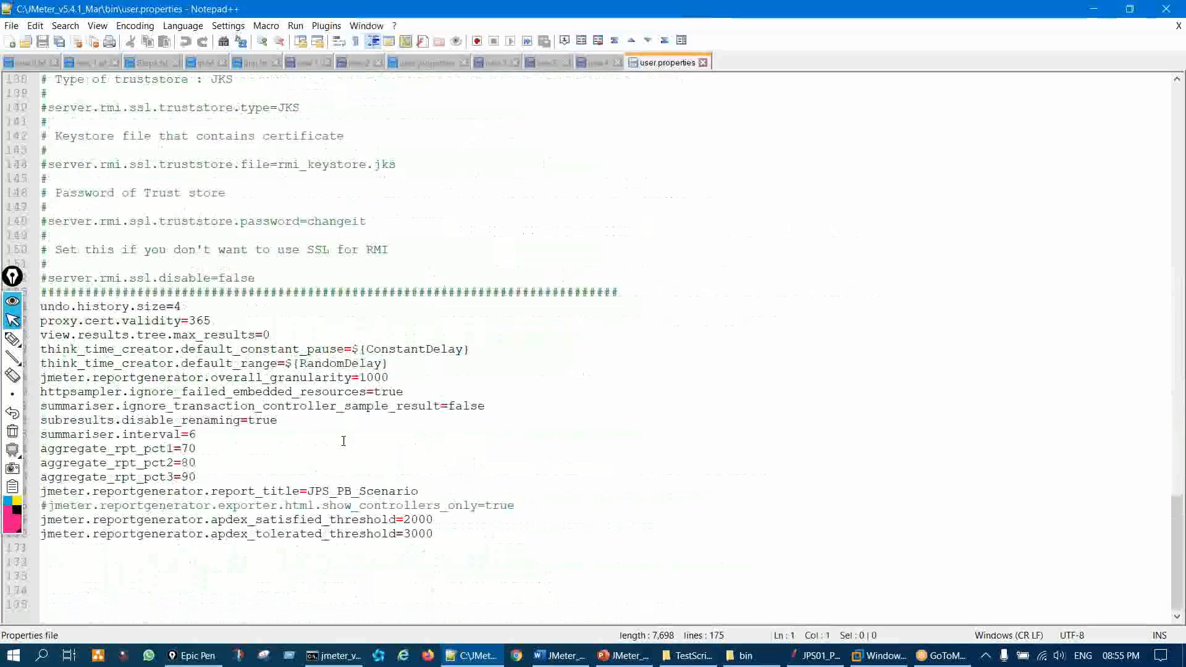
Step: Mark the custom property lines at the end of user.properties with freehand pen strokes and an arrow, and clear the ink
{"action": "key", "text": "ctrl+shift+3"}
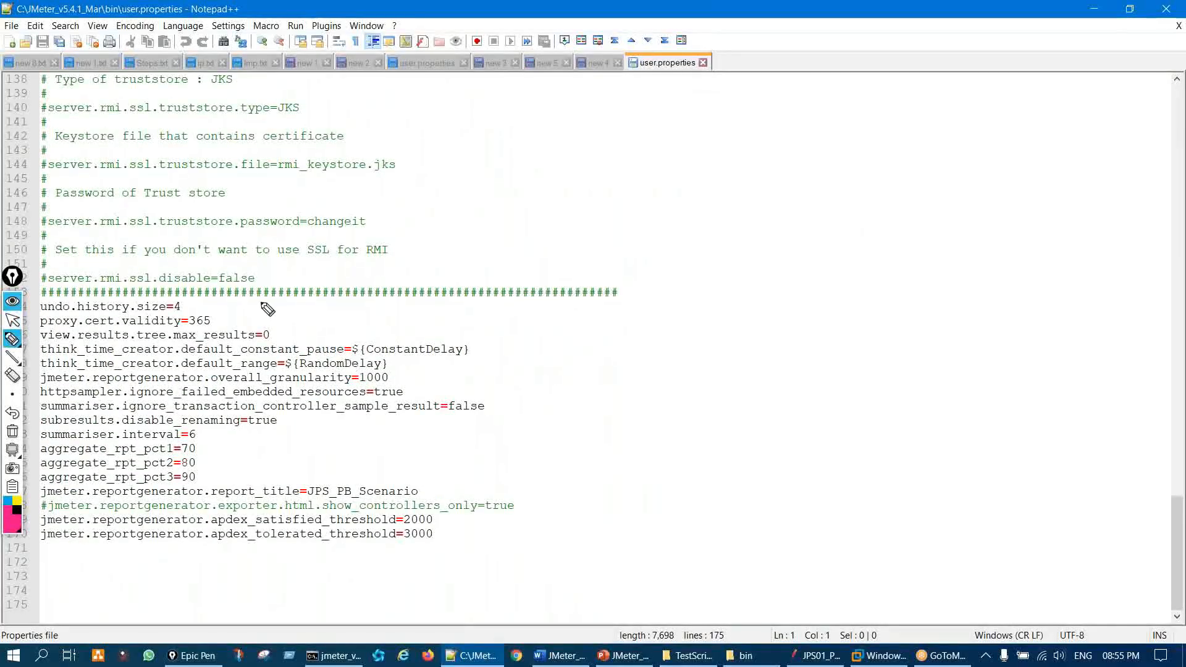
{"action": "mouse_move", "coordinate": [238, 294]}
{"action": "left_mouse_down"}
{"action": "mouse_move", "coordinate": [315, 389]}
{"action": "mouse_move", "coordinate": [280, 545]}
{"action": "mouse_move", "coordinate": [264, 562]}
{"action": "left_mouse_up"}
{"action": "left_click_drag", "start_coordinate": [121, 349], "coordinate": [156, 319]}
{"action": "left_click_drag", "start_coordinate": [183, 363], "coordinate": [211, 350]}
{"action": "left_click_drag", "start_coordinate": [175, 426], "coordinate": [173, 489]}
{"action": "key", "text": "ctrl+shift+c"}
{"action": "left_click_drag", "start_coordinate": [233, 293], "coordinate": [295, 522]}
{"action": "left_click_drag", "start_coordinate": [252, 432], "coordinate": [734, 261]}
{"action": "left_click_drag", "start_coordinate": [720, 220], "coordinate": [700, 301]}
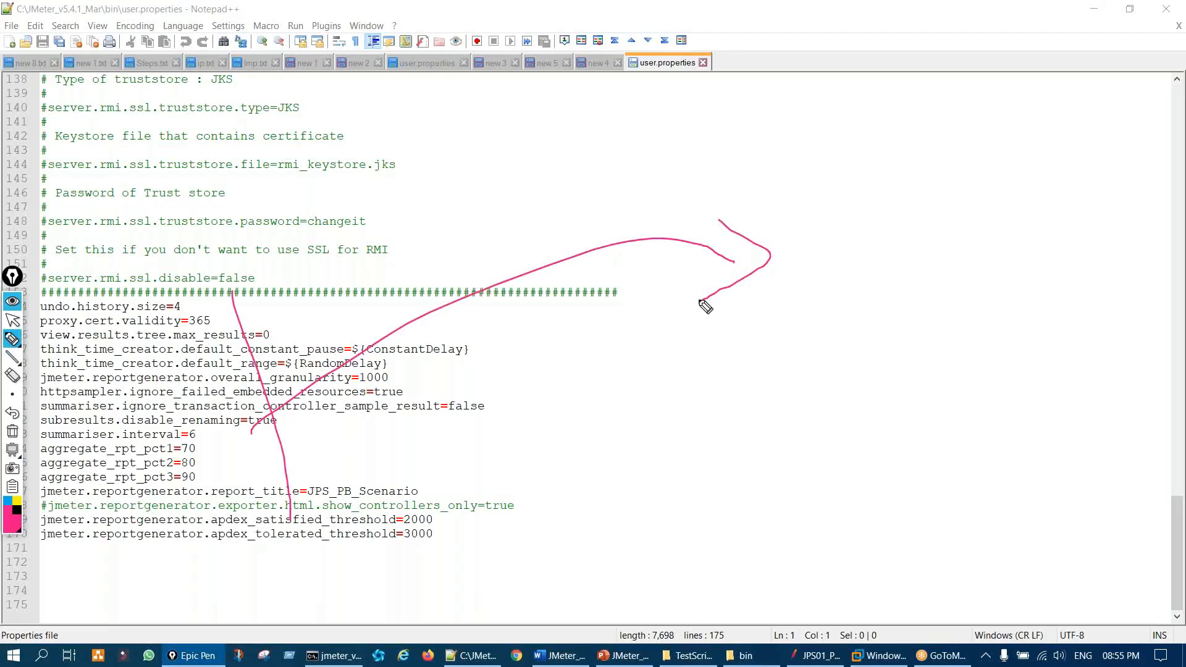
{"action": "key", "text": "ctrl+shift+c"}
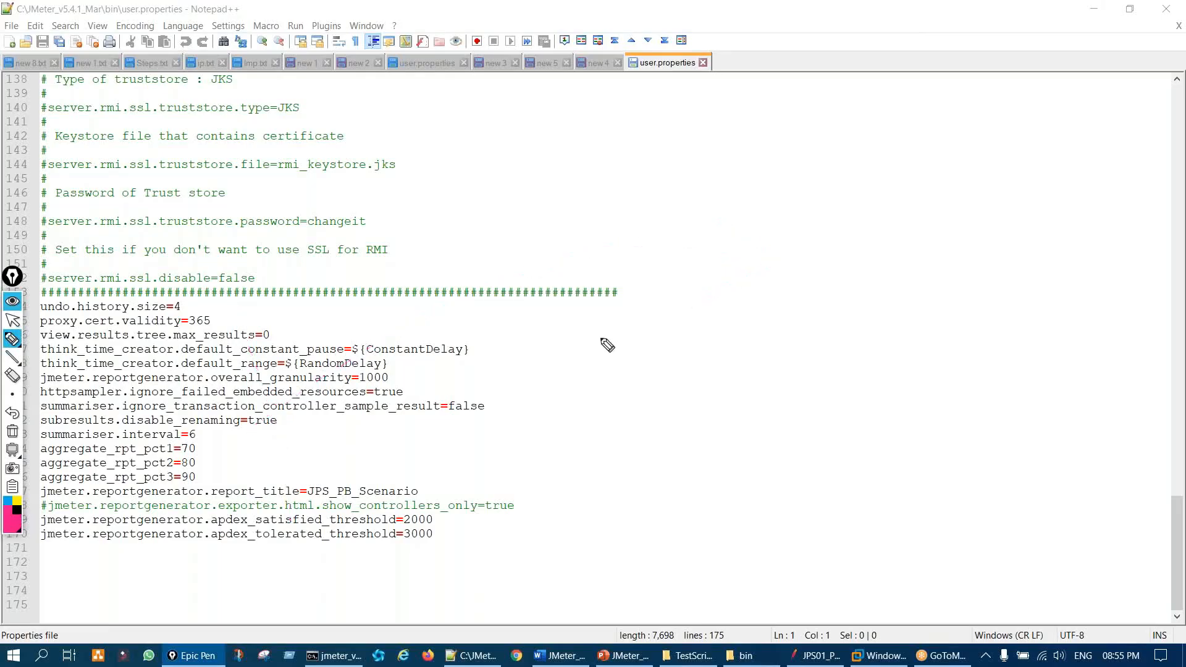
{"action": "left_click_drag", "start_coordinate": [196, 302], "coordinate": [214, 535]}
{"action": "key", "text": "ctrl+shift+c"}
Step: Close the other, inactive properties document while keeping the JMeter user.properties file open
{"action": "key", "text": "ctrl+shift+2"}
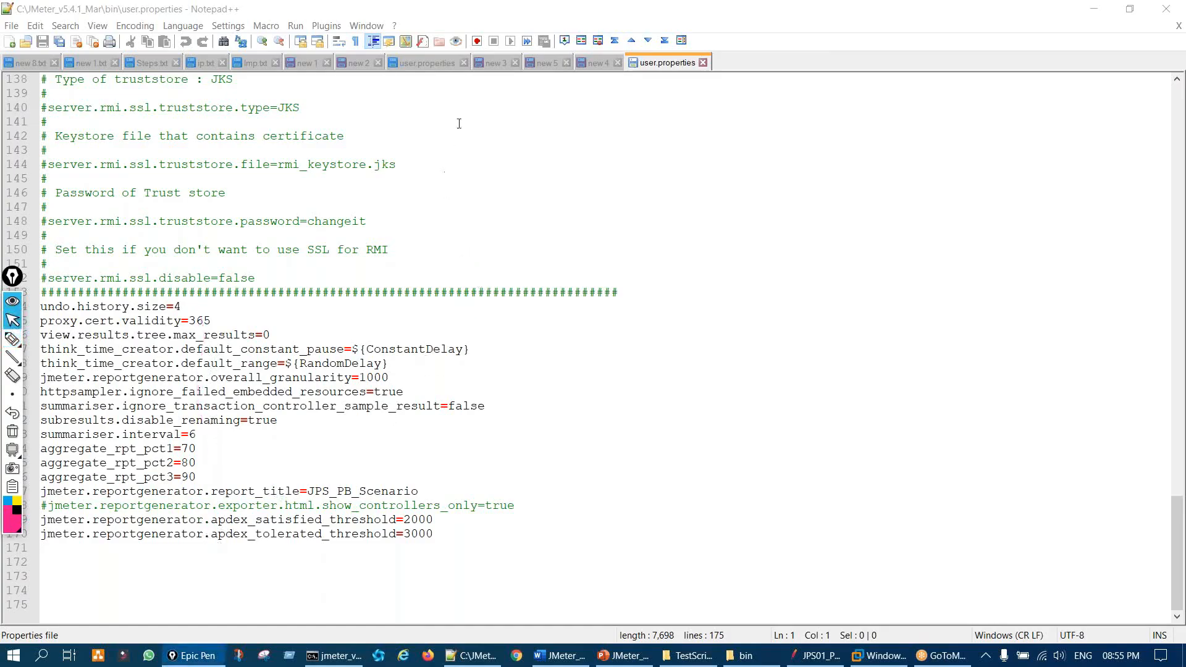
{"action": "left_click", "coordinate": [463, 64]}
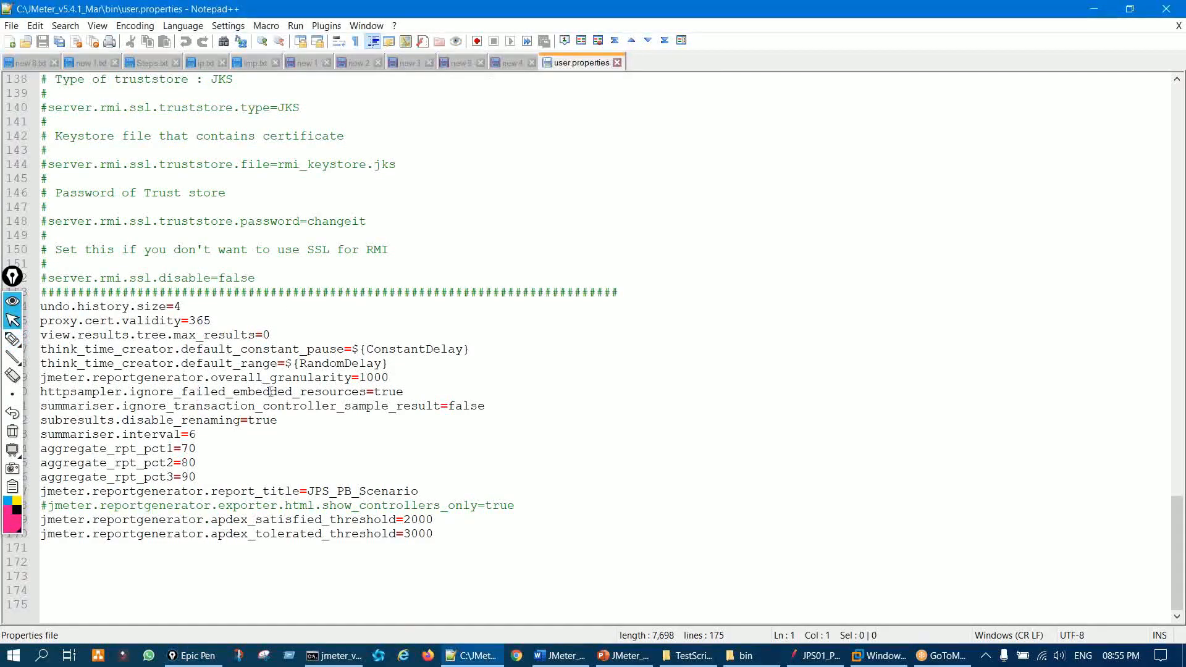
Step: Draw a freehand loop around the custom property lines below the SSL settings and erase it
{"action": "key", "text": "ctrl+shift+2"}
{"action": "left_click_drag", "start_coordinate": [153, 301], "coordinate": [281, 506]}
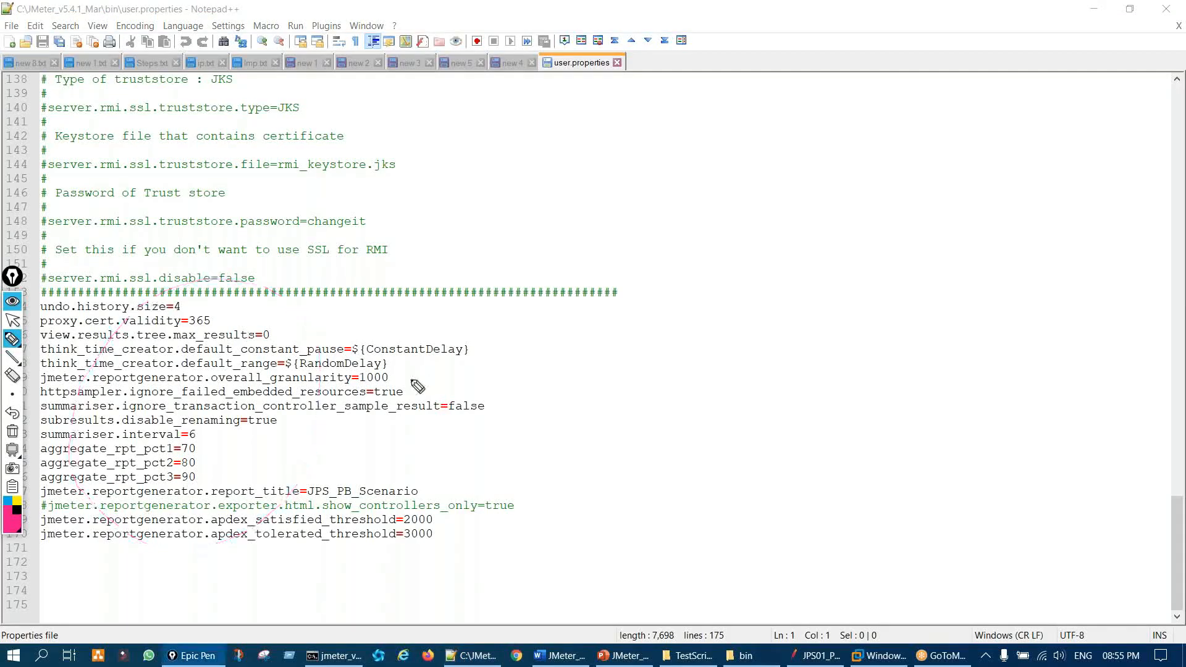
{"action": "key", "text": "ctrl+shift+c"}
{"action": "key", "text": "ctrl+shift+2"}
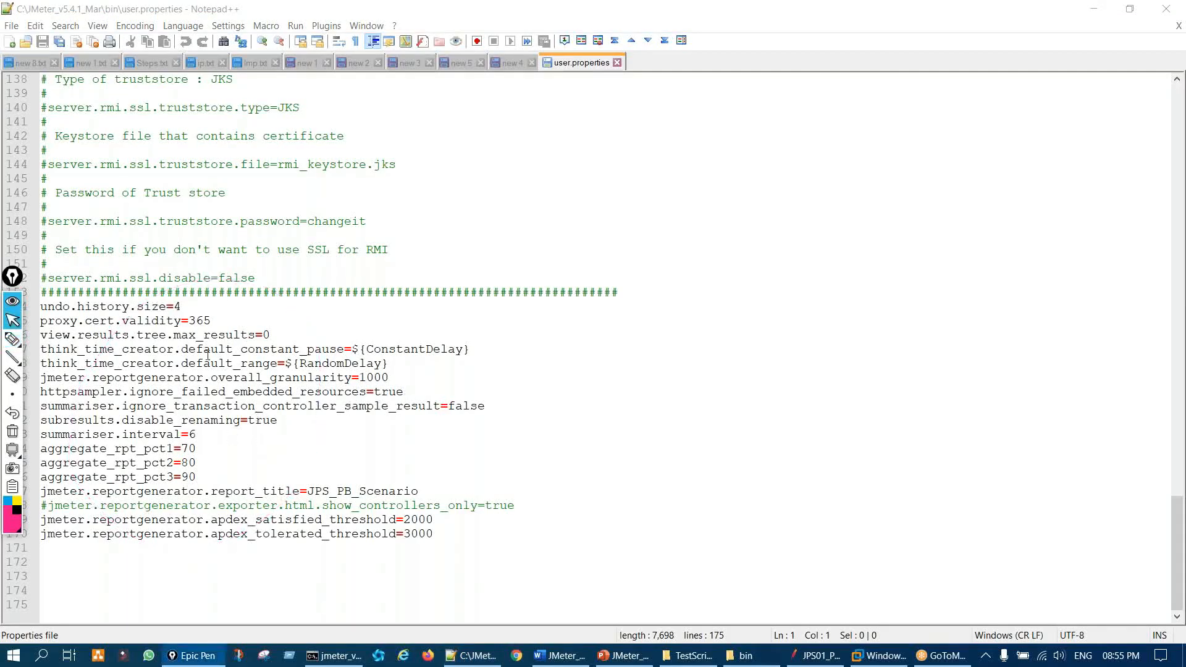
{"action": "key", "text": "ctrl+shift+2"}
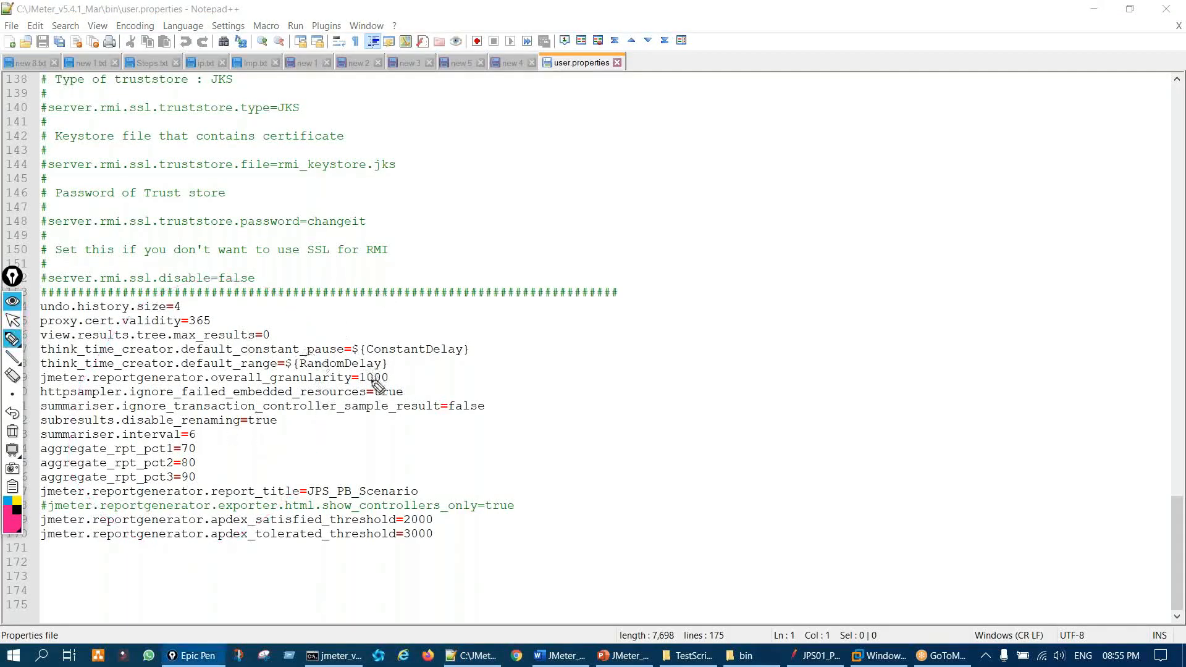
{"action": "key", "text": "ctrl+shift+2"}
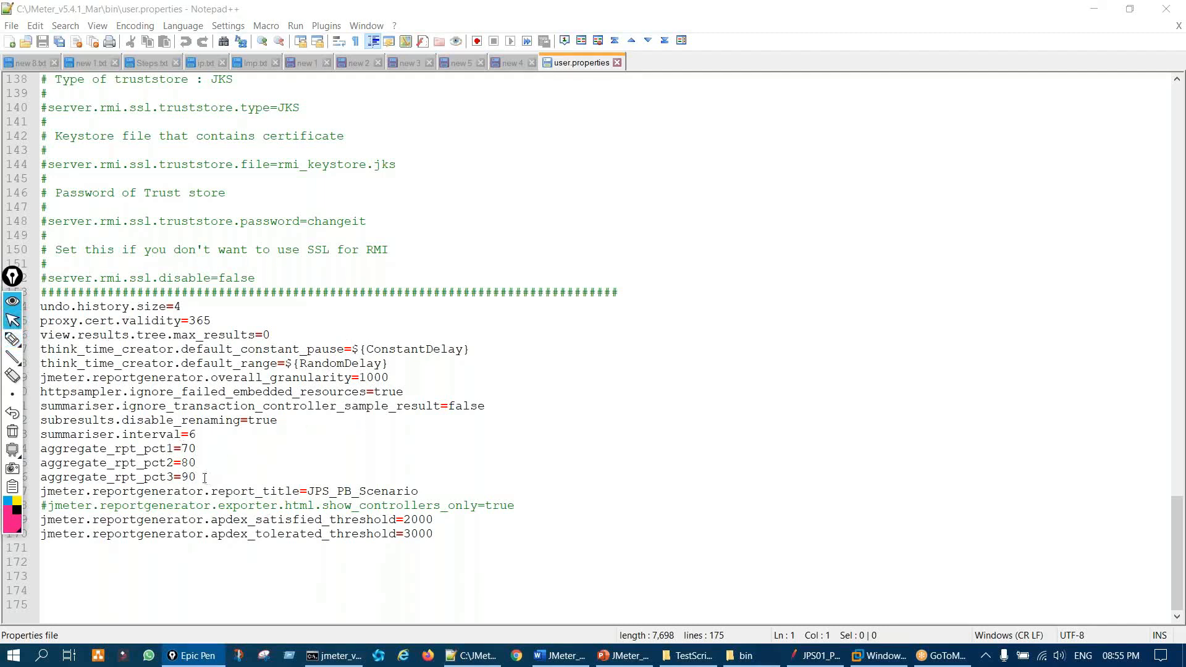
Step: Replace the three aggregate_rpt_pct lines with a # and undo the replacement
{"action": "left_click_drag", "start_coordinate": [204, 477], "coordinate": [55, 449]}
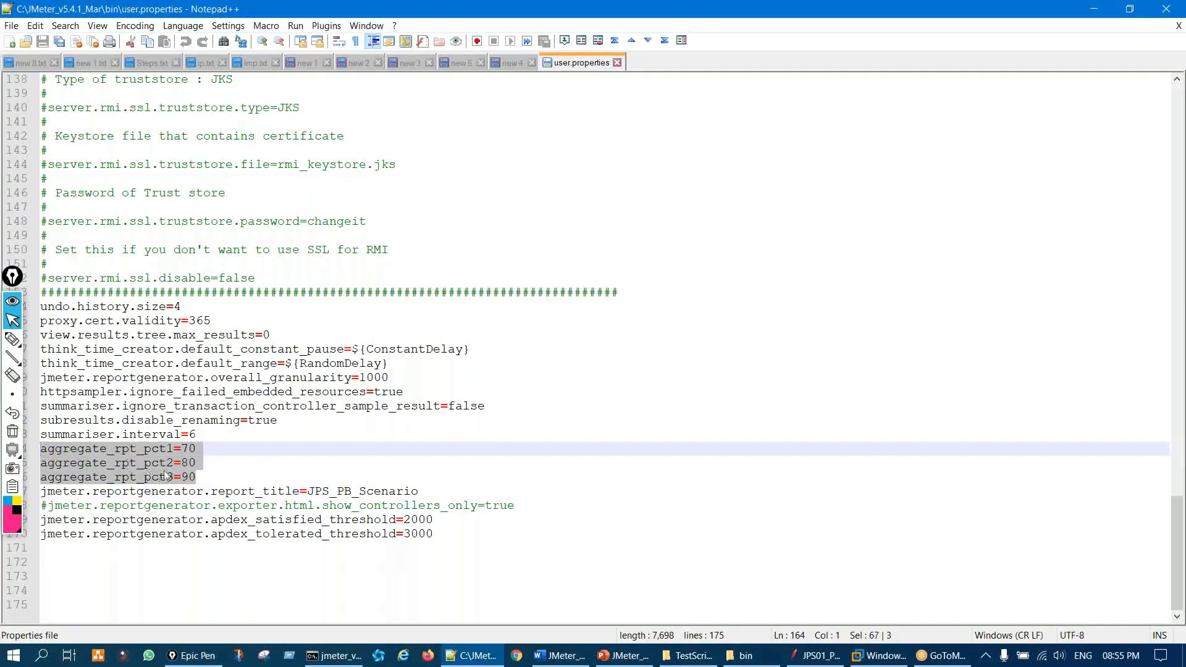
{"action": "type", "text": "#"}
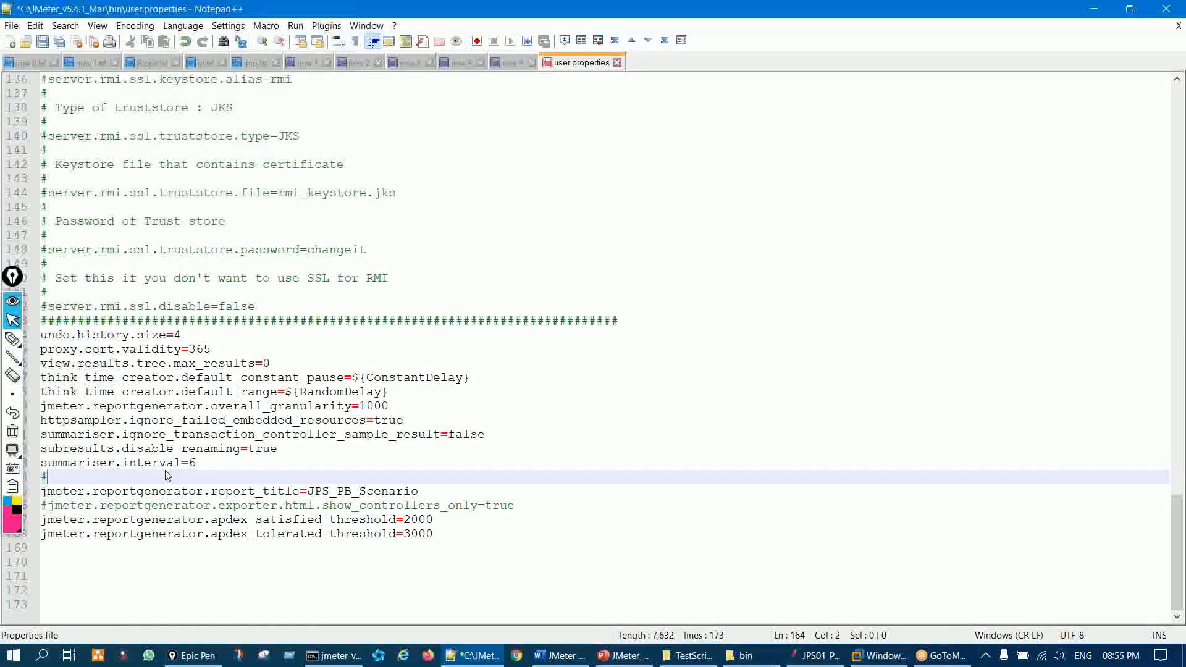
{"action": "key", "text": "ctrl+z"}
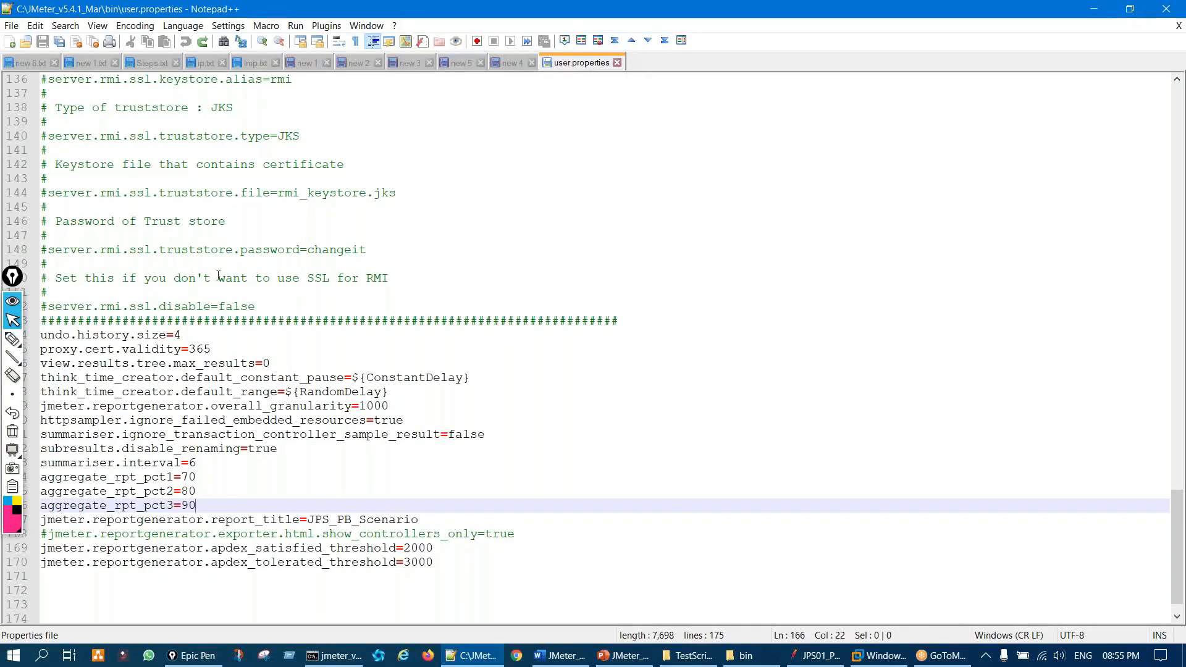
Step: Annotate the area around the aggregate_rpt_pct1 to aggregate_rpt_pct3 lines with the pen and clear the ink
{"action": "key", "text": "ctrl+shift+3"}
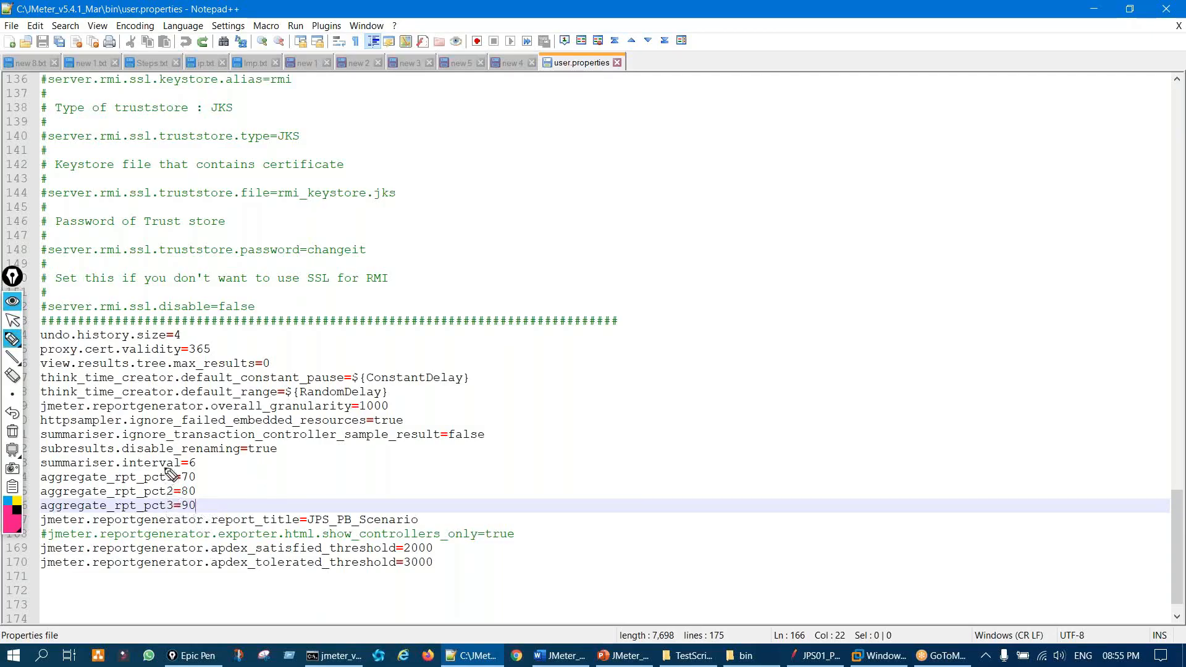
{"action": "mouse_move", "coordinate": [163, 477]}
{"action": "left_mouse_down"}
{"action": "mouse_move", "coordinate": [213, 504]}
{"action": "mouse_move", "coordinate": [149, 525]}
{"action": "left_mouse_up"}
{"action": "mouse_move", "coordinate": [300, 509]}
{"action": "left_mouse_down"}
{"action": "mouse_move", "coordinate": [337, 525]}
{"action": "mouse_move", "coordinate": [290, 540]}
{"action": "left_mouse_up"}
{"action": "key", "text": "ctrl+shift+7"}
{"action": "key", "text": "ctrl+shift+1"}
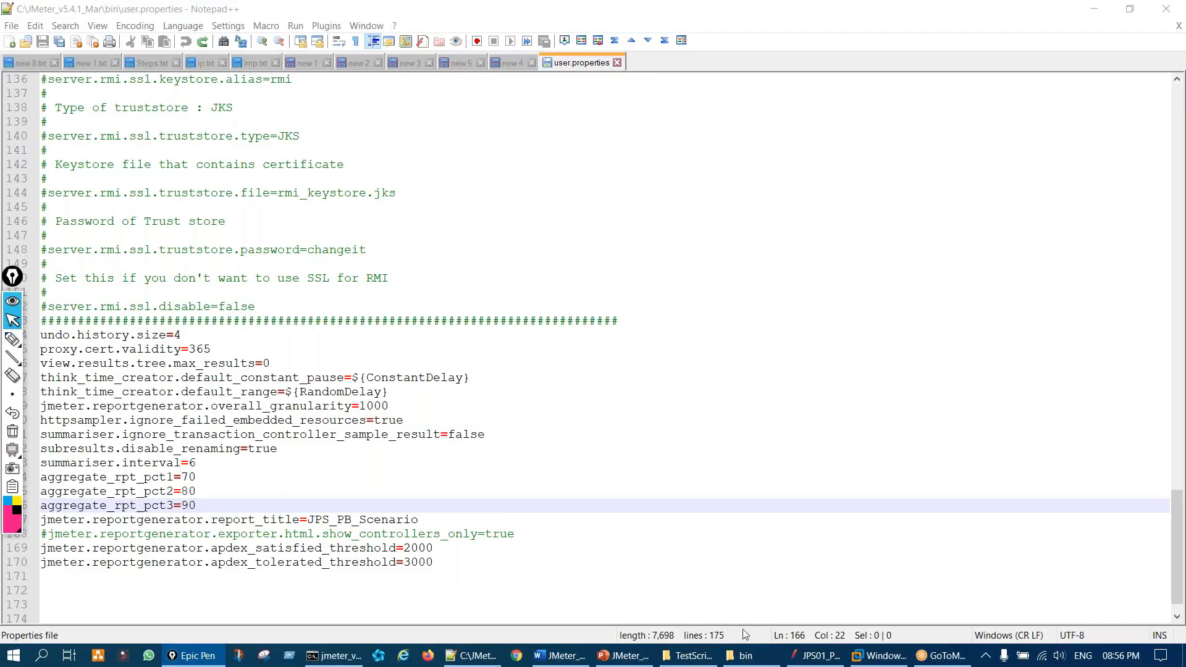
Step: Switch to the PowerPoint prerequisites slide, mark the bullet about entering slave and master IP addresses in user.properties, and clear the ink
{"action": "left_click", "coordinate": [644, 662]}
{"action": "key", "text": "ctrl+shift+2"}
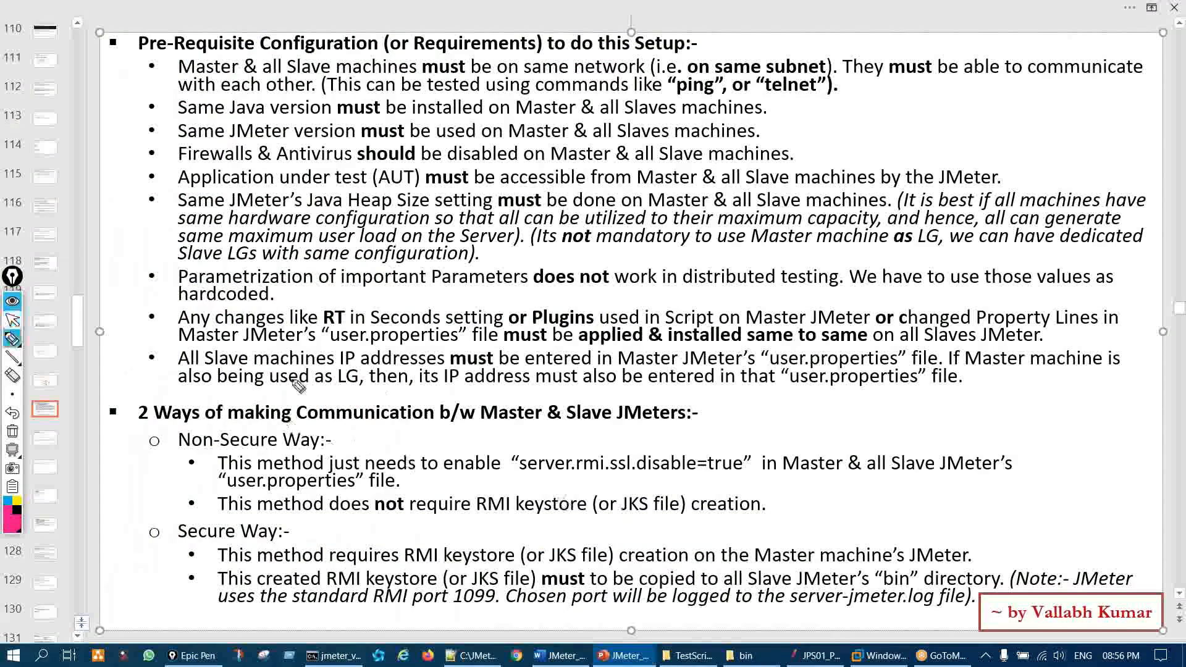
{"action": "mouse_move", "coordinate": [283, 367]}
{"action": "left_mouse_down"}
{"action": "mouse_move", "coordinate": [345, 379]}
{"action": "mouse_move", "coordinate": [535, 355]}
{"action": "mouse_move", "coordinate": [611, 360]}
{"action": "mouse_move", "coordinate": [525, 373]}
{"action": "left_mouse_up"}
{"action": "left_click_drag", "start_coordinate": [663, 371], "coordinate": [741, 362]}
{"action": "mouse_move", "coordinate": [853, 344]}
{"action": "left_mouse_down"}
{"action": "mouse_move", "coordinate": [895, 353]}
{"action": "mouse_move", "coordinate": [851, 339]}
{"action": "left_mouse_up"}
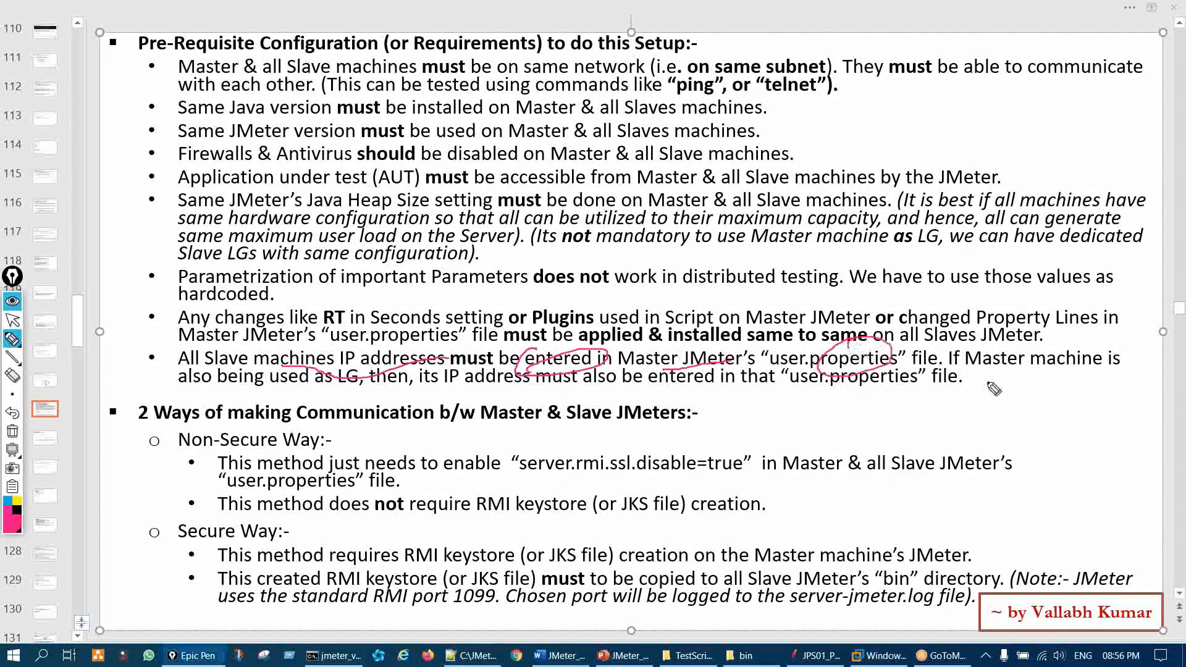
{"action": "left_click_drag", "start_coordinate": [994, 369], "coordinate": [1096, 368]}
{"action": "left_click_drag", "start_coordinate": [237, 389], "coordinate": [363, 382]}
{"action": "key", "text": "ctrl+shift+7"}
Step: Mark the IP address wording and the user.properties file name in the last prerequisite bullet, and clear the ink
{"action": "mouse_move", "coordinate": [494, 367]}
{"action": "left_mouse_down"}
{"action": "mouse_move", "coordinate": [475, 373]}
{"action": "mouse_move", "coordinate": [508, 371]}
{"action": "left_mouse_up"}
{"action": "mouse_move", "coordinate": [828, 364]}
{"action": "left_mouse_down"}
{"action": "mouse_move", "coordinate": [844, 408]}
{"action": "mouse_move", "coordinate": [848, 361]}
{"action": "left_mouse_up"}
{"action": "key", "text": "ctrl+shift+7"}
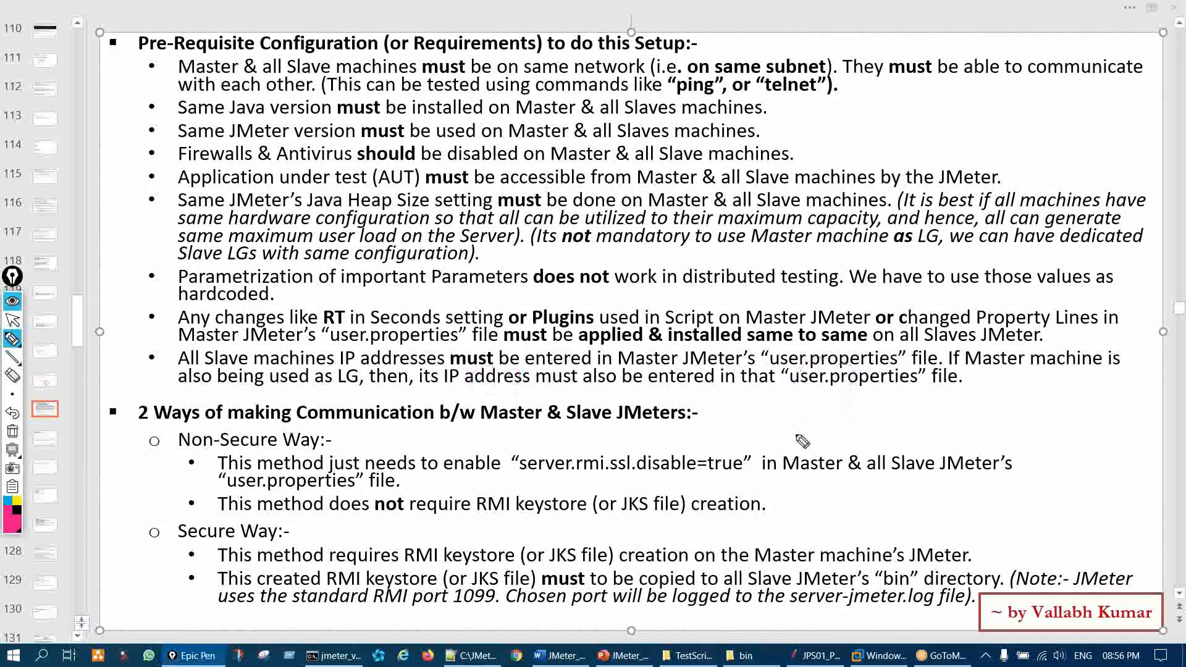
{"action": "key", "text": "ctrl+shift+1"}
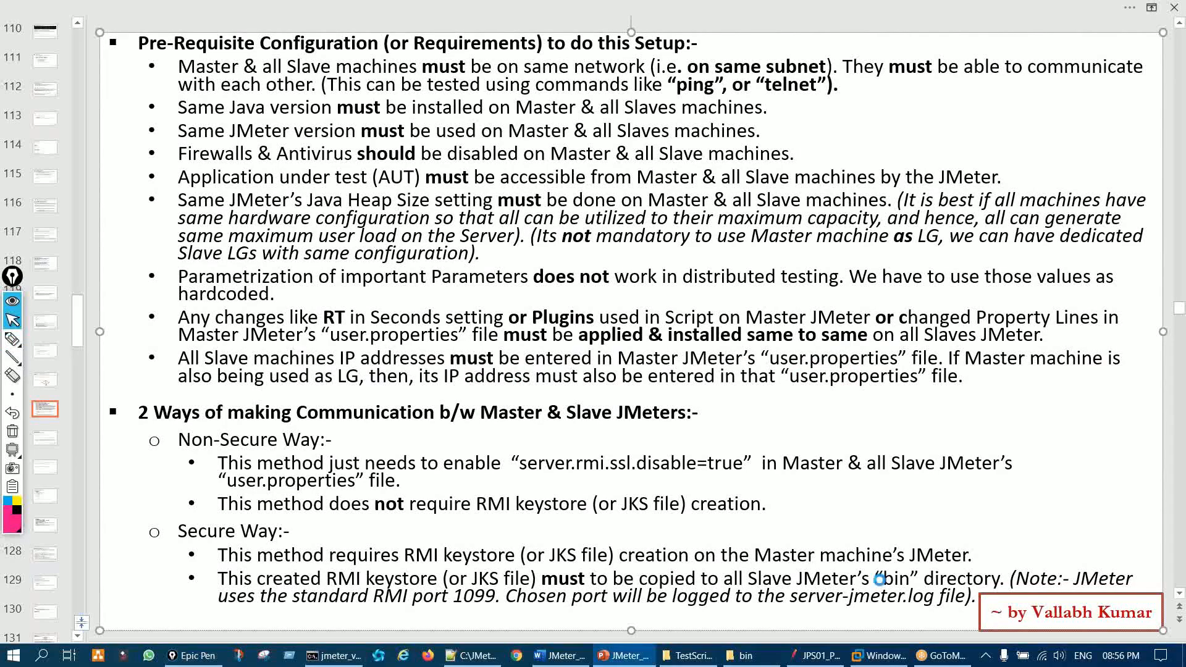
Step: Switch to the Windows 10 virtual machine in VMware Workstation, sketch pen marks over its desktop and clear them
{"action": "left_click", "coordinate": [873, 658]}
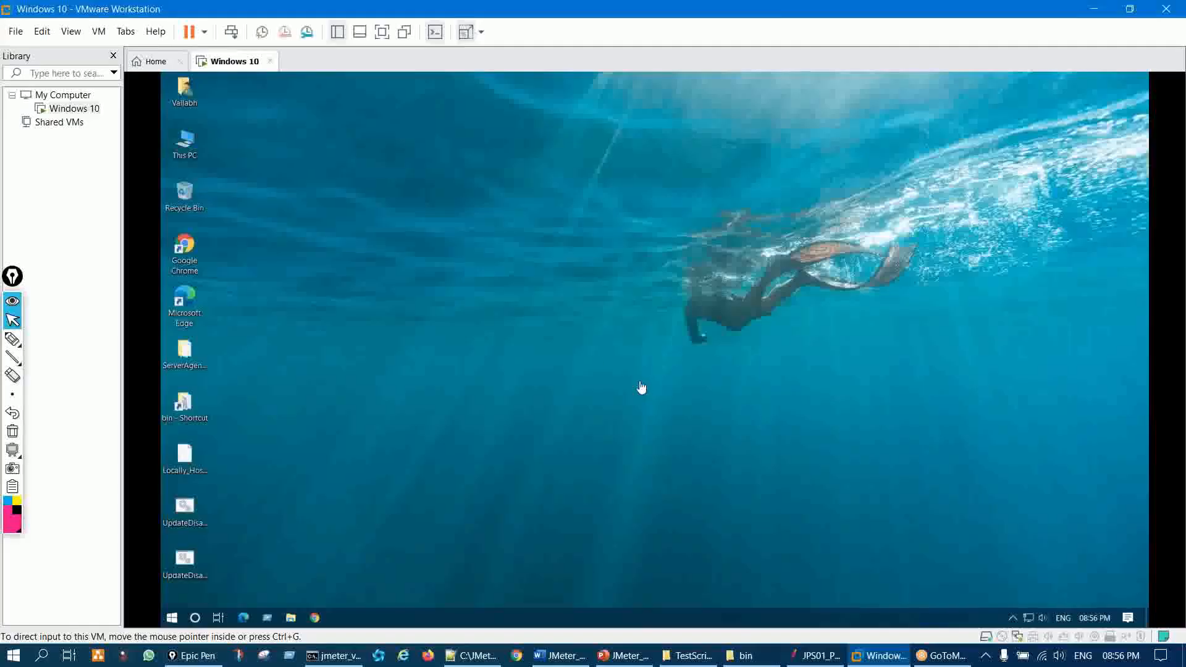
{"action": "key", "text": "ctrl+shift+2"}
{"action": "mouse_move", "coordinate": [564, 246]}
{"action": "left_mouse_down"}
{"action": "mouse_move", "coordinate": [559, 371]}
{"action": "mouse_move", "coordinate": [550, 300]}
{"action": "left_mouse_up"}
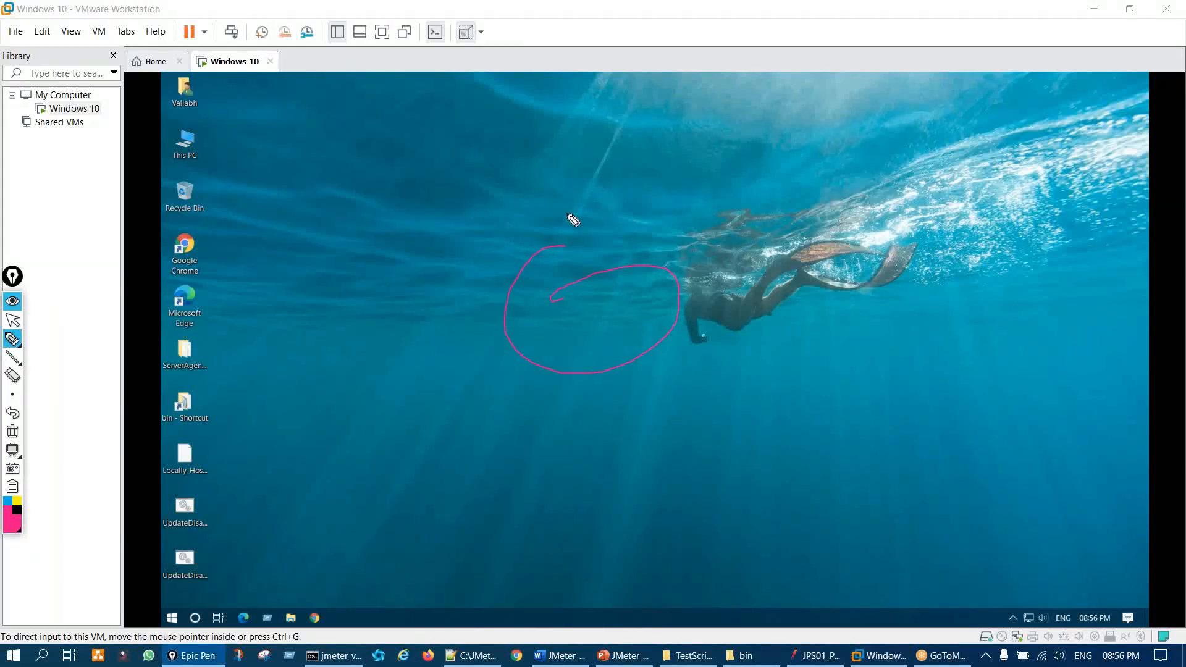
{"action": "mouse_move", "coordinate": [578, 147]}
{"action": "left_mouse_down"}
{"action": "mouse_move", "coordinate": [561, 218]}
{"action": "mouse_move", "coordinate": [701, 149]}
{"action": "left_mouse_up"}
{"action": "left_click_drag", "start_coordinate": [683, 194], "coordinate": [742, 178]}
{"action": "key", "text": "Escape"}
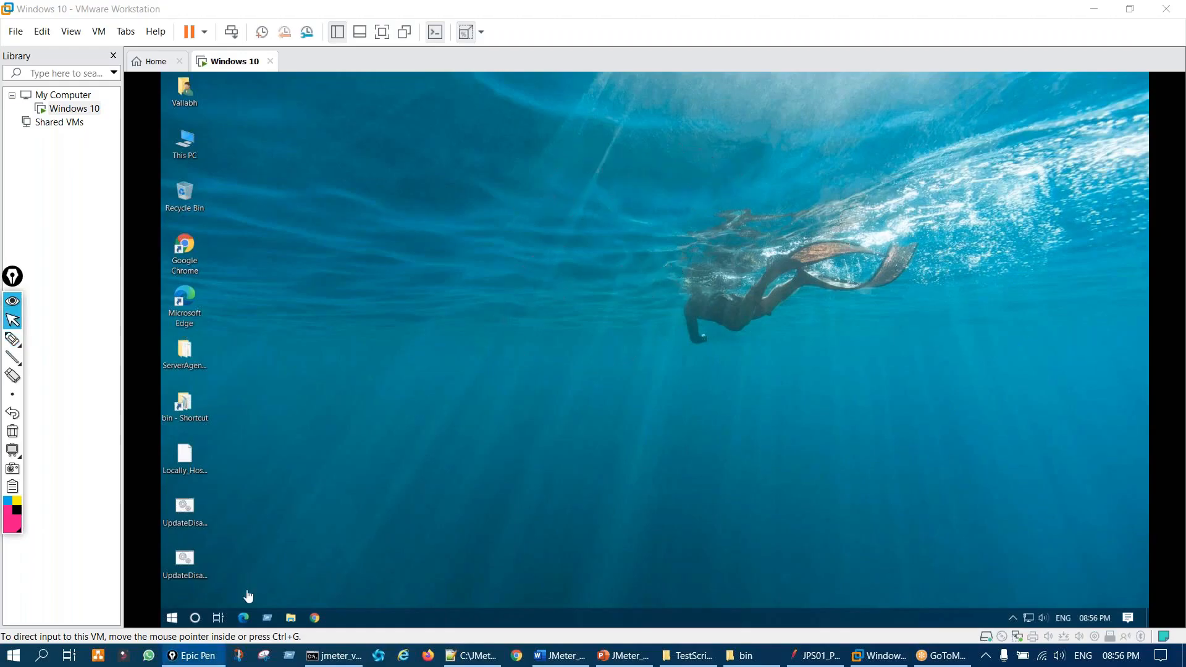
Step: Open a Command Prompt inside the Windows 10 virtual machine, run ipconfig and highlight the IPv4 address
{"action": "left_click", "coordinate": [268, 619]}
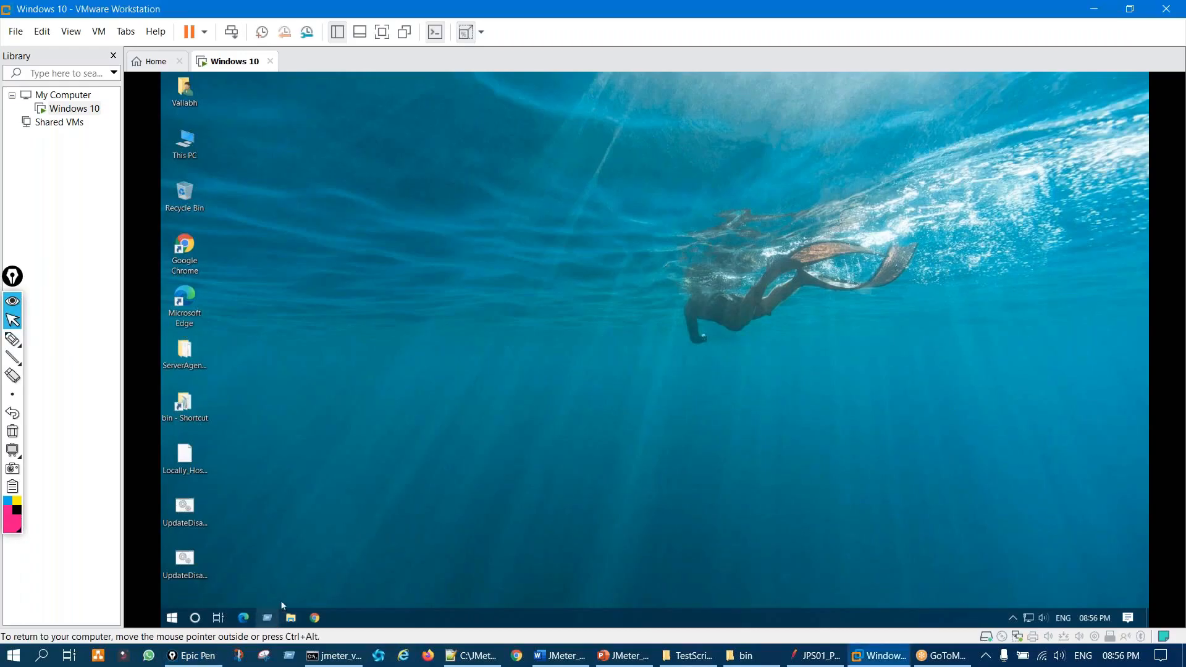
{"action": "left_click", "coordinate": [268, 618]}
{"action": "type", "text": "c"}
{"action": "key", "text": "Return"}
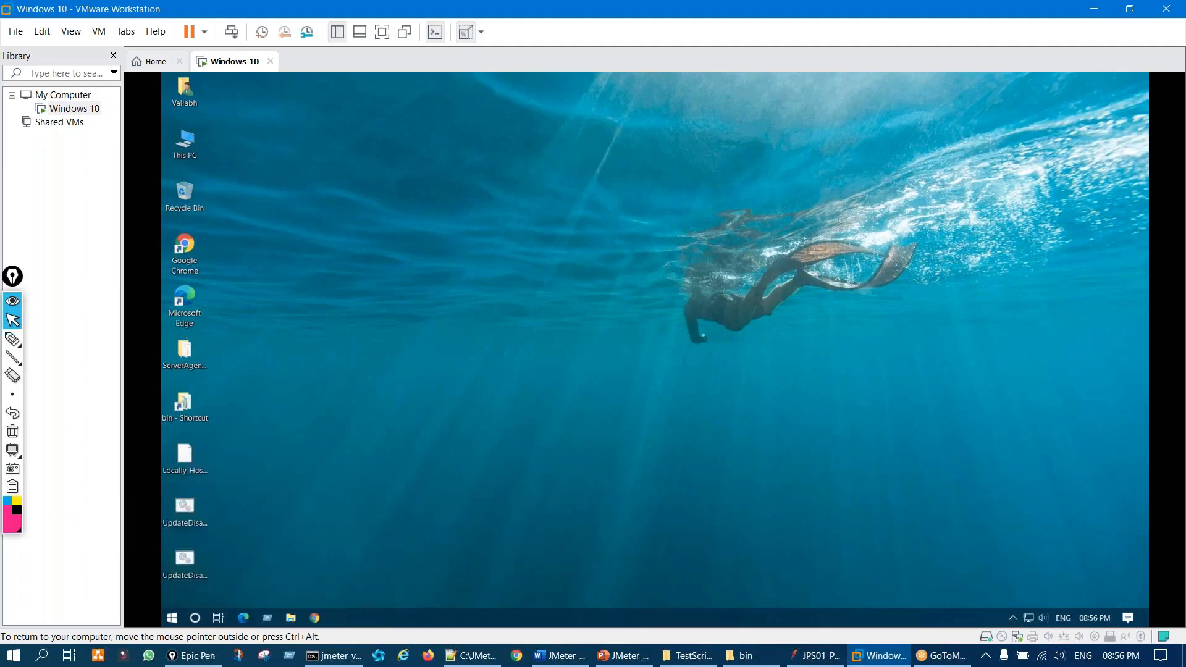
{"action": "type", "text": "ipconfig"}
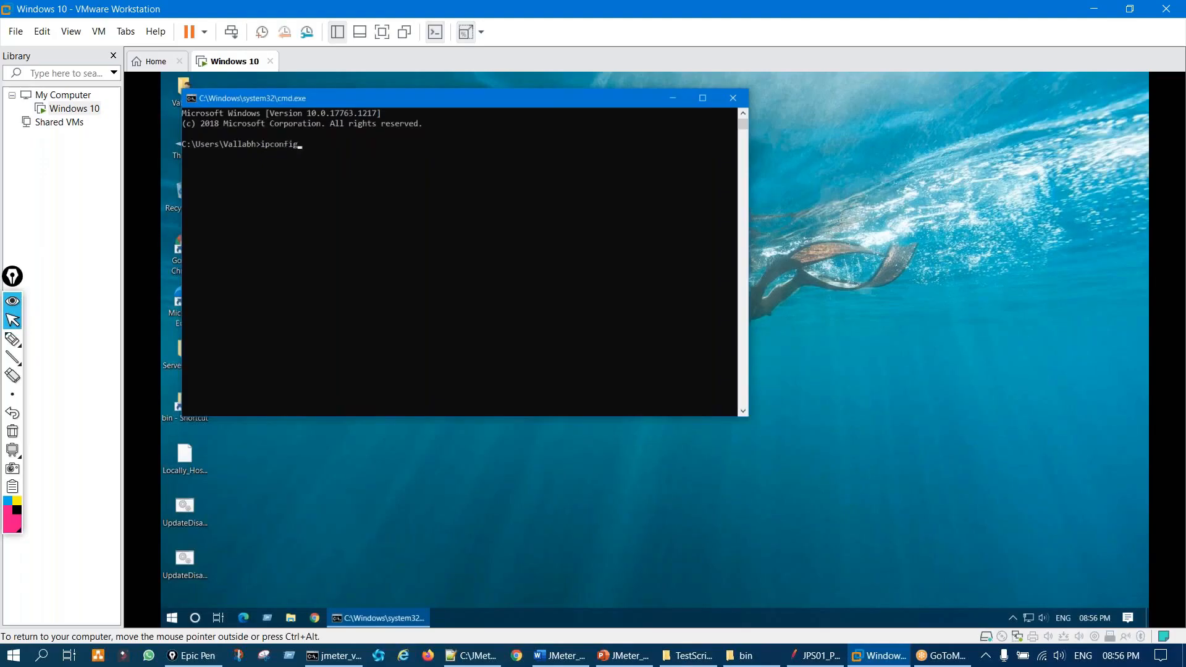
{"action": "key", "text": "Return"}
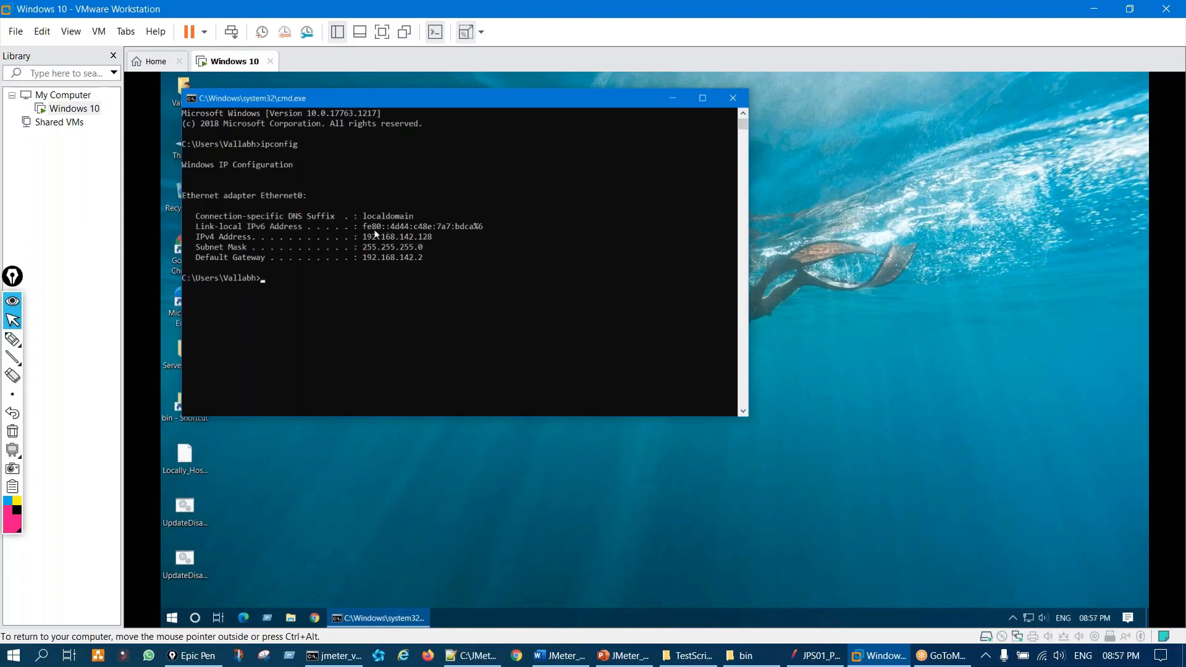
{"action": "left_click_drag", "start_coordinate": [359, 239], "coordinate": [441, 247]}
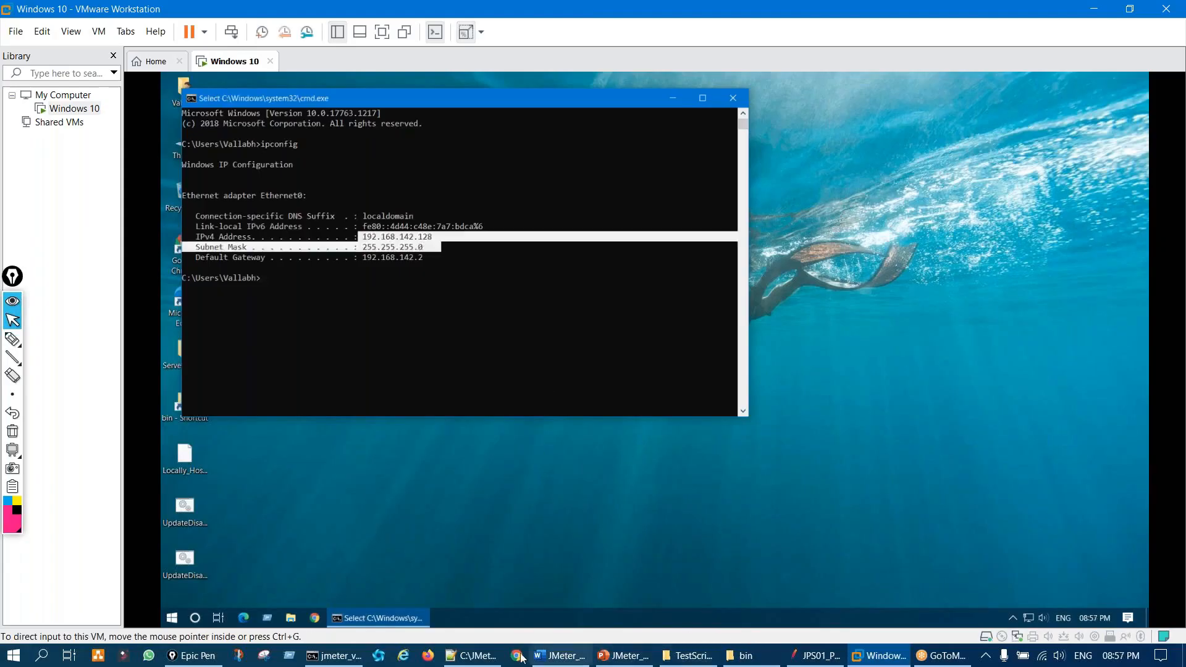
Step: Switch to user.properties in Notepad++, circle the file name and the DISTRIBUTED TESTING CONFIGURATION section, and clear the ink
{"action": "left_click", "coordinate": [473, 656]}
{"action": "scroll", "coordinate": [503, 471], "scroll_direction": "up", "scroll_amount": 1}
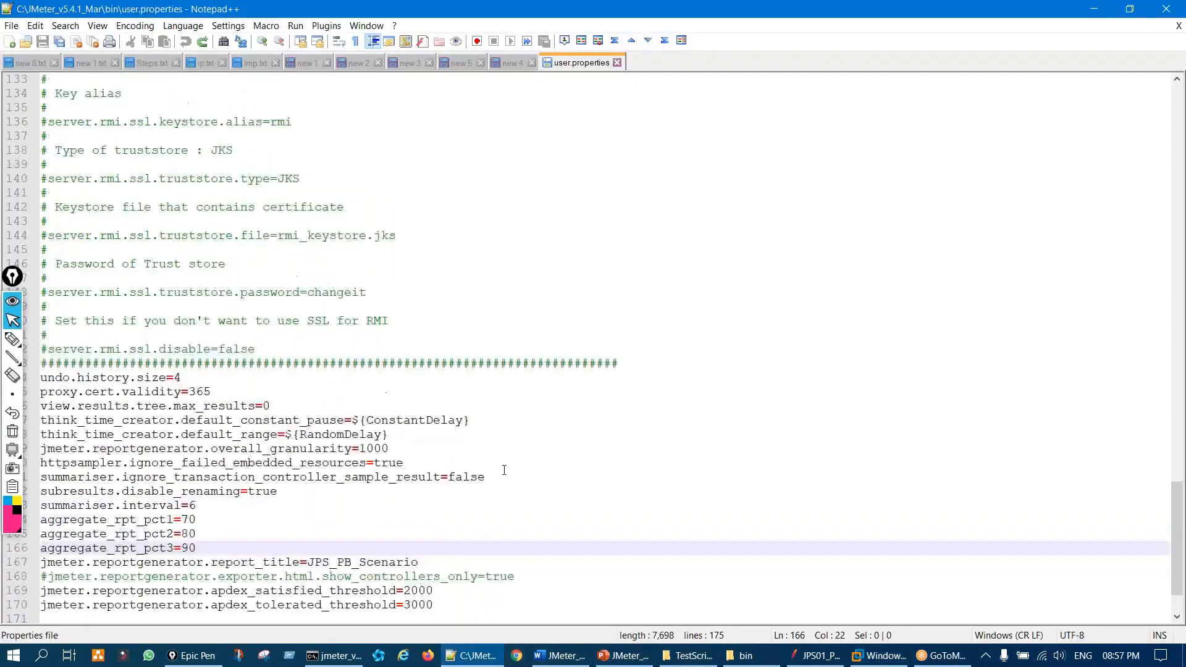
{"action": "scroll", "coordinate": [504, 470], "scroll_direction": "up", "scroll_amount": 8}
{"action": "scroll", "coordinate": [504, 470], "scroll_direction": "down", "scroll_amount": 3}
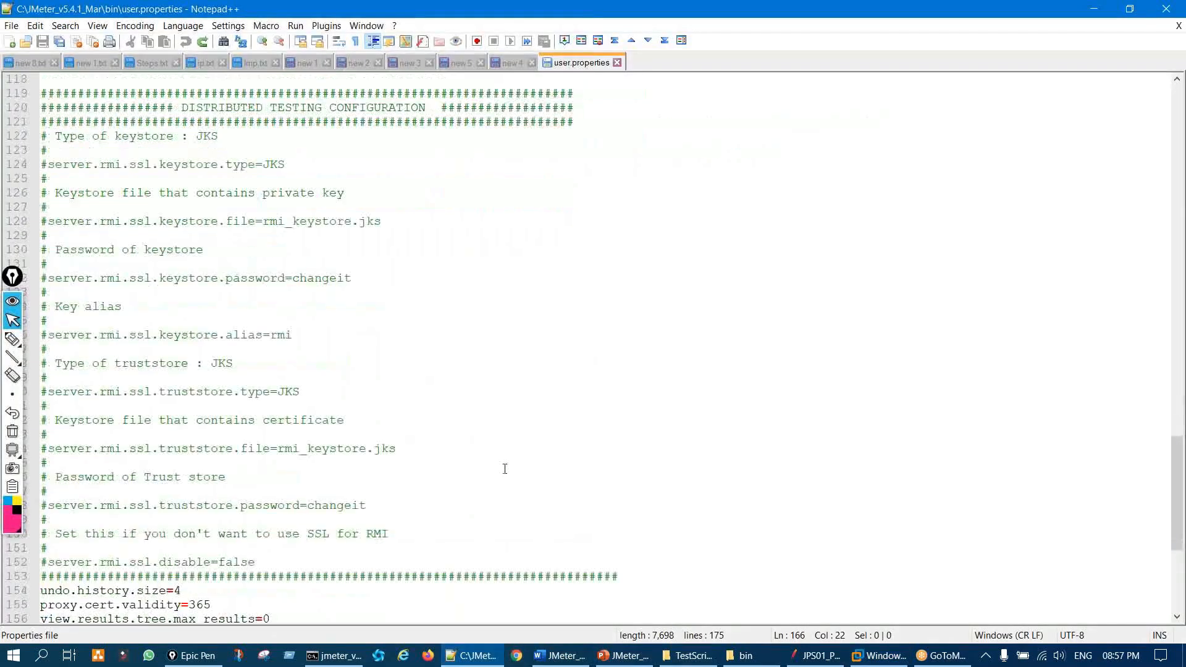
{"action": "key", "text": "ctrl+shift+3"}
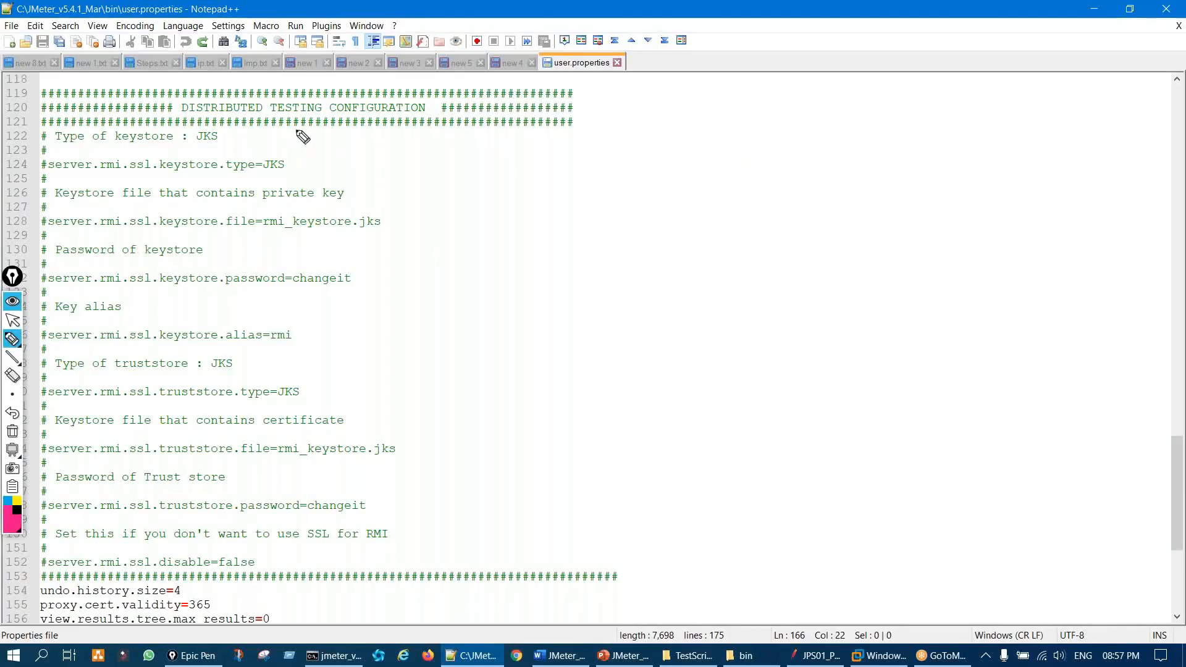
{"action": "left_click_drag", "start_coordinate": [586, 66], "coordinate": [617, 44]}
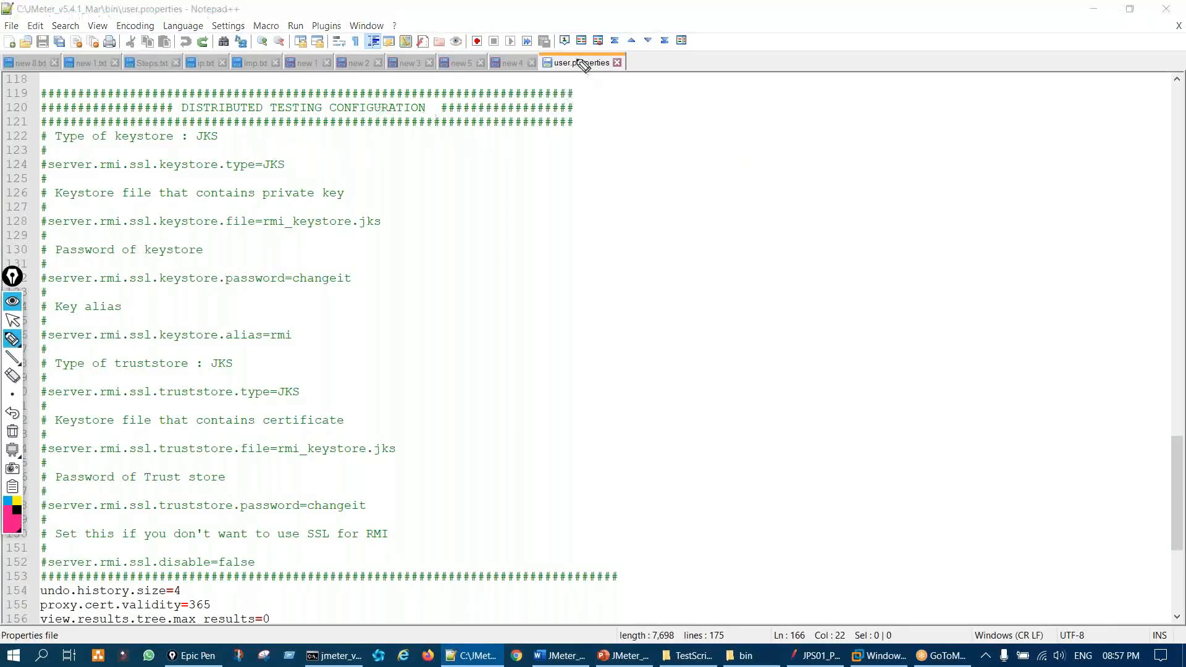
{"action": "left_click_drag", "start_coordinate": [384, 578], "coordinate": [411, 468]}
{"action": "mouse_move", "coordinate": [230, 92]}
{"action": "left_mouse_down"}
{"action": "mouse_move", "coordinate": [178, 101]}
{"action": "mouse_move", "coordinate": [479, 124]}
{"action": "mouse_move", "coordinate": [235, 93]}
{"action": "left_mouse_up"}
{"action": "mouse_move", "coordinate": [364, 162]}
{"action": "left_mouse_down"}
{"action": "mouse_move", "coordinate": [409, 435]}
{"action": "mouse_move", "coordinate": [124, 583]}
{"action": "mouse_move", "coordinate": [73, 181]}
{"action": "mouse_move", "coordinate": [253, 319]}
{"action": "left_mouse_up"}
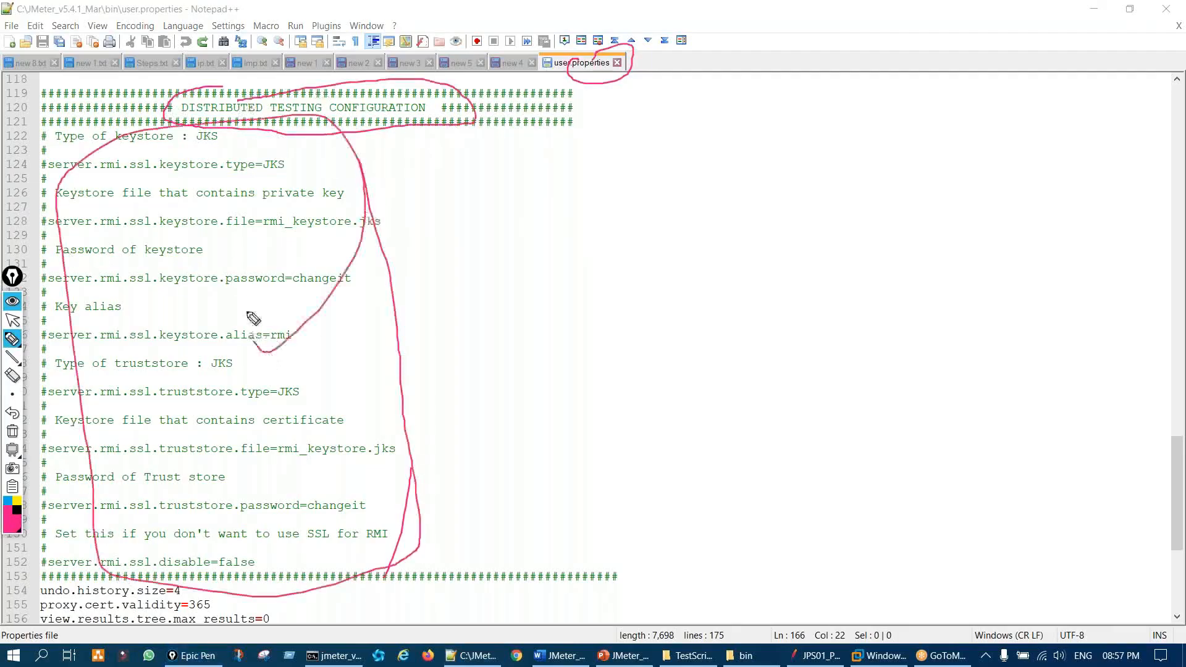
{"action": "key", "text": "ctrl+shift+7"}
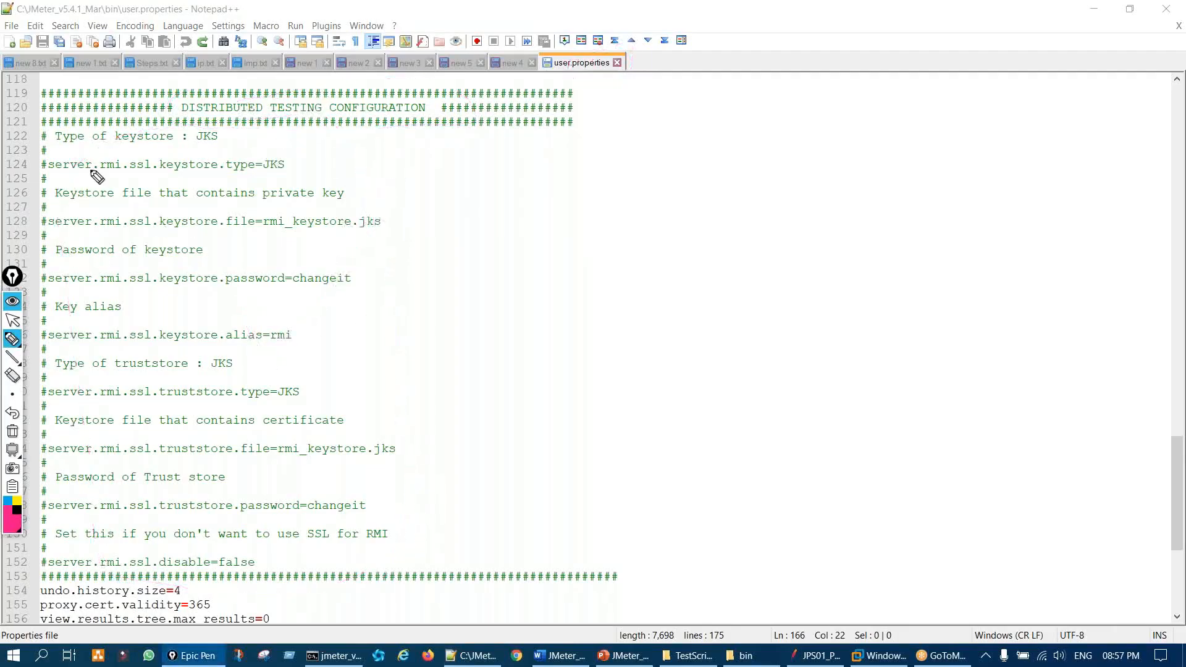
Step: Mark the keystore type comment and its server.rmi.ssl.keystore.type line with a loop and an arrow, and erase the marks
{"action": "mouse_move", "coordinate": [85, 139]}
{"action": "left_mouse_down"}
{"action": "mouse_move", "coordinate": [186, 147]}
{"action": "mouse_move", "coordinate": [93, 155]}
{"action": "left_mouse_up"}
{"action": "mouse_move", "coordinate": [373, 126]}
{"action": "left_mouse_down"}
{"action": "mouse_move", "coordinate": [259, 151]}
{"action": "mouse_move", "coordinate": [275, 154]}
{"action": "left_mouse_up"}
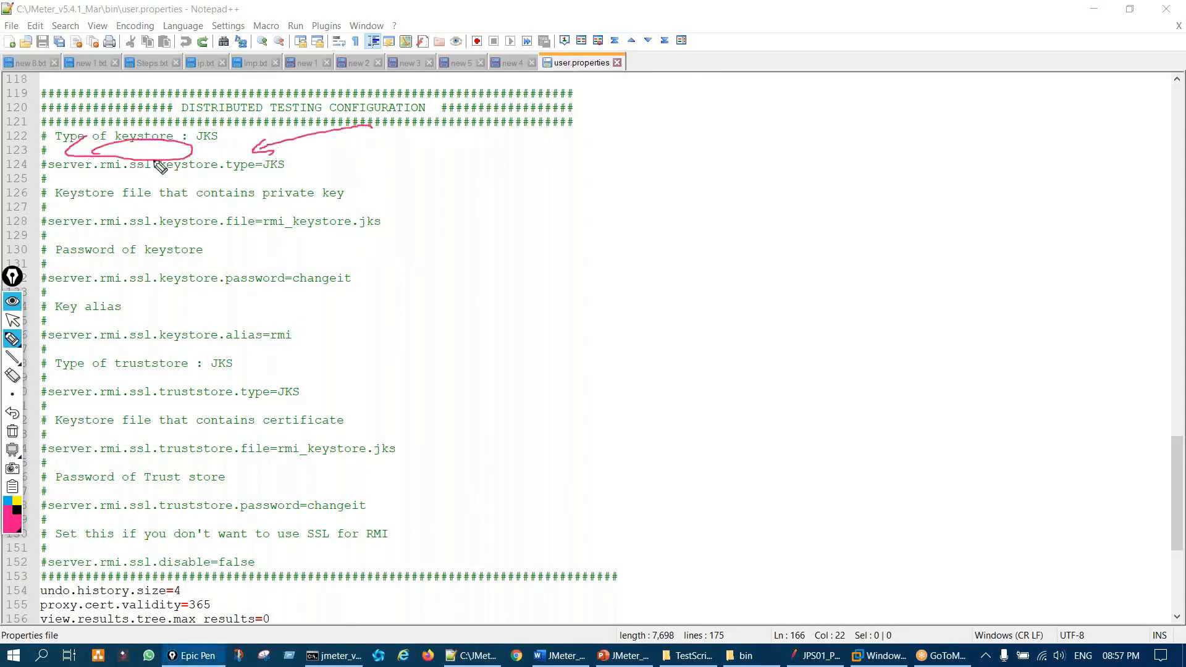
{"action": "key", "text": "ctrl+shift+7"}
{"action": "key", "text": "ctrl+shift+1"}
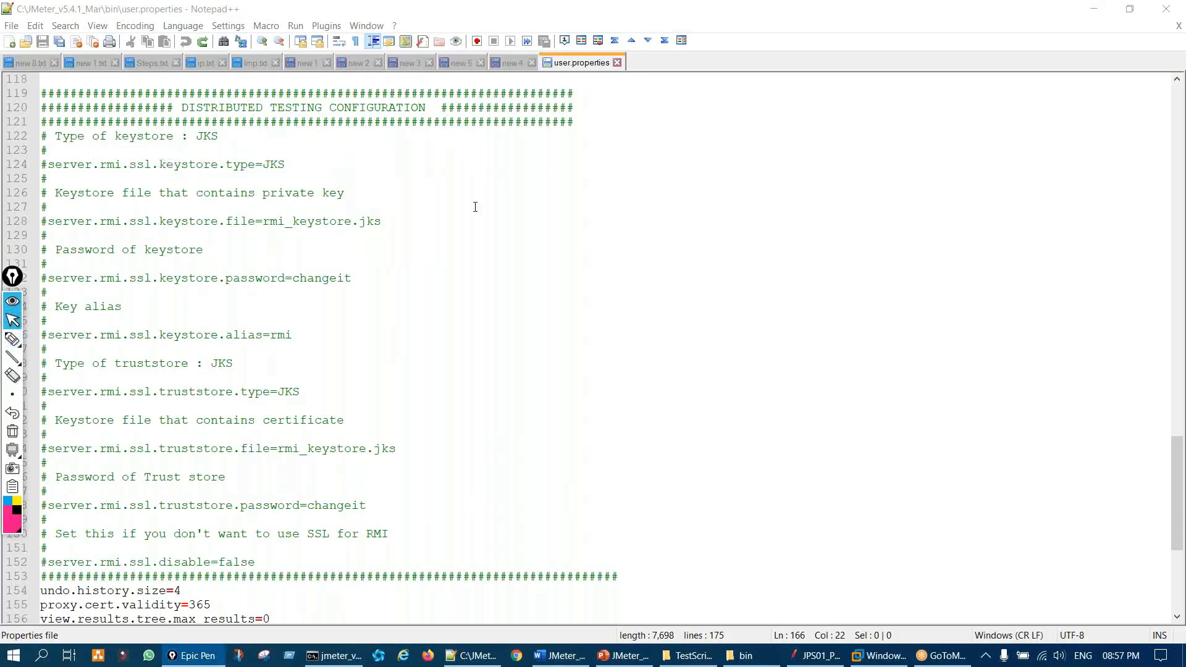
Step: Open jmeter.properties from JMeter's bin folder for editing in Notepad++
{"action": "left_click", "coordinate": [692, 656]}
{"action": "left_click", "coordinate": [743, 656]}
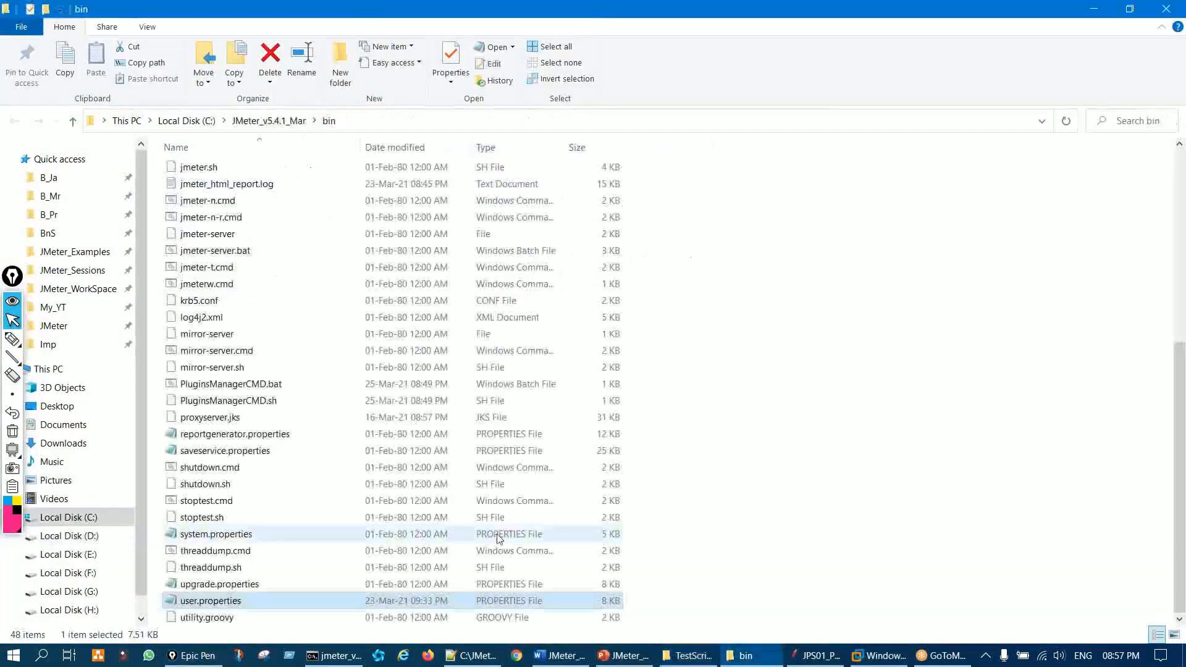
{"action": "scroll", "coordinate": [227, 445], "scroll_direction": "up", "scroll_amount": 4}
{"action": "left_click", "coordinate": [215, 350]}
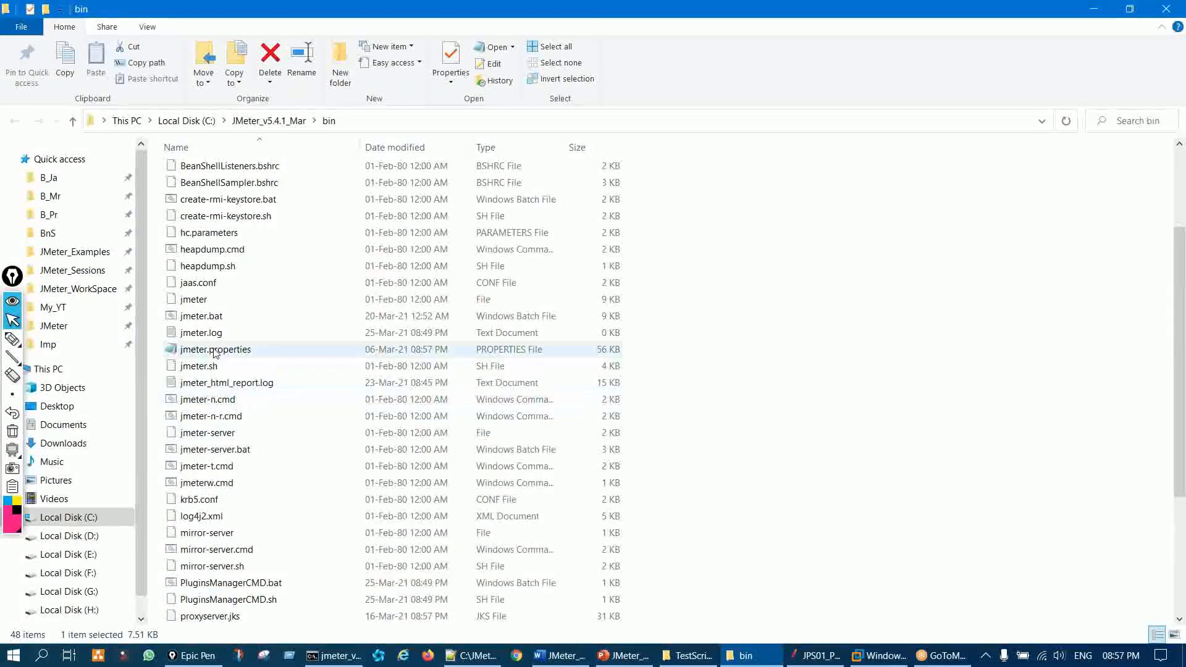
{"action": "right_click", "coordinate": [215, 350]}
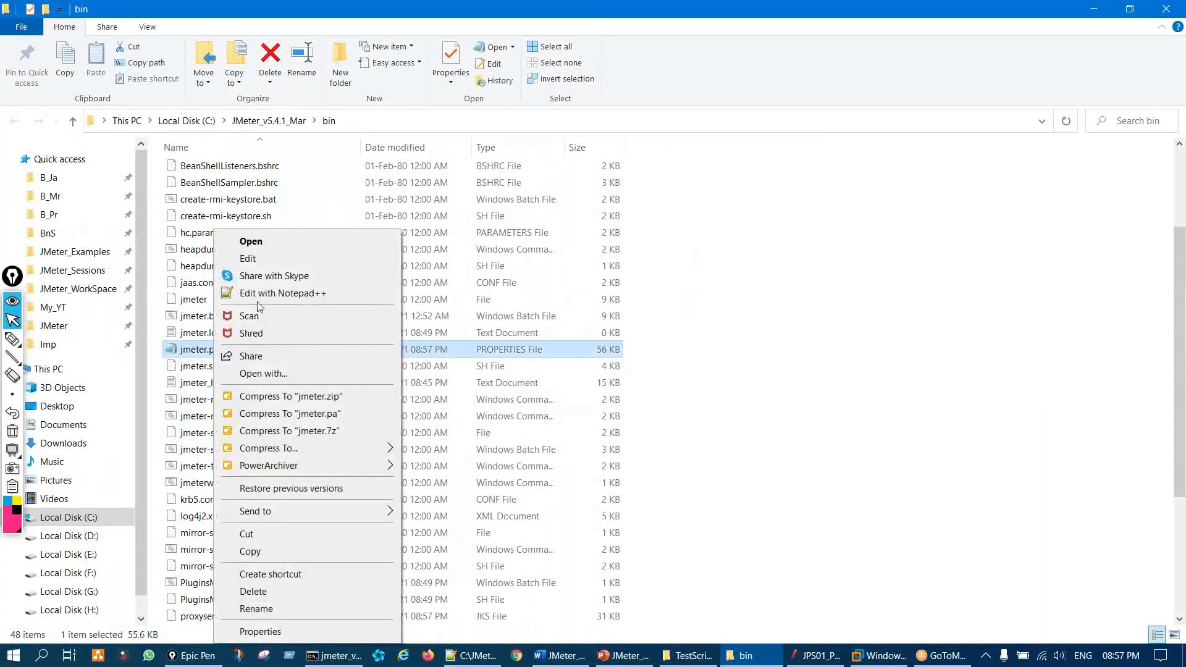
{"action": "left_click", "coordinate": [274, 294]}
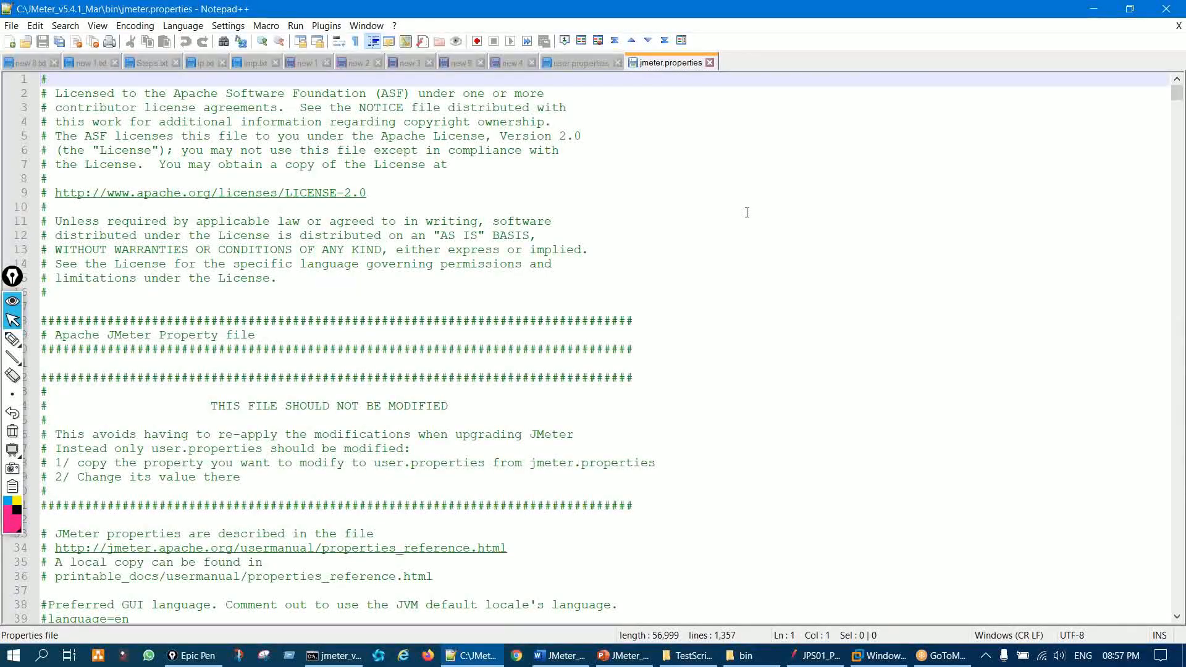
Step: Search jmeter.properties for localhost to locate the remote hosts setting, and close the search
{"action": "key", "text": "ctrl+f"}
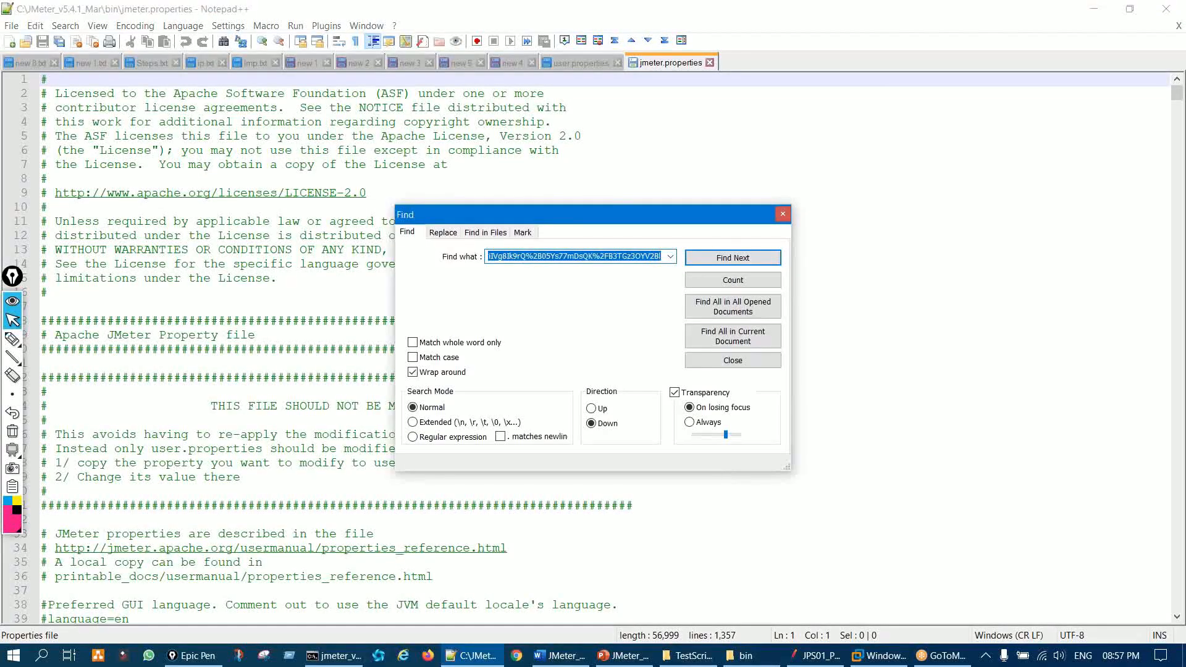
{"action": "type", "text": "localhos"}
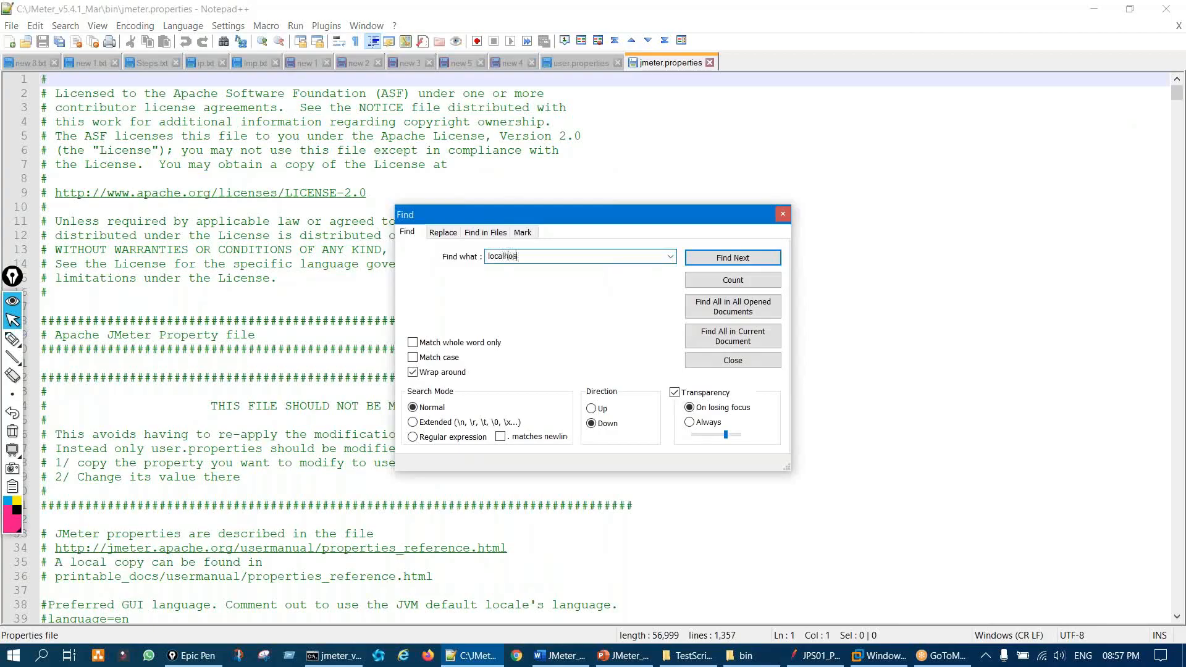
{"action": "type", "text": "t"}
{"action": "key", "text": "Return"}
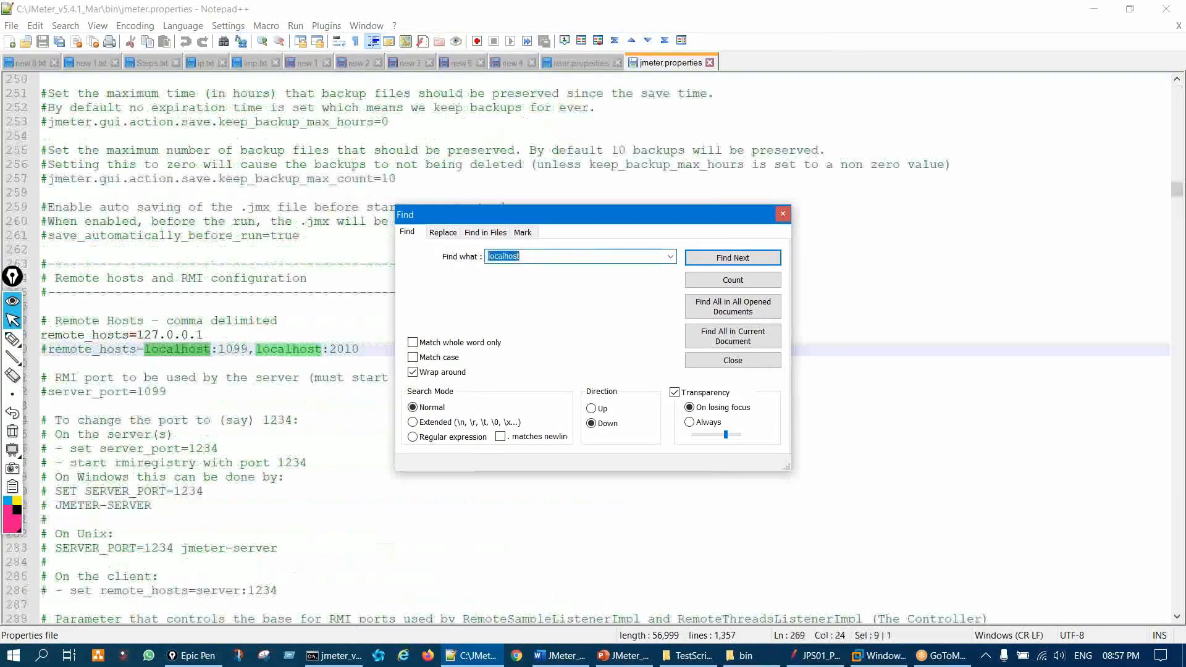
{"action": "key", "text": "ctrl+shift+3"}
{"action": "mouse_move", "coordinate": [501, 247]}
{"action": "left_mouse_down"}
{"action": "mouse_move", "coordinate": [561, 245]}
{"action": "mouse_move", "coordinate": [475, 247]}
{"action": "left_mouse_up"}
{"action": "key", "text": "ctrl+shift+7"}
{"action": "key", "text": "ctrl+shift+2"}
{"action": "left_click", "coordinate": [783, 214]}
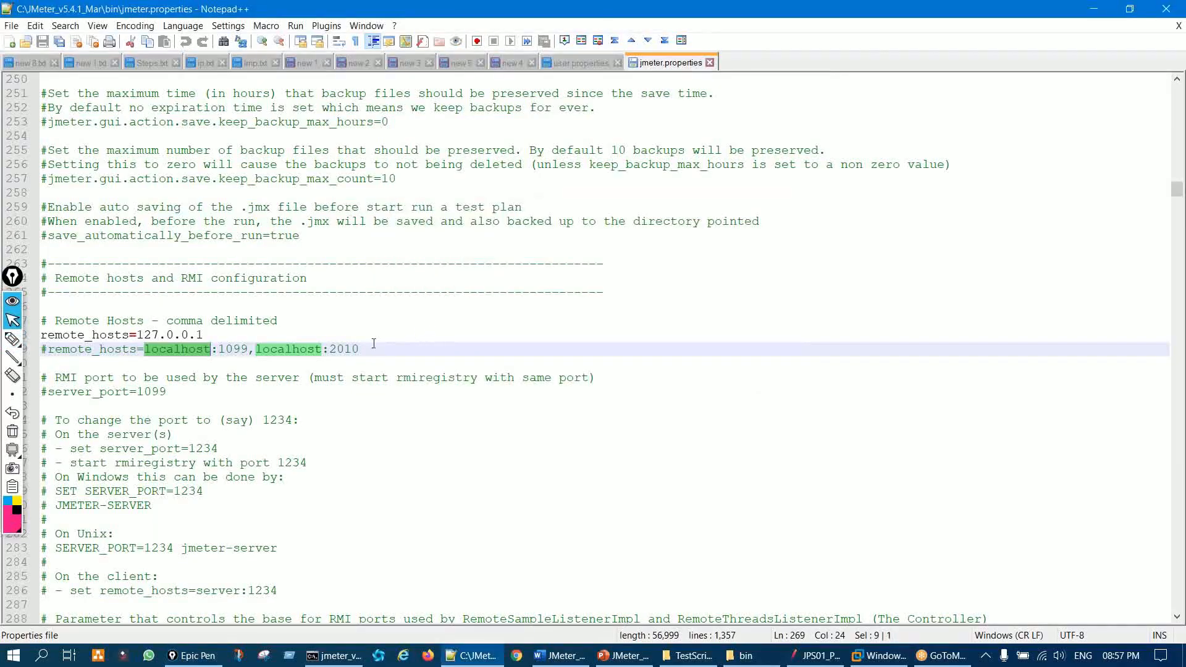
Step: Copy the remote_hosts=127.0.0.1 line from the Remote hosts and RMI configuration section, clearing the pen marks made around it
{"action": "key", "text": "ctrl+shift+3"}
{"action": "mouse_move", "coordinate": [74, 263]}
{"action": "left_mouse_down"}
{"action": "mouse_move", "coordinate": [79, 312]}
{"action": "mouse_move", "coordinate": [244, 301]}
{"action": "mouse_move", "coordinate": [195, 250]}
{"action": "mouse_move", "coordinate": [77, 267]}
{"action": "left_mouse_up"}
{"action": "mouse_move", "coordinate": [57, 344]}
{"action": "left_mouse_down"}
{"action": "mouse_move", "coordinate": [126, 358]}
{"action": "mouse_move", "coordinate": [213, 343]}
{"action": "mouse_move", "coordinate": [139, 318]}
{"action": "mouse_move", "coordinate": [67, 323]}
{"action": "mouse_move", "coordinate": [55, 354]}
{"action": "mouse_move", "coordinate": [105, 335]}
{"action": "mouse_move", "coordinate": [217, 335]}
{"action": "left_mouse_up"}
{"action": "key", "text": "ctrl+c"}
{"action": "key", "text": "ctrl+shift+7"}
{"action": "key", "text": "ctrl+shift+2"}
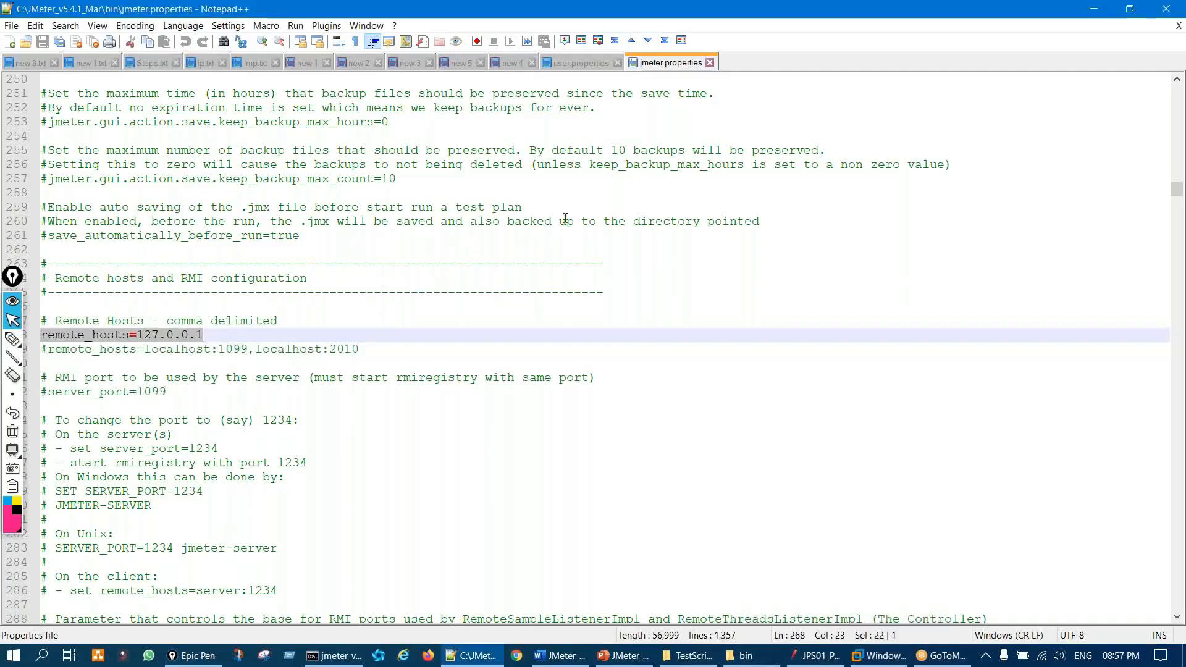
Step: Switch to the user.properties file, mark the blank area below its last property with the pen and clear the ink
{"action": "left_click", "coordinate": [580, 63]}
{"action": "scroll", "coordinate": [433, 271], "scroll_direction": "down", "scroll_amount": 1}
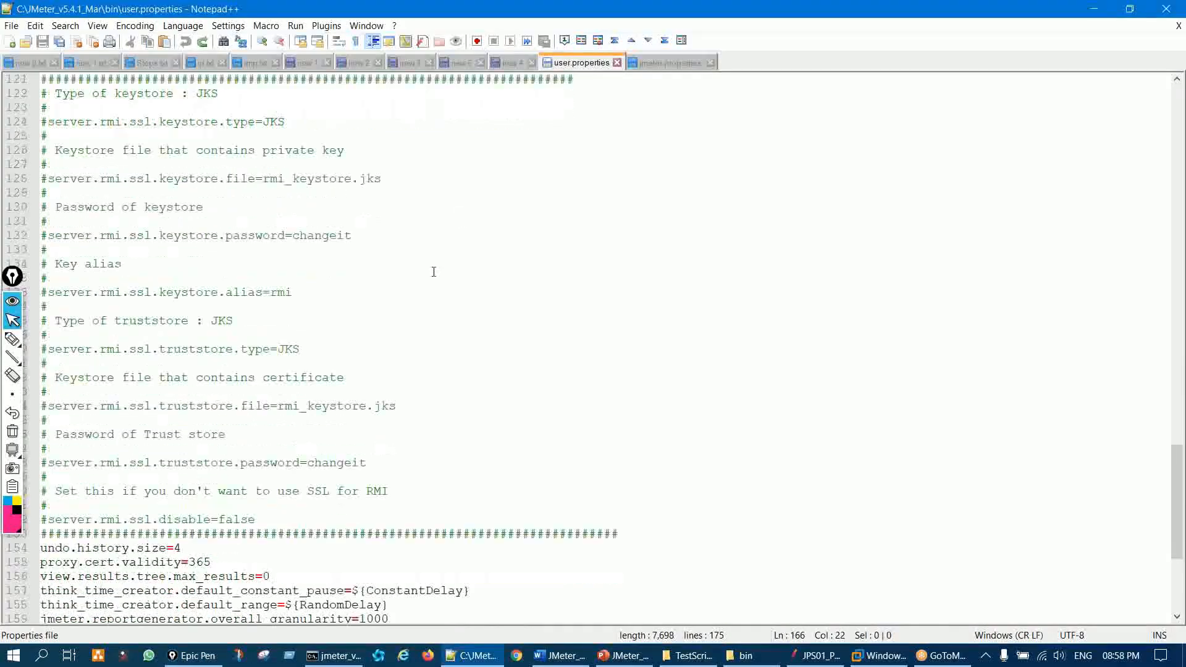
{"action": "scroll", "coordinate": [434, 272], "scroll_direction": "down", "scroll_amount": 6}
{"action": "left_click", "coordinate": [12, 339]}
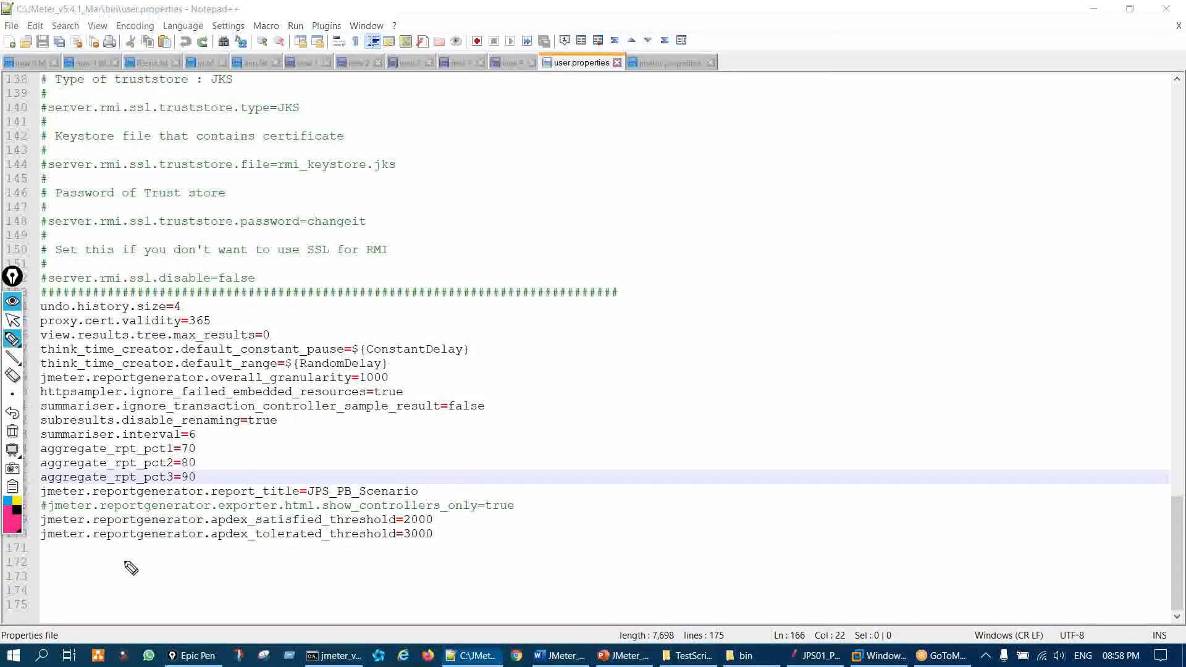
{"action": "left_click_drag", "start_coordinate": [125, 562], "coordinate": [144, 582]}
{"action": "key", "text": "ctrl+shift+7"}
{"action": "key", "text": "ctrl+shift+2"}
Step: Return to the DISTRIBUTED TESTING CONFIGURATION section, mark its heading and the keystore comment with the pen, and clear the ink
{"action": "scroll", "coordinate": [387, 411], "scroll_direction": "up", "scroll_amount": 3}
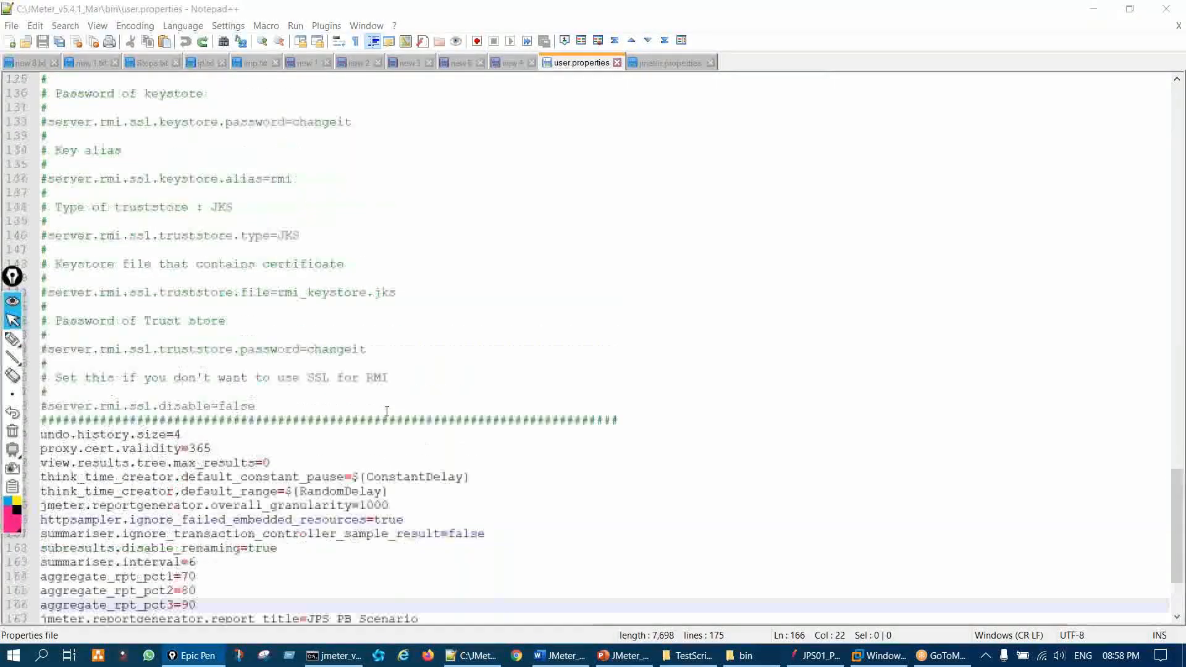
{"action": "scroll", "coordinate": [387, 411], "scroll_direction": "up", "scroll_amount": 4}
{"action": "key", "text": "ctrl+shift+3"}
{"action": "left_click_drag", "start_coordinate": [235, 126], "coordinate": [258, 115]}
{"action": "mouse_move", "coordinate": [87, 155]}
{"action": "left_mouse_down"}
{"action": "mouse_move", "coordinate": [67, 162]}
{"action": "mouse_move", "coordinate": [119, 158]}
{"action": "mouse_move", "coordinate": [108, 158]}
{"action": "left_mouse_up"}
{"action": "key", "text": "ctrl+shift+7"}
{"action": "key", "text": "ctrl+shift+2"}
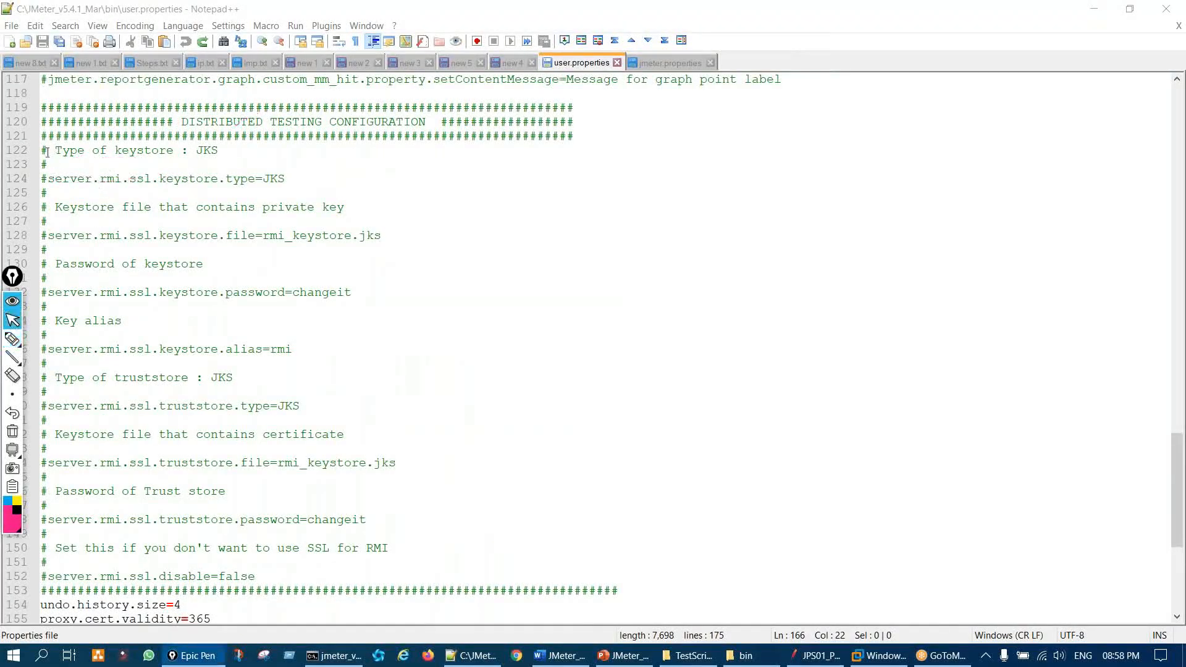
Step: Insert remote_hosts=127.0.0.1 and a # line above the keystore type comment, and save user.properties
{"action": "left_click", "coordinate": [44, 150]}
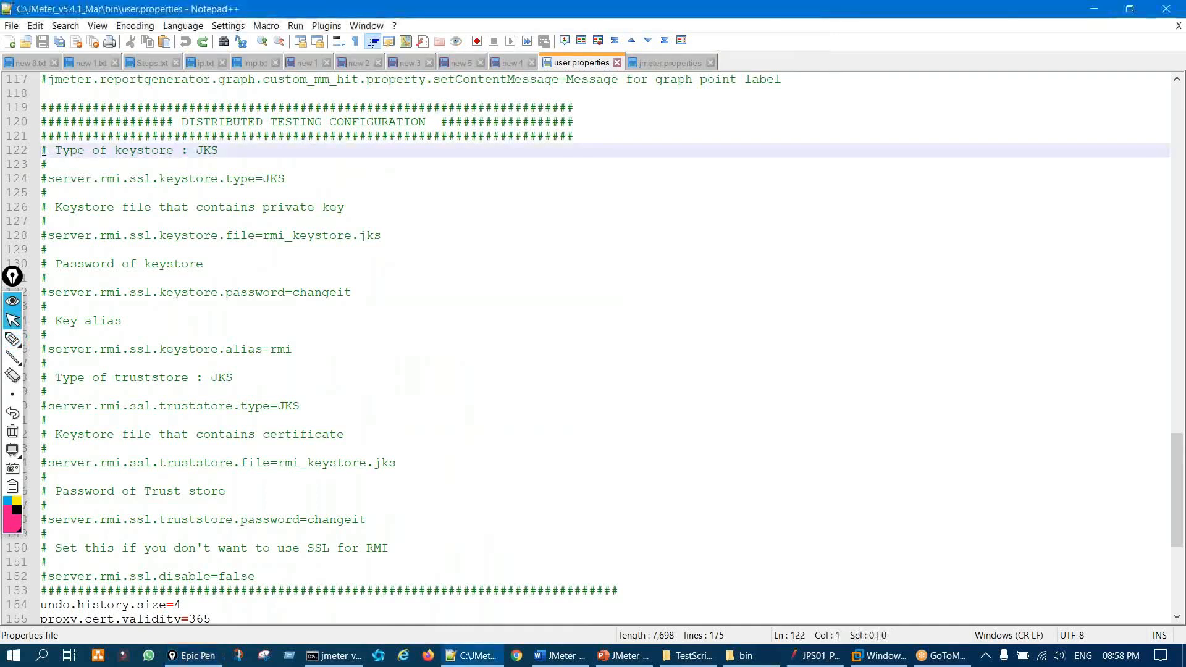
{"action": "key", "text": "Left"}
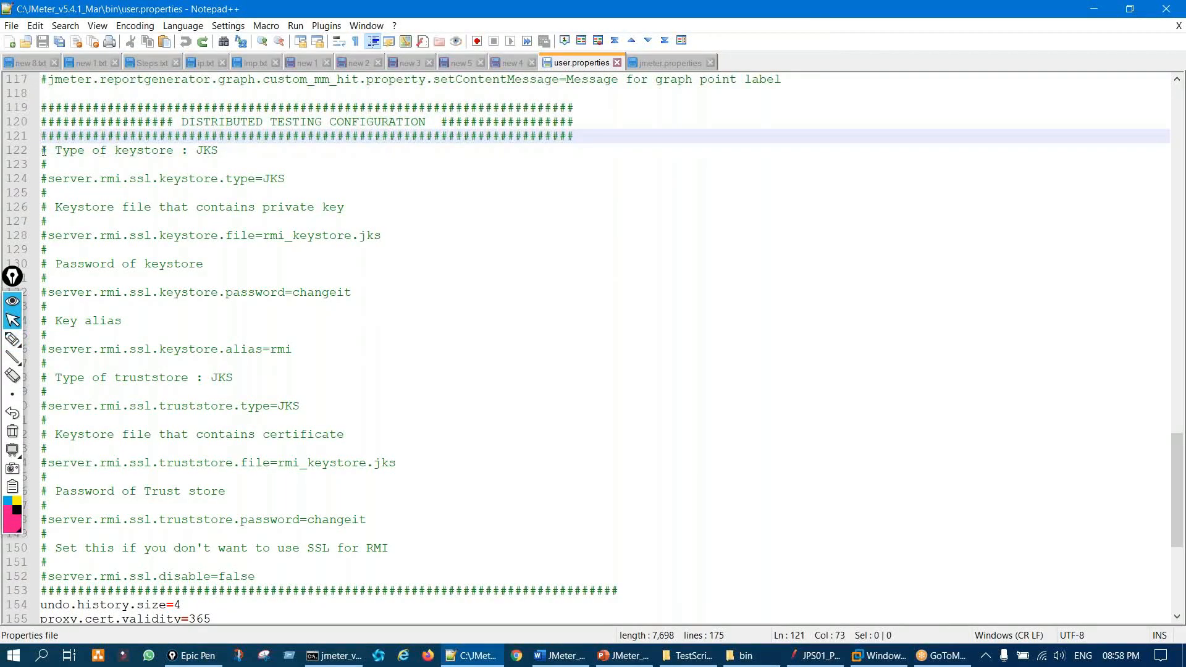
{"action": "key", "text": "Return"}
{"action": "key", "text": "ctrl+v"}
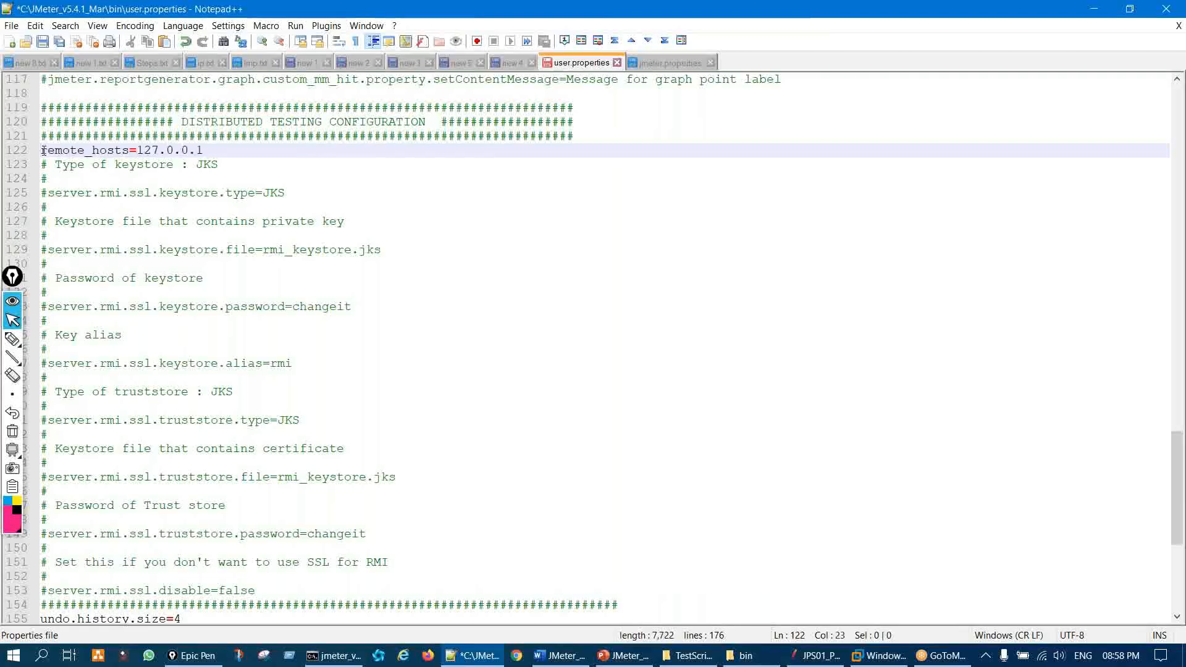
{"action": "key", "text": "Return"}
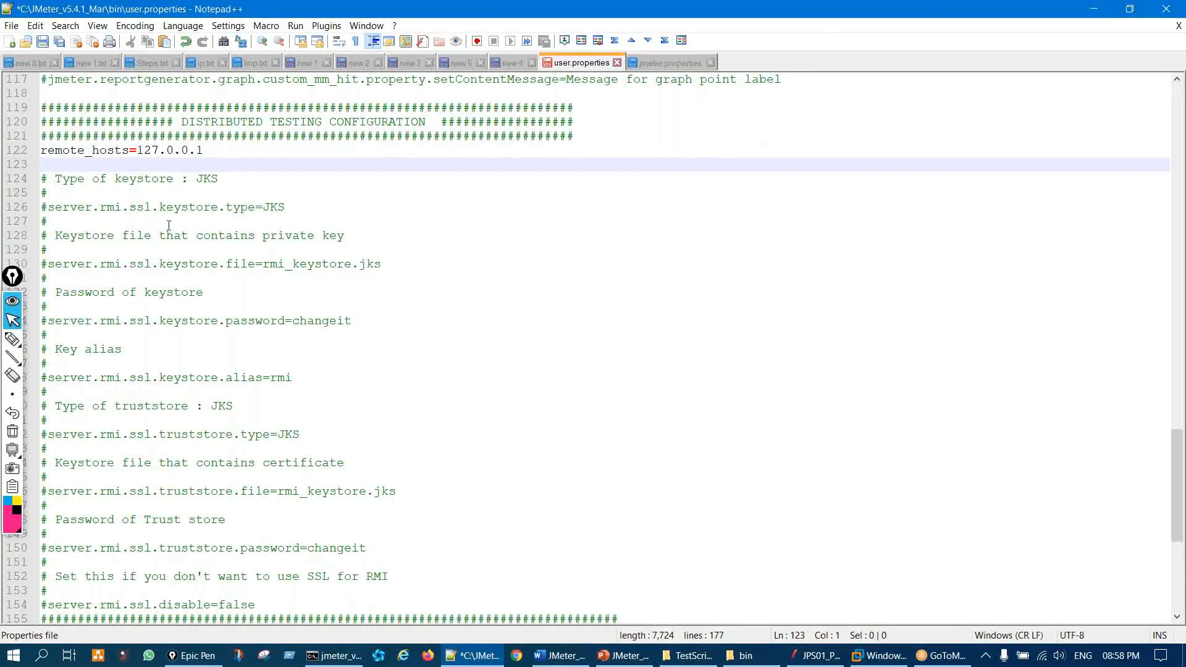
{"action": "key", "text": "ctrl+s"}
Step: Circle the 127.0.0.1 value of remote_hosts with the pen and clear the ink
{"action": "key", "text": "ctrl+shift+3"}
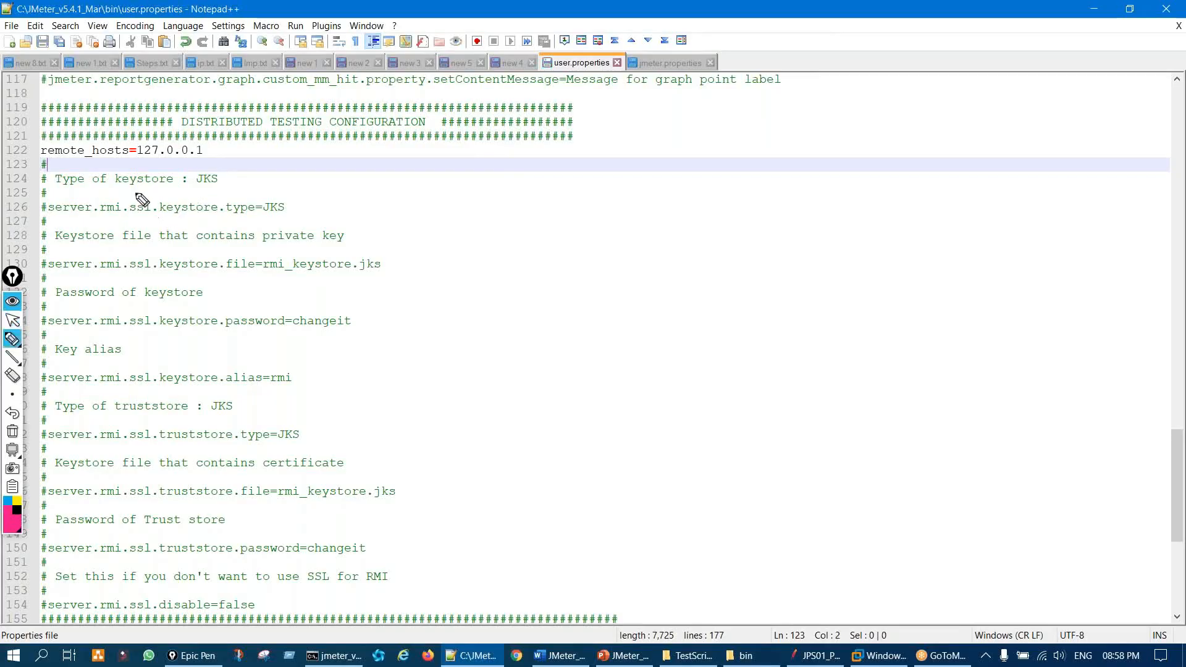
{"action": "mouse_move", "coordinate": [161, 133]}
{"action": "left_mouse_down"}
{"action": "mouse_move", "coordinate": [146, 145]}
{"action": "mouse_move", "coordinate": [180, 172]}
{"action": "mouse_move", "coordinate": [220, 151]}
{"action": "mouse_move", "coordinate": [166, 131]}
{"action": "left_mouse_up"}
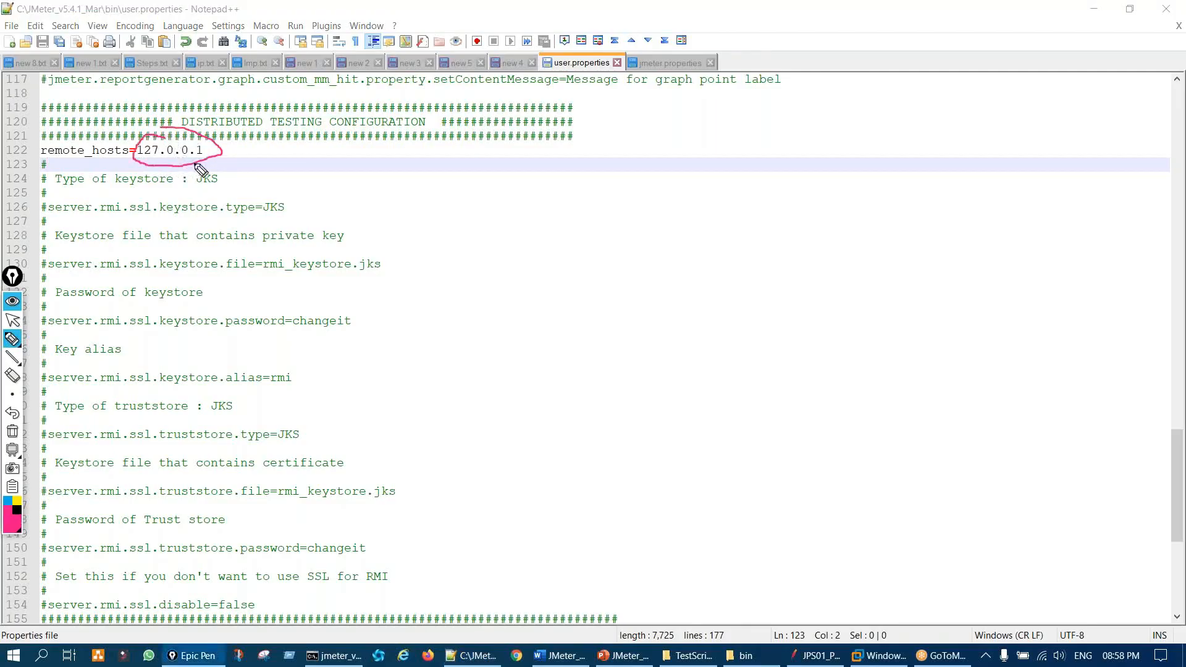
{"action": "left_click_drag", "start_coordinate": [178, 171], "coordinate": [188, 186]}
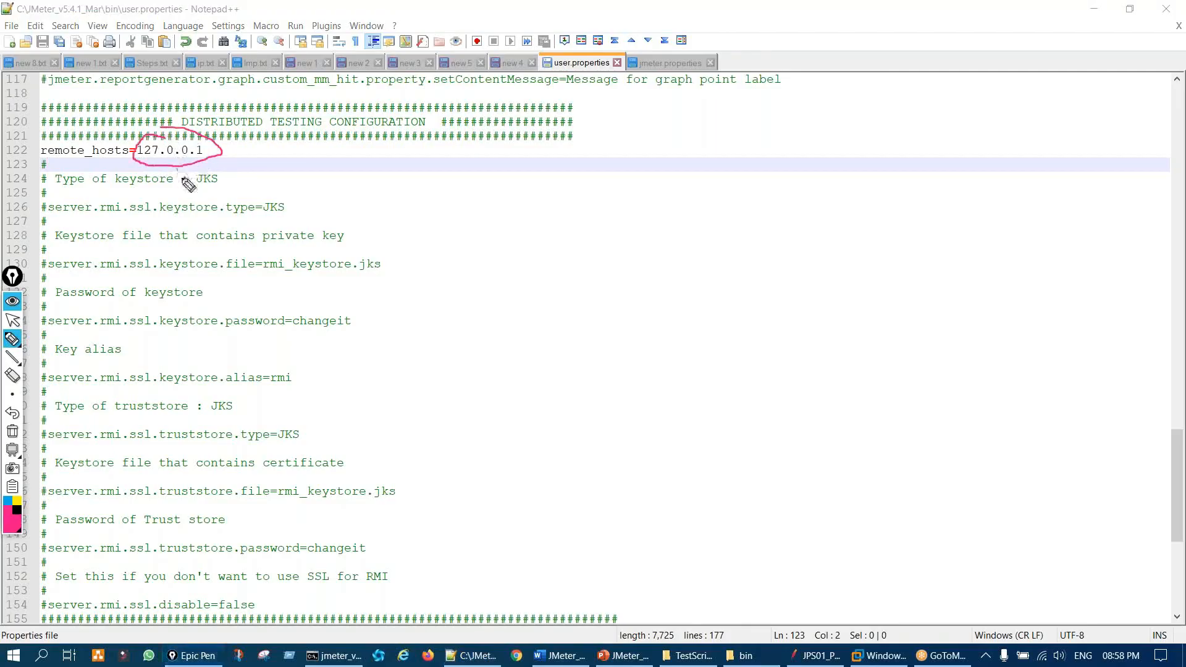
{"action": "key", "text": "ctrl+shift+c"}
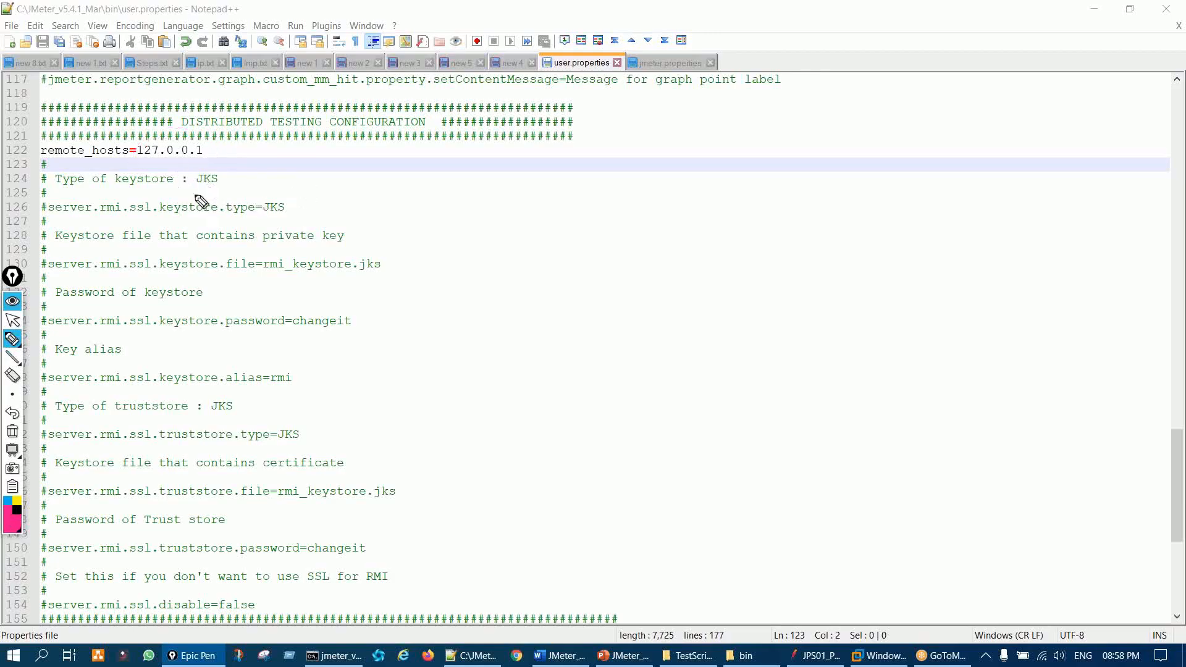
{"action": "left_click_drag", "start_coordinate": [153, 155], "coordinate": [194, 151]}
{"action": "key", "text": "ctrl+shift+7"}
{"action": "key", "text": "ctrl+shift+2"}
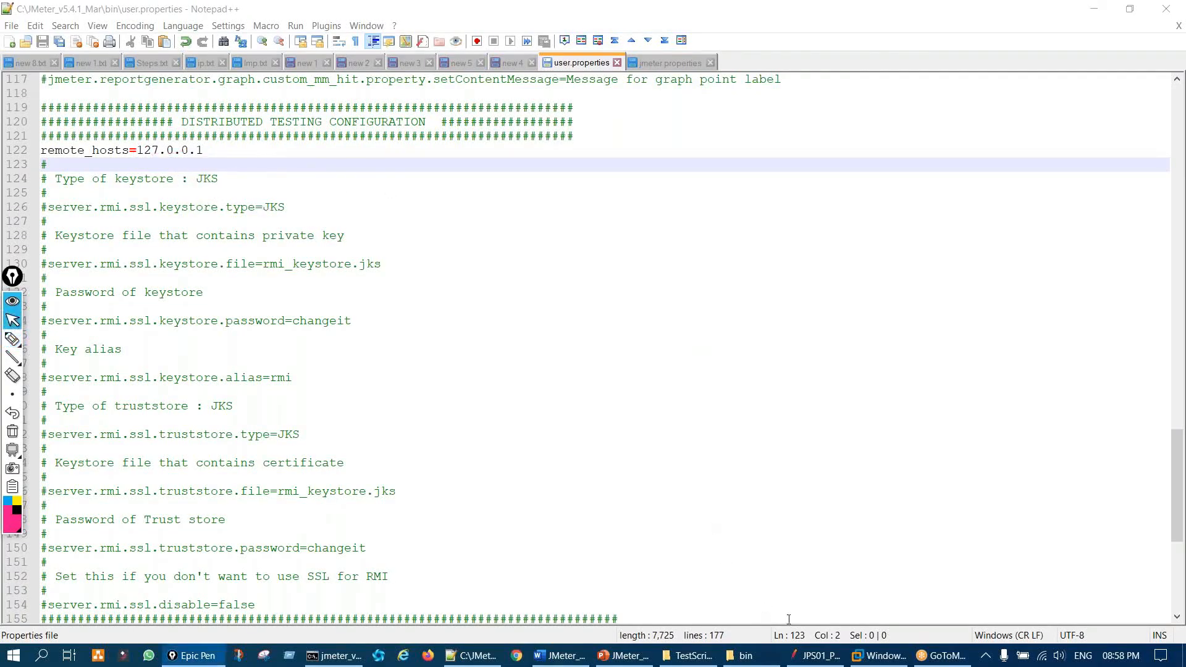
Step: Switch to JMeter, restore its window to a smaller size and move it so the remote_hosts line stays visible beside it
{"action": "left_click", "coordinate": [810, 660]}
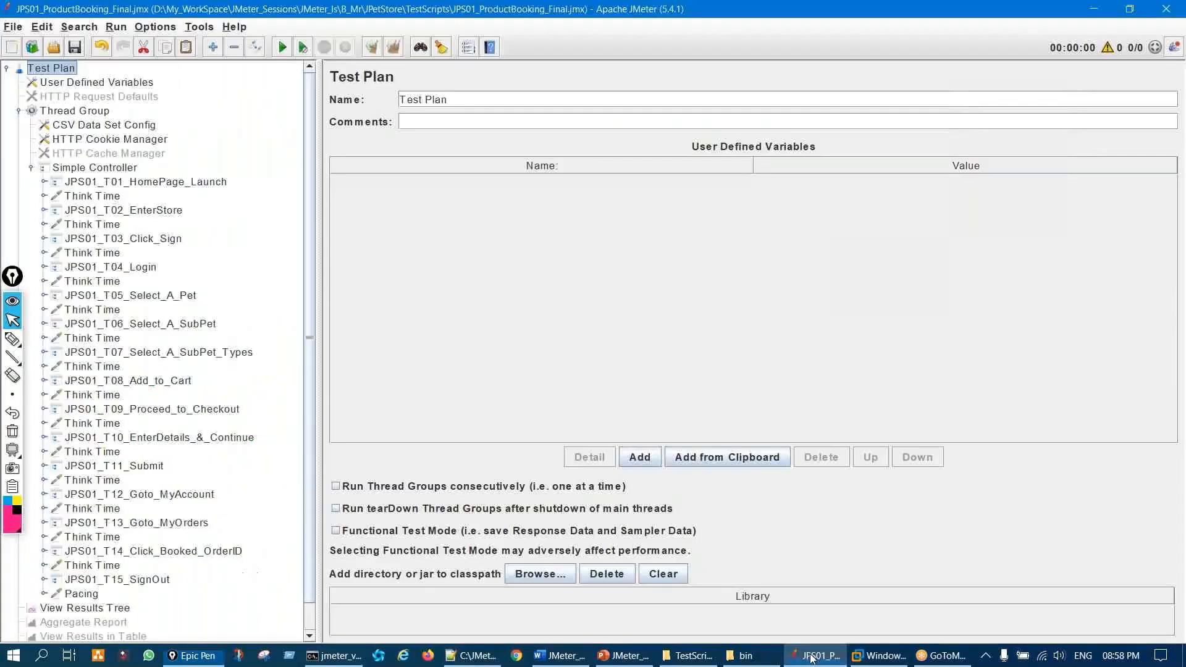
{"action": "double_click", "coordinate": [426, 9]}
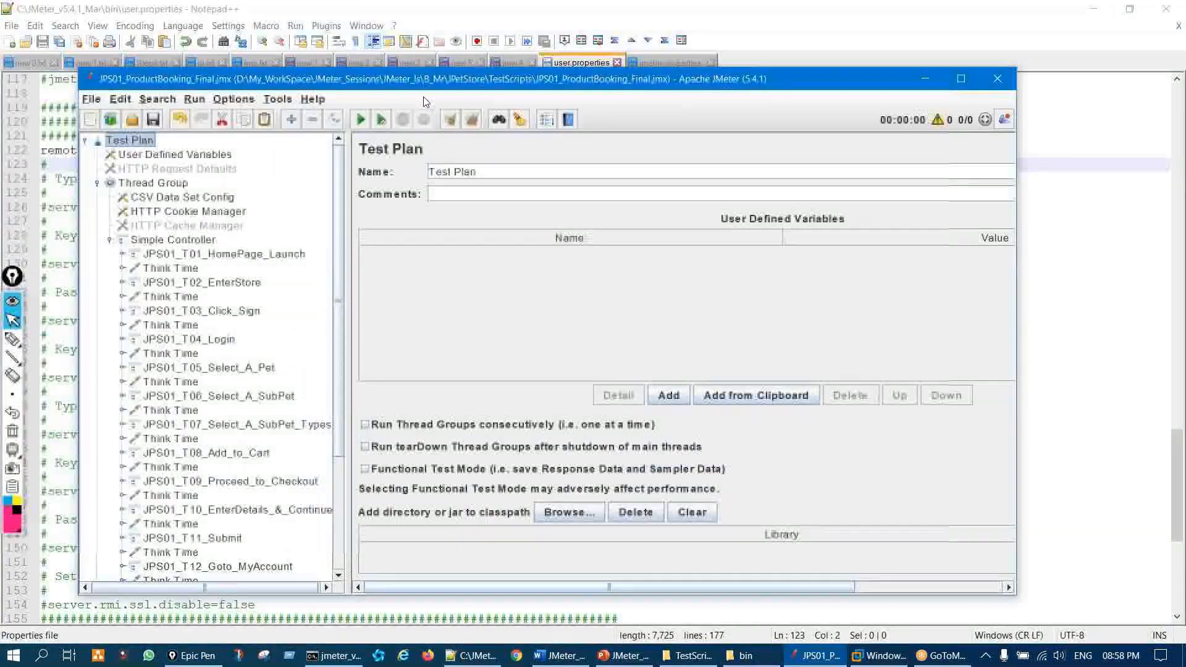
{"action": "left_click_drag", "start_coordinate": [393, 79], "coordinate": [667, 109]}
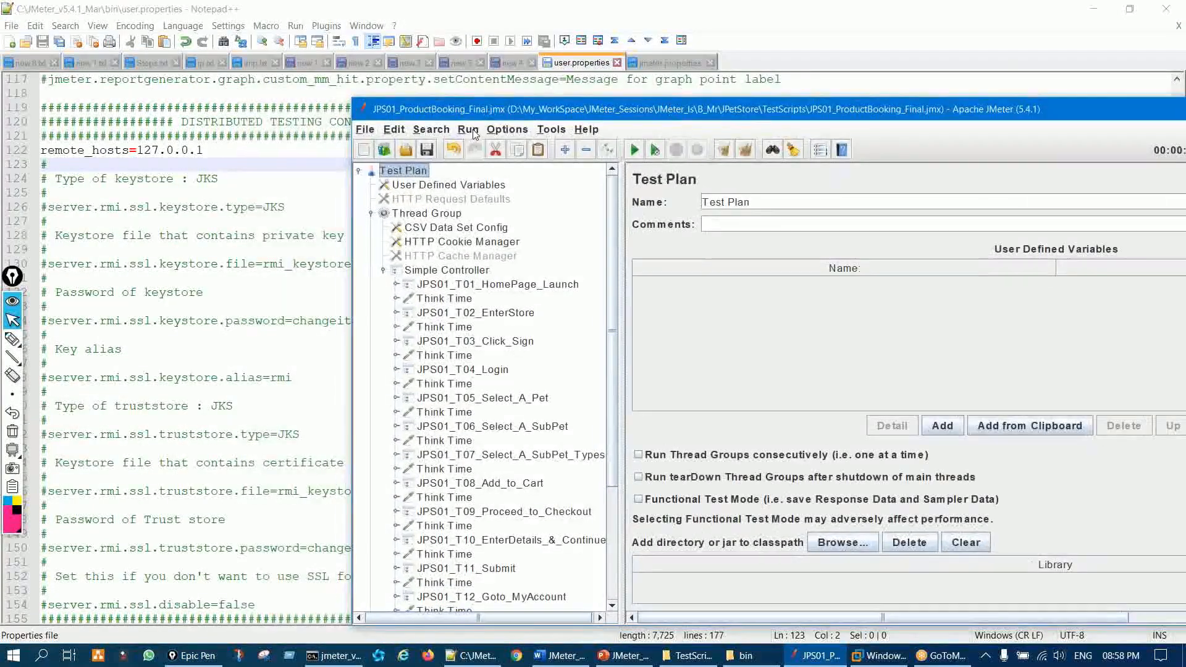
Step: Examine the Remote Start host list against remote_hosts, reposition the JMeter window and show the Run commands again
{"action": "left_click", "coordinate": [494, 129]}
{"action": "left_click", "coordinate": [479, 124]}
{"action": "left_click", "coordinate": [468, 129]}
{"action": "mouse_move", "coordinate": [526, 221]}
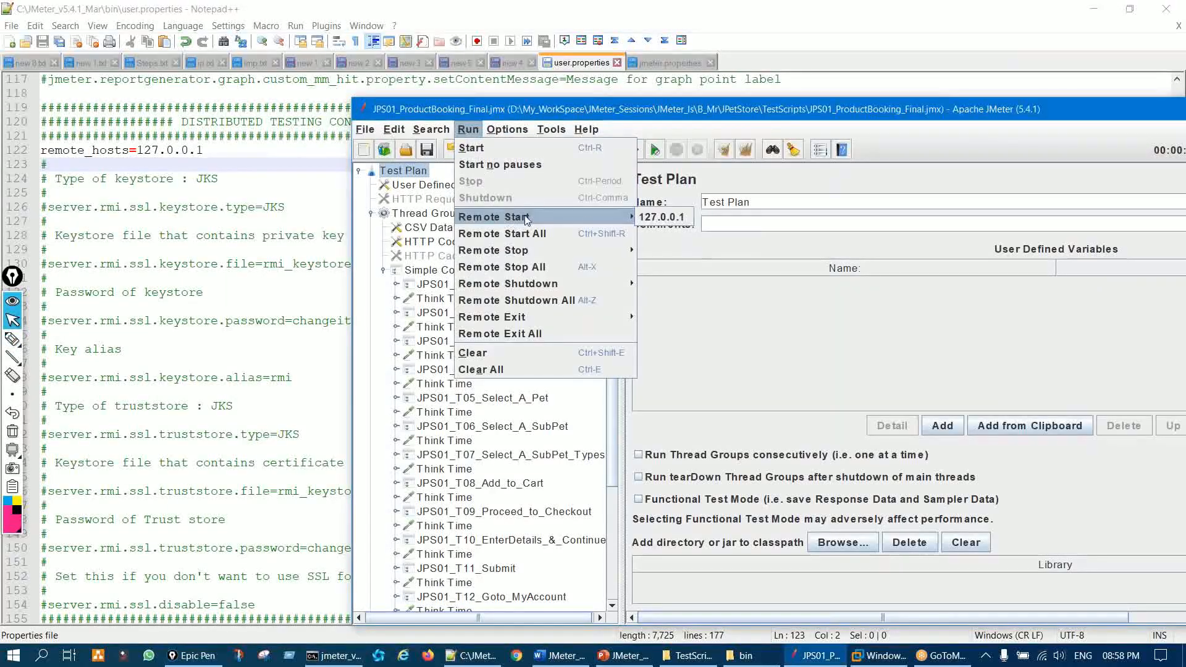
{"action": "left_click", "coordinate": [670, 217]}
{"action": "mouse_move", "coordinate": [647, 119]}
{"action": "left_mouse_down"}
{"action": "mouse_move", "coordinate": [661, 122]}
{"action": "mouse_move", "coordinate": [565, 90]}
{"action": "mouse_move", "coordinate": [541, 103]}
{"action": "mouse_move", "coordinate": [603, 131]}
{"action": "mouse_move", "coordinate": [529, 158]}
{"action": "left_mouse_up"}
{"action": "mouse_move", "coordinate": [384, 93]}
{"action": "left_mouse_down"}
{"action": "mouse_move", "coordinate": [378, 109]}
{"action": "mouse_move", "coordinate": [383, 83]}
{"action": "left_mouse_up"}
{"action": "key", "text": "Escape"}
{"action": "left_click", "coordinate": [388, 102]}
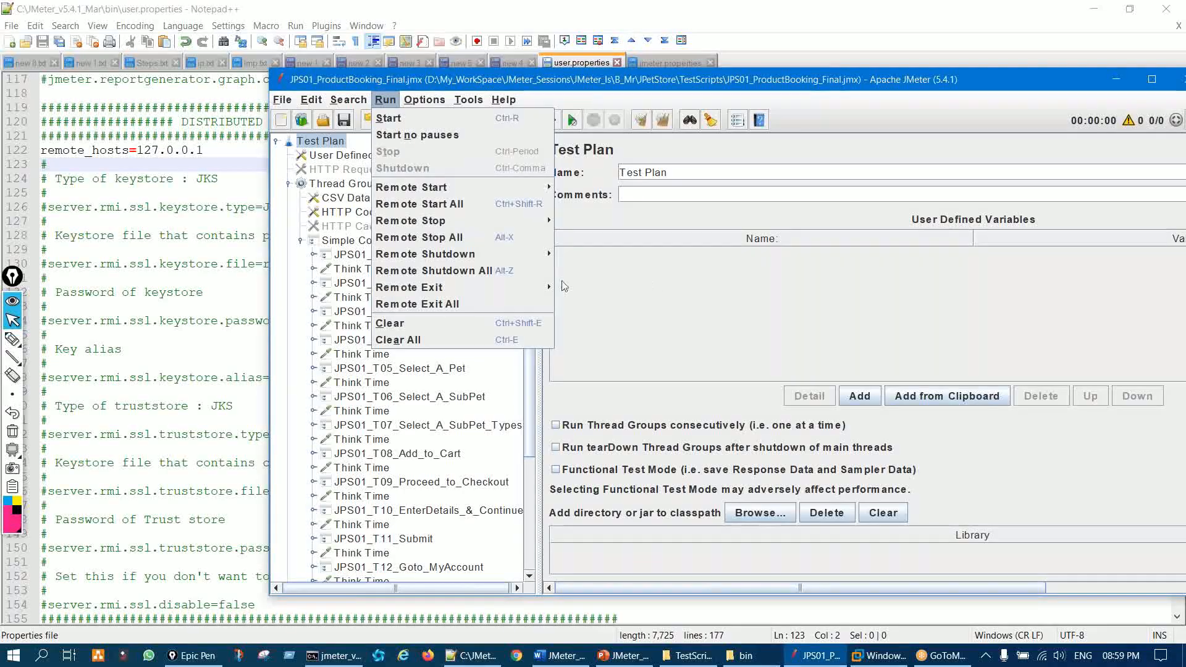
Step: Mark the remote run commands and circle the local Start control with the pen, clear the ink and review the Remote Start hosts
{"action": "key", "text": "ctrl+shift+3"}
{"action": "left_click_drag", "start_coordinate": [405, 169], "coordinate": [377, 212]}
{"action": "key", "text": "ctrl+shift+1"}
{"action": "left_click", "coordinate": [385, 100]}
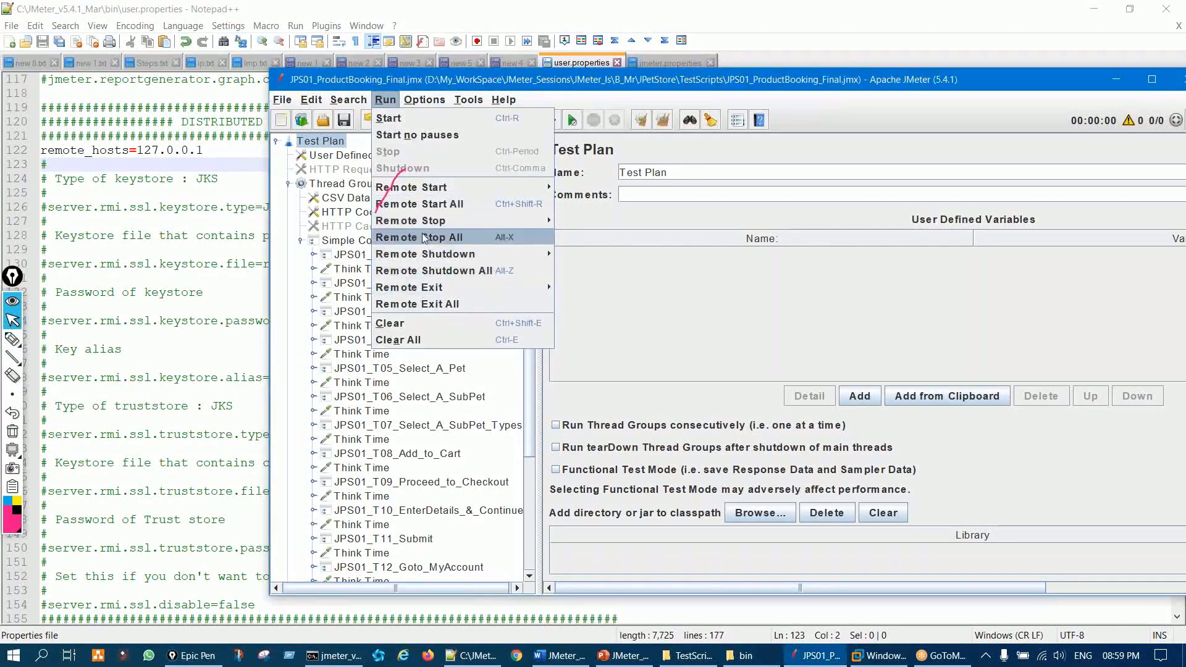
{"action": "left_click", "coordinate": [639, 260]}
{"action": "key", "text": "ctrl+shift+3"}
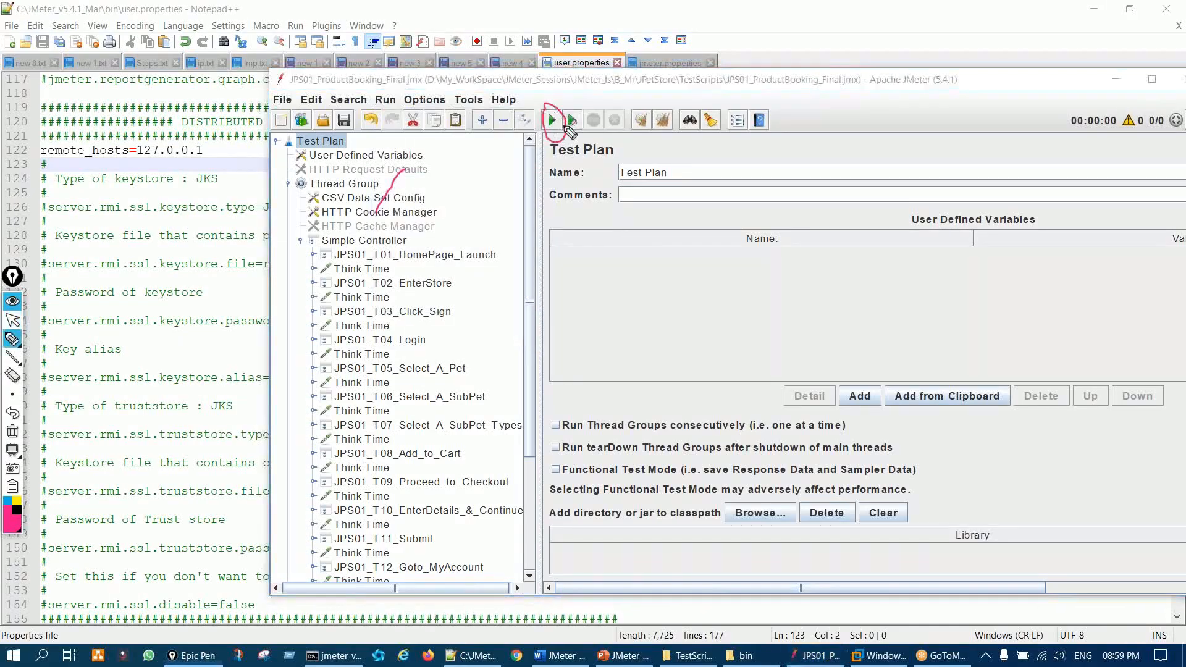
{"action": "key", "text": "ctrl+shift+1"}
{"action": "left_click", "coordinate": [385, 99]}
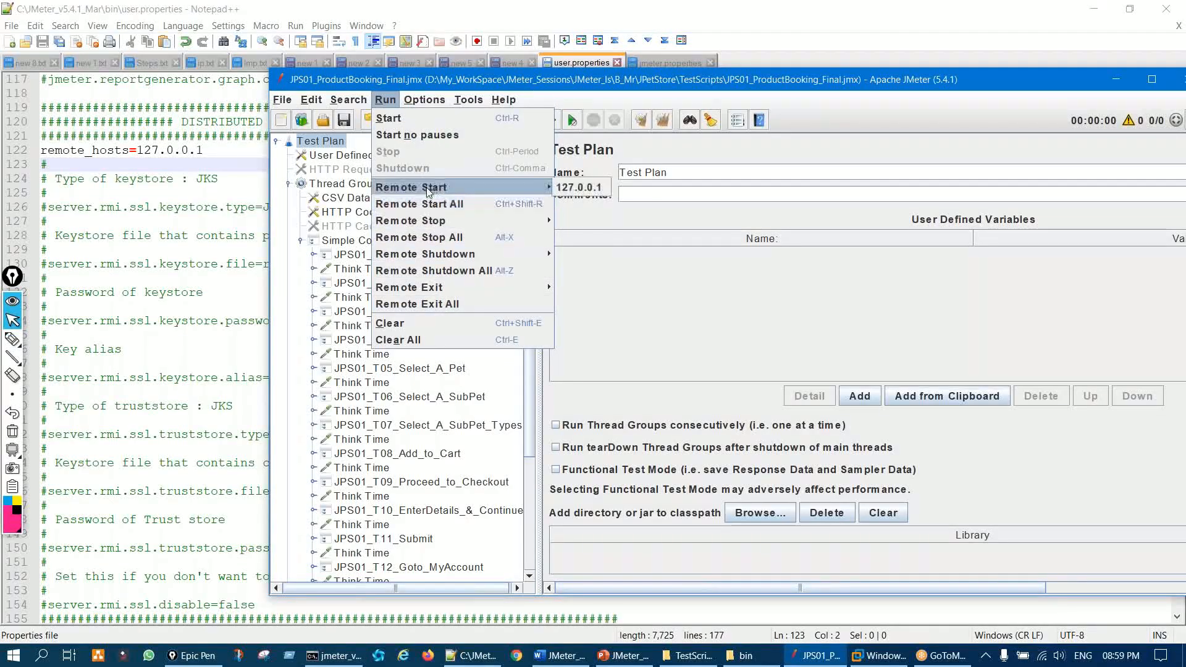
{"action": "left_click", "coordinate": [771, 289]}
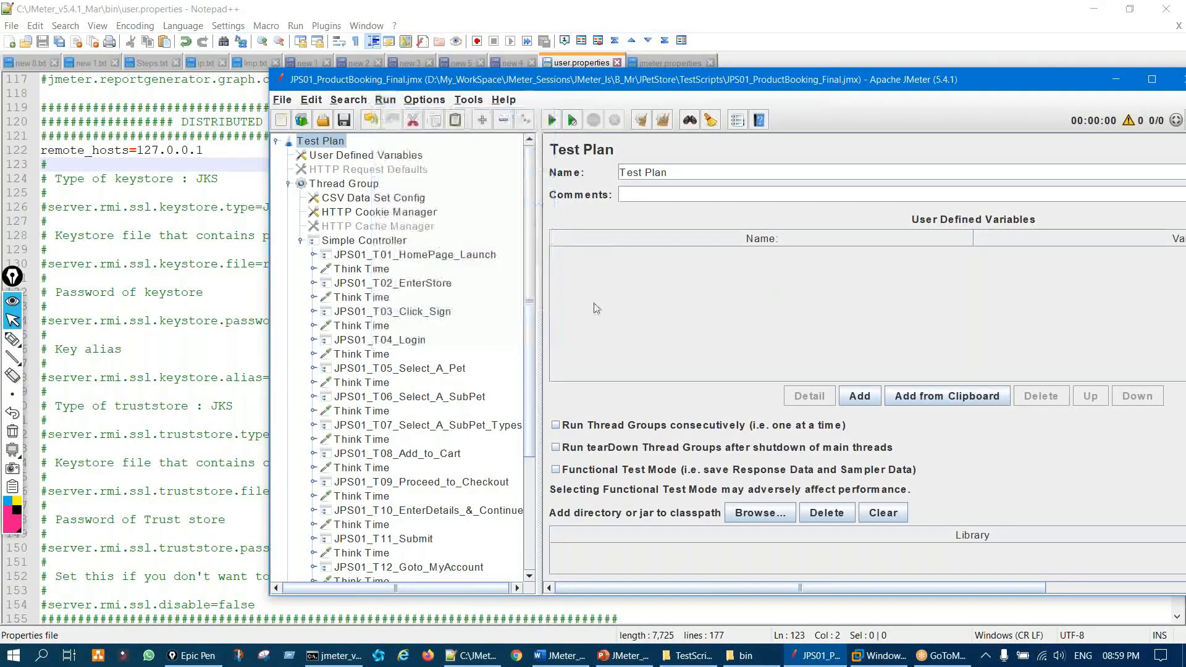
Step: Copy the IPv4 address 192.168.142.128 from the ipconfig output in the Windows 10 virtual machine, and return to user.properties
{"action": "left_click", "coordinate": [186, 198]}
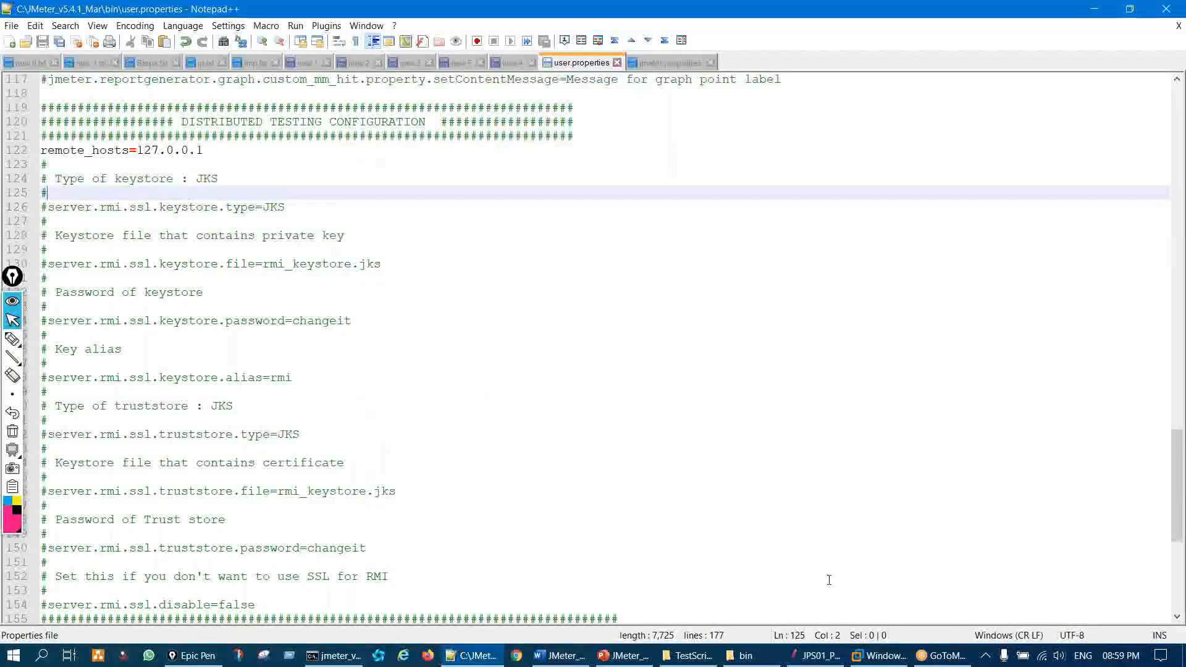
{"action": "left_click", "coordinate": [881, 655]}
{"action": "right_click", "coordinate": [884, 655]}
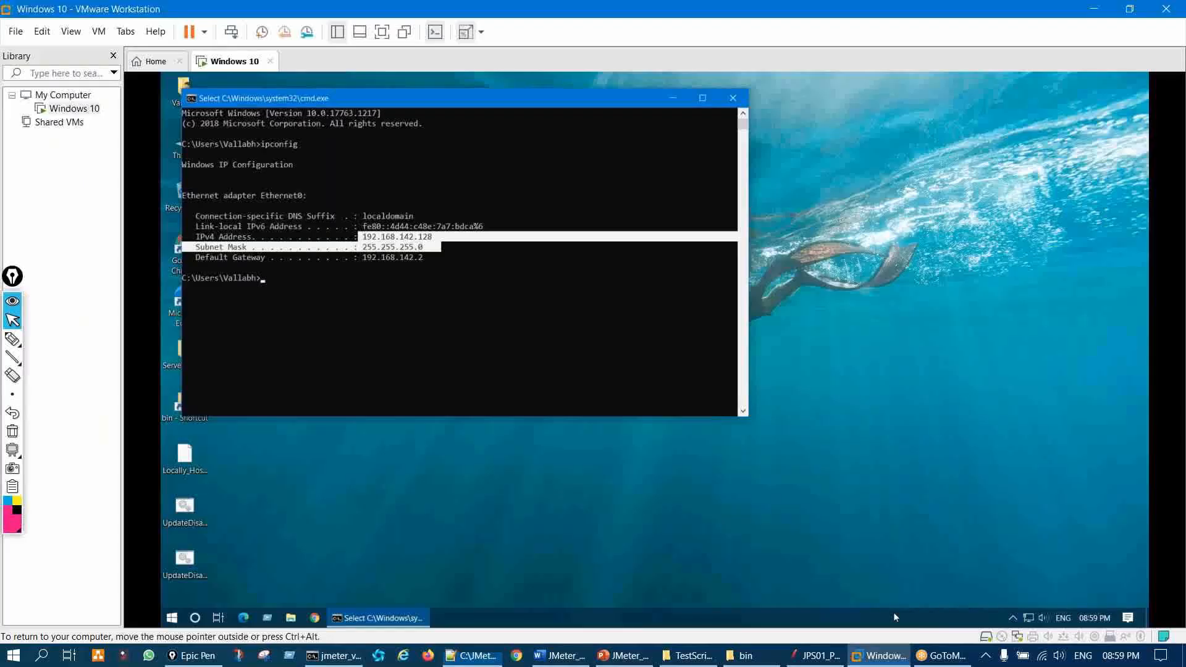
{"action": "left_click", "coordinate": [380, 249]}
{"action": "left_click", "coordinate": [365, 233]}
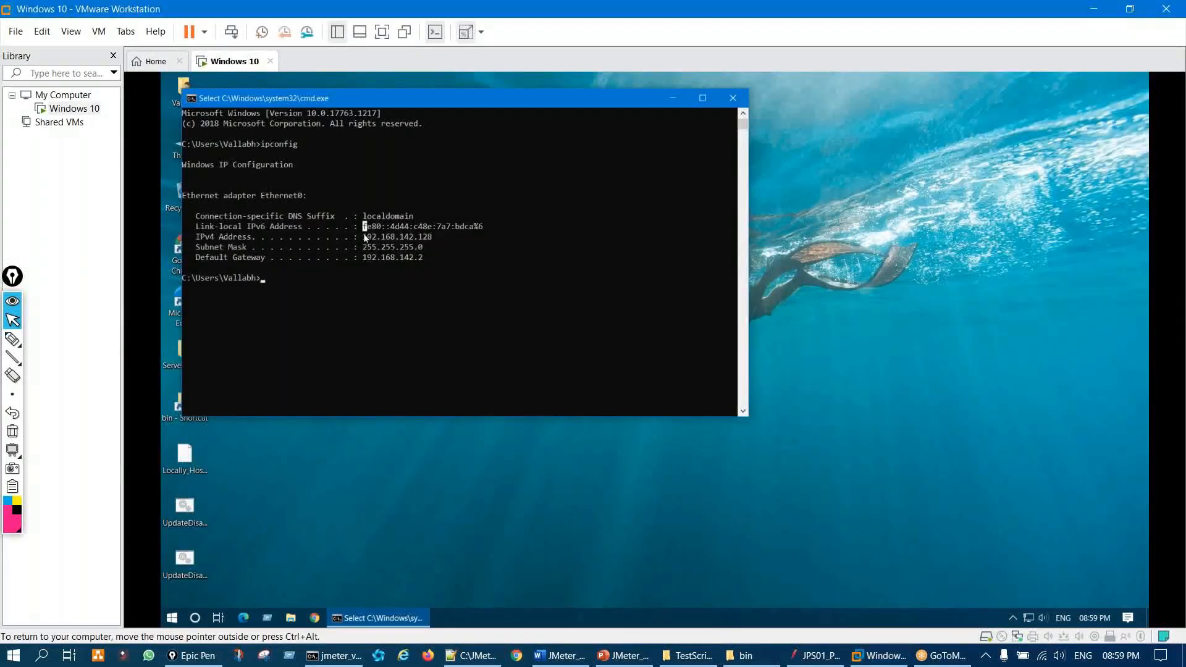
{"action": "left_click_drag", "start_coordinate": [367, 237], "coordinate": [436, 244]}
{"action": "key", "text": "ctrl+c"}
{"action": "left_click", "coordinate": [472, 656]}
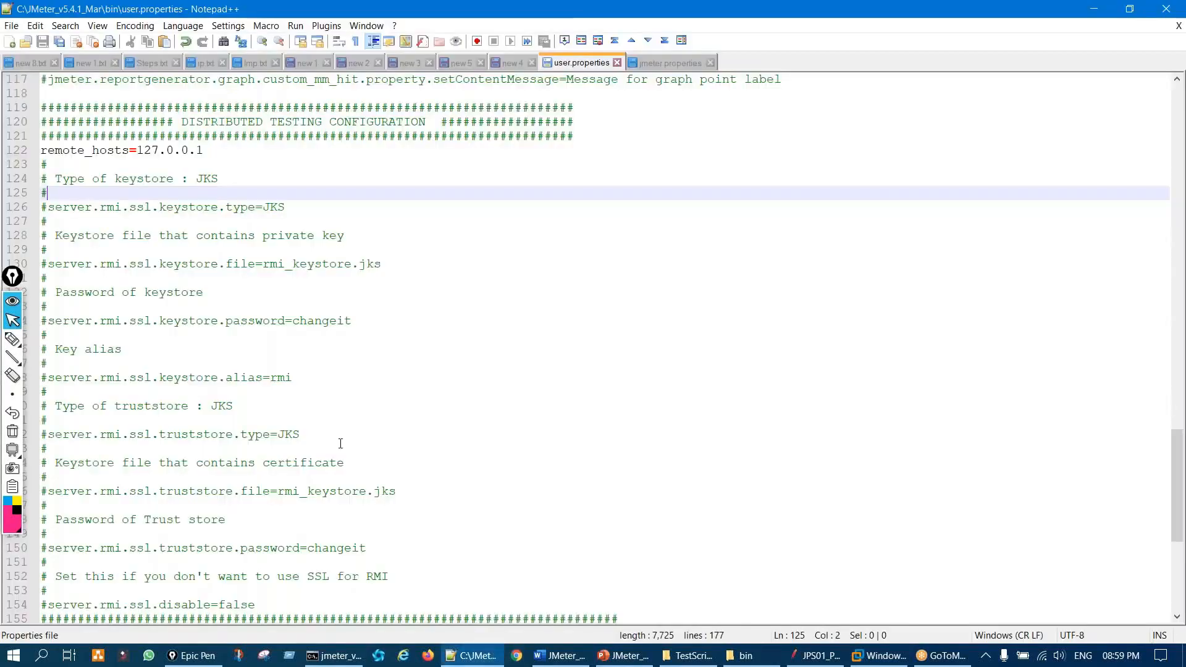
Step: Replace the remote_hosts value in user.properties with 192.168.142.128,192.168.142.129,192.168.142.130, as a comma-separated list
{"action": "left_click_drag", "start_coordinate": [139, 152], "coordinate": [206, 148]}
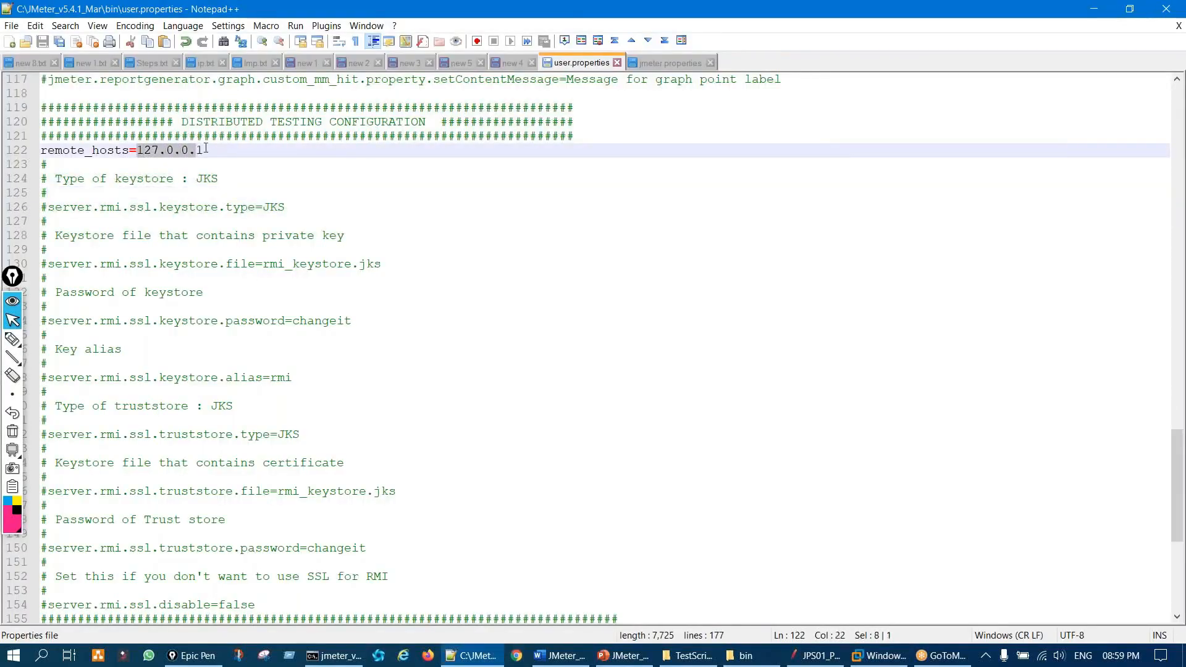
{"action": "key", "text": "ctrl+v"}
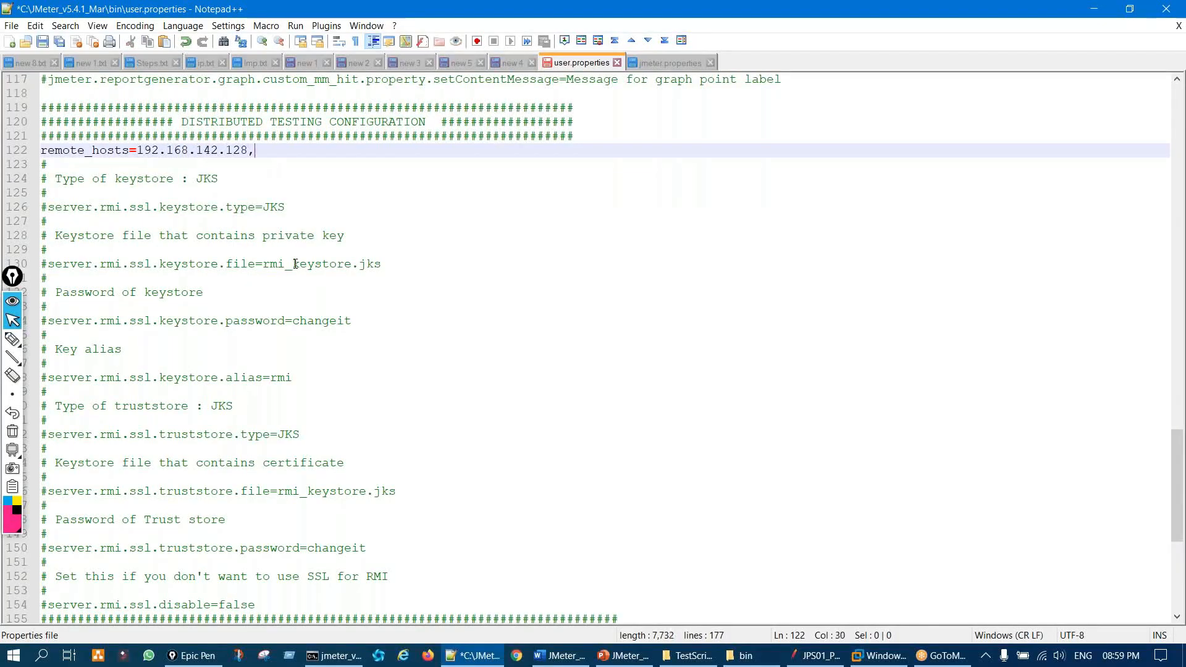
{"action": "key", "text": "ctrl+v"}
{"action": "key", "text": "ctrl+v"}
Step: Underline the three remote_hosts IP addresses and mark their separating commas with the pen, then clear the ink
{"action": "key", "text": "ctrl+shift+3"}
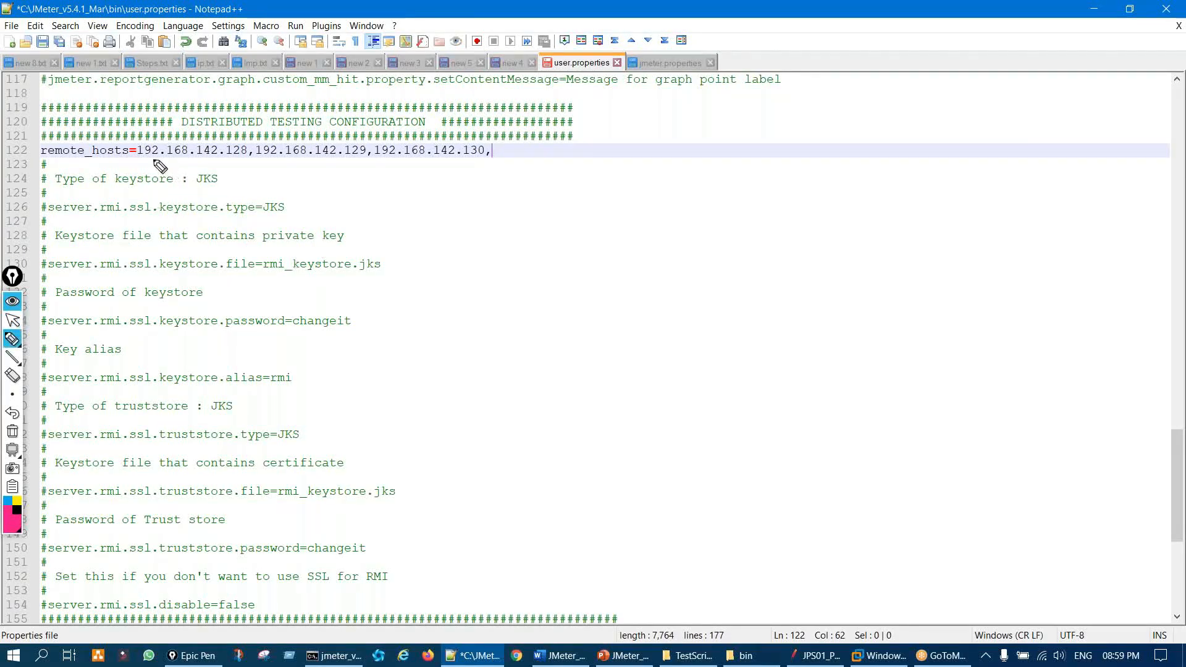
{"action": "mouse_move", "coordinate": [141, 158]}
{"action": "left_mouse_down"}
{"action": "mouse_move", "coordinate": [185, 168]}
{"action": "mouse_move", "coordinate": [247, 153]}
{"action": "mouse_move", "coordinate": [235, 172]}
{"action": "mouse_move", "coordinate": [357, 159]}
{"action": "mouse_move", "coordinate": [366, 172]}
{"action": "mouse_move", "coordinate": [530, 159]}
{"action": "mouse_move", "coordinate": [474, 195]}
{"action": "left_mouse_up"}
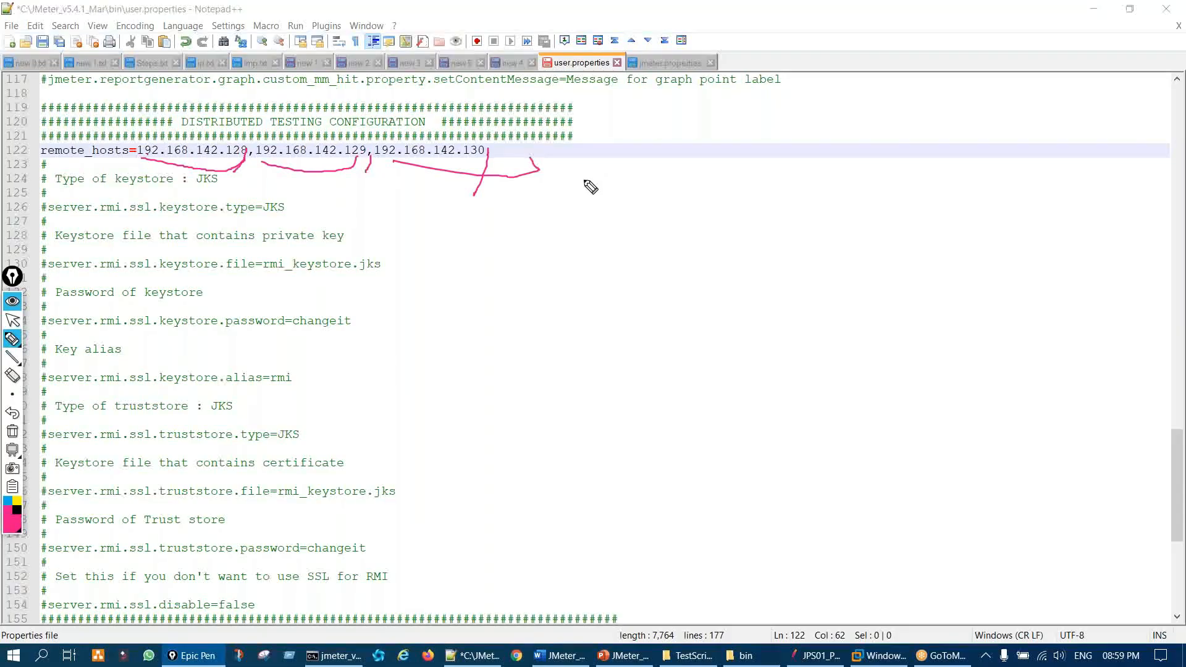
{"action": "key", "text": "ctrl+shift+7"}
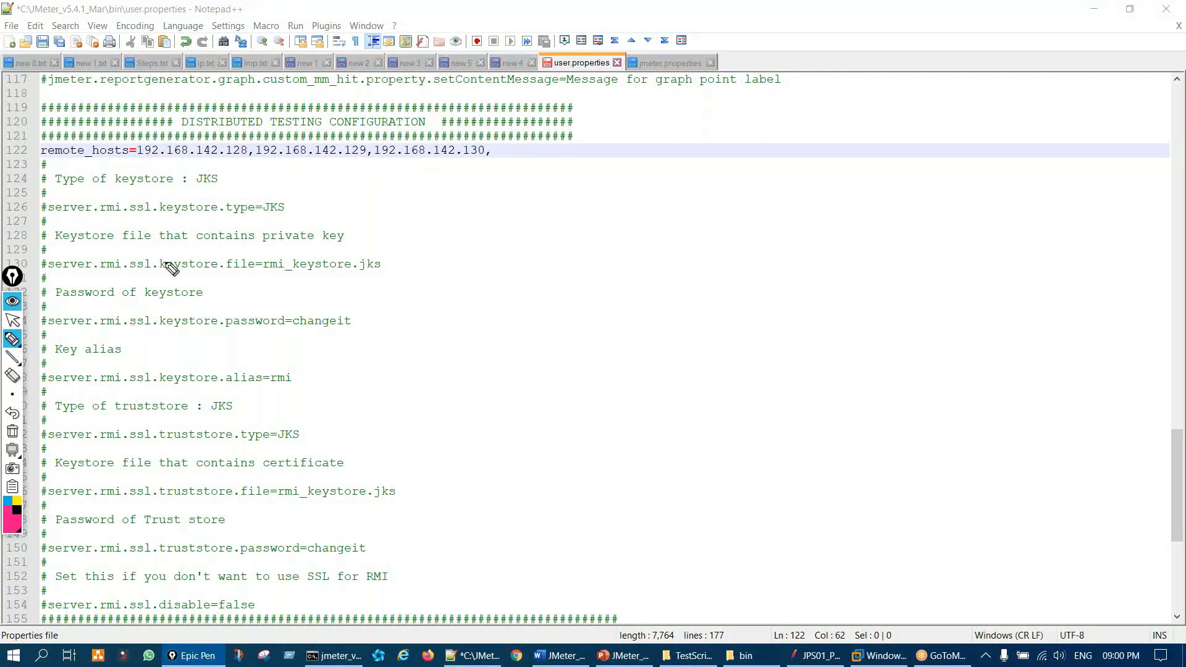
{"action": "mouse_move", "coordinate": [206, 137]}
{"action": "left_mouse_down"}
{"action": "mouse_move", "coordinate": [138, 151]}
{"action": "mouse_move", "coordinate": [259, 158]}
{"action": "mouse_move", "coordinate": [246, 132]}
{"action": "mouse_move", "coordinate": [374, 159]}
{"action": "mouse_move", "coordinate": [462, 127]}
{"action": "mouse_move", "coordinate": [301, 131]}
{"action": "mouse_move", "coordinate": [236, 183]}
{"action": "left_mouse_up"}
{"action": "key", "text": "ctrl+shift+7"}
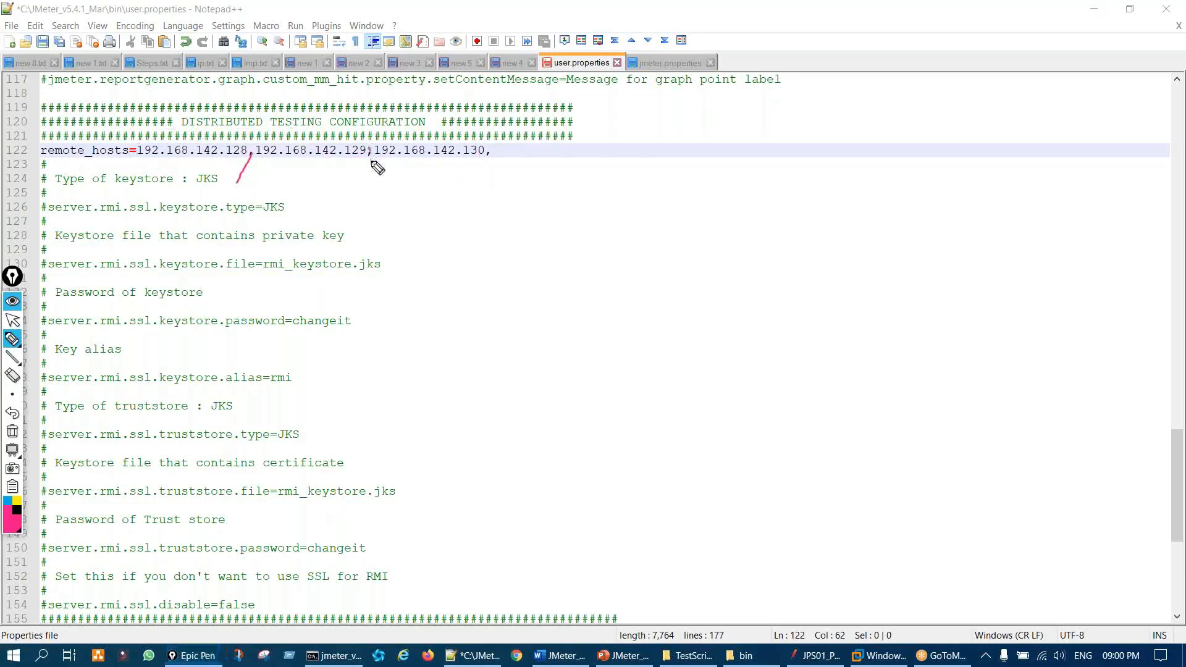
{"action": "key", "text": "ctrl+shift+7"}
{"action": "key", "text": "ctrl+shift+1"}
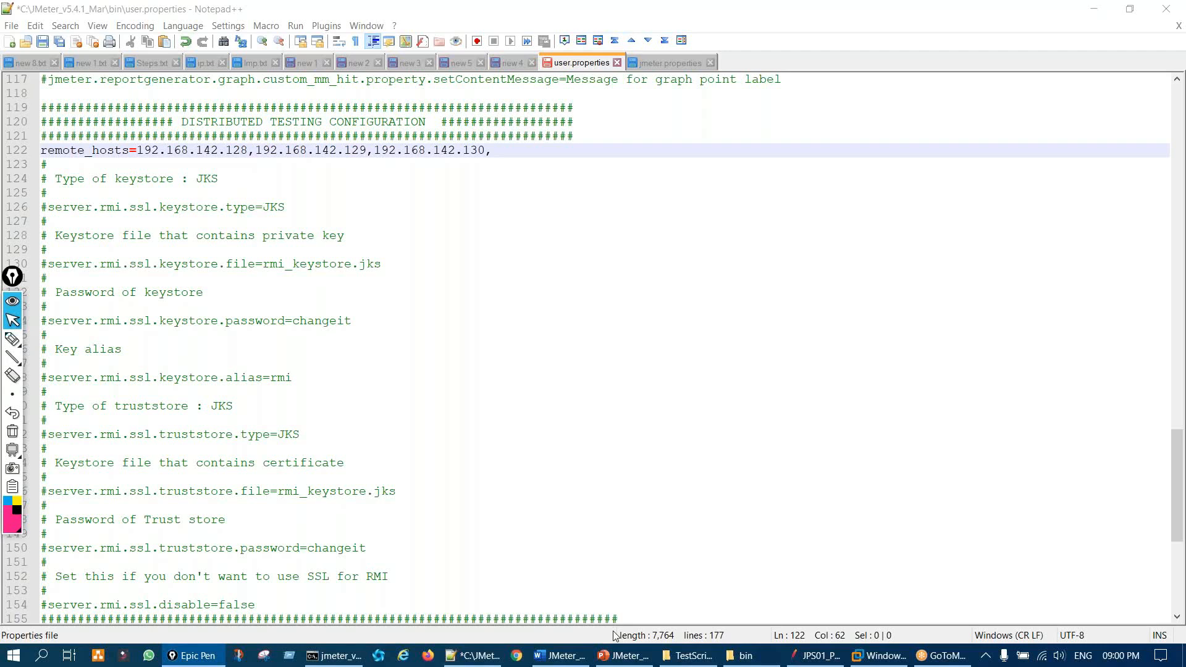
Step: Switch to the PowerPoint prerequisites slide, mark the slave IP addresses requirement and the Master & Slave JMeters heading with the pen, and clear the ink
{"action": "left_click", "coordinate": [626, 655]}
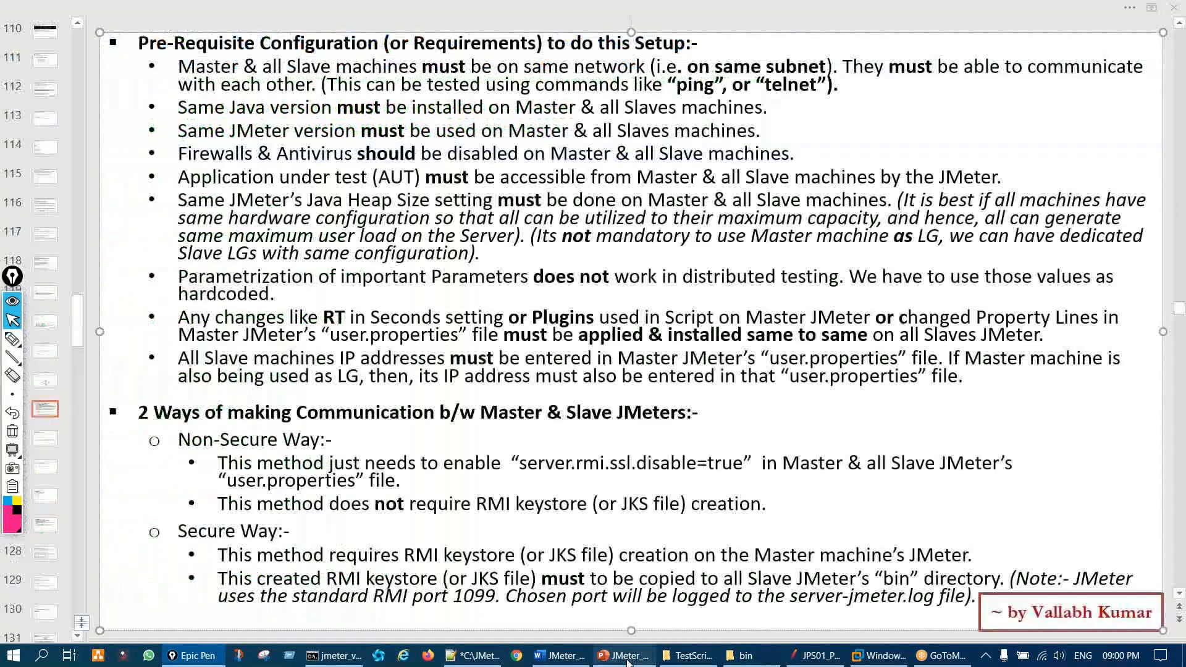
{"action": "key", "text": "ctrl+shift+3"}
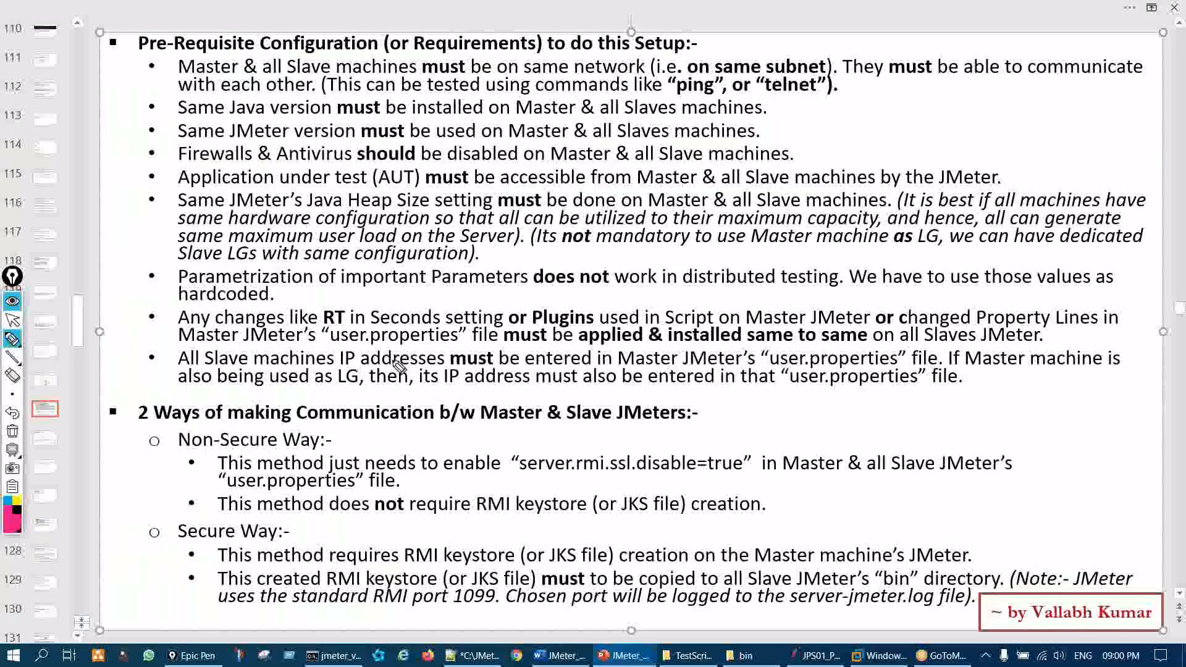
{"action": "left_click_drag", "start_coordinate": [377, 356], "coordinate": [444, 337]}
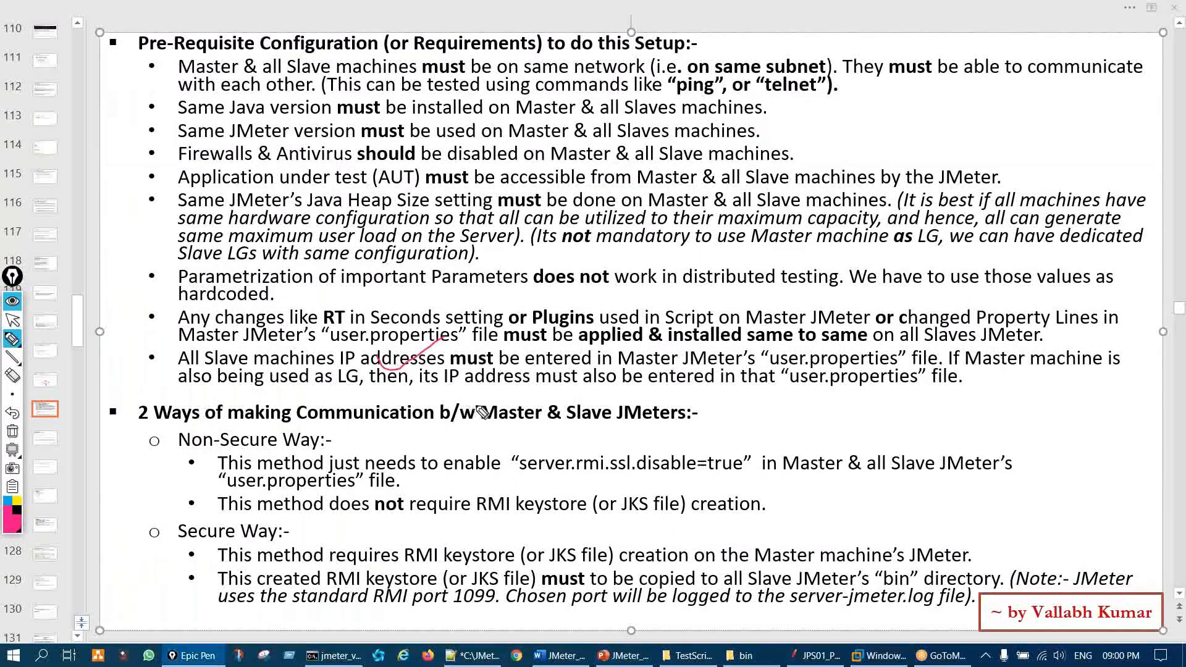
{"action": "mouse_move", "coordinate": [530, 388]}
{"action": "left_mouse_down"}
{"action": "mouse_move", "coordinate": [483, 421]}
{"action": "mouse_move", "coordinate": [680, 381]}
{"action": "mouse_move", "coordinate": [530, 378]}
{"action": "left_mouse_up"}
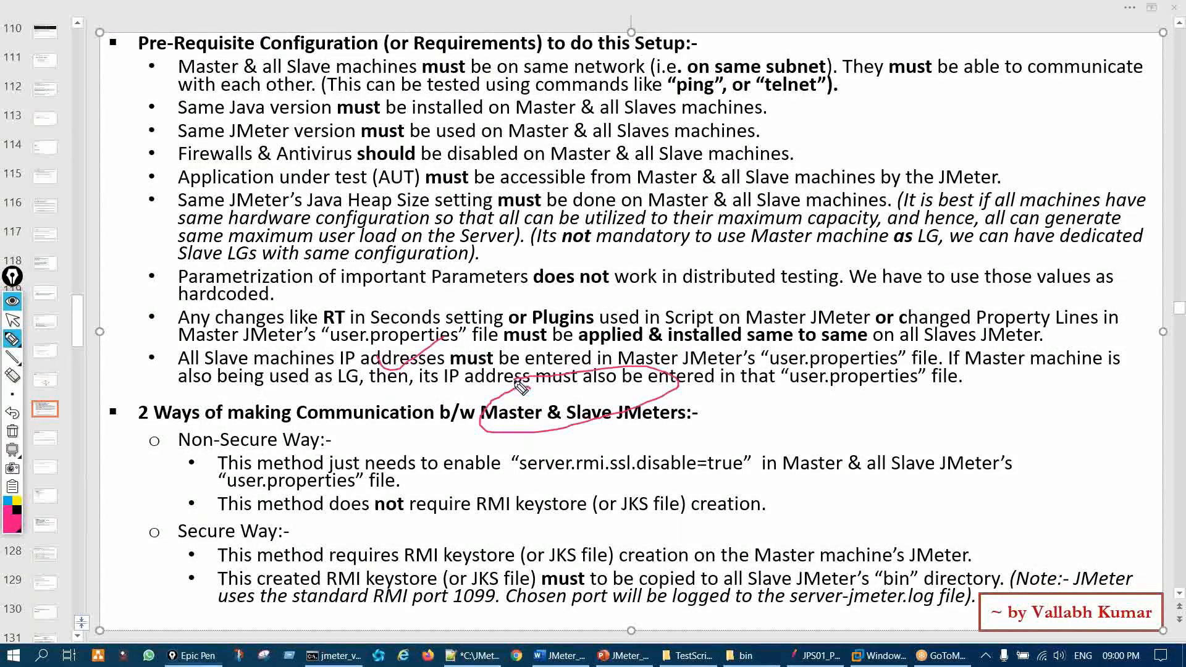
{"action": "key", "text": "ctrl+shift+7"}
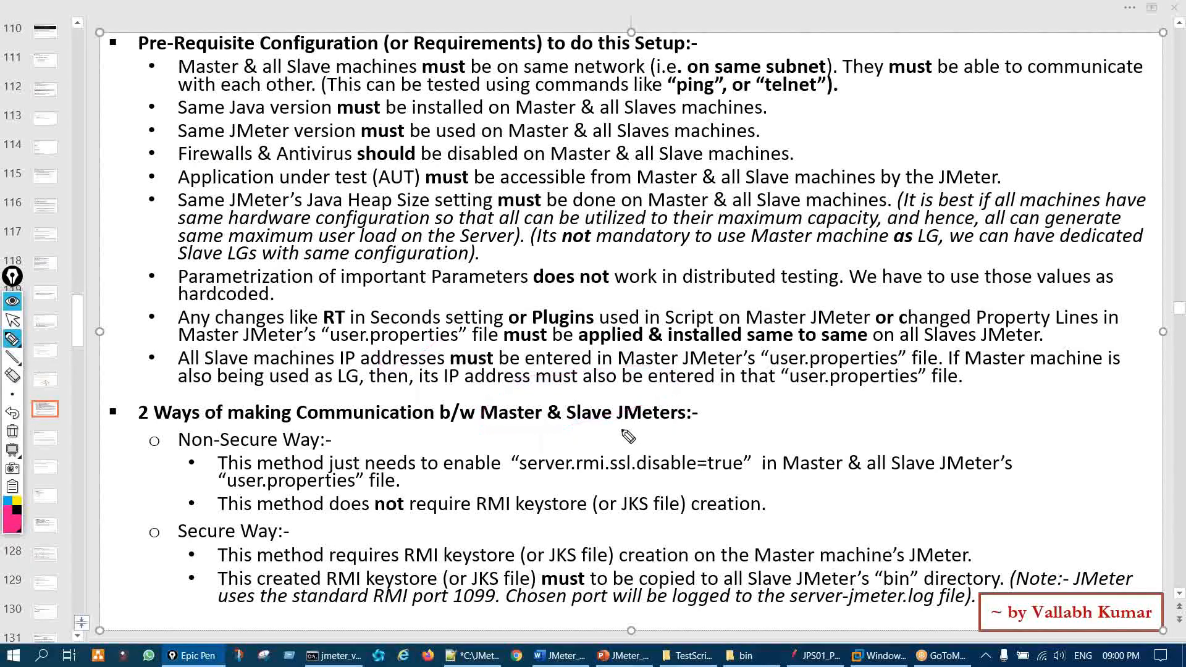
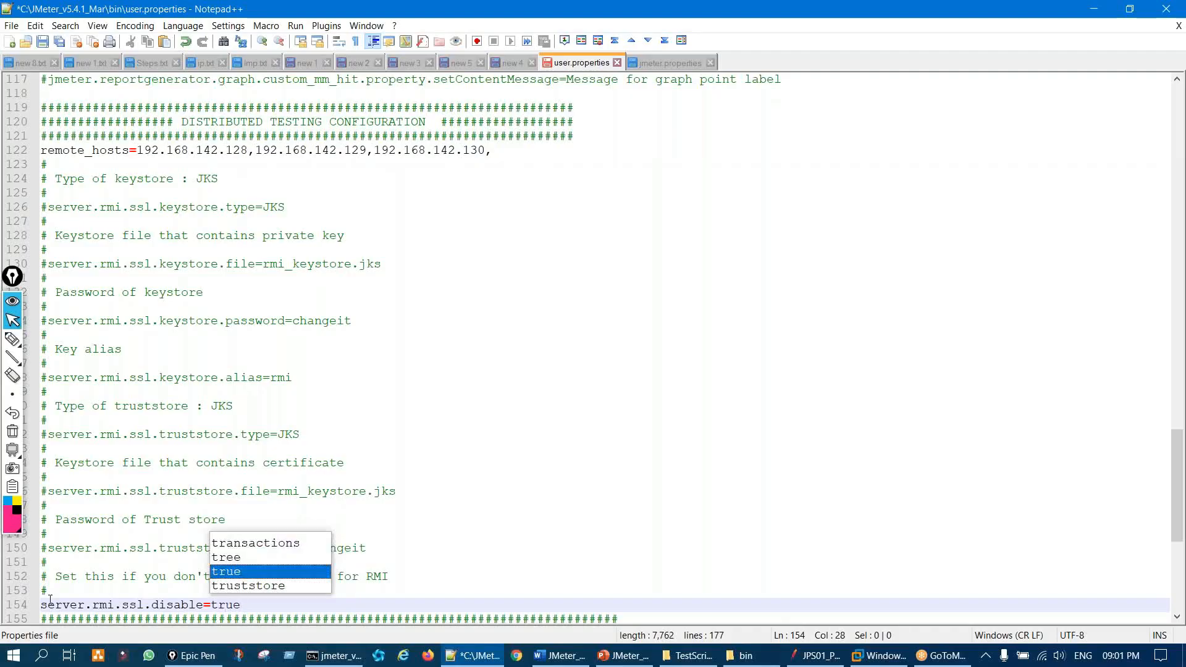
Step: Save user.properties, mark the uncommented server.rmi.ssl.disable=true line with the pen, and clear the ink
{"action": "left_click", "coordinate": [447, 545]}
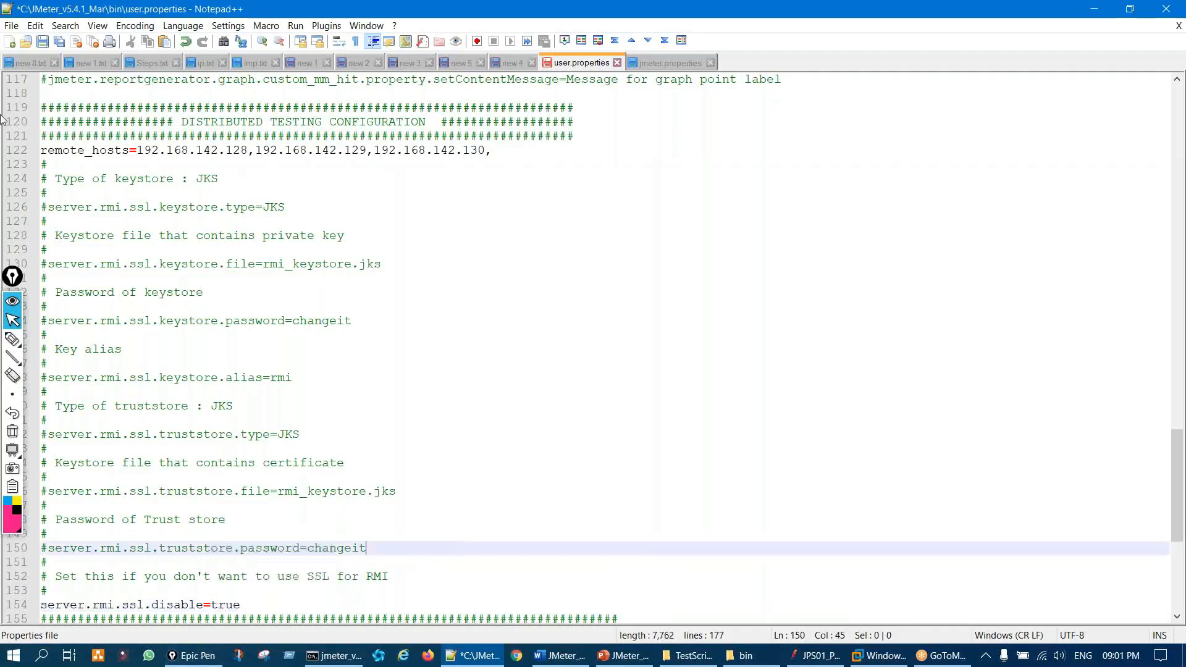
{"action": "left_click", "coordinate": [42, 41]}
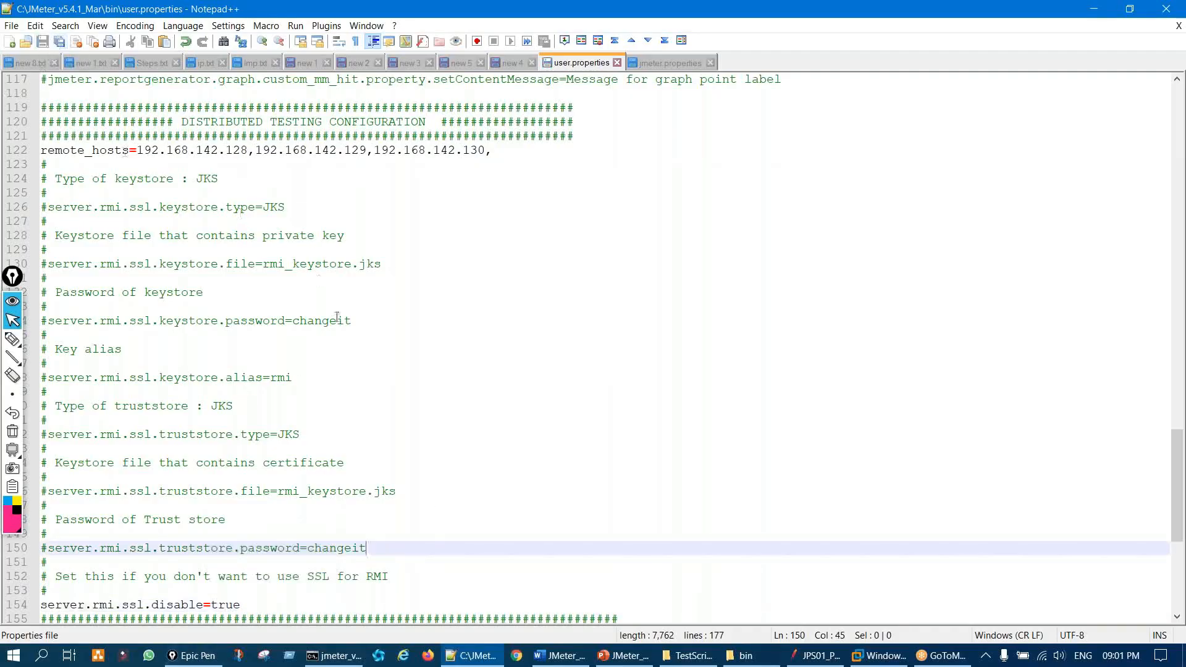
{"action": "scroll", "coordinate": [359, 345], "scroll_direction": "down", "scroll_amount": 1}
{"action": "left_click", "coordinate": [12, 339]}
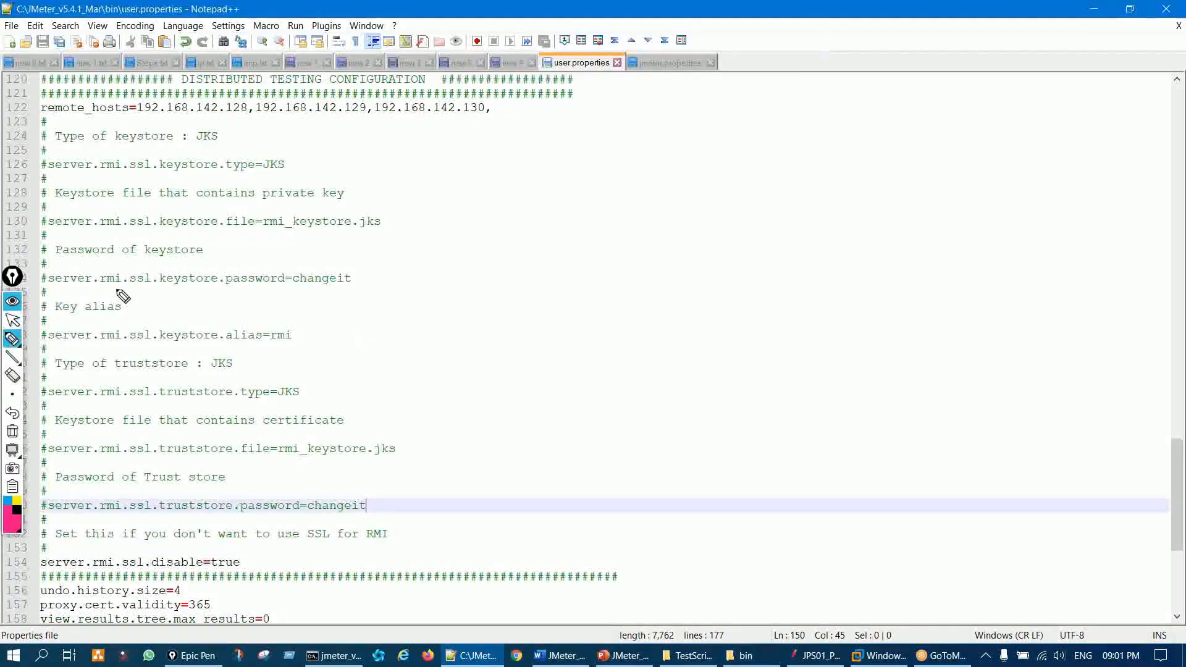
{"action": "mouse_move", "coordinate": [185, 558]}
{"action": "left_mouse_down"}
{"action": "mouse_move", "coordinate": [111, 575]}
{"action": "mouse_move", "coordinate": [44, 569]}
{"action": "mouse_move", "coordinate": [49, 546]}
{"action": "left_mouse_up"}
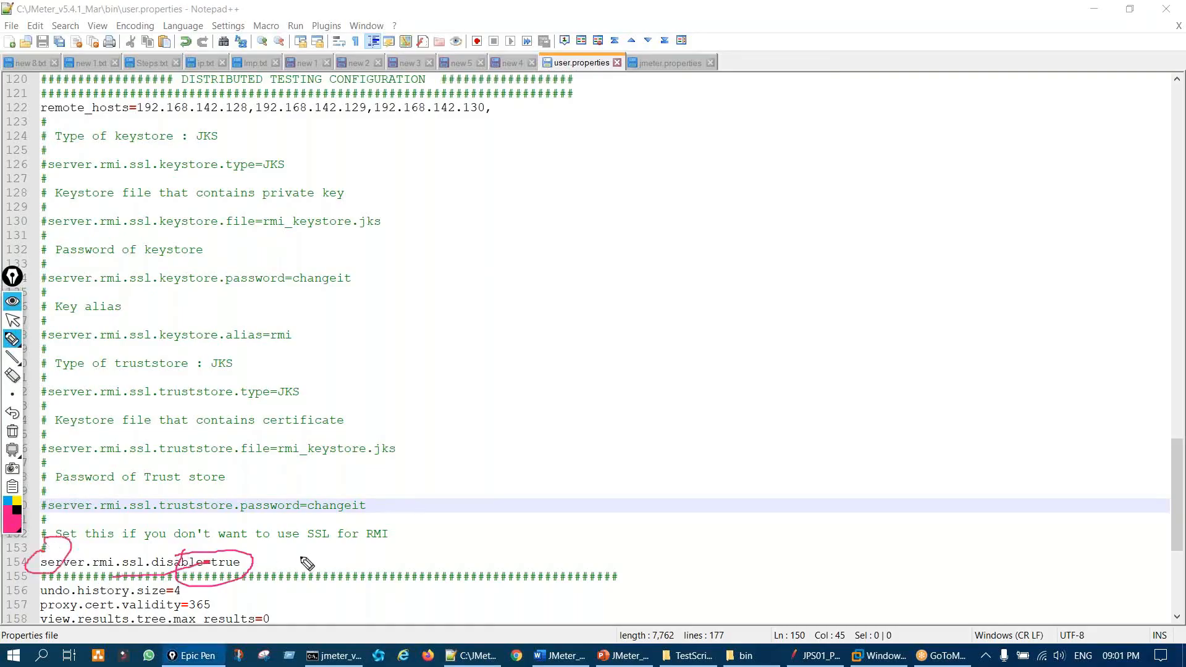
{"action": "left_click_drag", "start_coordinate": [278, 555], "coordinate": [384, 506]}
{"action": "key", "text": "ctrl+shift+7"}
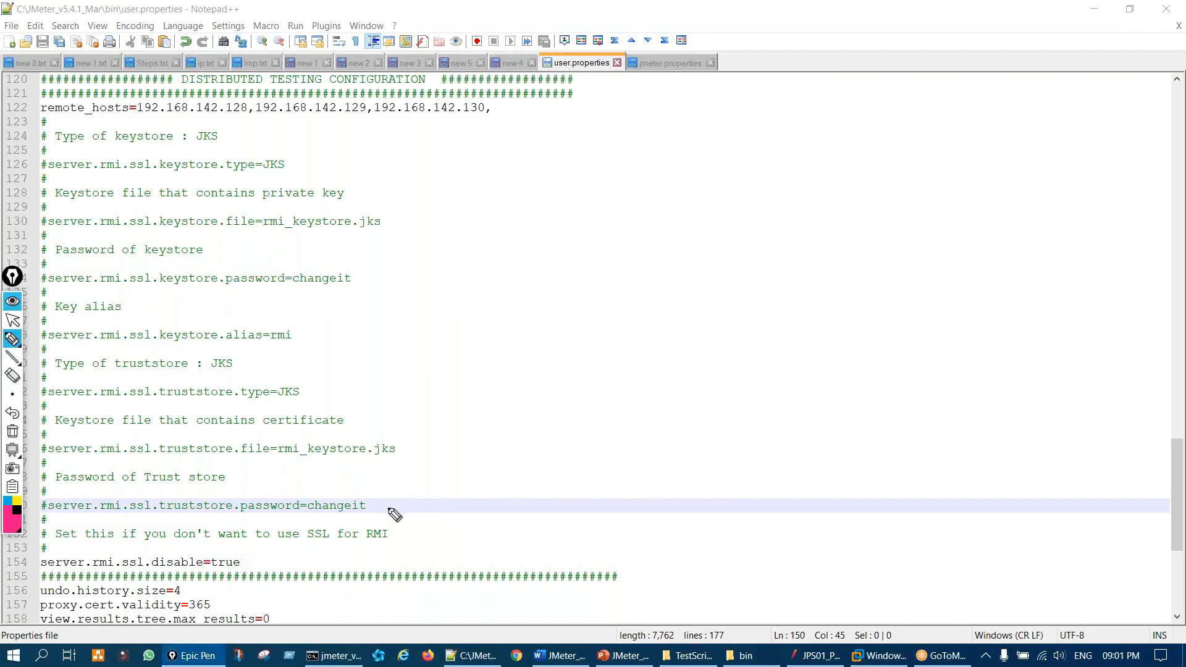
{"action": "key", "text": "ctrl+shift+2"}
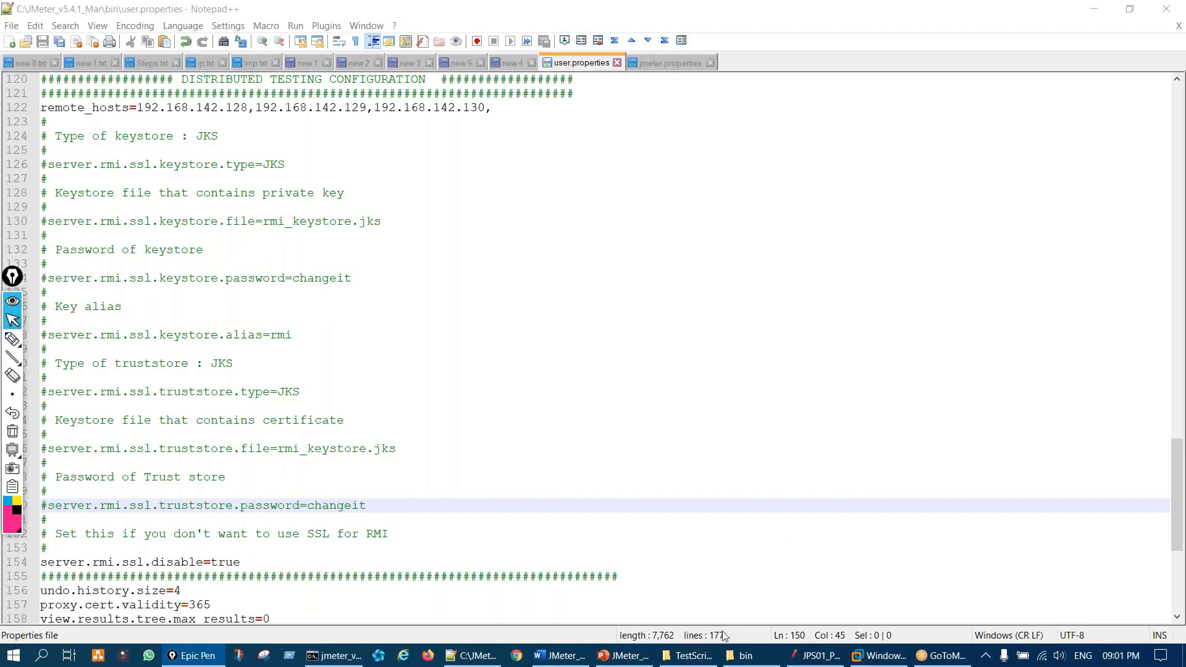
Step: Switch to the Windows 10 virtual machine, close its command prompt and look through the JMeter_v5.4.1 bin folder for user.properties
{"action": "left_click", "coordinate": [880, 655]}
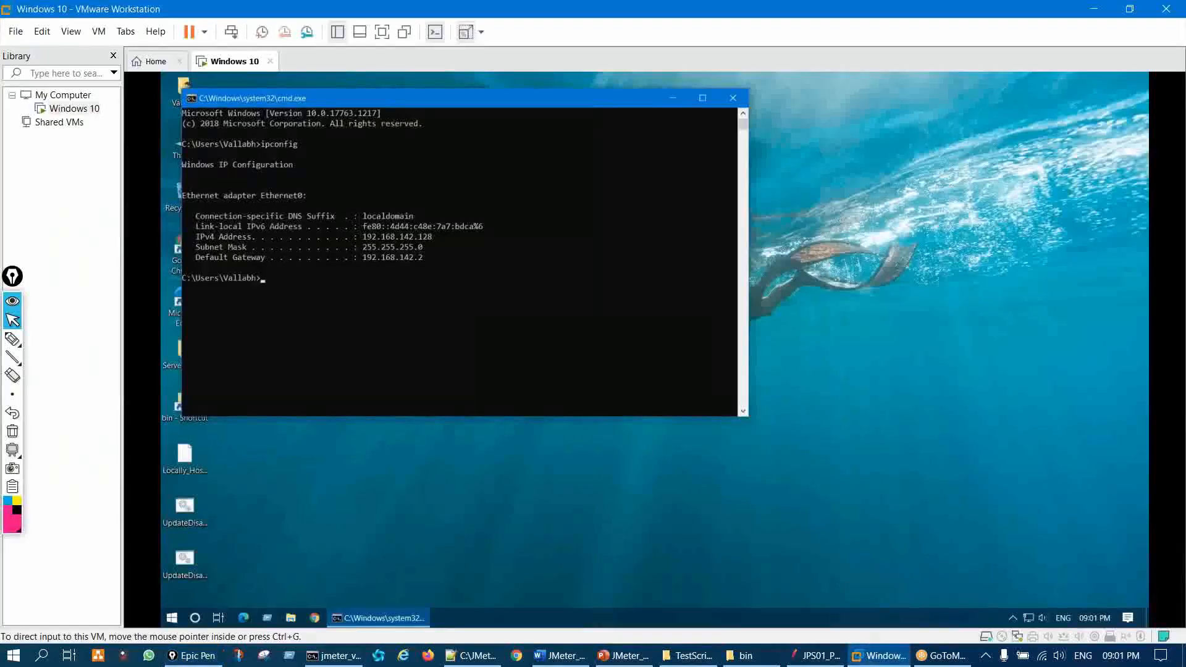
{"action": "left_click", "coordinate": [733, 99]}
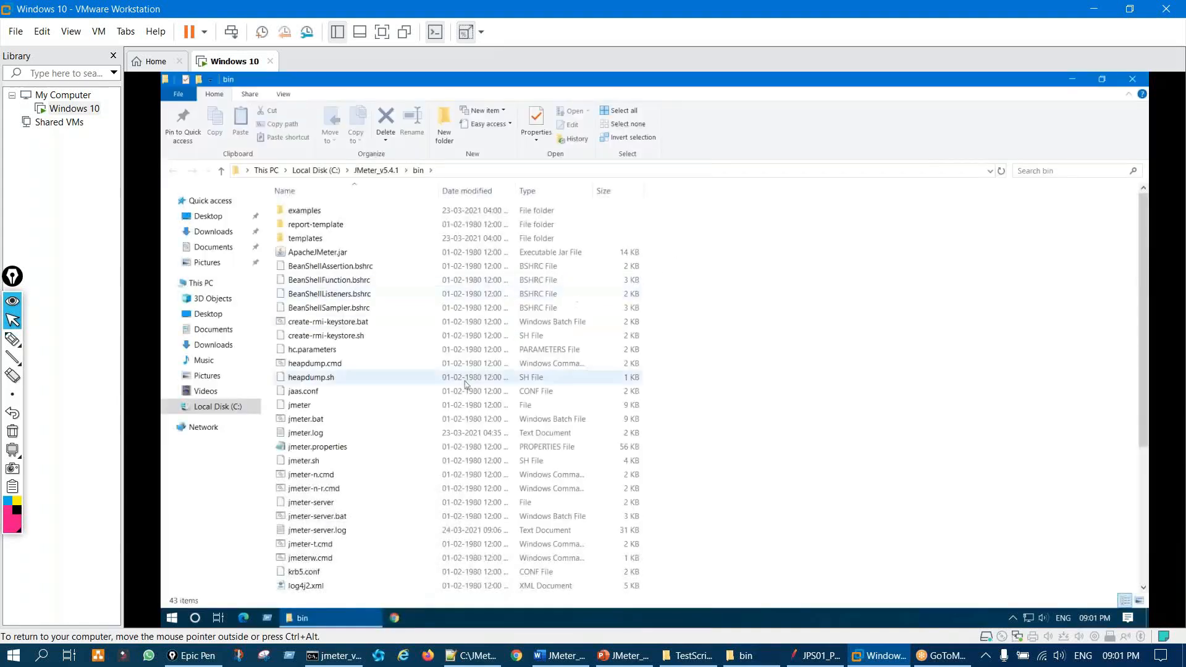
{"action": "scroll", "coordinate": [403, 444], "scroll_direction": "down", "scroll_amount": 5}
{"action": "scroll", "coordinate": [402, 446], "scroll_direction": "up", "scroll_amount": 5}
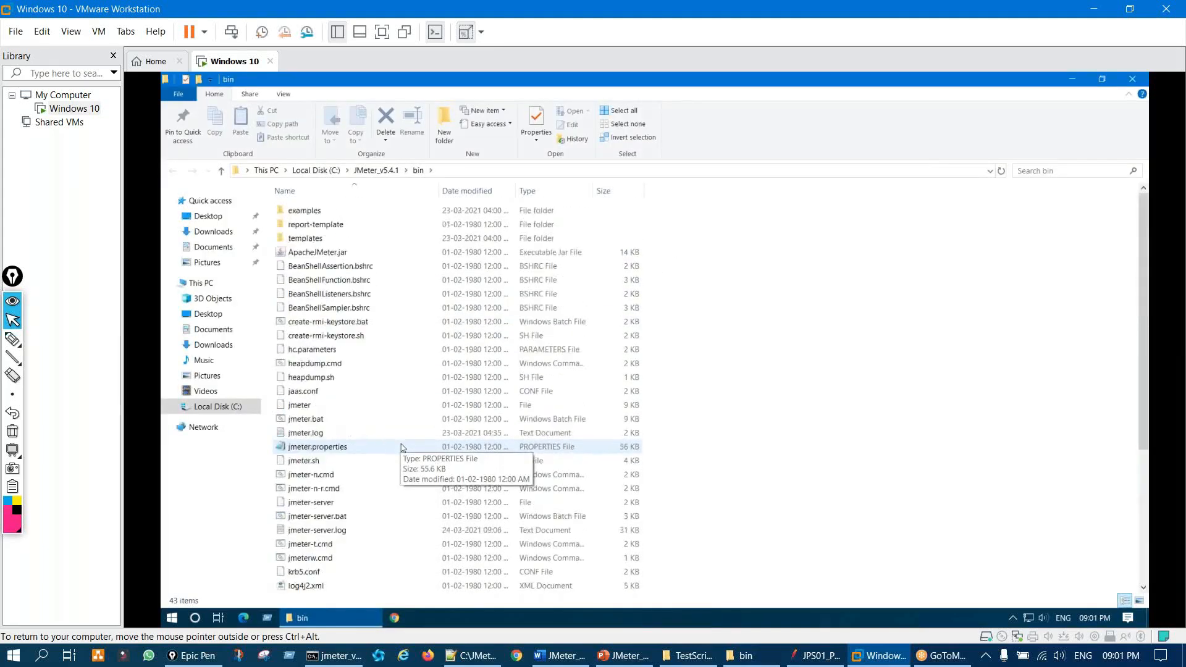
{"action": "scroll", "coordinate": [402, 445], "scroll_direction": "down", "scroll_amount": 5}
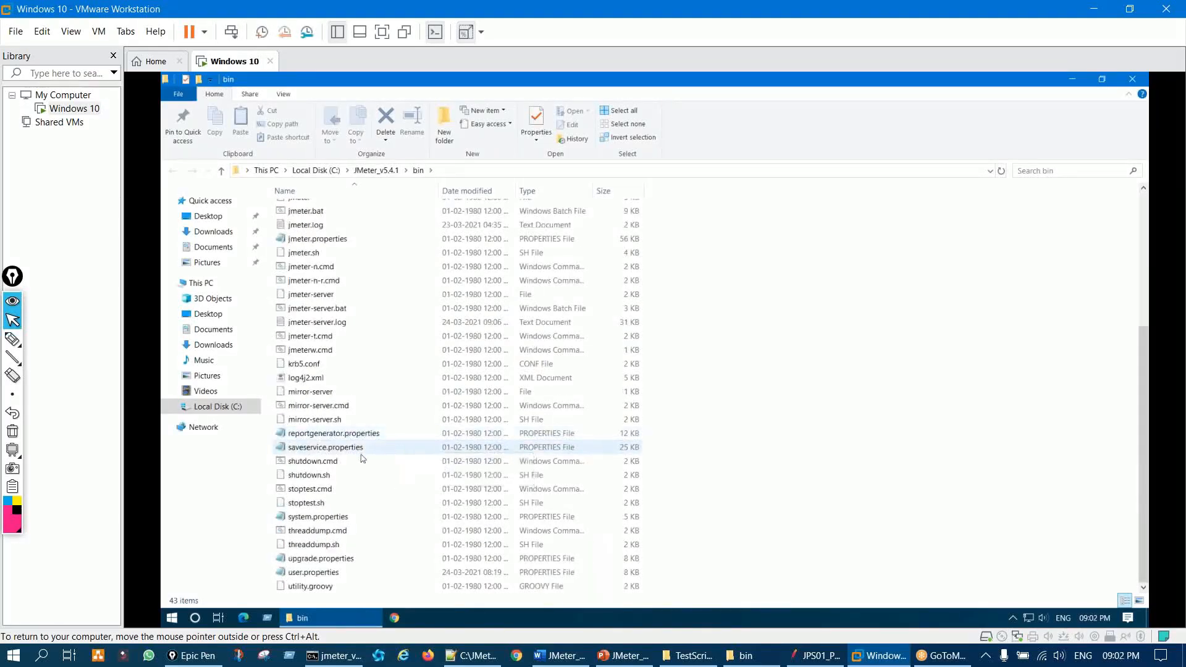
{"action": "scroll", "coordinate": [363, 458], "scroll_direction": "up", "scroll_amount": 3}
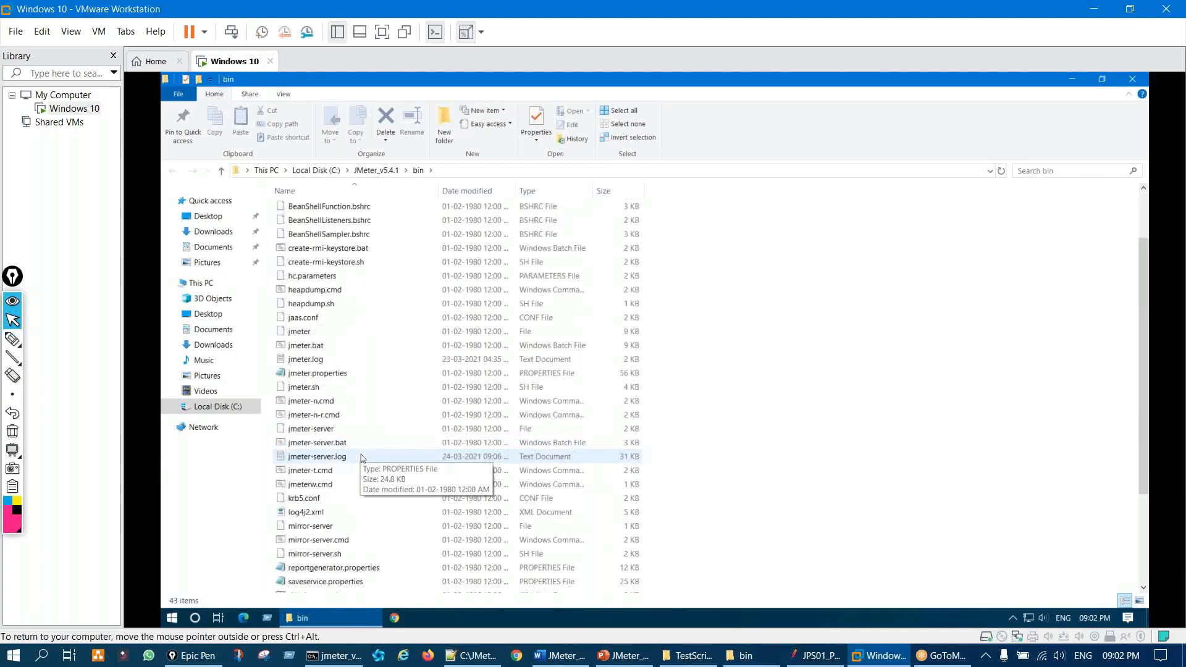
{"action": "scroll", "coordinate": [363, 458], "scroll_direction": "up", "scroll_amount": 2}
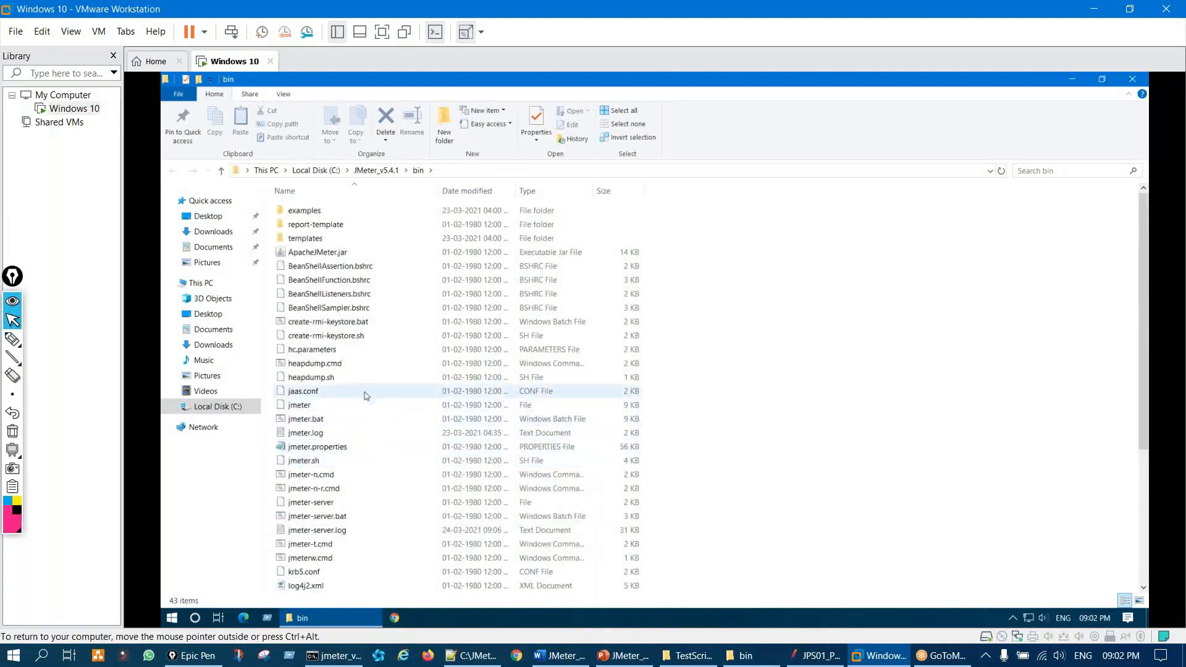
{"action": "scroll", "coordinate": [365, 396], "scroll_direction": "down", "scroll_amount": 3}
{"action": "scroll", "coordinate": [366, 396], "scroll_direction": "down", "scroll_amount": 2}
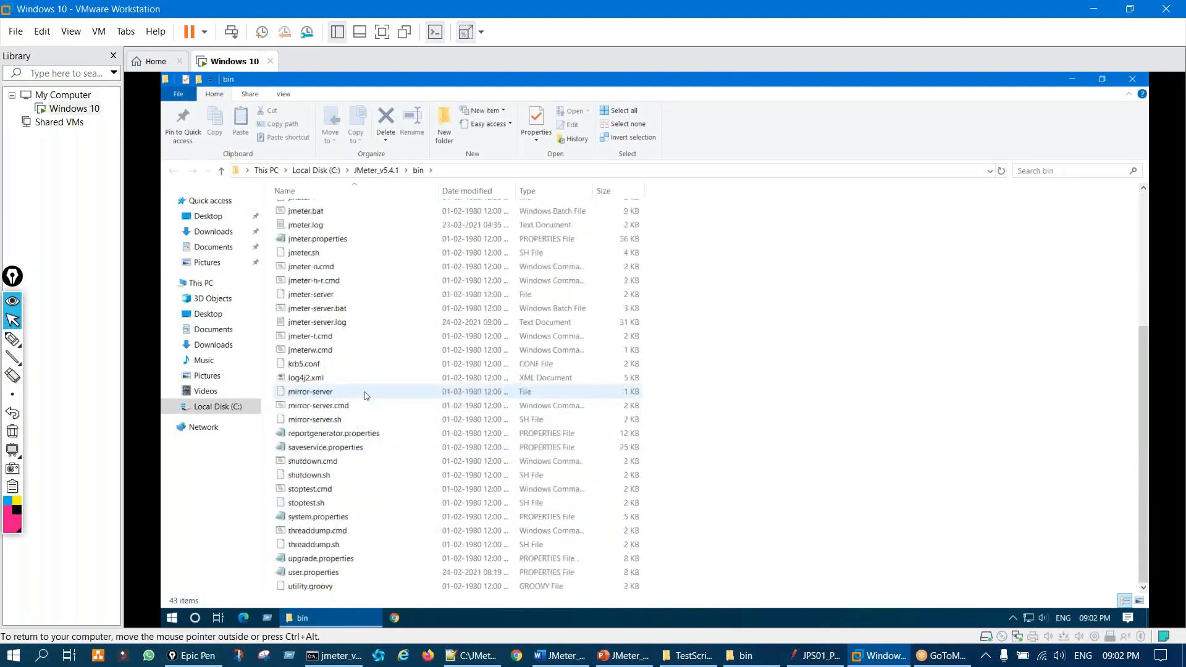
{"action": "scroll", "coordinate": [366, 395], "scroll_direction": "up", "scroll_amount": 5}
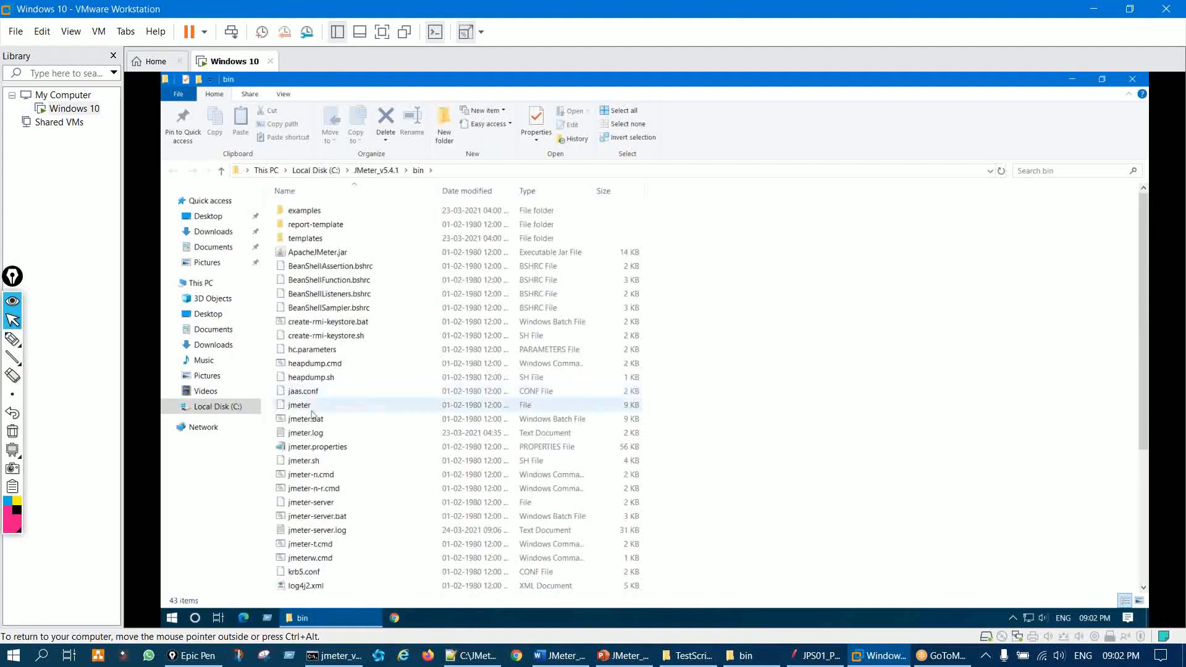
{"action": "scroll", "coordinate": [379, 500], "scroll_direction": "down", "scroll_amount": 5}
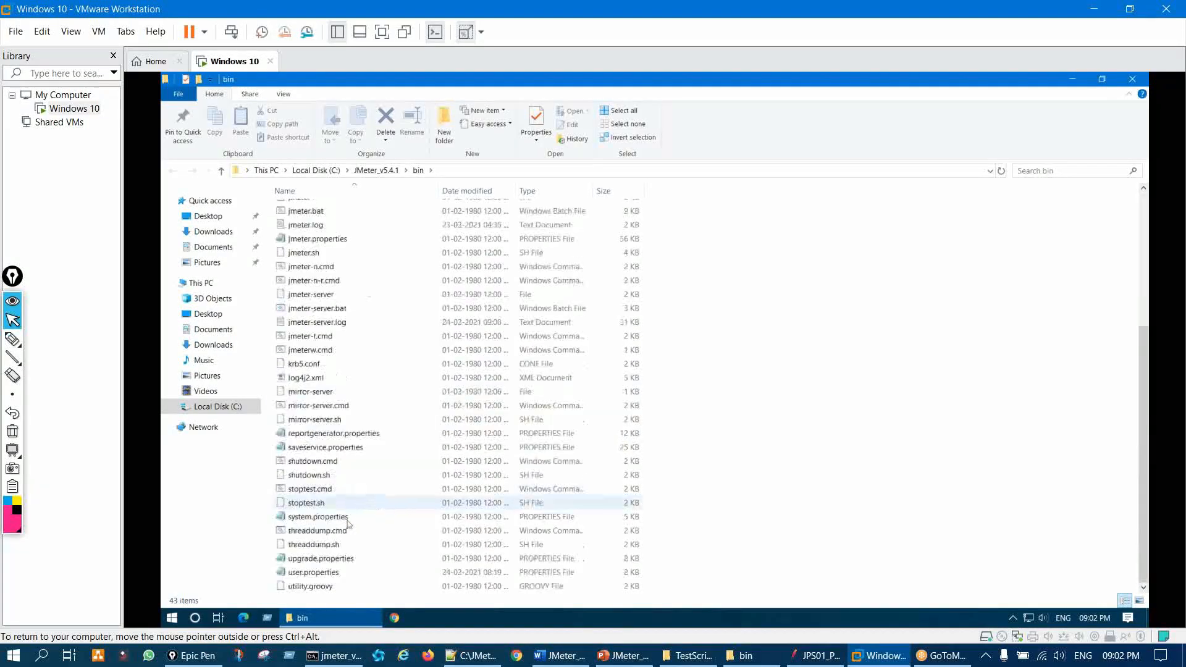
Step: Open the slave machine's user.properties for editing in Notepad and maximize the window
{"action": "right_click", "coordinate": [322, 576]}
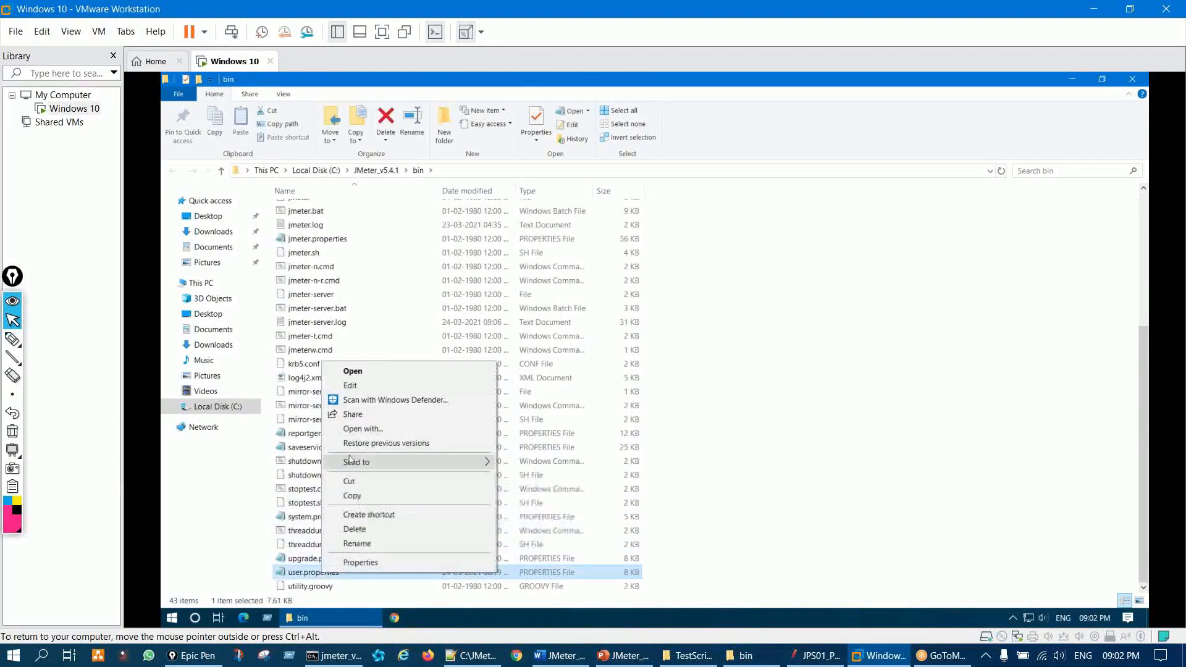
{"action": "left_click", "coordinate": [368, 389]}
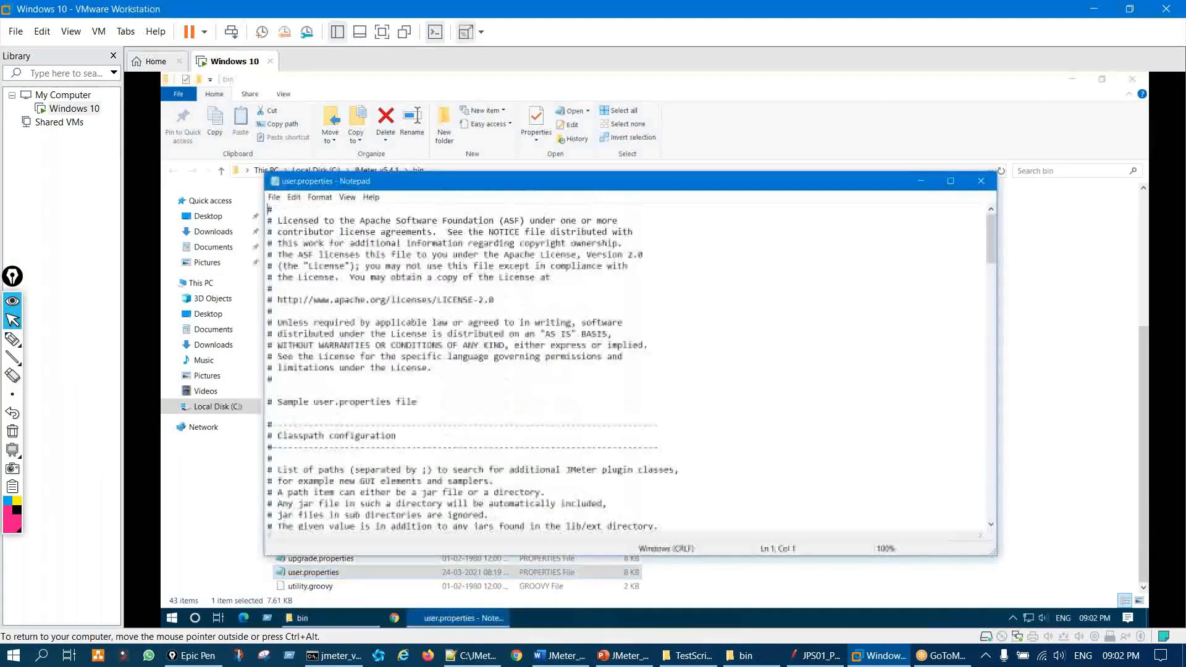
{"action": "left_click", "coordinate": [945, 183]}
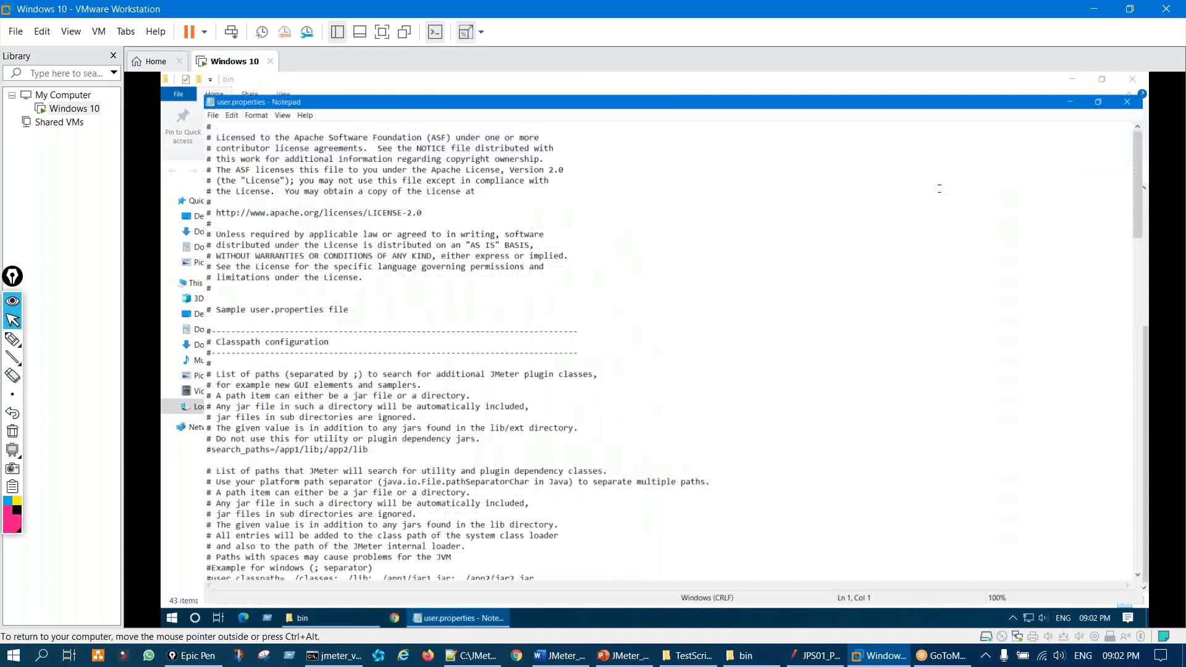
Step: Comment out the server.rmi.ssl.disable line in the slave's user.properties and set its value to false
{"action": "scroll", "coordinate": [939, 188], "scroll_direction": "down", "scroll_amount": 20}
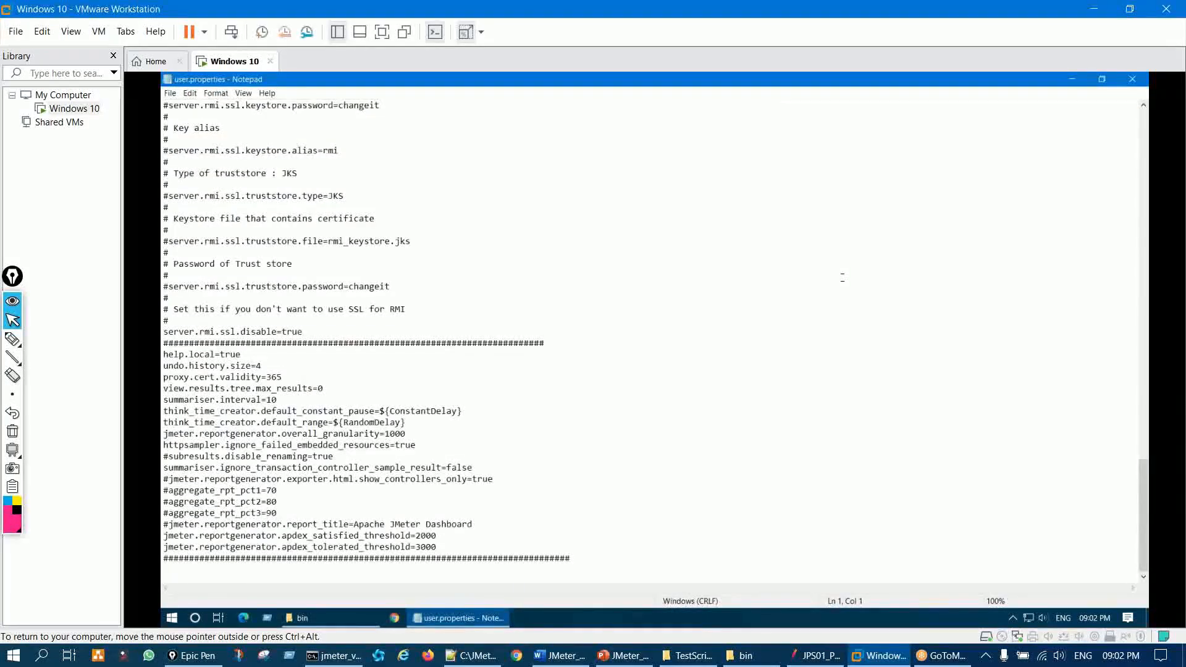
{"action": "scroll", "coordinate": [652, 340], "scroll_direction": "up", "scroll_amount": 3}
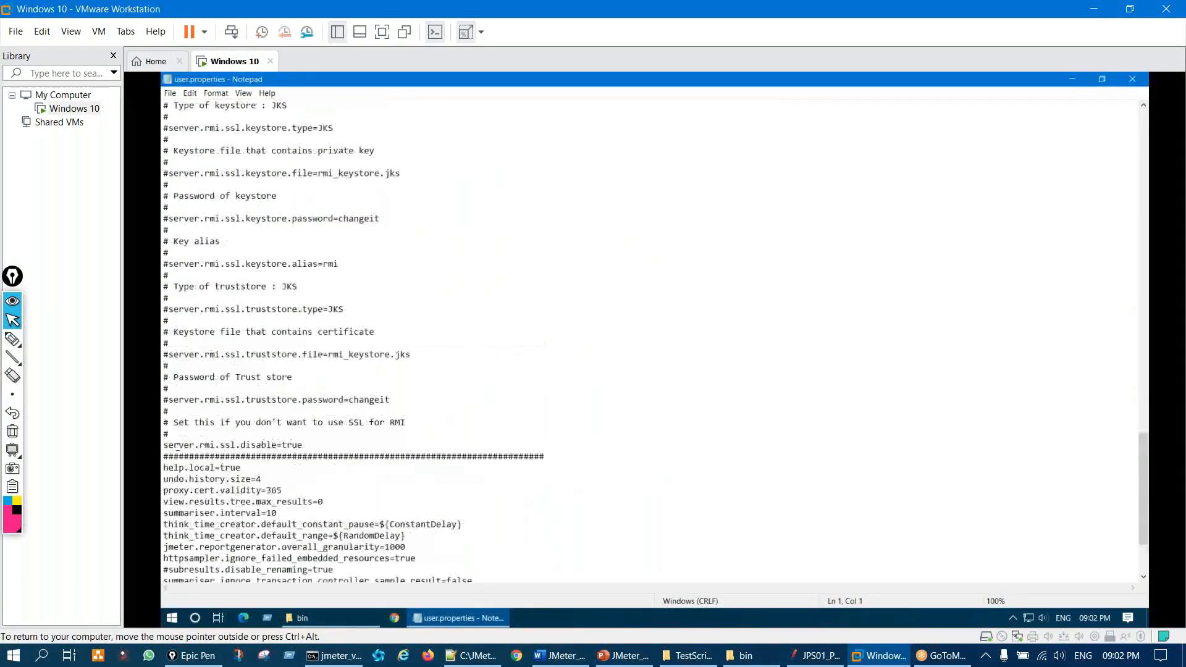
{"action": "left_click", "coordinate": [165, 444]}
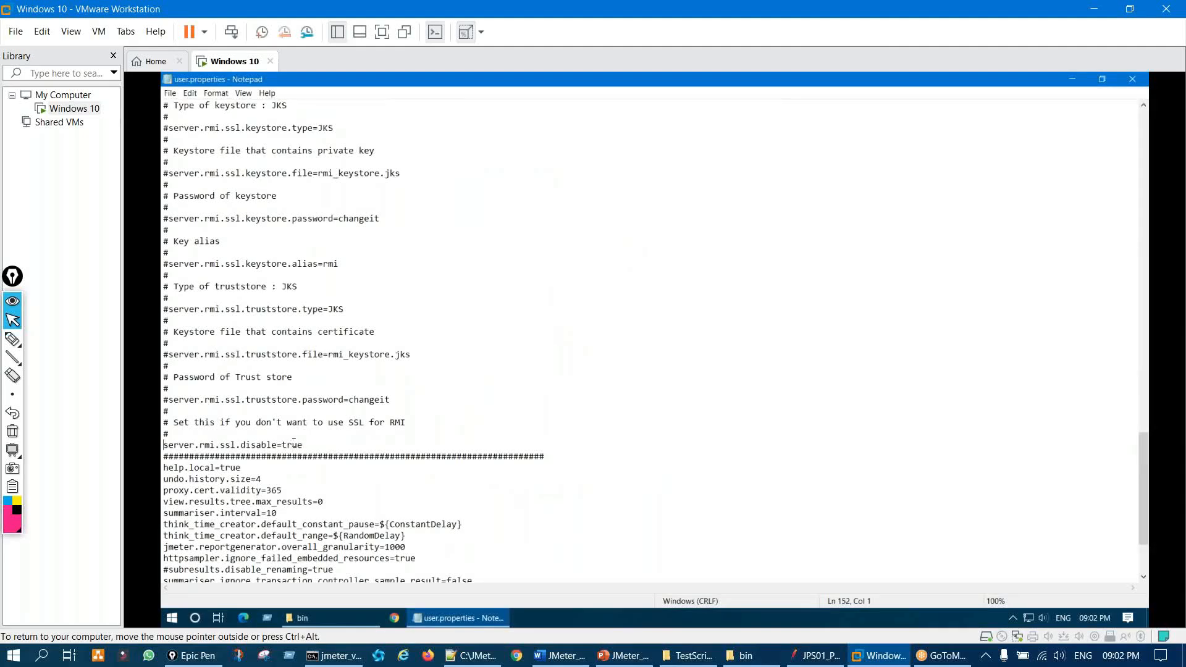
{"action": "type", "text": "#"}
{"action": "type", "text": "fals"}
{"action": "scroll", "coordinate": [417, 364], "scroll_direction": "up", "scroll_amount": 3}
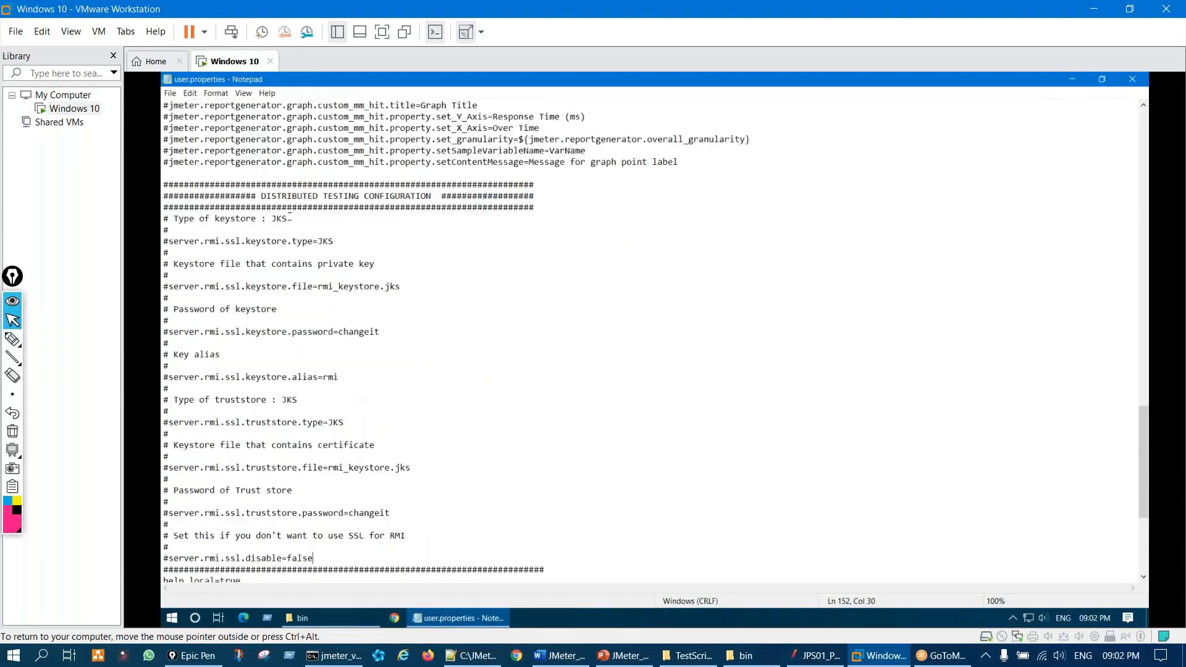
Step: Mark the DISTRIBUTED TESTING CONFIGURATION heading, the keystore type line and the server.rmi.ssl.disable line with the pen, and clear the ink
{"action": "left_click", "coordinate": [32, 344]}
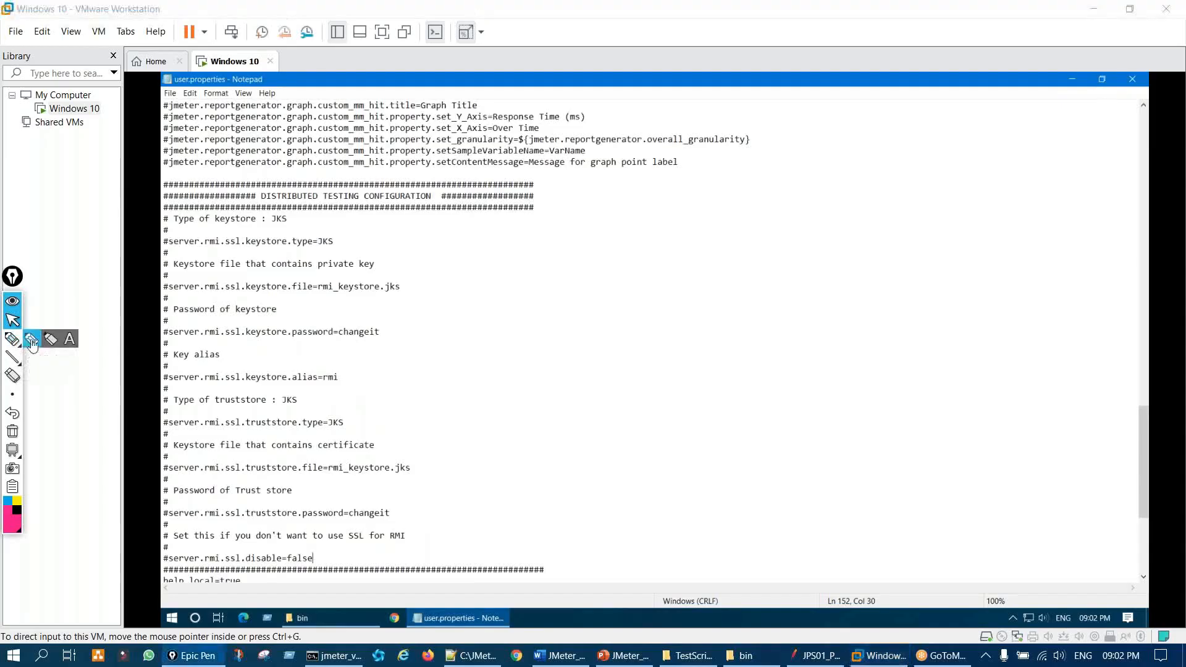
{"action": "mouse_move", "coordinate": [272, 174]}
{"action": "left_mouse_down"}
{"action": "mouse_move", "coordinate": [256, 220]}
{"action": "mouse_move", "coordinate": [465, 211]}
{"action": "mouse_move", "coordinate": [345, 143]}
{"action": "mouse_move", "coordinate": [262, 166]}
{"action": "left_mouse_up"}
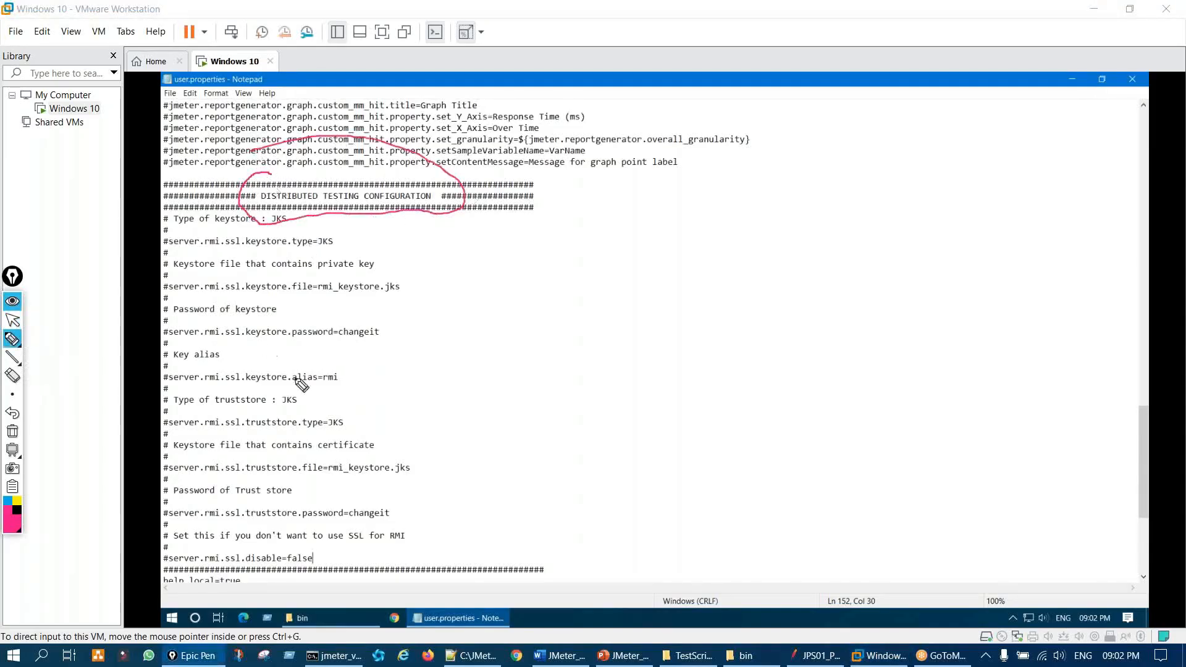
{"action": "mouse_move", "coordinate": [217, 237]}
{"action": "left_mouse_down"}
{"action": "mouse_move", "coordinate": [241, 233]}
{"action": "mouse_move", "coordinate": [262, 254]}
{"action": "mouse_move", "coordinate": [250, 257]}
{"action": "left_mouse_up"}
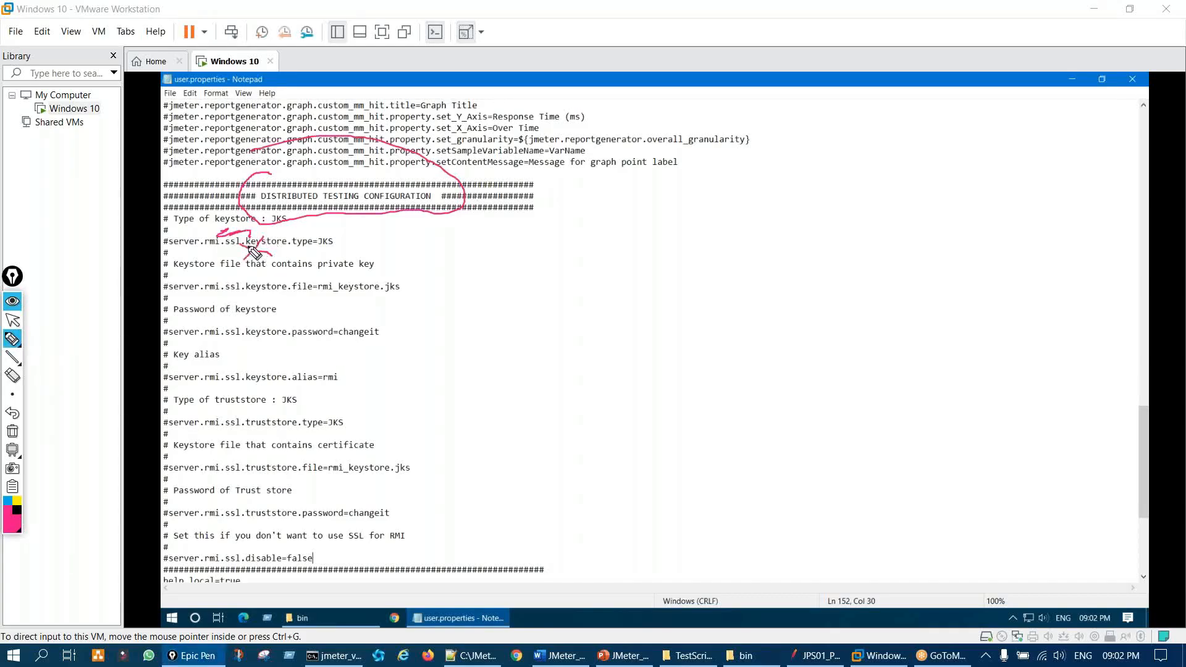
{"action": "mouse_move", "coordinate": [180, 549]}
{"action": "left_mouse_down"}
{"action": "mouse_move", "coordinate": [184, 572]}
{"action": "mouse_move", "coordinate": [346, 562]}
{"action": "mouse_move", "coordinate": [175, 548]}
{"action": "left_mouse_up"}
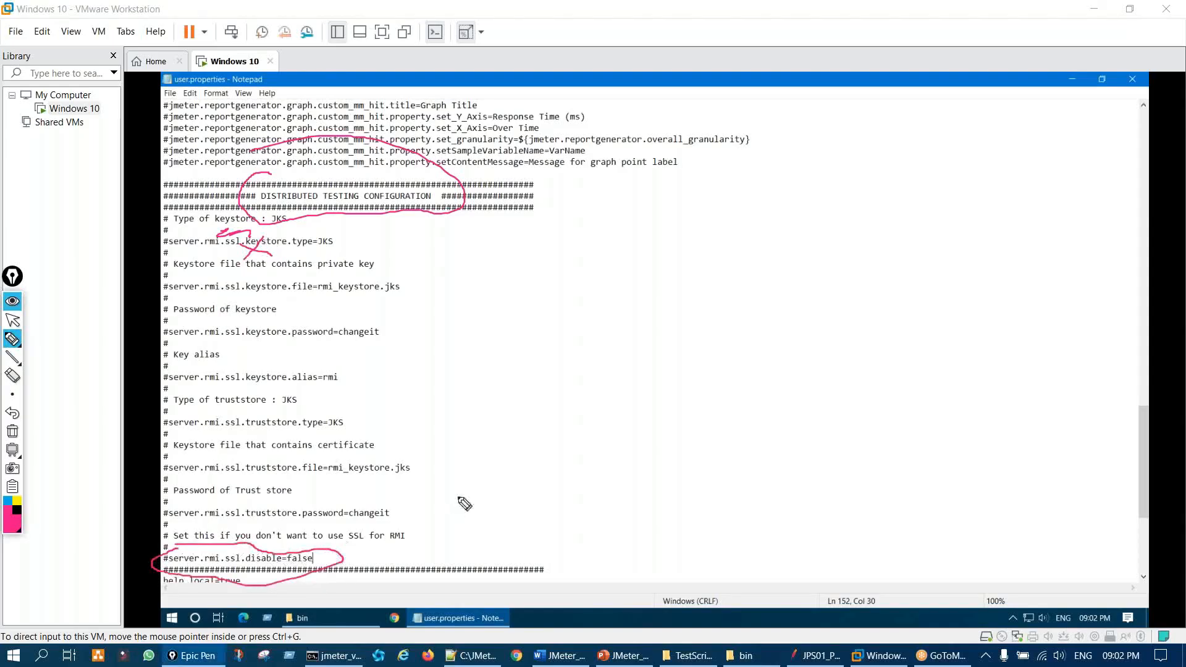
{"action": "key", "text": "ctrl+shift+7"}
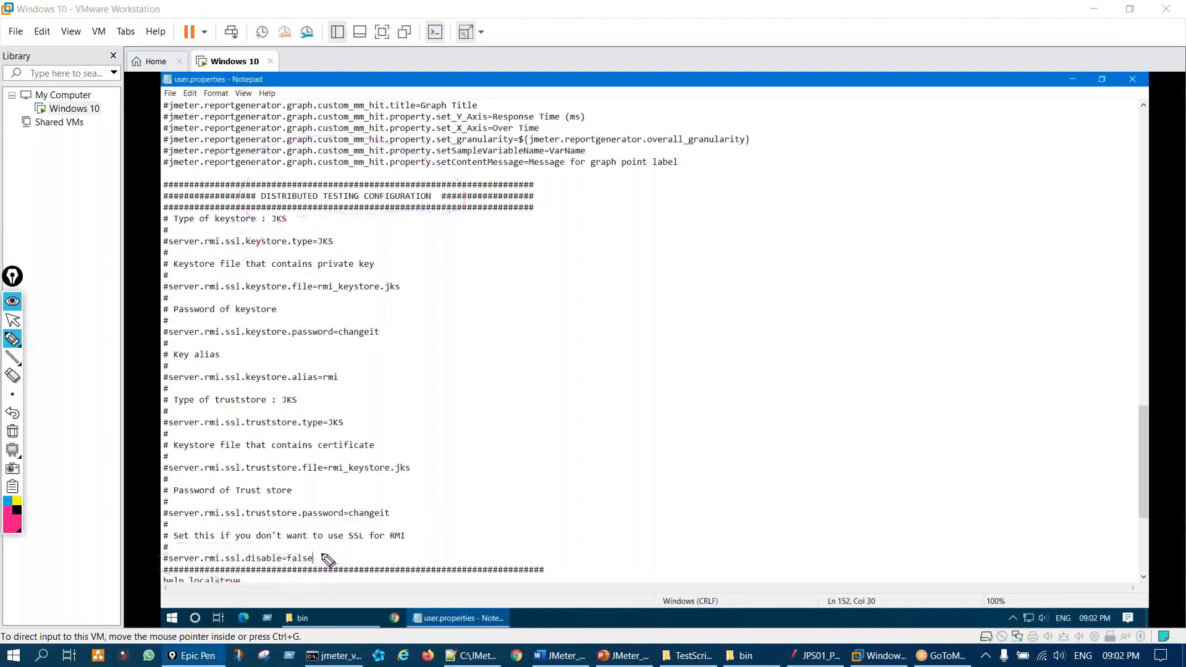
{"action": "key", "text": "ctrl+shift+1"}
Step: Uncomment server.rmi.ssl.disable in the slave's user.properties, set it to true and save the file
{"action": "left_click", "coordinate": [167, 565]}
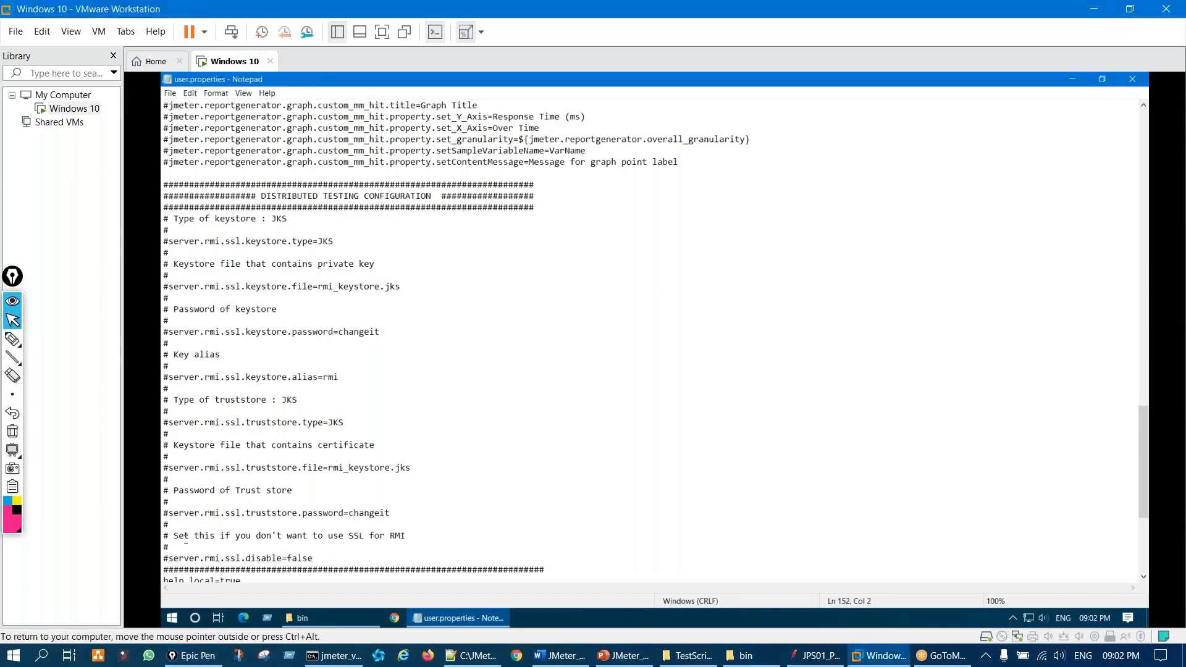
{"action": "key", "text": "BackSpace"}
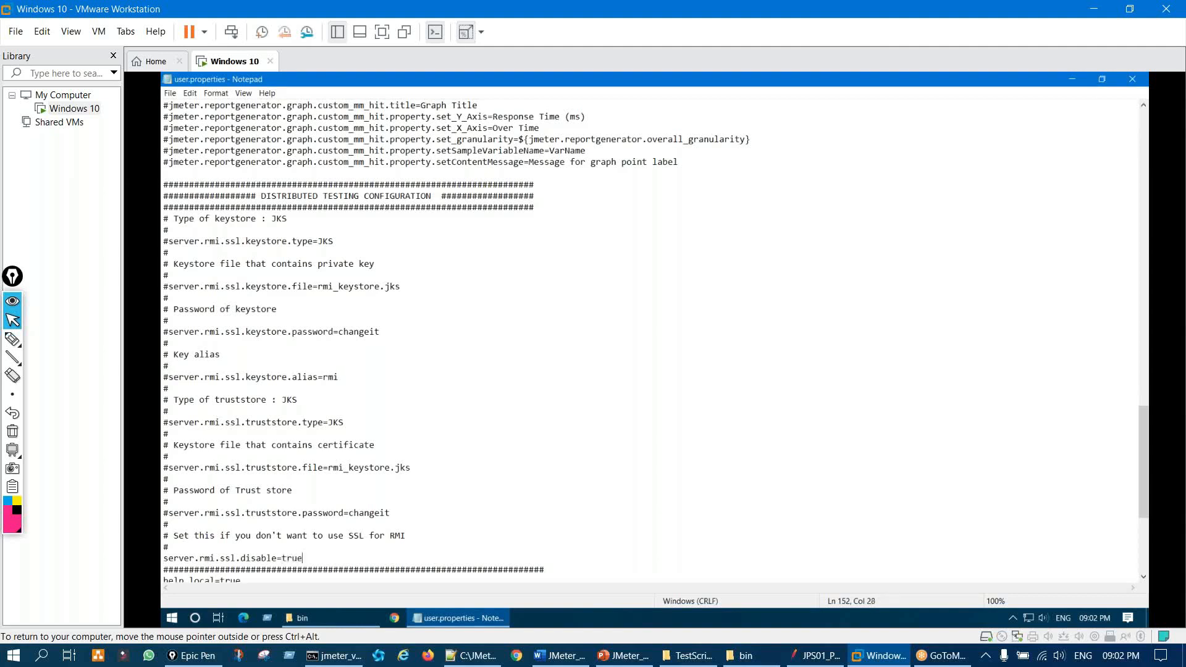
{"action": "left_click", "coordinate": [170, 93]}
{"action": "left_click", "coordinate": [187, 132]}
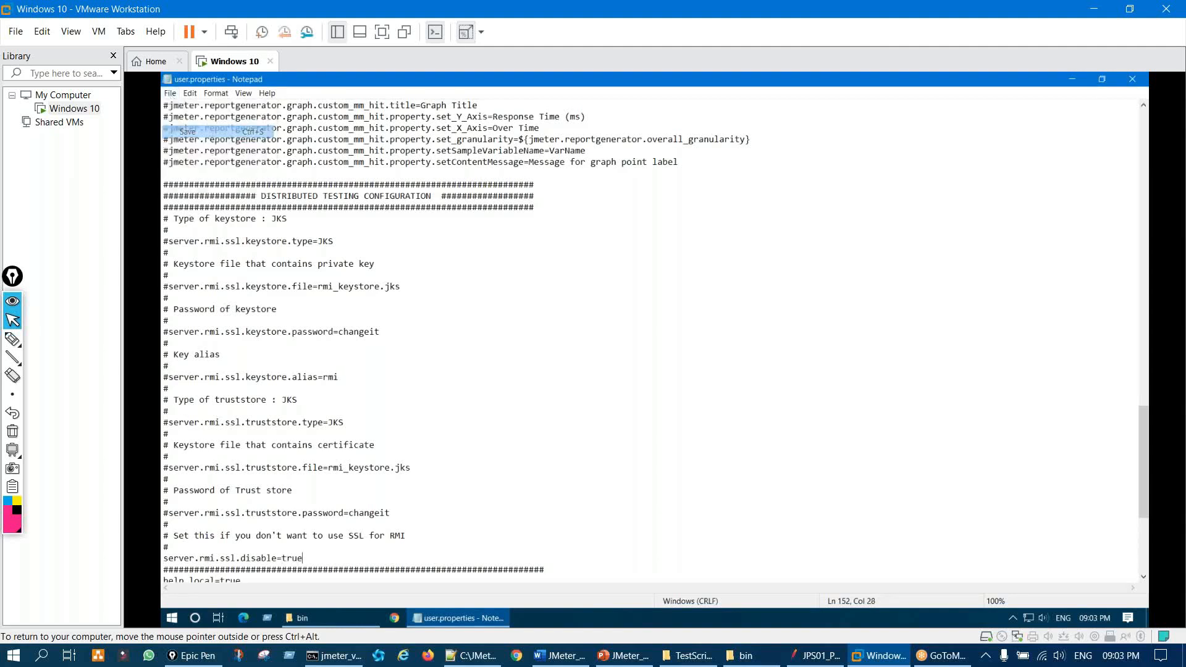
Step: Circle the custom property lines below the distributed testing section of the slave's user.properties, and erase the circle
{"action": "scroll", "coordinate": [380, 395], "scroll_direction": "down", "scroll_amount": 7}
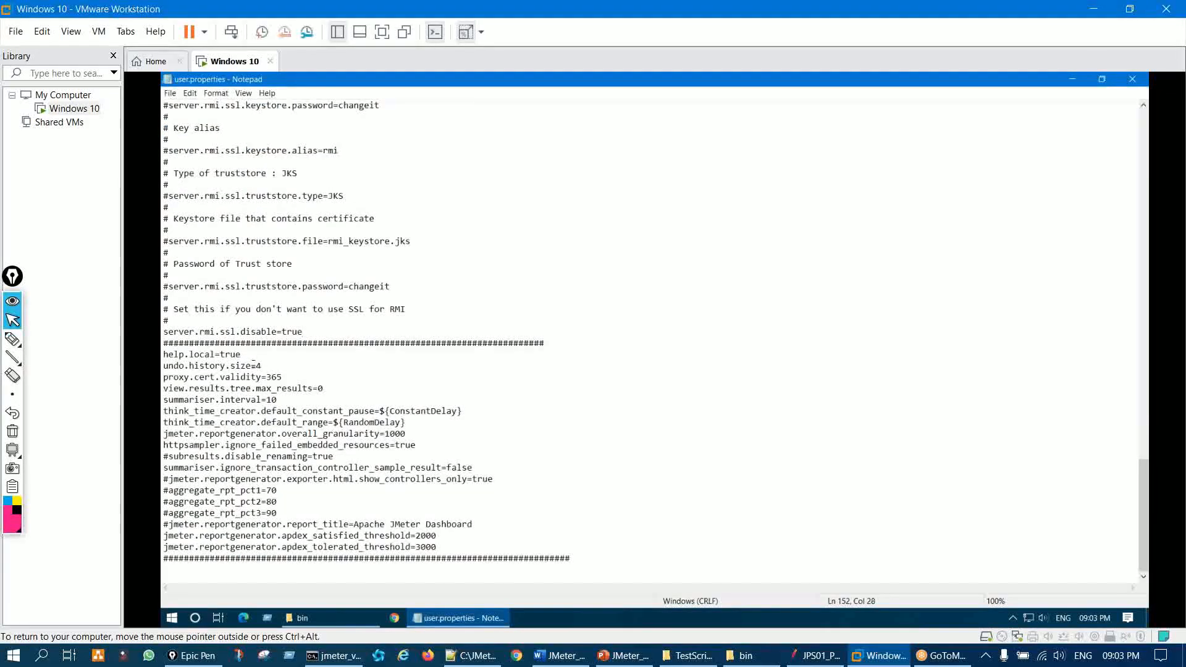
{"action": "left_click", "coordinate": [28, 342]}
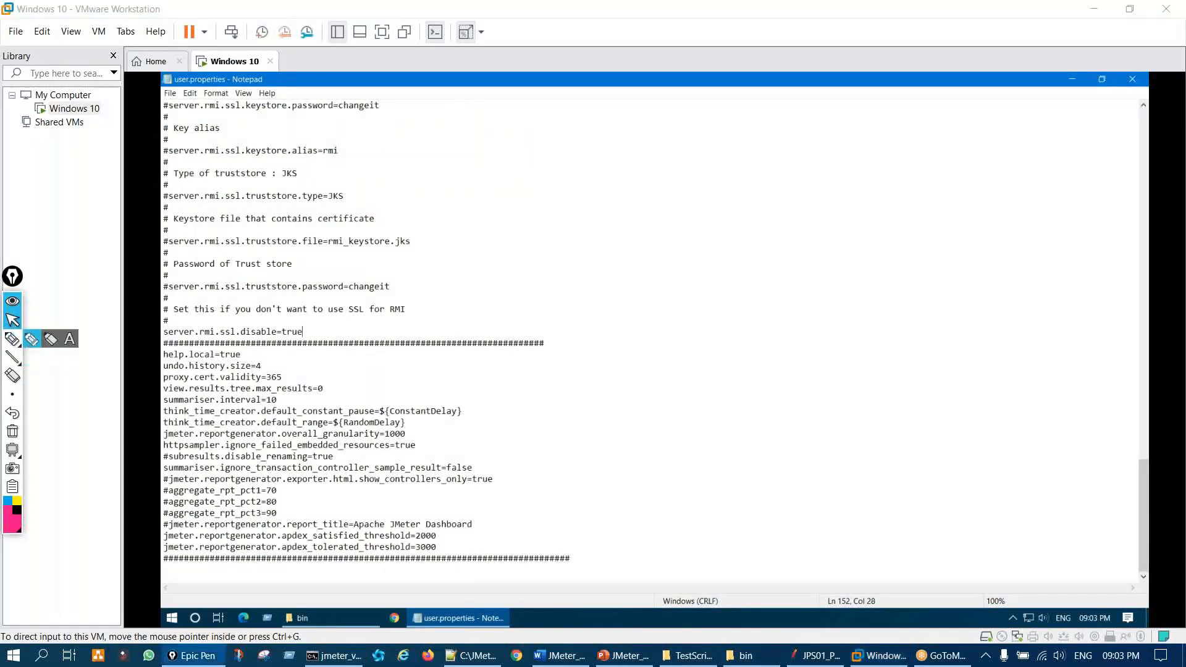
{"action": "mouse_move", "coordinate": [229, 348]}
{"action": "left_mouse_down"}
{"action": "mouse_move", "coordinate": [158, 519]}
{"action": "mouse_move", "coordinate": [343, 497]}
{"action": "left_mouse_up"}
{"action": "left_click_drag", "start_coordinate": [369, 446], "coordinate": [237, 359]}
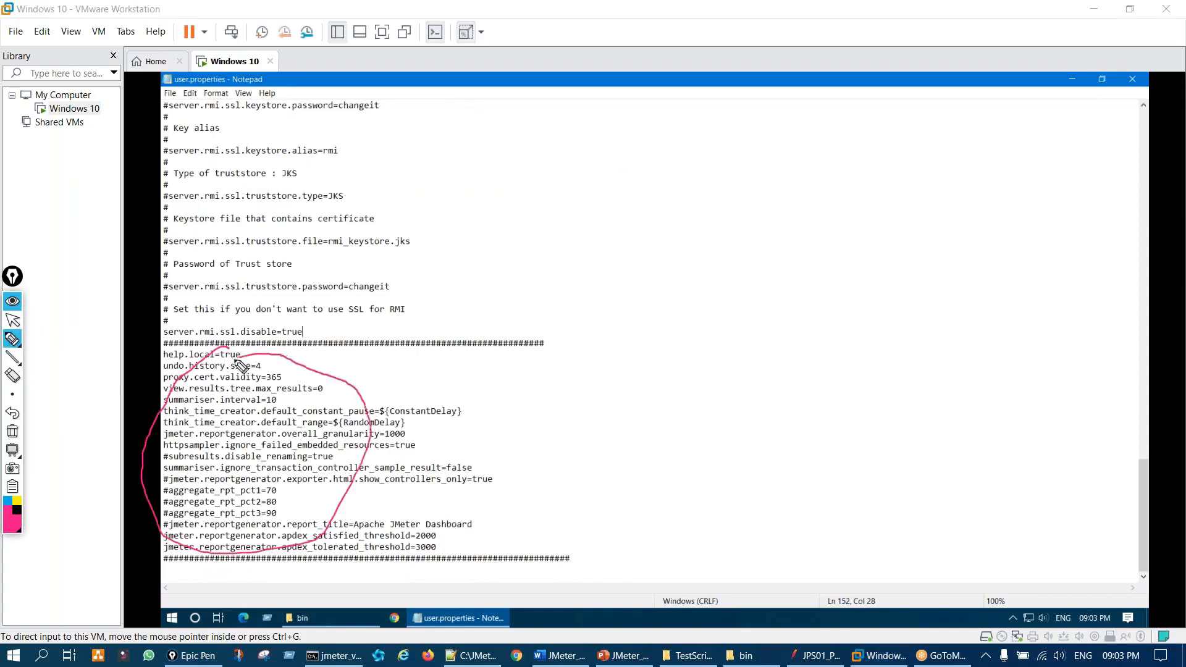
{"action": "left_click", "coordinate": [12, 431]}
{"action": "left_click", "coordinate": [12, 320]}
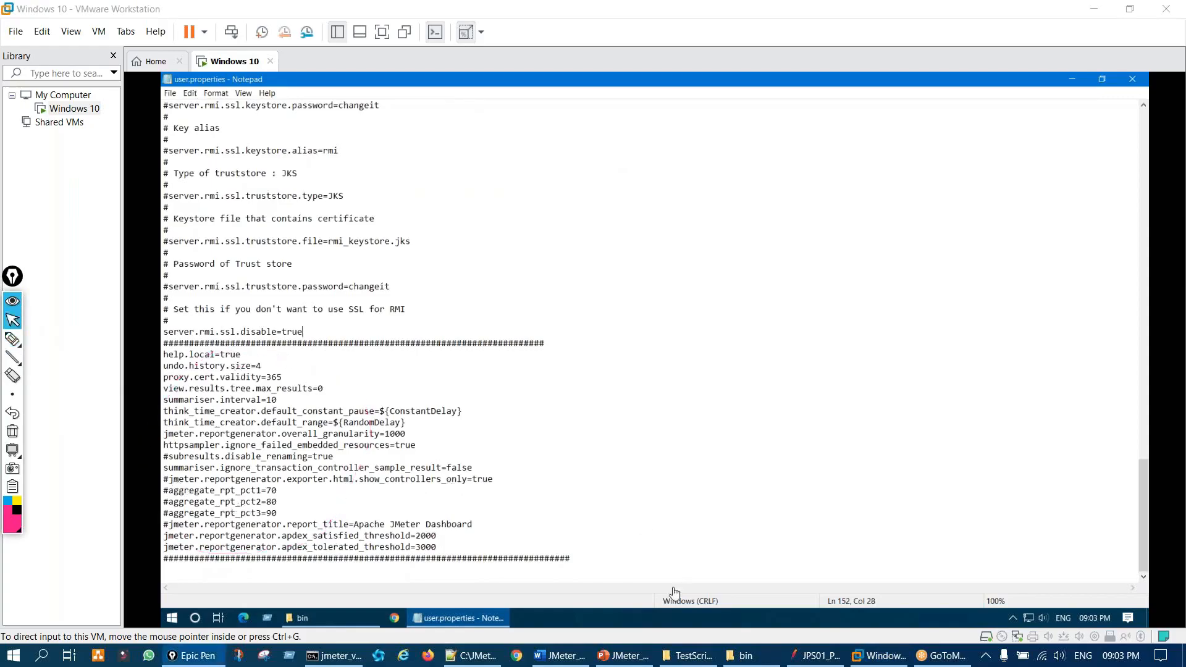
Step: Switch to the master's user.properties in Notepad++, circle and point out its custom property lines, and clear the ink
{"action": "left_click", "coordinate": [498, 656]}
{"action": "scroll", "coordinate": [435, 482], "scroll_direction": "down", "scroll_amount": 3}
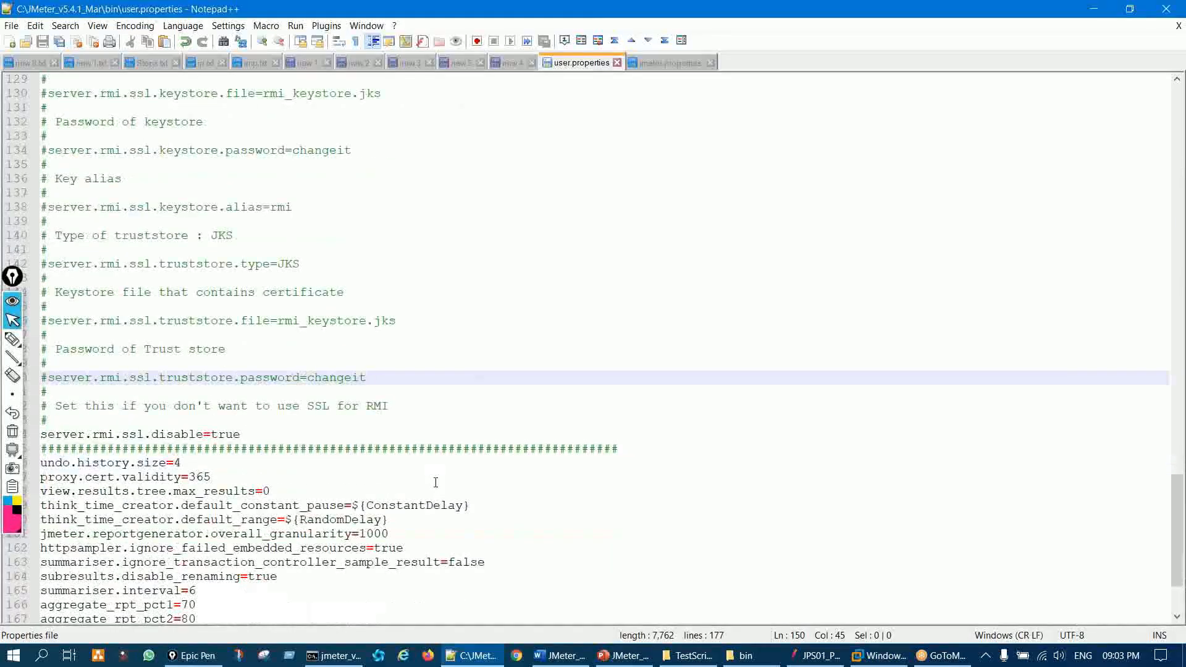
{"action": "scroll", "coordinate": [431, 482], "scroll_direction": "down", "scroll_amount": 3}
{"action": "key", "text": "ctrl+shift+3"}
{"action": "left_click_drag", "start_coordinate": [150, 314], "coordinate": [179, 538]}
{"action": "left_click_drag", "start_coordinate": [300, 476], "coordinate": [653, 428]}
{"action": "key", "text": "ctrl+shift+7"}
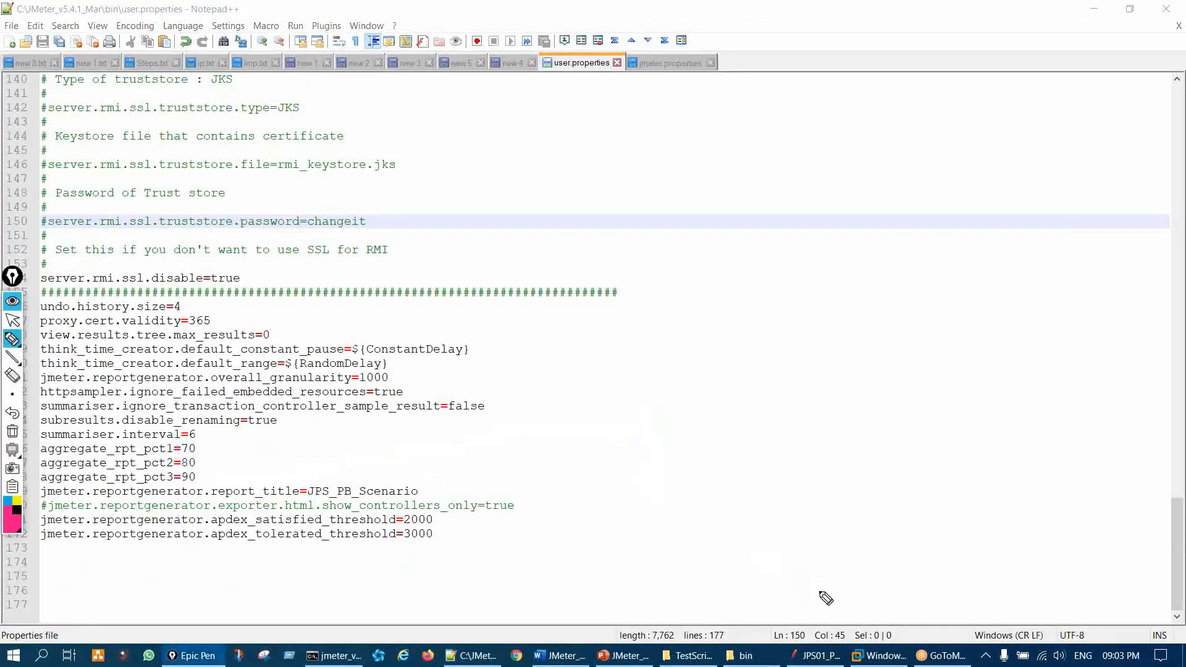
{"action": "key", "text": "ctrl+shift+2"}
Step: Switch back to the Windows 10 virtual machine and circle the matching property lines in the slave's user.properties
{"action": "left_click", "coordinate": [817, 655]}
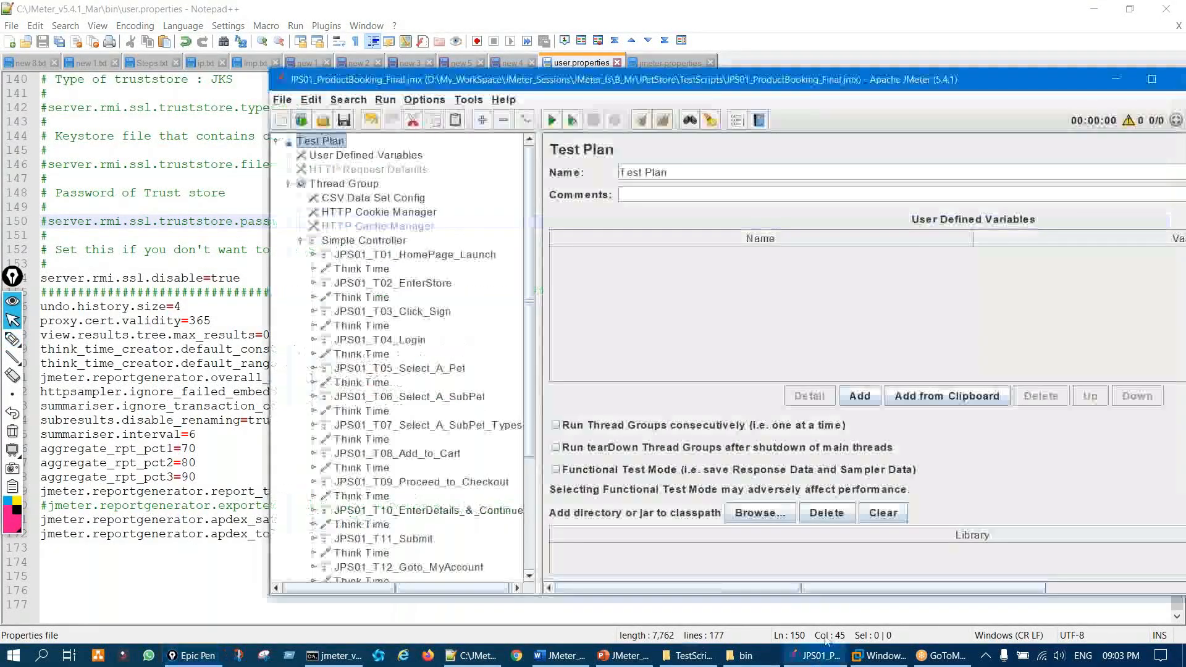
{"action": "left_click", "coordinate": [878, 656]}
{"action": "type", "text": "2"}
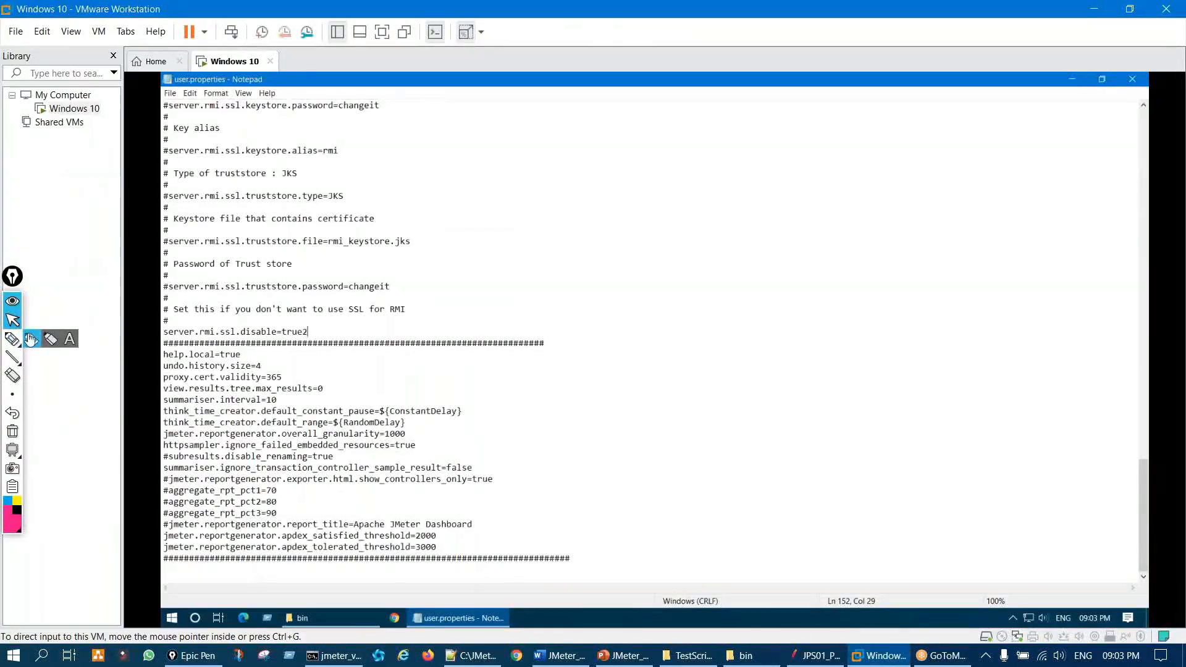
{"action": "left_click", "coordinate": [12, 339]}
{"action": "mouse_move", "coordinate": [256, 363]}
{"action": "left_mouse_down"}
{"action": "mouse_move", "coordinate": [176, 426]}
{"action": "mouse_move", "coordinate": [360, 445]}
{"action": "mouse_move", "coordinate": [290, 383]}
{"action": "left_mouse_up"}
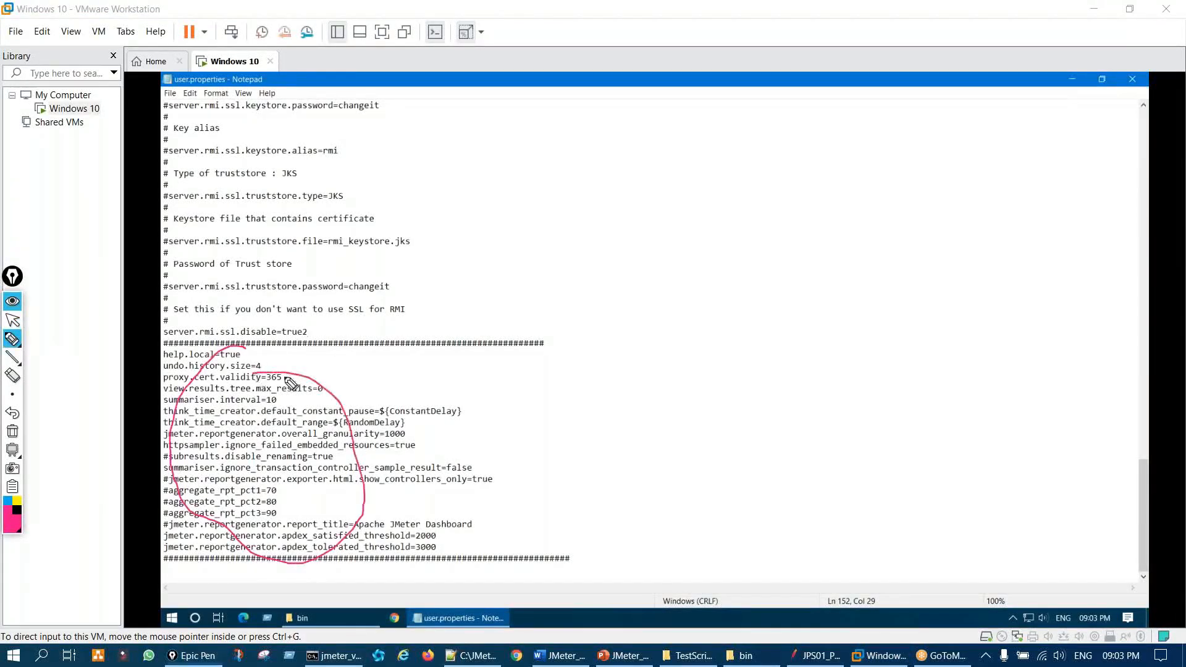
{"action": "key", "text": "ctrl+shift+1"}
Step: Switch to the PowerPoint prerequisites slide, mark "Property Lines", "Plugins" and "RT in Seconds" with the pen, and clear the ink
{"action": "left_click", "coordinate": [625, 656]}
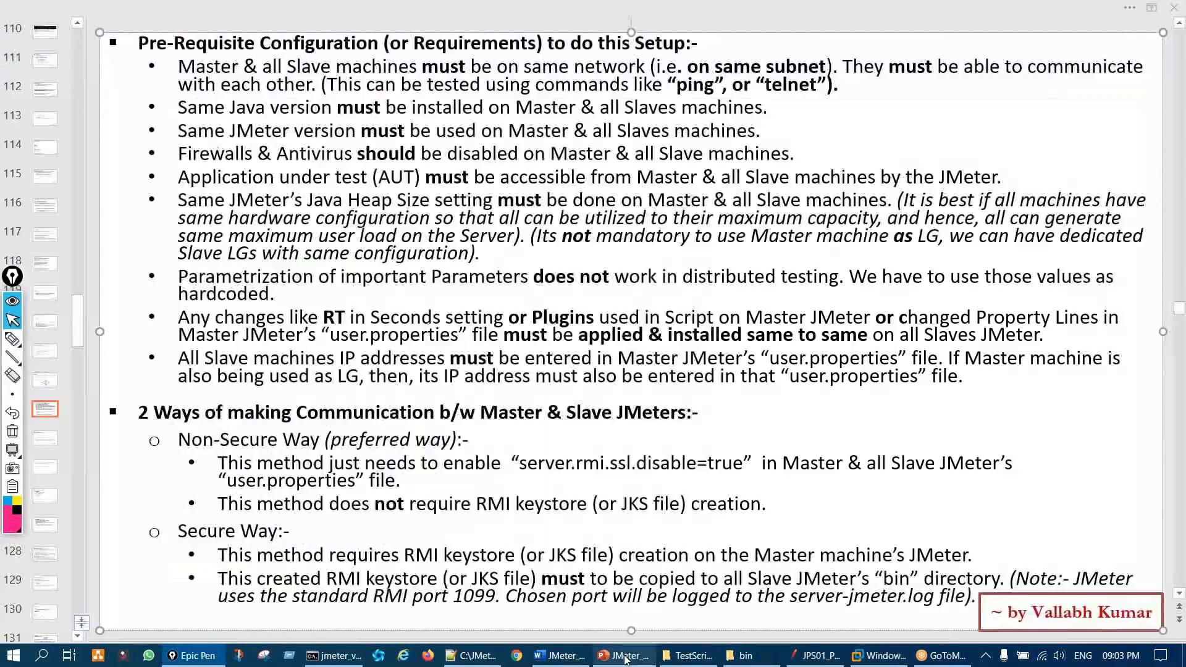
{"action": "key", "text": "ctrl+shift+1"}
{"action": "left_click_drag", "start_coordinate": [965, 324], "coordinate": [1089, 321]}
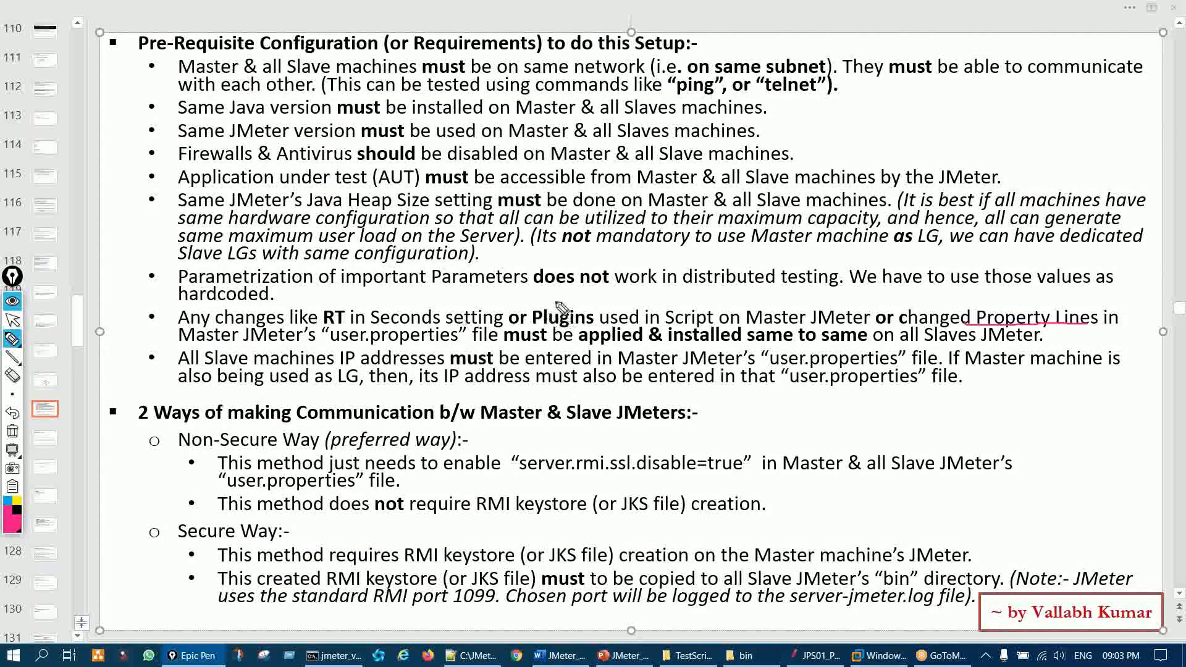
{"action": "mouse_move", "coordinate": [556, 301]}
{"action": "left_mouse_down"}
{"action": "mouse_move", "coordinate": [592, 298]}
{"action": "mouse_move", "coordinate": [559, 302]}
{"action": "left_mouse_up"}
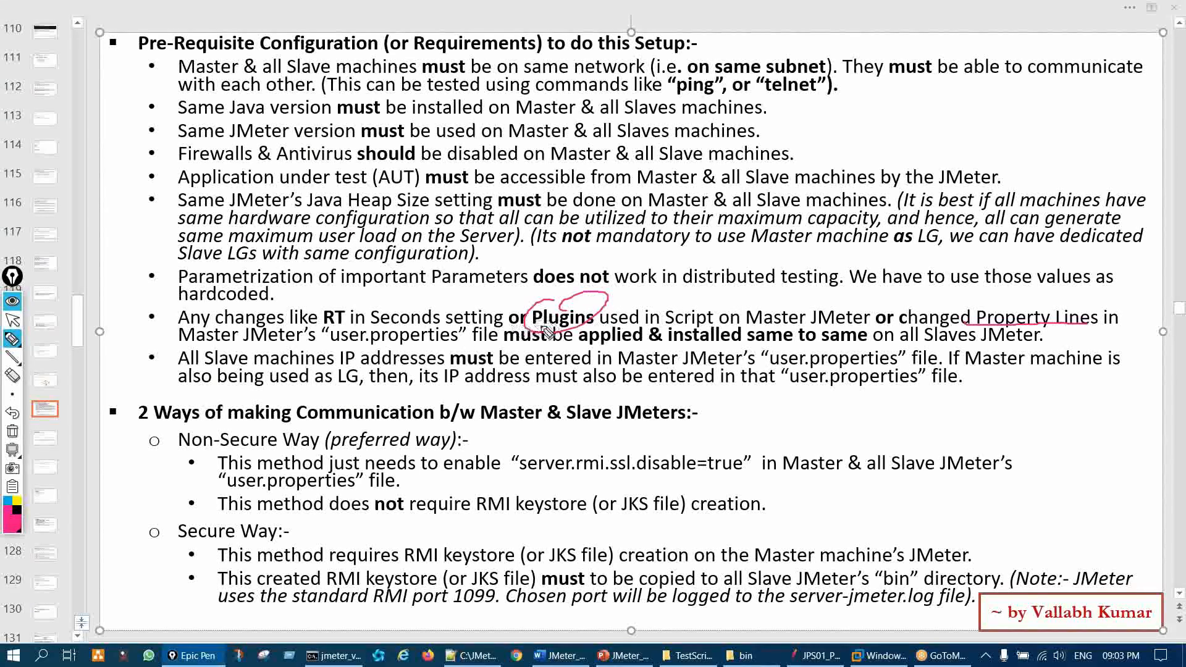
{"action": "mouse_move", "coordinate": [352, 304]}
{"action": "left_mouse_down"}
{"action": "mouse_move", "coordinate": [309, 321]}
{"action": "mouse_move", "coordinate": [431, 303]}
{"action": "mouse_move", "coordinate": [381, 297]}
{"action": "left_mouse_up"}
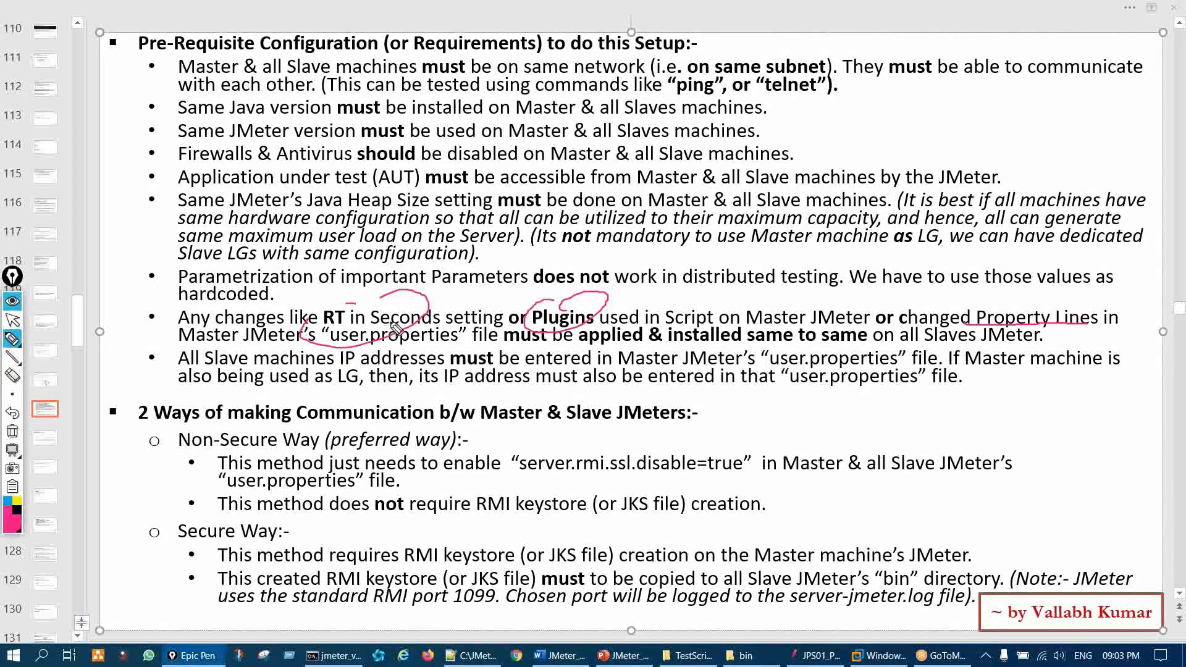
{"action": "key", "text": "ctrl+shift+7"}
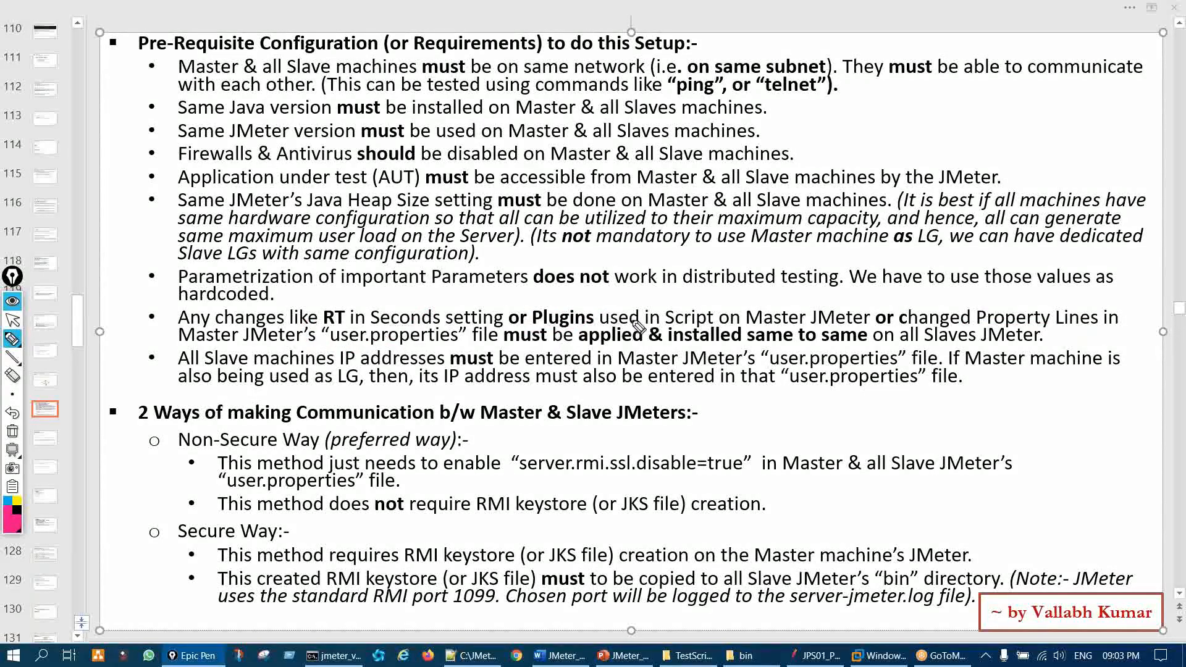
Step: Mark "applied & installed same to same" and "JMeter" in the slide's property changes bullet, and remove the ink
{"action": "mouse_move", "coordinate": [638, 326]}
{"action": "left_mouse_down"}
{"action": "mouse_move", "coordinate": [656, 363]}
{"action": "mouse_move", "coordinate": [847, 341]}
{"action": "mouse_move", "coordinate": [708, 316]}
{"action": "left_mouse_up"}
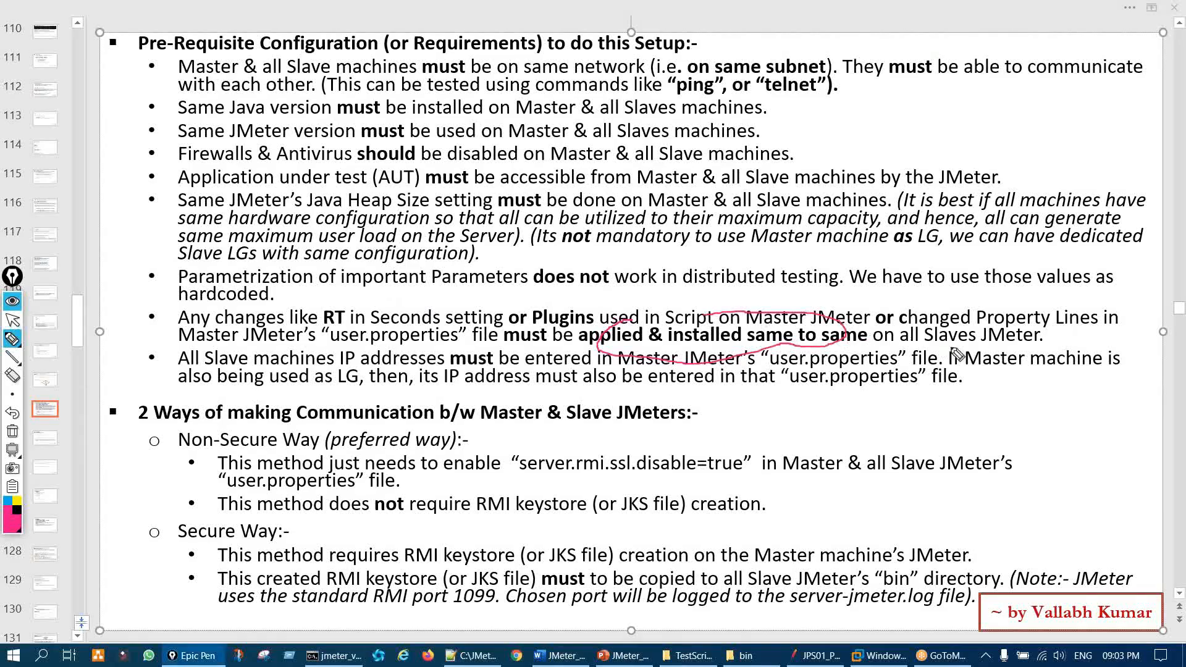
{"action": "mouse_move", "coordinate": [981, 332]}
{"action": "left_mouse_down"}
{"action": "mouse_move", "coordinate": [988, 360]}
{"action": "mouse_move", "coordinate": [1038, 335]}
{"action": "left_mouse_up"}
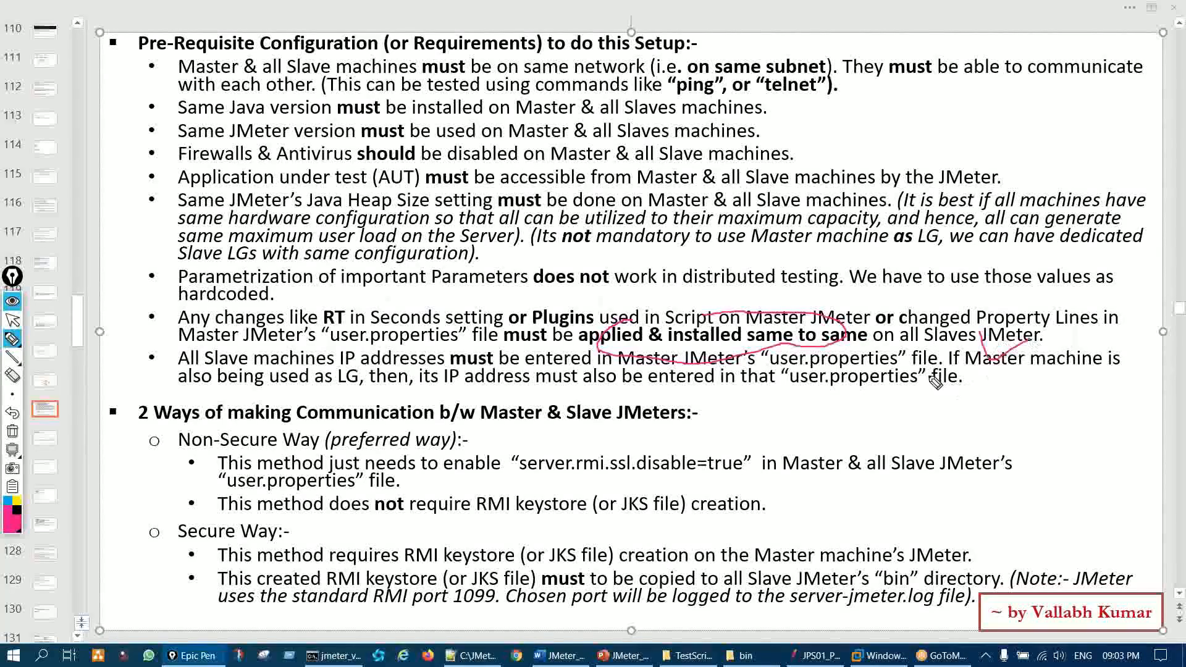
{"action": "key", "text": "ctrl+shift+7"}
{"action": "key", "text": "ctrl+shift+2"}
Step: Return to Notepad++, circle the whole block from undo.history.size to apdex_tolerated_threshold in the master's user.properties, and clear the ink
{"action": "left_click", "coordinate": [480, 656]}
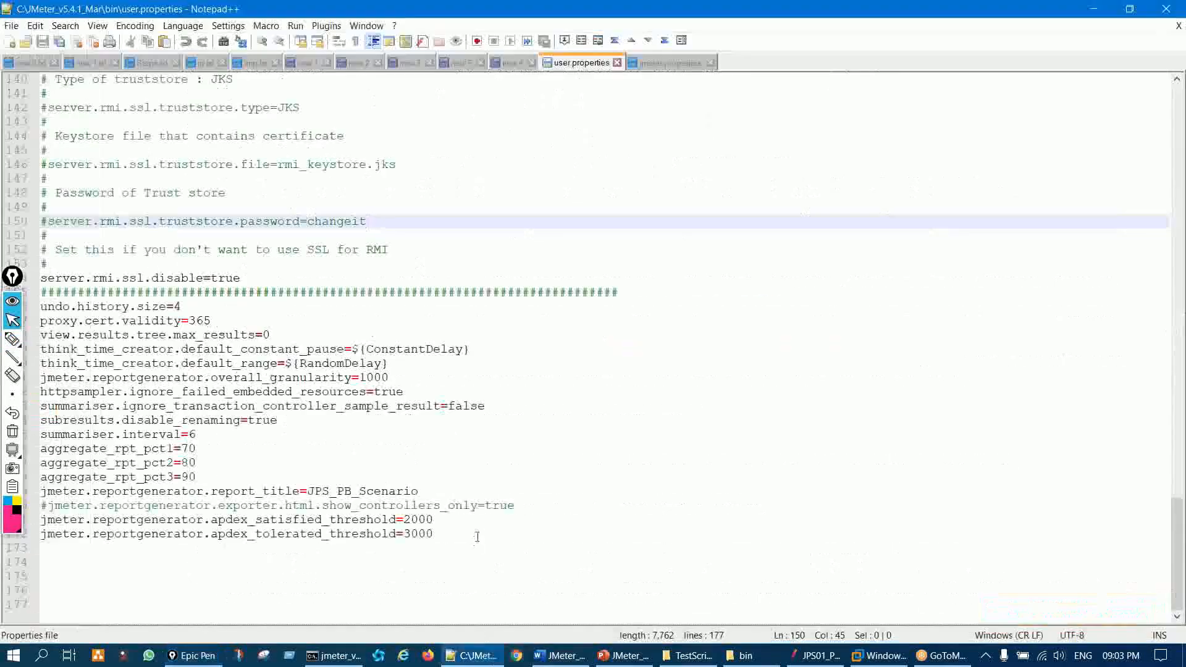
{"action": "key", "text": "ctrl+shift+2"}
{"action": "mouse_move", "coordinate": [159, 296]}
{"action": "left_mouse_down"}
{"action": "mouse_move", "coordinate": [278, 547]}
{"action": "mouse_move", "coordinate": [199, 309]}
{"action": "left_mouse_up"}
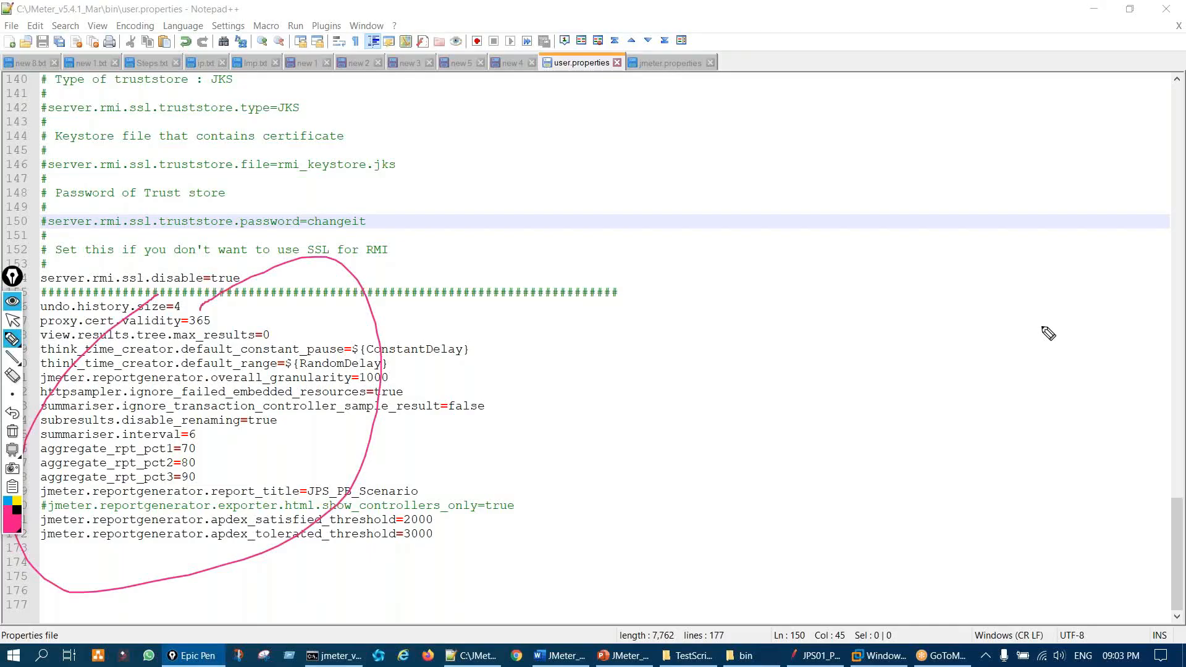
{"action": "key", "text": "ctrl+shift+7"}
{"action": "key", "text": "ctrl+shift+1"}
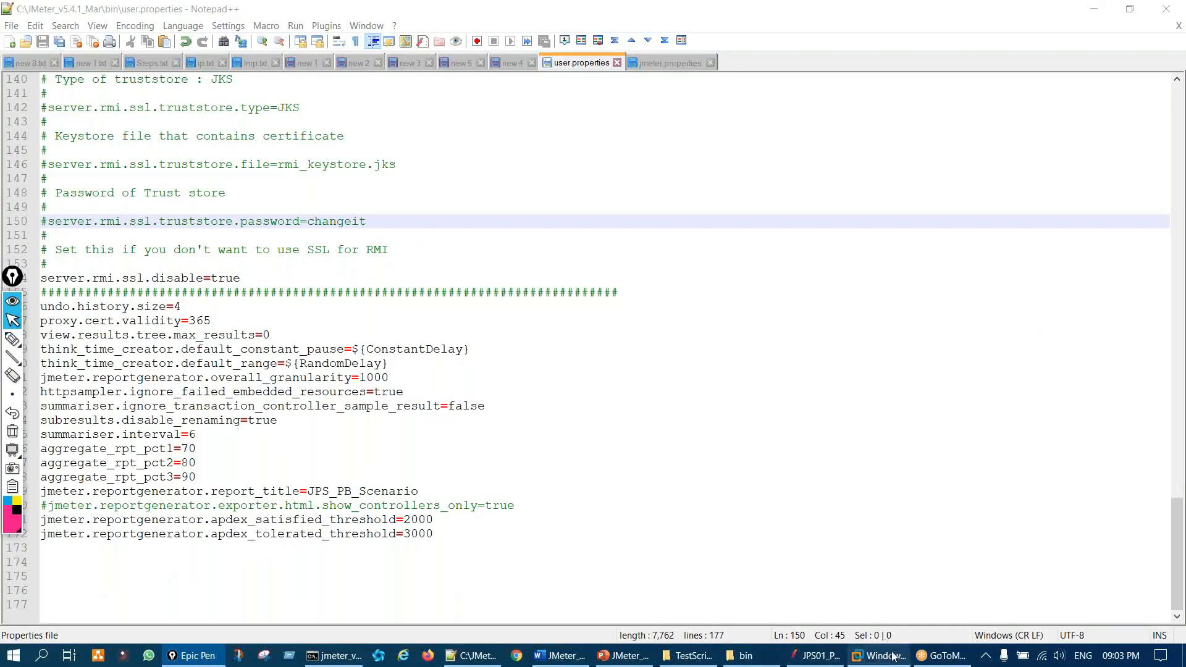
Step: Return to the Windows 10 virtual machine, minimize user.properties and bring up the jmeter-server files in the bin folder
{"action": "mouse_move", "coordinate": [894, 659]}
{"action": "left_click", "coordinate": [961, 566]}
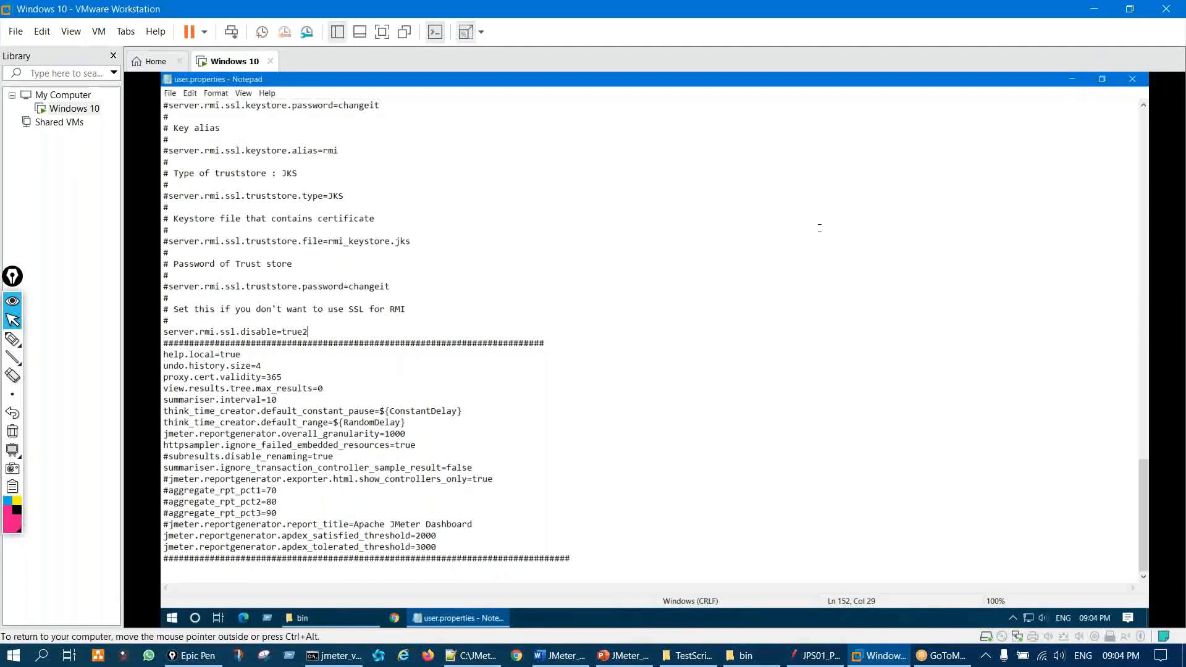
{"action": "left_click", "coordinate": [1072, 79]}
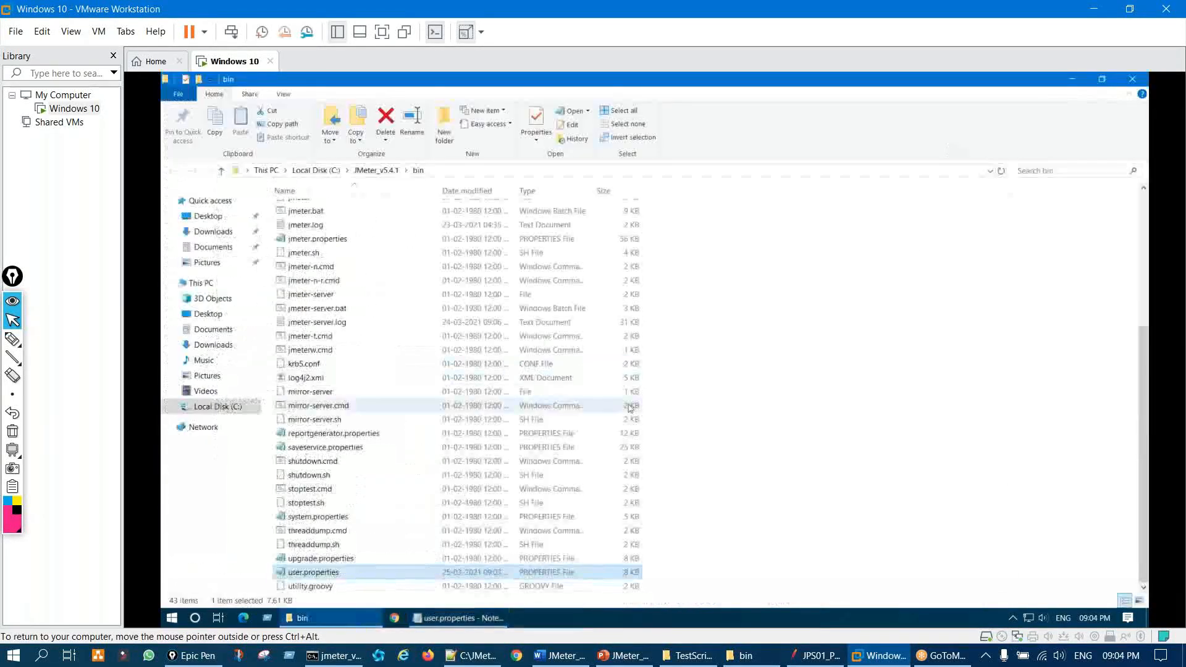
{"action": "scroll", "coordinate": [630, 408], "scroll_direction": "up", "scroll_amount": 3}
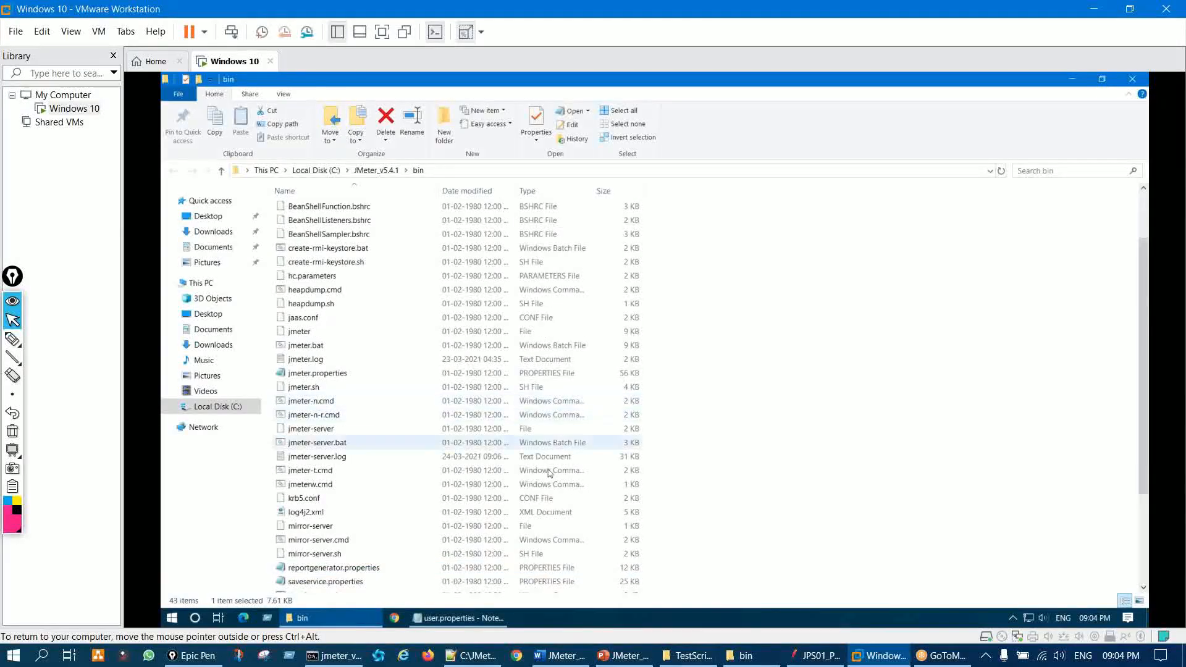
Step: Mark jmeter-server.bat in the slave's bin folder with the pen and clear the ink
{"action": "left_click", "coordinate": [12, 338]}
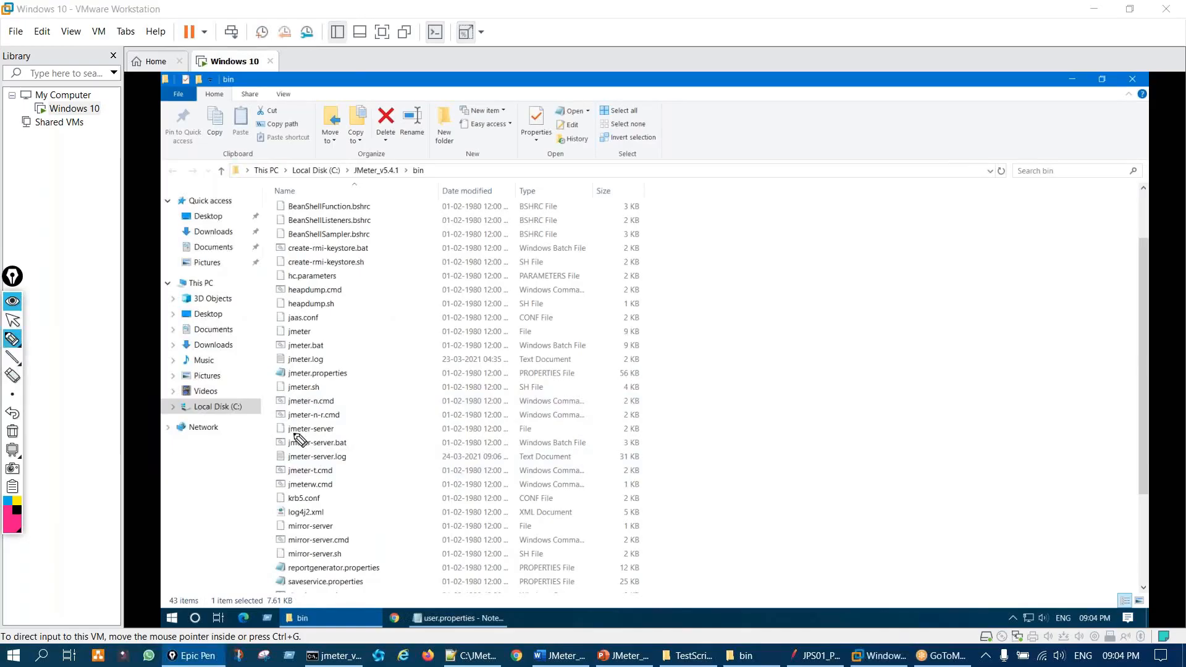
{"action": "mouse_move", "coordinate": [299, 440]}
{"action": "left_mouse_down"}
{"action": "mouse_move", "coordinate": [289, 450]}
{"action": "mouse_move", "coordinate": [327, 456]}
{"action": "mouse_move", "coordinate": [353, 441]}
{"action": "mouse_move", "coordinate": [302, 441]}
{"action": "mouse_move", "coordinate": [321, 425]}
{"action": "mouse_move", "coordinate": [290, 448]}
{"action": "mouse_move", "coordinate": [371, 441]}
{"action": "left_mouse_up"}
{"action": "key", "text": "ctrl+shift+7"}
{"action": "key", "text": "ctrl+shift+7"}
{"action": "key", "text": "ctrl+shift+2"}
Step: Run jmeter-server.bat on the slave machine, reposition its command window and highlight the startup output
{"action": "left_click", "coordinate": [345, 445]}
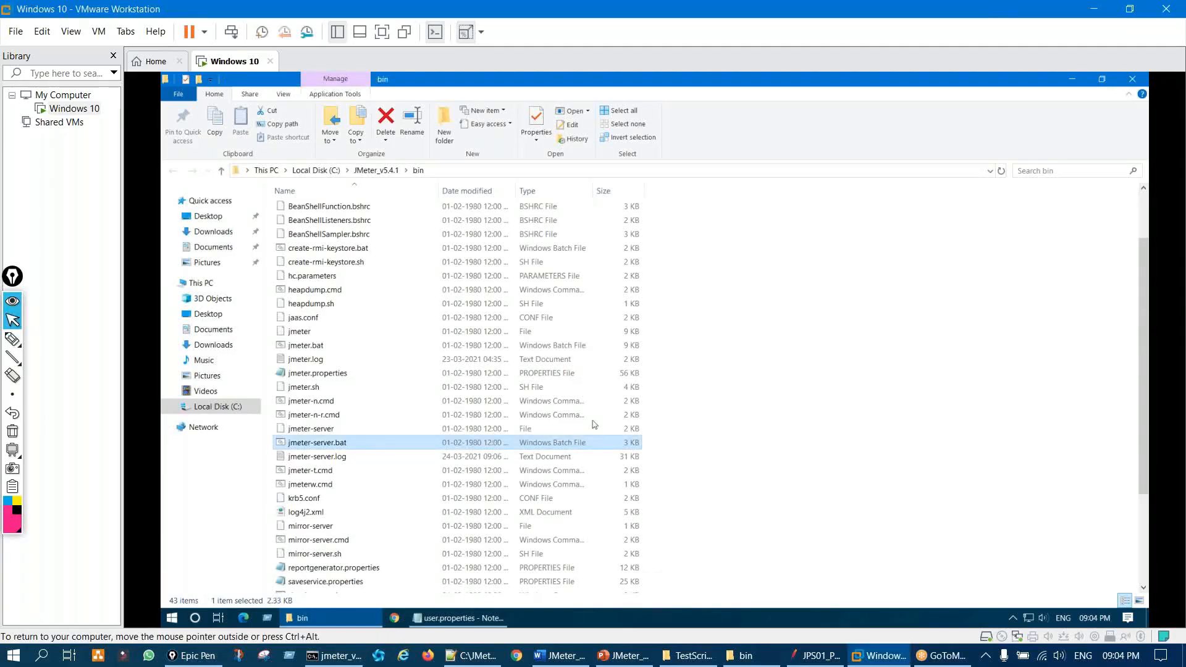
{"action": "double_click", "coordinate": [343, 445]}
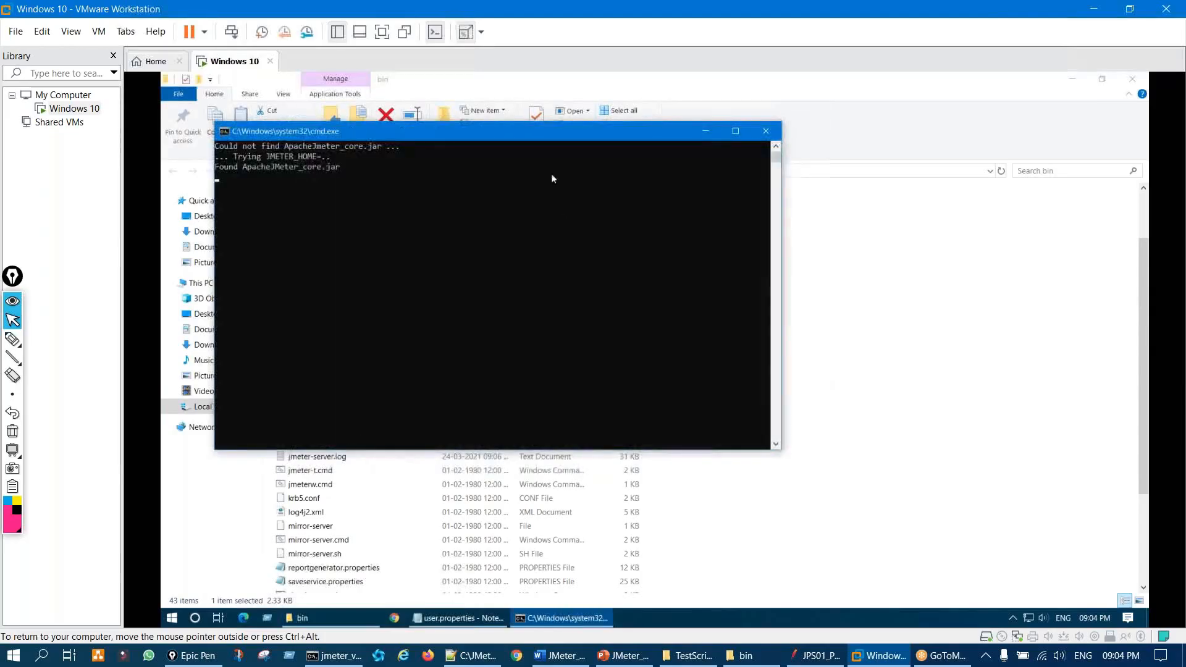
{"action": "left_click_drag", "start_coordinate": [533, 139], "coordinate": [636, 172]}
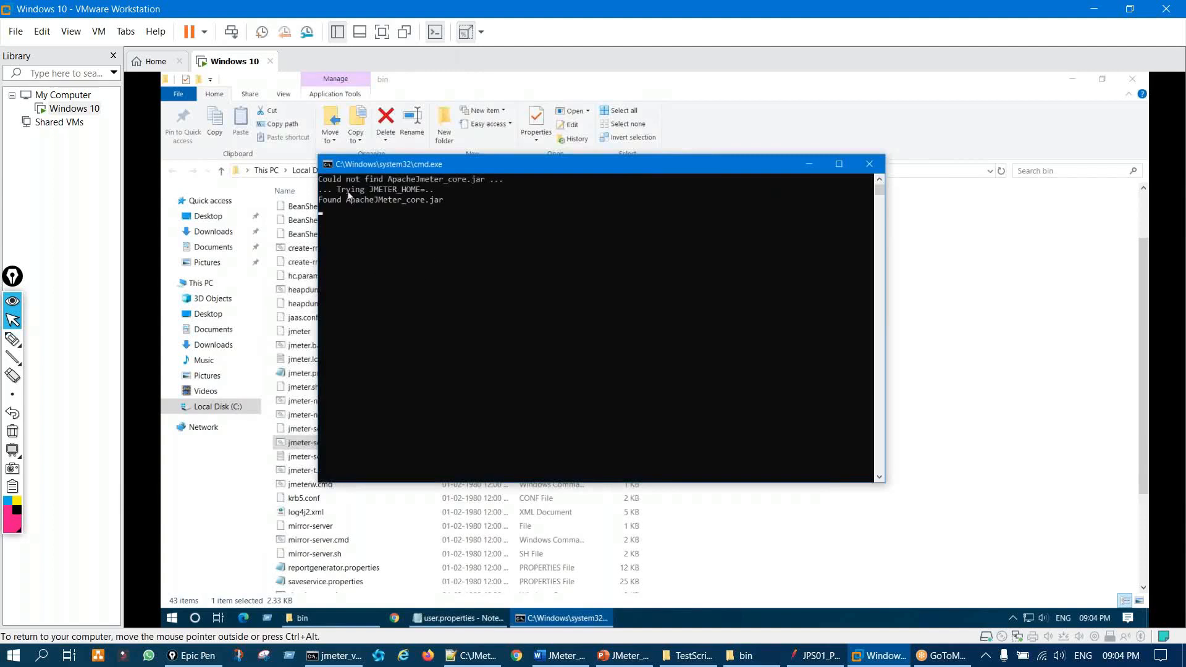
{"action": "left_click_drag", "start_coordinate": [344, 179], "coordinate": [404, 223]}
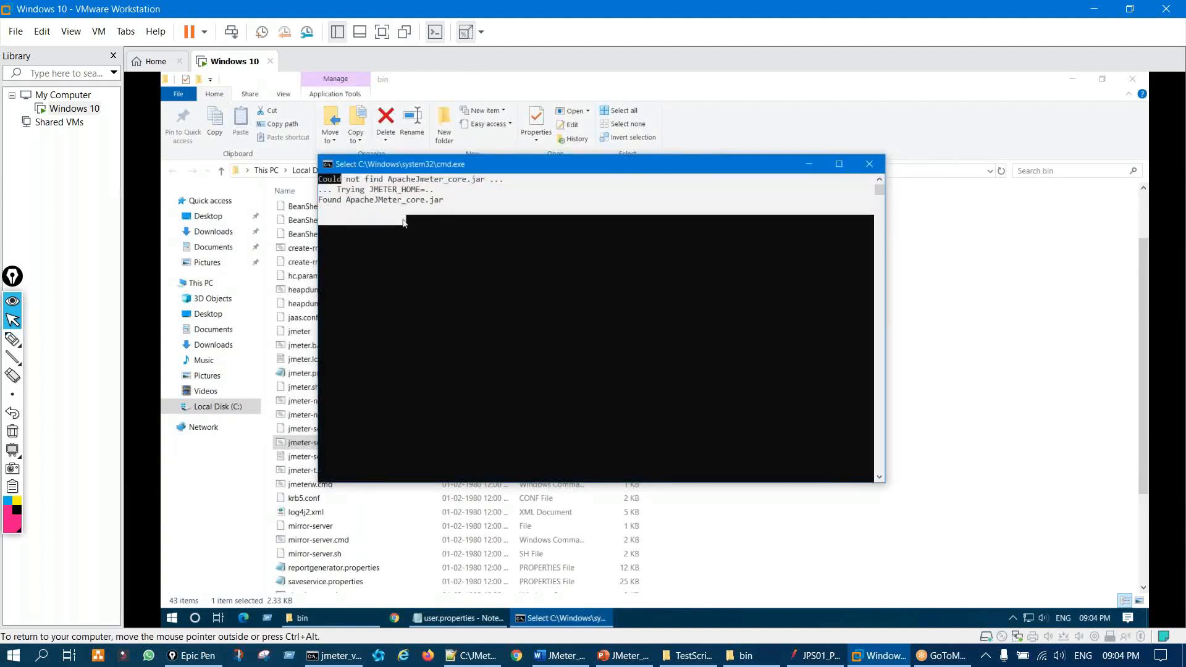
Step: Highlight the ApacheJMeter_core.jar startup messages in the slave's jmeter-server command window
{"action": "left_click", "coordinate": [420, 270]}
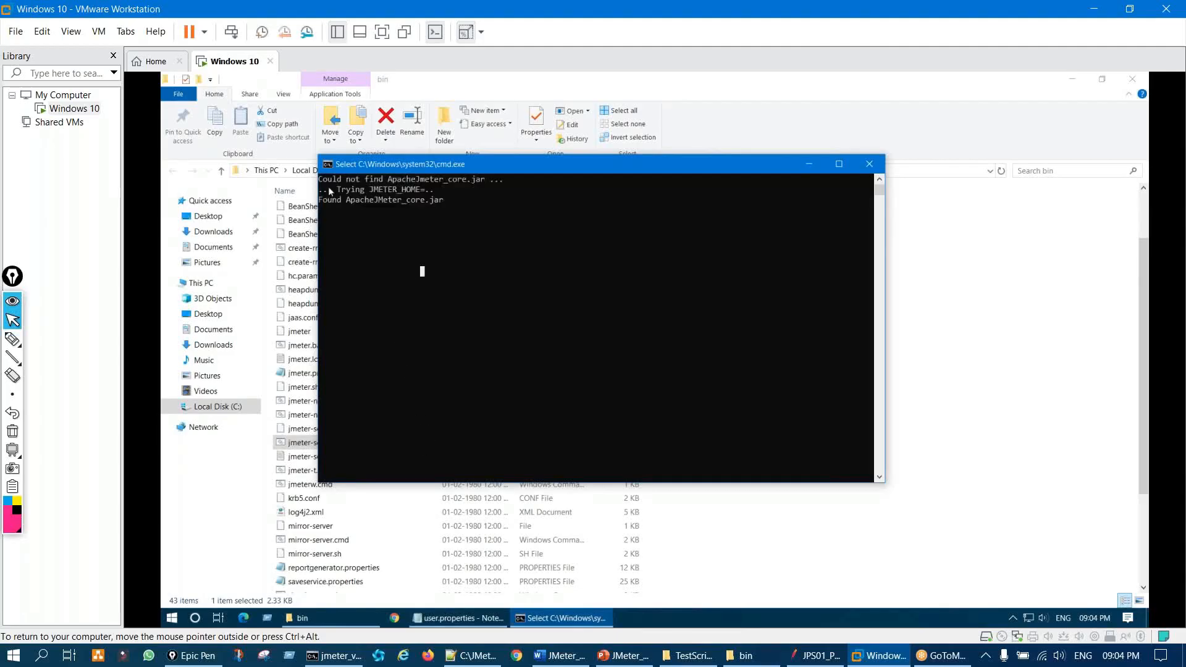
{"action": "left_click_drag", "start_coordinate": [320, 180], "coordinate": [450, 202]}
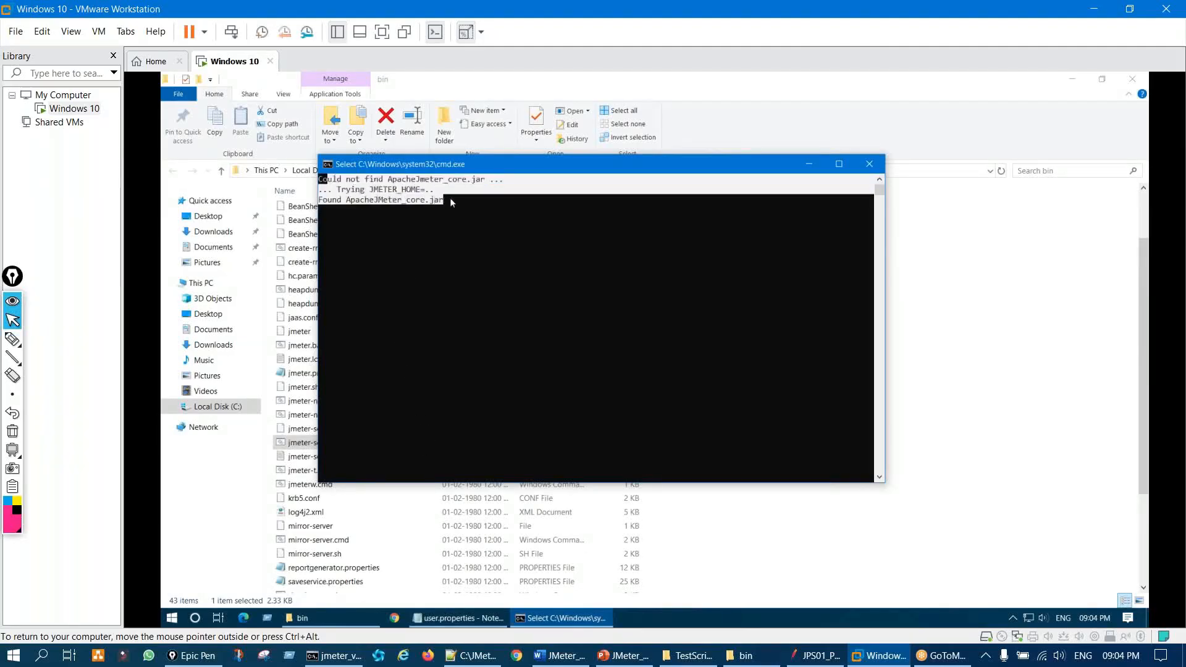
{"action": "left_click_drag", "start_coordinate": [485, 248], "coordinate": [331, 265]}
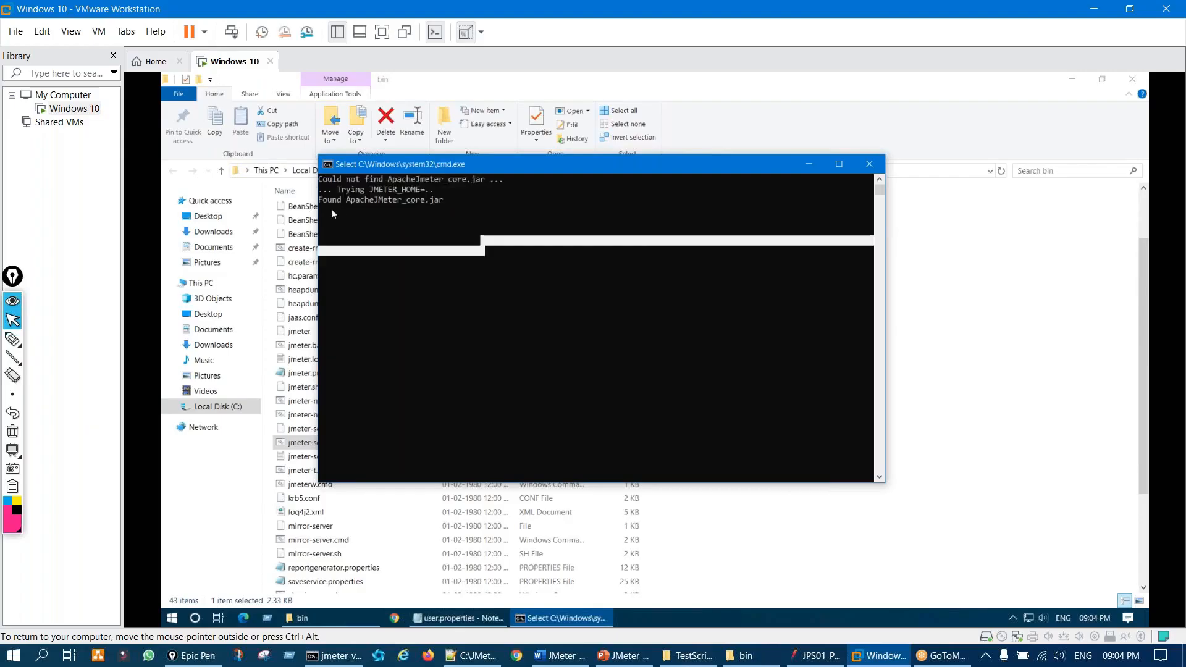
{"action": "left_click_drag", "start_coordinate": [331, 209], "coordinate": [464, 205]}
{"action": "left_click", "coordinate": [438, 249]}
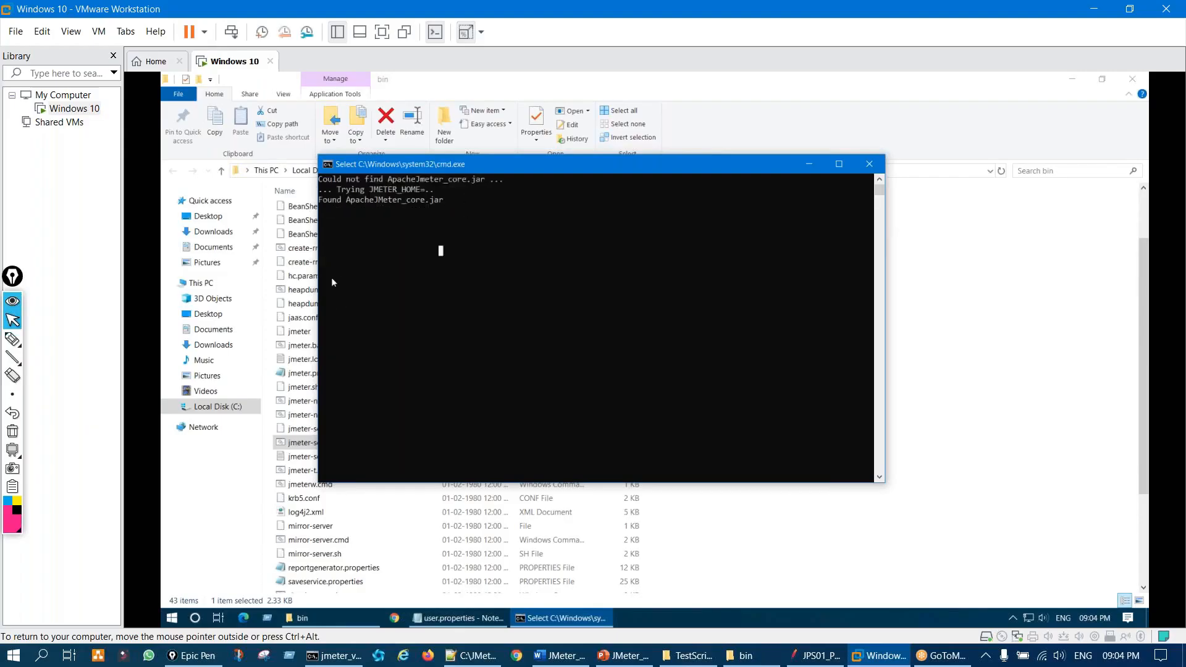
Step: Widen and reposition the jmeter-server command window, and highlight its "Created remote object" line
{"action": "left_click_drag", "start_coordinate": [320, 285], "coordinate": [164, 286]}
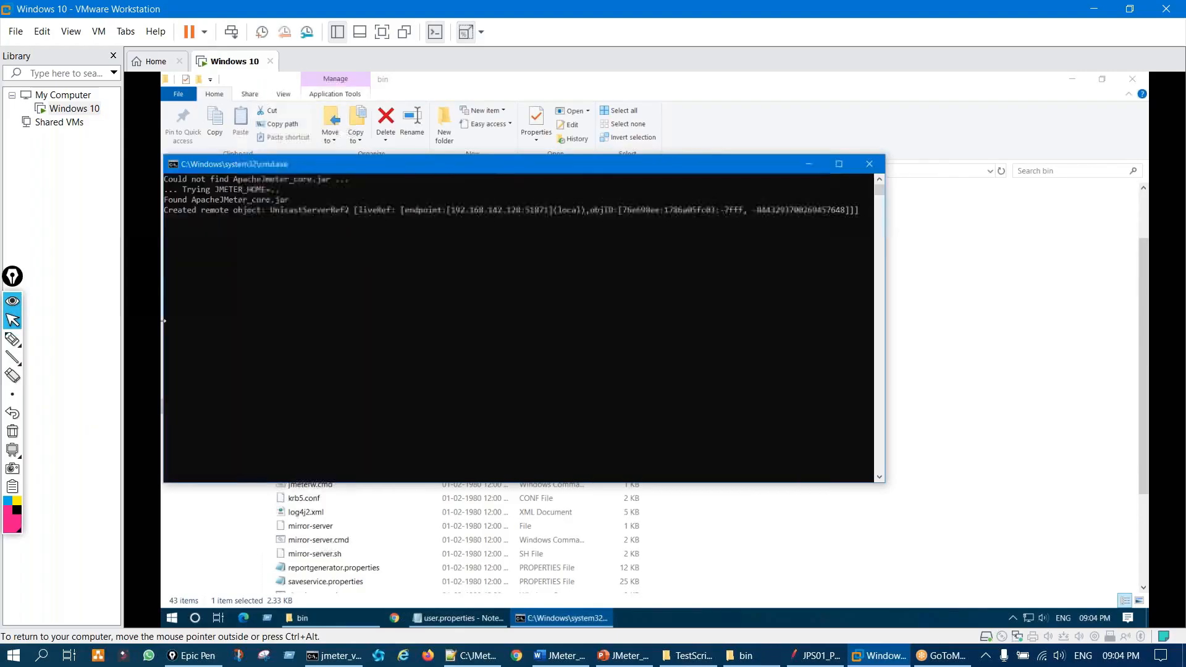
{"action": "left_click_drag", "start_coordinate": [426, 171], "coordinate": [520, 162]}
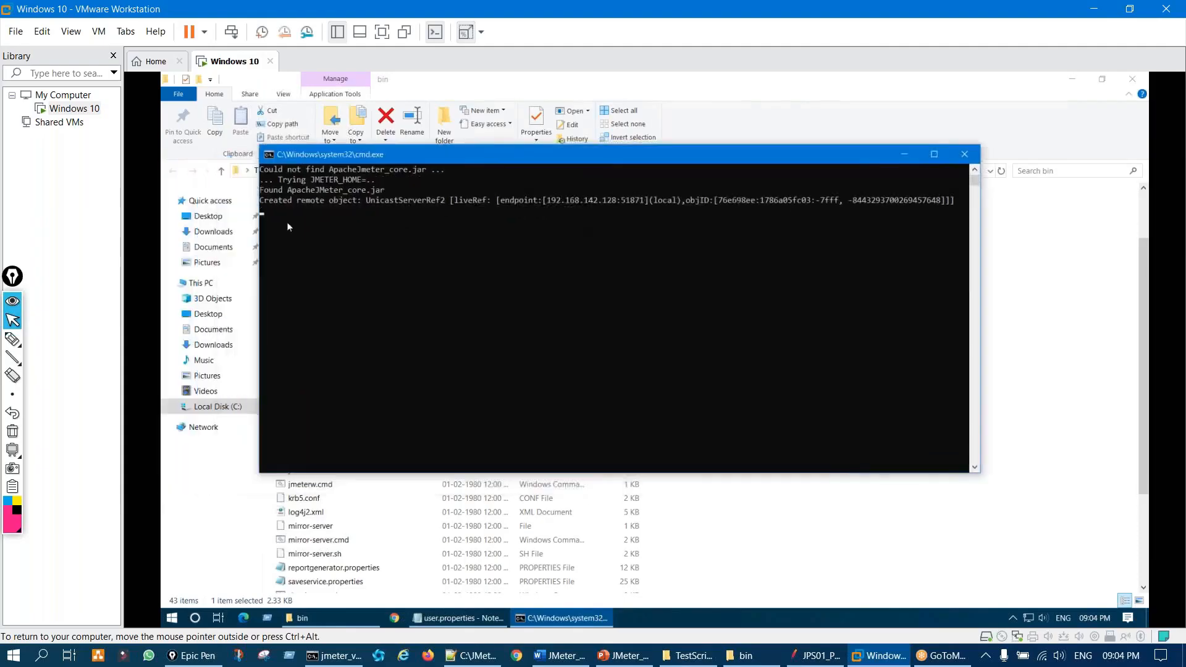
{"action": "left_click_drag", "start_coordinate": [260, 201], "coordinate": [582, 216]}
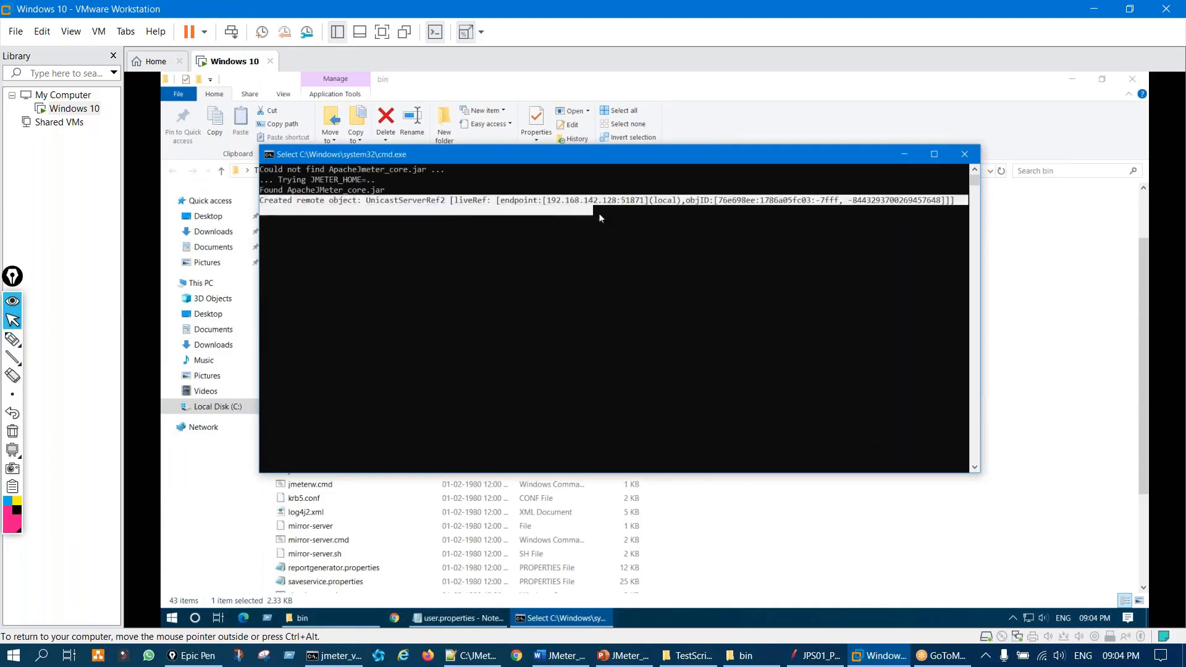
{"action": "left_click_drag", "start_coordinate": [664, 211], "coordinate": [934, 209]}
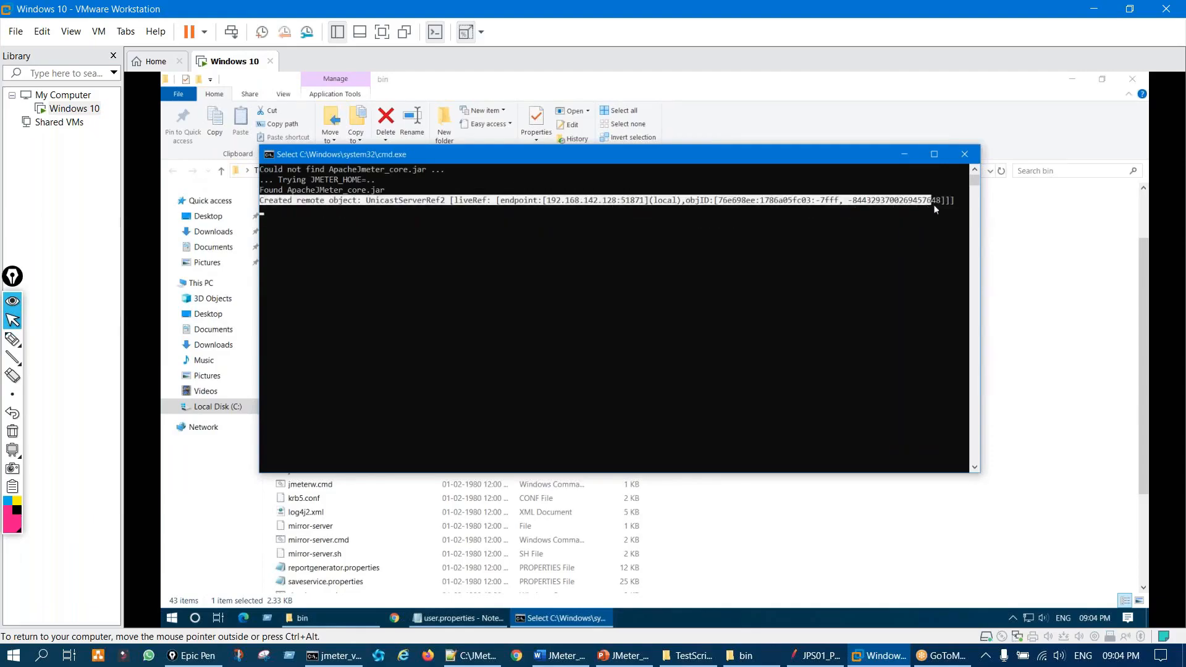
{"action": "right_click", "coordinate": [607, 287]}
{"action": "left_click_drag", "start_coordinate": [275, 204], "coordinate": [883, 204]}
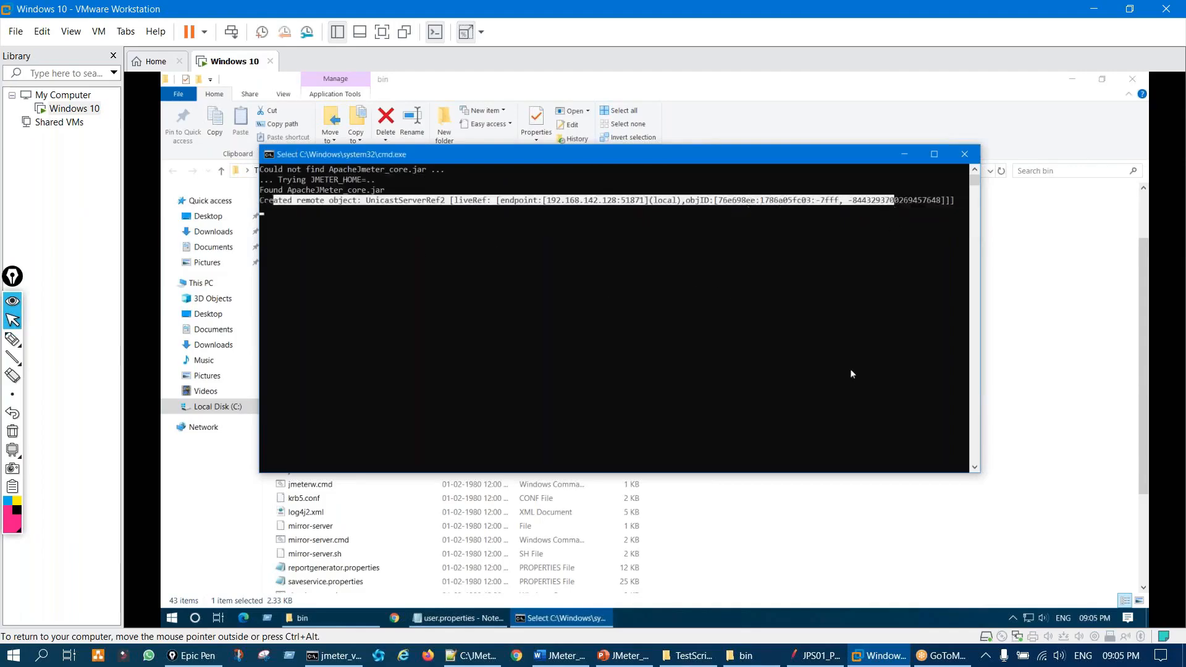
Step: Switch to the PowerPoint presentation, circle "jmeter-server" on the distributed load testing slide, mark the architecture diagram, and clear the ink
{"action": "left_click", "coordinate": [630, 657]}
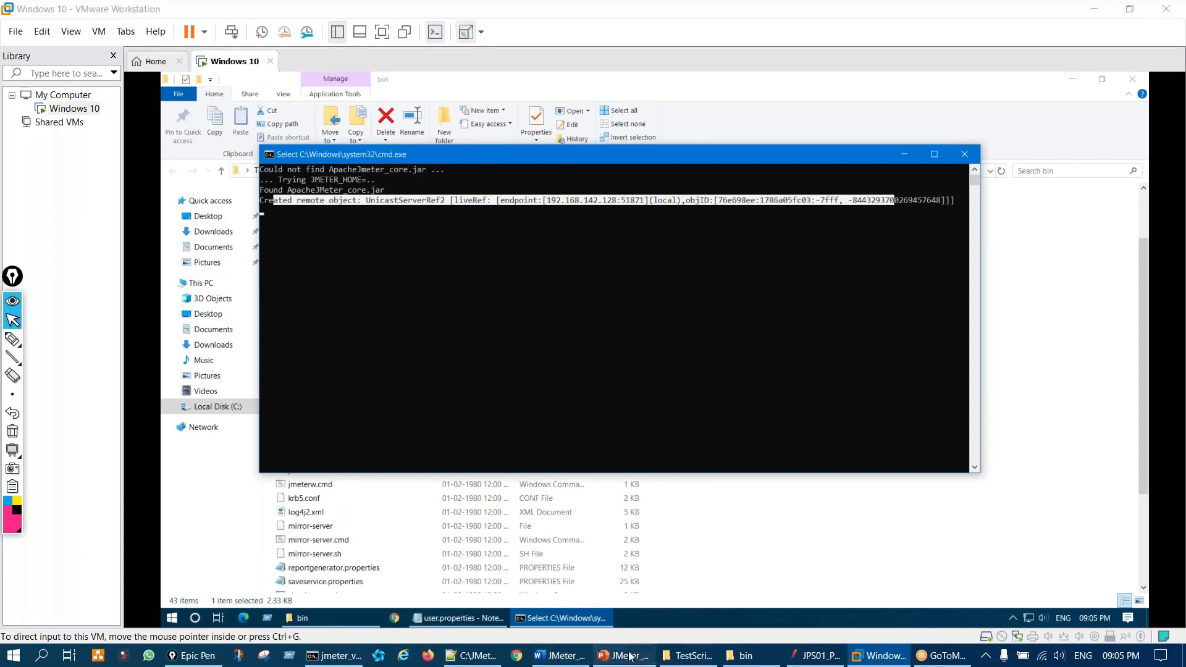
{"action": "scroll", "coordinate": [574, 435], "scroll_direction": "up", "scroll_amount": 2}
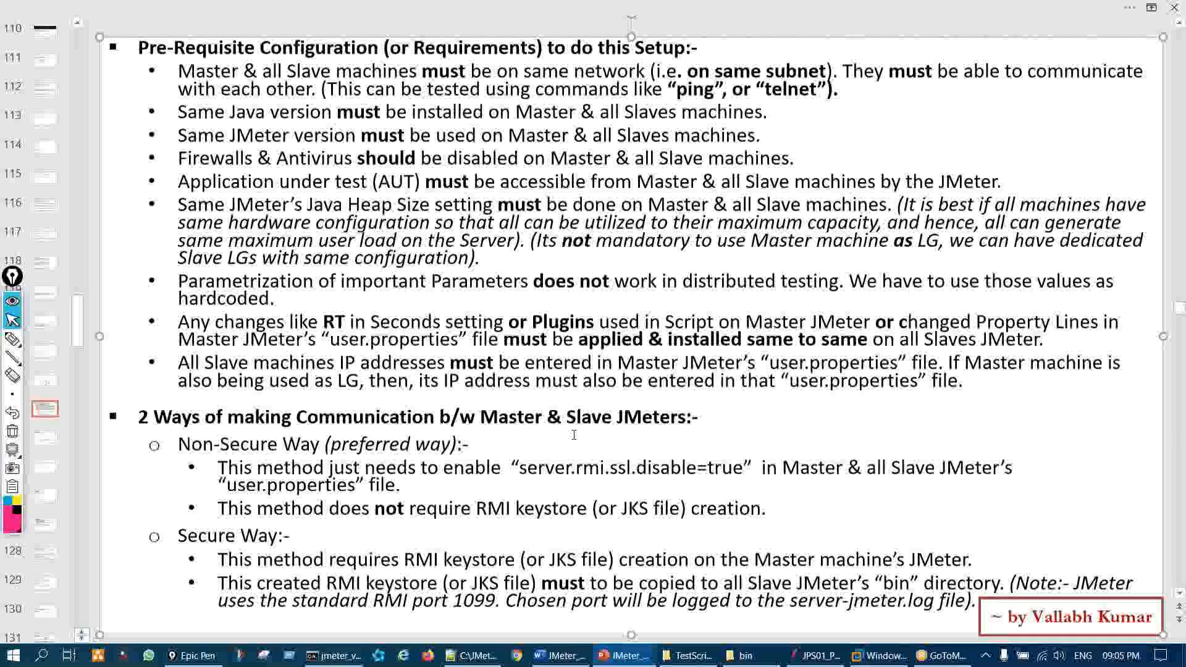
{"action": "left_click", "coordinate": [12, 339]}
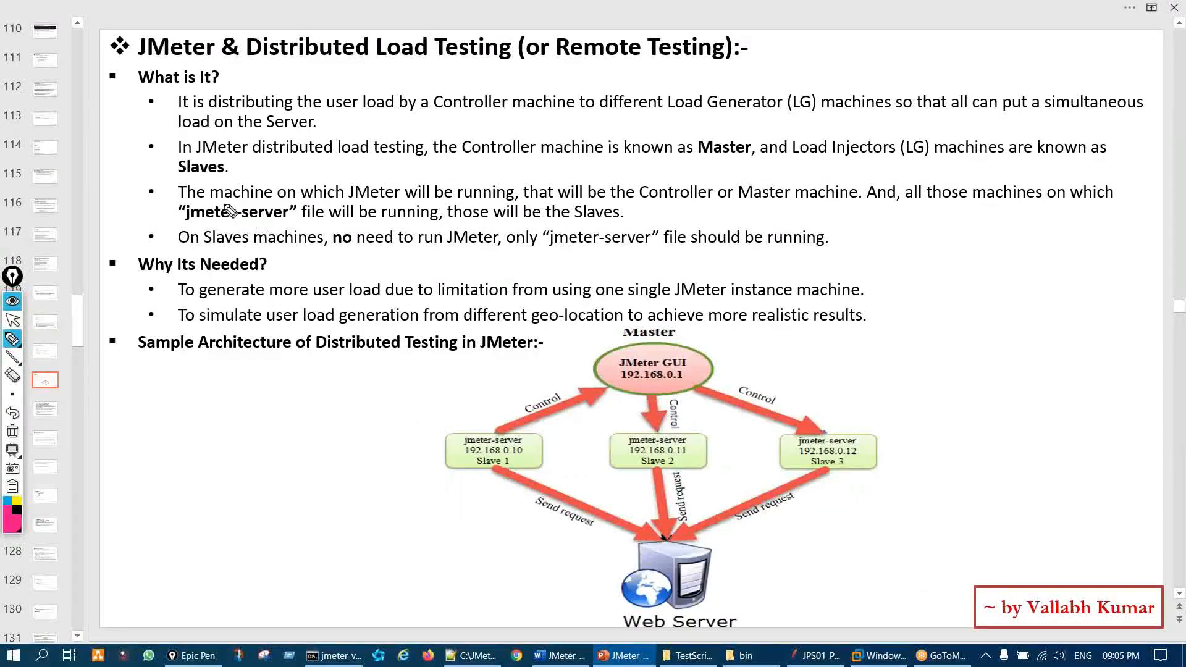
{"action": "mouse_move", "coordinate": [238, 199]}
{"action": "left_mouse_down"}
{"action": "mouse_move", "coordinate": [185, 219]}
{"action": "mouse_move", "coordinate": [296, 219]}
{"action": "mouse_move", "coordinate": [229, 210]}
{"action": "left_mouse_up"}
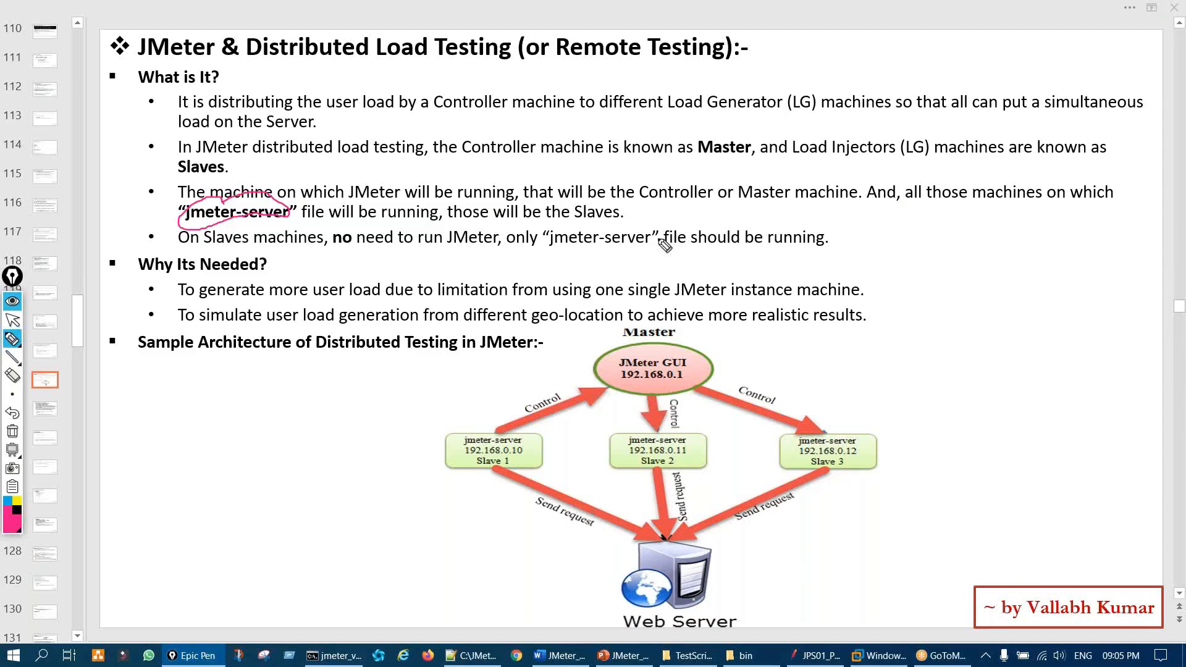
{"action": "mouse_move", "coordinate": [704, 415]}
{"action": "left_mouse_down"}
{"action": "mouse_move", "coordinate": [728, 433]}
{"action": "mouse_move", "coordinate": [732, 489]}
{"action": "mouse_move", "coordinate": [718, 513]}
{"action": "left_mouse_up"}
{"action": "left_click_drag", "start_coordinate": [282, 175], "coordinate": [343, 131]}
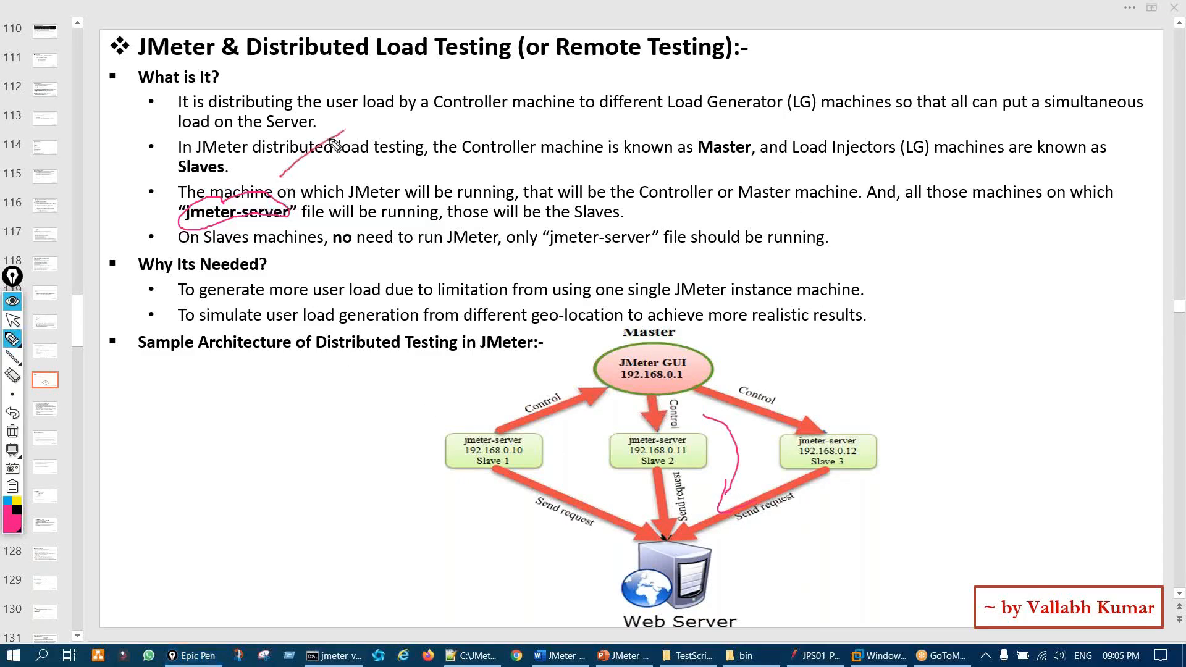
{"action": "left_click_drag", "start_coordinate": [282, 175], "coordinate": [285, 190]}
{"action": "key", "text": "ctrl+shift+7"}
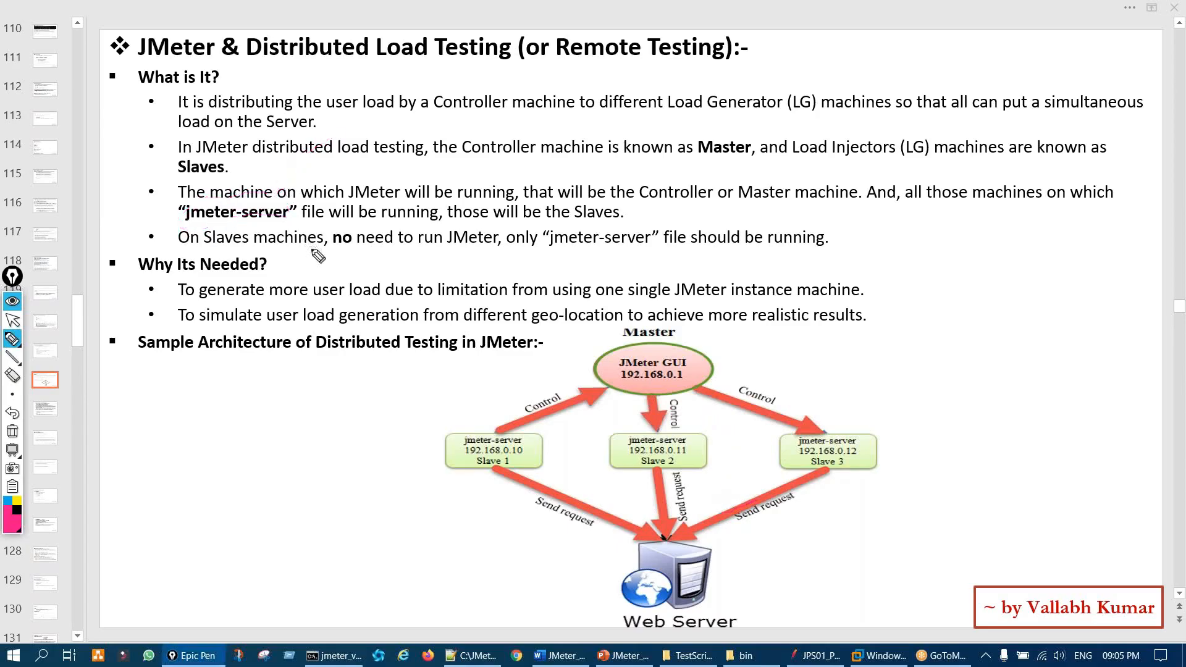
{"action": "key", "text": "ctrl+shift+2"}
{"action": "scroll", "coordinate": [332, 446], "scroll_direction": "down", "scroll_amount": 1}
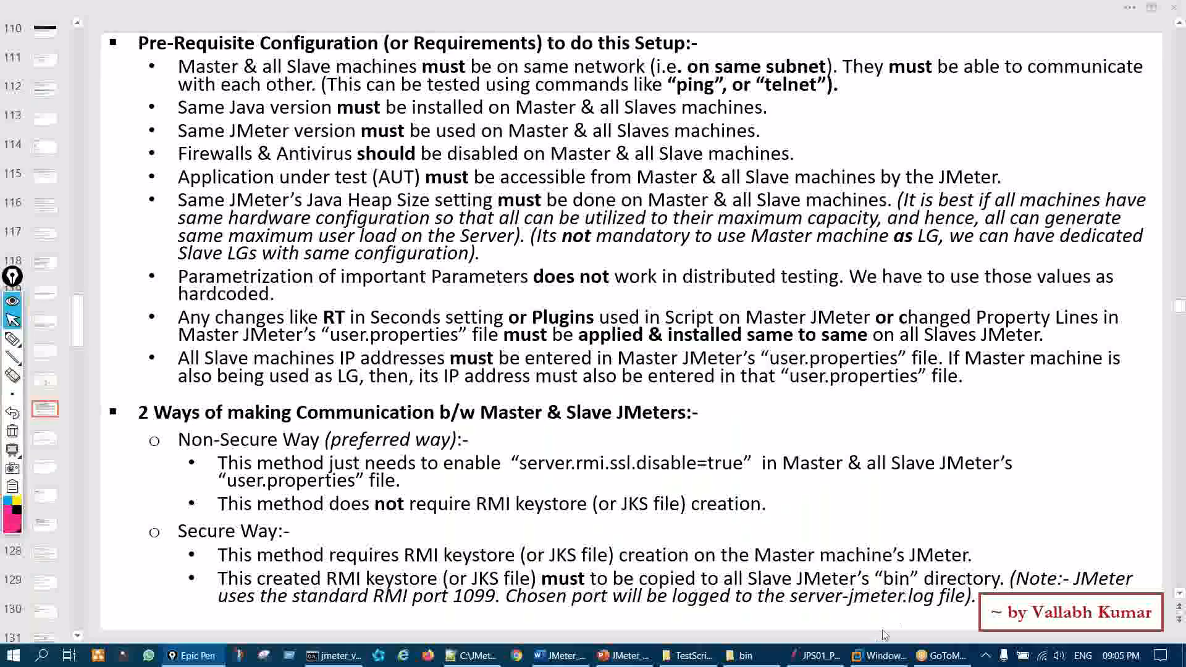
Step: Return to the Windows 10 virtual machine and highlight the start of the "Created remote object" line again
{"action": "left_click", "coordinate": [856, 659]}
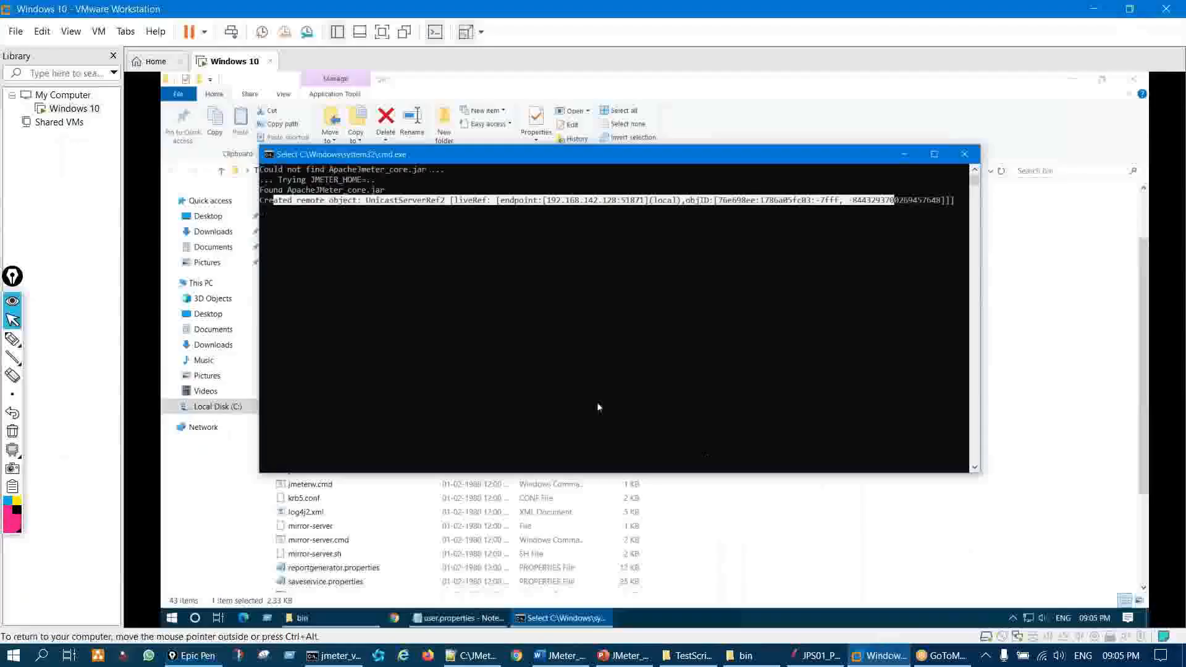
{"action": "left_click_drag", "start_coordinate": [322, 202], "coordinate": [370, 195]}
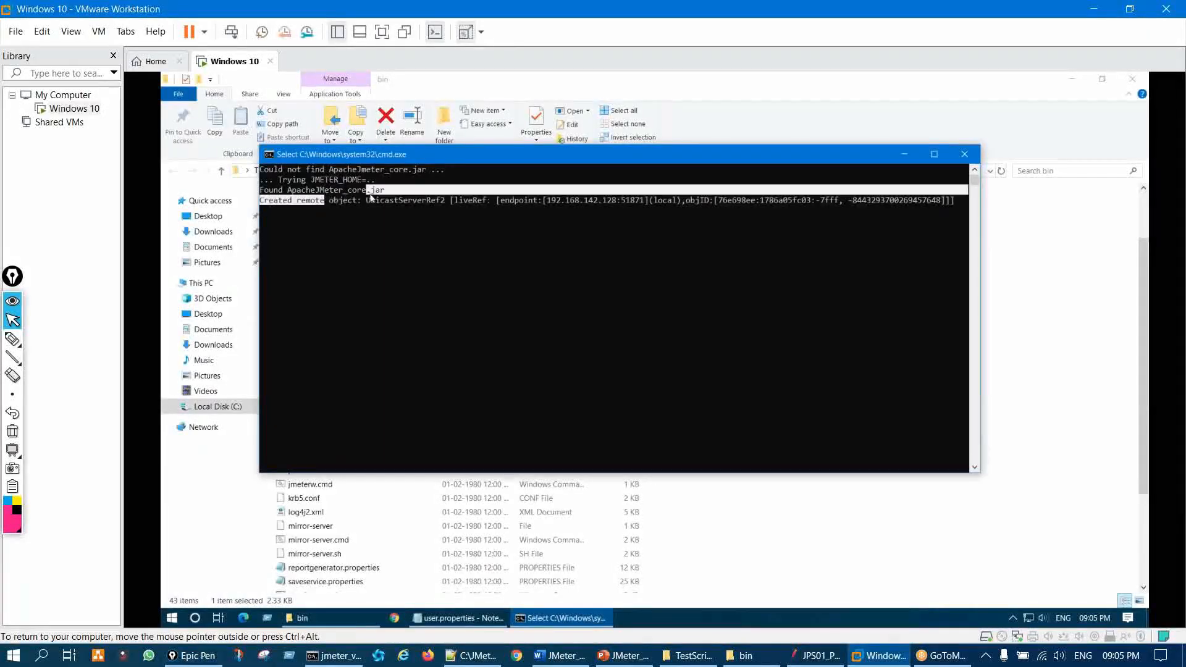
{"action": "left_click", "coordinate": [313, 221]}
{"action": "left_click_drag", "start_coordinate": [260, 199], "coordinate": [452, 202]}
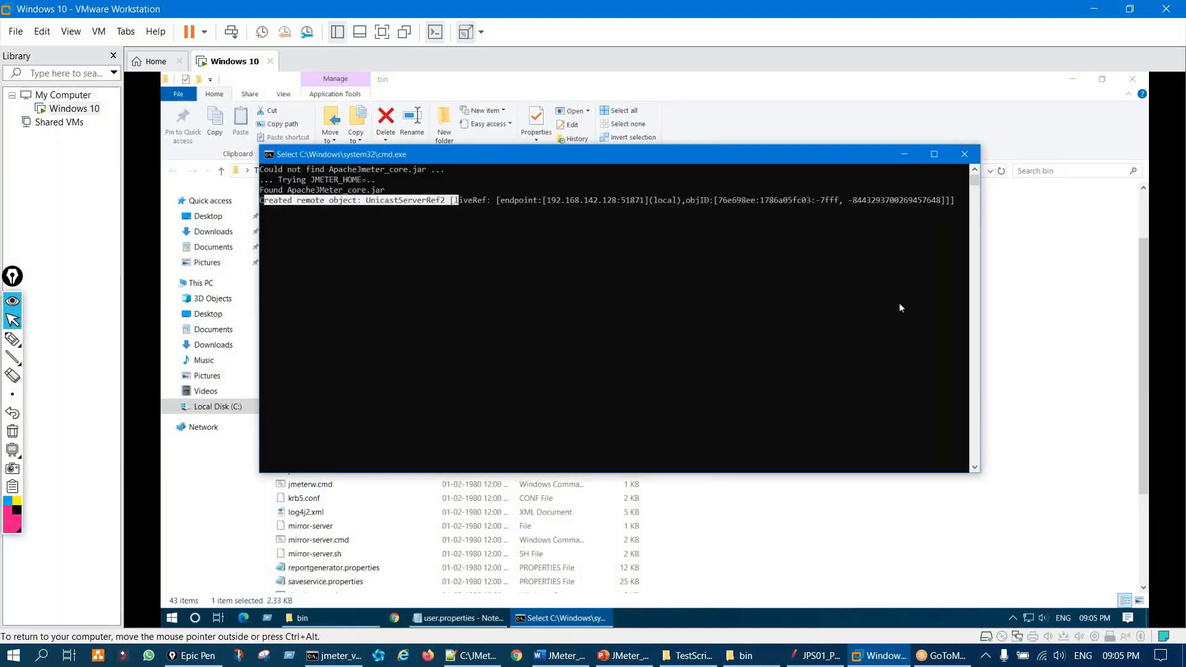
Step: Bring up the master's JMeter window, switch to user.properties in Notepad++, make a pen mark and clear the ink
{"action": "left_click", "coordinate": [819, 656]}
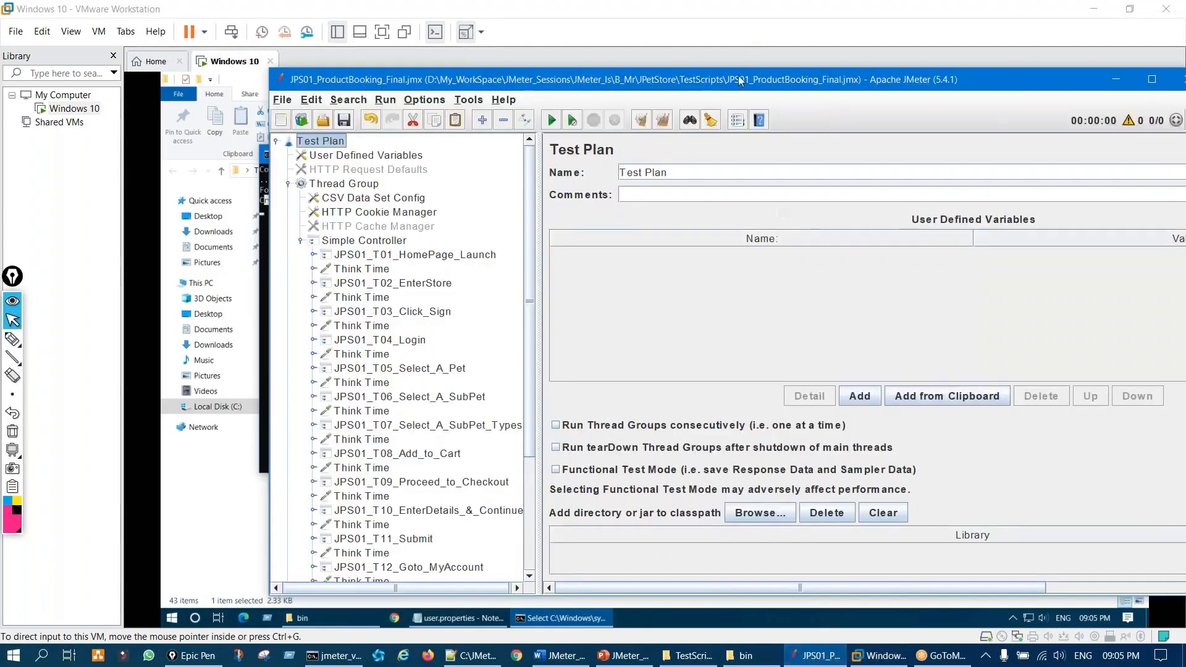
{"action": "left_click_drag", "start_coordinate": [739, 81], "coordinate": [706, 82]}
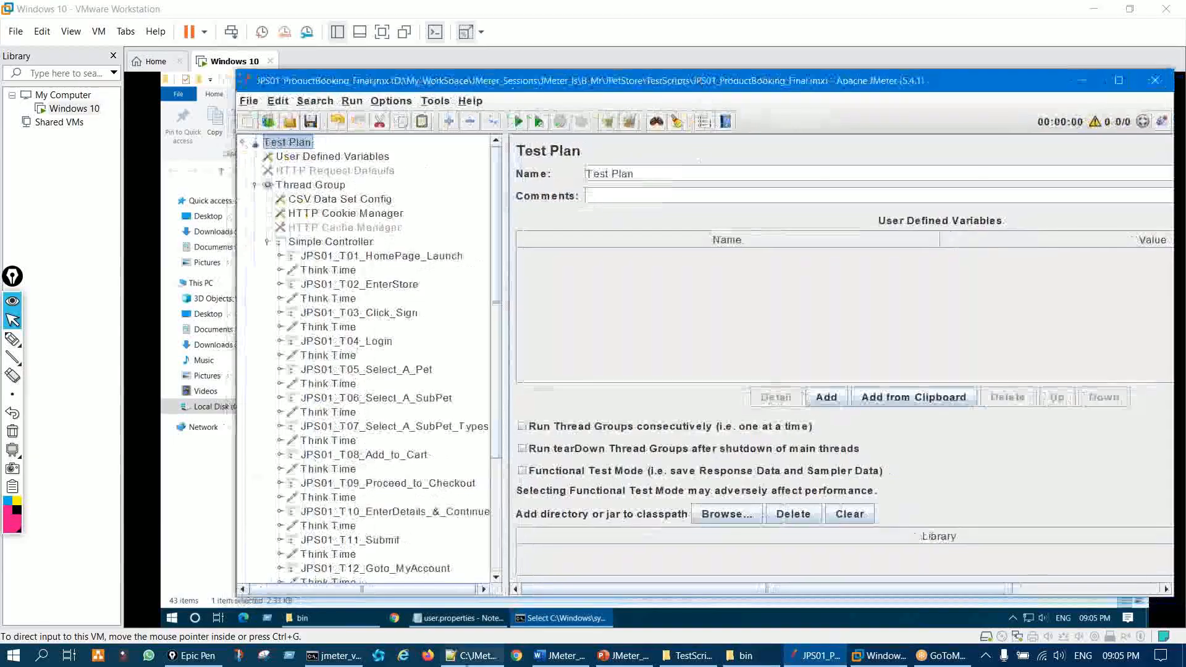
{"action": "left_click", "coordinate": [472, 656]}
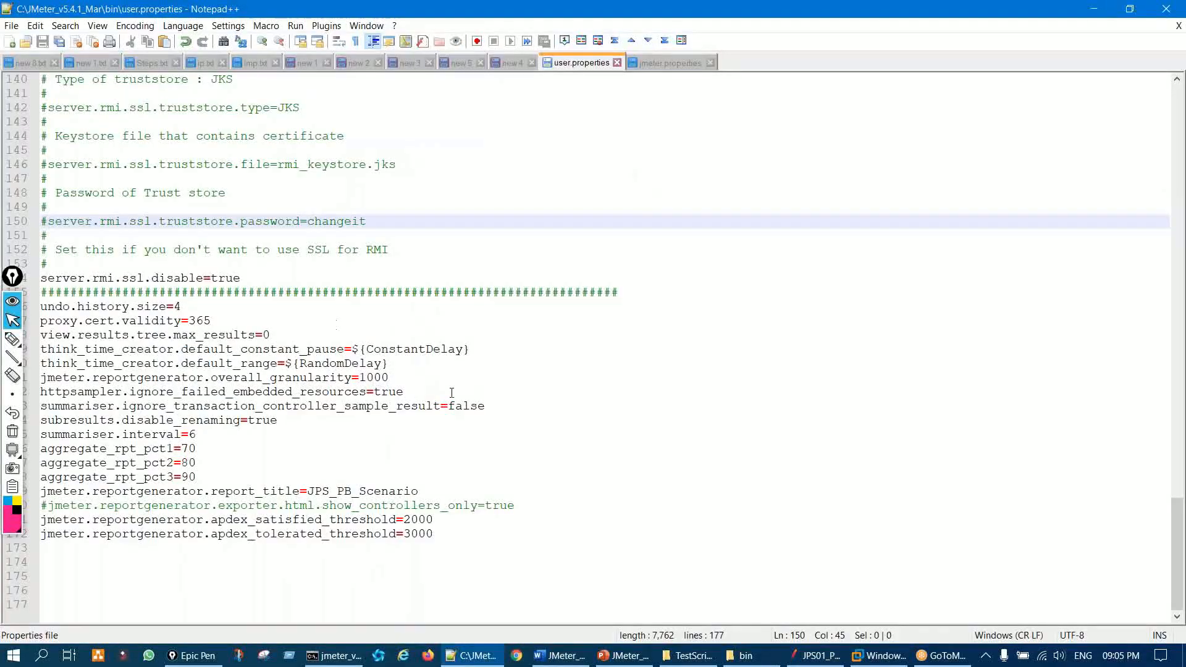
{"action": "left_click", "coordinate": [11, 339]}
{"action": "mouse_move", "coordinate": [193, 145]}
{"action": "left_mouse_down"}
{"action": "mouse_move", "coordinate": [91, 389]}
{"action": "mouse_move", "coordinate": [226, 162]}
{"action": "left_mouse_up"}
{"action": "key", "text": "ctrl+shift+7"}
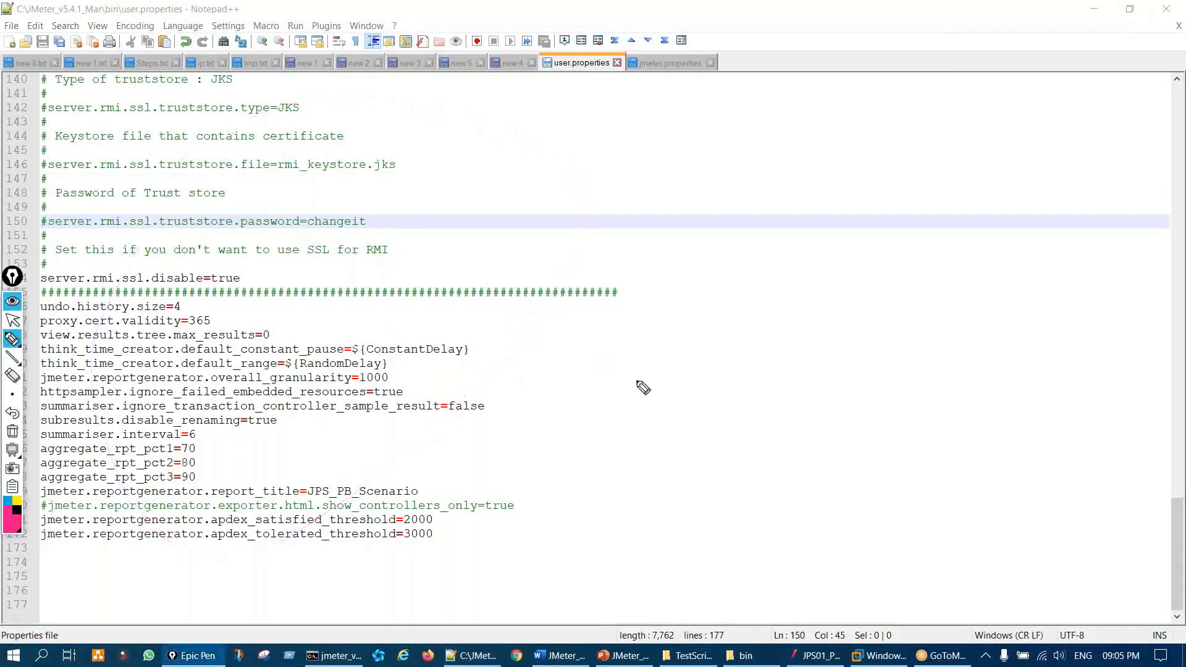
{"action": "key", "text": "ctrl+shift+2"}
Step: Return to the master's JMeter window and restart JMeter
{"action": "left_click", "coordinate": [814, 656]}
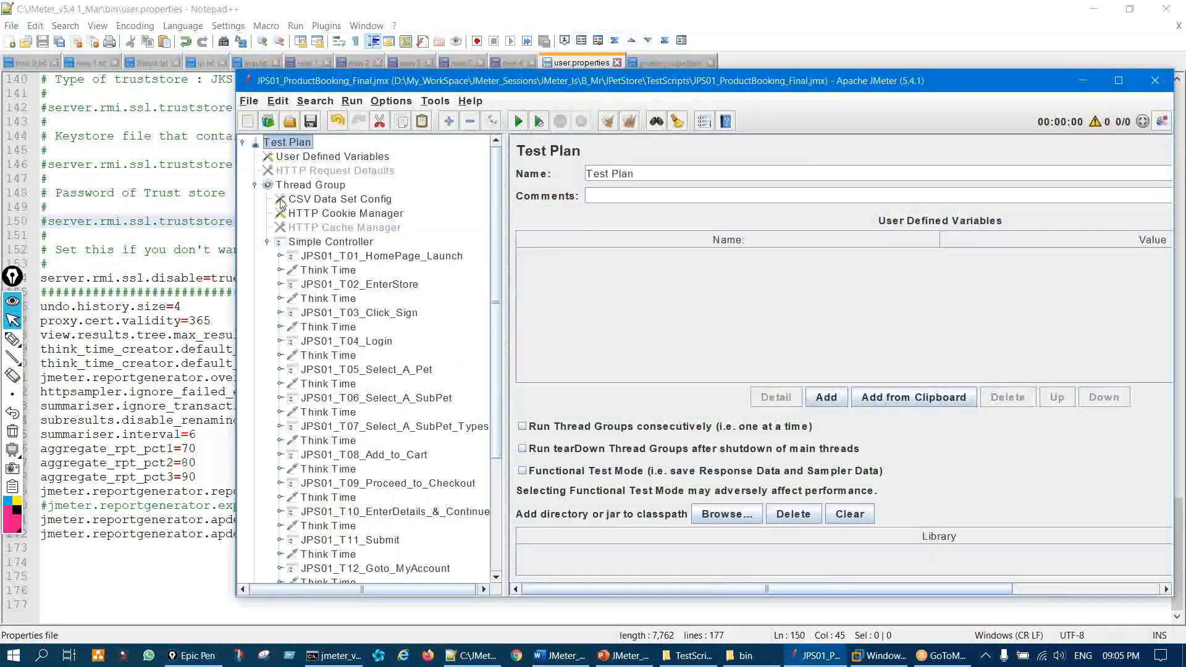
{"action": "left_click", "coordinate": [250, 104]}
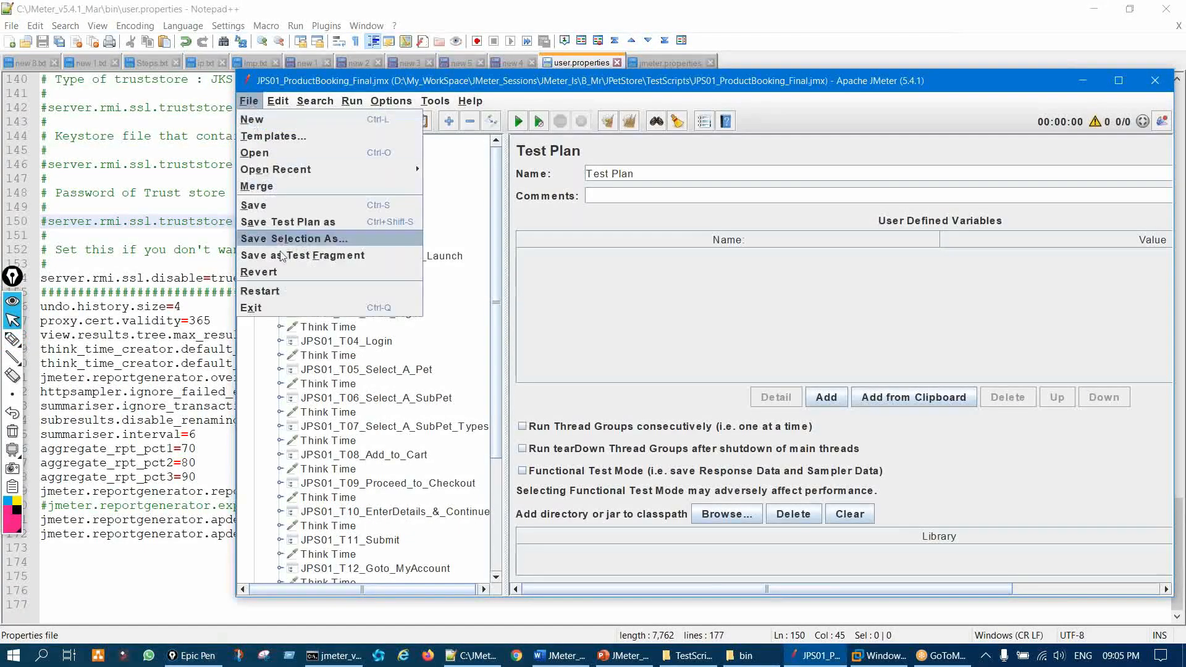
{"action": "left_click", "coordinate": [282, 292]}
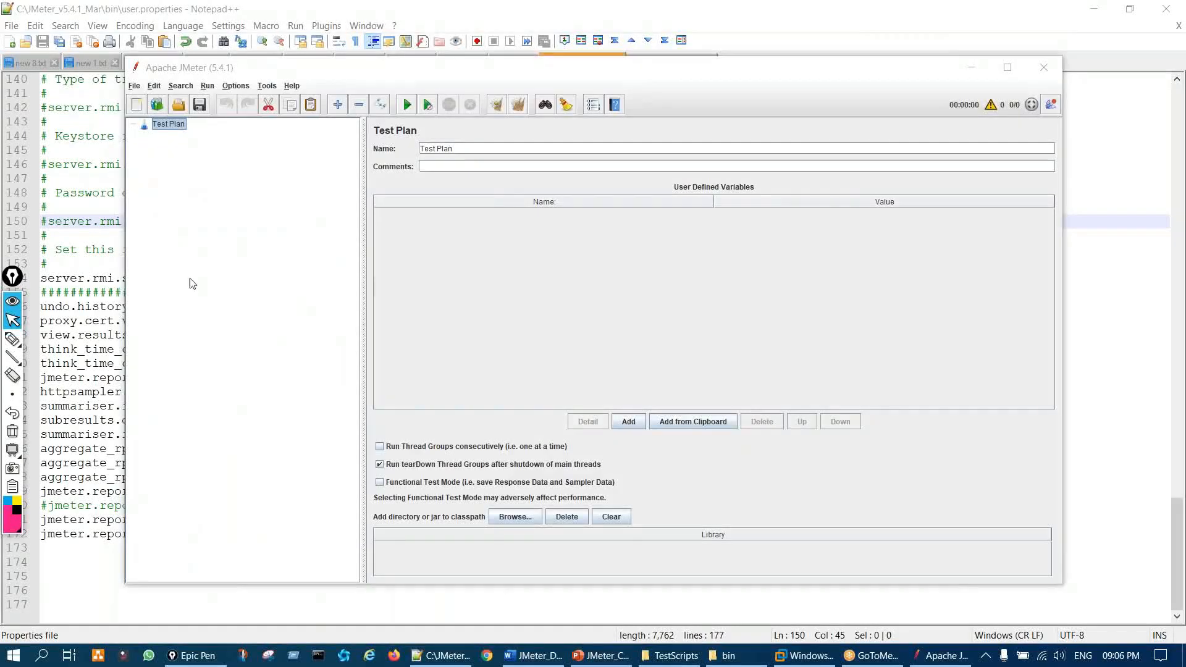
Step: Enlarge the JMeter interface text by zooming in repeatedly, and maximize the JMeter window
{"action": "left_click", "coordinate": [234, 90]}
{"action": "left_click", "coordinate": [265, 191]}
{"action": "left_click", "coordinate": [240, 90]}
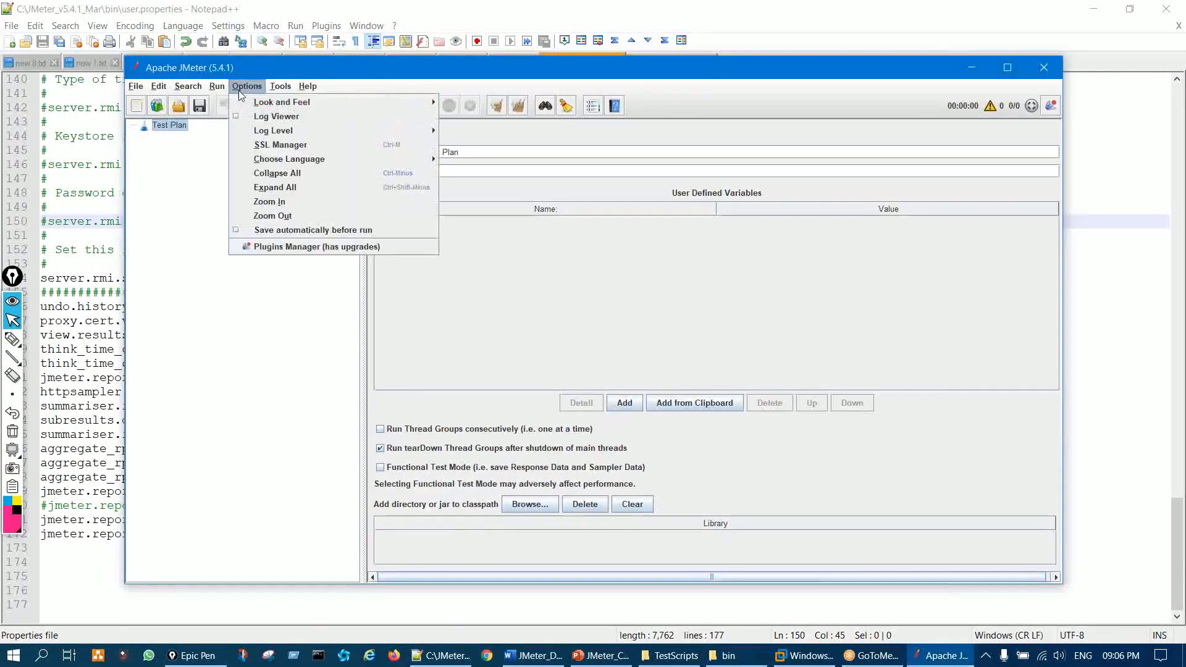
{"action": "left_click", "coordinate": [269, 202]}
{"action": "left_click", "coordinate": [261, 90]}
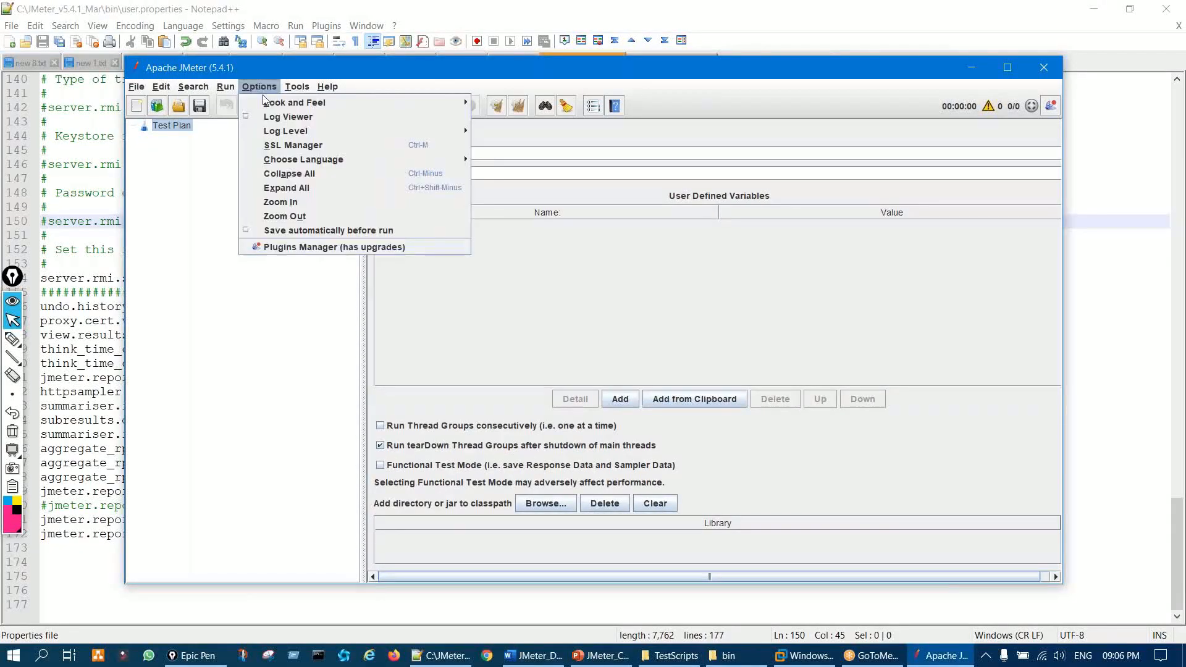
{"action": "left_click", "coordinate": [289, 202]}
{"action": "left_click", "coordinate": [266, 87]}
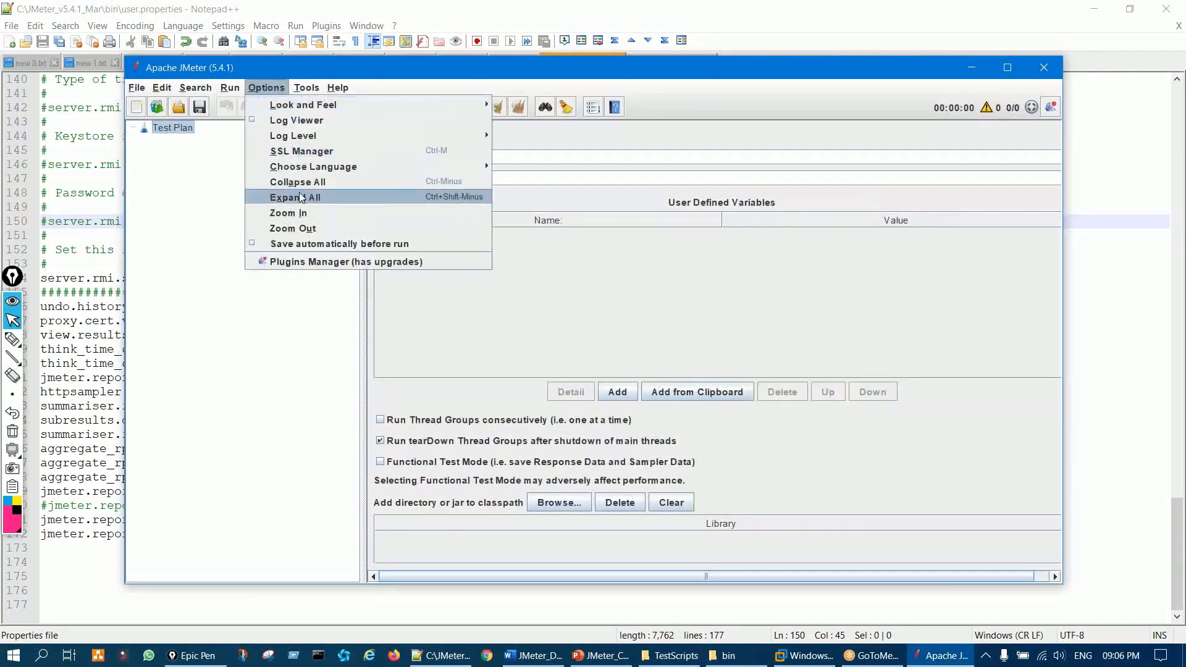
{"action": "left_click", "coordinate": [291, 213]}
{"action": "double_click", "coordinate": [384, 74]}
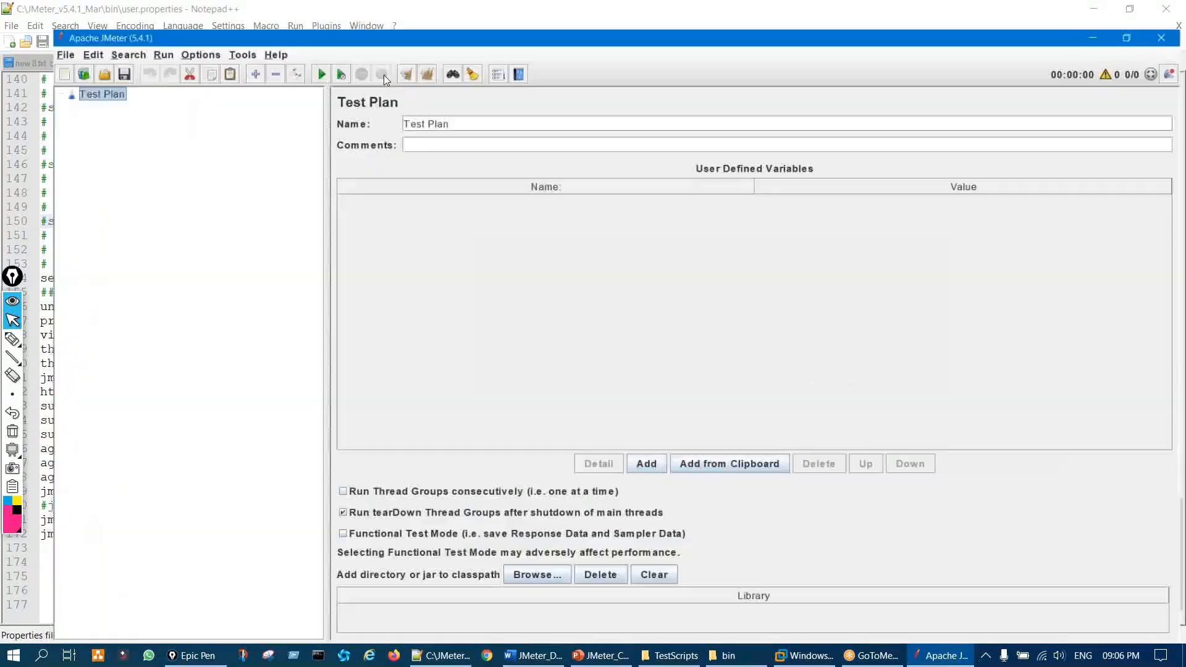
Step: Reopen the recent test plan JPS01_ProductBooking_Final.jmx and expand its Thread Group and Simple Controller
{"action": "left_click", "coordinate": [18, 30]}
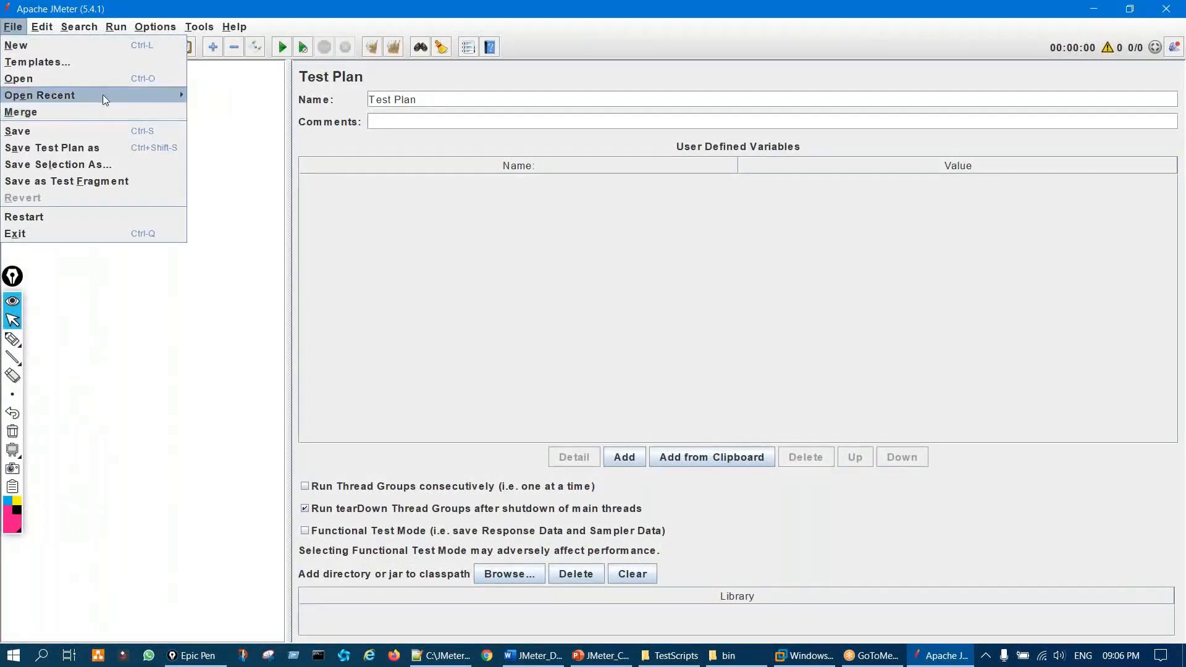
{"action": "mouse_move", "coordinate": [154, 100]}
{"action": "left_click", "coordinate": [205, 95]}
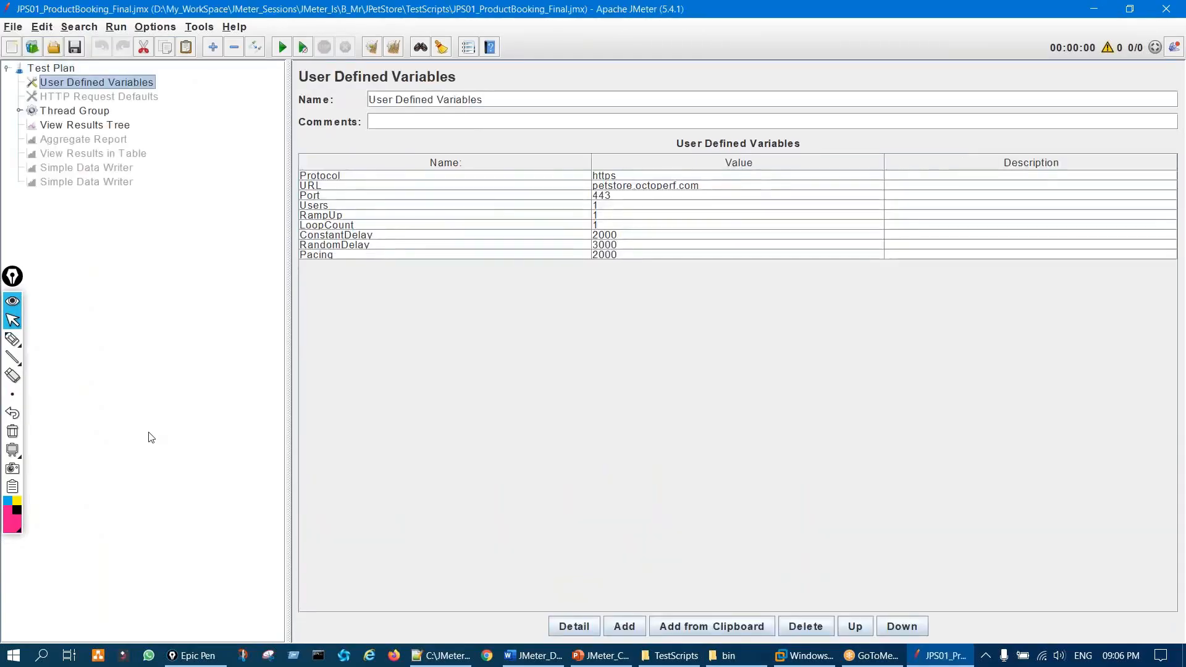
{"action": "left_click", "coordinate": [19, 111]}
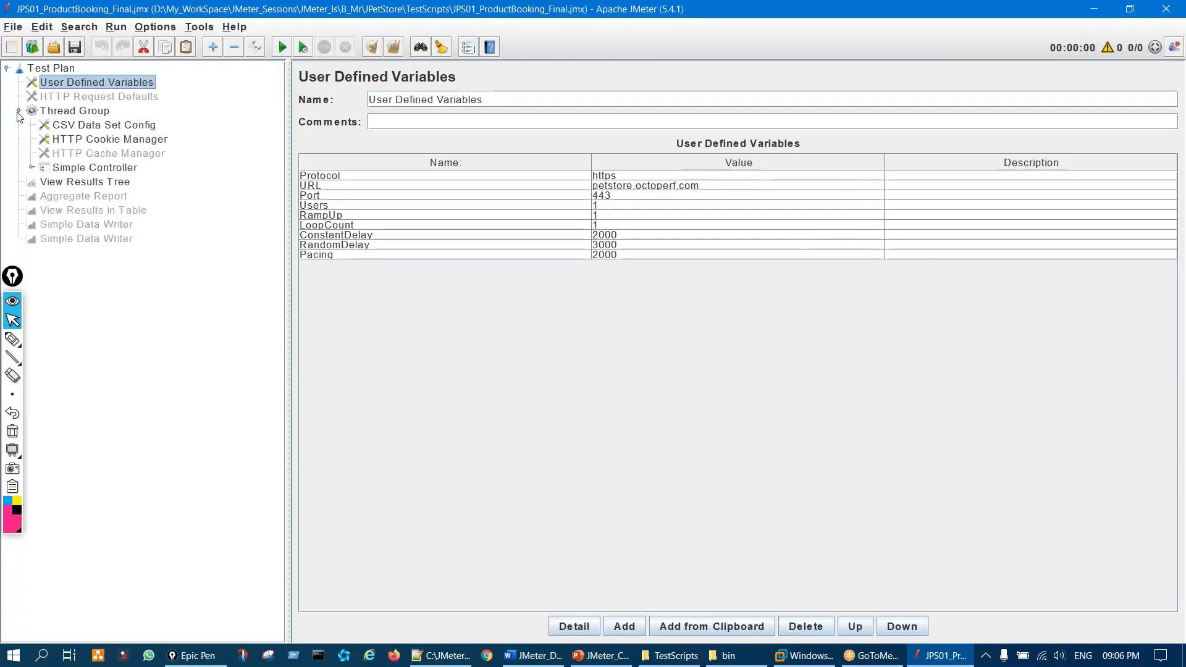
{"action": "left_click", "coordinate": [32, 168]}
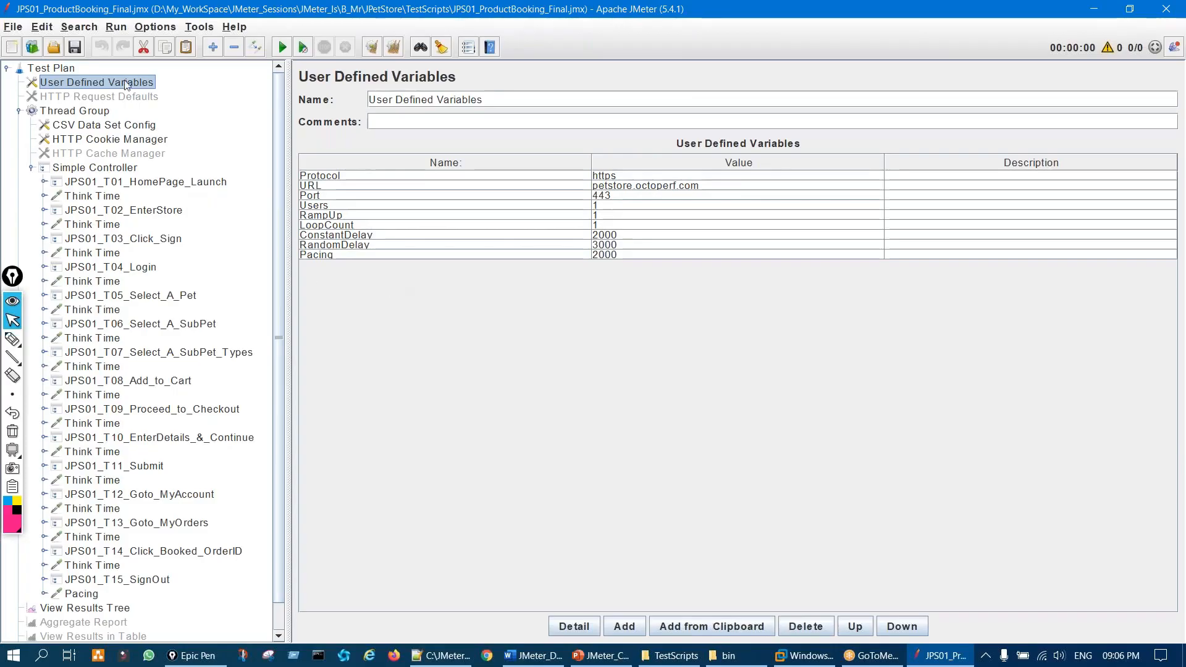
Step: Check the hosts offered for Remote Start against remote_hosts in user.properties in Notepad++, underline the first address and clear the ink
{"action": "left_click", "coordinate": [116, 27]}
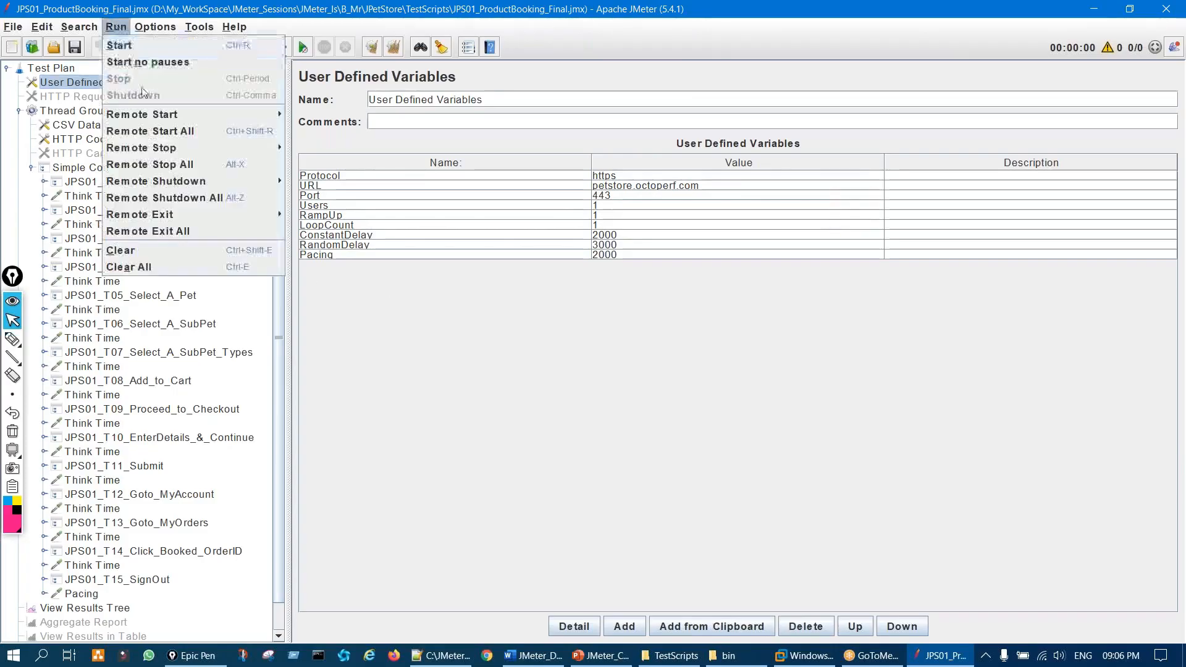
{"action": "mouse_move", "coordinate": [163, 113]}
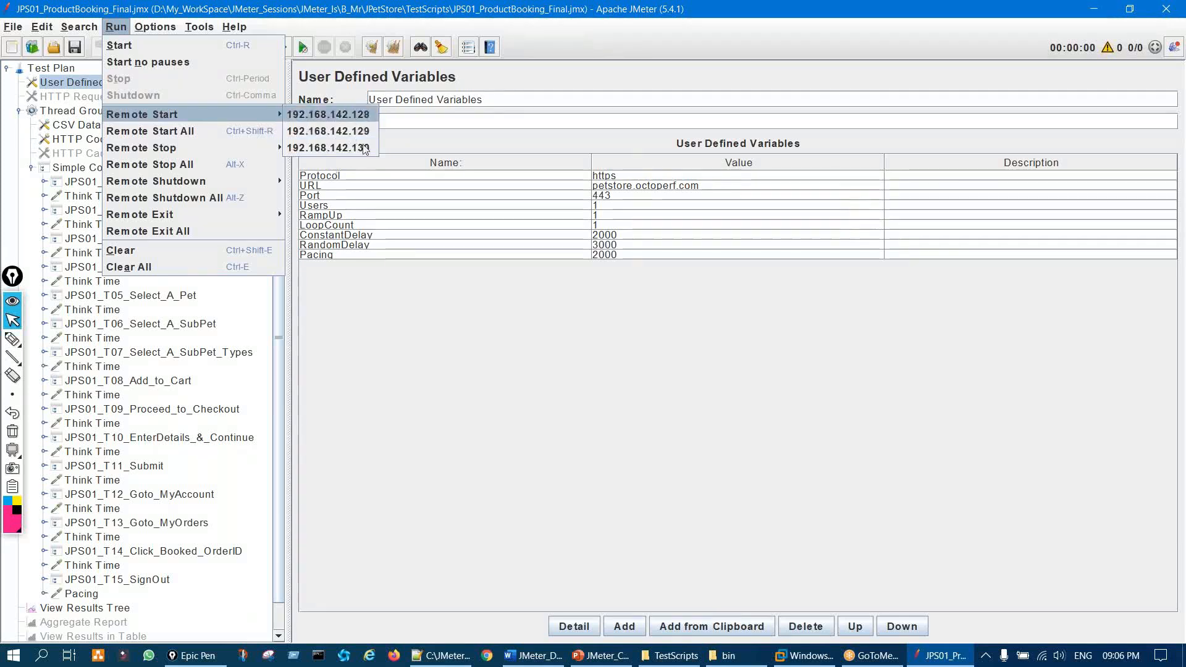
{"action": "left_click", "coordinate": [441, 655]}
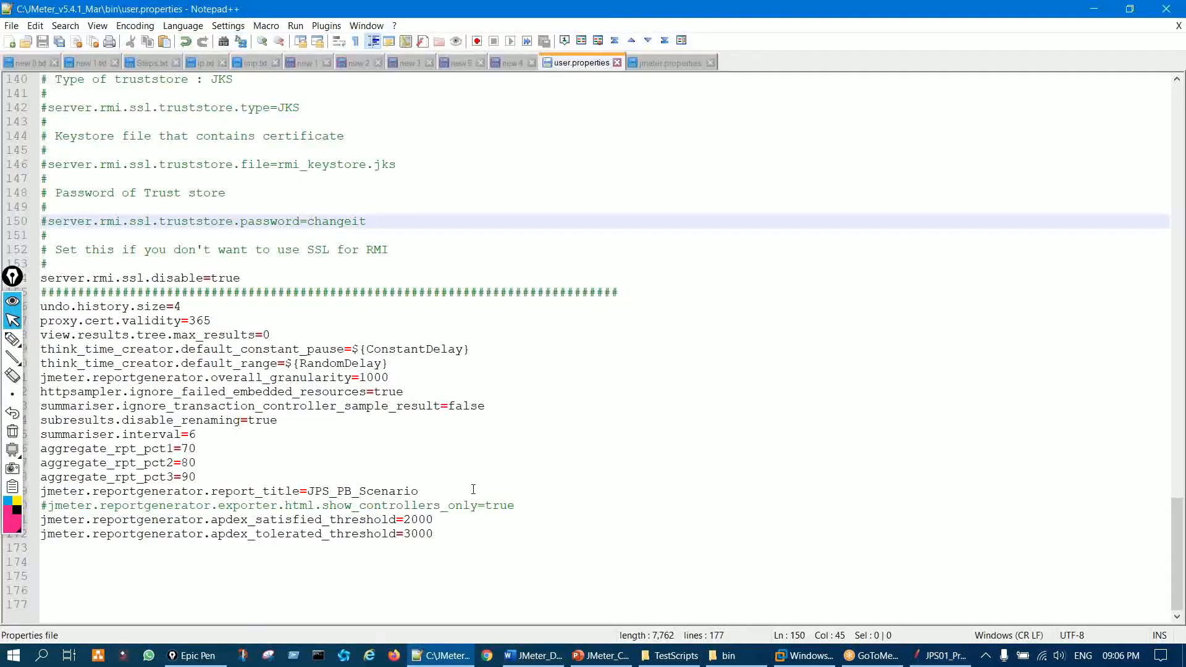
{"action": "scroll", "coordinate": [473, 489], "scroll_direction": "up", "scroll_amount": 12}
{"action": "left_click", "coordinate": [12, 338]}
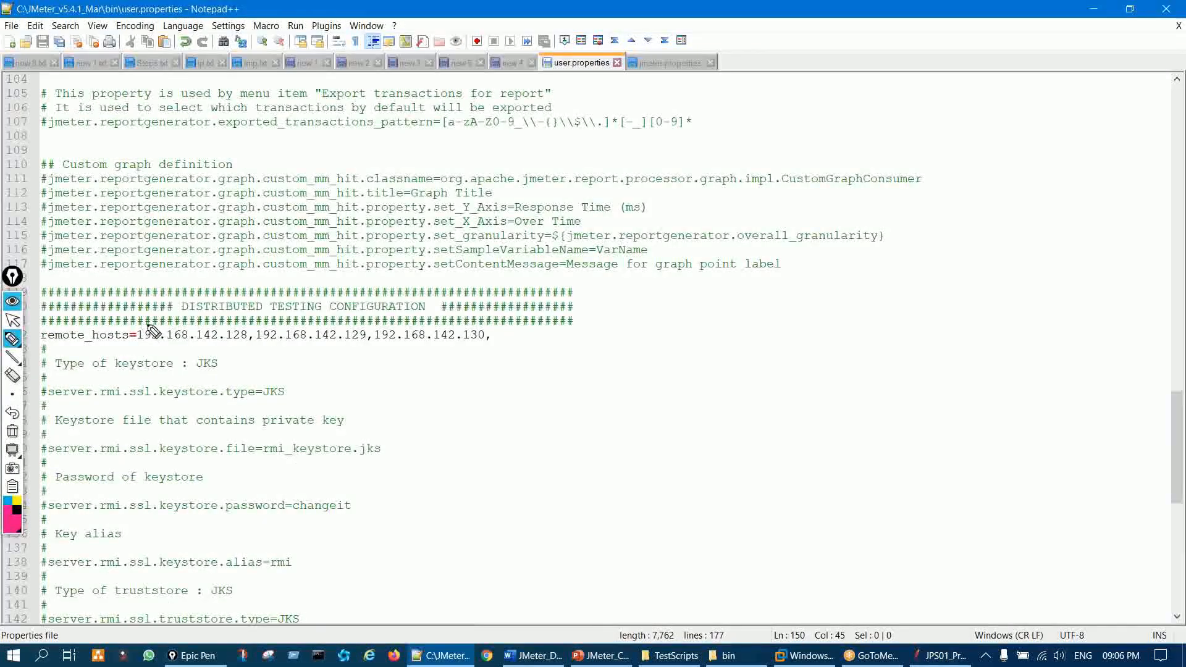
{"action": "mouse_move", "coordinate": [158, 321]}
{"action": "left_mouse_down"}
{"action": "mouse_move", "coordinate": [198, 362]}
{"action": "mouse_move", "coordinate": [438, 365]}
{"action": "mouse_move", "coordinate": [244, 316]}
{"action": "left_mouse_up"}
{"action": "key", "text": "ctrl+shift+7"}
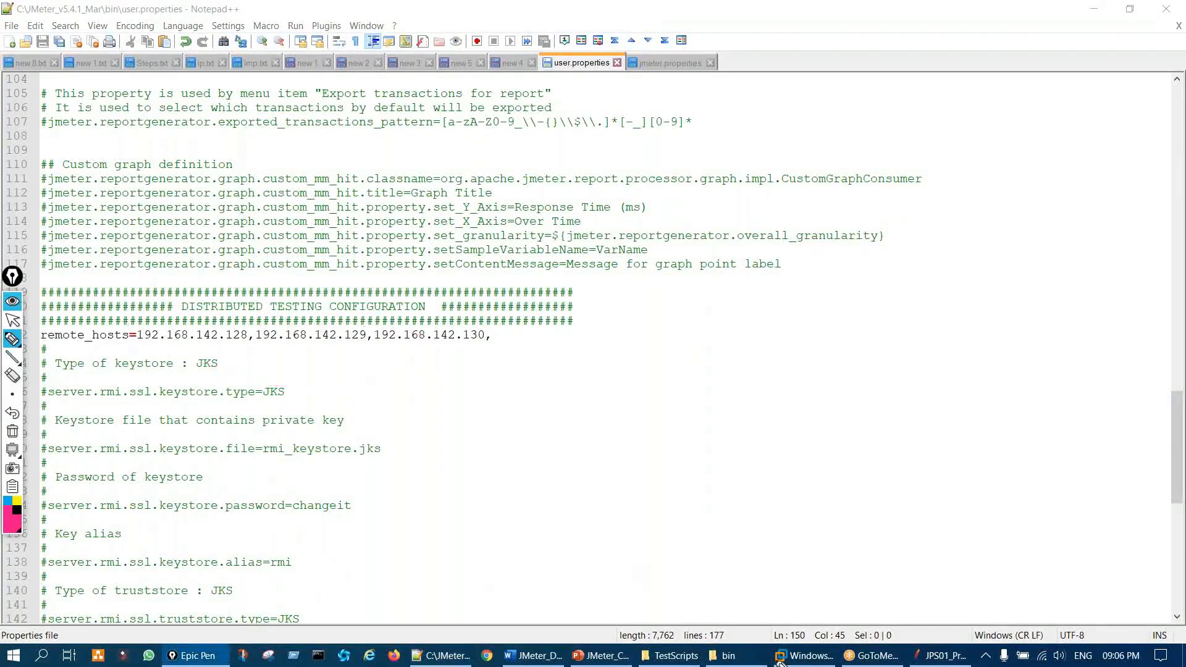
Step: Return to JMeter, move its taskbar entry ahead of the TestScripts folder, and view the remote run commands
{"action": "key", "text": "ctrl+shift+2"}
{"action": "left_click", "coordinate": [957, 658]}
{"action": "left_click_drag", "start_coordinate": [955, 657], "coordinate": [670, 655]}
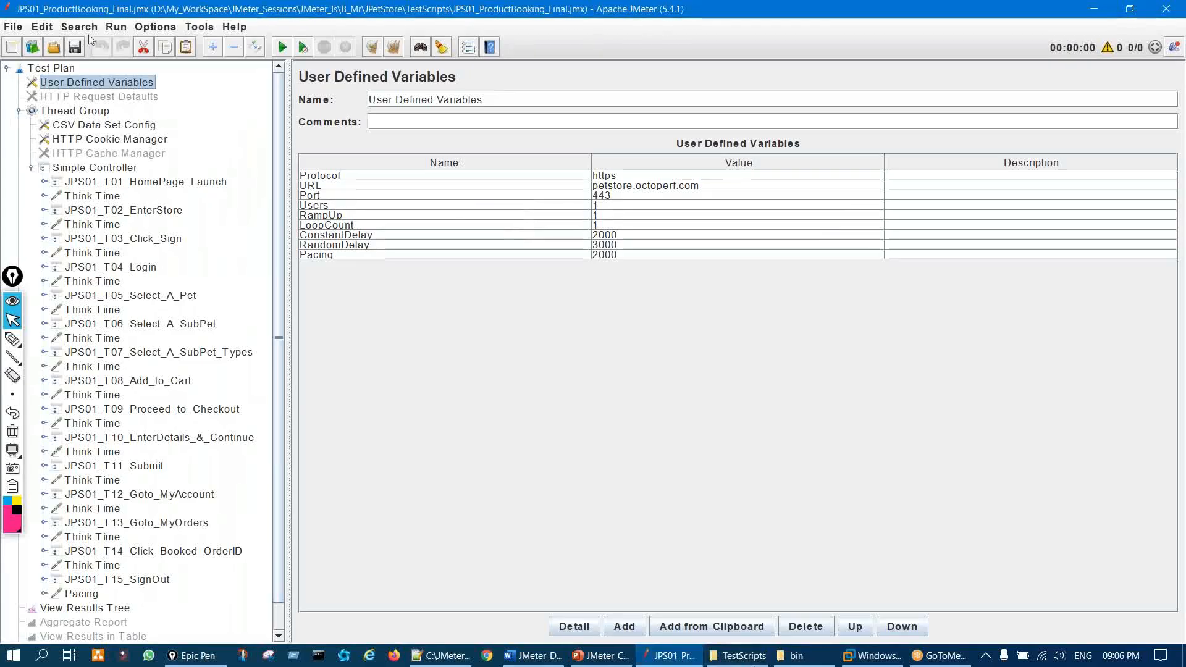
{"action": "left_click", "coordinate": [116, 27]}
{"action": "mouse_move", "coordinate": [183, 114]}
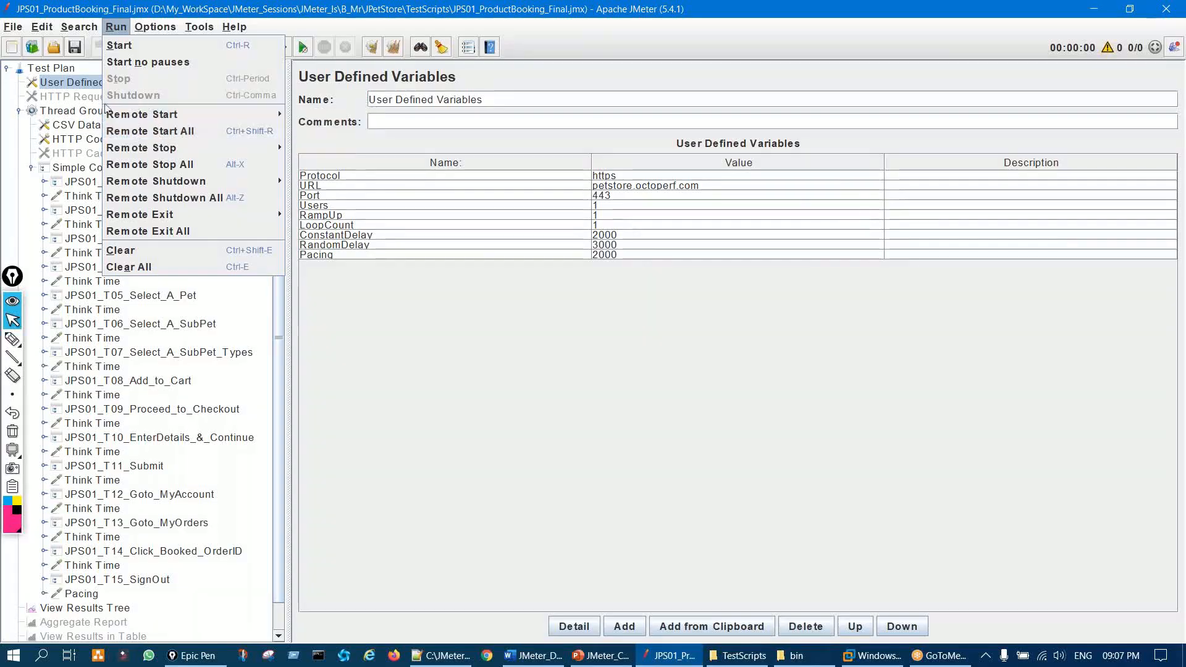
{"action": "left_click", "coordinate": [457, 408]}
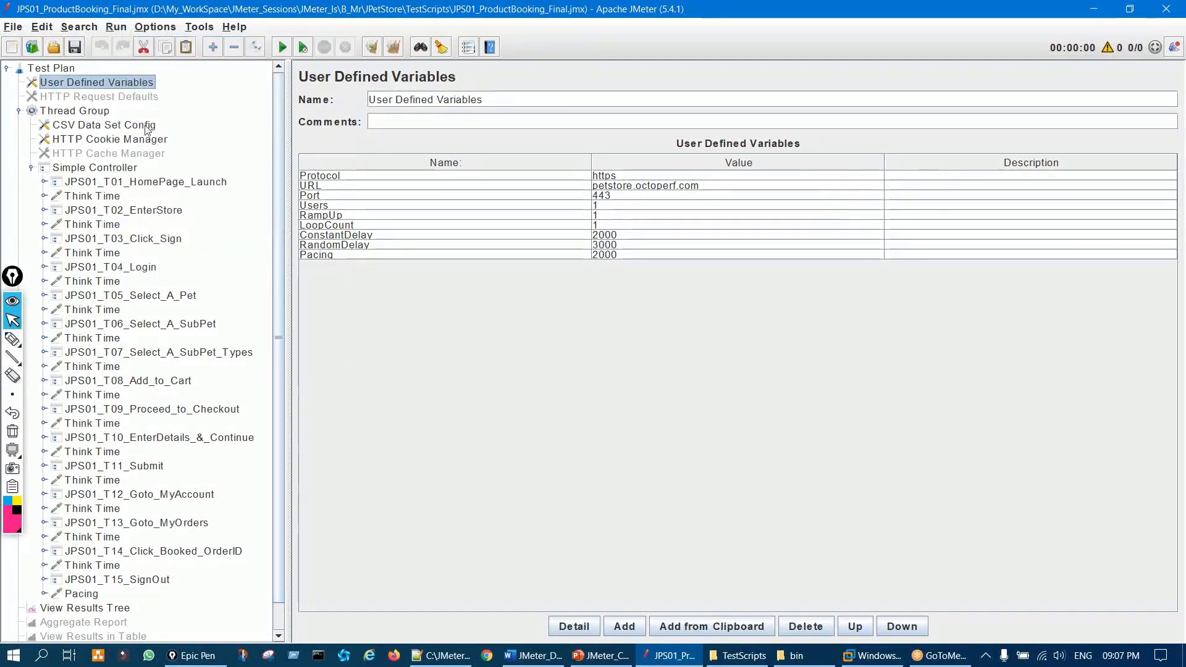
Step: Check the Thread Group settings, set the Users variable to 5 in User Defined Variables, and save the test plan
{"action": "left_click", "coordinate": [74, 111]}
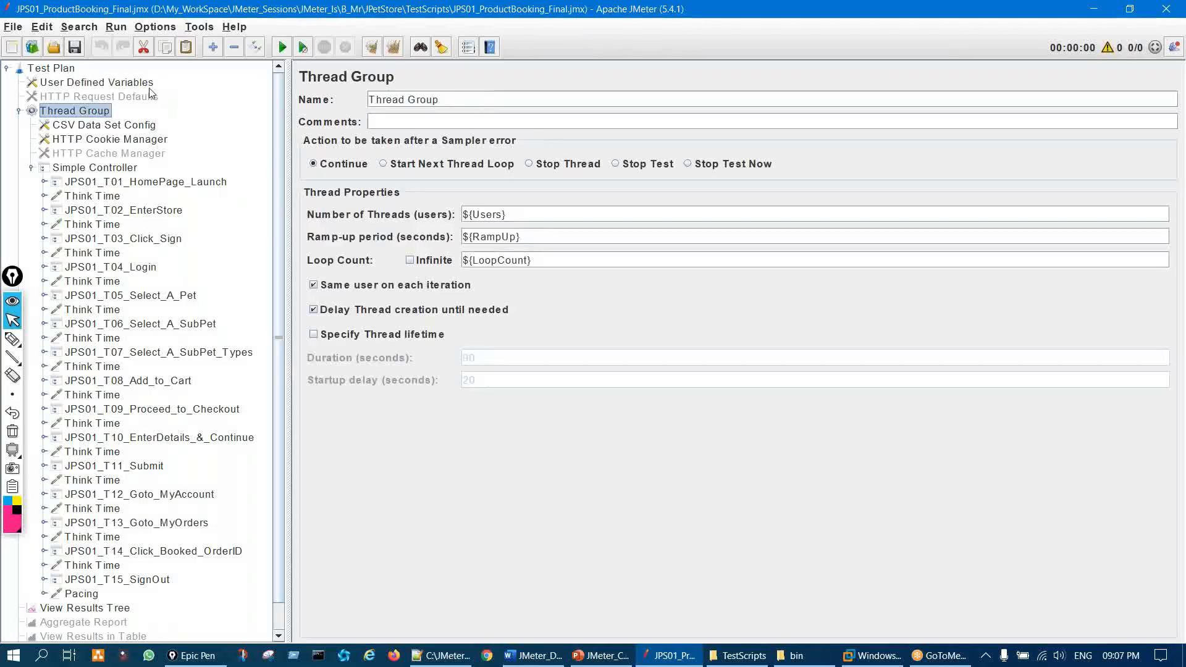
{"action": "left_click", "coordinate": [148, 83]}
{"action": "left_click", "coordinate": [598, 208]}
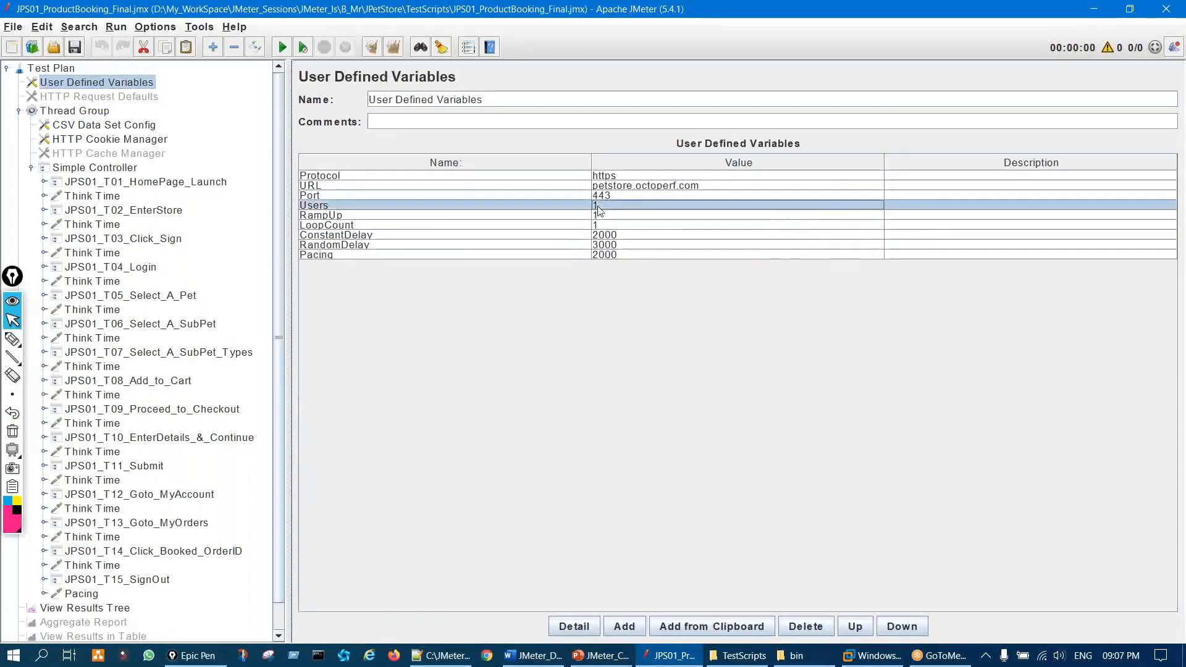
{"action": "double_click", "coordinate": [597, 208]}
{"action": "key", "text": "BackSpace"}
{"action": "type", "text": "5"}
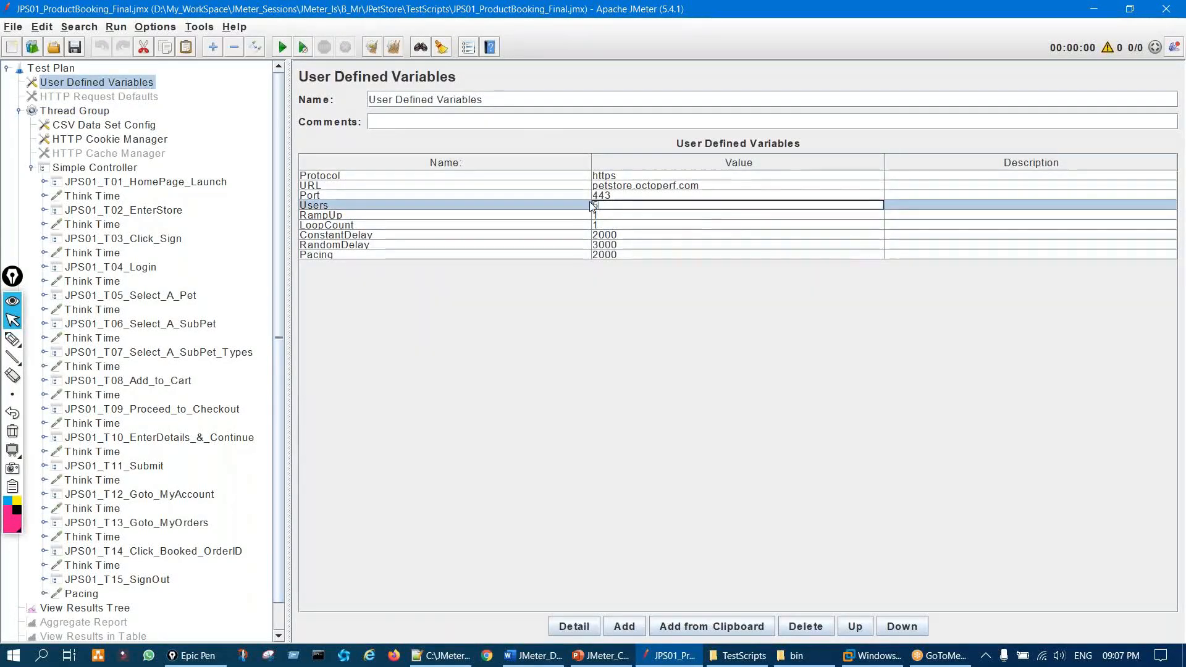
{"action": "left_click", "coordinate": [75, 48]}
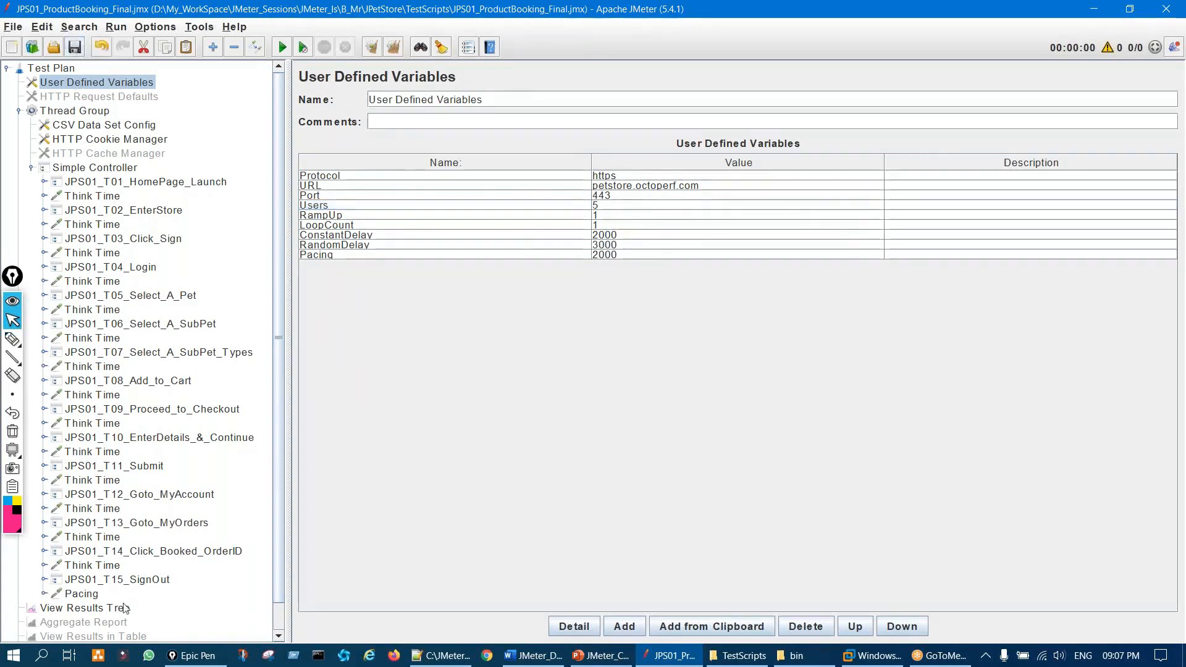
Step: Open View Results Tree, circle its empty results pane with the pen, and clear the ink
{"action": "left_click", "coordinate": [124, 609]}
{"action": "key", "text": "ctrl+shift+2"}
{"action": "left_click_drag", "start_coordinate": [339, 301], "coordinate": [365, 315]}
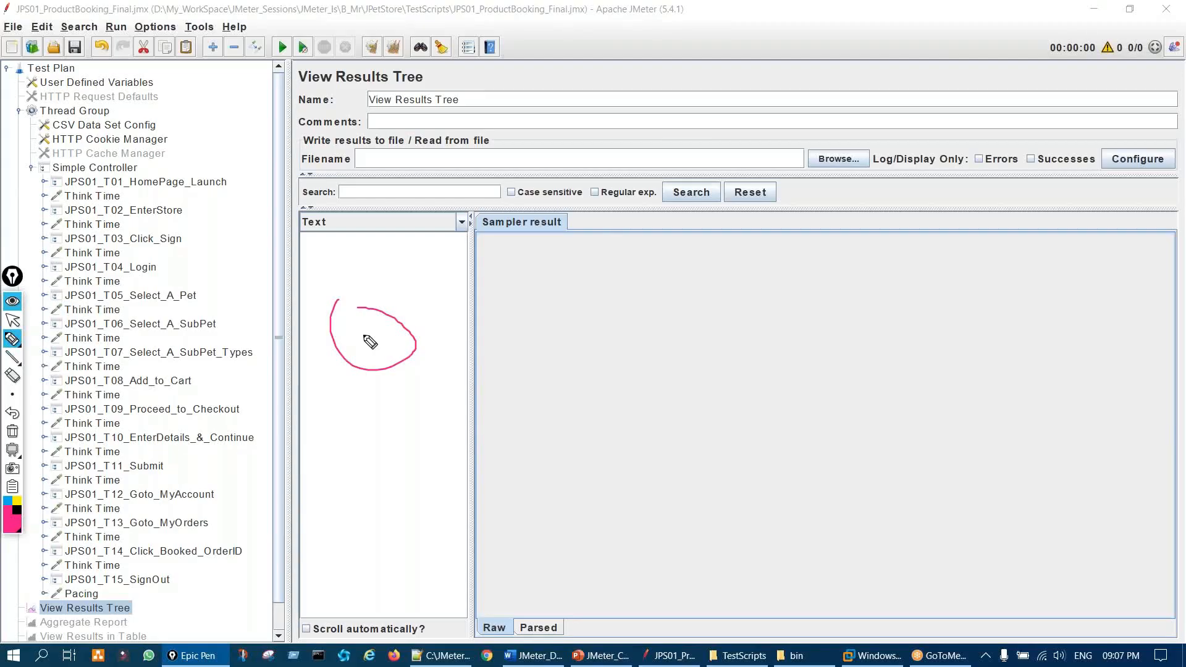
{"action": "key", "text": "Escape"}
{"action": "scroll", "coordinate": [170, 368], "scroll_direction": "down", "scroll_amount": 1}
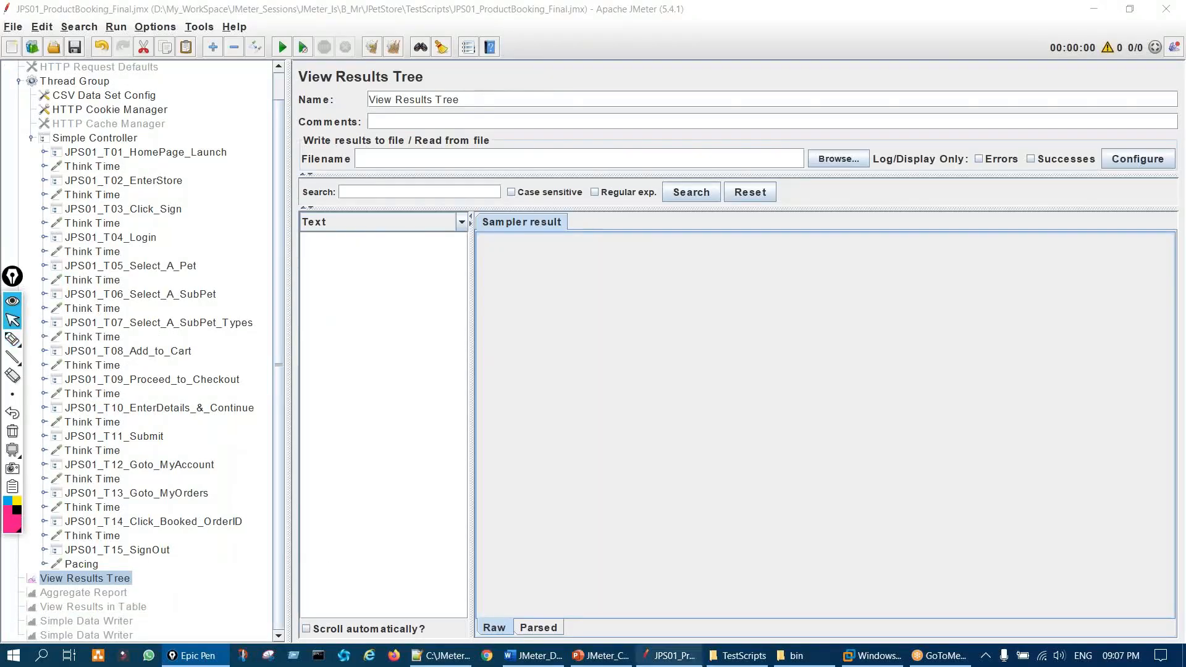
Step: Switch to the TestScripts folder and mark the file sizes of JPS01_ProductBooking_WorkingOn.jmx and JPS01_ProductBooking_Final.jmx for comparison
{"action": "left_click", "coordinate": [739, 656]}
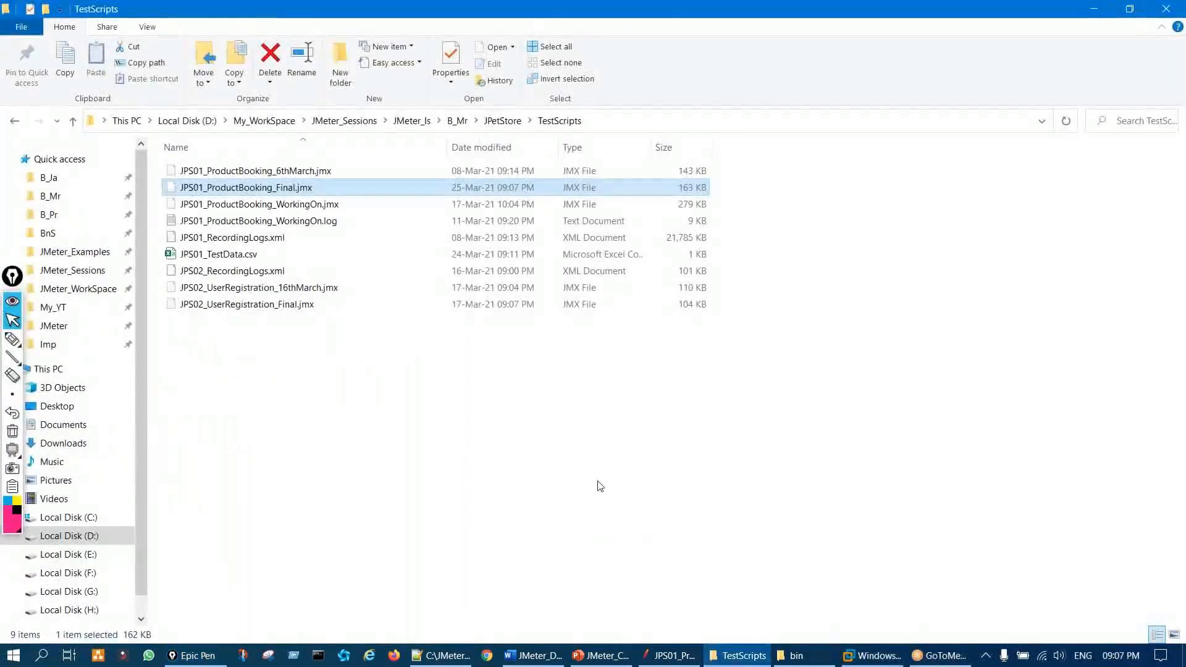
{"action": "key", "text": "ctrl+shift+3"}
{"action": "mouse_move", "coordinate": [678, 177]}
{"action": "left_mouse_down"}
{"action": "mouse_move", "coordinate": [706, 179]}
{"action": "mouse_move", "coordinate": [689, 178]}
{"action": "left_mouse_up"}
{"action": "key", "text": "ctrl+shift+7"}
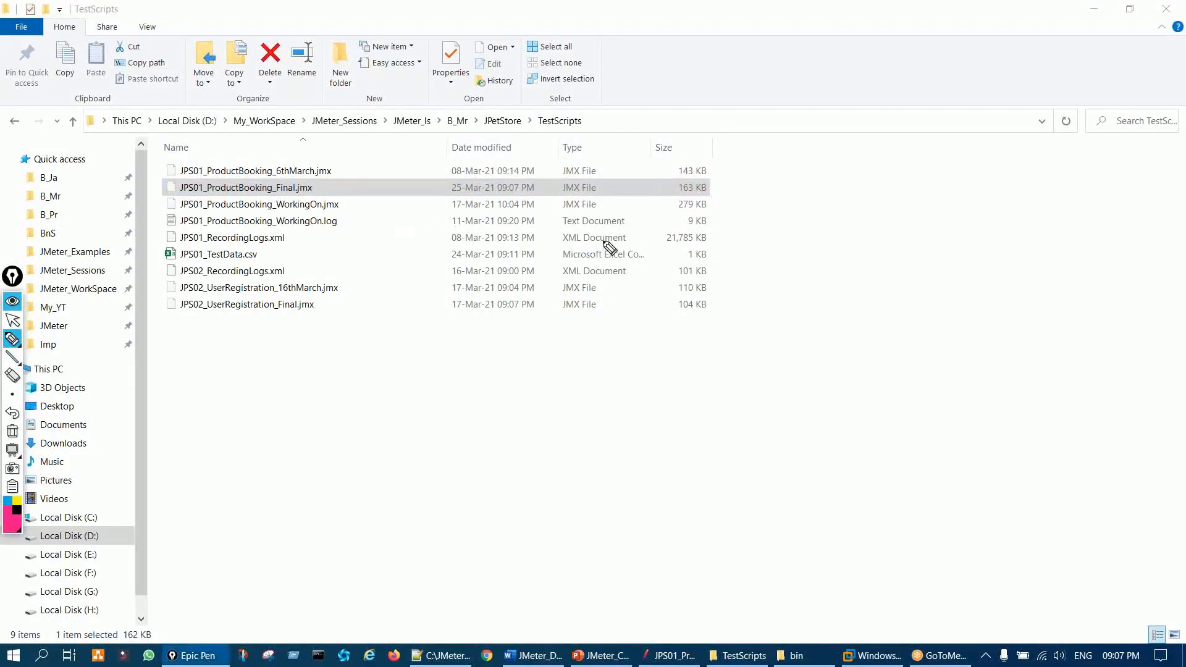
{"action": "left_click_drag", "start_coordinate": [272, 211], "coordinate": [310, 209]}
{"action": "mouse_move", "coordinate": [704, 199]}
{"action": "left_mouse_down"}
{"action": "mouse_move", "coordinate": [675, 206]}
{"action": "mouse_move", "coordinate": [704, 213]}
{"action": "left_mouse_up"}
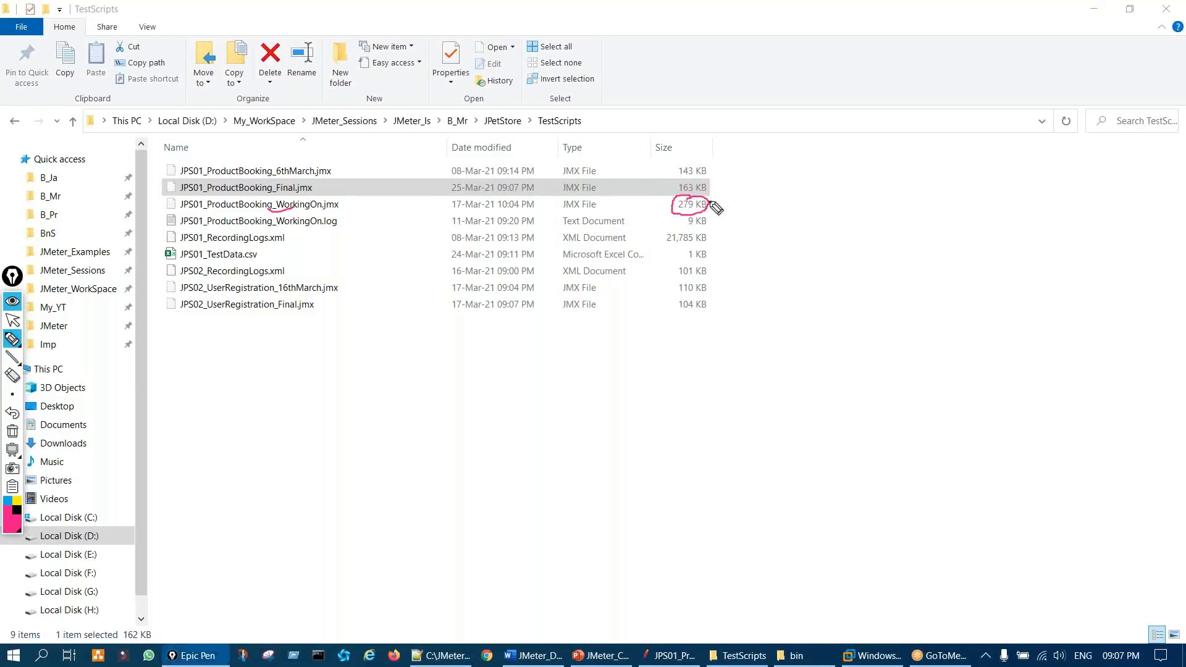
{"action": "mouse_move", "coordinate": [291, 179]}
{"action": "left_mouse_down"}
{"action": "mouse_move", "coordinate": [286, 193]}
{"action": "mouse_move", "coordinate": [292, 184]}
{"action": "left_mouse_up"}
{"action": "mouse_move", "coordinate": [695, 178]}
{"action": "left_mouse_down"}
{"action": "mouse_move", "coordinate": [677, 189]}
{"action": "mouse_move", "coordinate": [698, 184]}
{"action": "left_mouse_up"}
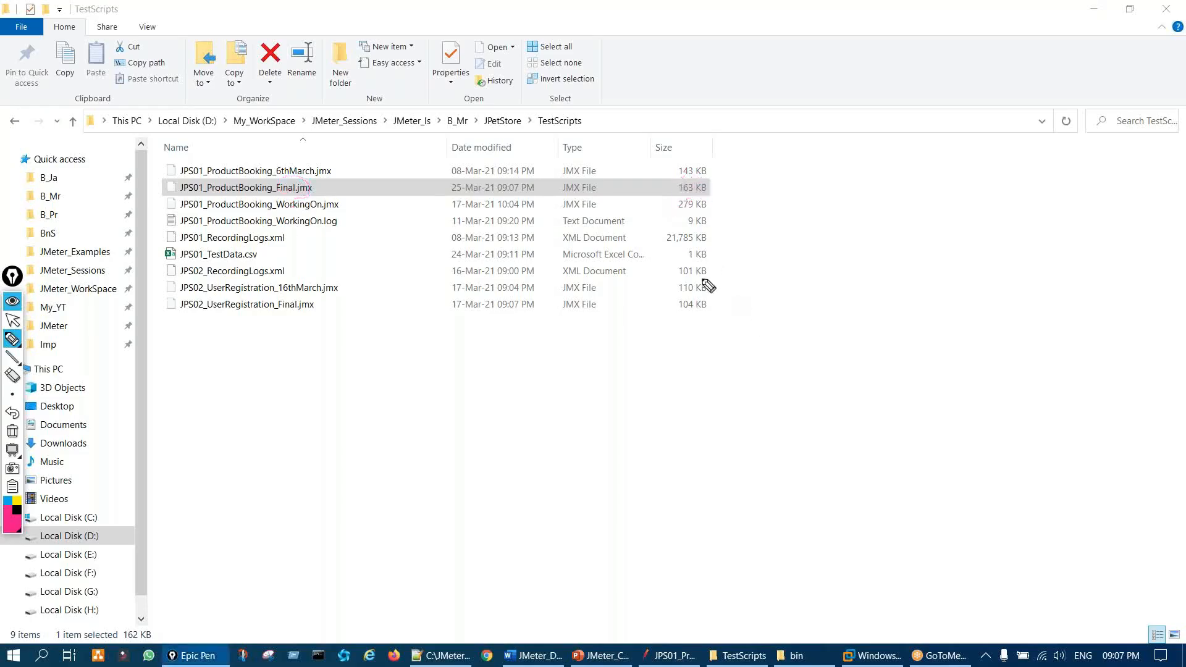
Step: In JMeter, cut the disabled Aggregate Report, View Results in Table and both Simple Data Writer listeners from the test plan
{"action": "left_click", "coordinate": [675, 655]}
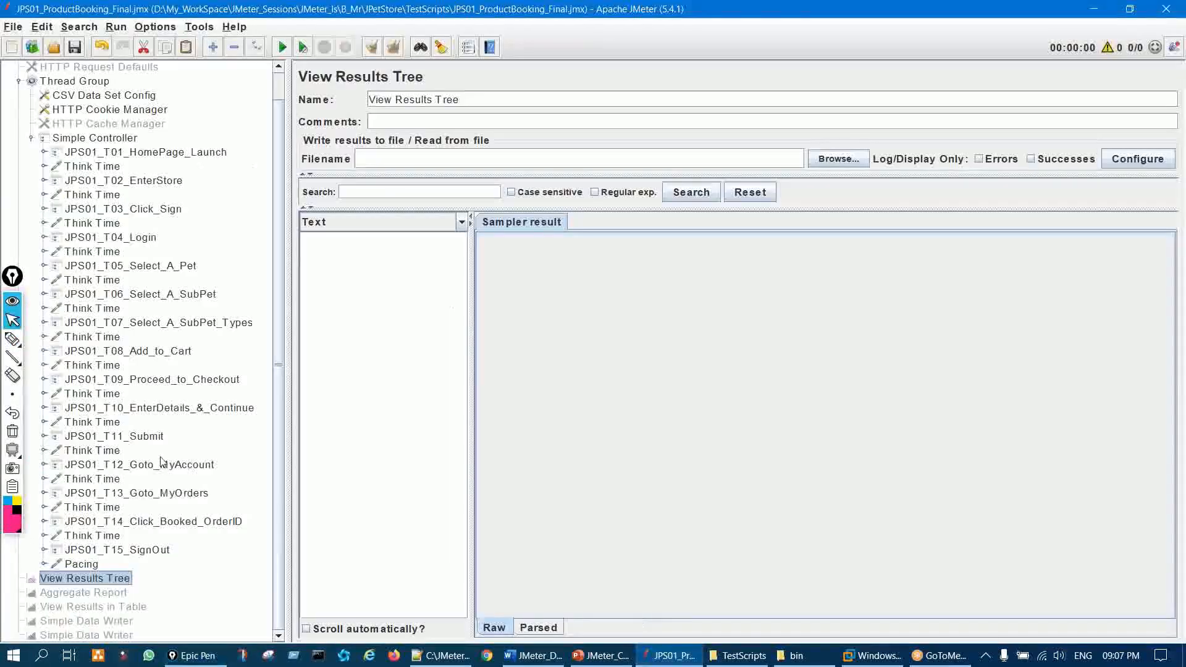
{"action": "left_click", "coordinate": [109, 594]}
{"action": "left_click", "coordinate": [114, 608], "text": "shift"}
{"action": "left_click", "coordinate": [110, 623], "text": "shift"}
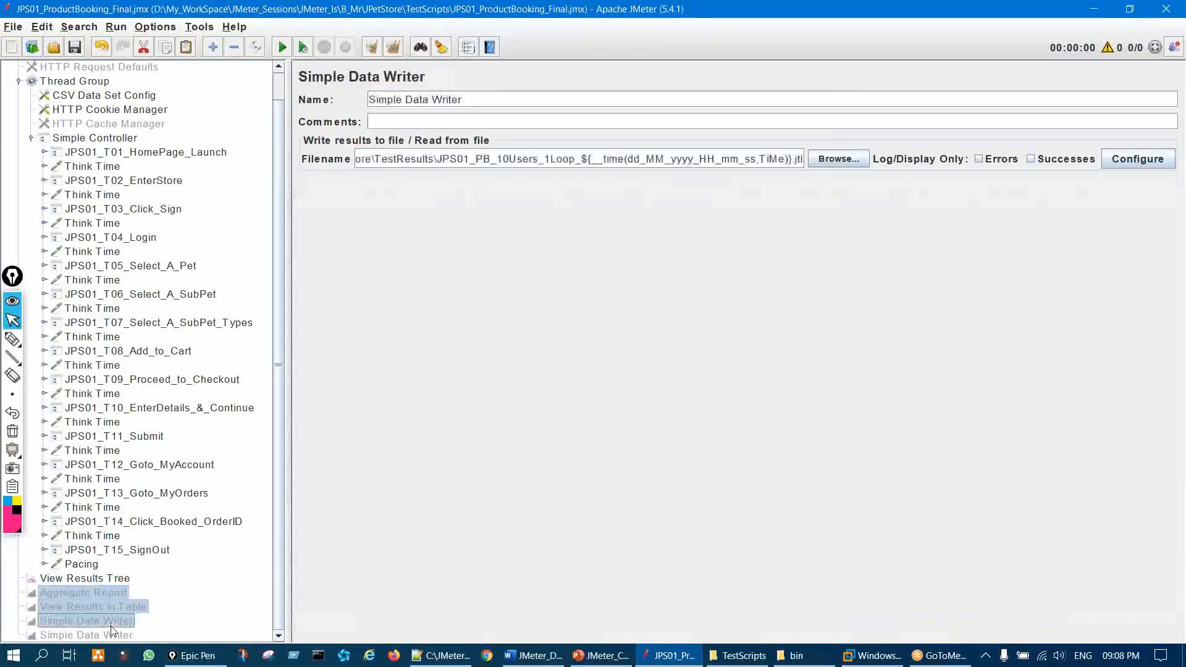
{"action": "left_click", "coordinate": [113, 635], "text": "shift"}
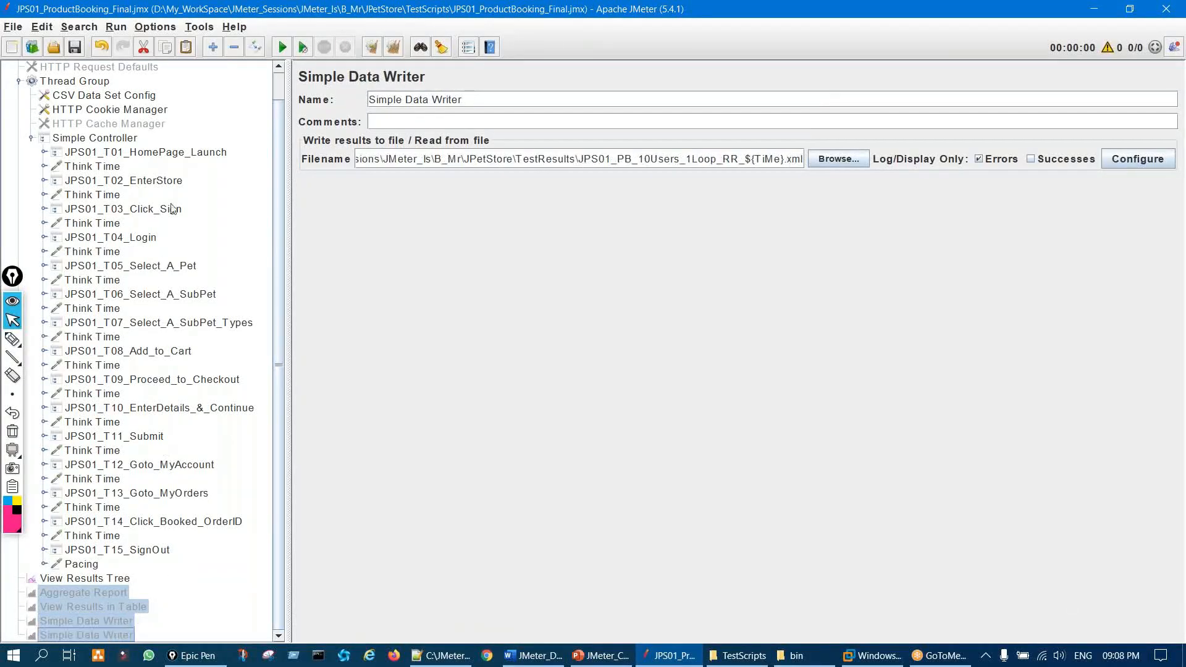
{"action": "left_click", "coordinate": [143, 48]}
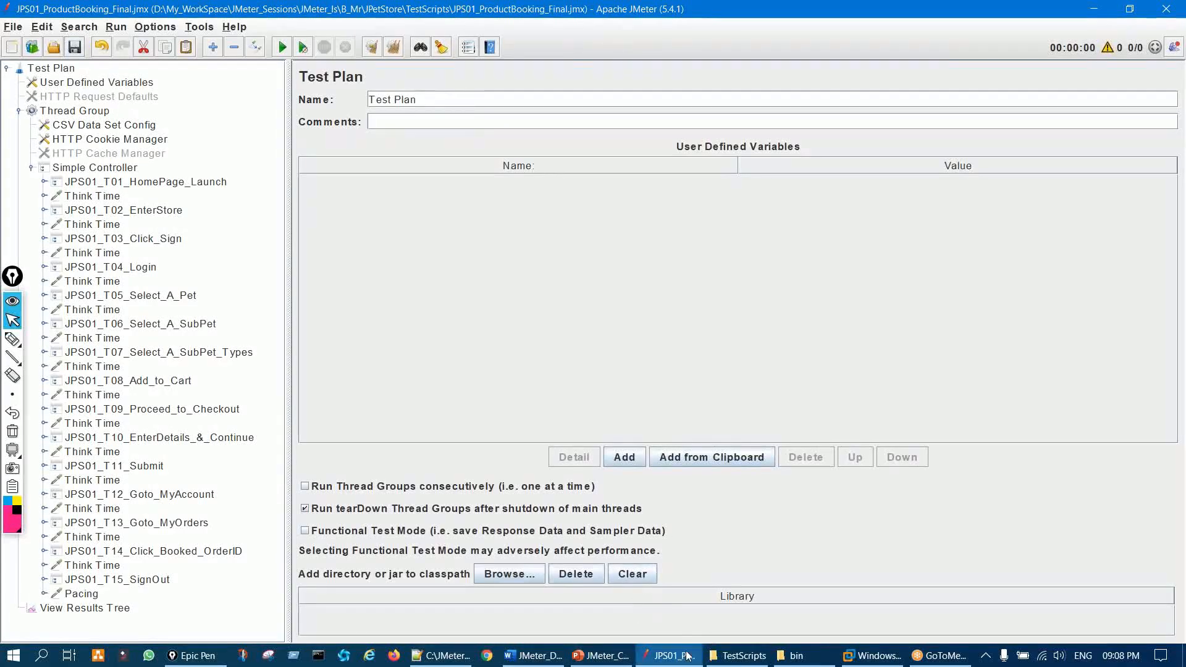
Step: Check the size of JPS01_ProductBooking_Final.jmx in the TestScripts folder, circle it with the pen, and clear the ink
{"action": "left_click", "coordinate": [740, 658]}
{"action": "key", "text": "ctrl+F3"}
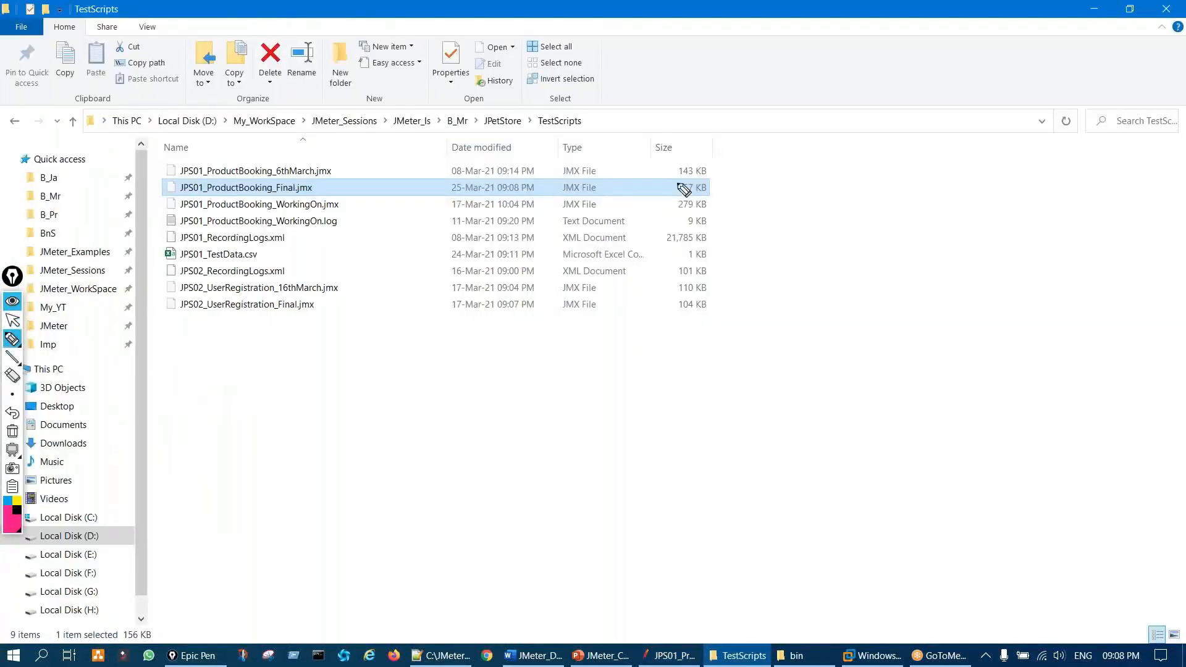
{"action": "mouse_move", "coordinate": [677, 194]}
{"action": "left_mouse_down"}
{"action": "mouse_move", "coordinate": [711, 210]}
{"action": "mouse_move", "coordinate": [710, 177]}
{"action": "mouse_move", "coordinate": [672, 188]}
{"action": "left_mouse_up"}
{"action": "mouse_move", "coordinate": [772, 172]}
{"action": "left_mouse_down"}
{"action": "mouse_move", "coordinate": [720, 182]}
{"action": "mouse_move", "coordinate": [725, 197]}
{"action": "left_mouse_up"}
{"action": "key", "text": "ctrl+shift+7"}
{"action": "key", "text": "ctrl+shift+2"}
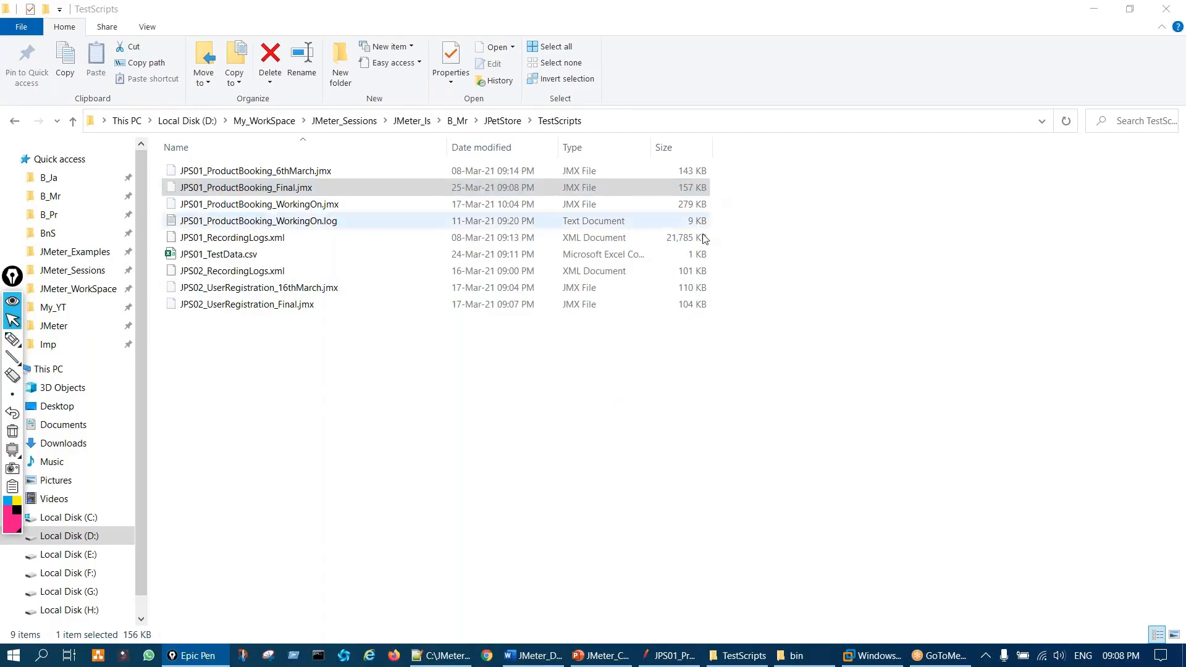
{"action": "left_click", "coordinate": [499, 505]}
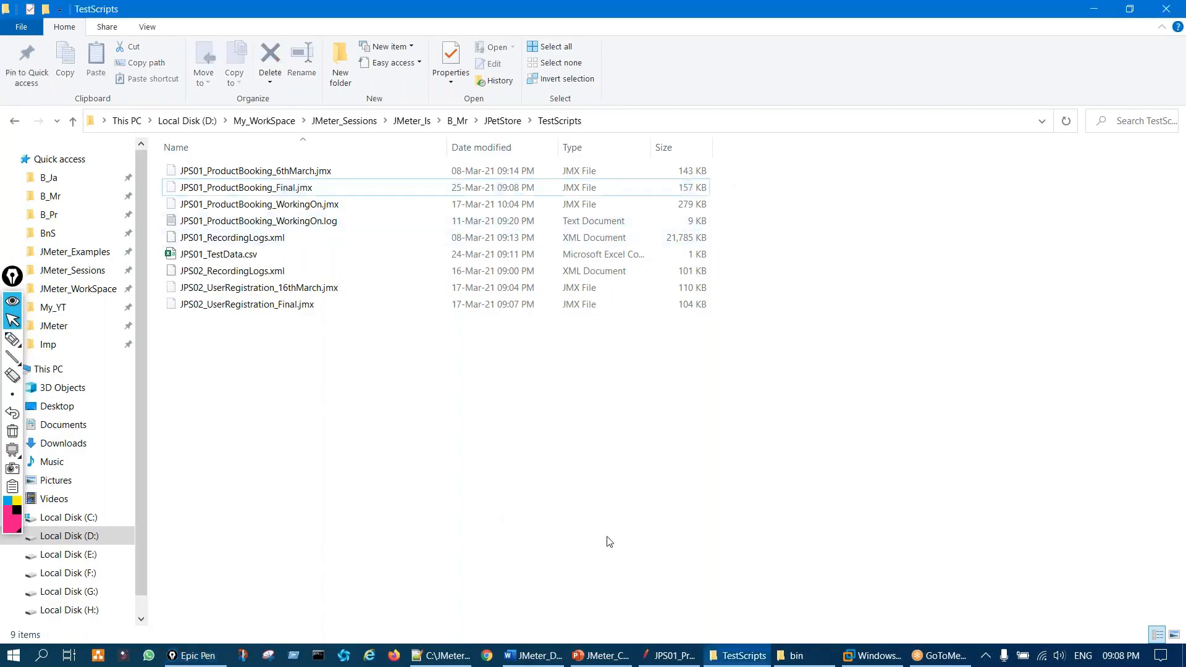
Step: Return to JMeter, start the test remotely on 192.168.142.128, and open View Results Tree
{"action": "left_click", "coordinate": [669, 659]}
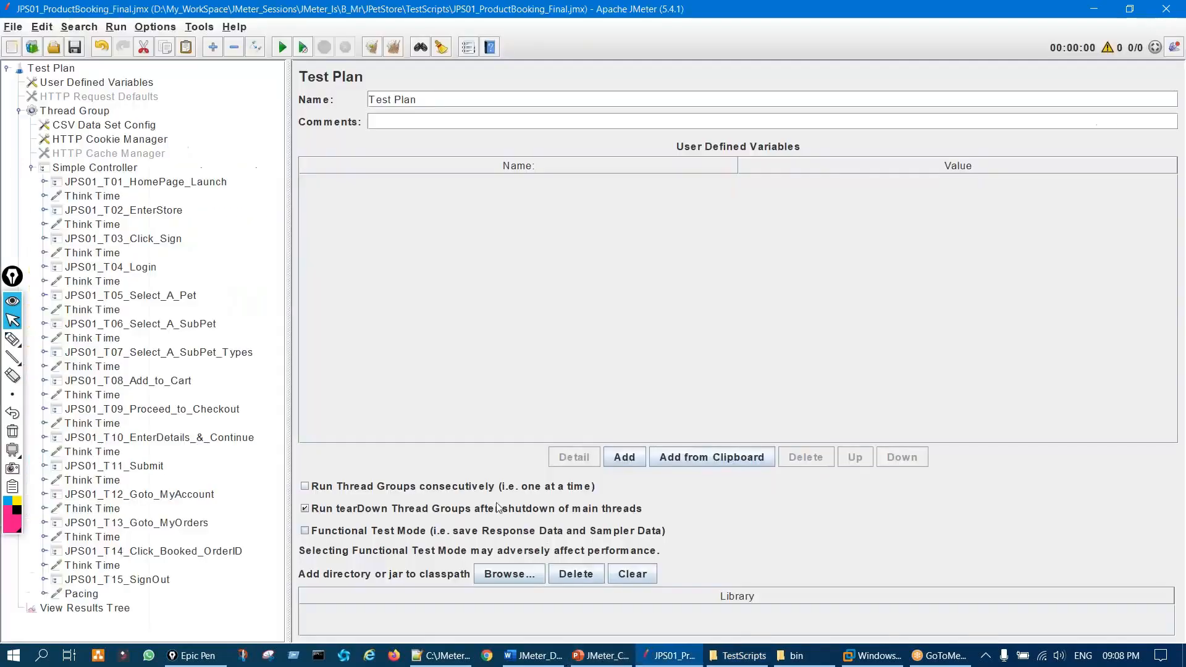
{"action": "left_click", "coordinate": [117, 27]}
{"action": "mouse_move", "coordinate": [213, 119]}
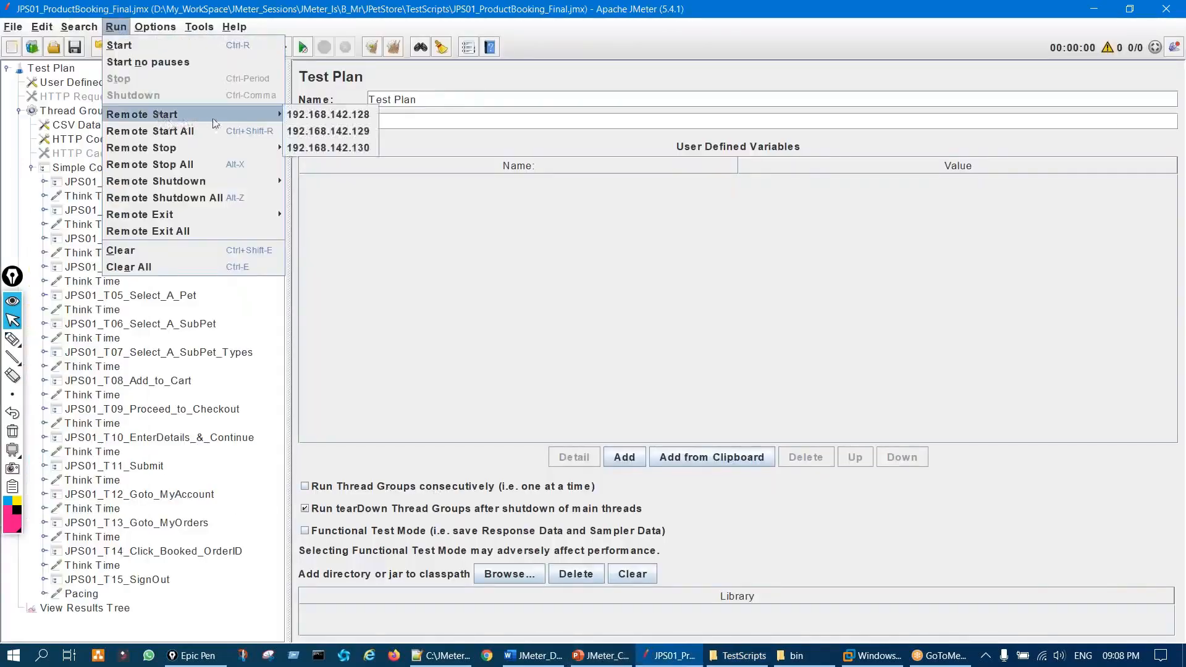
{"action": "left_click", "coordinate": [354, 114]}
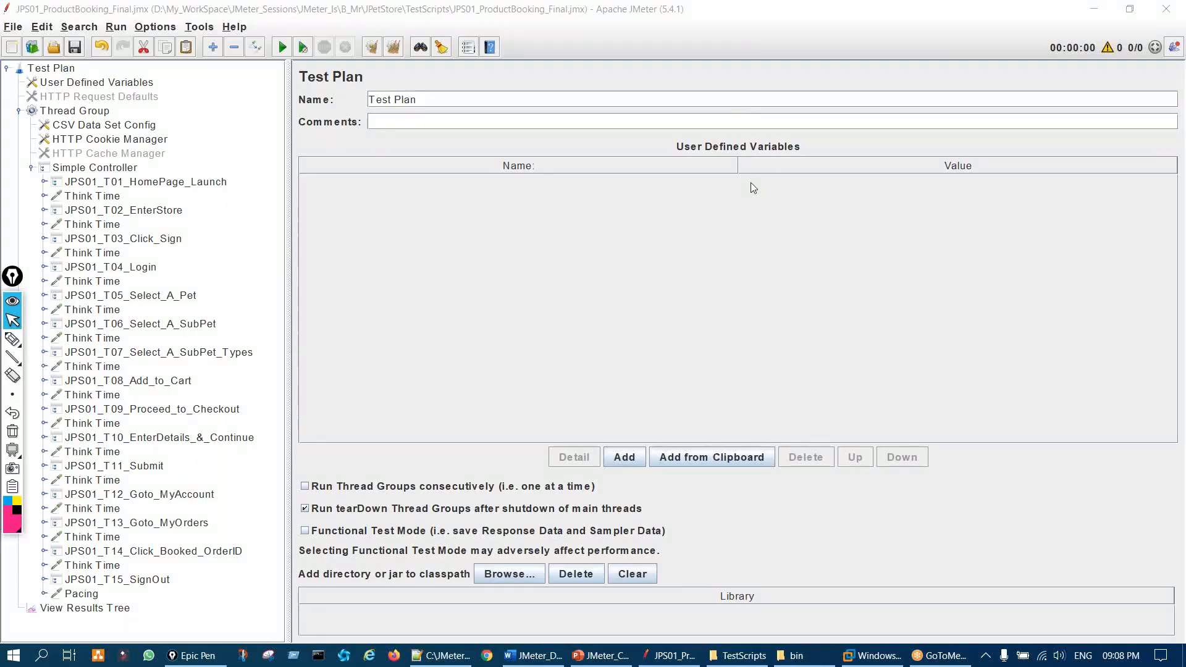
{"action": "left_click", "coordinate": [104, 608]}
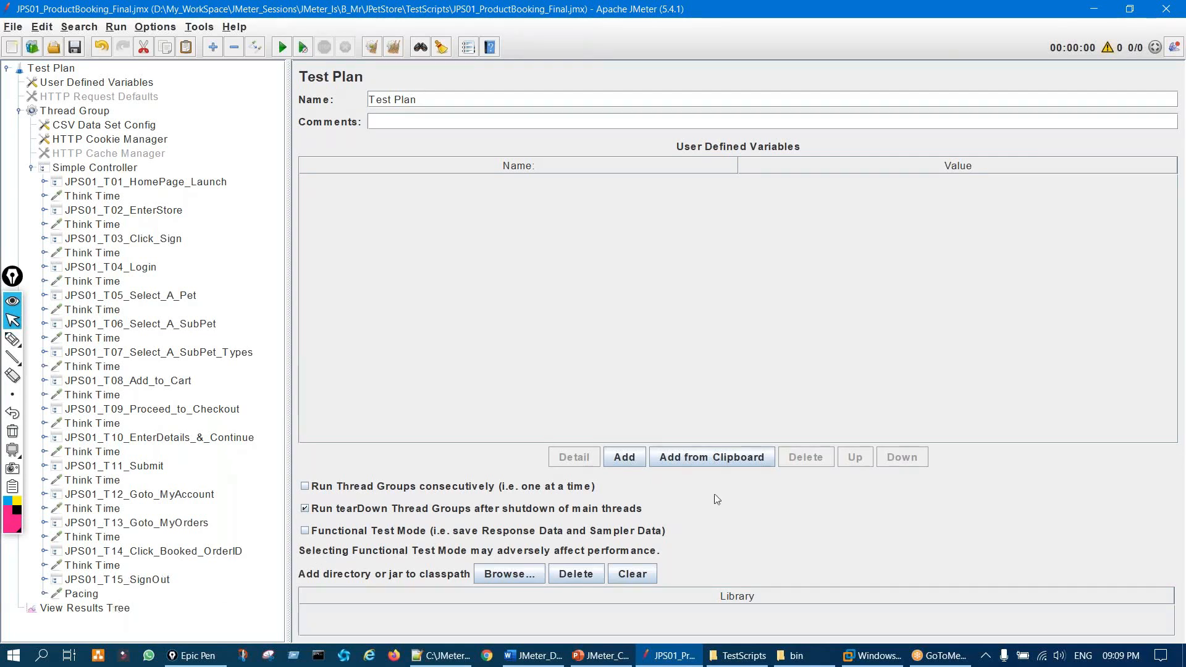
Step: Switch to the Windows 10 virtual machine, release the text selection in the jmeter-server console, and highlight the test start line
{"action": "left_click", "coordinate": [874, 657]}
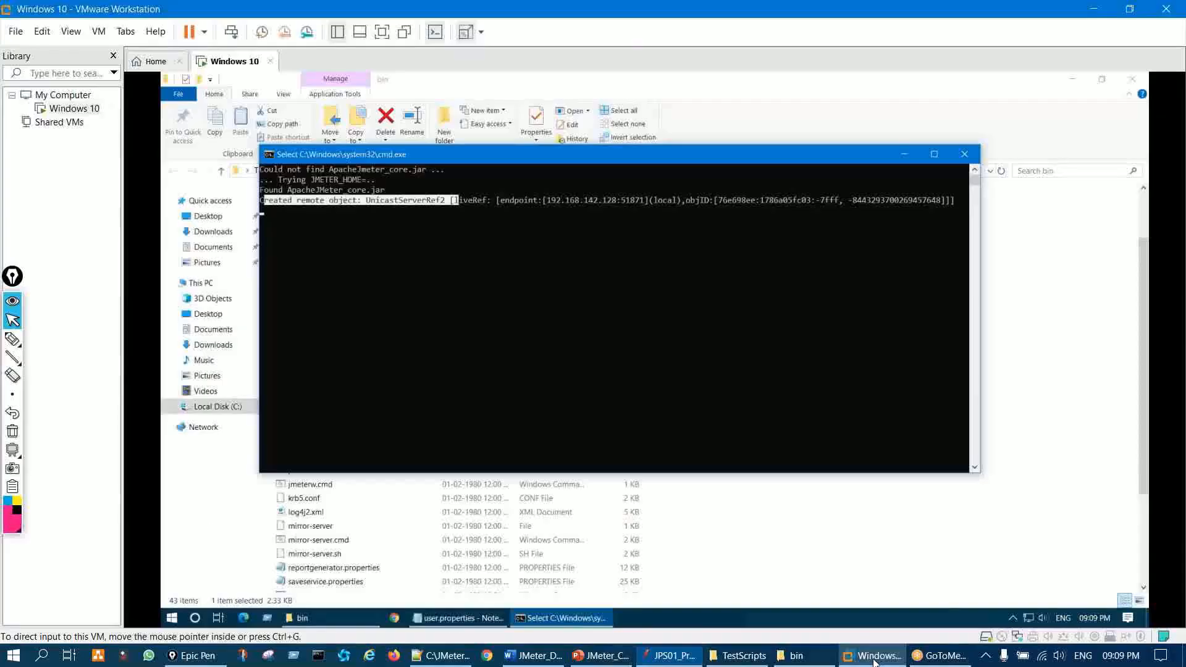
{"action": "left_click", "coordinate": [471, 252]}
{"action": "key", "text": "Return"}
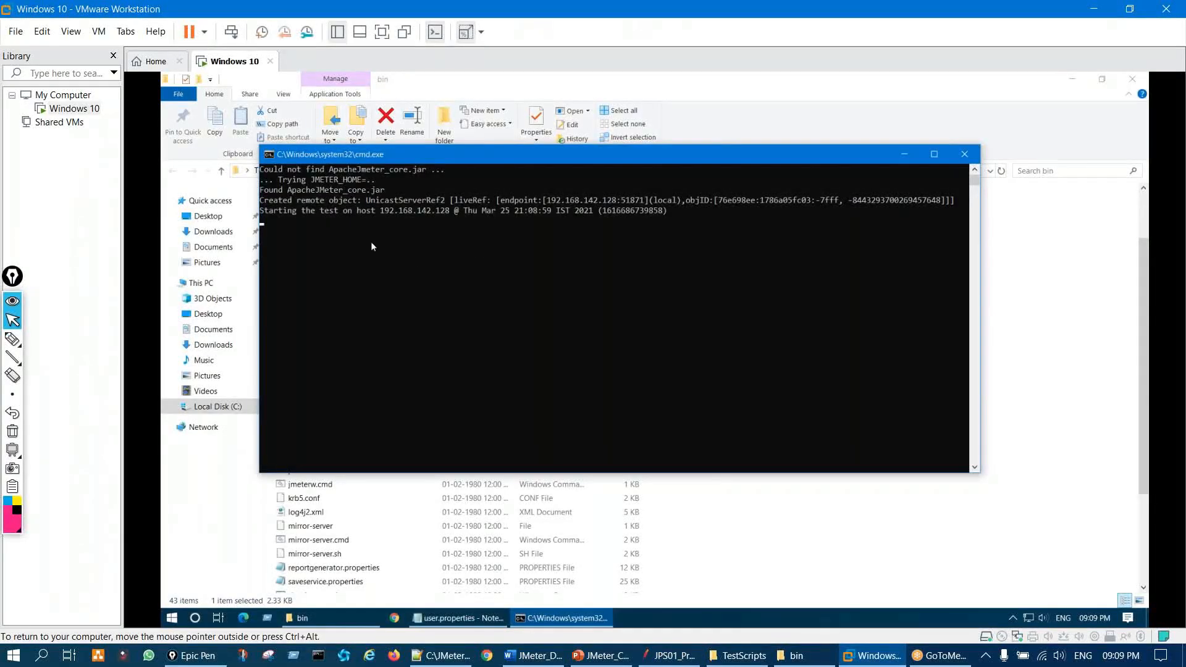
{"action": "left_click_drag", "start_coordinate": [270, 213], "coordinate": [564, 214]}
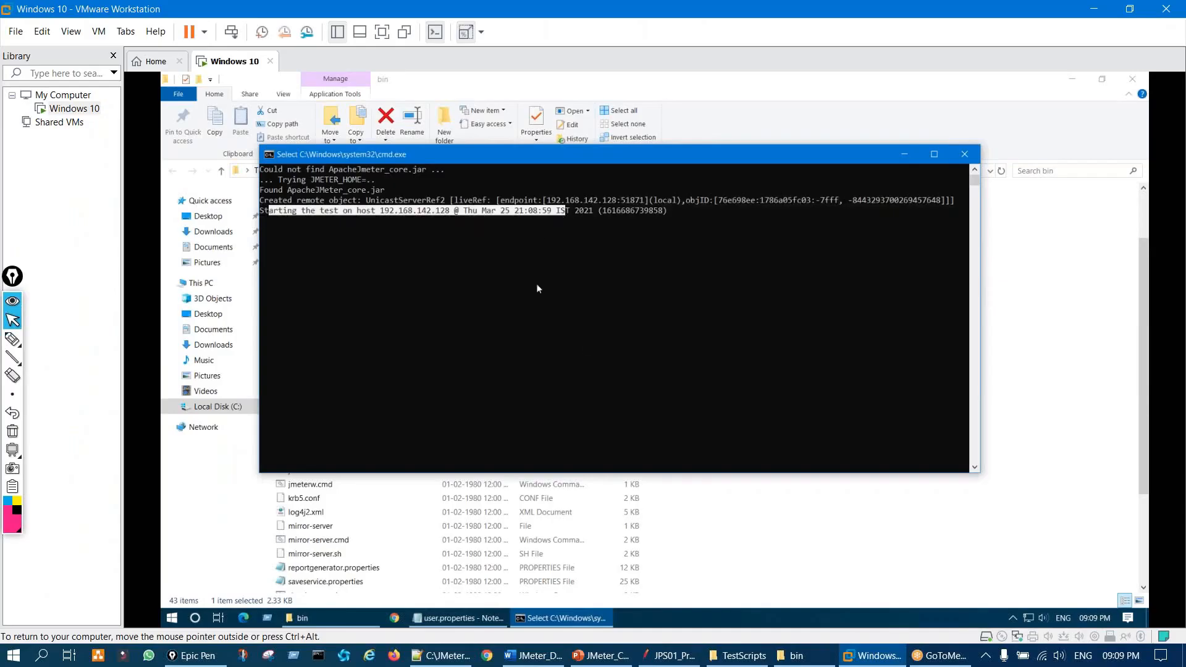
Step: Return to JMeter on the master and circle the elapsed test time with the pen
{"action": "left_click", "coordinate": [670, 656]}
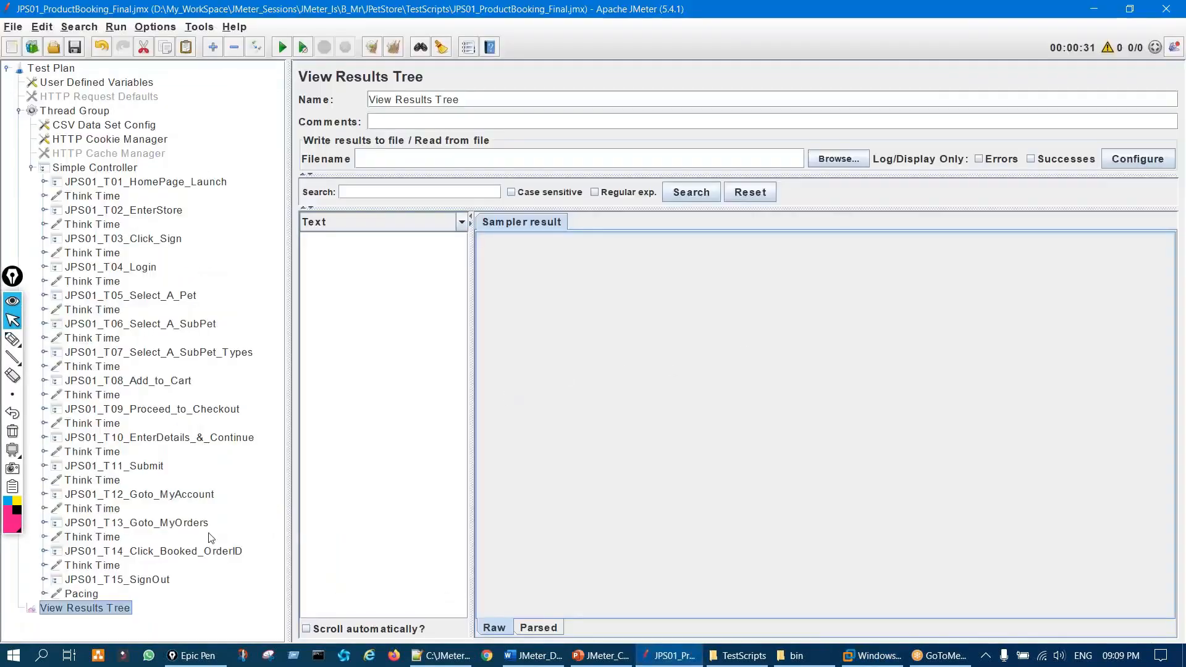
{"action": "key", "text": "ctrl+shift+3"}
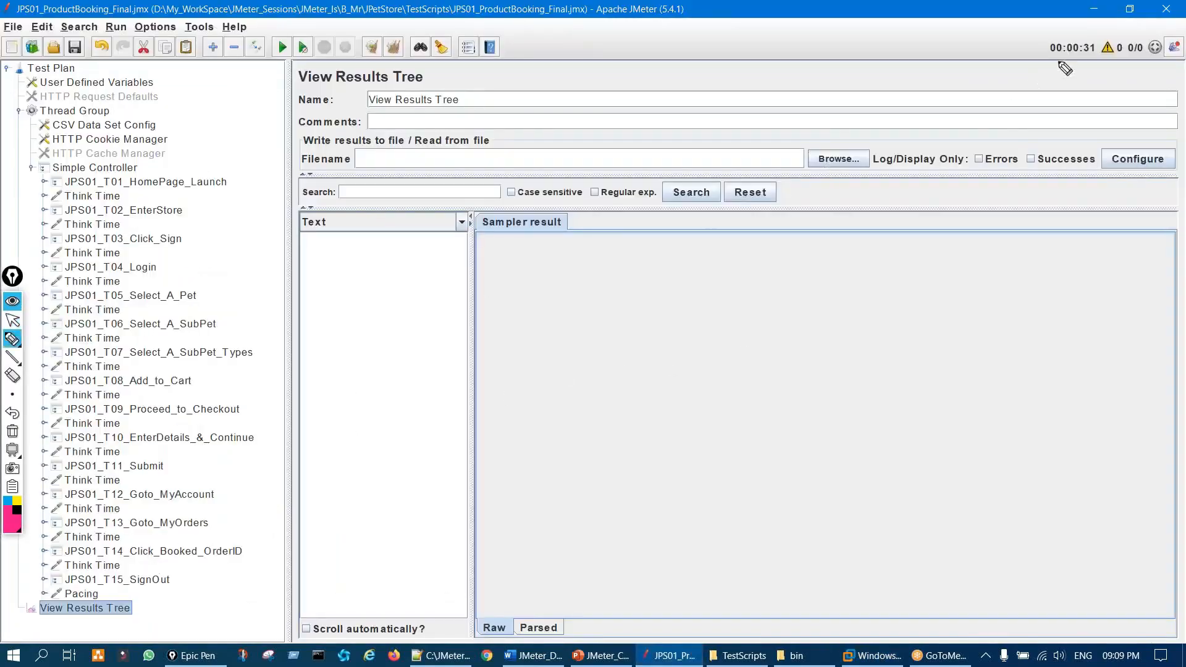
{"action": "mouse_move", "coordinate": [1070, 35]}
{"action": "left_mouse_down"}
{"action": "mouse_move", "coordinate": [1047, 70]}
{"action": "mouse_move", "coordinate": [1098, 48]}
{"action": "mouse_move", "coordinate": [1073, 31]}
{"action": "left_mouse_up"}
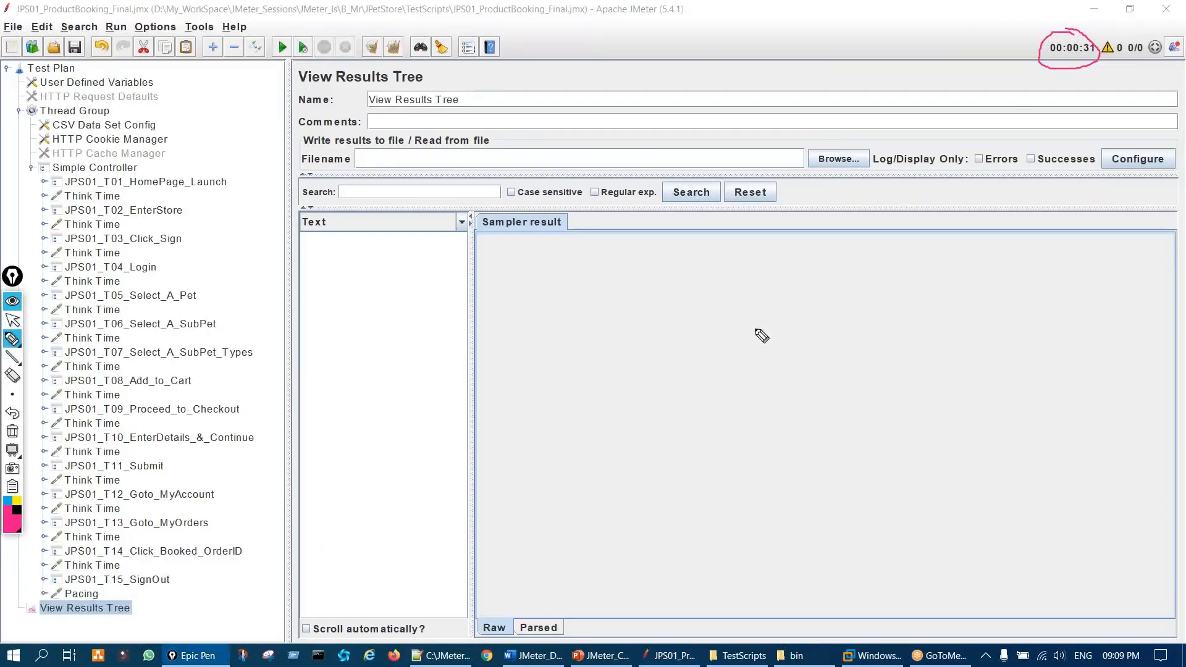
Step: Clear the pen ink from the screen and save the test plan
{"action": "key", "text": "ctrl+shift+7"}
{"action": "key", "text": "ctrl+shift+2"}
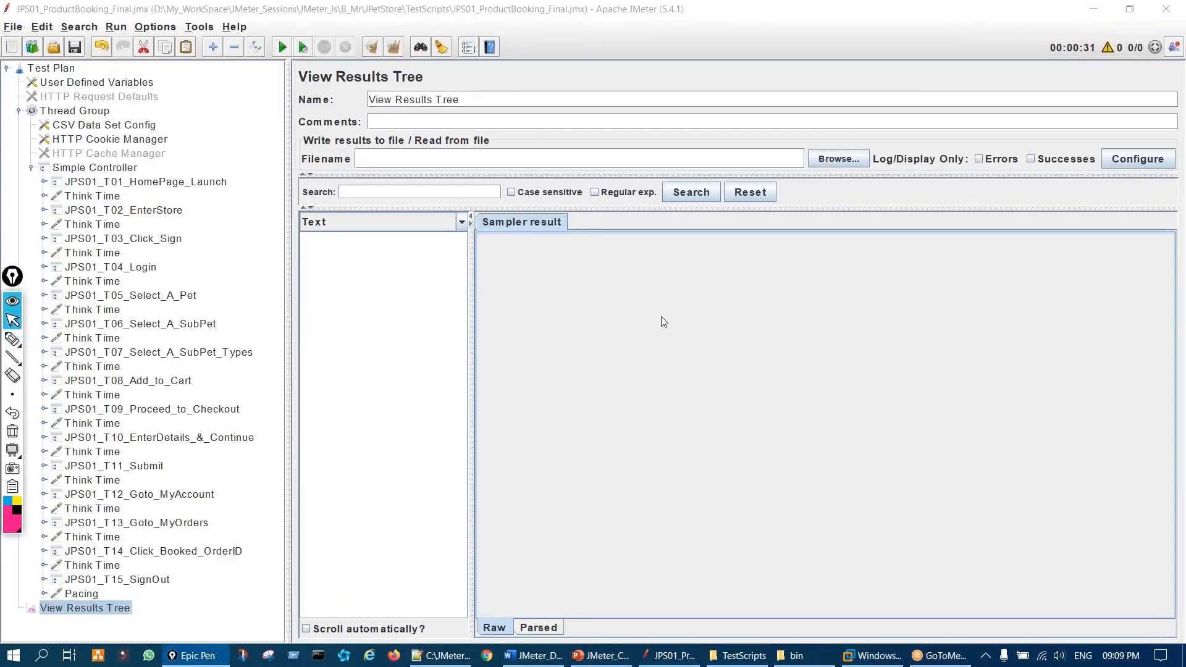
{"action": "left_click", "coordinate": [67, 52]}
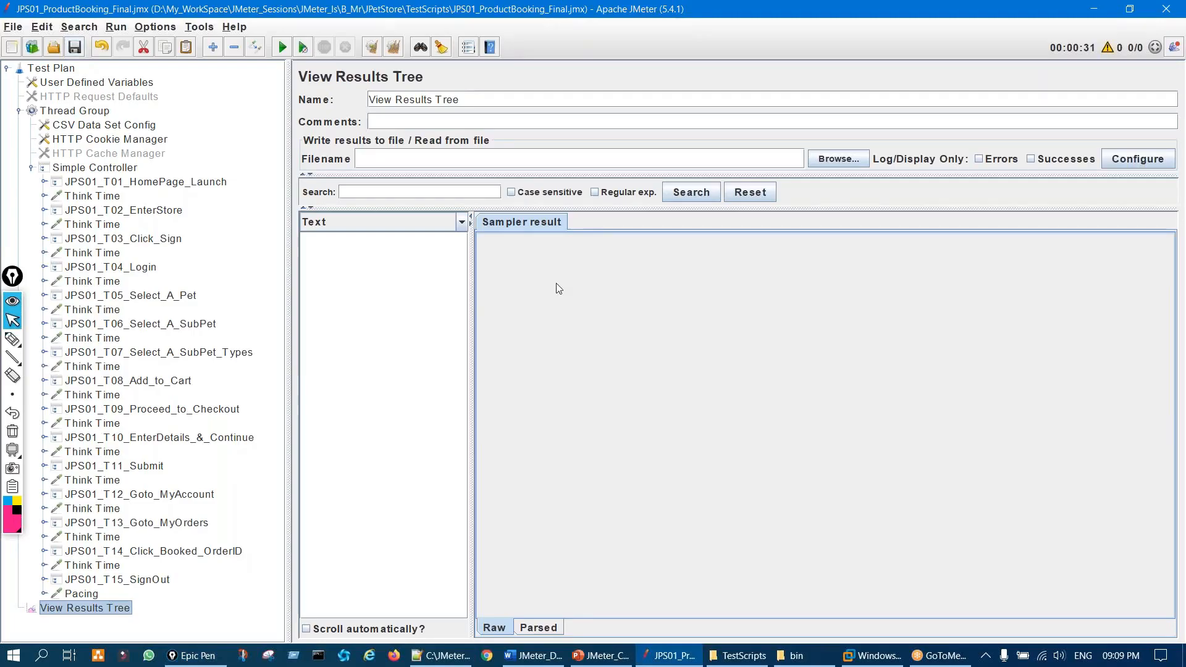
Step: Switch to the Windows 10 virtual machine and release the text selection in the jmeter-server console
{"action": "left_click", "coordinate": [873, 653]}
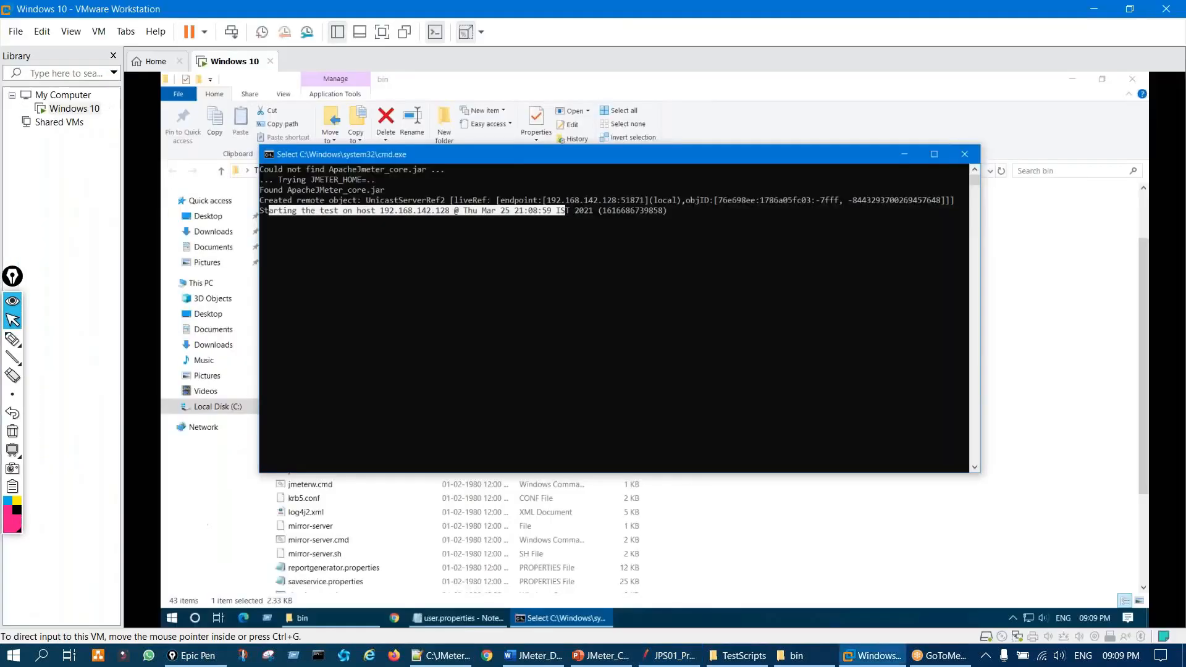
{"action": "left_click", "coordinate": [443, 275]}
{"action": "key", "text": "Return"}
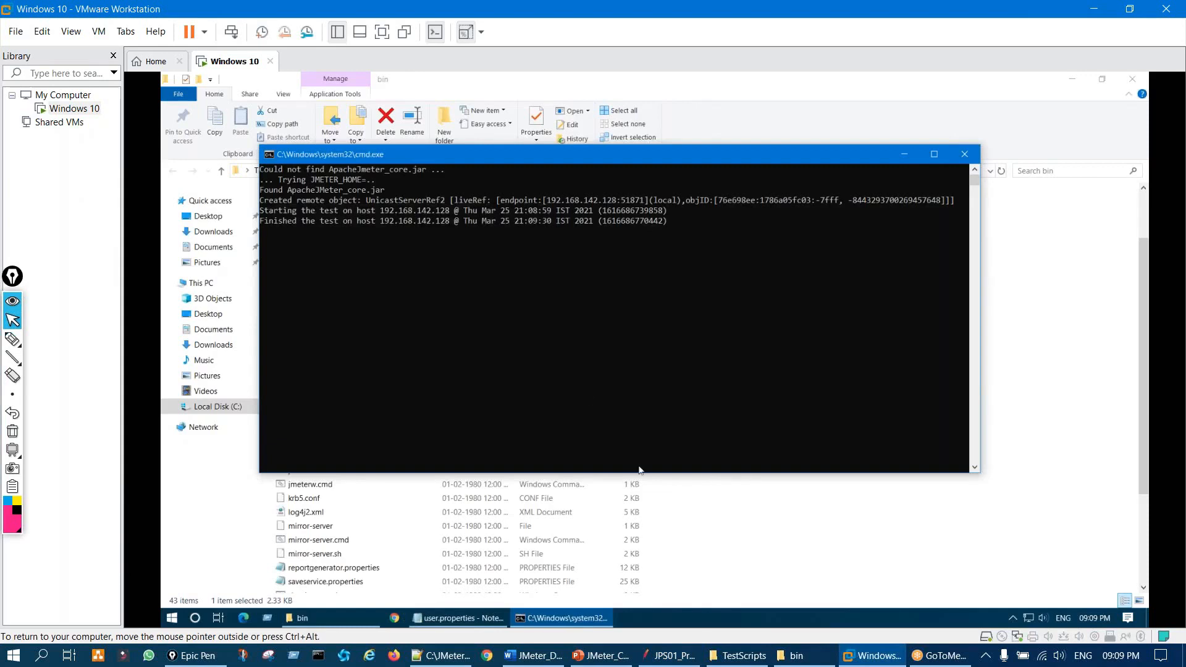
Step: Return to JMeter, set the LoopCount user defined variable to 20, and save the test plan
{"action": "left_click", "coordinate": [670, 656]}
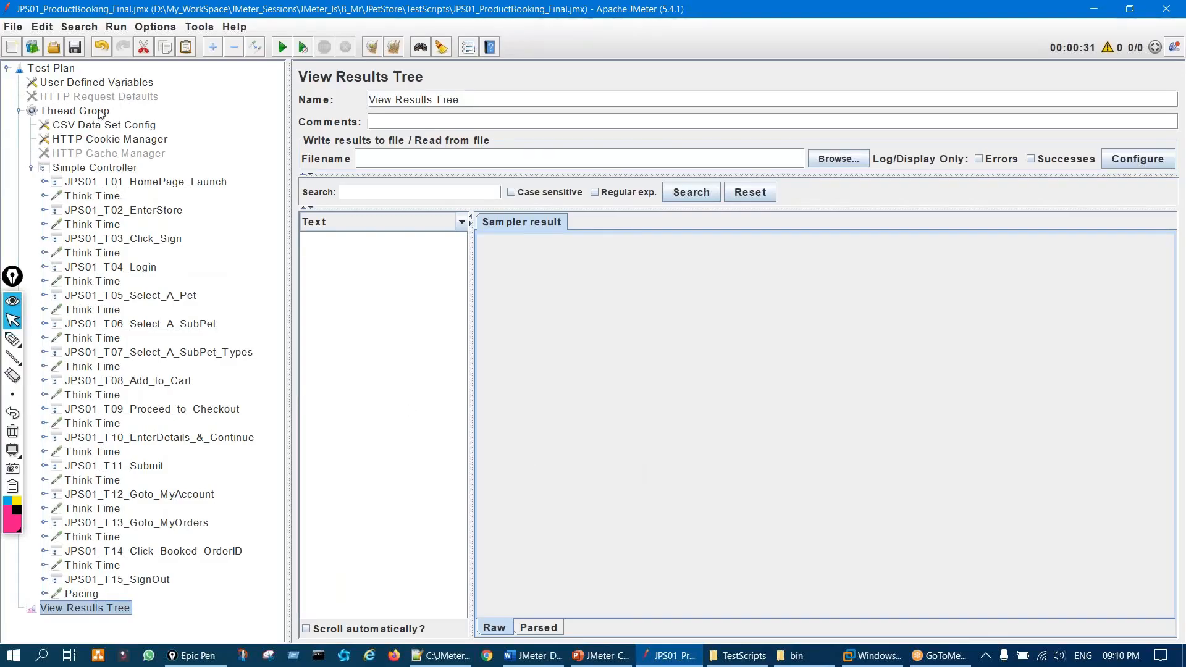
{"action": "left_click", "coordinate": [116, 85]}
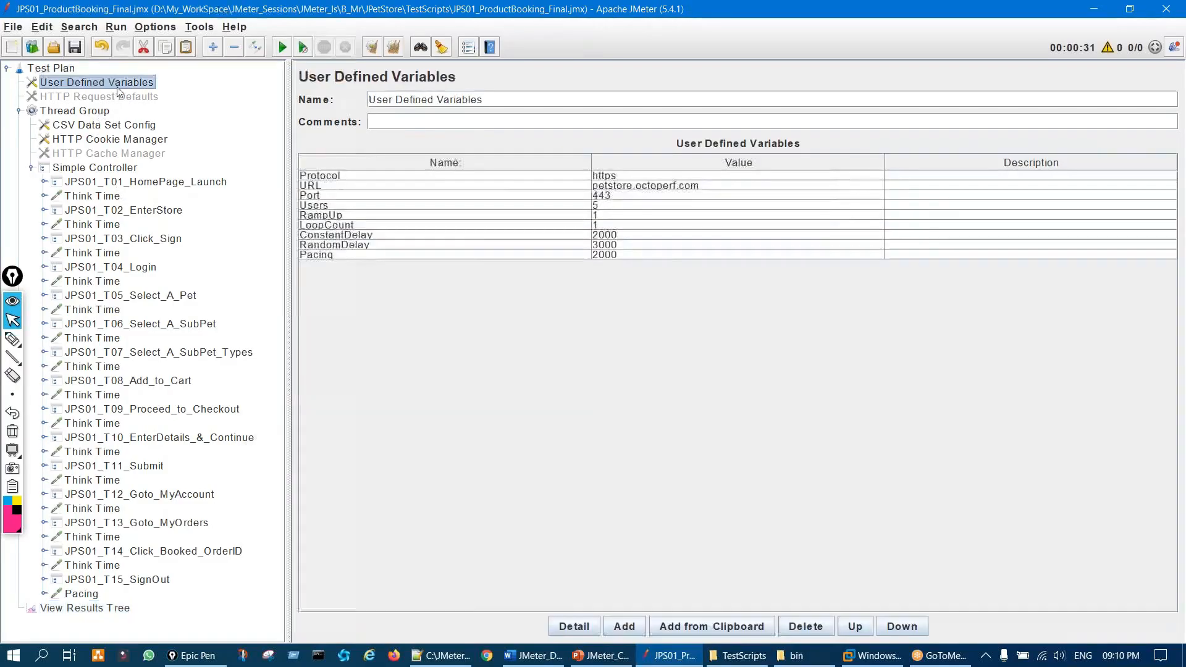
{"action": "double_click", "coordinate": [605, 226]}
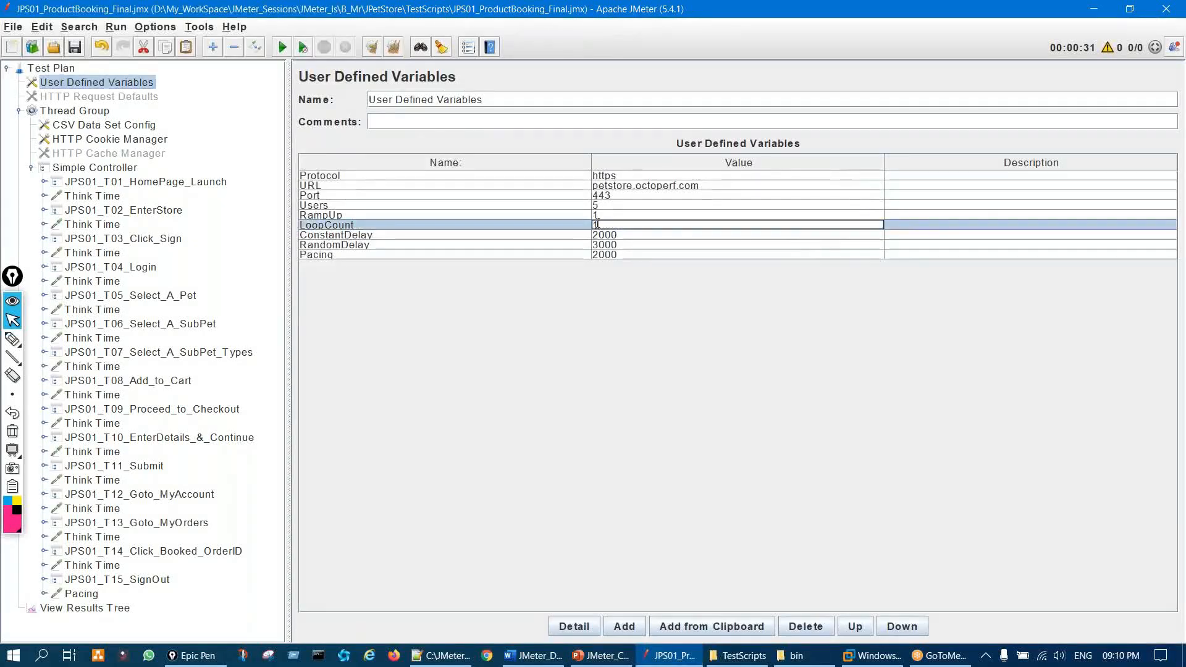
{"action": "type", "text": "20"}
{"action": "left_click", "coordinate": [75, 48]}
Step: Disable the CSV Data Set Config, mark it briefly with the pen, and save the test plan
{"action": "left_click", "coordinate": [101, 125]}
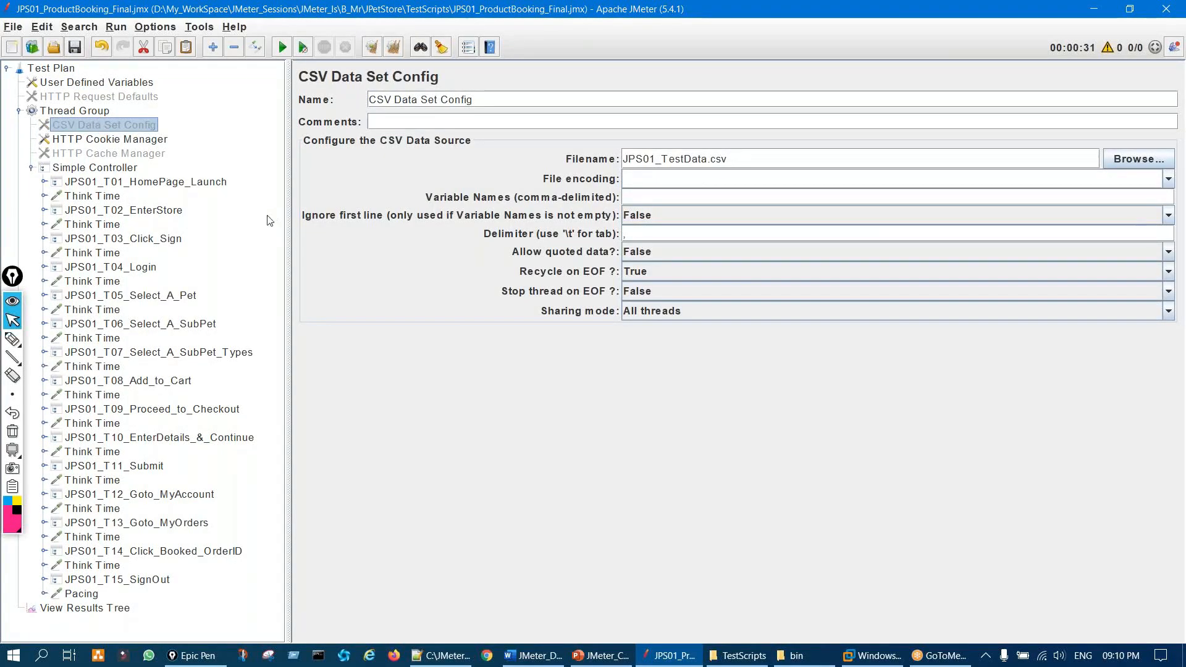
{"action": "key", "text": "ctrl+shift+3"}
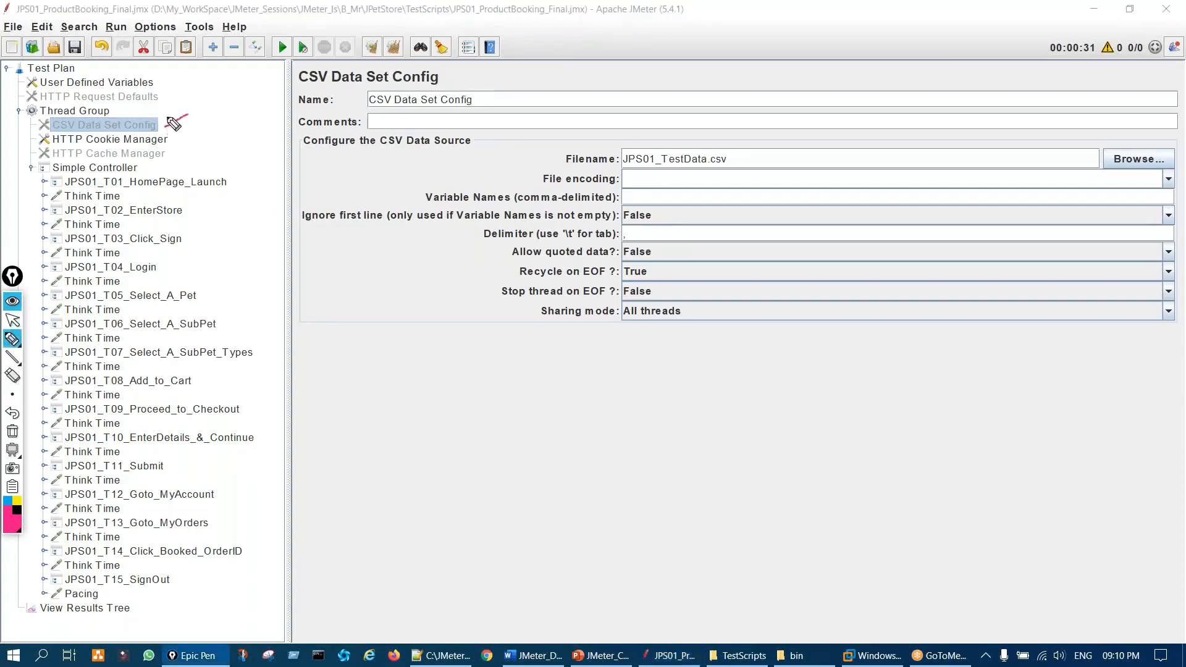
{"action": "key", "text": "ctrl+shift+2"}
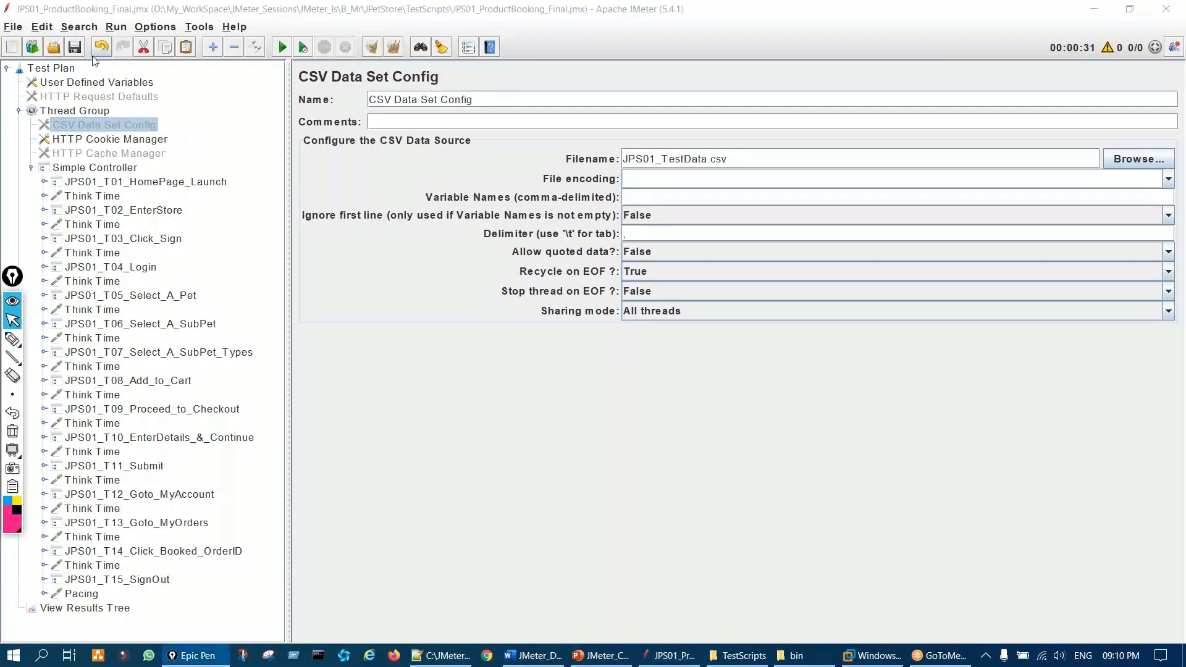
{"action": "left_click", "coordinate": [71, 52]}
Step: Switch to the Windows 10 virtual machine and check the test finish line in the jmeter-server console
{"action": "left_click", "coordinate": [938, 656]}
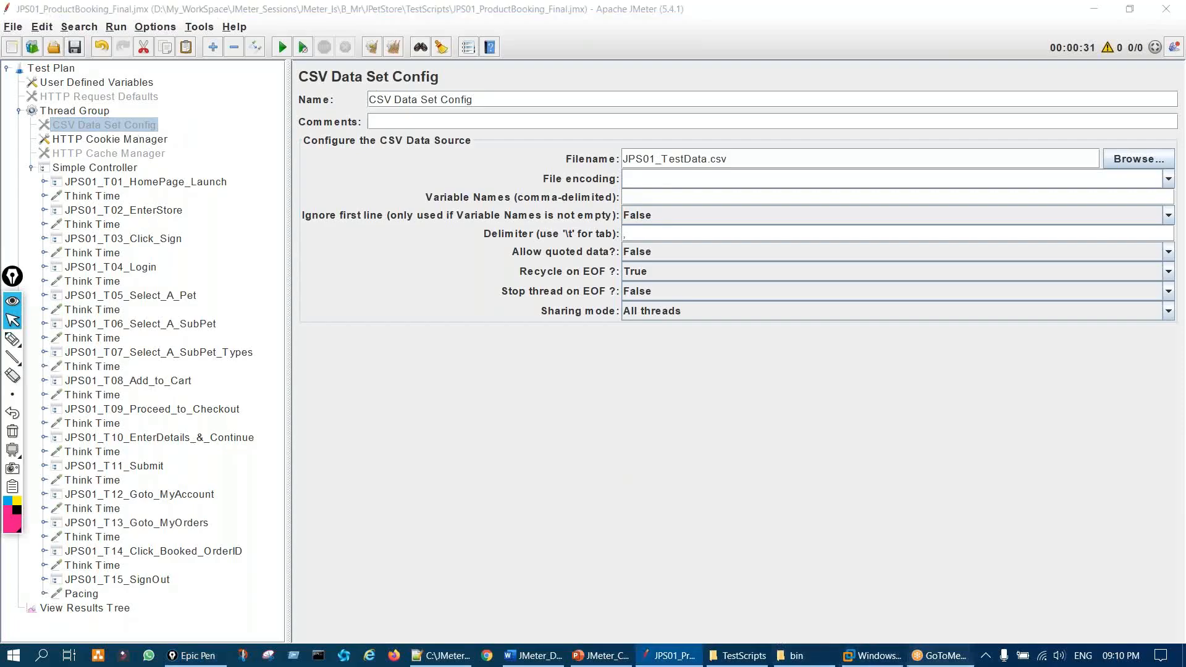
{"action": "left_click", "coordinate": [895, 656]}
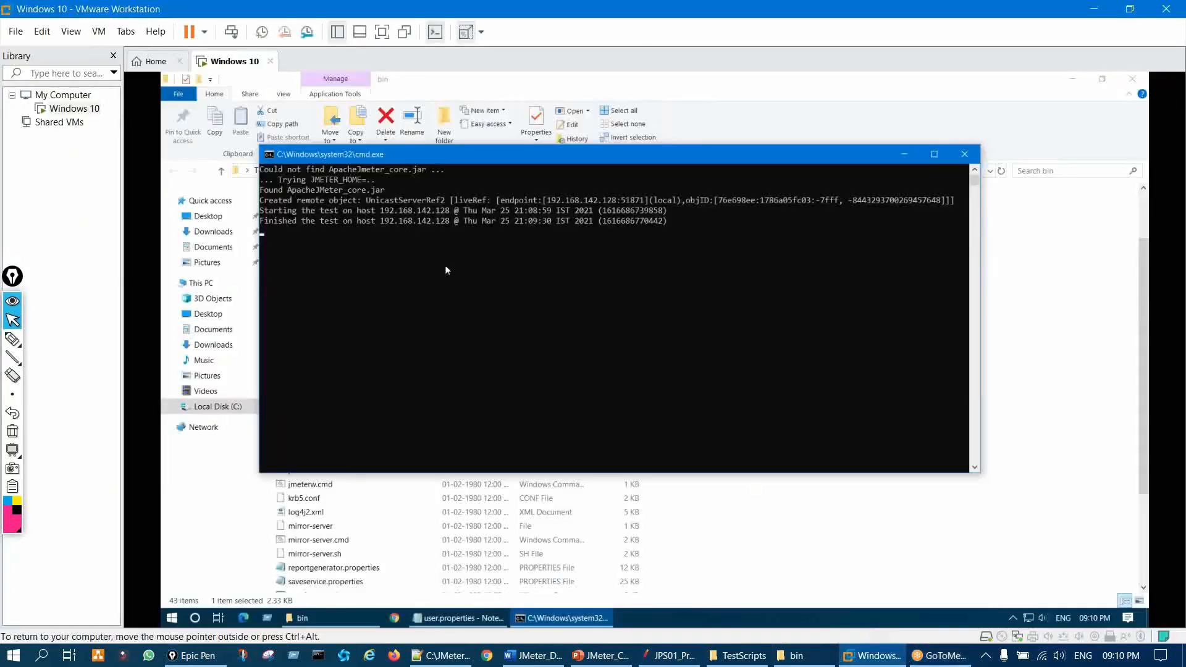
{"action": "left_click", "coordinate": [347, 216]}
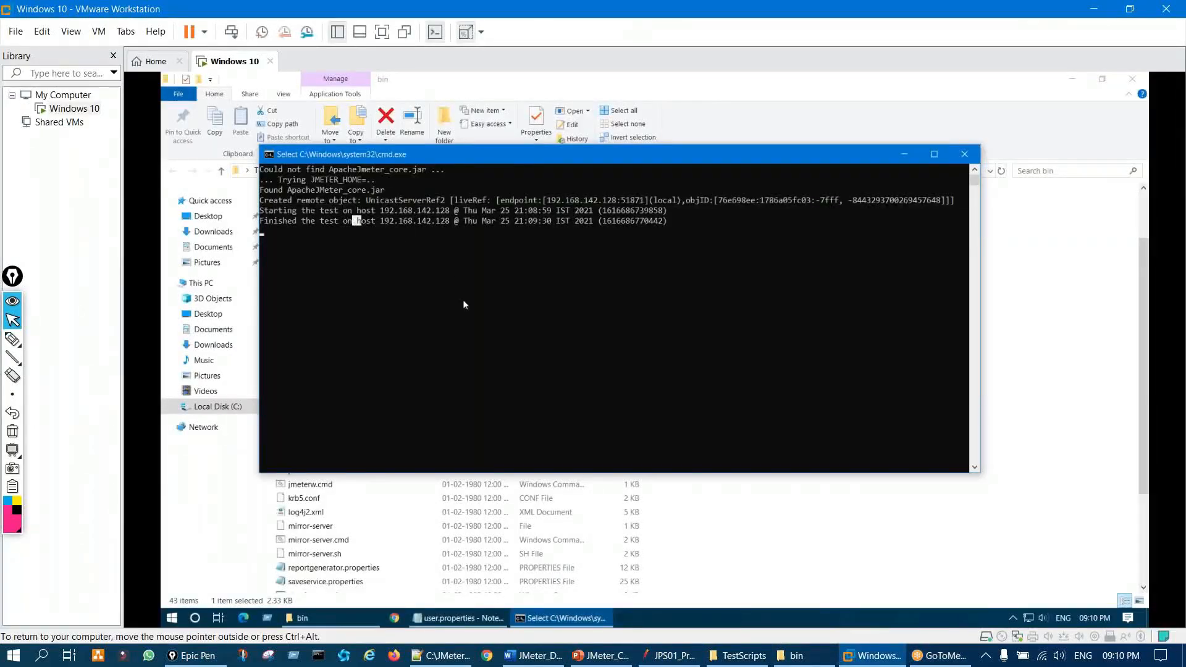
Step: Return to View Results Tree in JMeter, mark the results list, thread counter and CSV Data Set Config with the pen, and clear the ink
{"action": "left_click", "coordinate": [670, 656]}
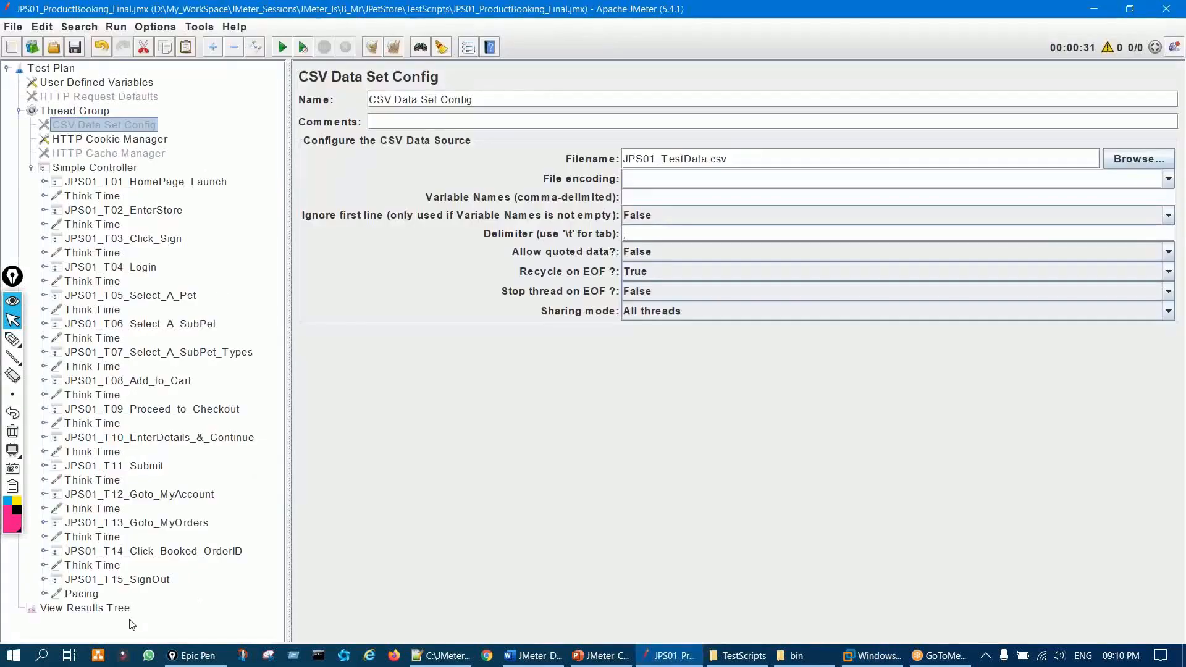
{"action": "left_click", "coordinate": [125, 611]}
{"action": "key", "text": "ctrl+shift+3"}
{"action": "left_click_drag", "start_coordinate": [352, 281], "coordinate": [381, 276]}
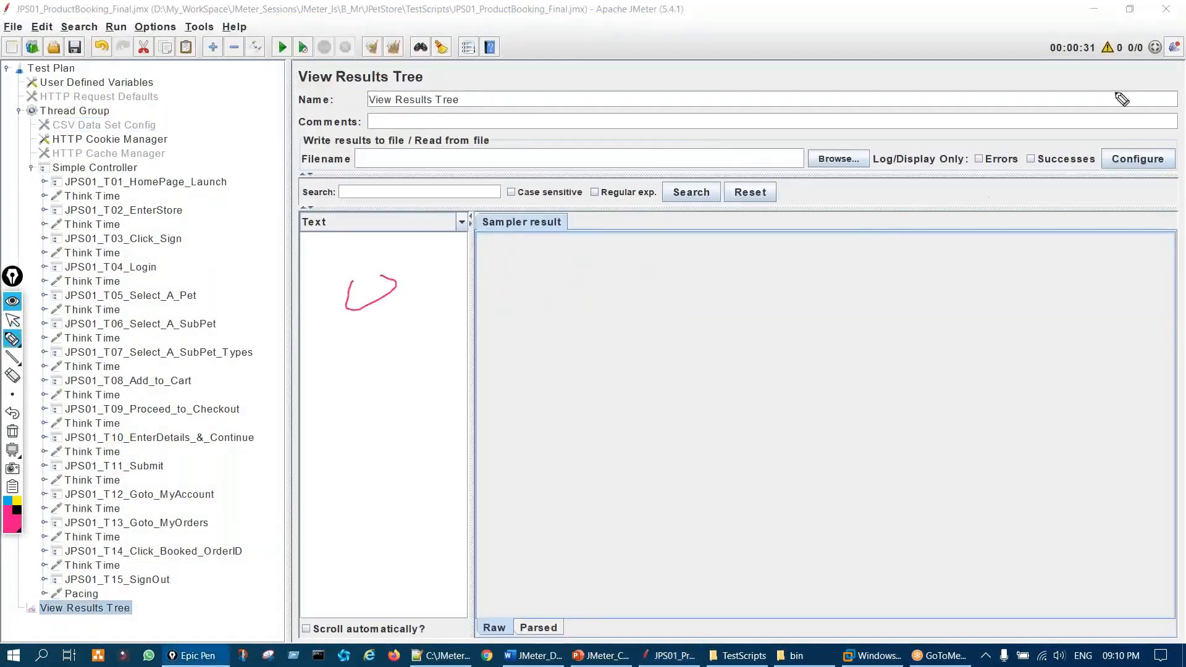
{"action": "mouse_move", "coordinate": [1137, 27]}
{"action": "left_mouse_down"}
{"action": "mouse_move", "coordinate": [1149, 71]}
{"action": "mouse_move", "coordinate": [1125, 28]}
{"action": "left_mouse_up"}
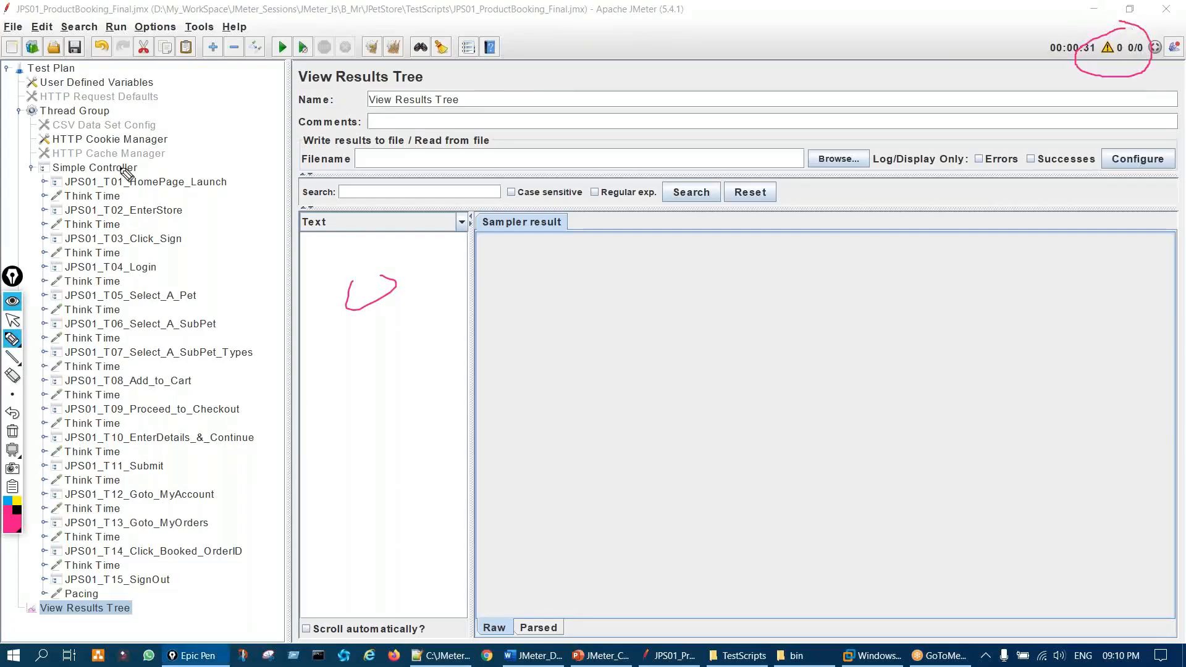
{"action": "mouse_move", "coordinate": [122, 131]}
{"action": "left_mouse_down"}
{"action": "mouse_move", "coordinate": [132, 126]}
{"action": "mouse_move", "coordinate": [121, 125]}
{"action": "left_mouse_up"}
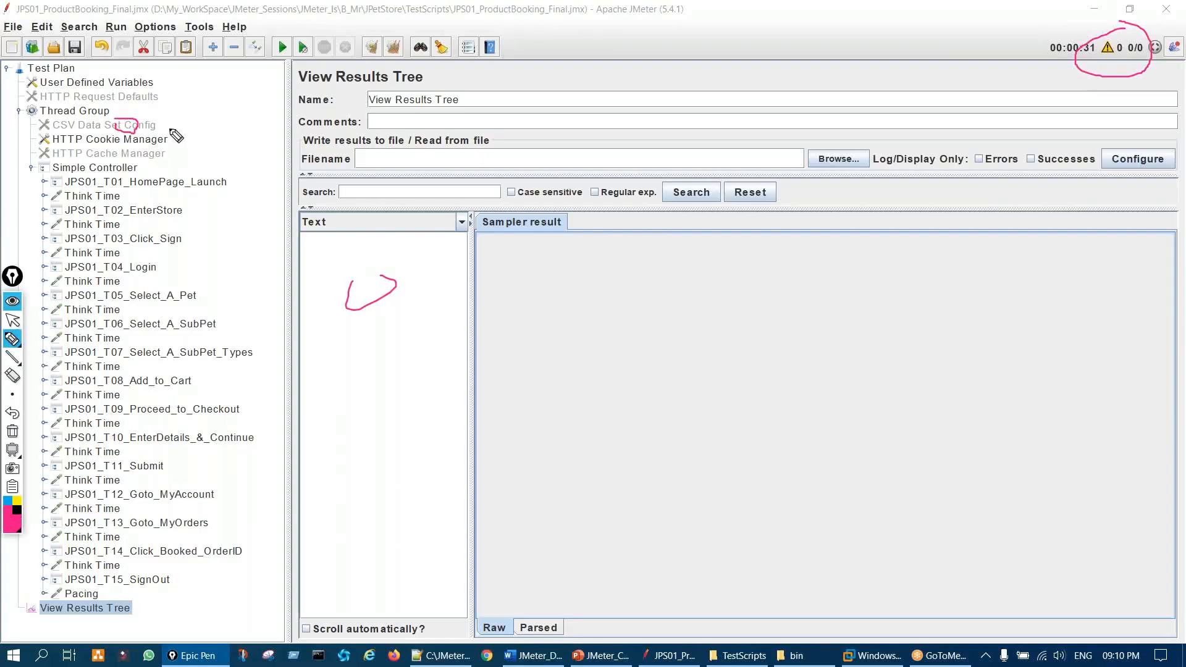
{"action": "mouse_move", "coordinate": [163, 118]}
{"action": "left_mouse_down"}
{"action": "mouse_move", "coordinate": [192, 98]}
{"action": "mouse_move", "coordinate": [169, 122]}
{"action": "left_mouse_up"}
{"action": "key", "text": "ctrl+shift+7"}
{"action": "key", "text": "ctrl+shift+2"}
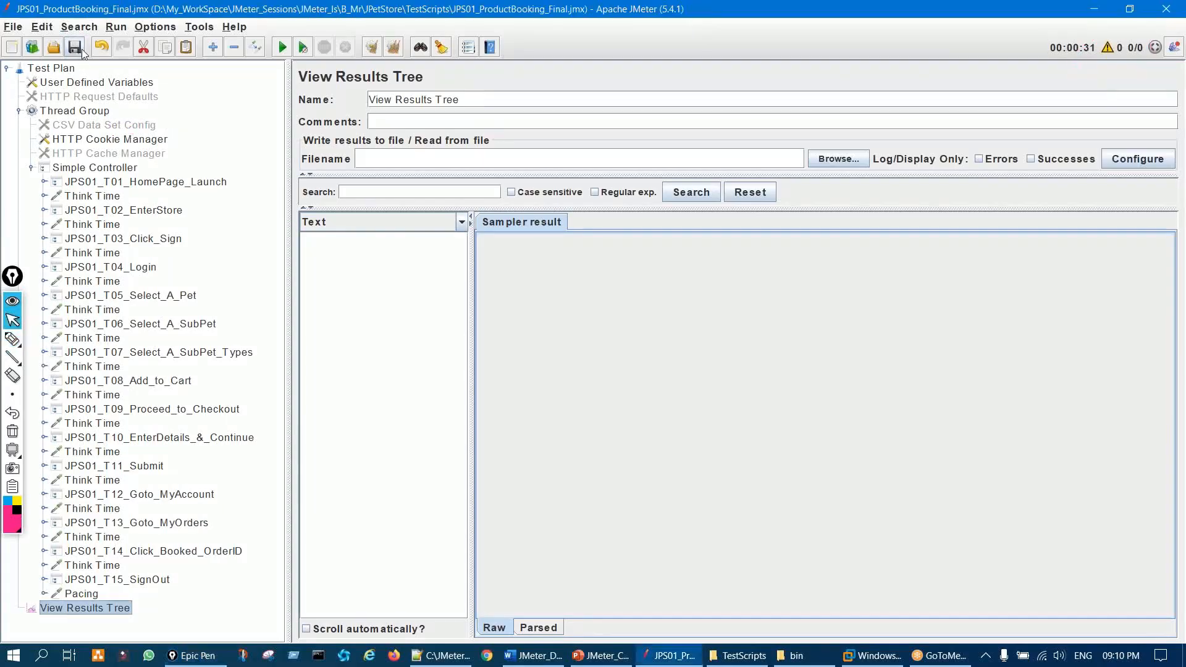
Step: Start the test remotely on 192.168.142.128
{"action": "left_click", "coordinate": [115, 27]}
{"action": "mouse_move", "coordinate": [206, 114]}
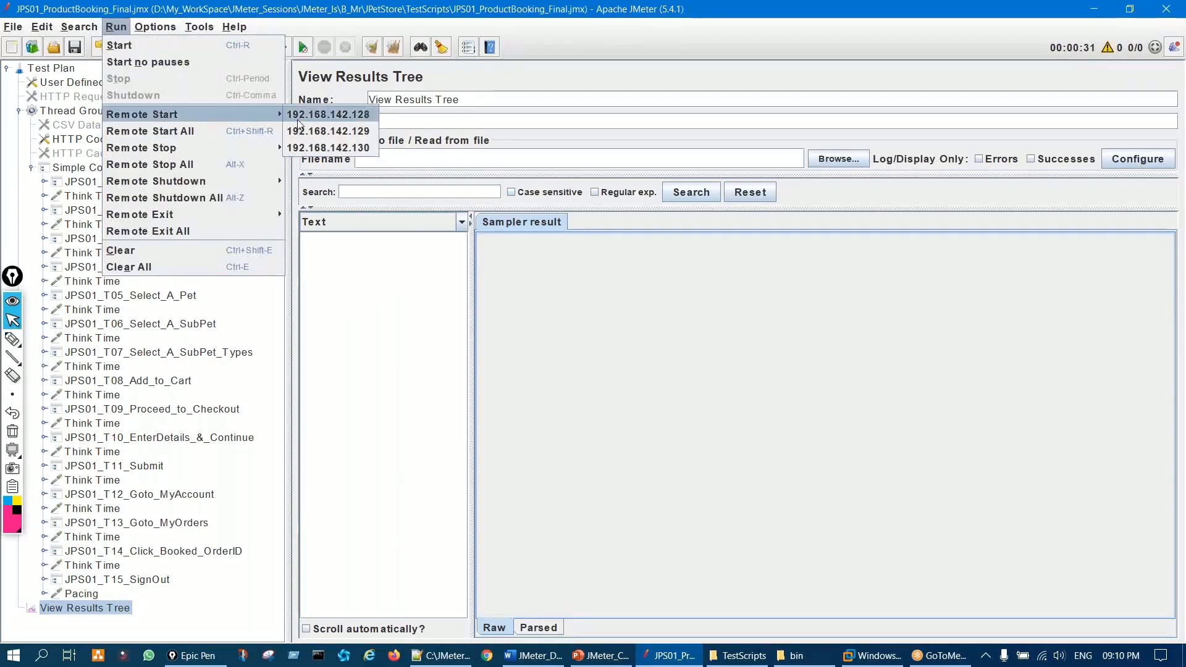
{"action": "left_click", "coordinate": [341, 114]}
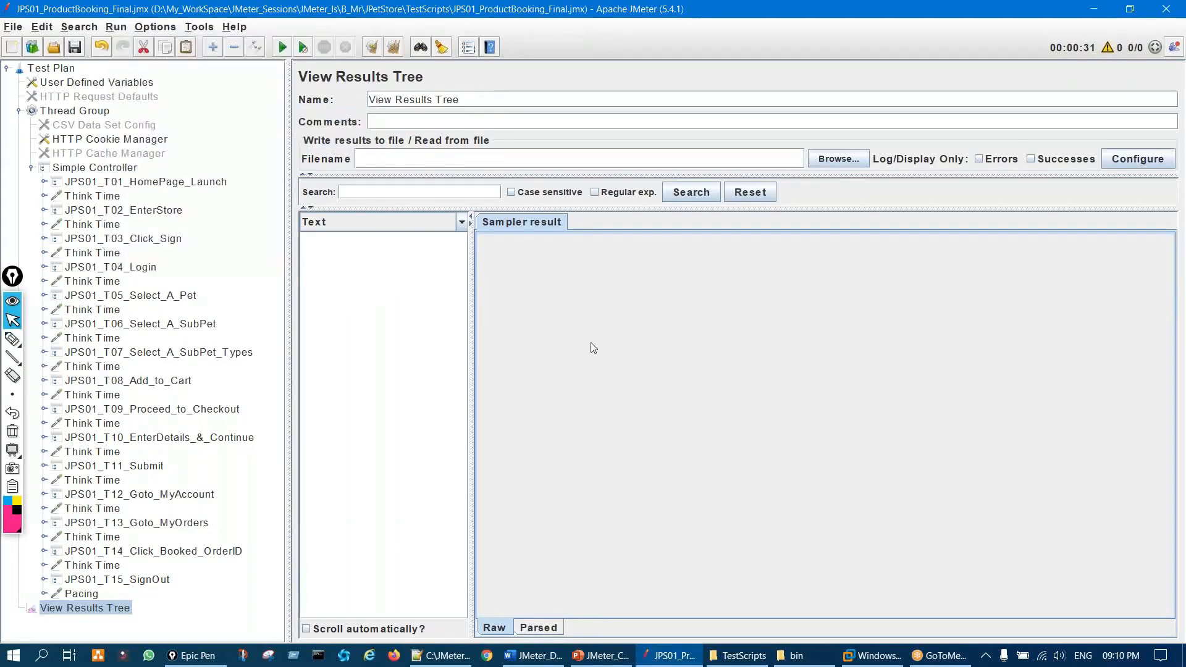
Step: Switch to the Windows 10 virtual machine, release the jmeter-server console selection, and highlight the newest test start line
{"action": "left_click", "coordinate": [871, 655]}
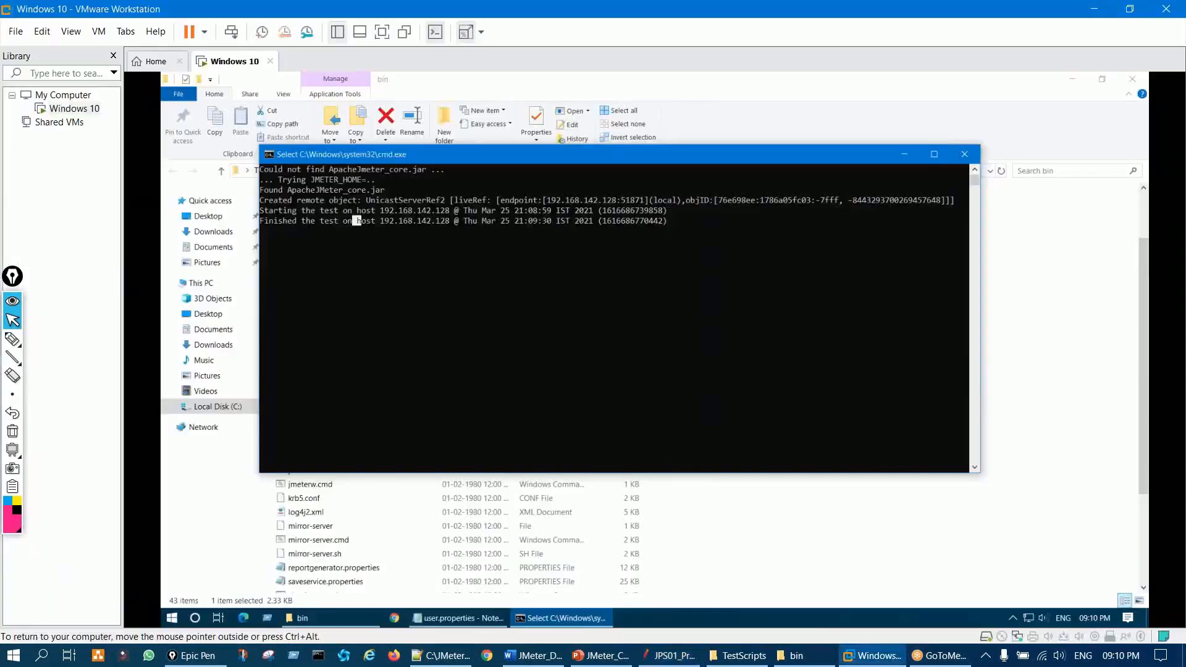
{"action": "right_click", "coordinate": [418, 288]}
{"action": "left_click_drag", "start_coordinate": [392, 251], "coordinate": [382, 313]}
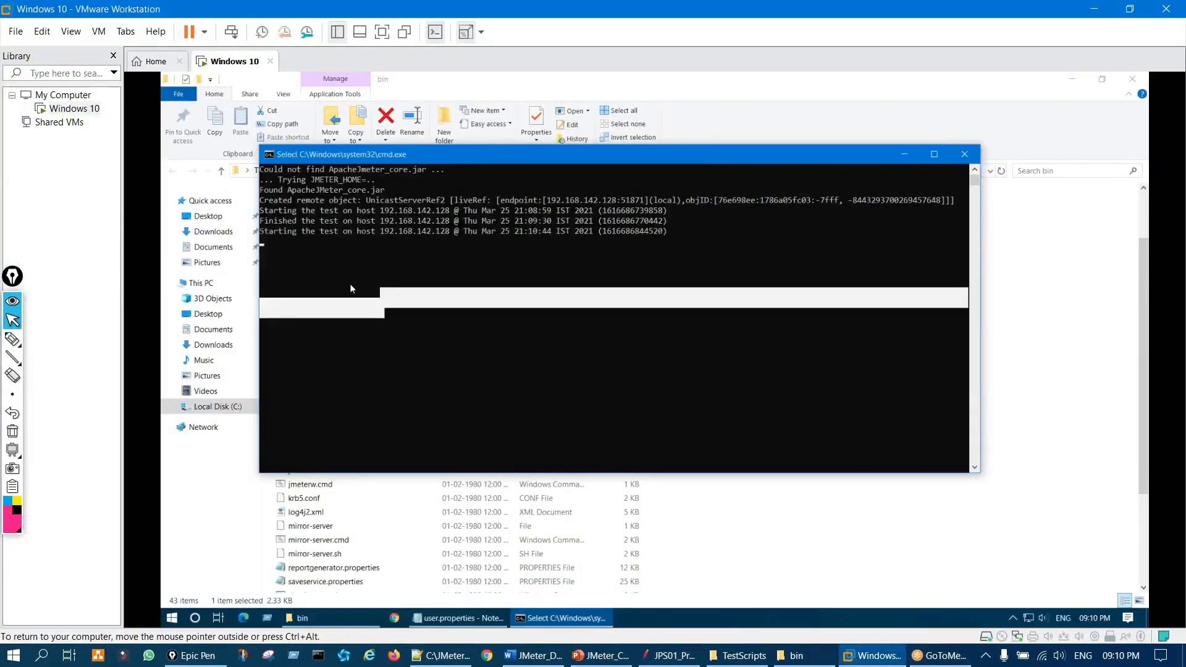
{"action": "left_click", "coordinate": [373, 250]}
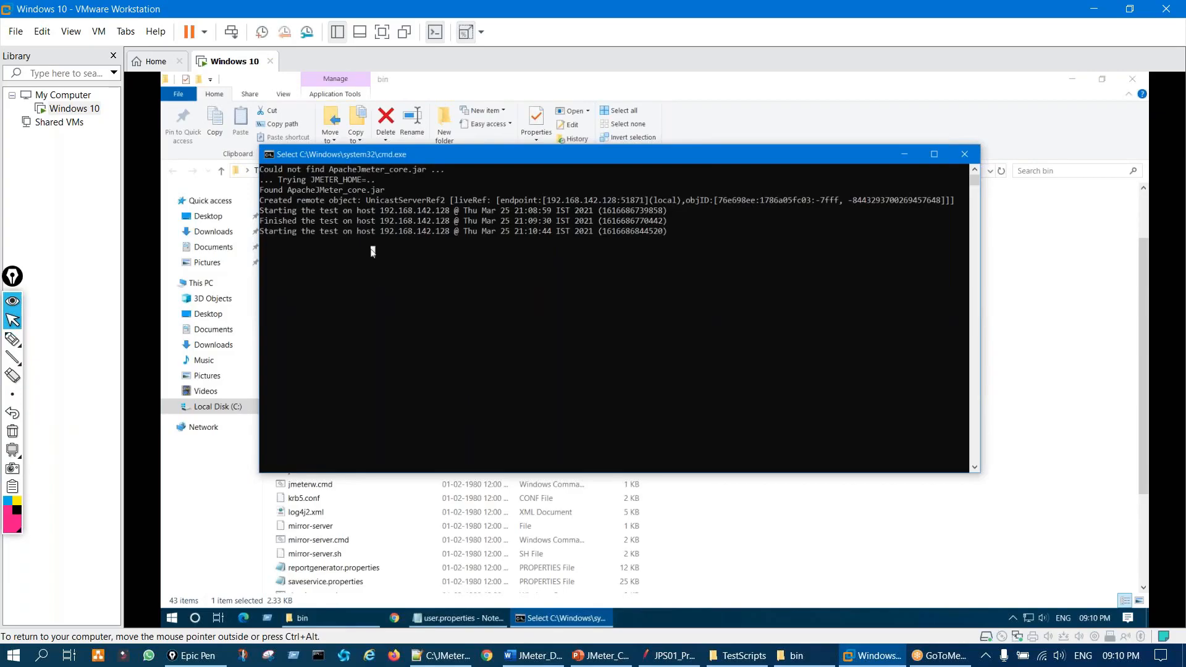
{"action": "left_click", "coordinate": [265, 231]}
{"action": "left_click_drag", "start_coordinate": [394, 236], "coordinate": [620, 253]}
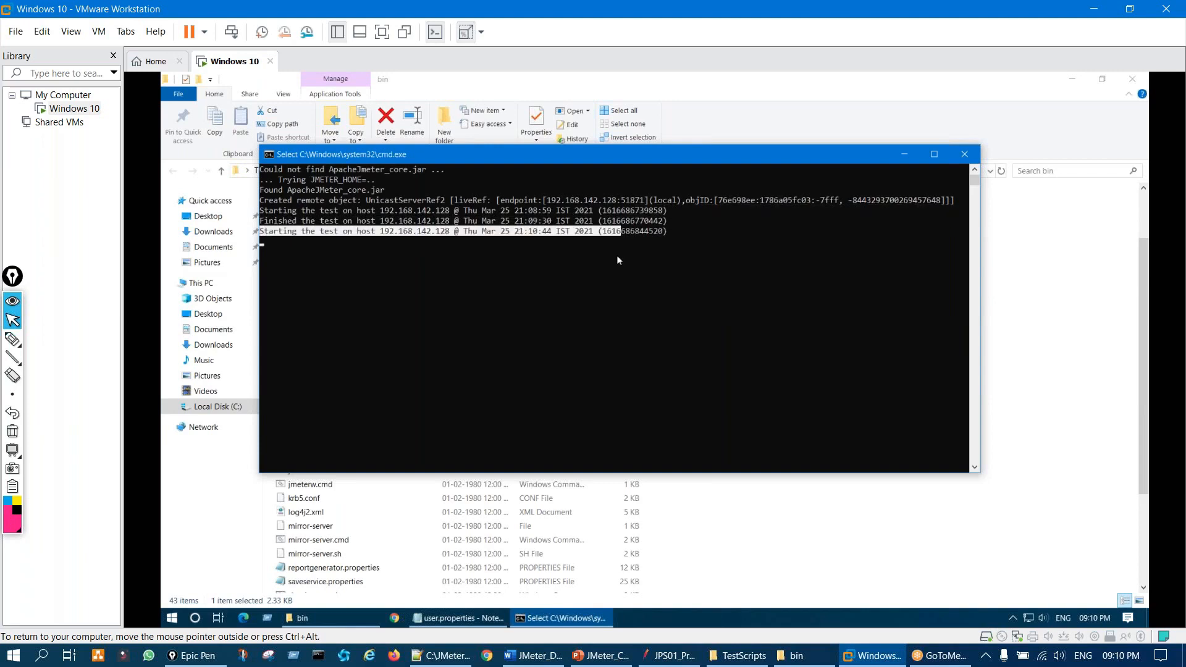
Step: Return to JMeter, circle the thread counter, write 5/0 with the pen beside the results list, and clear the ink
{"action": "left_click", "coordinate": [671, 655]}
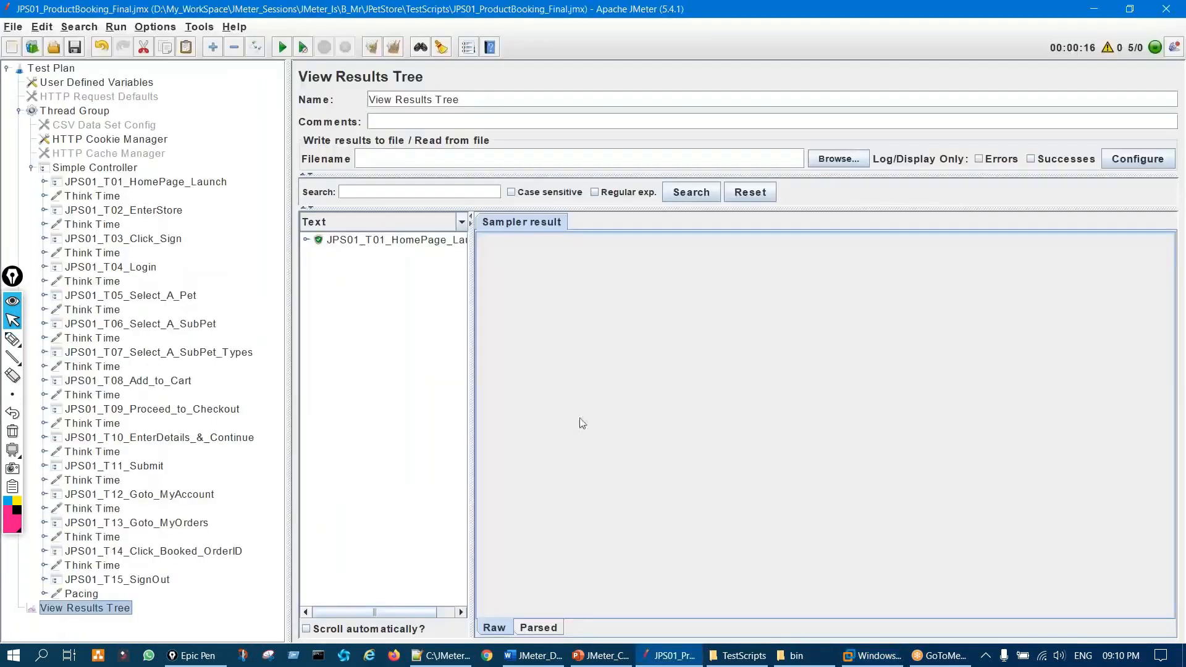
{"action": "key", "text": "ctrl+shift+h"}
{"action": "mouse_move", "coordinate": [1139, 38]}
{"action": "left_mouse_down"}
{"action": "mouse_move", "coordinate": [1106, 53]}
{"action": "mouse_move", "coordinate": [1169, 46]}
{"action": "left_mouse_up"}
{"action": "mouse_move", "coordinate": [595, 322]}
{"action": "left_mouse_down"}
{"action": "mouse_move", "coordinate": [647, 293]}
{"action": "mouse_move", "coordinate": [637, 360]}
{"action": "left_mouse_up"}
{"action": "left_click_drag", "start_coordinate": [689, 279], "coordinate": [667, 401]}
{"action": "left_click_drag", "start_coordinate": [735, 321], "coordinate": [715, 324]}
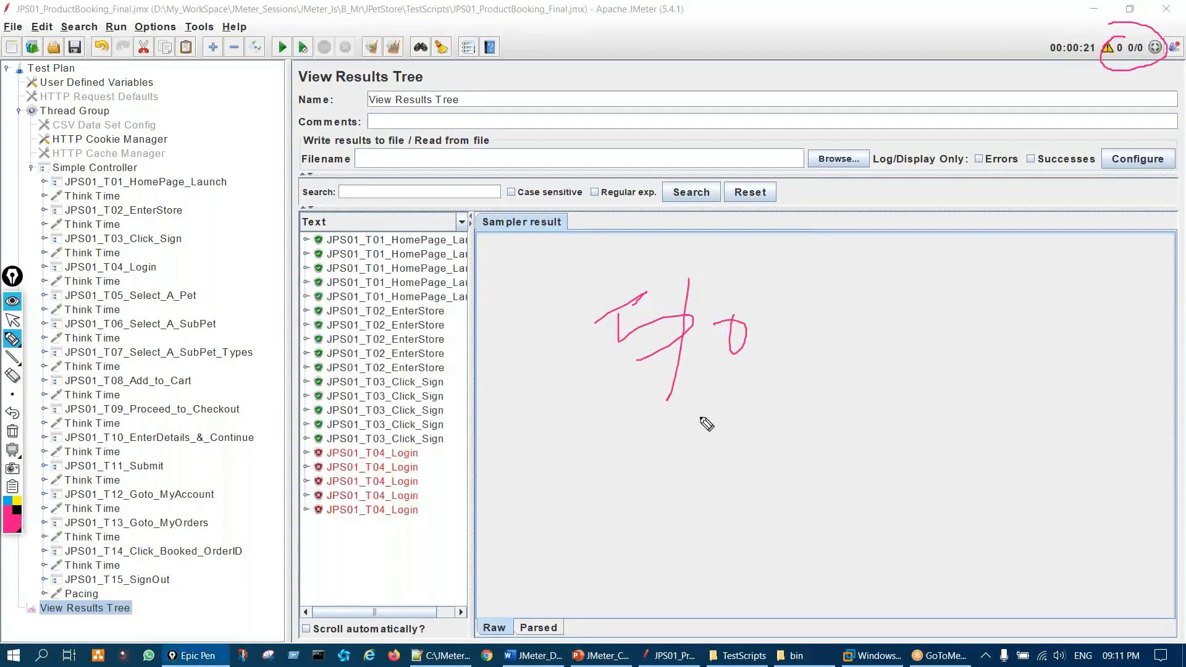
{"action": "key", "text": "ctrl+shift+7"}
{"action": "key", "text": "ctrl+shift+2"}
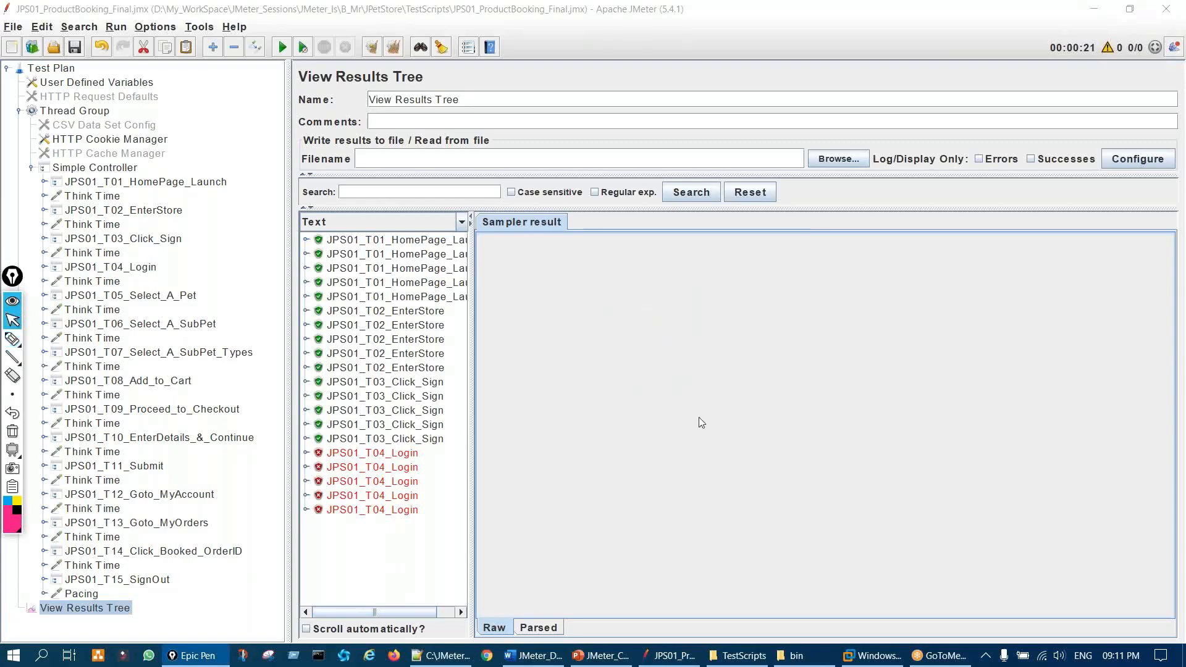
Step: Disable the Result Status Action Handler under the first JPS01_T04_Login request and collapse the login controller
{"action": "left_click", "coordinate": [44, 267]}
{"action": "left_click", "coordinate": [57, 281]}
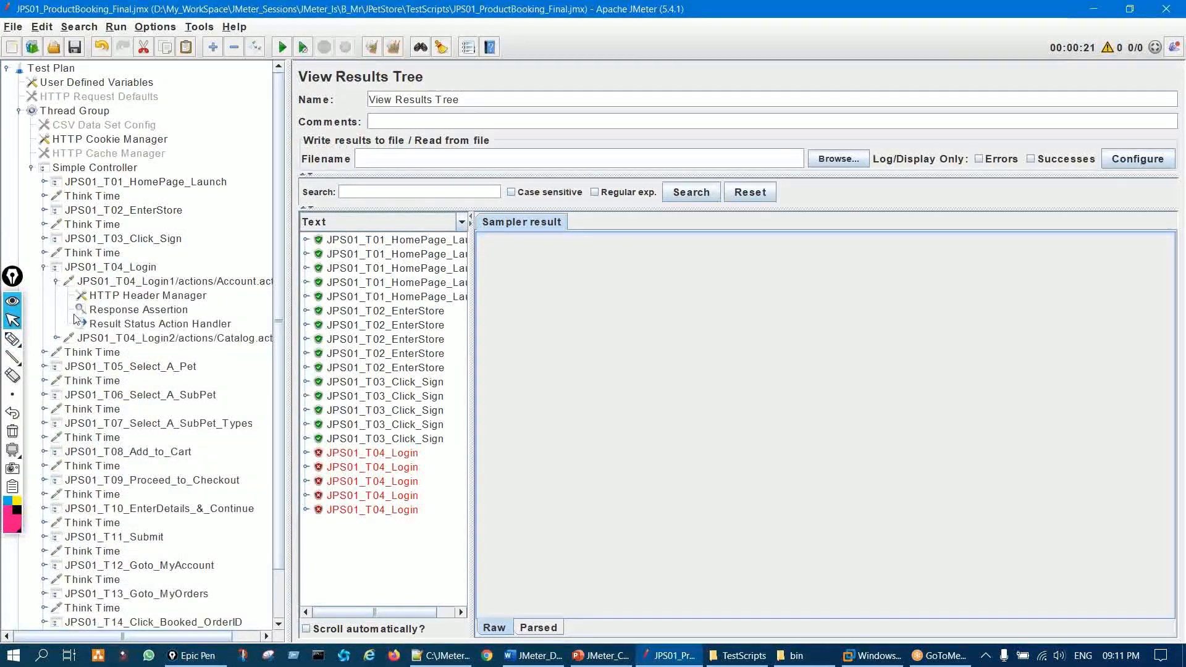
{"action": "left_click", "coordinate": [110, 324]}
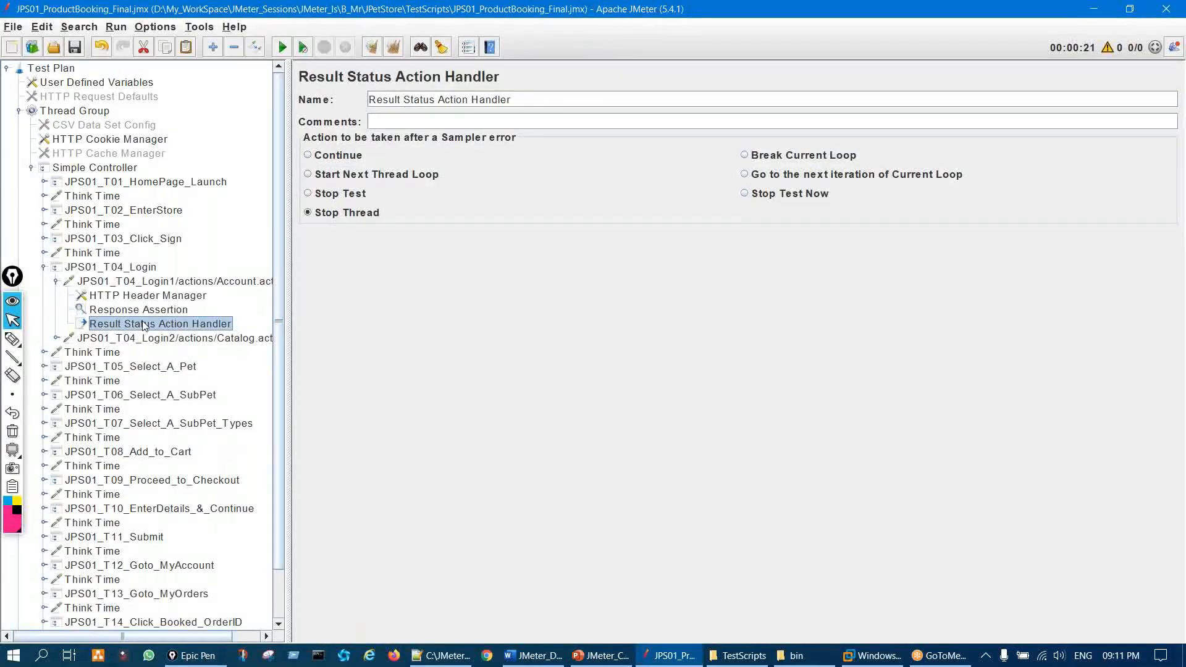
{"action": "key", "text": "ctrl+t"}
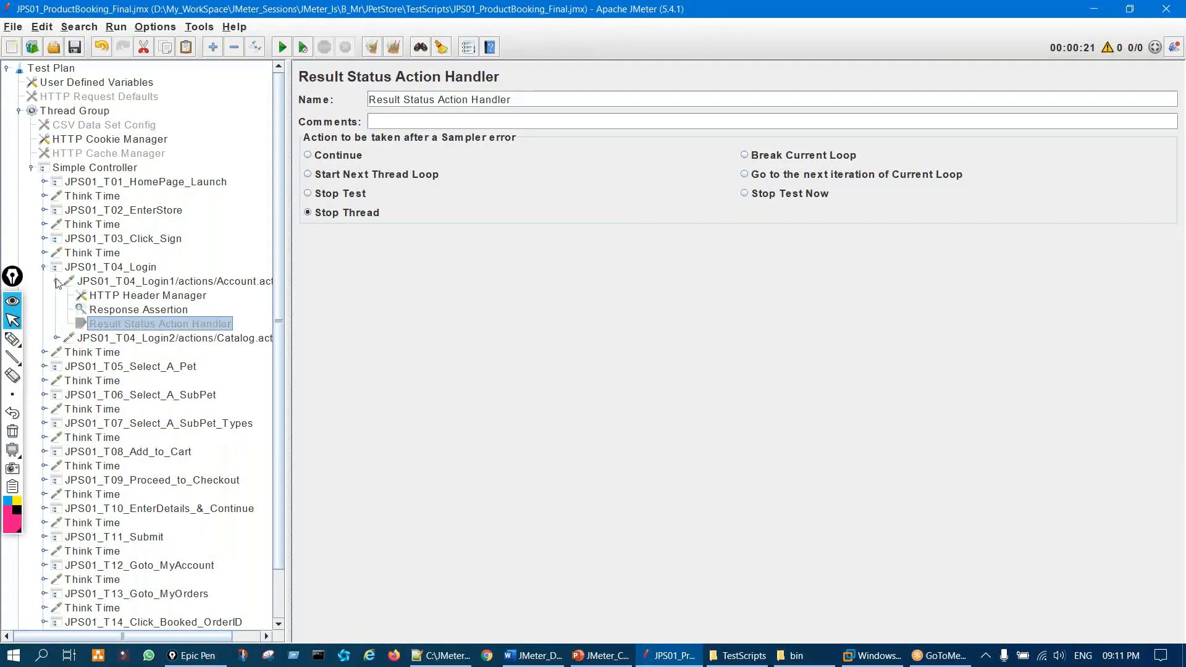
{"action": "left_click", "coordinate": [44, 267]}
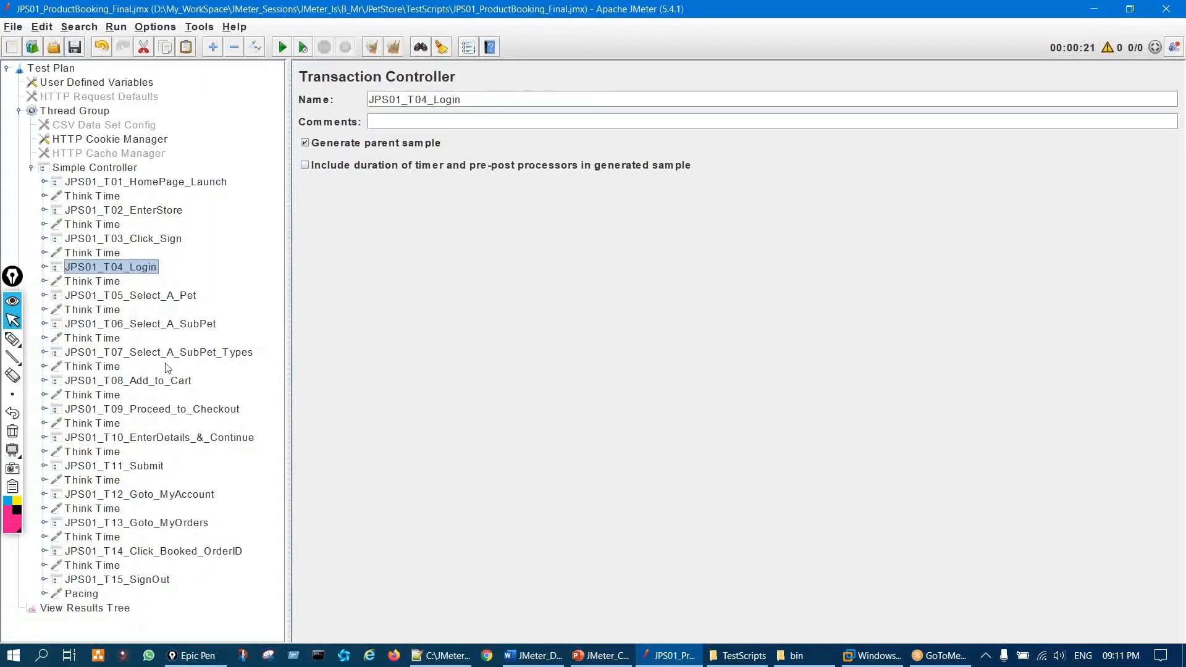
Step: Open View Results Tree, mark the JPS01_T04_Login samples with the pen, and clear the ink
{"action": "left_click", "coordinate": [124, 608]}
{"action": "key", "text": "ctrl+shift+3"}
{"action": "mouse_move", "coordinate": [402, 454]}
{"action": "left_mouse_down"}
{"action": "mouse_move", "coordinate": [384, 499]}
{"action": "mouse_move", "coordinate": [402, 474]}
{"action": "left_mouse_up"}
{"action": "key", "text": "ctrl+shift+7"}
{"action": "key", "text": "ctrl+shift+2"}
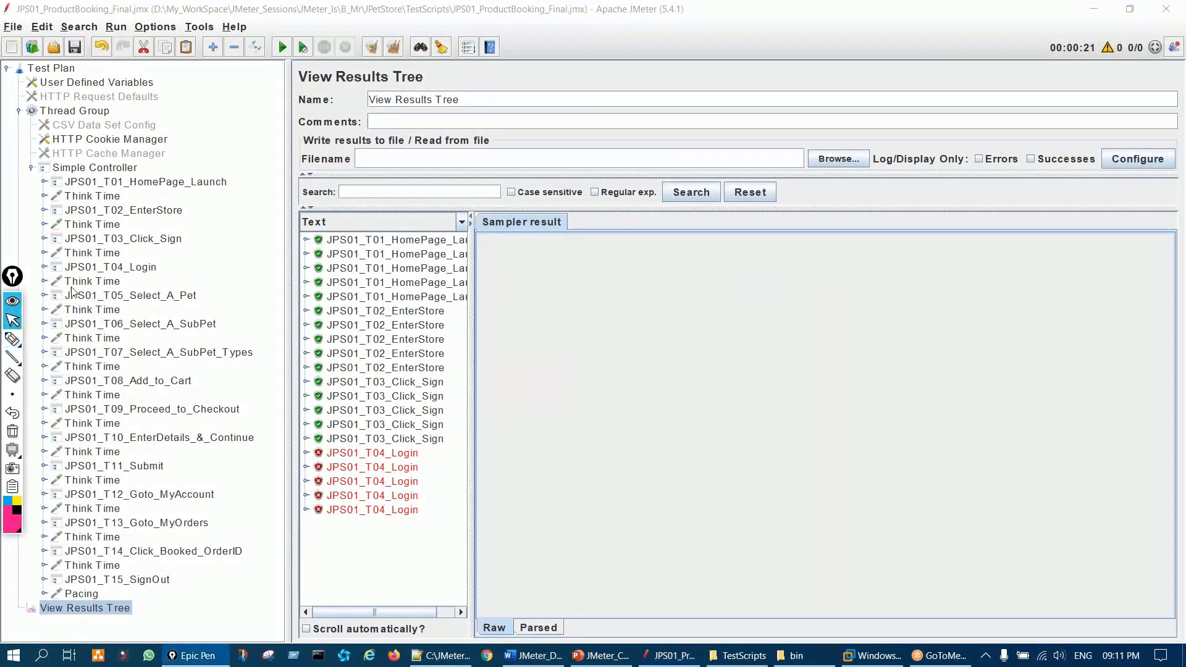
Step: Expand JPS01_T04_Login to review the elements under its first request, and collapse the controller again
{"action": "left_click", "coordinate": [44, 267]}
{"action": "left_click", "coordinate": [56, 281]}
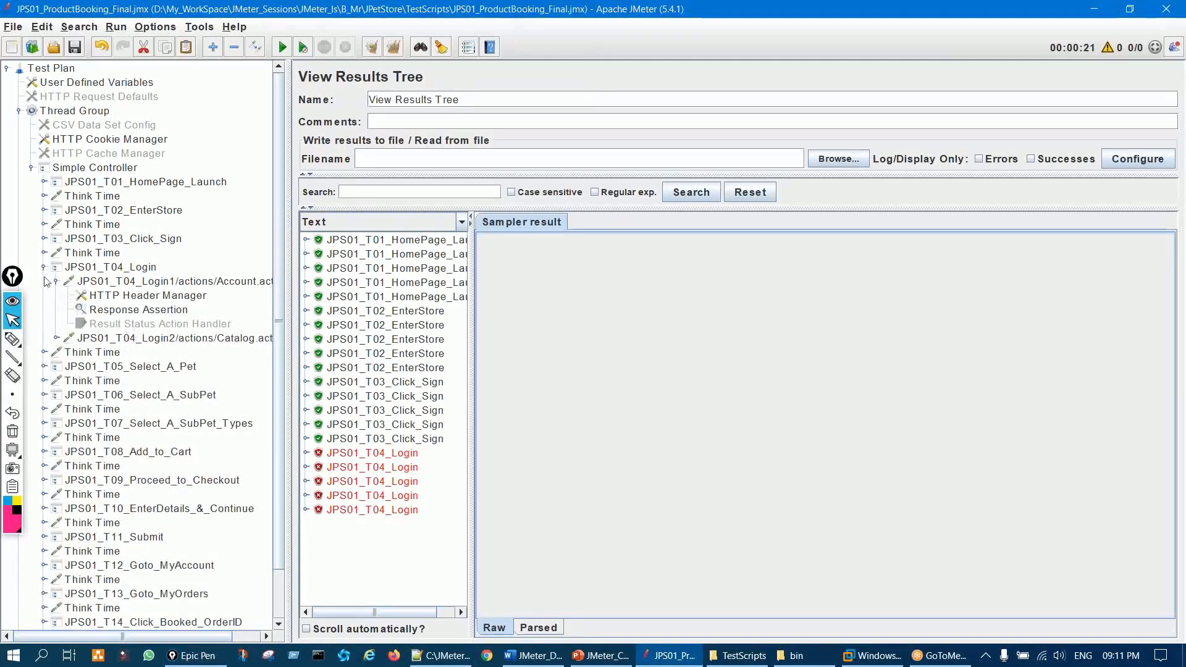
{"action": "left_click", "coordinate": [43, 267]}
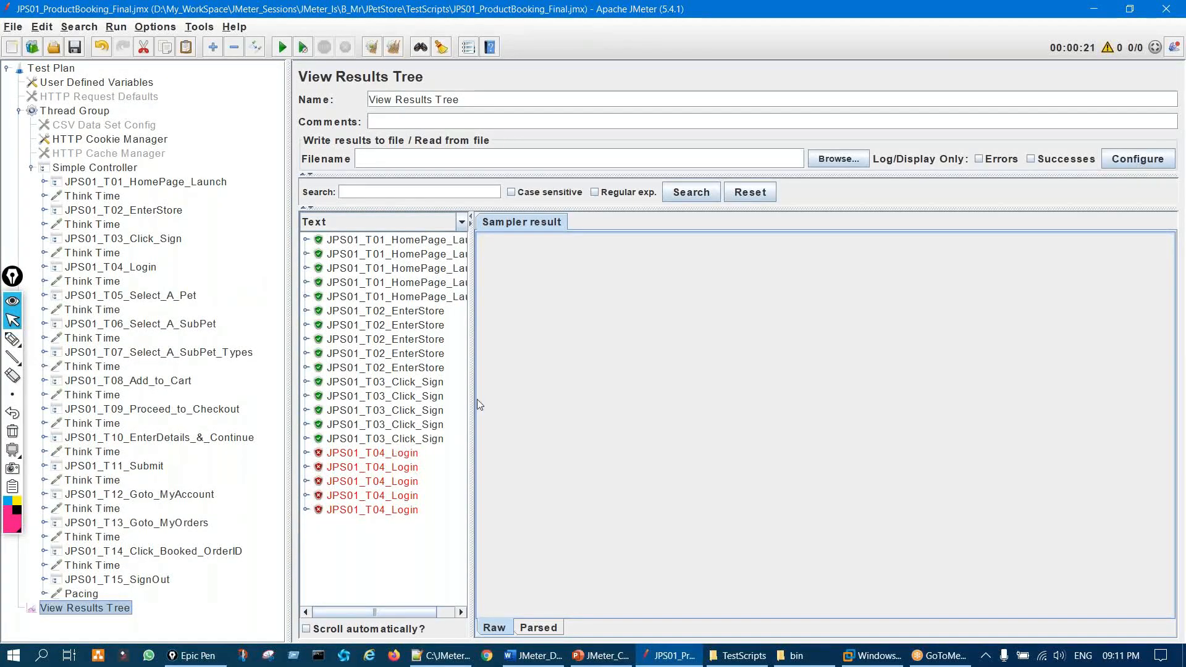
Step: Widen the results list, mark its sample groups and the CSV Data Set Config with the pen, and clear the ink
{"action": "mouse_move", "coordinate": [473, 398]}
{"action": "left_mouse_down"}
{"action": "mouse_move", "coordinate": [565, 376]}
{"action": "mouse_move", "coordinate": [752, 358]}
{"action": "left_mouse_up"}
{"action": "key", "text": "ctrl+shift+3"}
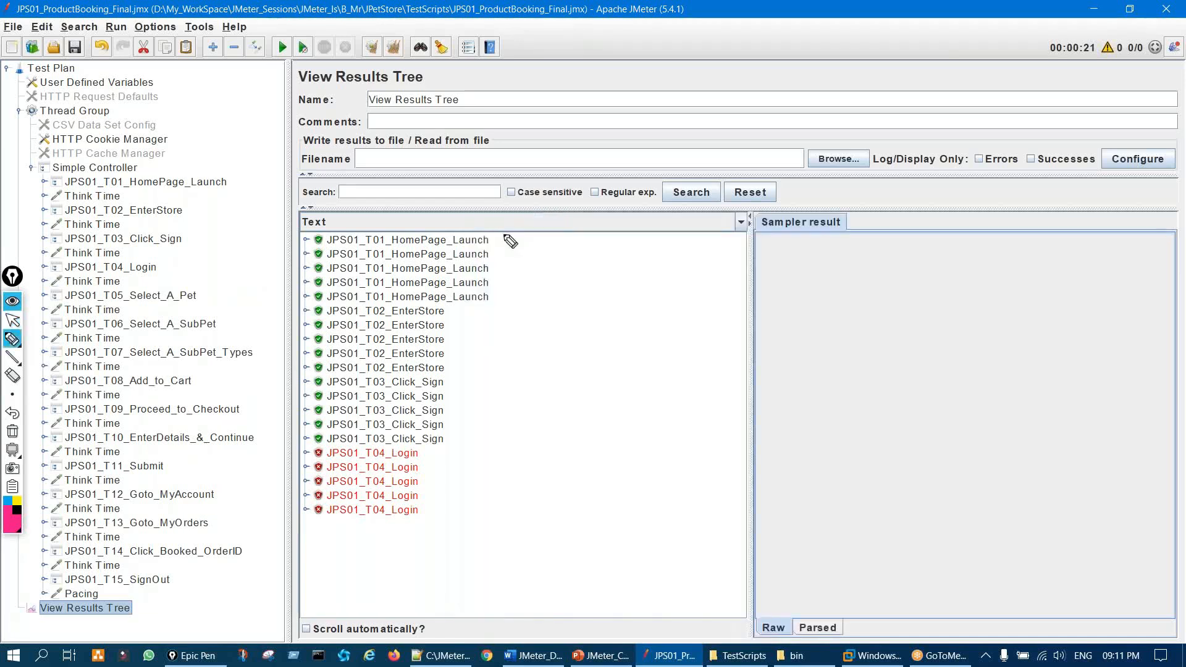
{"action": "mouse_move", "coordinate": [502, 234]}
{"action": "left_mouse_down"}
{"action": "mouse_move", "coordinate": [509, 306]}
{"action": "mouse_move", "coordinate": [458, 414]}
{"action": "left_mouse_up"}
{"action": "mouse_move", "coordinate": [396, 454]}
{"action": "left_mouse_down"}
{"action": "mouse_move", "coordinate": [418, 468]}
{"action": "mouse_move", "coordinate": [377, 458]}
{"action": "left_mouse_up"}
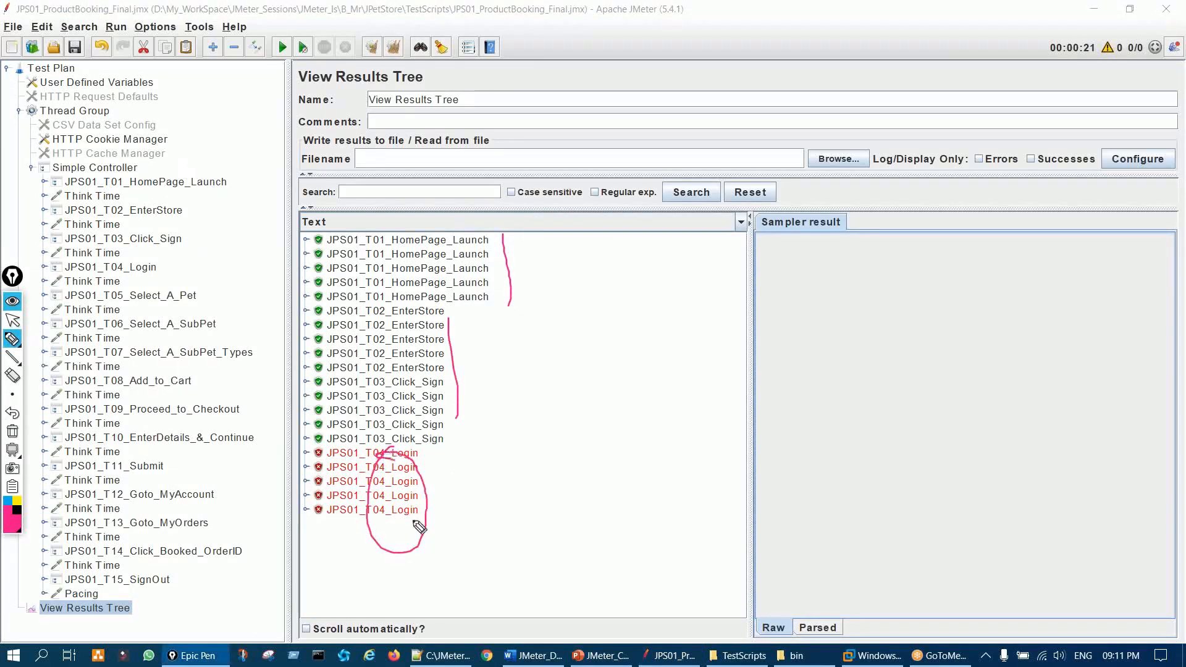
{"action": "mouse_move", "coordinate": [160, 119]}
{"action": "left_mouse_down"}
{"action": "mouse_move", "coordinate": [190, 128]}
{"action": "mouse_move", "coordinate": [151, 143]}
{"action": "left_mouse_up"}
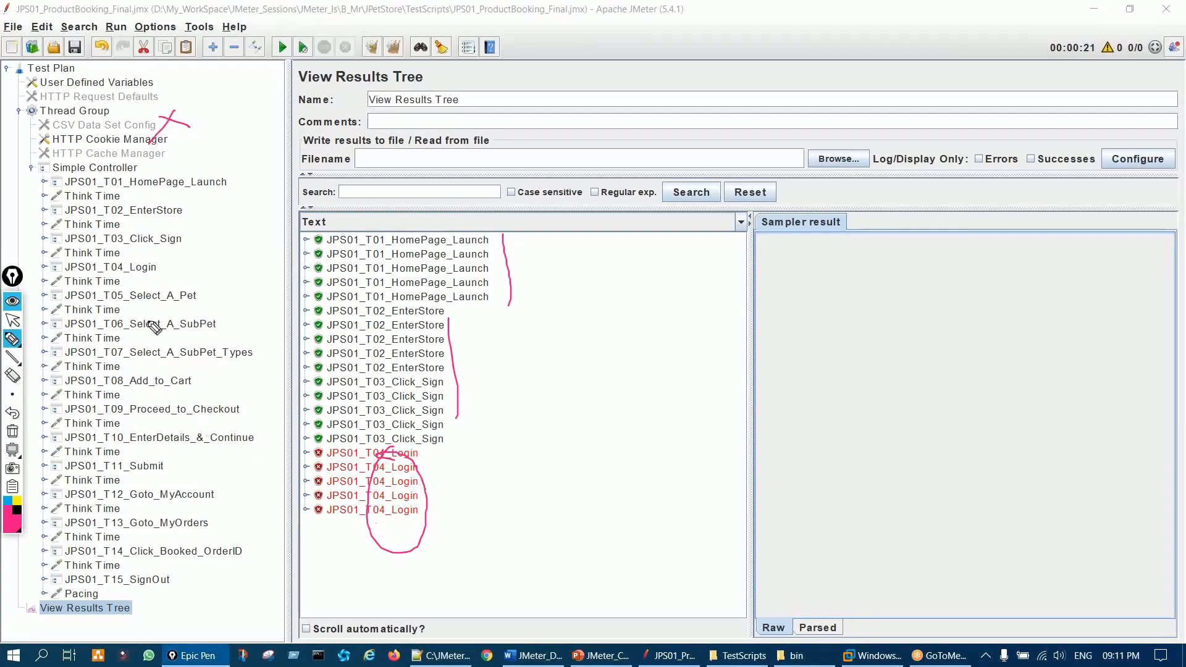
{"action": "key", "text": "Escape"}
Step: Expand the JPS01_T04_Login controller once more to check its Response Assertion and disabled action handler, and collapse it
{"action": "left_click", "coordinate": [50, 266]}
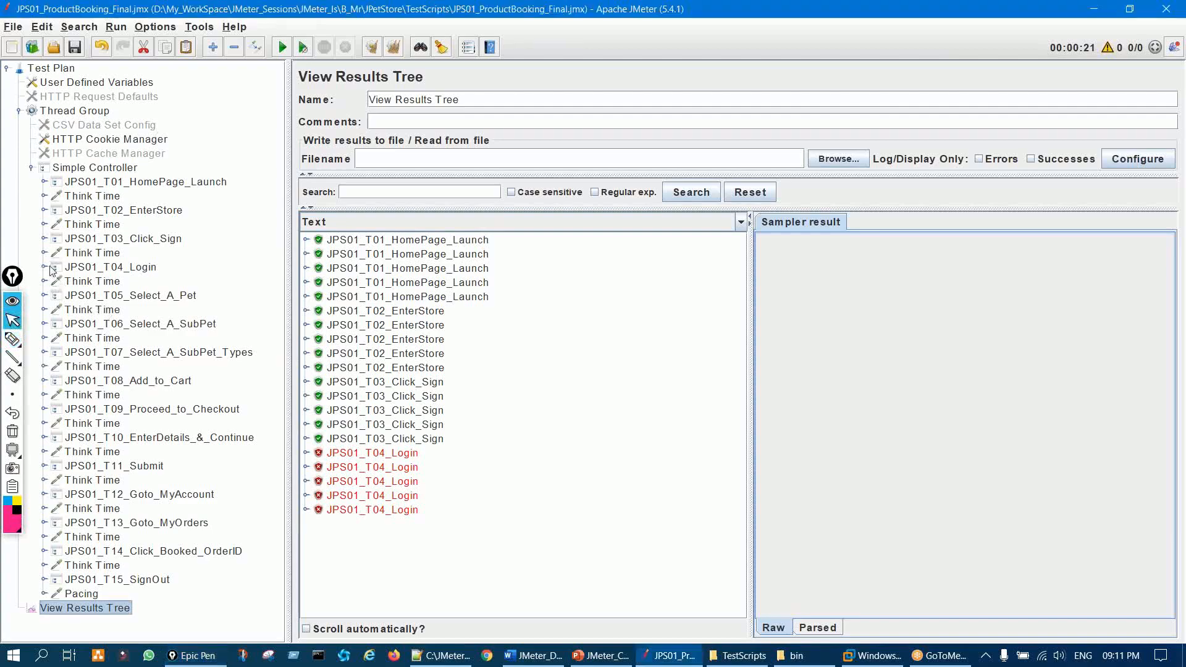
{"action": "left_click", "coordinate": [45, 267]}
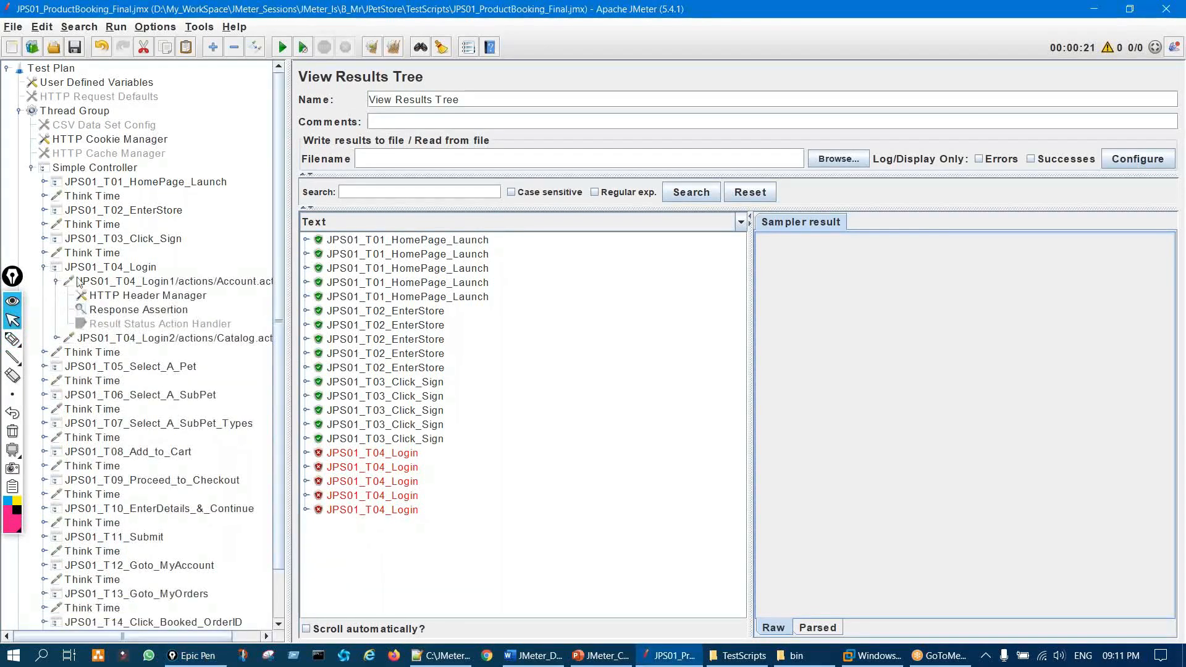
{"action": "left_click", "coordinate": [44, 267]}
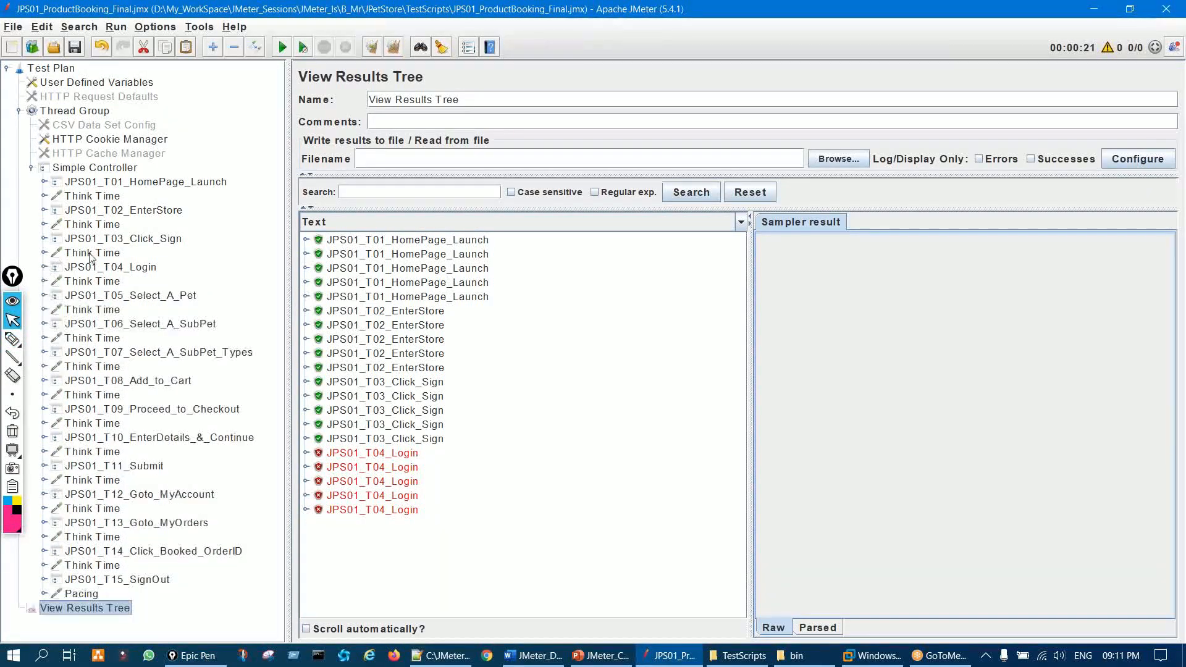
Step: Clear all previous results and try to start the test remotely on 192.168.142.128
{"action": "left_click", "coordinate": [393, 47]}
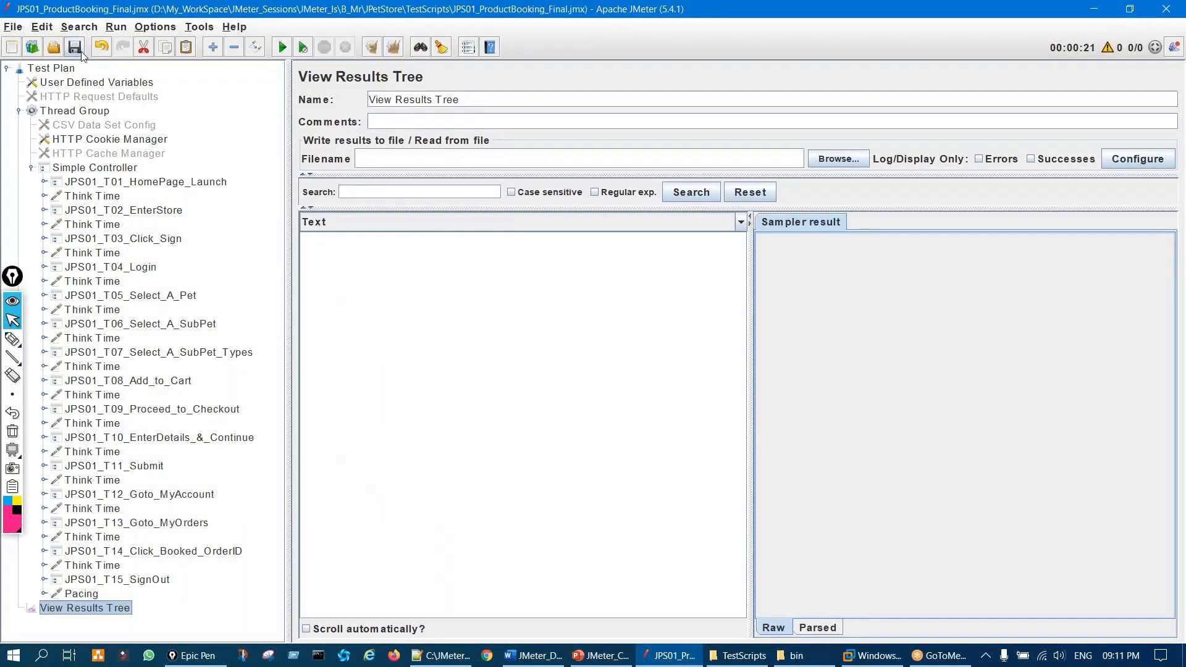
{"action": "left_click", "coordinate": [115, 28]}
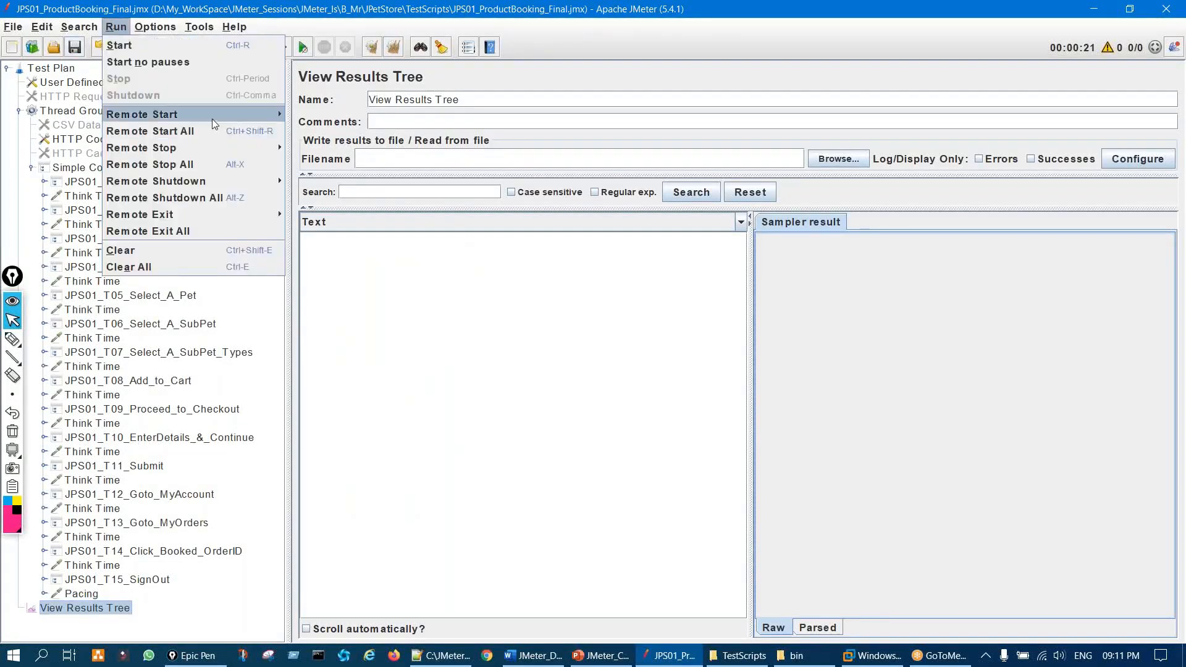
{"action": "mouse_move", "coordinate": [212, 115]}
{"action": "left_click", "coordinate": [321, 116]}
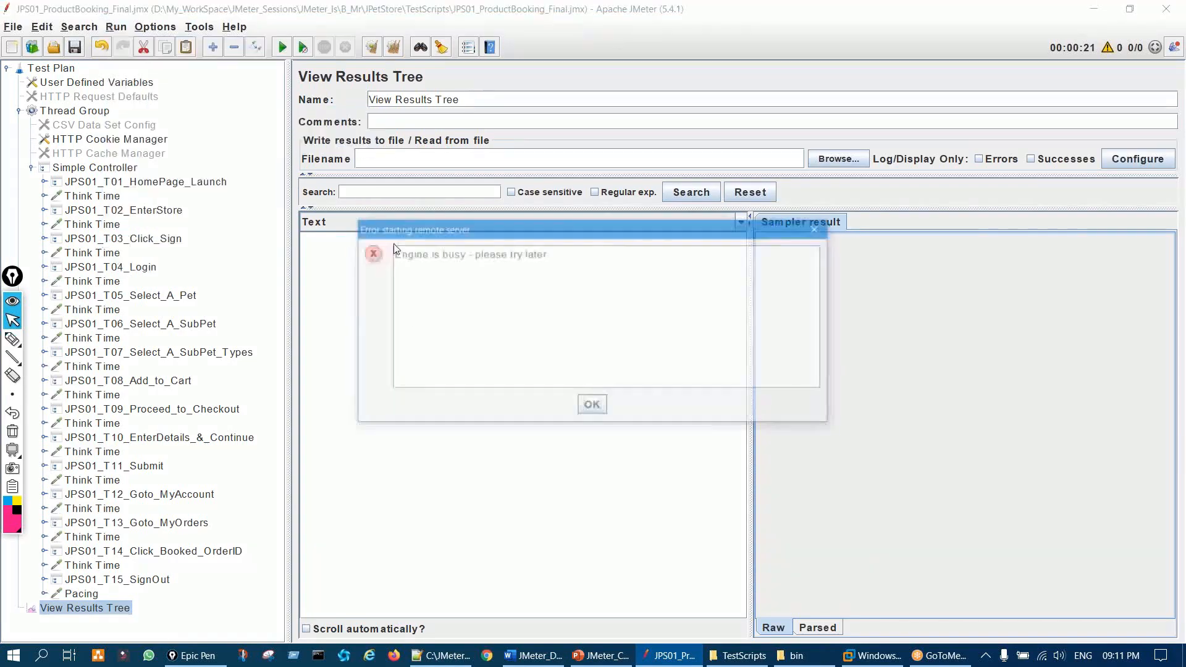
{"action": "left_click", "coordinate": [592, 406]}
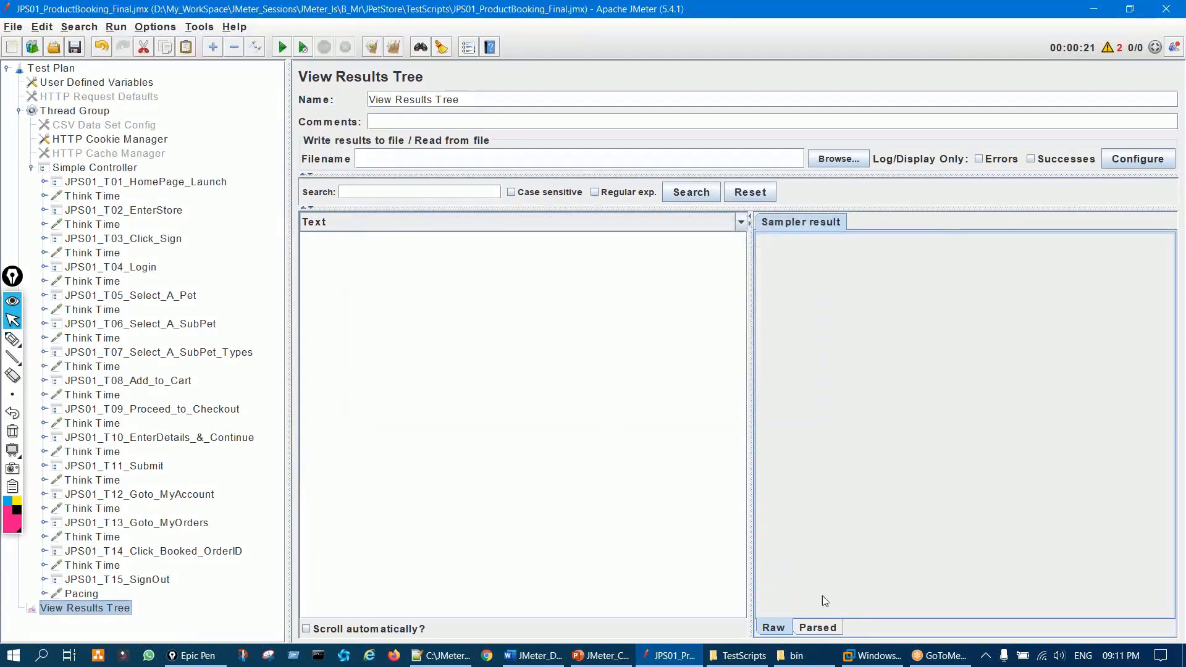
Step: Switch to the Windows 10 virtual machine in VMware and resume the paused server console, checking its latest test line
{"action": "left_click", "coordinate": [871, 655]}
{"action": "left_click", "coordinate": [326, 274]}
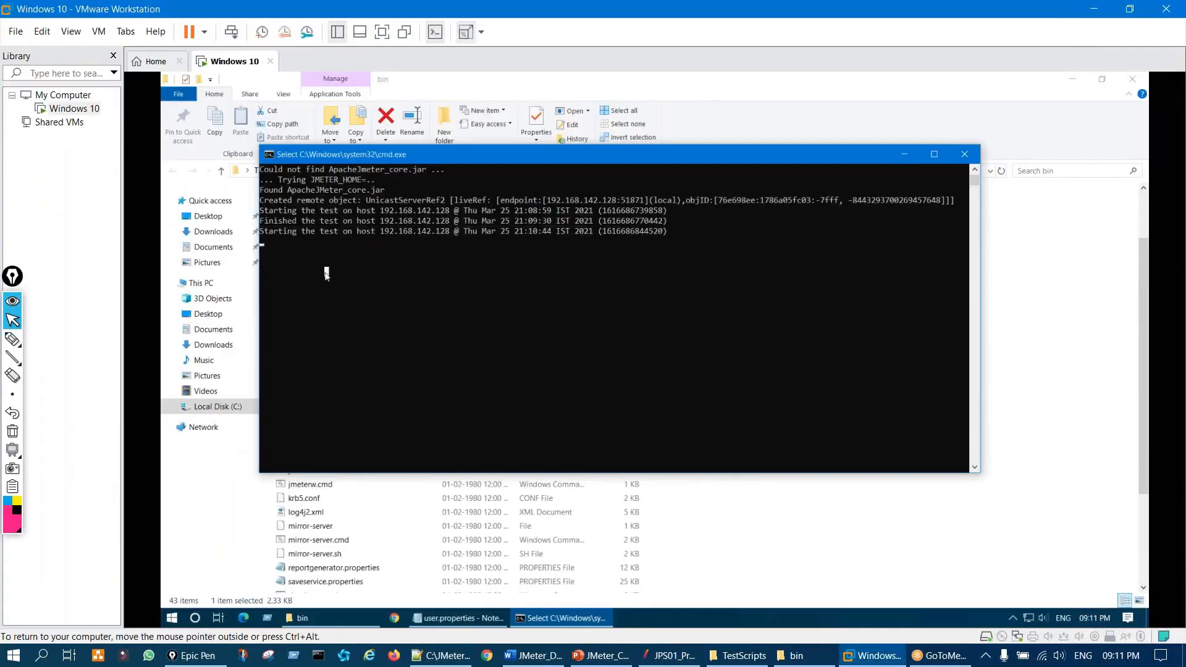
{"action": "key", "text": "Return"}
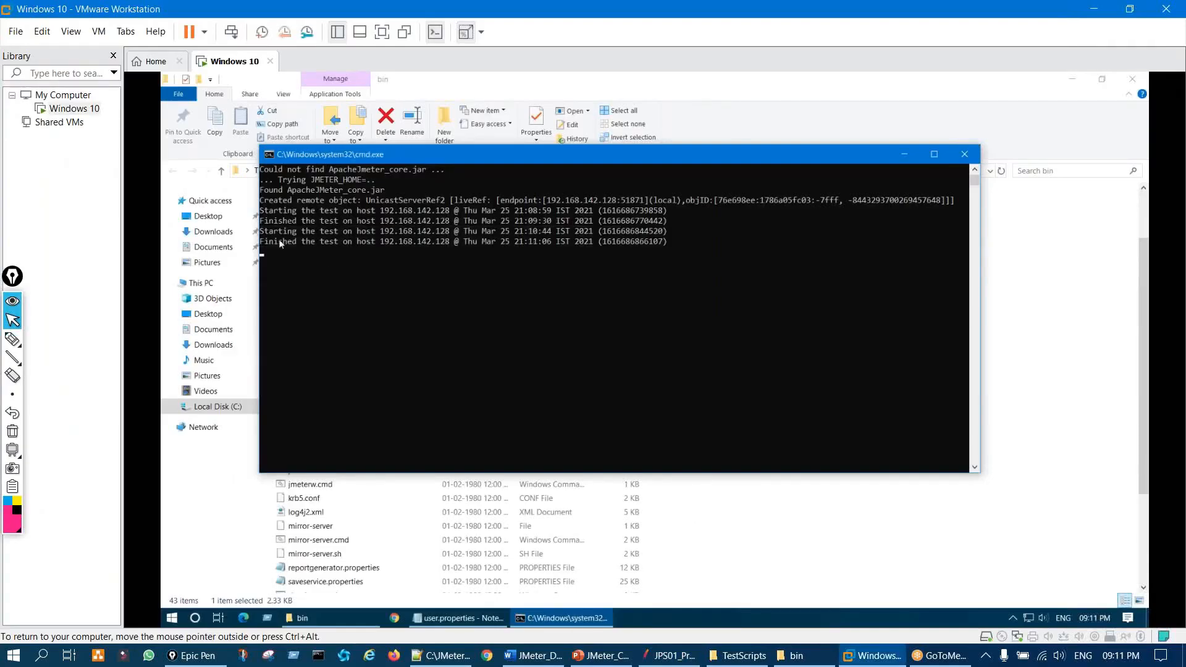
{"action": "left_click_drag", "start_coordinate": [279, 239], "coordinate": [357, 246]}
Step: Return to JMeter and start the test remotely on slave 192.168.142.128
{"action": "left_click", "coordinate": [670, 656]}
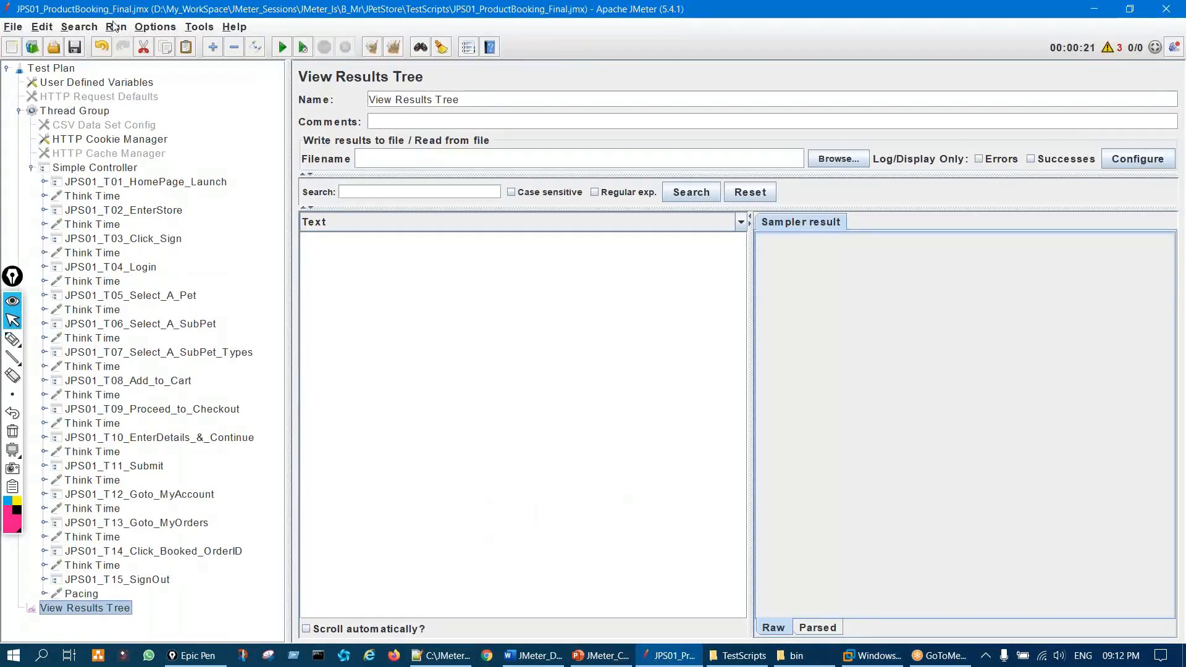
{"action": "left_click", "coordinate": [115, 26]}
{"action": "mouse_move", "coordinate": [239, 113]}
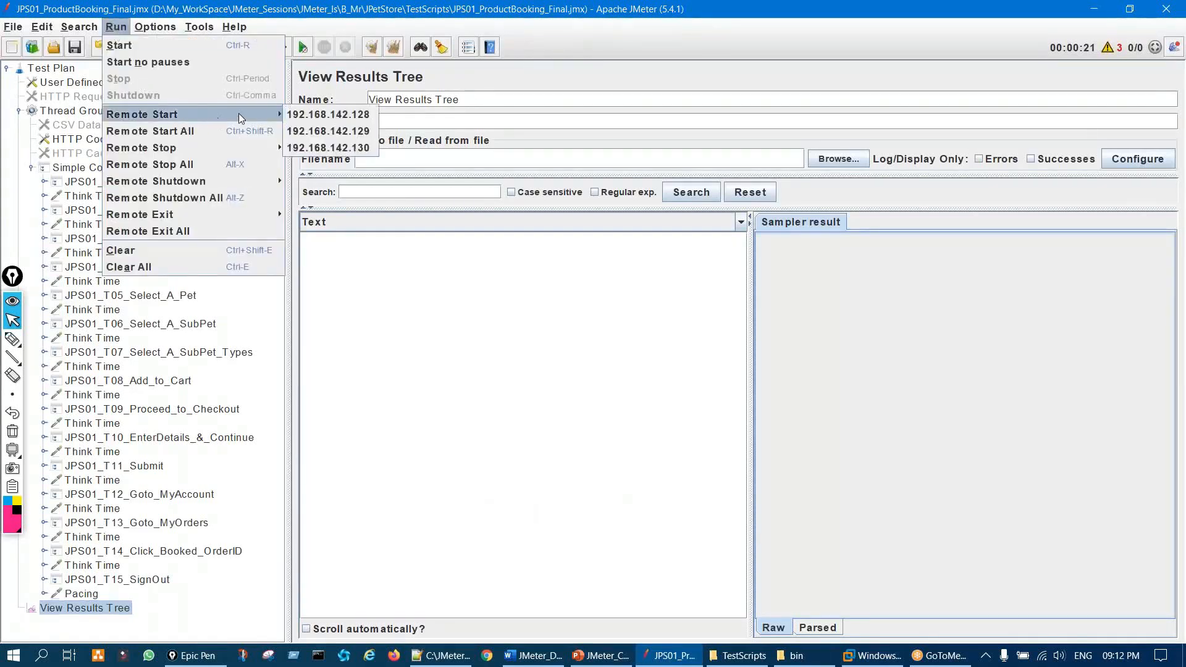
{"action": "left_click", "coordinate": [325, 113]}
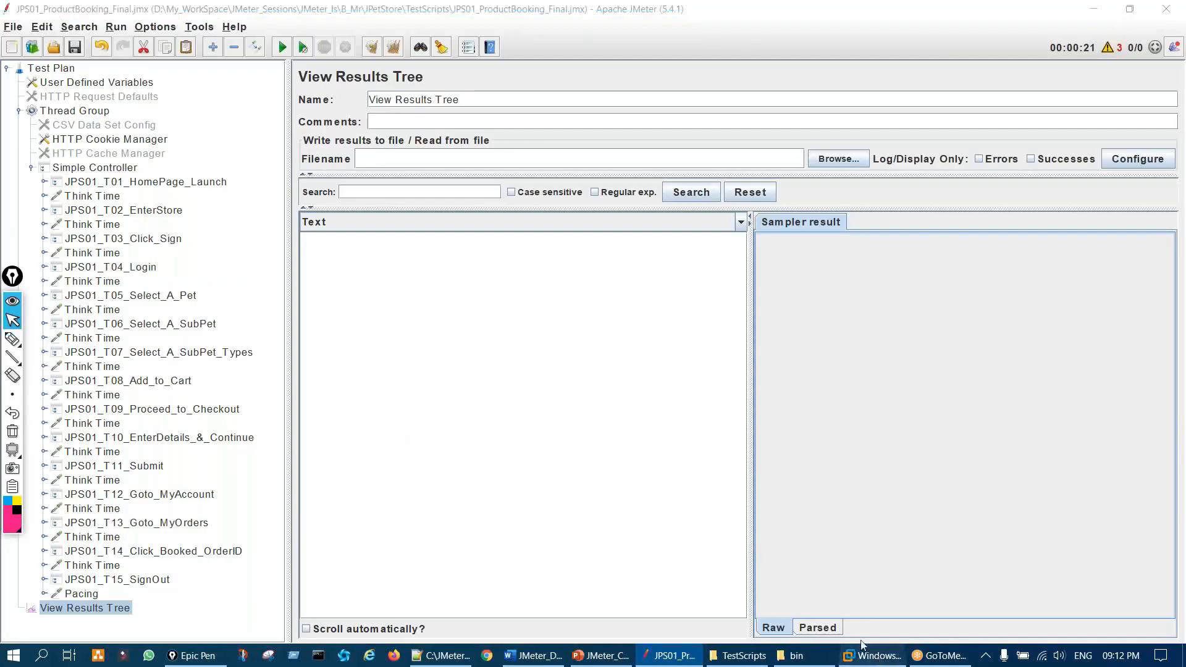
Step: Switch to the virtual machine in VMware and highlight the newest test-start line in the server console
{"action": "left_click", "coordinate": [871, 656]}
{"action": "left_click", "coordinate": [344, 293]}
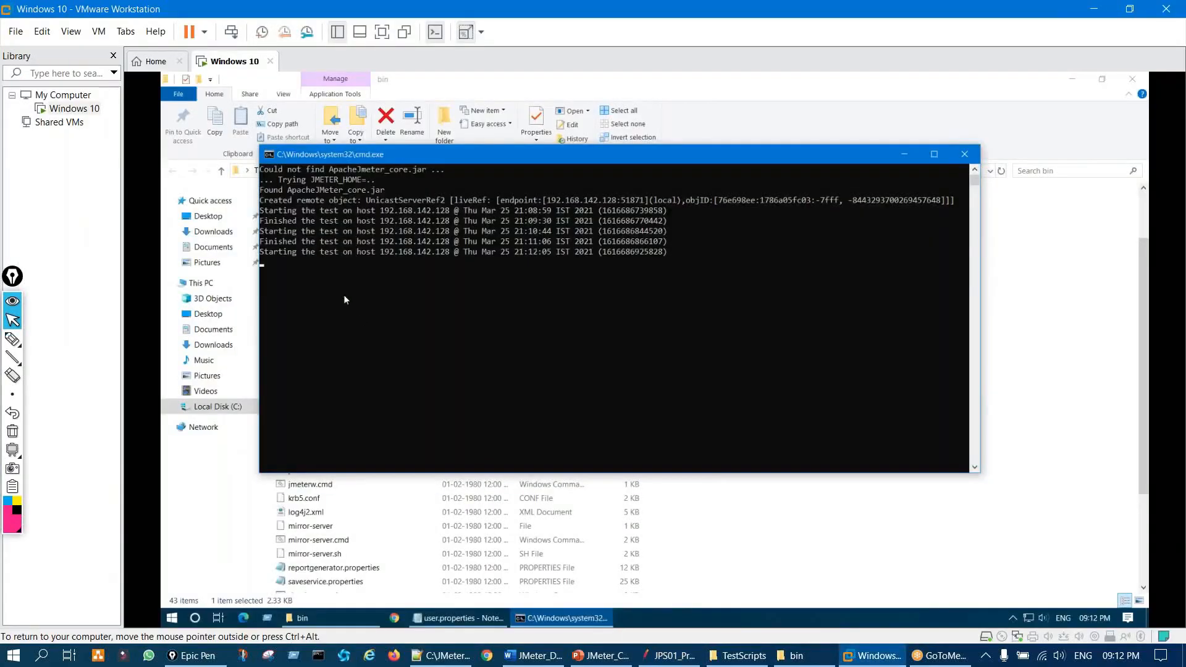
{"action": "left_click_drag", "start_coordinate": [278, 253], "coordinate": [575, 254]}
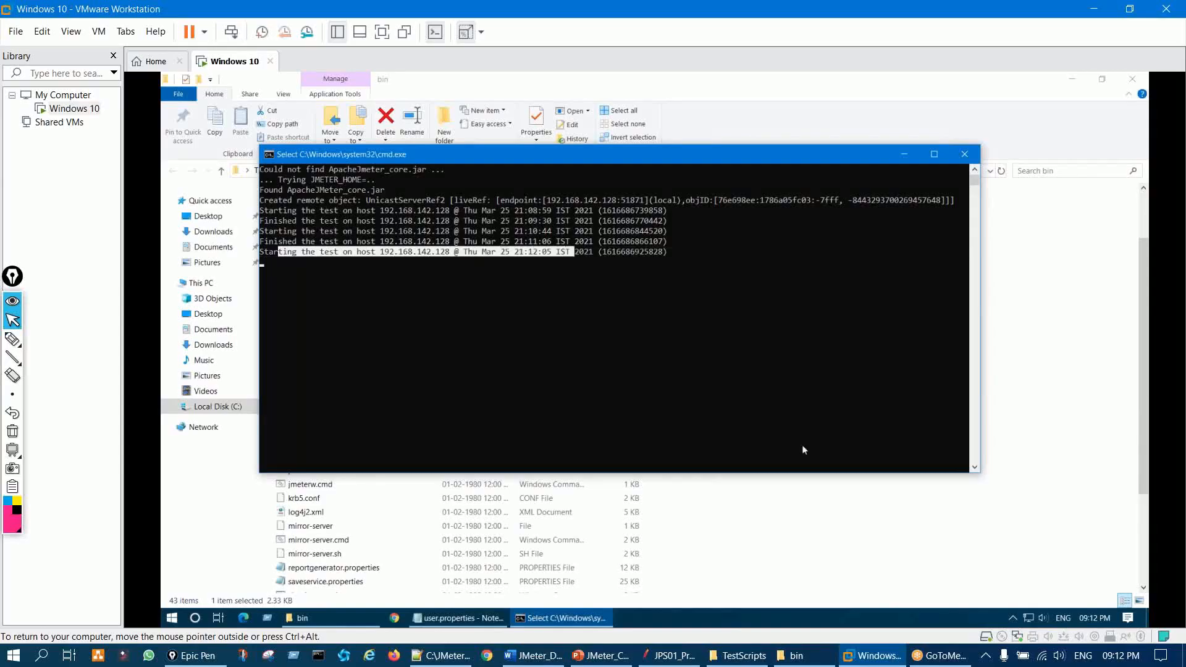
Step: Return to JMeter, circle the thread counter with the pen, and write 5/0 with an arrow and underlines at the zero
{"action": "left_click", "coordinate": [671, 656]}
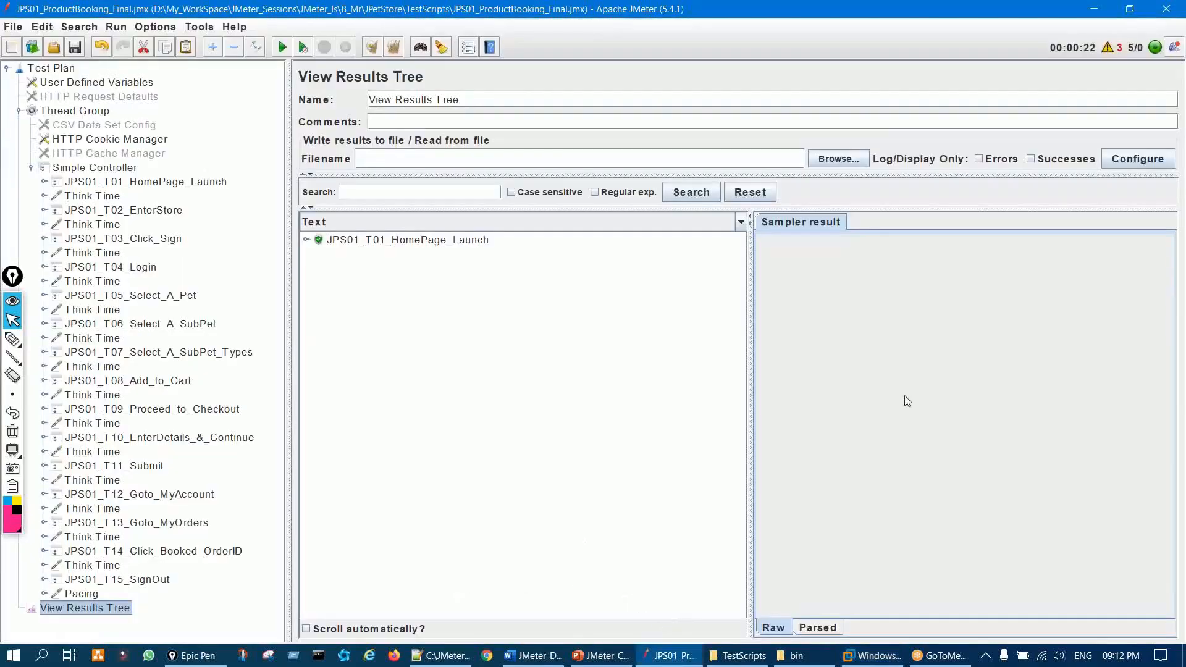
{"action": "key", "text": "ctrl+shift+3"}
{"action": "mouse_move", "coordinate": [1125, 36]}
{"action": "left_mouse_down"}
{"action": "mouse_move", "coordinate": [1165, 52]}
{"action": "mouse_move", "coordinate": [1127, 38]}
{"action": "left_mouse_up"}
{"action": "left_click_drag", "start_coordinate": [887, 234], "coordinate": [825, 253]}
{"action": "left_click_drag", "start_coordinate": [841, 250], "coordinate": [825, 323]}
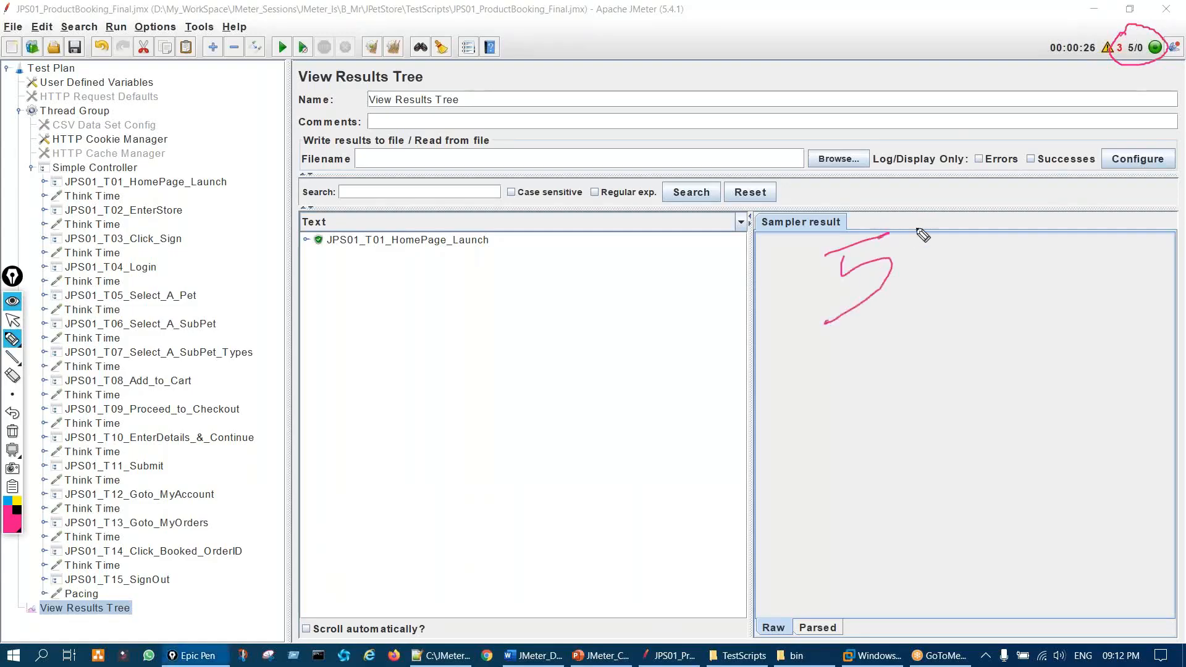
{"action": "left_click_drag", "start_coordinate": [919, 210], "coordinate": [881, 397]}
{"action": "mouse_move", "coordinate": [931, 295]}
{"action": "left_mouse_down"}
{"action": "mouse_move", "coordinate": [945, 335]}
{"action": "mouse_move", "coordinate": [930, 298]}
{"action": "mouse_move", "coordinate": [1086, 255]}
{"action": "left_mouse_up"}
{"action": "mouse_move", "coordinate": [993, 288]}
{"action": "left_mouse_down"}
{"action": "mouse_move", "coordinate": [980, 316]}
{"action": "mouse_move", "coordinate": [1025, 331]}
{"action": "left_mouse_up"}
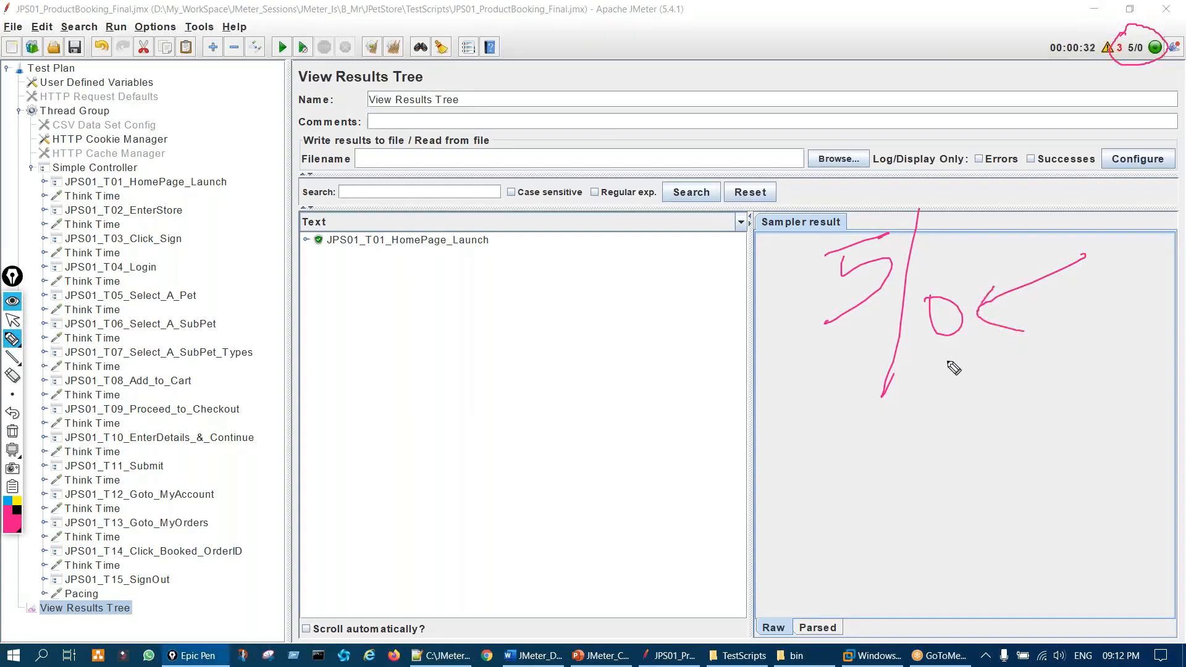
{"action": "mouse_move", "coordinate": [943, 363]}
{"action": "left_mouse_down"}
{"action": "mouse_move", "coordinate": [1002, 341]}
{"action": "mouse_move", "coordinate": [1005, 356]}
{"action": "left_mouse_up"}
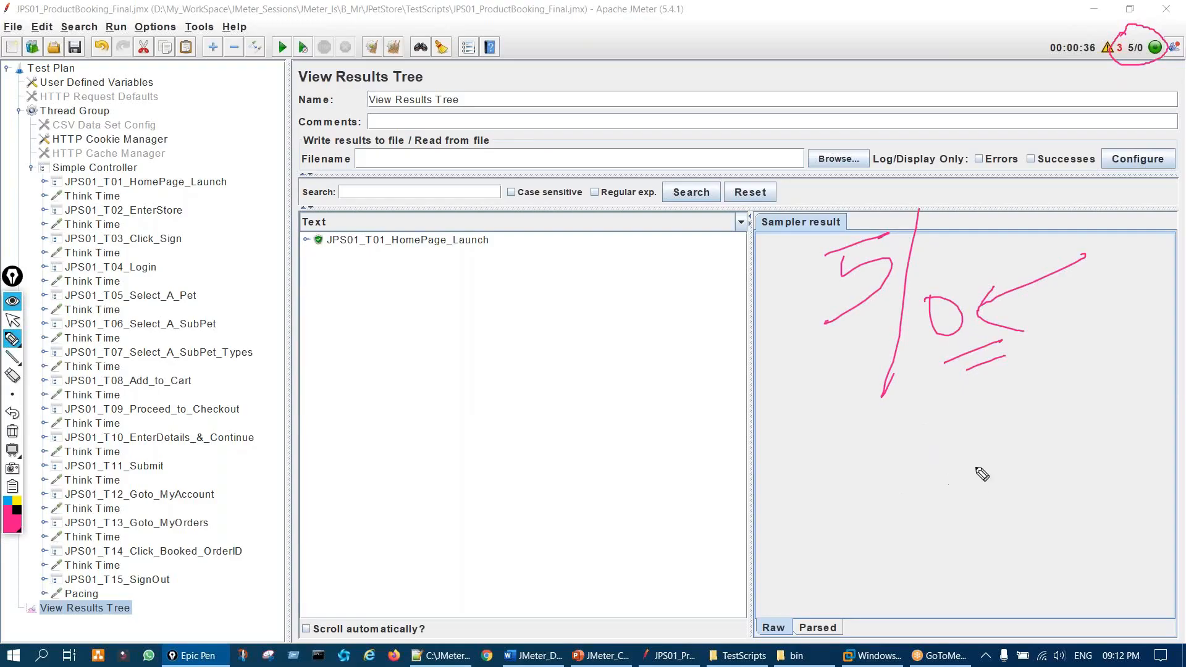
Step: Circle the local start control, write 5/5 below the 5/0 note with connecting arrows, and clear the ink
{"action": "mouse_move", "coordinate": [289, 42]}
{"action": "left_mouse_down"}
{"action": "mouse_move", "coordinate": [270, 69]}
{"action": "mouse_move", "coordinate": [298, 47]}
{"action": "left_mouse_up"}
{"action": "left_click_drag", "start_coordinate": [927, 365], "coordinate": [928, 465]}
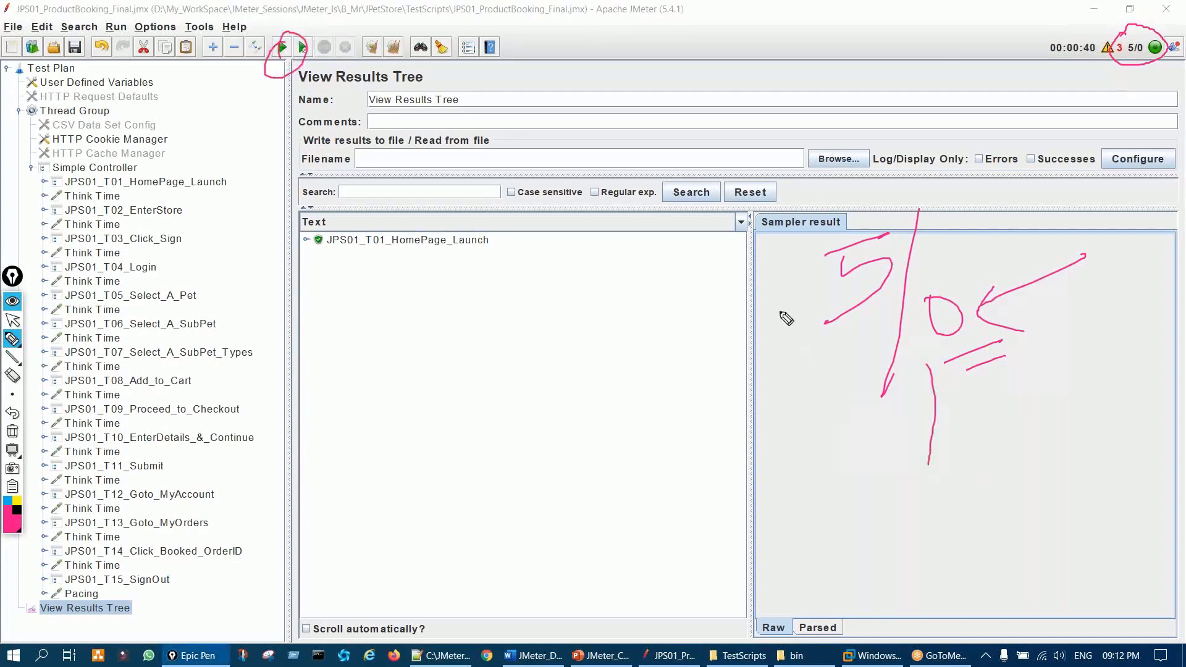
{"action": "mouse_move", "coordinate": [728, 291]}
{"action": "left_mouse_down"}
{"action": "mouse_move", "coordinate": [811, 261]}
{"action": "mouse_move", "coordinate": [796, 291]}
{"action": "left_mouse_up"}
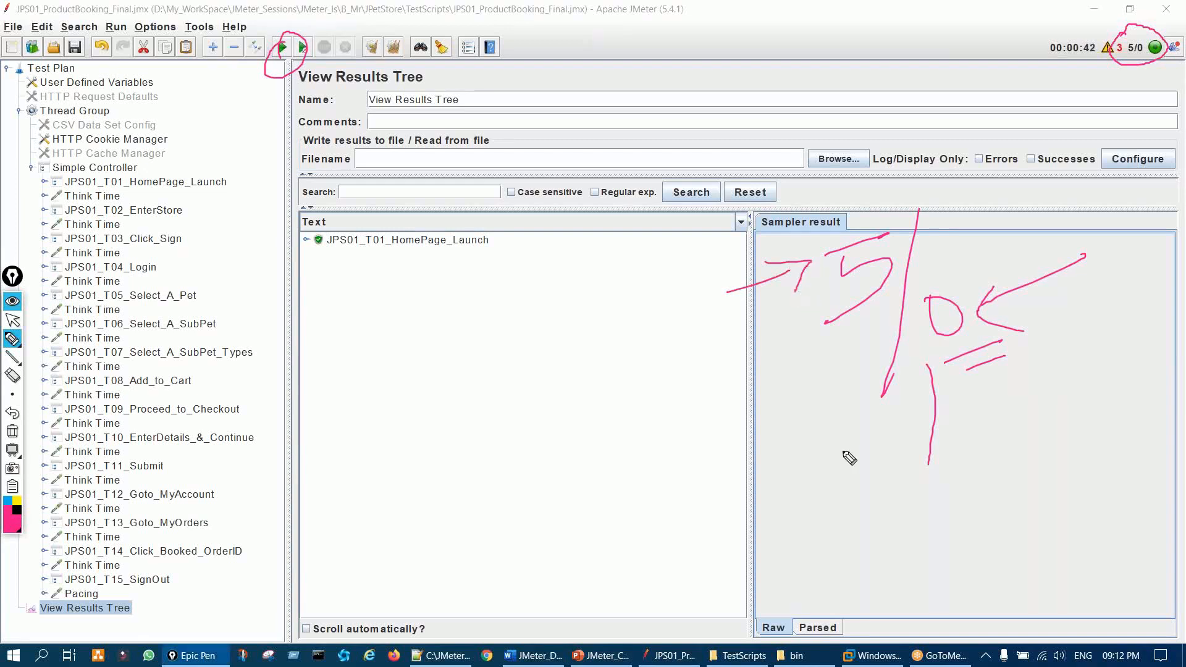
{"action": "mouse_move", "coordinate": [876, 546]}
{"action": "left_mouse_down"}
{"action": "mouse_move", "coordinate": [930, 520]}
{"action": "mouse_move", "coordinate": [901, 581]}
{"action": "left_mouse_up"}
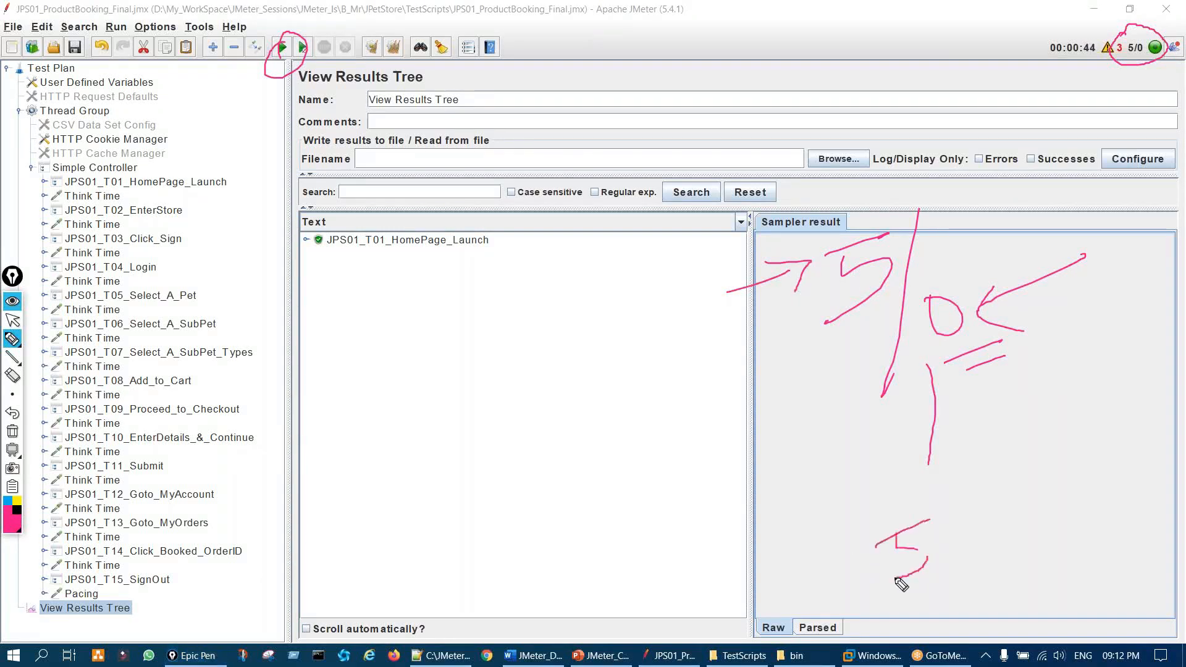
{"action": "left_click_drag", "start_coordinate": [960, 497], "coordinate": [925, 604]}
{"action": "mouse_move", "coordinate": [948, 539]}
{"action": "left_mouse_down"}
{"action": "mouse_move", "coordinate": [976, 526]}
{"action": "mouse_move", "coordinate": [974, 576]}
{"action": "left_mouse_up"}
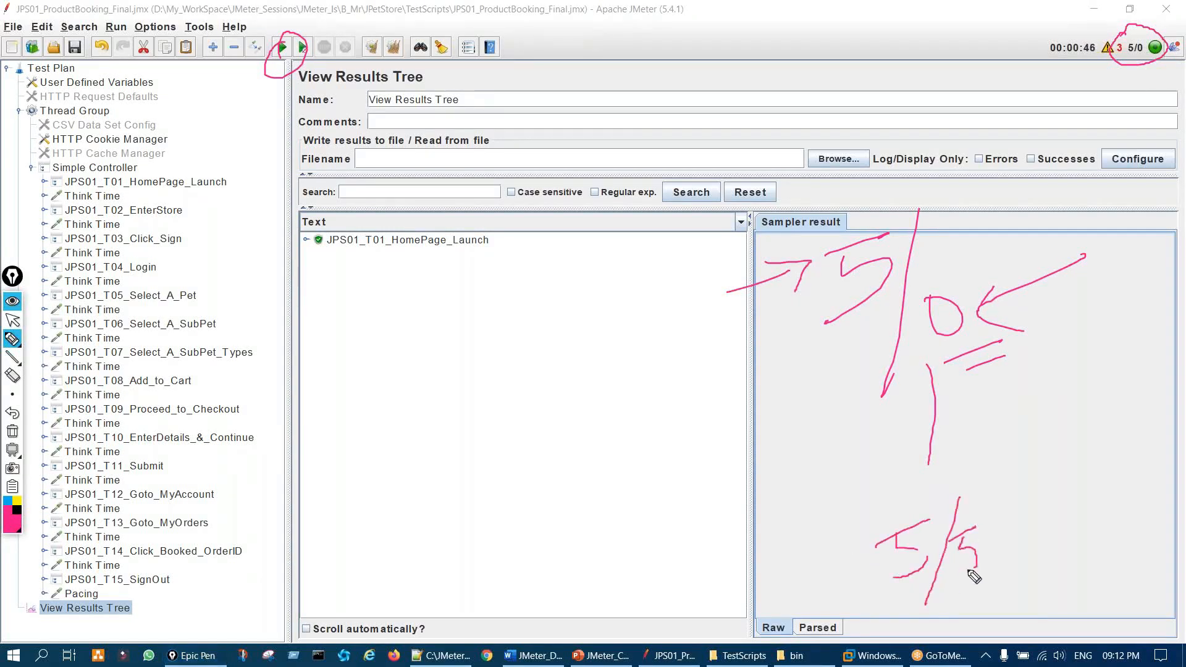
{"action": "left_click_drag", "start_coordinate": [953, 298], "coordinate": [990, 253]}
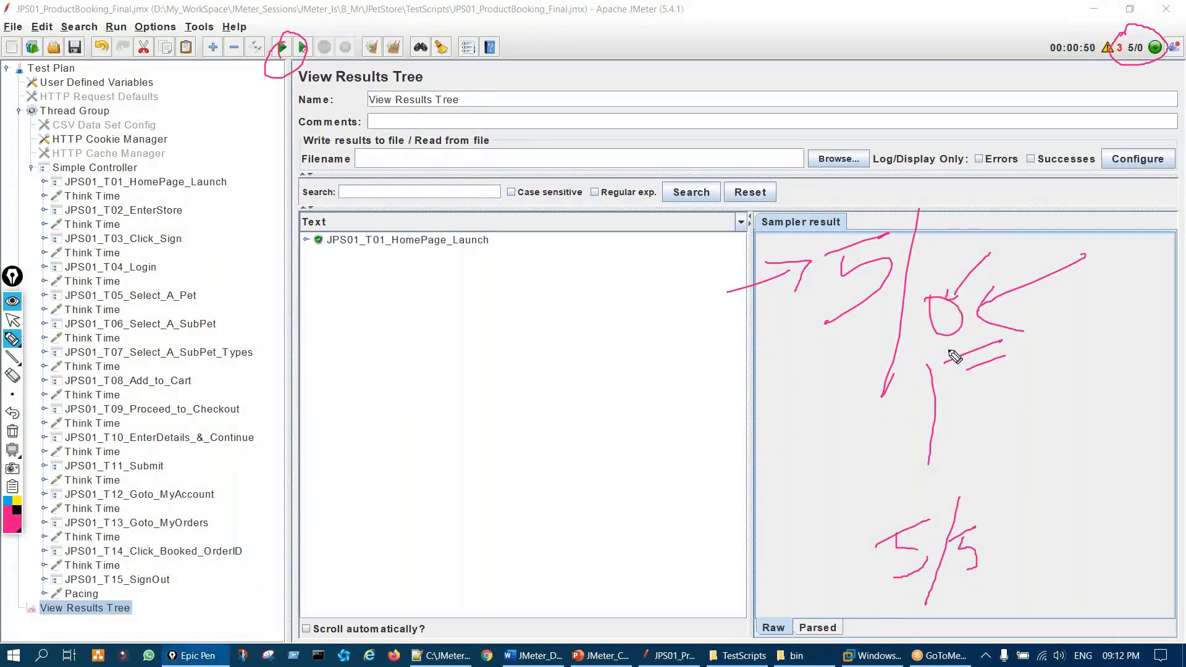
{"action": "key", "text": "ctrl+shift+7"}
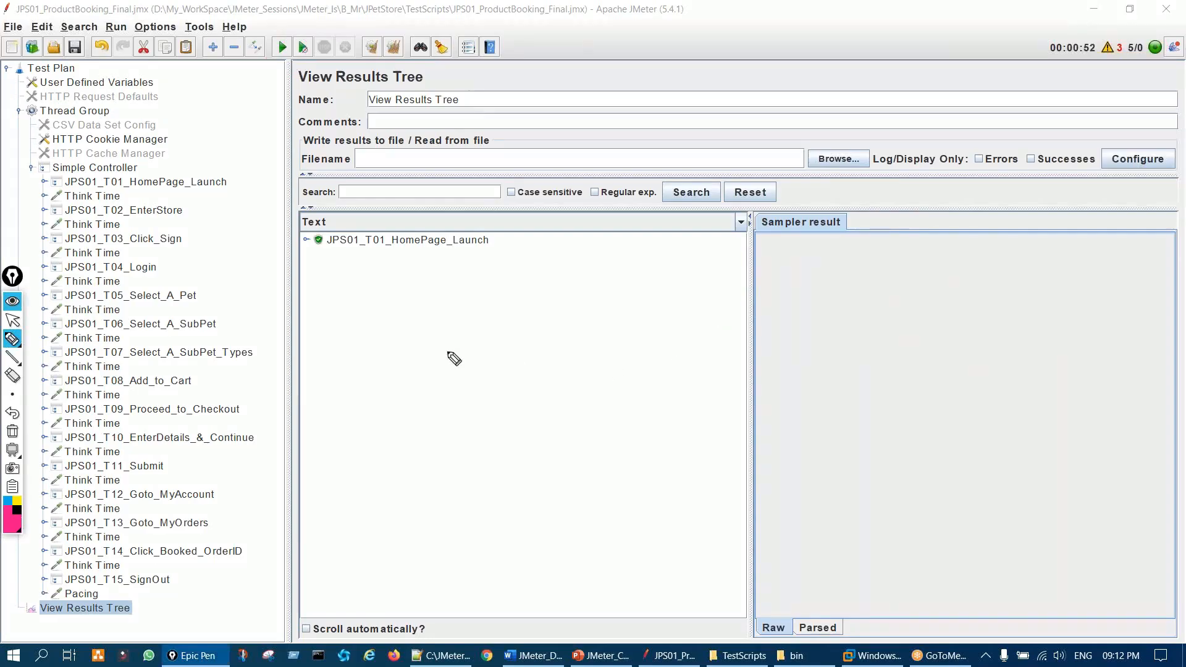
Step: Draw arrows in the results list and mark the thread counter with the pen, clearing the ink and restoring the cursor
{"action": "mouse_move", "coordinate": [522, 285]}
{"action": "left_mouse_down"}
{"action": "mouse_move", "coordinate": [417, 320]}
{"action": "mouse_move", "coordinate": [401, 348]}
{"action": "mouse_move", "coordinate": [432, 358]}
{"action": "left_mouse_up"}
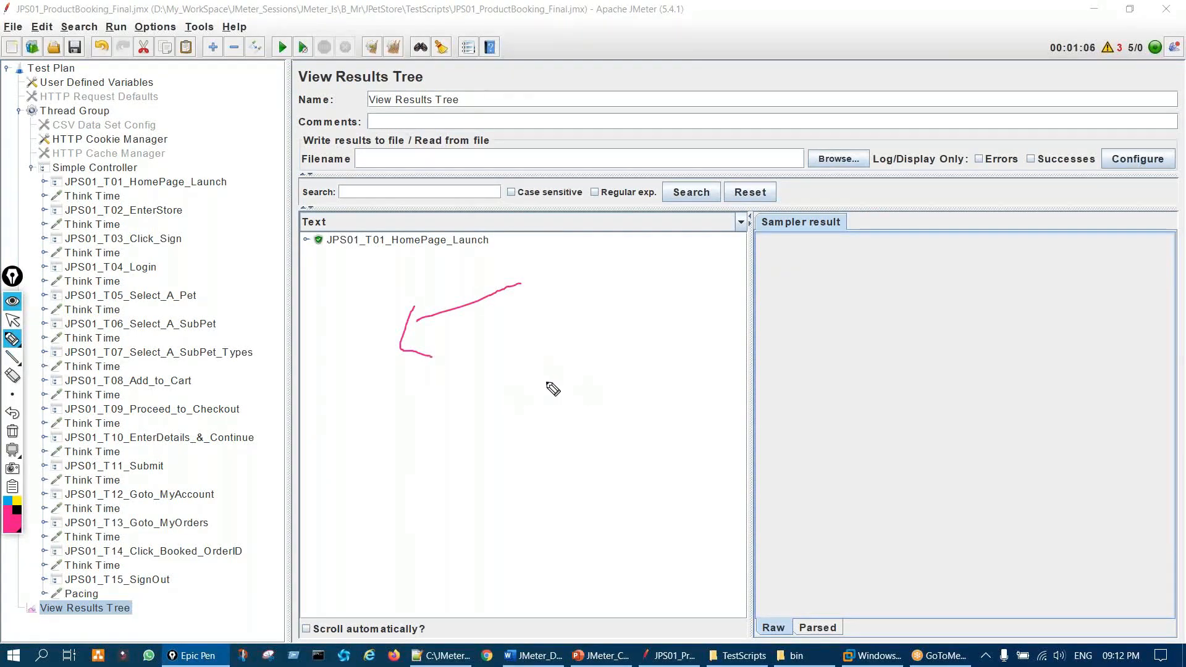
{"action": "key", "text": "ctrl+shift+7"}
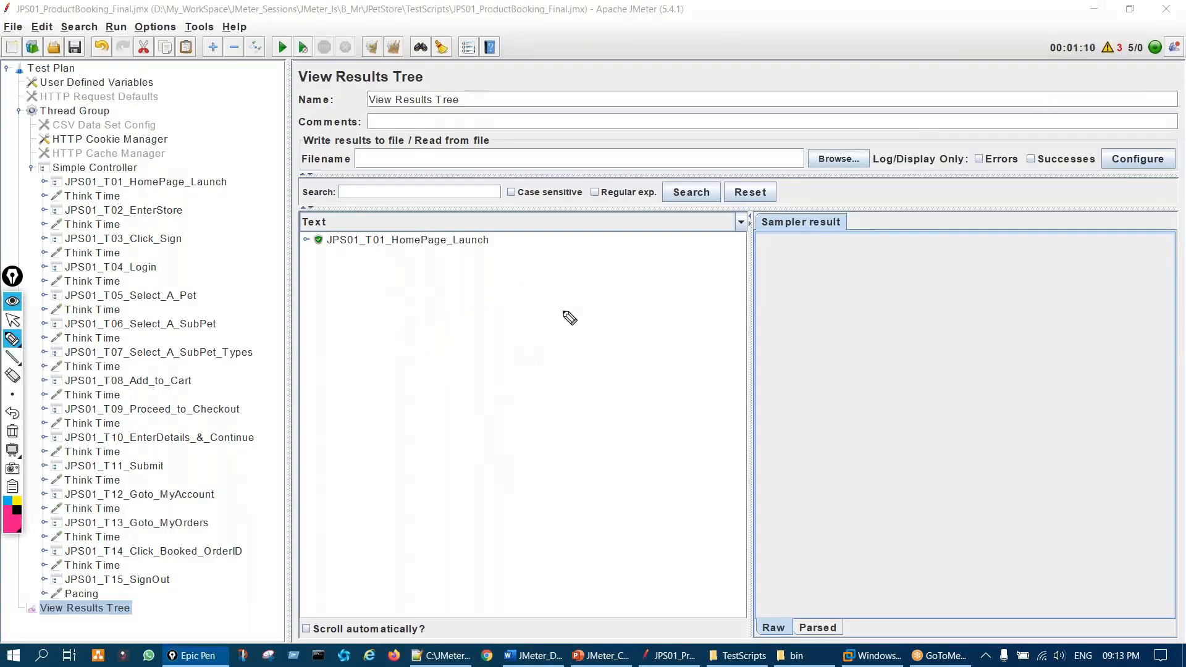
{"action": "mouse_move", "coordinate": [564, 311]}
{"action": "left_mouse_down"}
{"action": "mouse_move", "coordinate": [456, 369]}
{"action": "mouse_move", "coordinate": [465, 412]}
{"action": "left_mouse_up"}
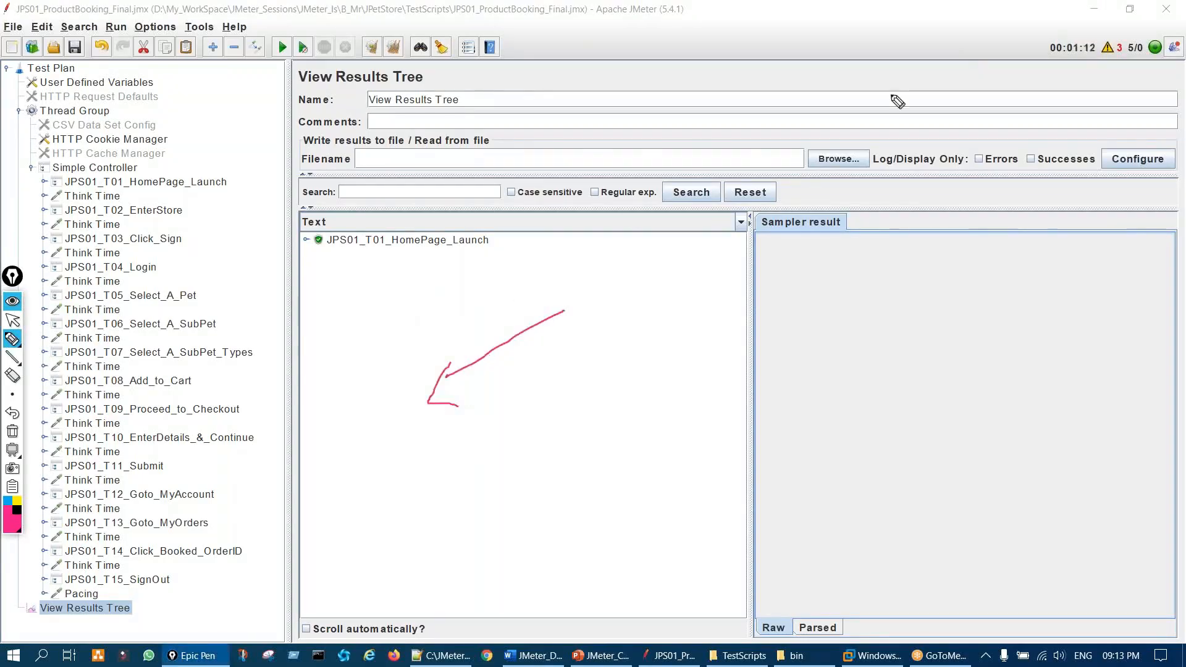
{"action": "mouse_move", "coordinate": [1088, 26]}
{"action": "left_mouse_down"}
{"action": "mouse_move", "coordinate": [1016, 50]}
{"action": "mouse_move", "coordinate": [1090, 66]}
{"action": "mouse_move", "coordinate": [1088, 28]}
{"action": "left_mouse_up"}
{"action": "left_click_drag", "start_coordinate": [1120, 55], "coordinate": [1141, 37]}
{"action": "key", "text": "ctrl+shift+7"}
{"action": "key", "text": "ctrl+shift+2"}
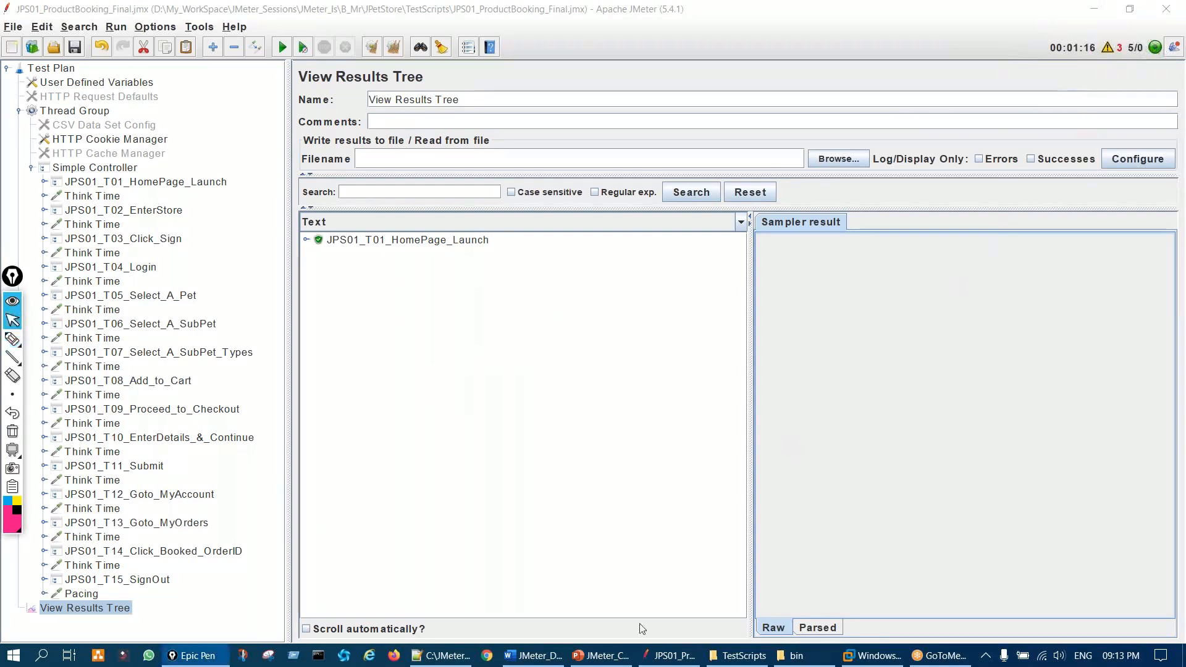
Step: Switch to the PowerPoint slides, show the distributed testing architecture slide, and handwrite "1 Sl" beside Slave 3
{"action": "left_click", "coordinate": [601, 655]}
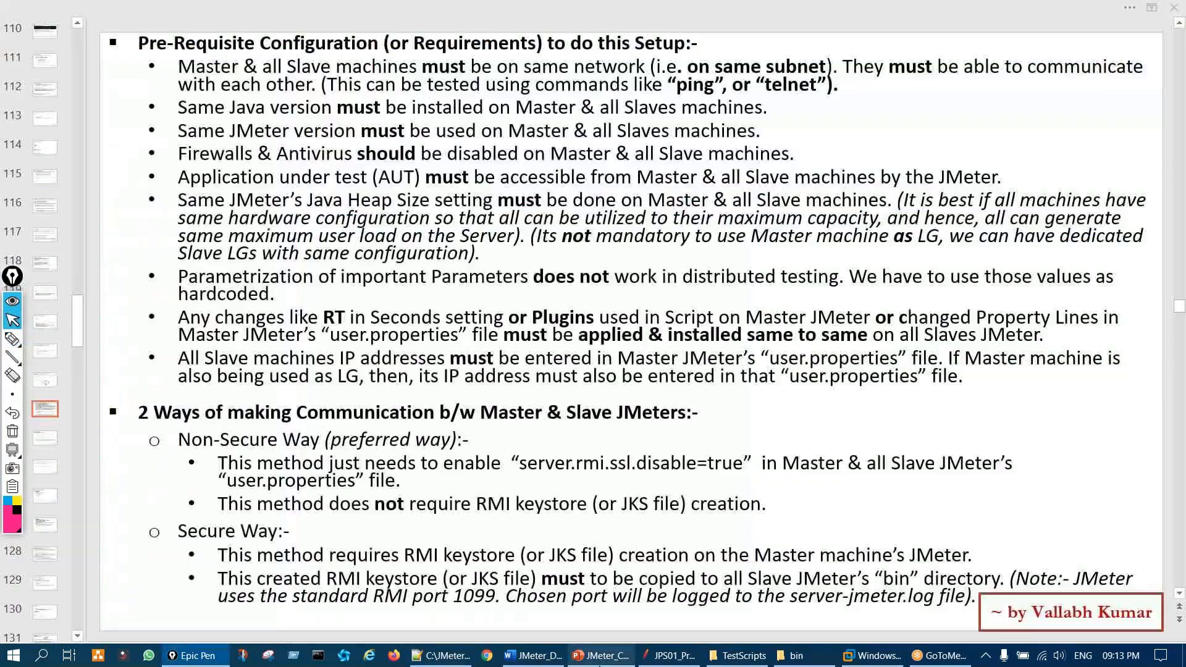
{"action": "scroll", "coordinate": [744, 441], "scroll_direction": "up", "scroll_amount": 2}
{"action": "key", "text": "ctrl+shift+3"}
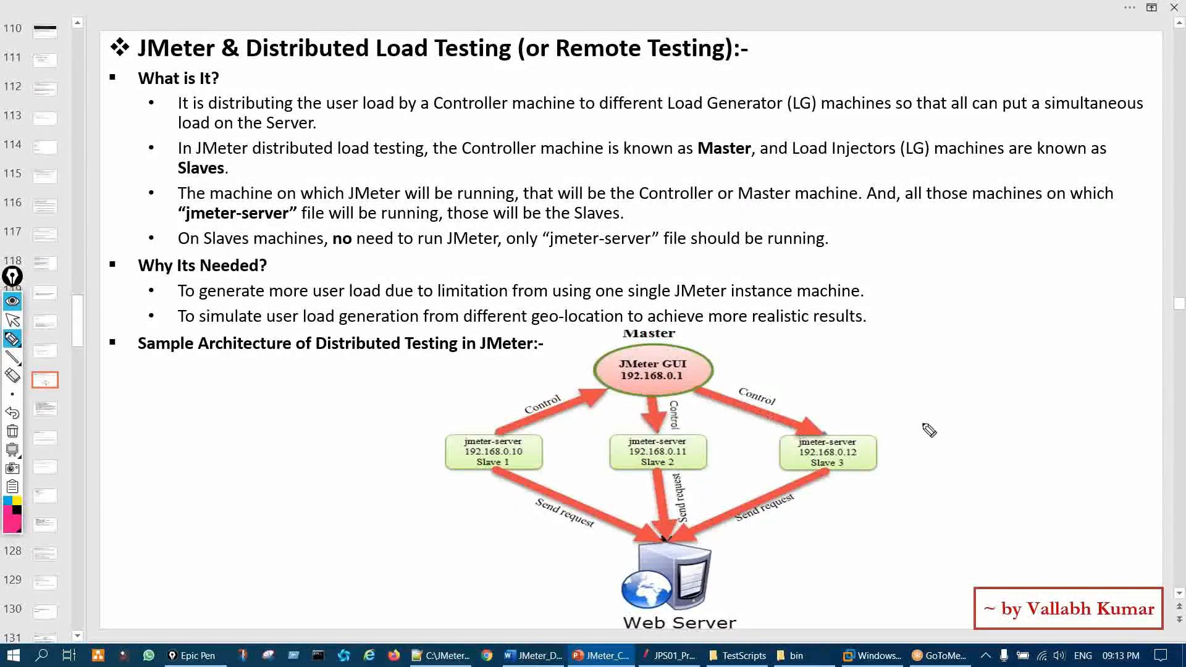
{"action": "mouse_move", "coordinate": [880, 431]}
{"action": "left_mouse_down"}
{"action": "mouse_move", "coordinate": [908, 446]}
{"action": "mouse_move", "coordinate": [936, 422]}
{"action": "mouse_move", "coordinate": [958, 427]}
{"action": "left_mouse_up"}
{"action": "mouse_move", "coordinate": [979, 411]}
{"action": "left_mouse_down"}
{"action": "mouse_move", "coordinate": [997, 380]}
{"action": "mouse_move", "coordinate": [1013, 413]}
{"action": "left_mouse_up"}
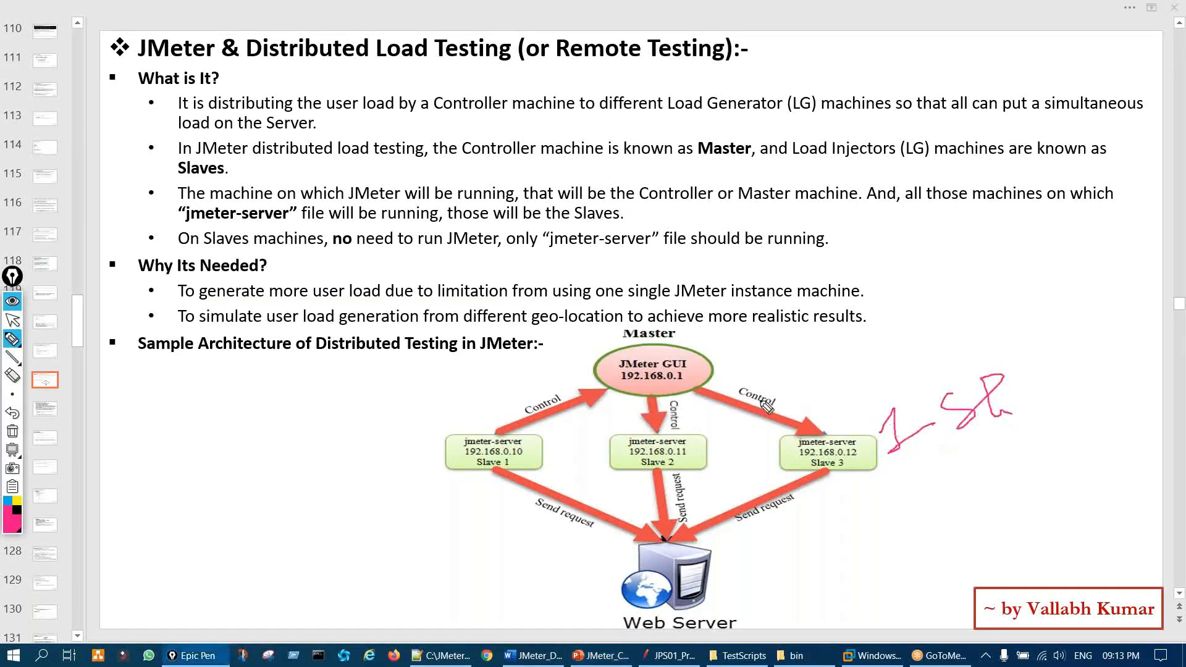
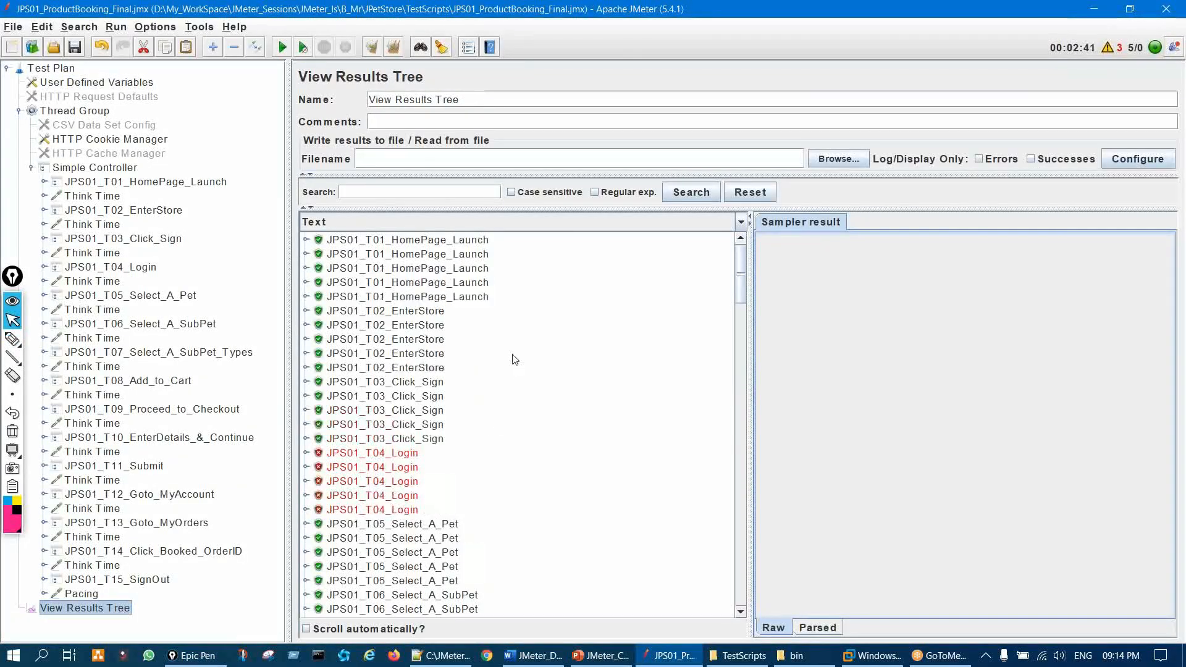
Step: In JMeter, mark the first sampler results with the pen, clear the ink, and review the rest of the results list
{"action": "key", "text": "ctrl+shift+3"}
{"action": "mouse_move", "coordinate": [495, 246]}
{"action": "left_mouse_down"}
{"action": "mouse_move", "coordinate": [503, 283]}
{"action": "mouse_move", "coordinate": [475, 448]}
{"action": "left_mouse_up"}
{"action": "key", "text": "ctrl+shift+6"}
{"action": "key", "text": "ctrl+shift+1"}
{"action": "scroll", "coordinate": [481, 457], "scroll_direction": "down", "scroll_amount": 6}
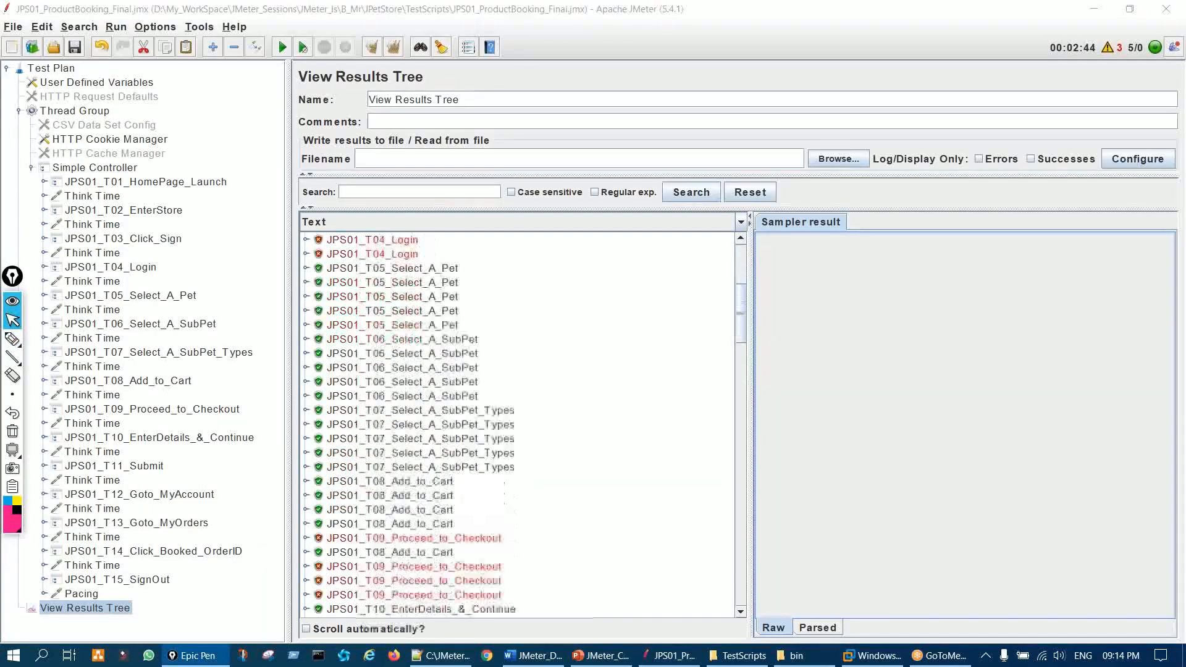
{"action": "scroll", "coordinate": [495, 440], "scroll_direction": "down", "scroll_amount": 20}
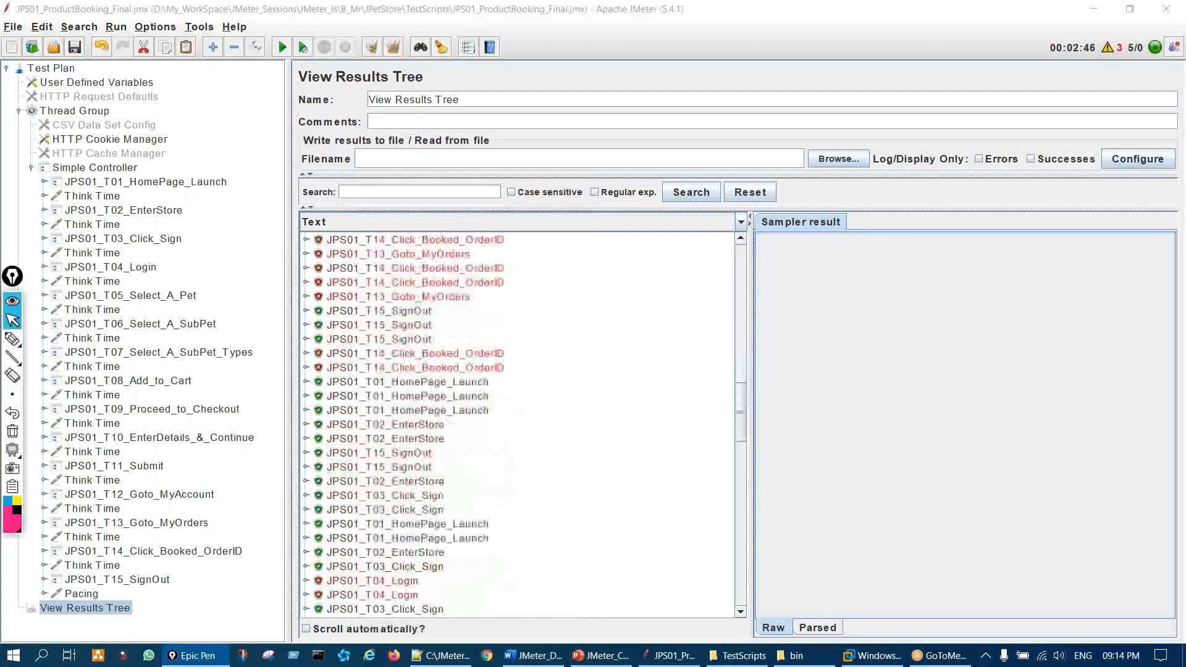
{"action": "scroll", "coordinate": [494, 440], "scroll_direction": "down", "scroll_amount": 10}
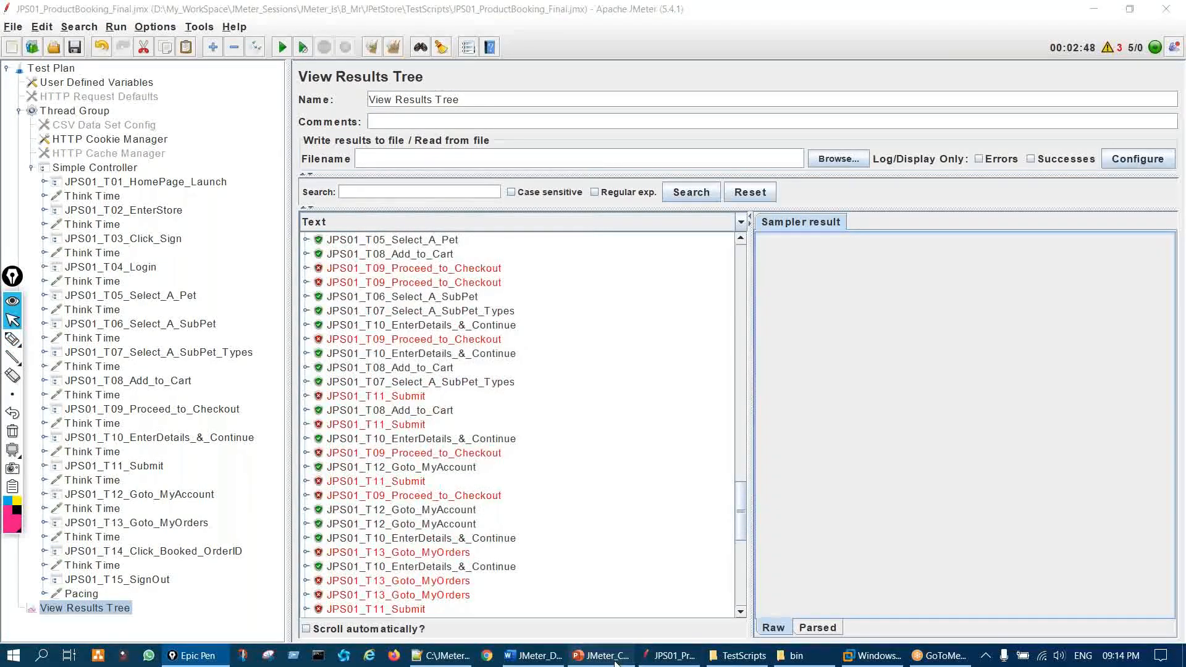
Step: On the PowerPoint architecture diagram, circle a spot at Slave 3, draw an arrow back to the Master, and clear the ink
{"action": "left_click", "coordinate": [599, 655]}
{"action": "key", "text": "ctrl+shift+2"}
{"action": "mouse_move", "coordinate": [867, 443]}
{"action": "left_mouse_down"}
{"action": "mouse_move", "coordinate": [859, 460]}
{"action": "mouse_move", "coordinate": [871, 432]}
{"action": "mouse_move", "coordinate": [710, 360]}
{"action": "mouse_move", "coordinate": [715, 344]}
{"action": "mouse_move", "coordinate": [714, 388]}
{"action": "left_mouse_up"}
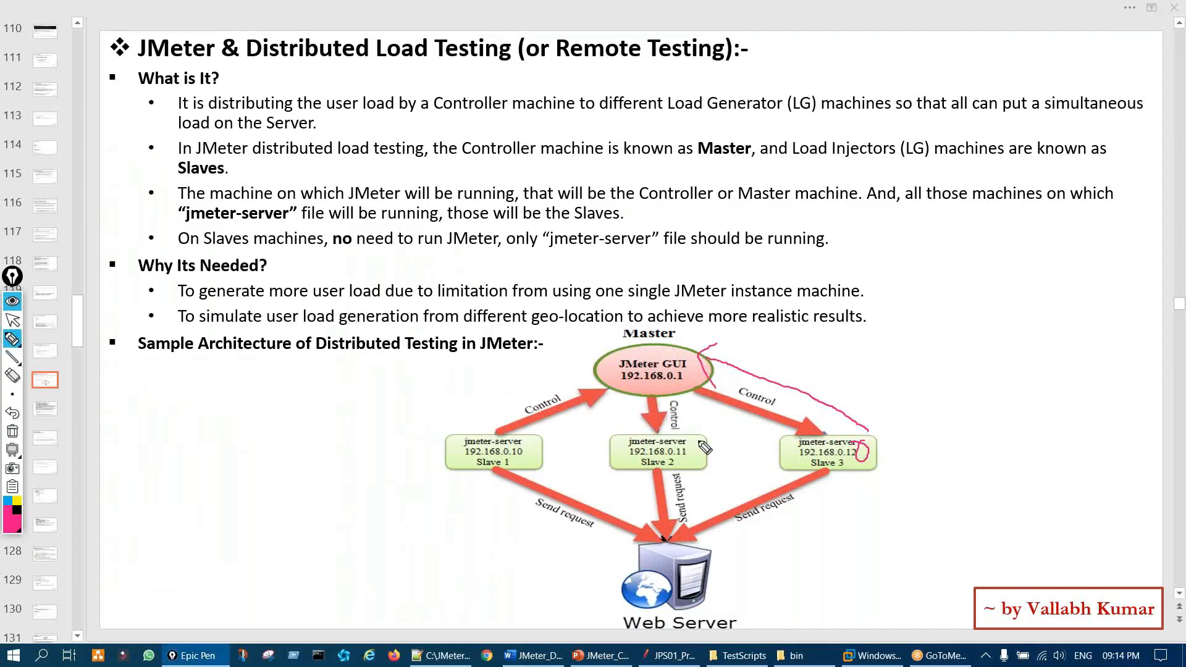
{"action": "key", "text": "ctrl+shift+5"}
{"action": "key", "text": "ctrl+shift+1"}
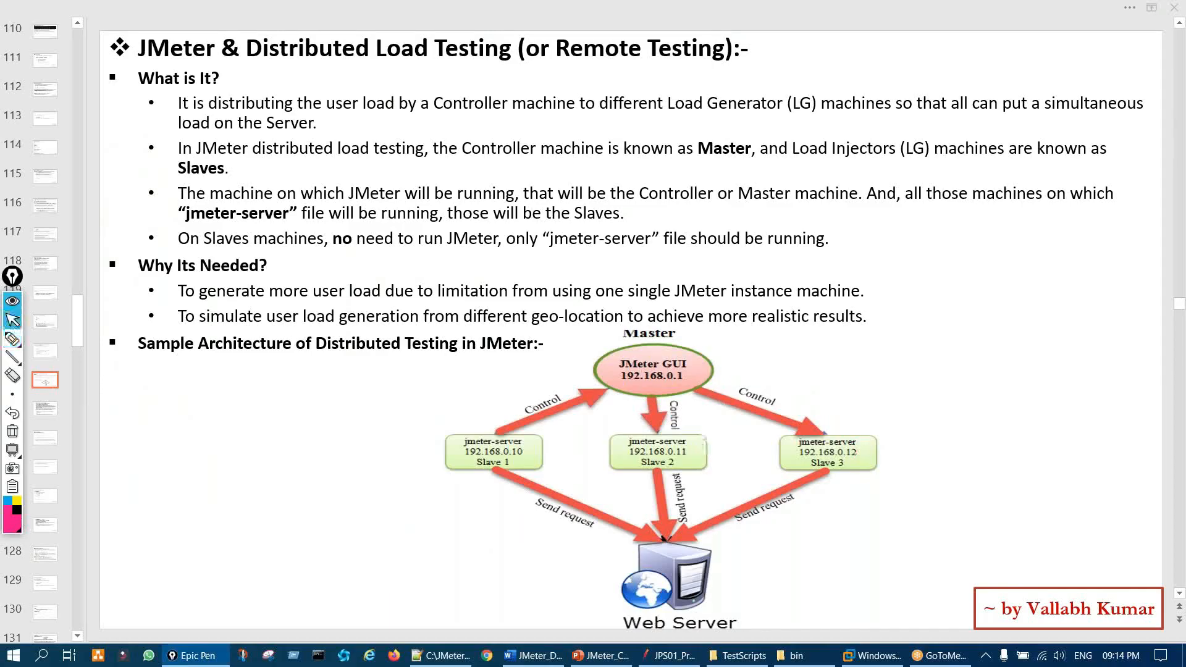
Step: Return to JMeter, review the latest sampler results, and stop the test on all remote machines
{"action": "left_click", "coordinate": [684, 651]}
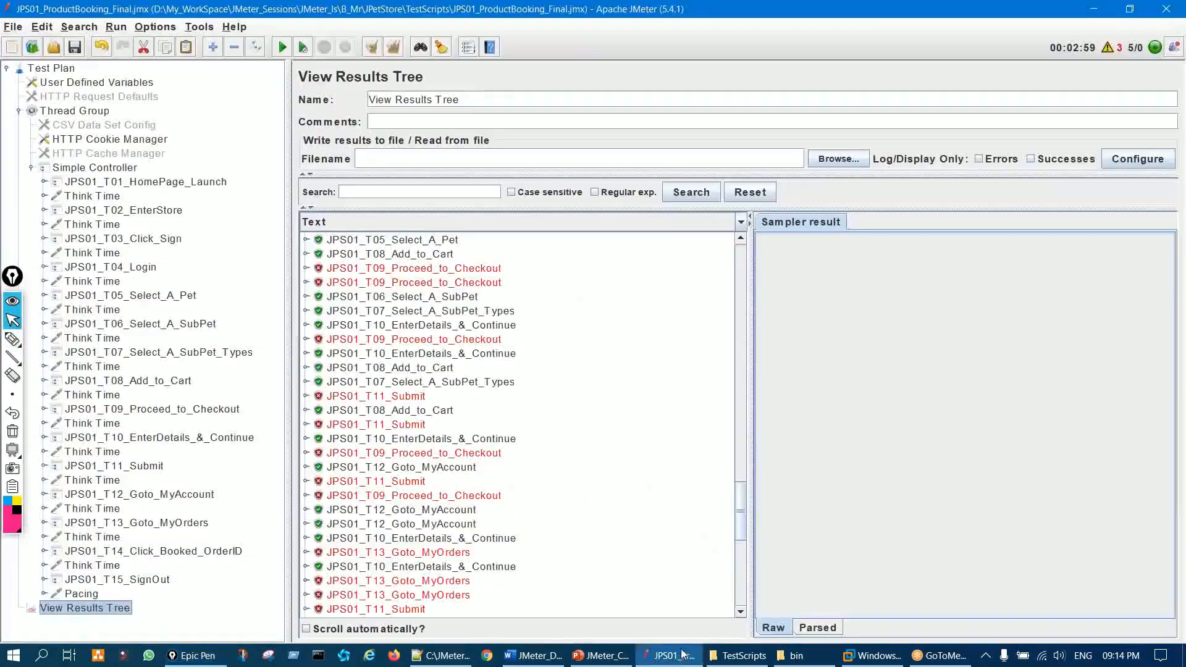
{"action": "scroll", "coordinate": [636, 545], "scroll_direction": "down", "scroll_amount": 10}
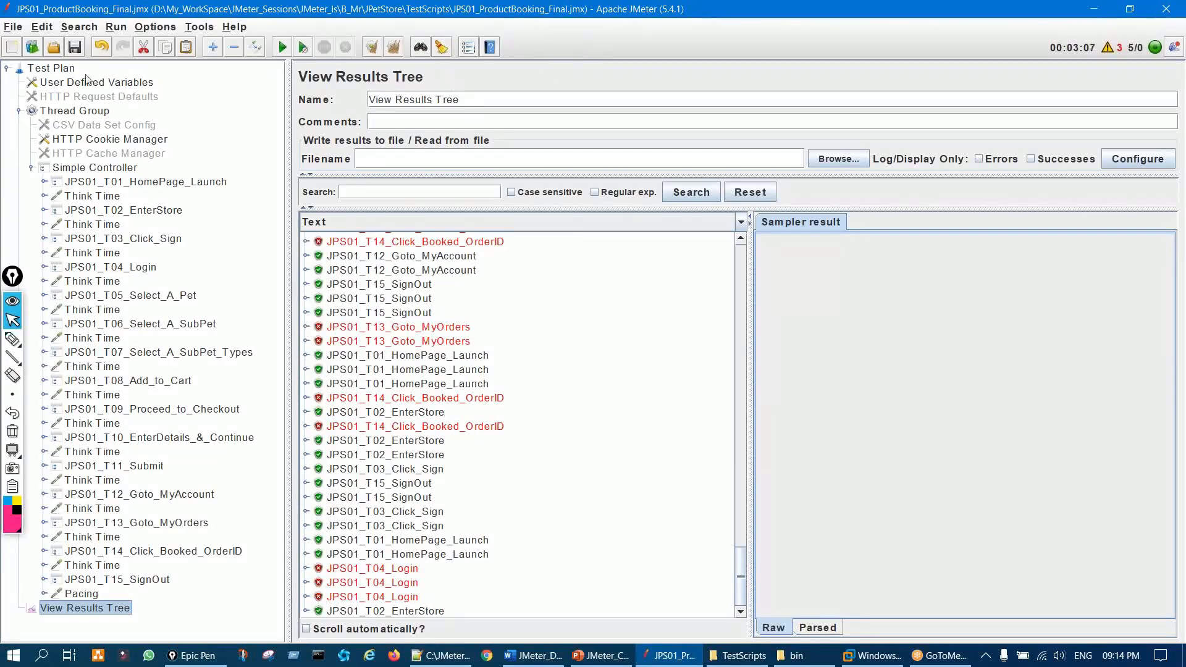
{"action": "left_click", "coordinate": [113, 28]}
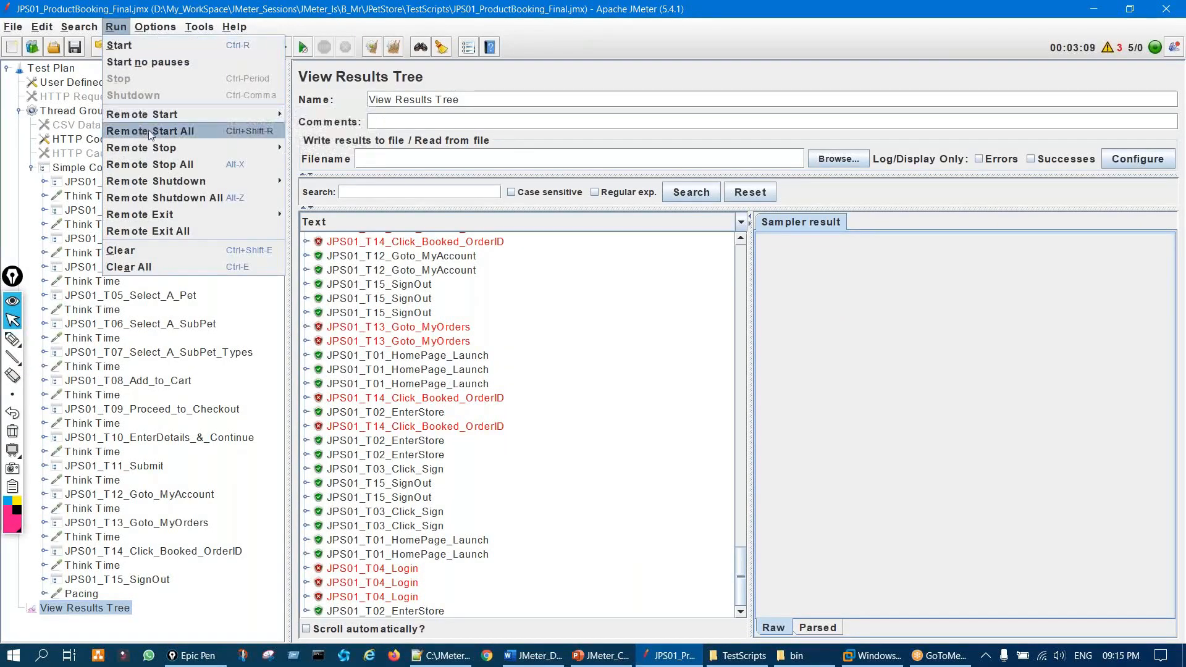
{"action": "mouse_move", "coordinate": [173, 155]}
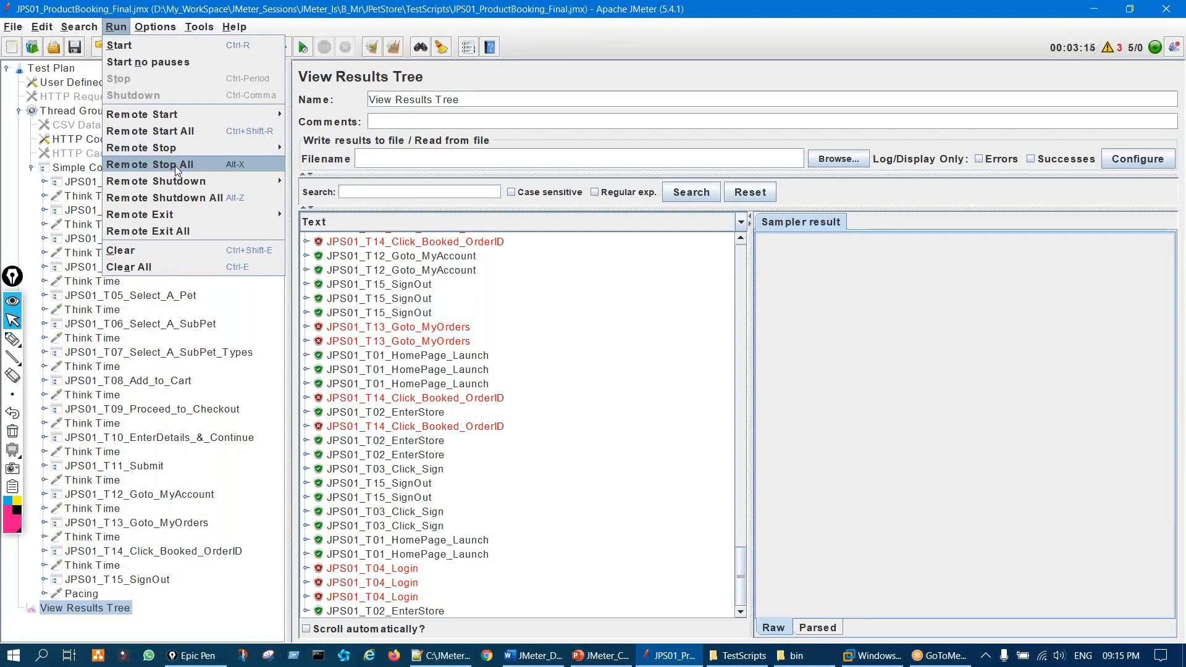
{"action": "left_click", "coordinate": [175, 166]}
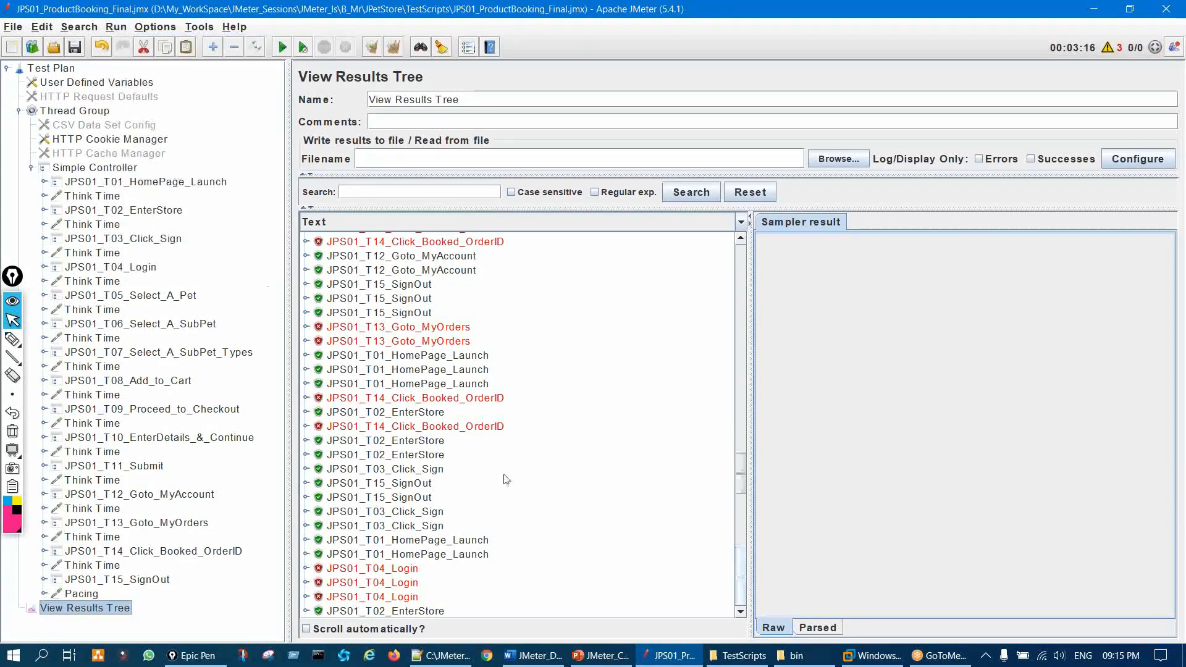
Step: Check the virtual machine briefly, mark the thread counter in JMeter with the pen, and clear the ink
{"action": "left_click", "coordinate": [872, 659]}
{"action": "left_click", "coordinate": [670, 655]}
{"action": "key", "text": "ctrl+shift+3"}
{"action": "mouse_move", "coordinate": [1134, 33]}
{"action": "left_mouse_down"}
{"action": "mouse_move", "coordinate": [1170, 54]}
{"action": "mouse_move", "coordinate": [1130, 38]}
{"action": "left_mouse_up"}
{"action": "key", "text": "ctrl+shift+7"}
{"action": "key", "text": "ctrl+shift+2"}
Step: Switch to the virtual machine in VMware and release the text selection so the server console refreshes
{"action": "left_click", "coordinate": [874, 658]}
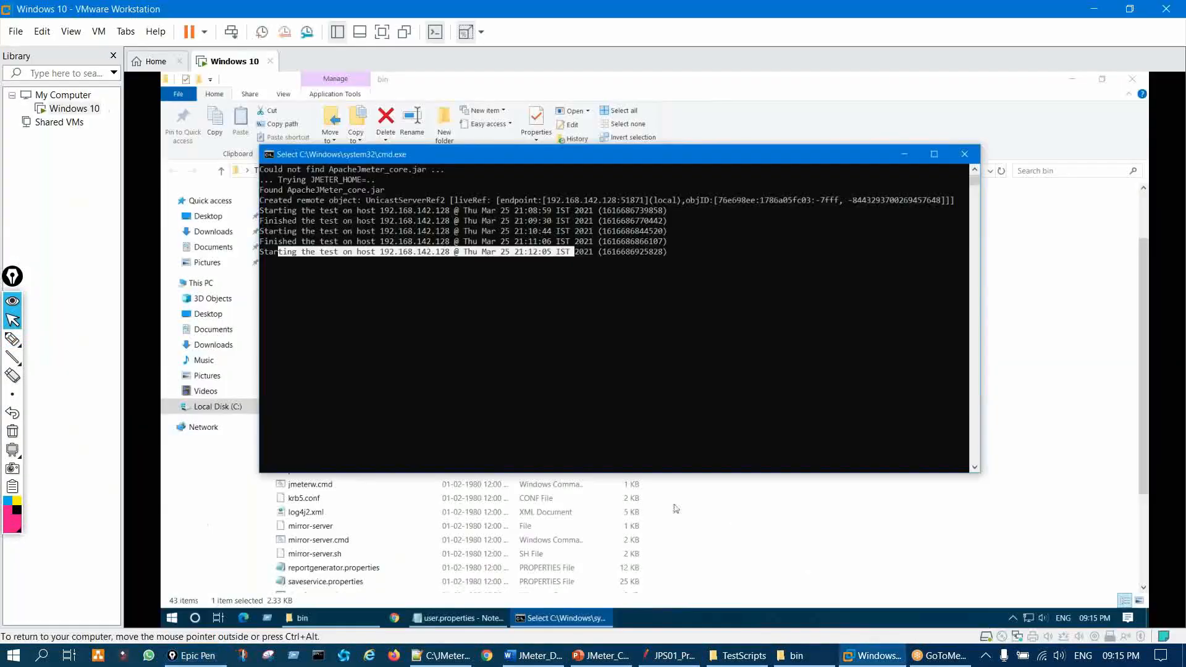
{"action": "left_click", "coordinate": [318, 282]}
{"action": "key", "text": "Return"}
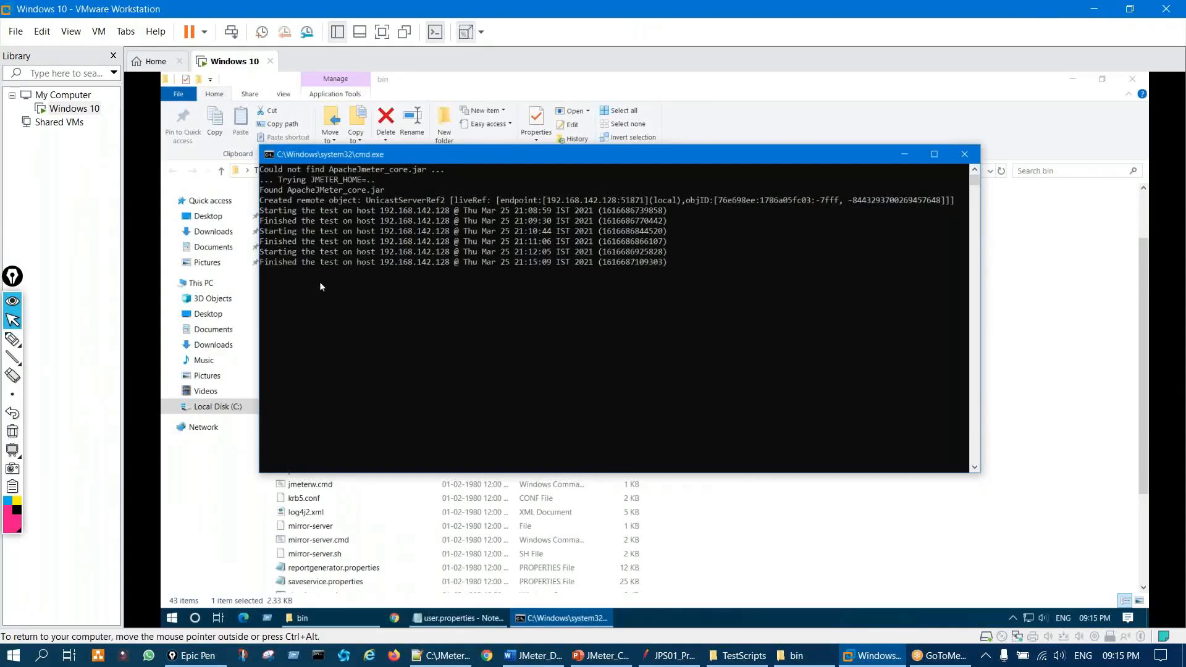
Step: Circle the selected console area and handwrite a note ending in "enter", clear the ink, and highlight the newest test-finish line
{"action": "left_click_drag", "start_coordinate": [473, 301], "coordinate": [499, 347]}
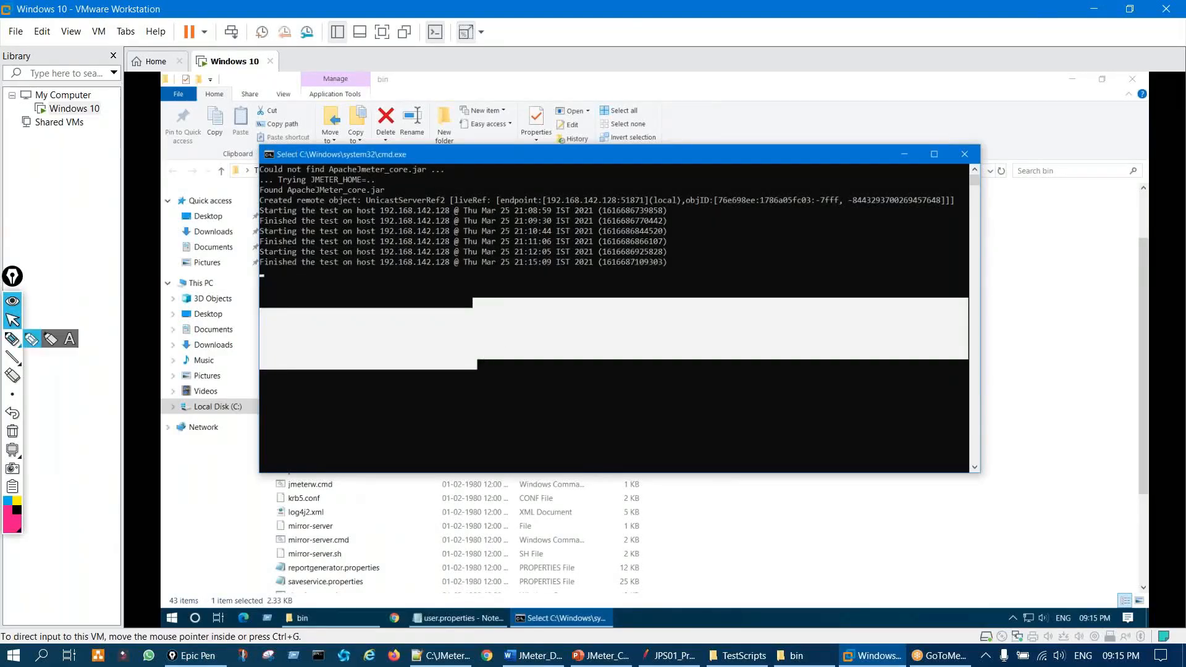
{"action": "left_click", "coordinate": [30, 341]}
{"action": "left_click_drag", "start_coordinate": [551, 278], "coordinate": [632, 266]}
{"action": "mouse_move", "coordinate": [728, 281]}
{"action": "left_mouse_down"}
{"action": "mouse_move", "coordinate": [806, 326]}
{"action": "mouse_move", "coordinate": [874, 283]}
{"action": "mouse_move", "coordinate": [916, 291]}
{"action": "left_mouse_up"}
{"action": "left_click_drag", "start_coordinate": [711, 446], "coordinate": [873, 360]}
{"action": "left_click_drag", "start_coordinate": [841, 405], "coordinate": [872, 381]}
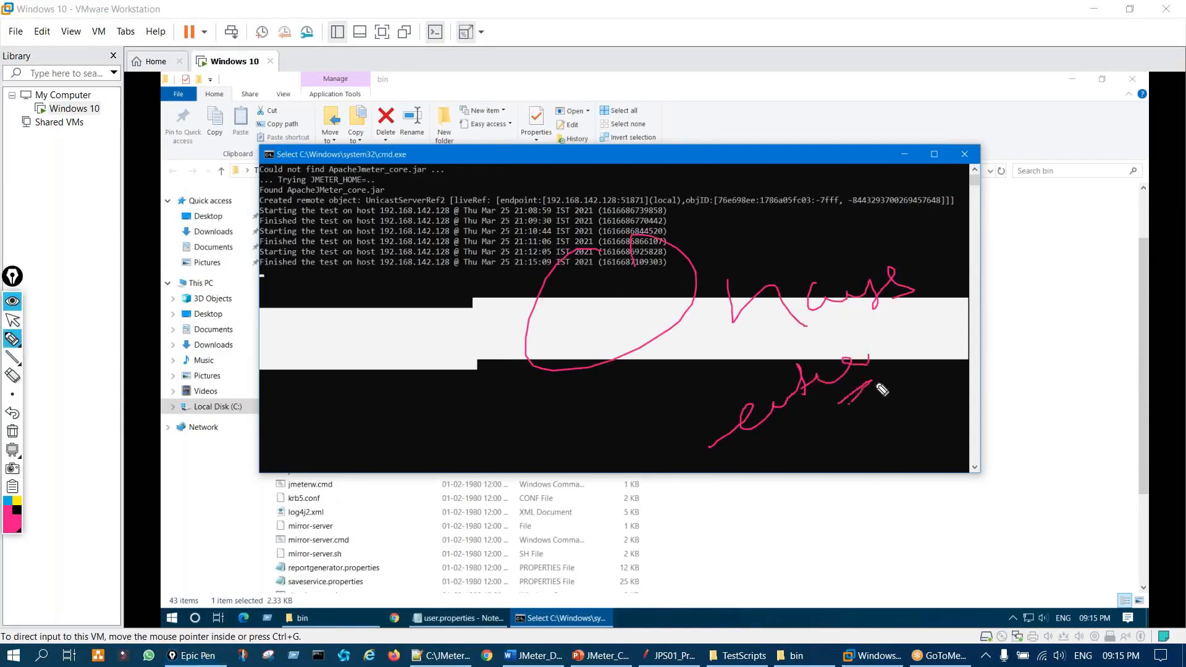
{"action": "left_click", "coordinate": [13, 431]}
{"action": "left_click", "coordinate": [12, 320]}
{"action": "left_click", "coordinate": [275, 278]}
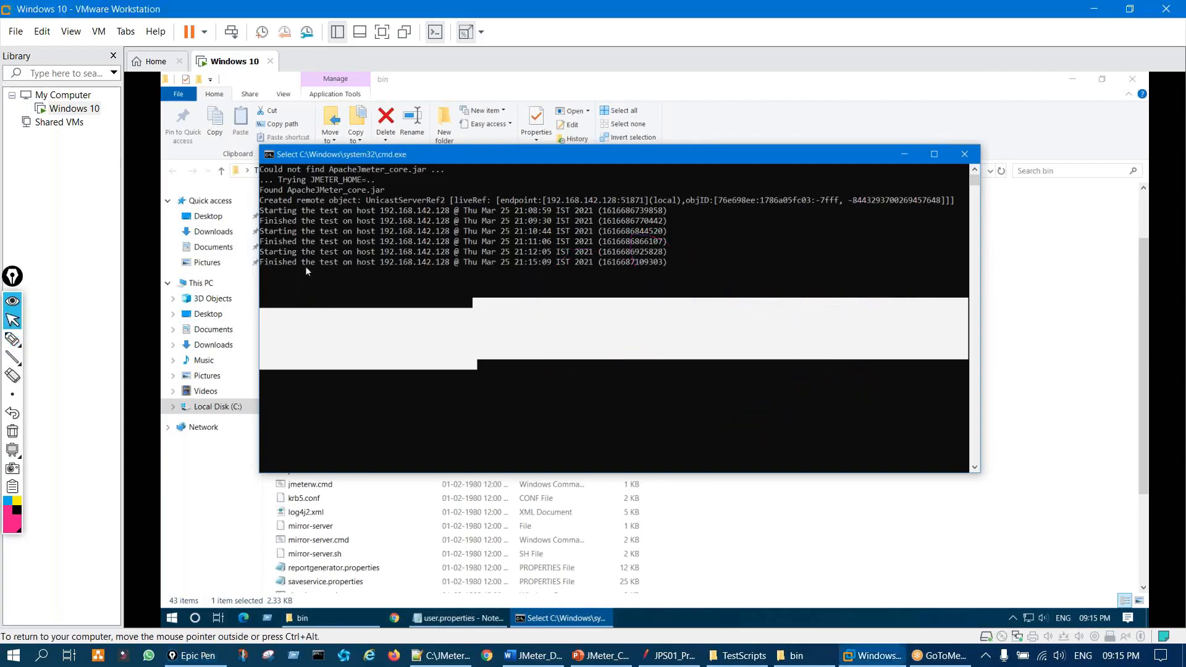
{"action": "left_click_drag", "start_coordinate": [287, 262], "coordinate": [356, 273]}
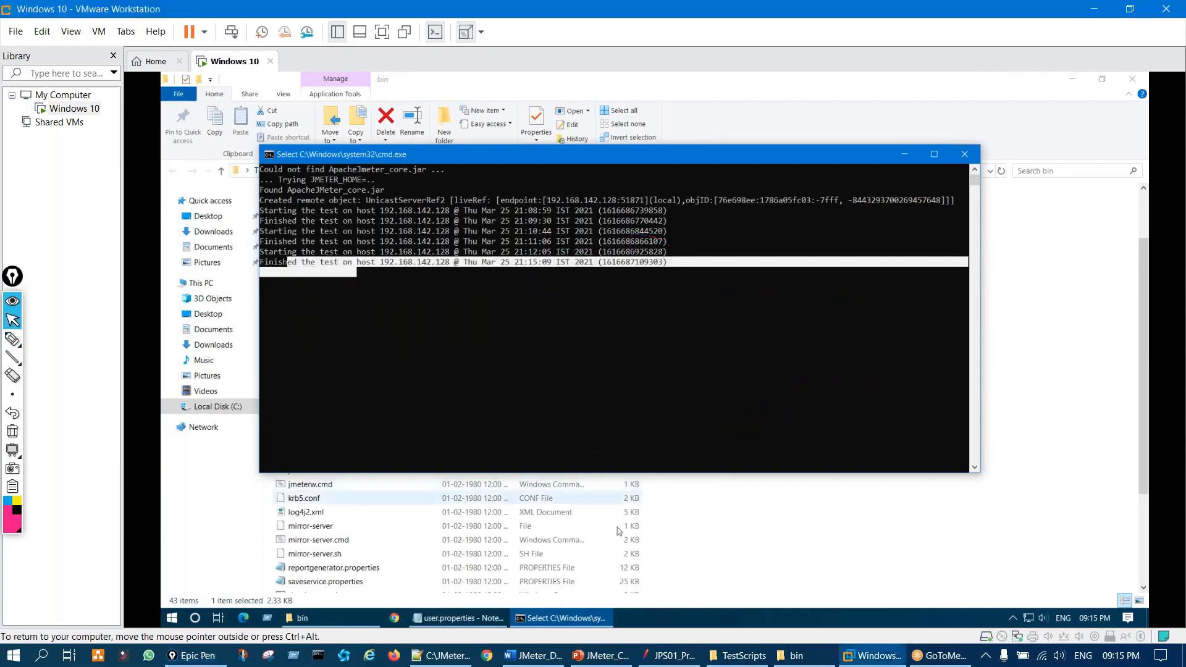
Step: On the PowerPoint architecture slide, draw arrows from the Master via Slaves 2 and 3 to the Web Server, and write "2 LGs"
{"action": "left_click", "coordinate": [599, 656]}
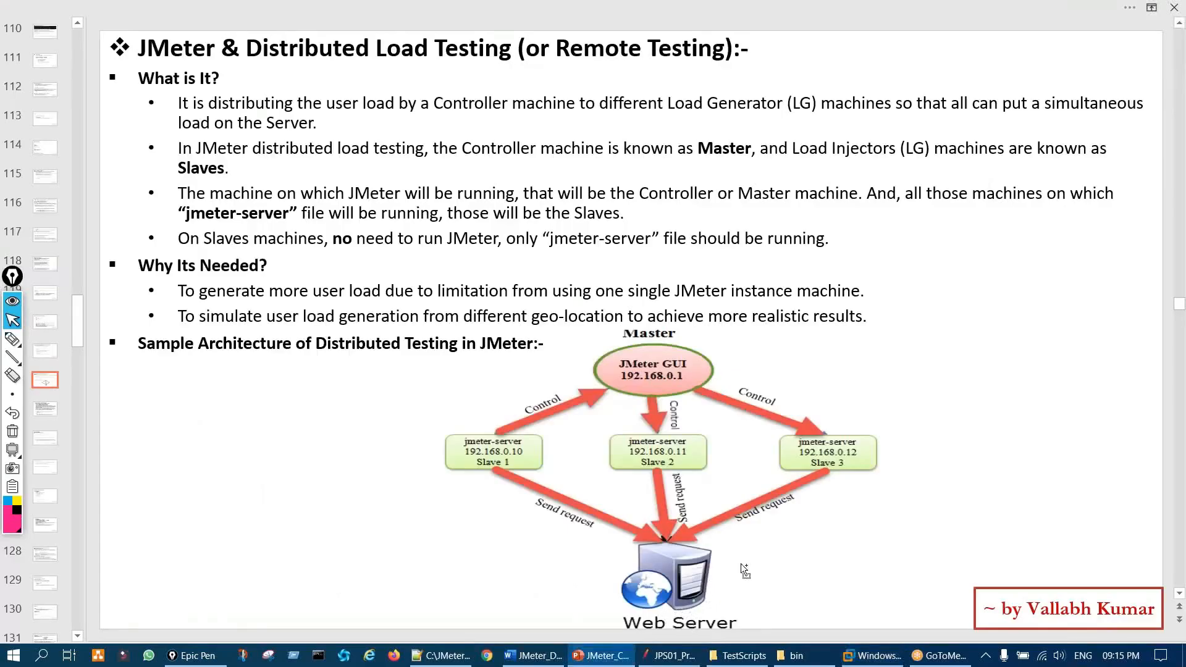
{"action": "key", "text": "ctrl+shift+3"}
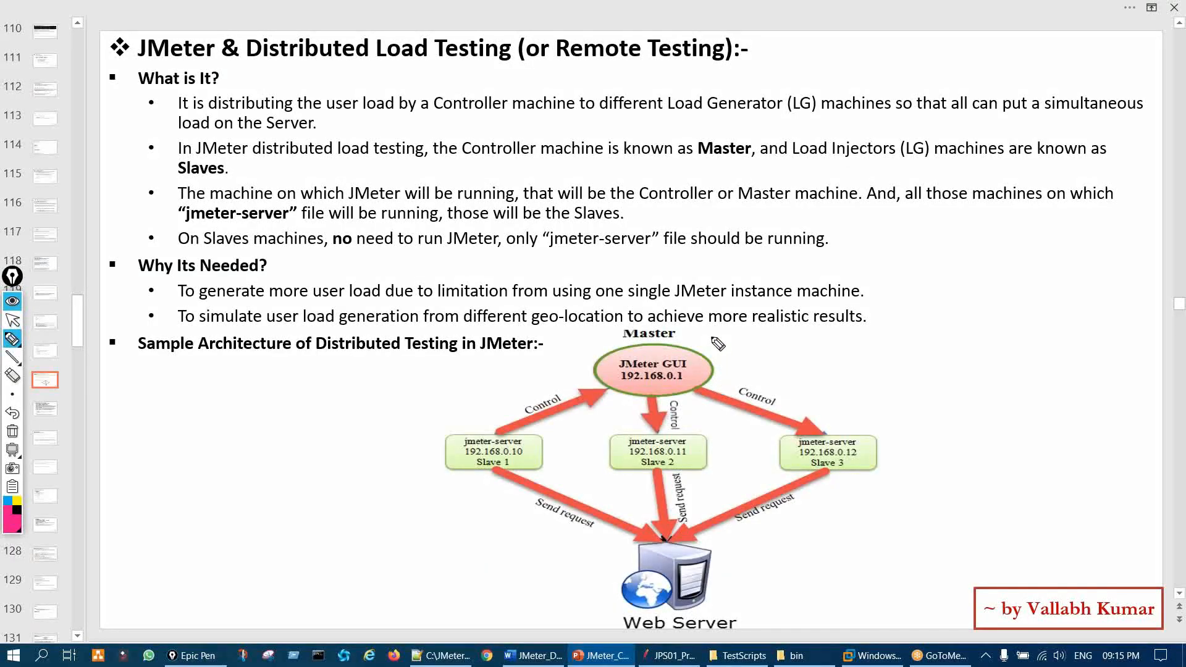
{"action": "left_click_drag", "start_coordinate": [688, 398], "coordinate": [663, 528]}
{"action": "left_click_drag", "start_coordinate": [720, 388], "coordinate": [856, 422]}
{"action": "mouse_move", "coordinate": [883, 476]}
{"action": "left_mouse_down"}
{"action": "mouse_move", "coordinate": [716, 578]}
{"action": "mouse_move", "coordinate": [741, 575]}
{"action": "left_mouse_up"}
{"action": "mouse_move", "coordinate": [956, 285]}
{"action": "left_mouse_down"}
{"action": "mouse_move", "coordinate": [991, 303]}
{"action": "mouse_move", "coordinate": [1029, 289]}
{"action": "mouse_move", "coordinate": [1078, 296]}
{"action": "left_mouse_up"}
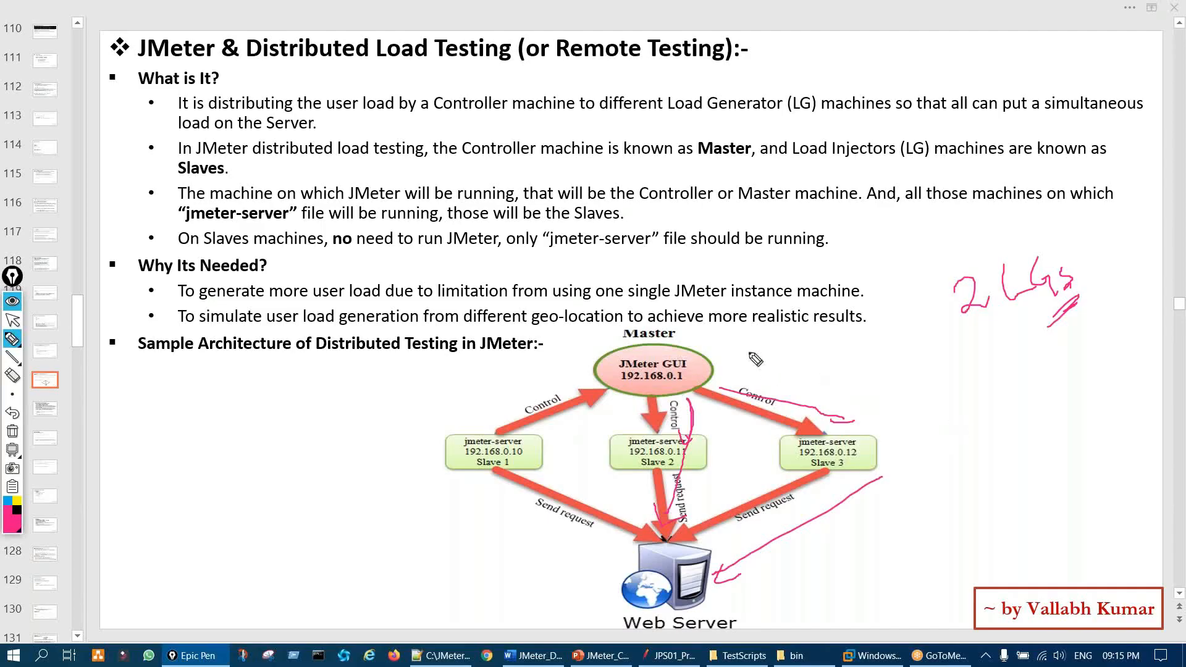
Step: Circle the "jmeter-server" text on the slide with the pen, clear all ink, and restore the cursor
{"action": "mouse_move", "coordinate": [209, 210]}
{"action": "left_mouse_down"}
{"action": "mouse_move", "coordinate": [287, 194]}
{"action": "mouse_move", "coordinate": [230, 180]}
{"action": "left_mouse_up"}
{"action": "key", "text": "ctrl+shift+7"}
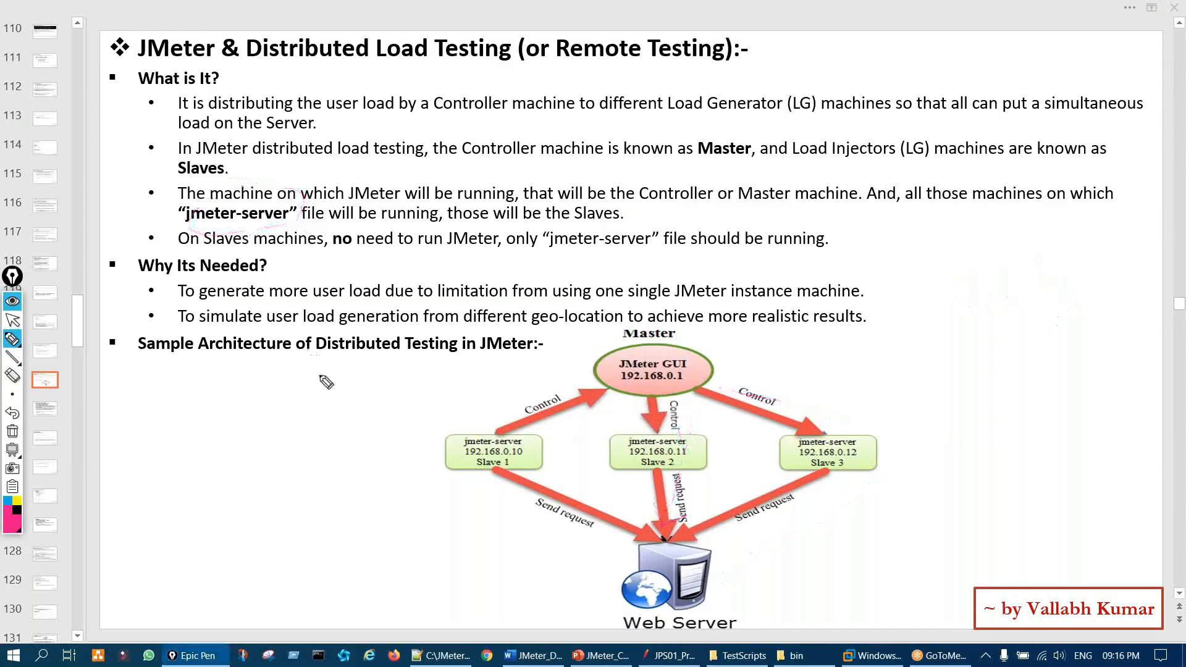
{"action": "key", "text": "ctrl+shift+2"}
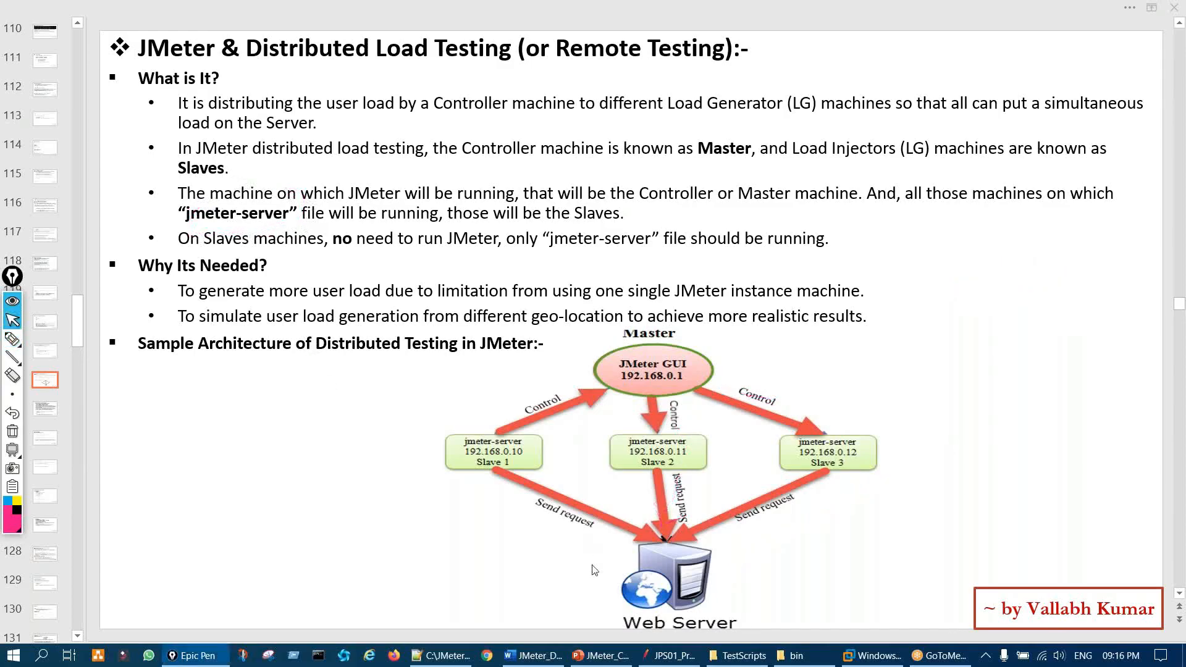
Step: Switch to the master's JMeter bin folder in File Explorer and mark jmeter-server.bat and jmeter-server with the pen, clearing the ink each time
{"action": "left_click", "coordinate": [811, 661]}
{"action": "scroll", "coordinate": [371, 482], "scroll_direction": "down", "scroll_amount": 1}
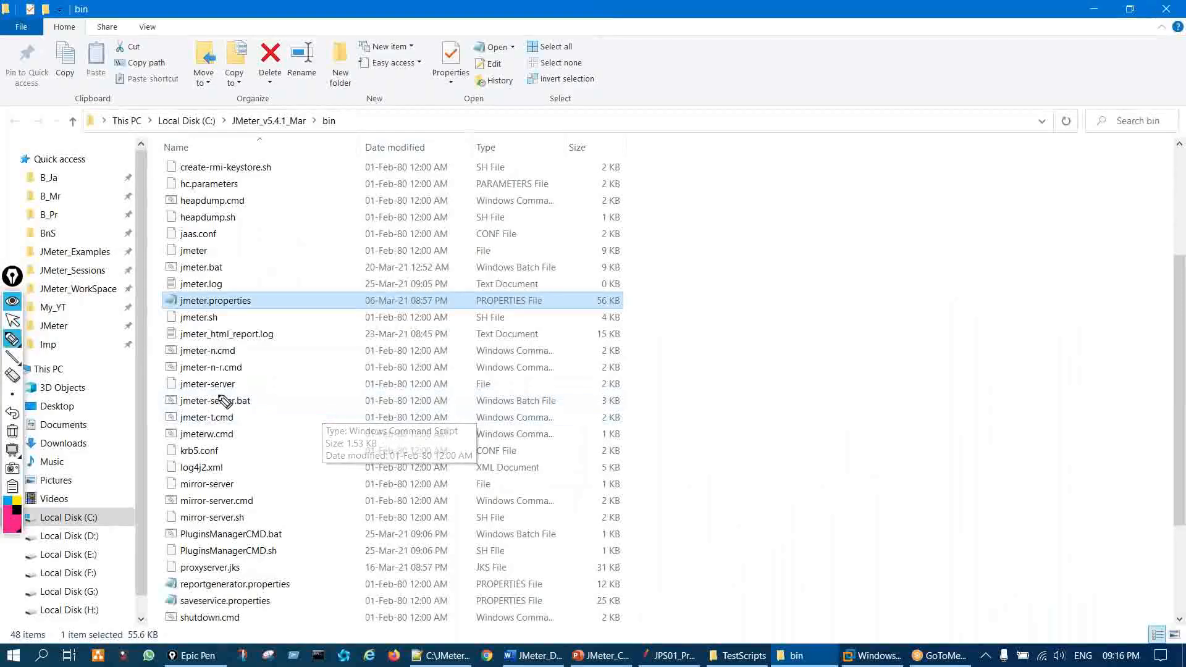
{"action": "mouse_move", "coordinate": [192, 402]}
{"action": "left_mouse_down"}
{"action": "mouse_move", "coordinate": [251, 419]}
{"action": "mouse_move", "coordinate": [234, 397]}
{"action": "mouse_move", "coordinate": [191, 395]}
{"action": "mouse_move", "coordinate": [276, 392]}
{"action": "left_mouse_up"}
{"action": "key", "text": "ctrl+shift+7"}
{"action": "mouse_move", "coordinate": [198, 372]}
{"action": "left_mouse_down"}
{"action": "mouse_move", "coordinate": [189, 384]}
{"action": "mouse_move", "coordinate": [234, 396]}
{"action": "mouse_move", "coordinate": [197, 372]}
{"action": "mouse_move", "coordinate": [270, 361]}
{"action": "mouse_move", "coordinate": [250, 382]}
{"action": "left_mouse_up"}
{"action": "key", "text": "ctrl+shift+7"}
{"action": "key", "text": "ctrl+shift+1"}
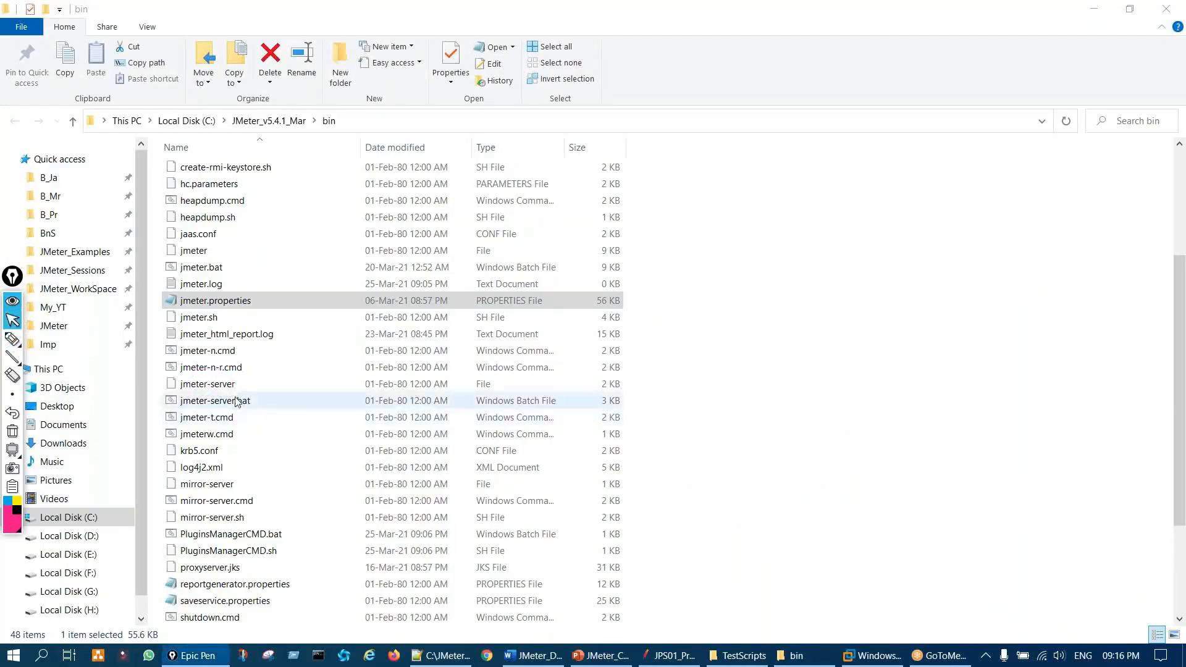
Step: Run jmeter-server.bat on the master machine and highlight the startup lines in its console
{"action": "double_click", "coordinate": [236, 403]}
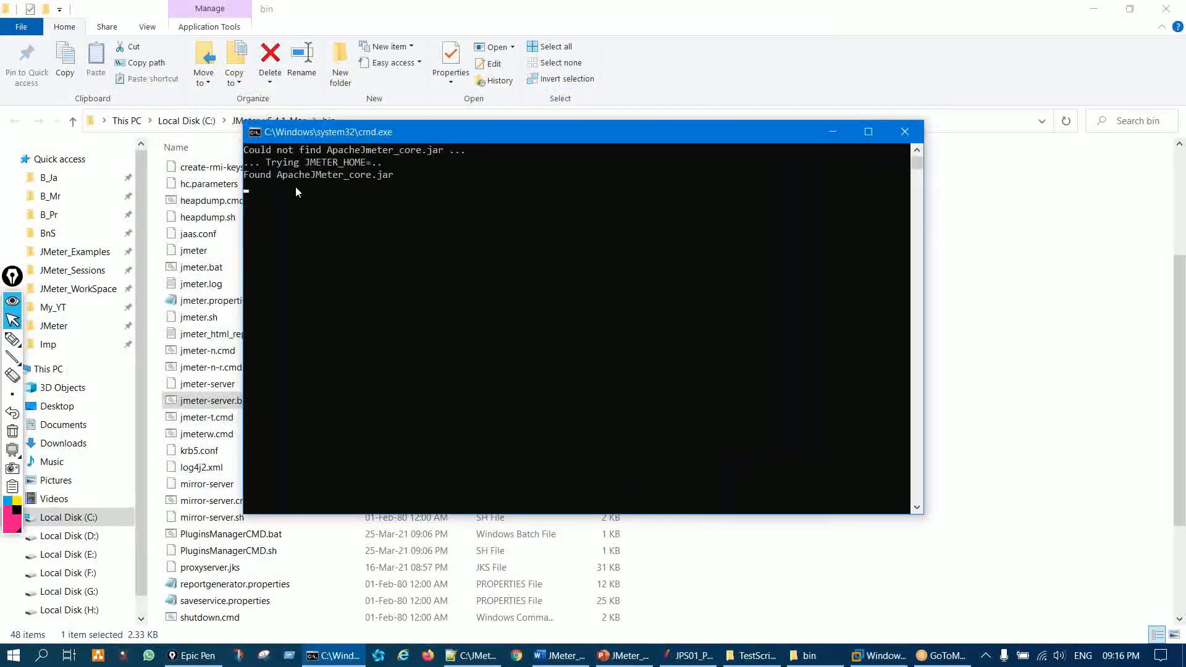
{"action": "left_click_drag", "start_coordinate": [253, 152], "coordinate": [390, 181]}
{"action": "left_click", "coordinate": [396, 236]}
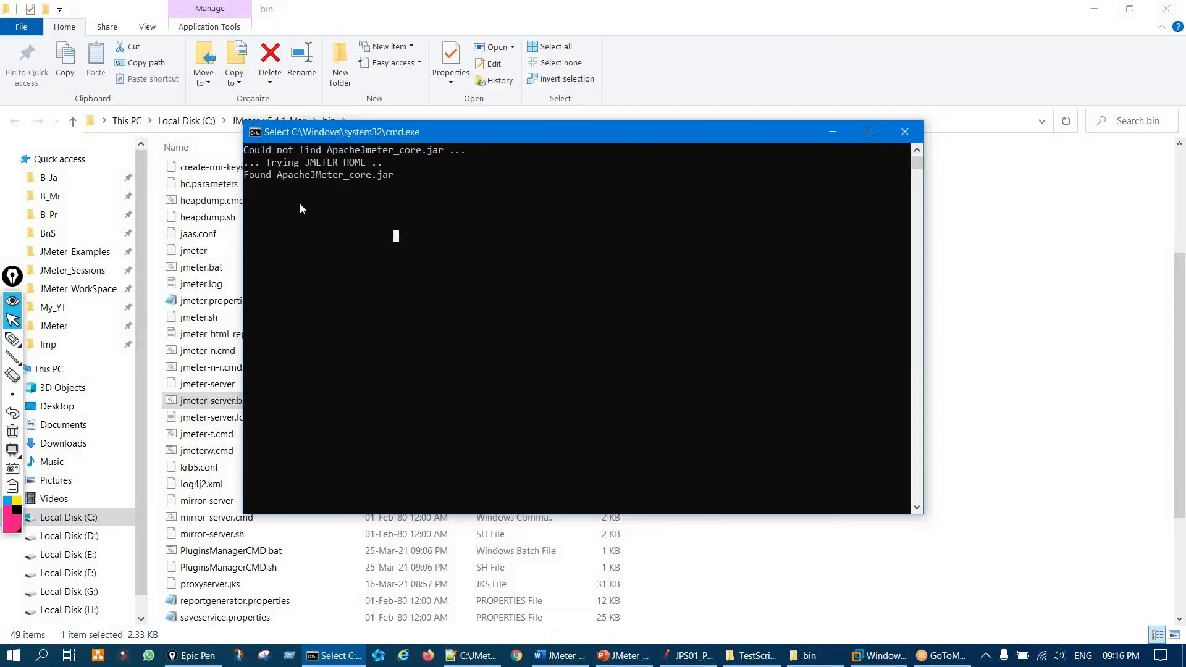
{"action": "left_click_drag", "start_coordinate": [258, 188], "coordinate": [803, 179]}
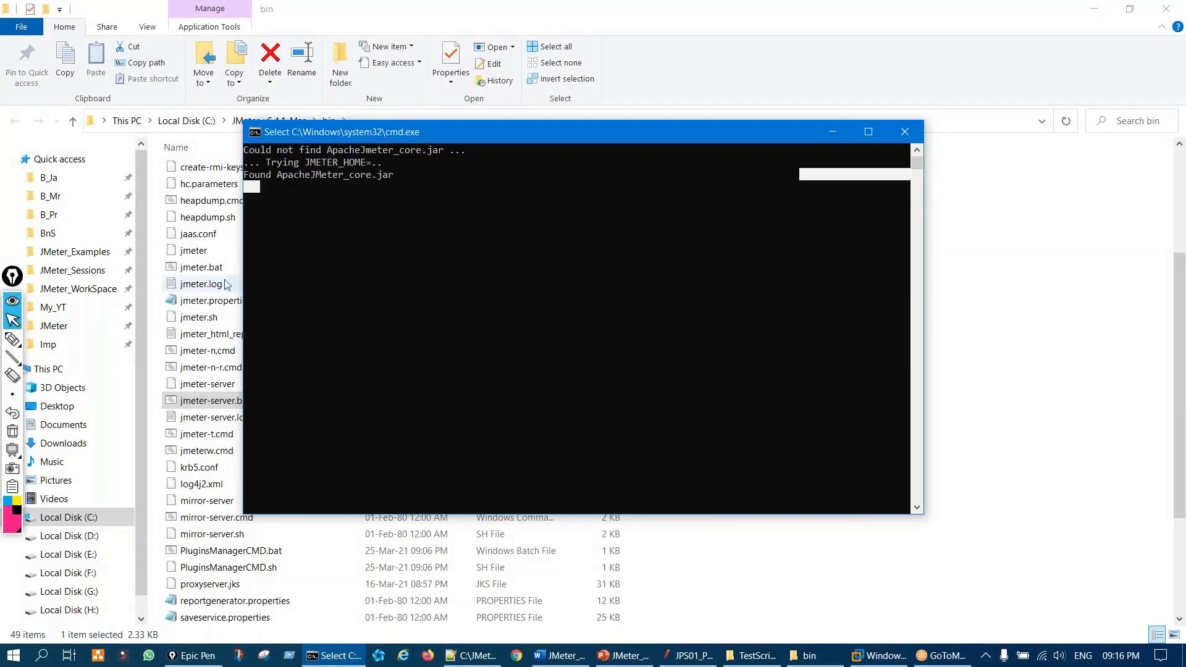
{"action": "left_click", "coordinate": [246, 273]}
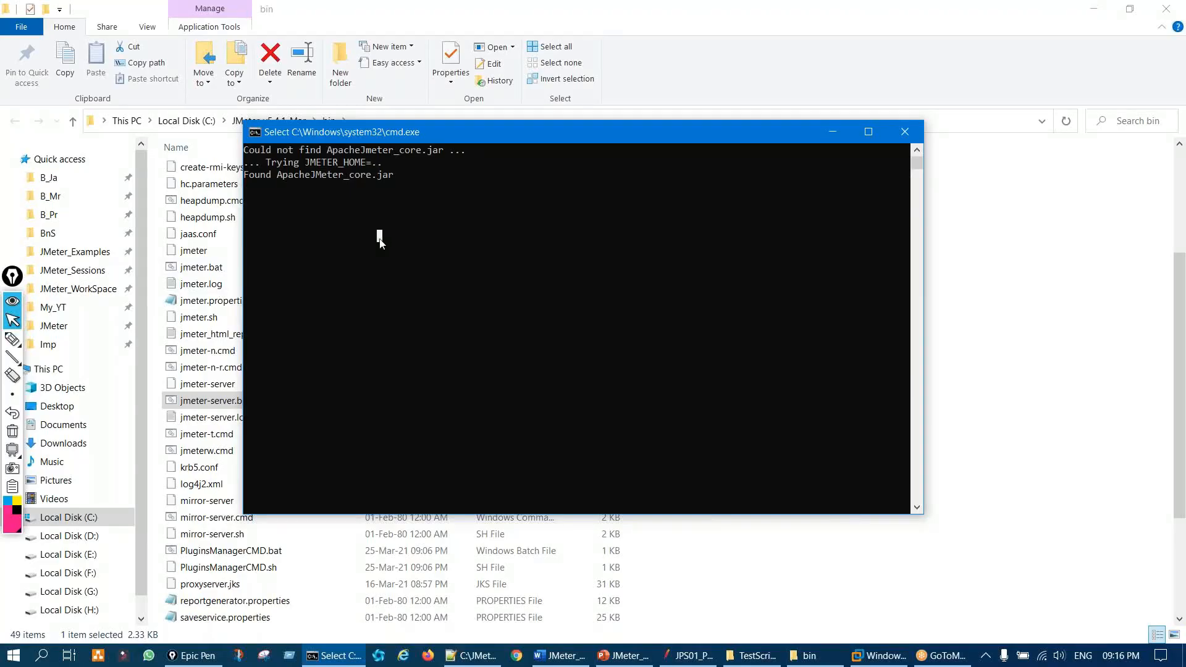
Step: Resume the paused jmeter-server console output, widen and reposition its window, and briefly circle the created remote object line before clearing the ink
{"action": "key", "text": "Return"}
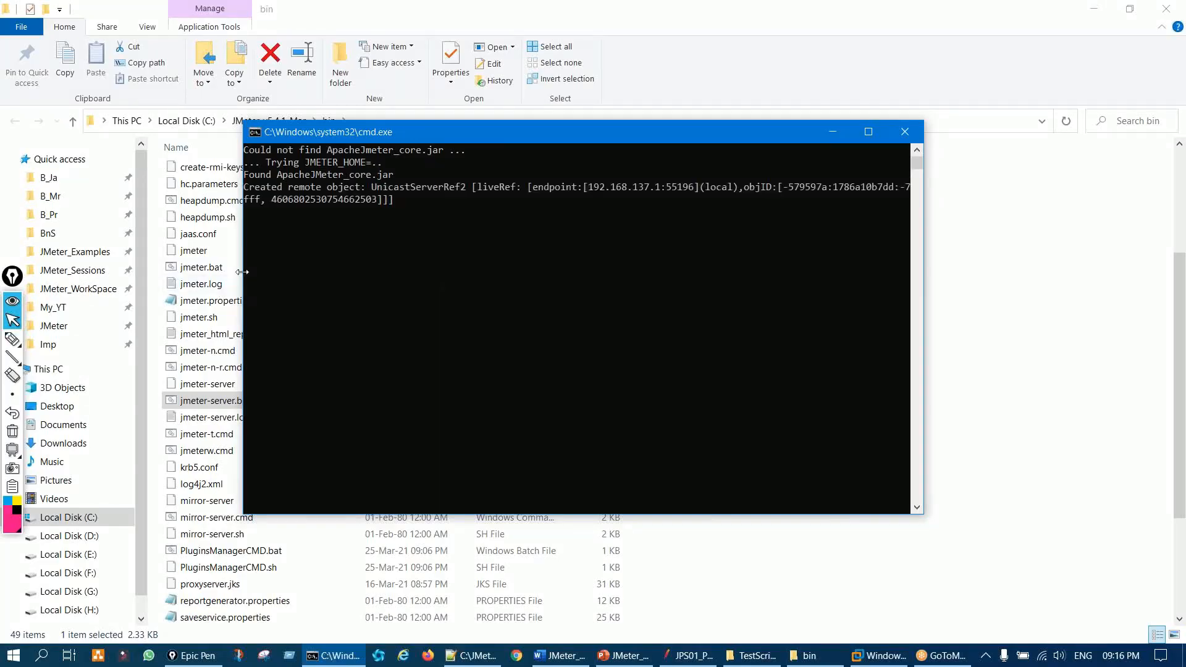
{"action": "left_click_drag", "start_coordinate": [233, 272], "coordinate": [67, 240]}
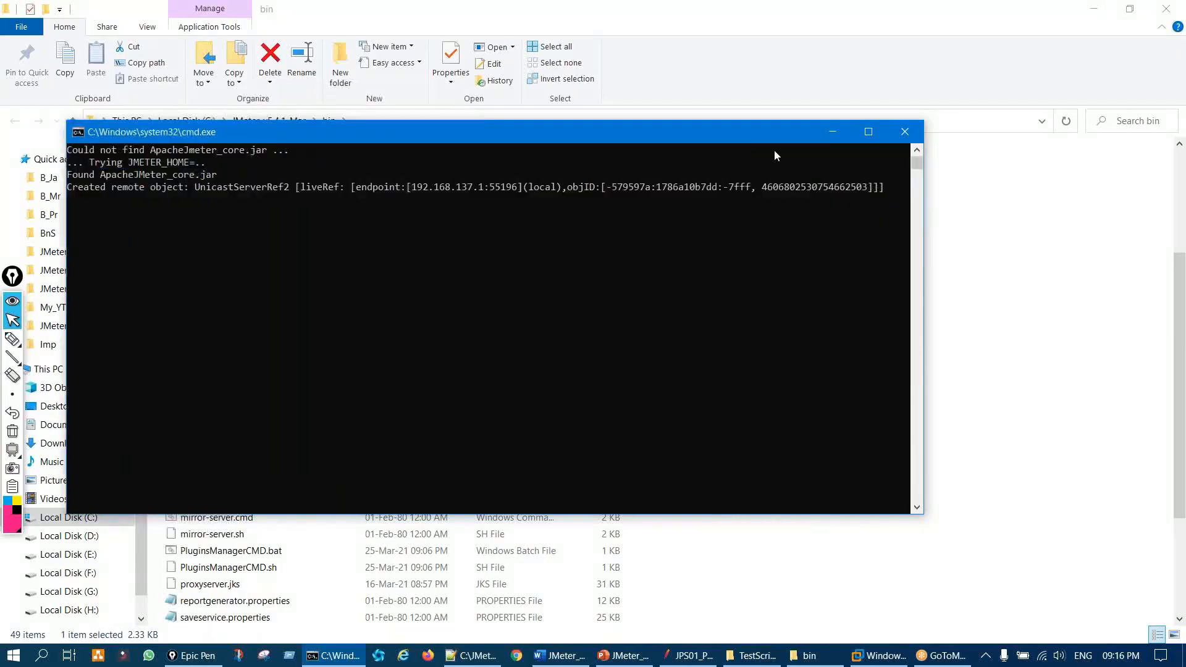
{"action": "left_click_drag", "start_coordinate": [775, 151], "coordinate": [805, 156]}
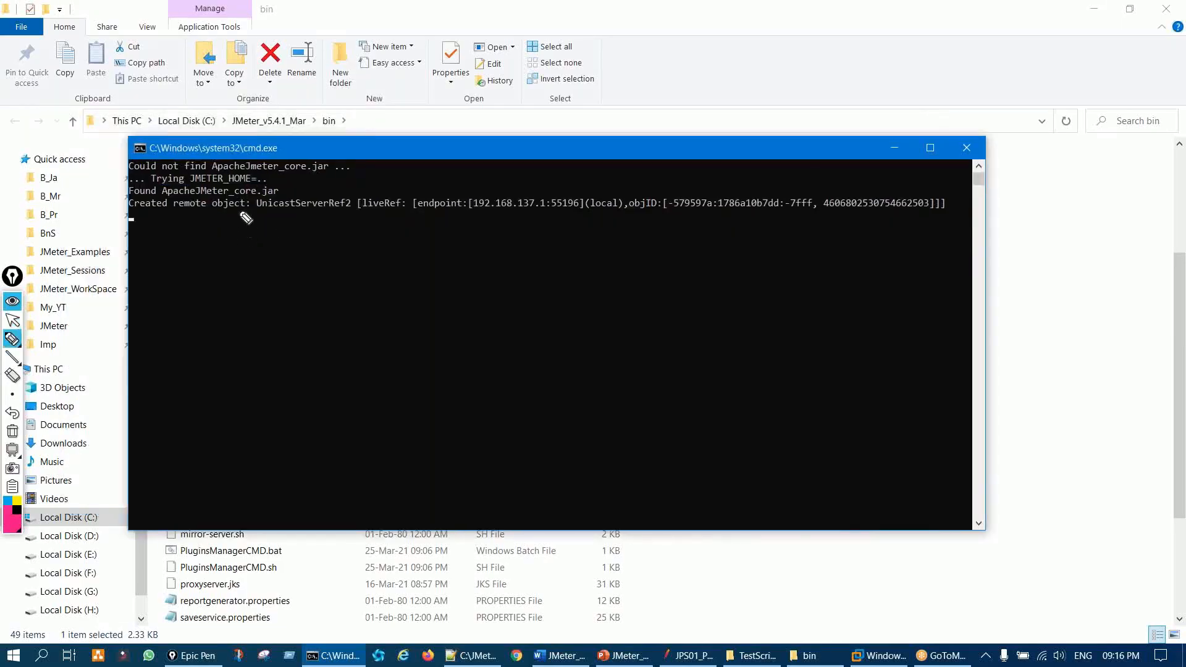
{"action": "mouse_move", "coordinate": [246, 218]}
{"action": "left_mouse_down"}
{"action": "mouse_move", "coordinate": [265, 219]}
{"action": "mouse_move", "coordinate": [260, 209]}
{"action": "left_mouse_up"}
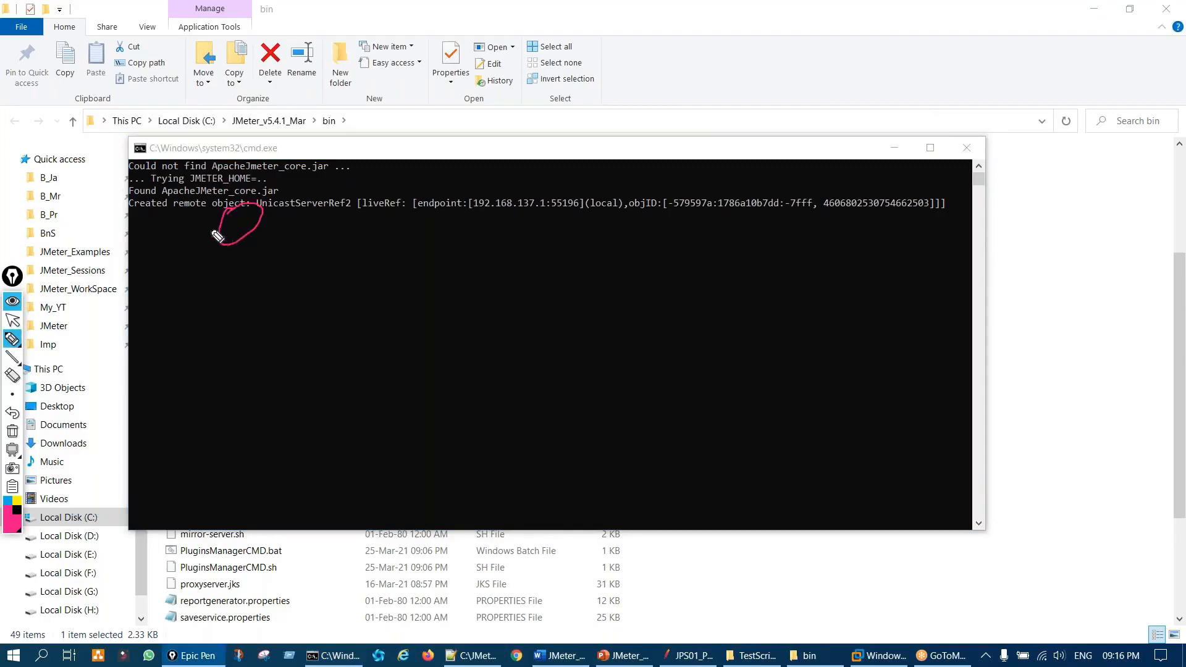
{"action": "key", "text": "ctrl+shift+7"}
{"action": "key", "text": "ctrl+shift+2"}
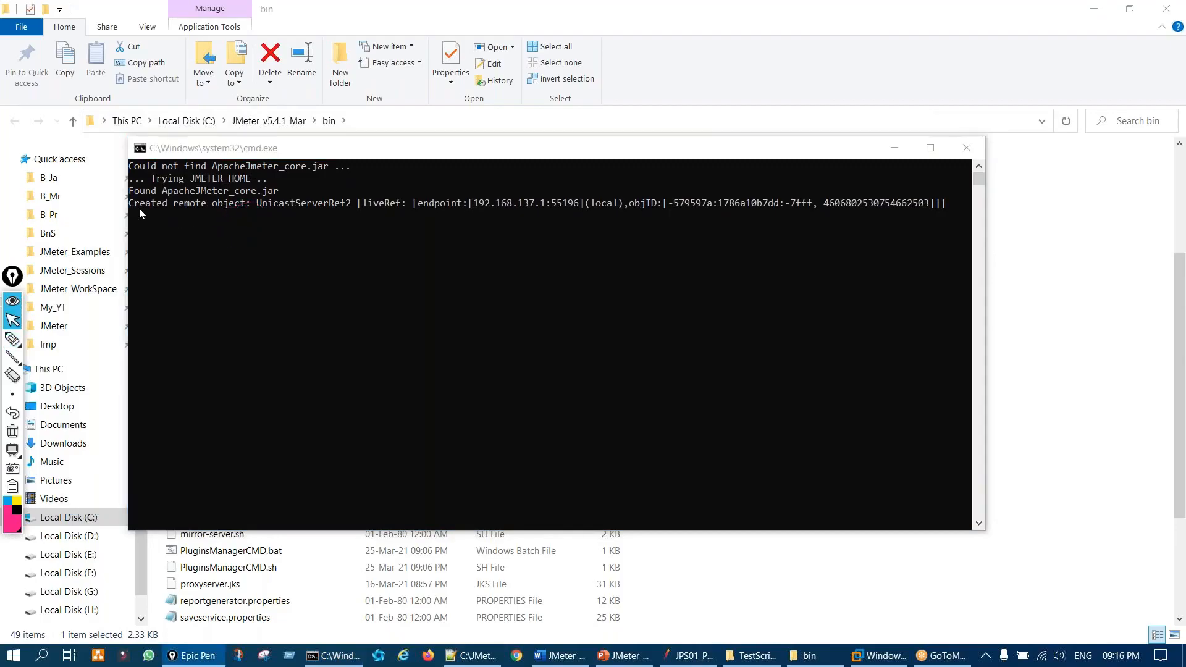
Step: Copy the endpoint IP address 192.168.137.1 from the created remote object line in the console
{"action": "left_click", "coordinate": [138, 207]}
{"action": "left_click_drag", "start_coordinate": [147, 204], "coordinate": [402, 204]}
{"action": "left_click", "coordinate": [485, 227]}
{"action": "left_click_drag", "start_coordinate": [478, 208], "coordinate": [516, 212]}
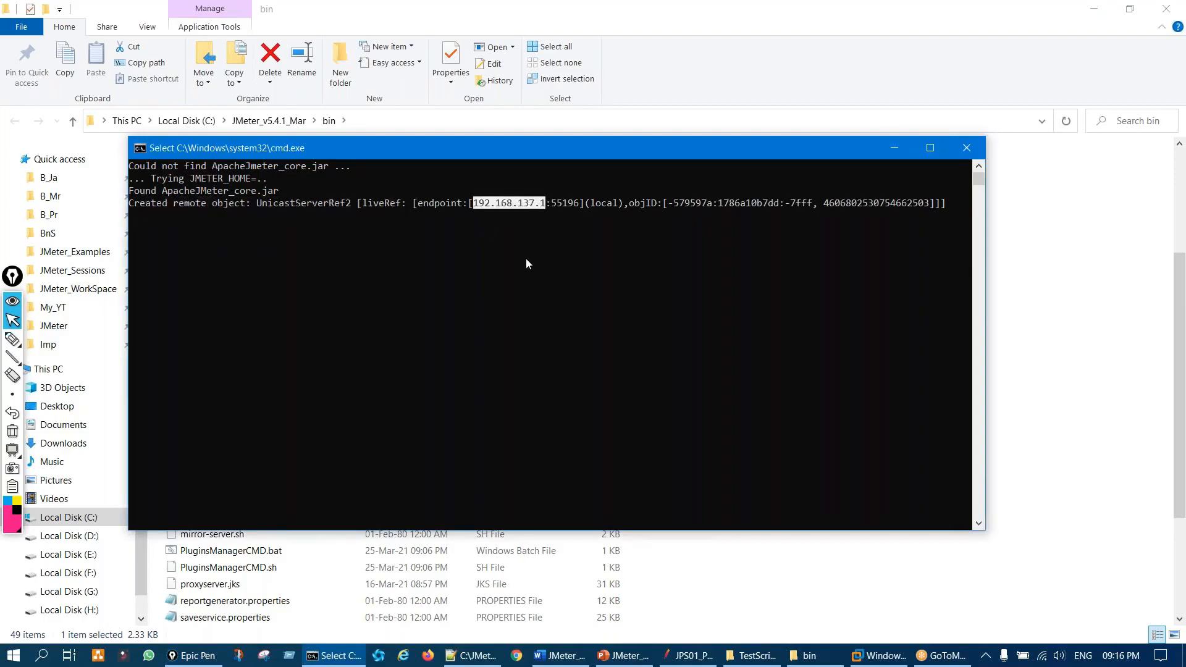
{"action": "key", "text": "ctrl+c"}
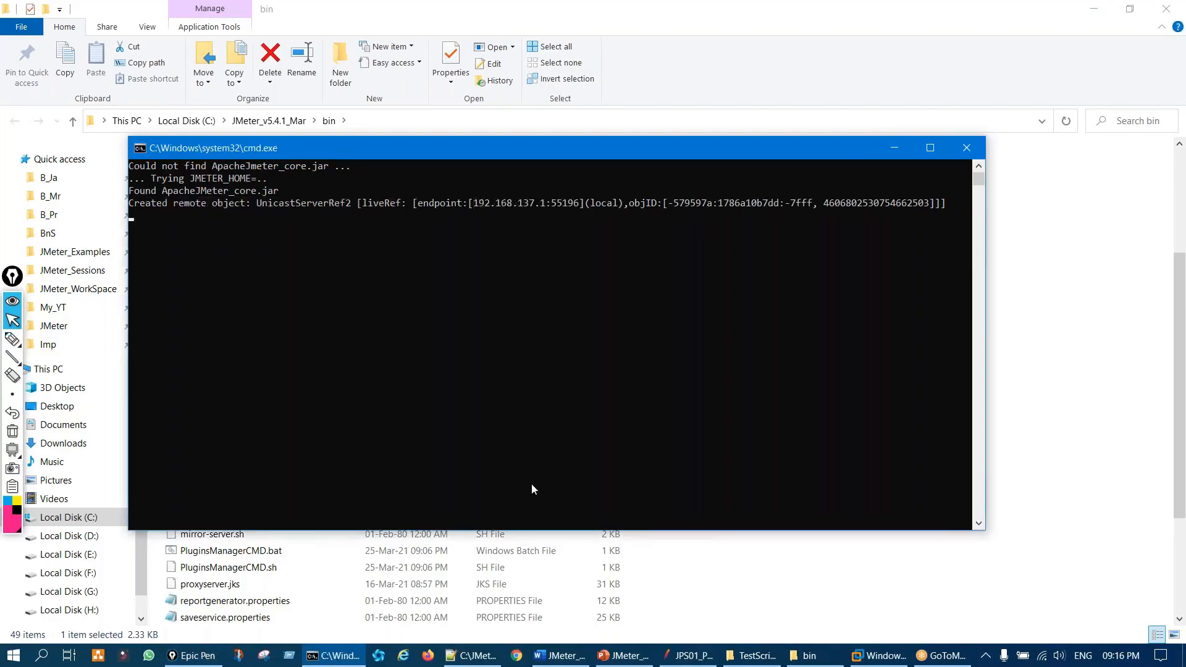
Step: Switch to the PowerPoint prerequisites slide, mark the rule about entering the Master's IP address in "user.properties", and clear the ink
{"action": "left_click", "coordinate": [623, 655]}
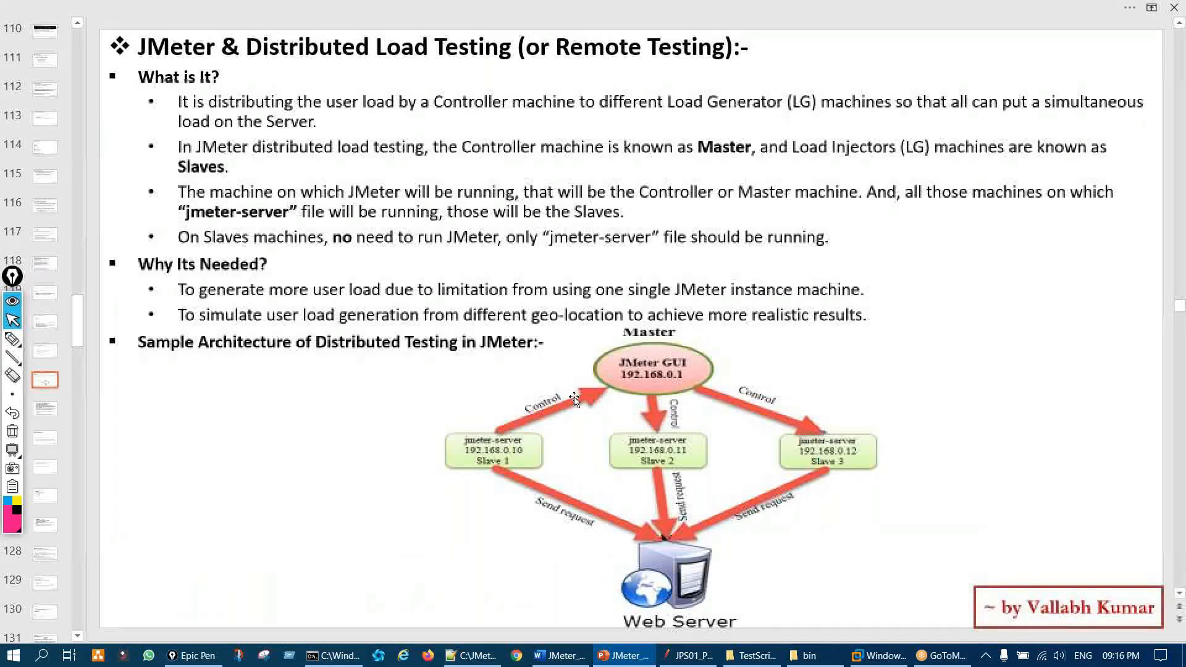
{"action": "scroll", "coordinate": [574, 400], "scroll_direction": "down", "scroll_amount": 1}
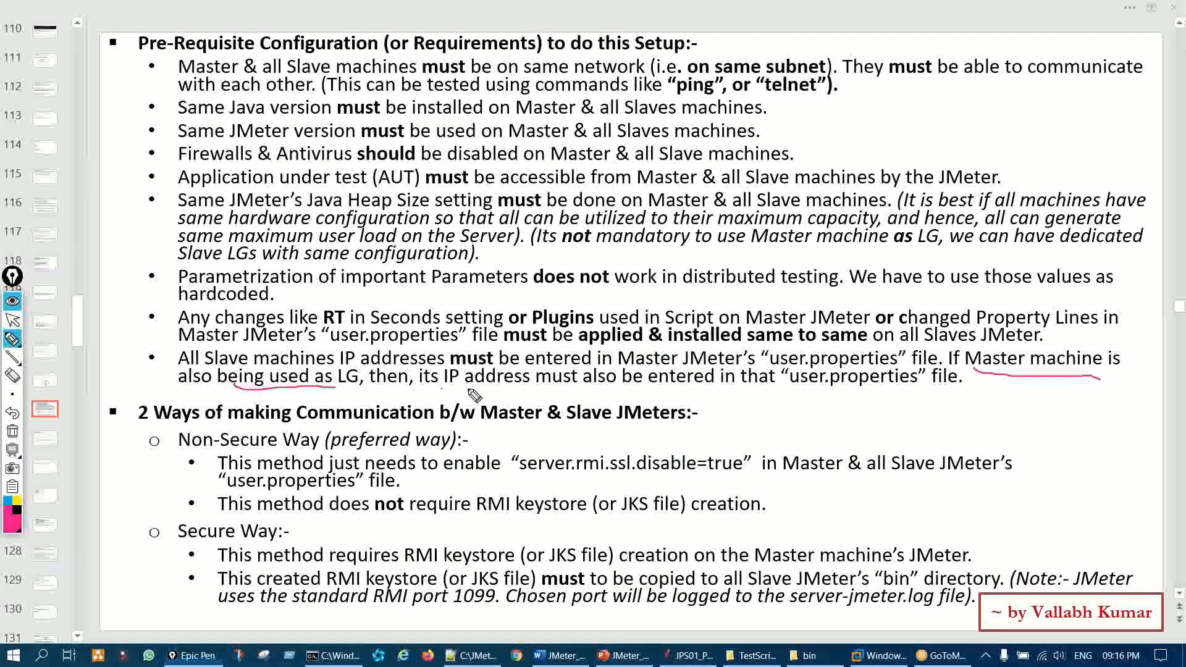
{"action": "left_click_drag", "start_coordinate": [443, 389], "coordinate": [581, 393]}
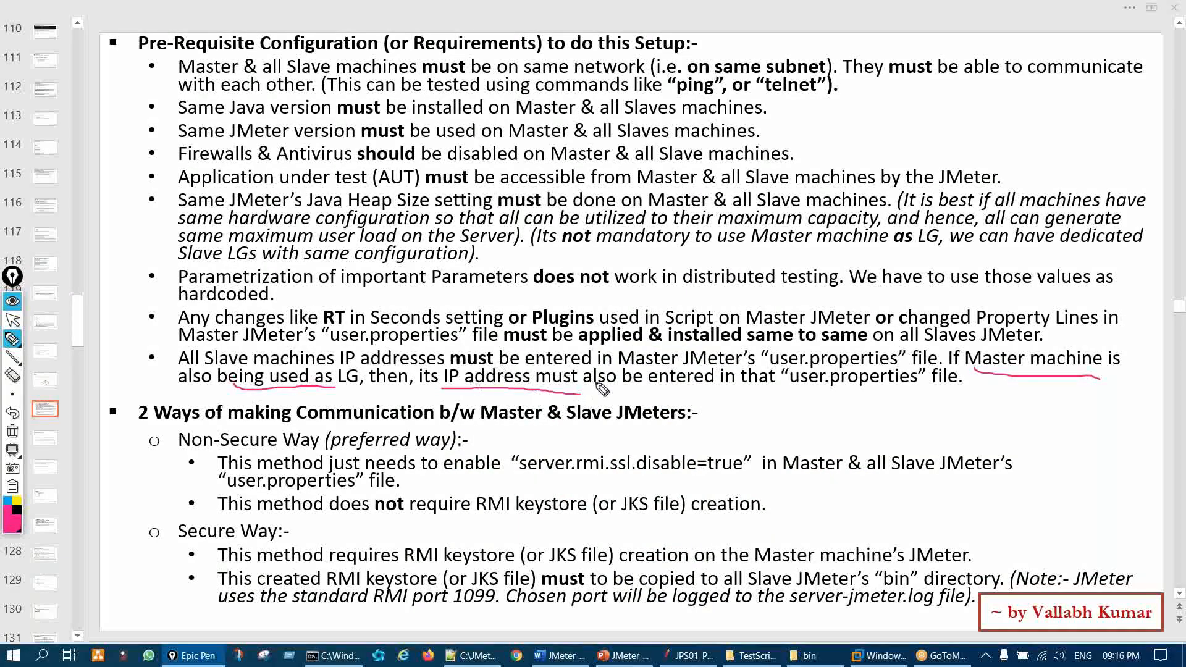
{"action": "left_click_drag", "start_coordinate": [774, 369], "coordinate": [769, 382]}
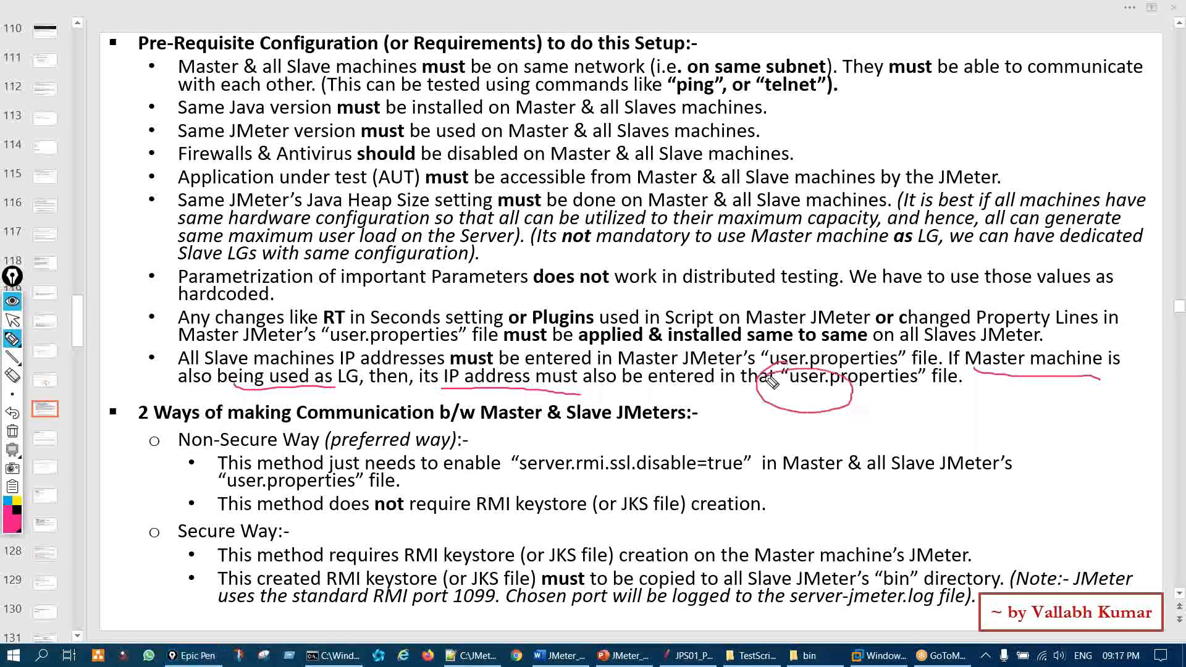
{"action": "key", "text": "ctrl+shift+7"}
{"action": "key", "text": "ctrl+shift+2"}
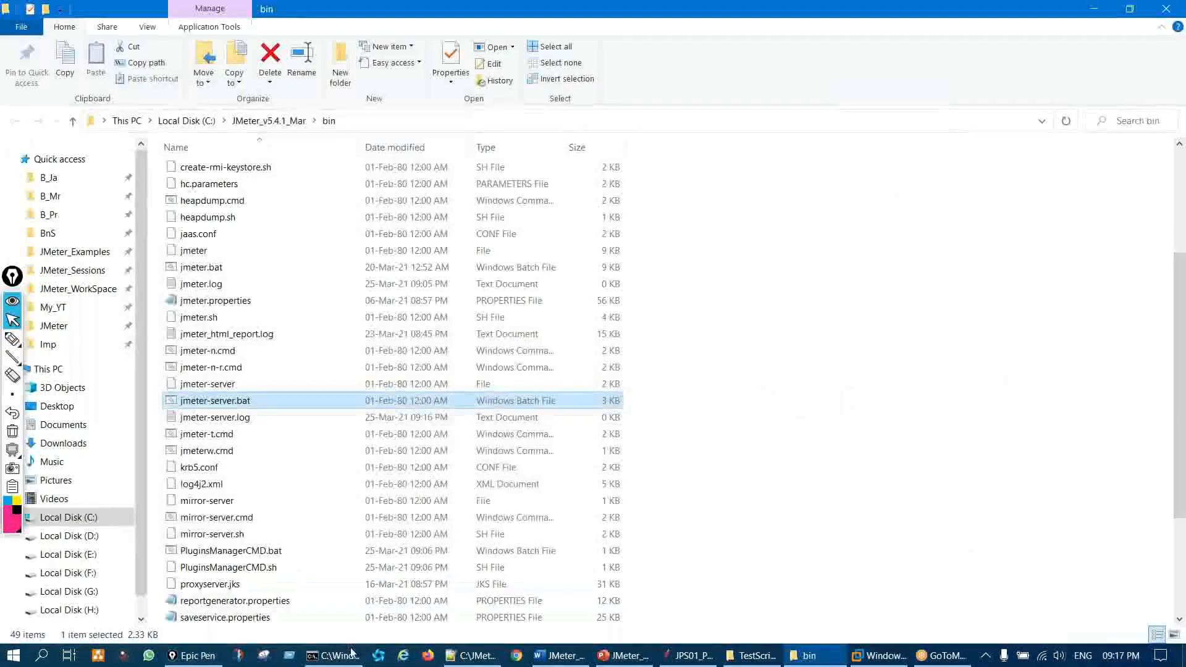
Step: Return to the jmeter-server console and copy the endpoint address 192.168.137.1 again
{"action": "left_click", "coordinate": [342, 656]}
{"action": "left_click", "coordinate": [498, 191]}
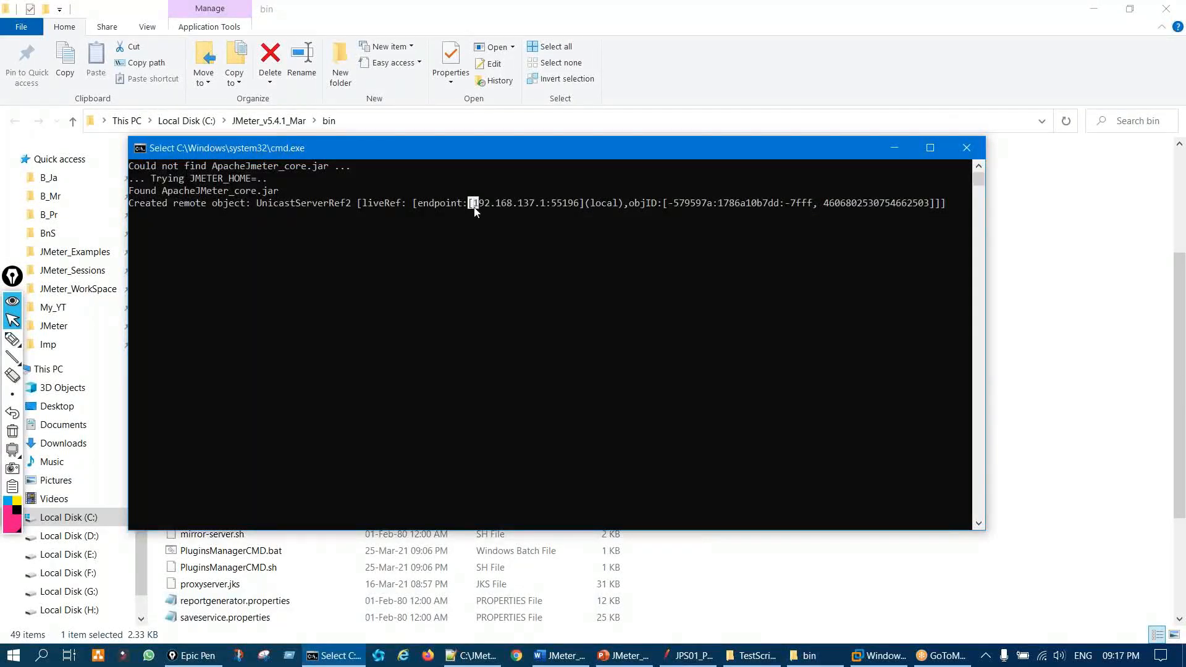
{"action": "left_click_drag", "start_coordinate": [486, 210], "coordinate": [538, 210]}
{"action": "key", "text": "Return"}
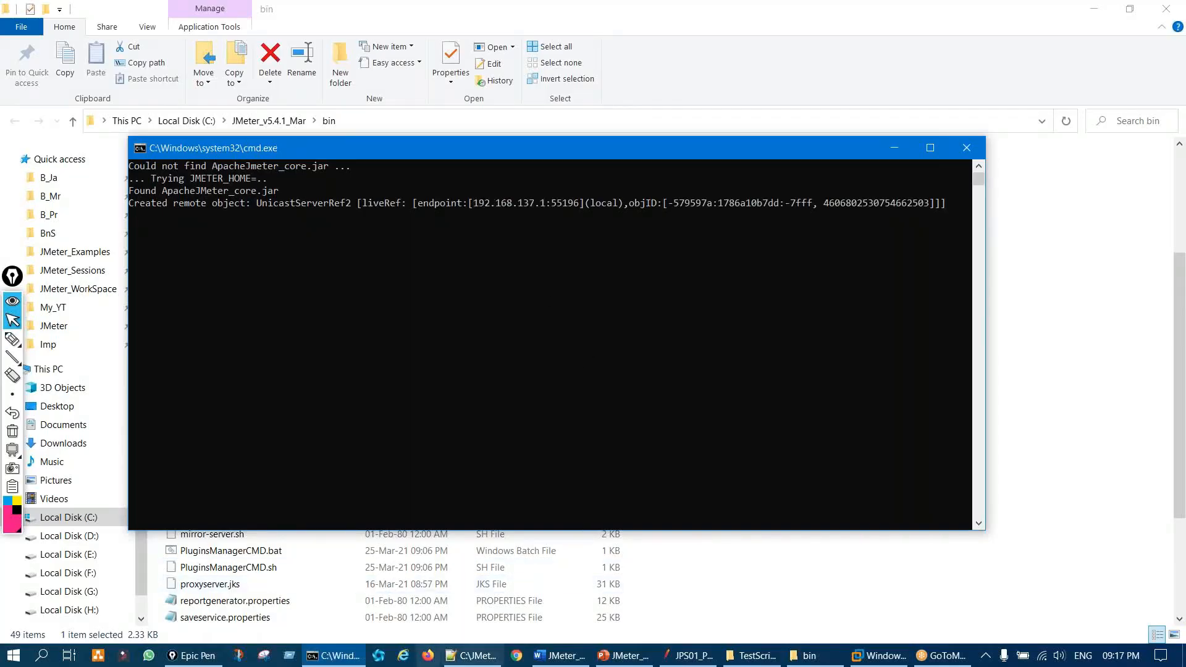
Step: In Notepad++, replace the second and third remote_hosts addresses in user.properties with 192.168.137.1 followed by a comma
{"action": "left_click", "coordinate": [468, 656]}
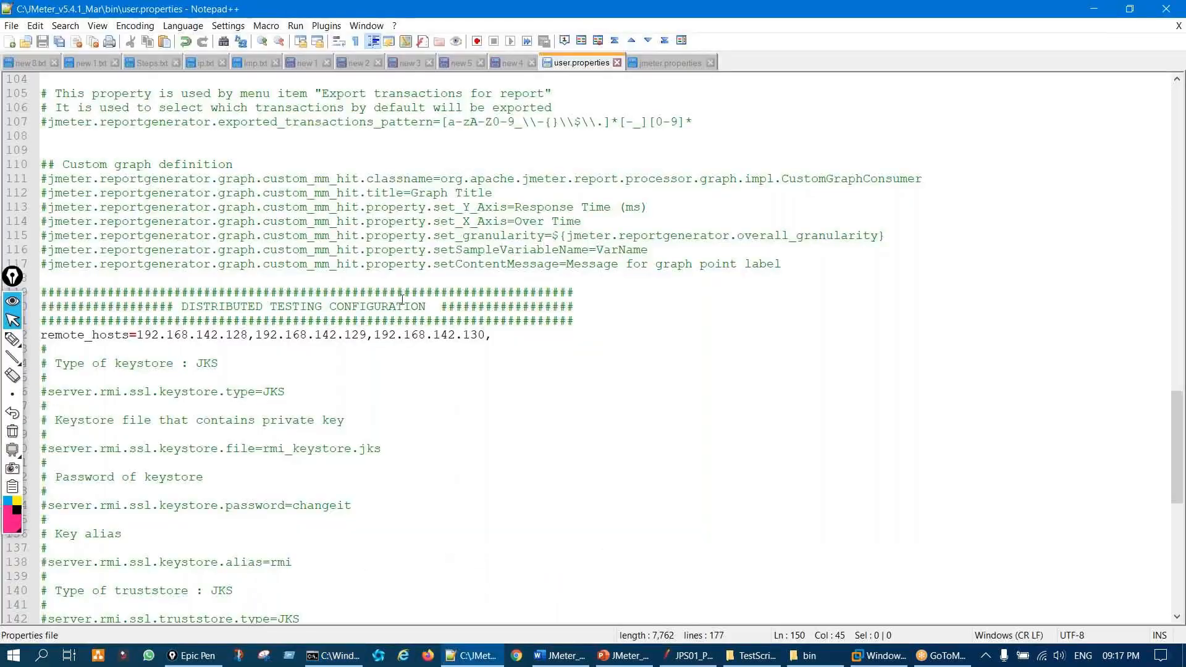
{"action": "scroll", "coordinate": [402, 300], "scroll_direction": "up", "scroll_amount": 1}
{"action": "key", "text": "ctrl+shift+3"}
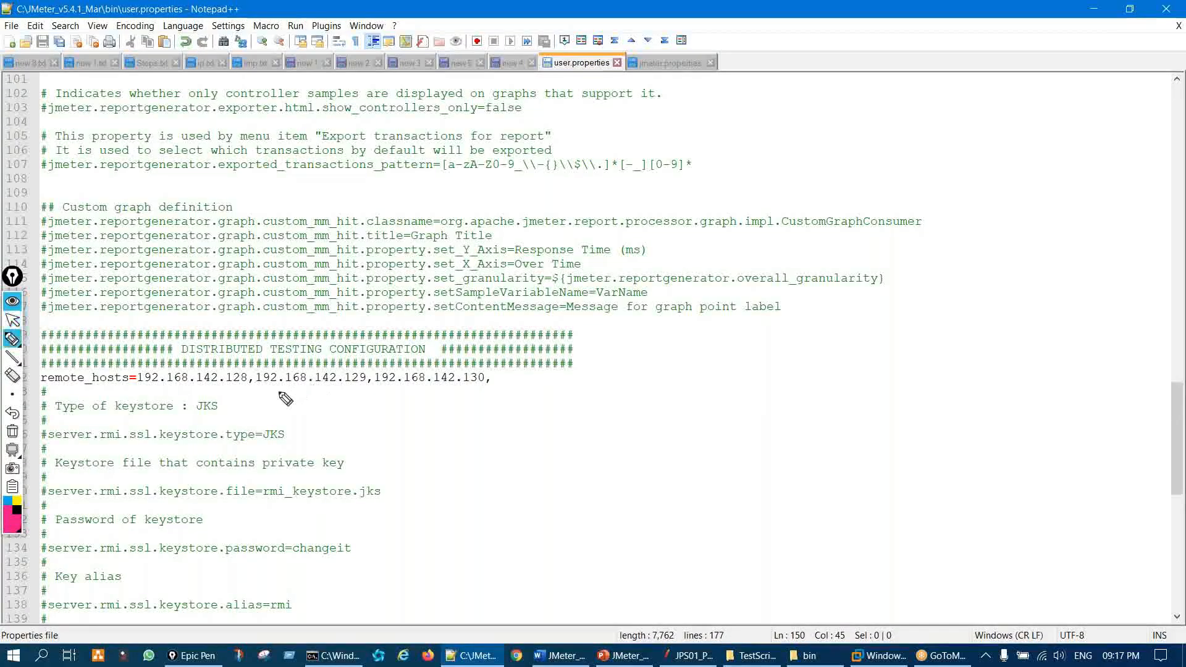
{"action": "left_click_drag", "start_coordinate": [273, 391], "coordinate": [437, 386]}
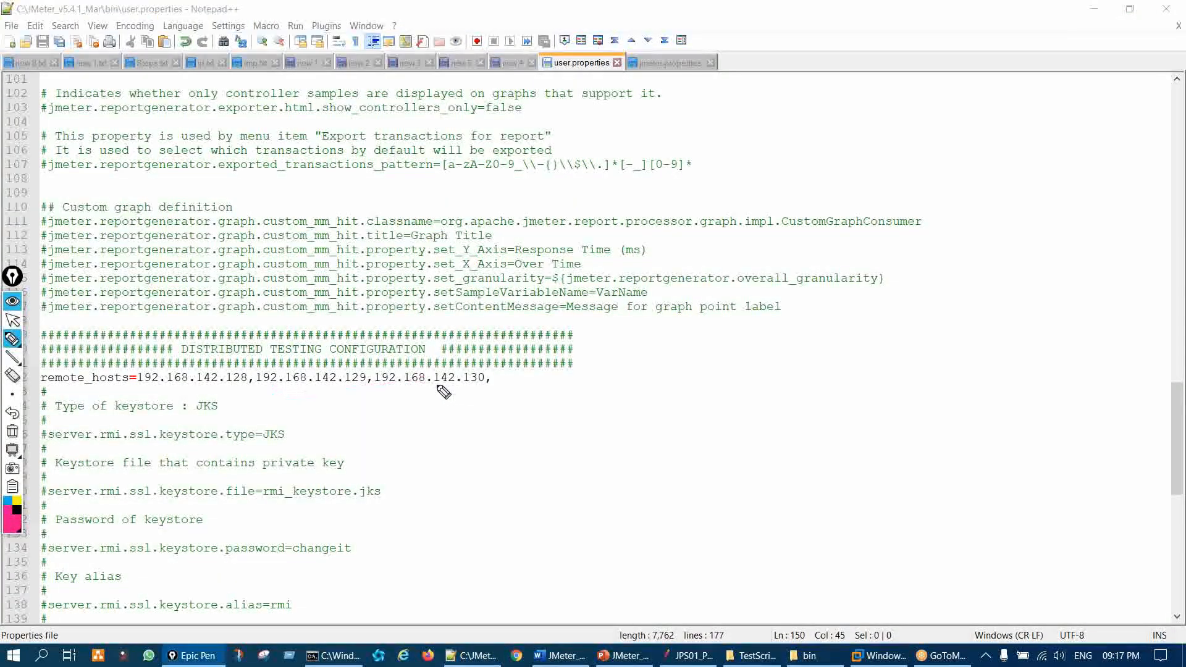
{"action": "key", "text": "ctrl+shift+7"}
{"action": "key", "text": "ctrl+shift+2"}
{"action": "left_click_drag", "start_coordinate": [258, 377], "coordinate": [493, 378]}
{"action": "key", "text": "ctrl+v"}
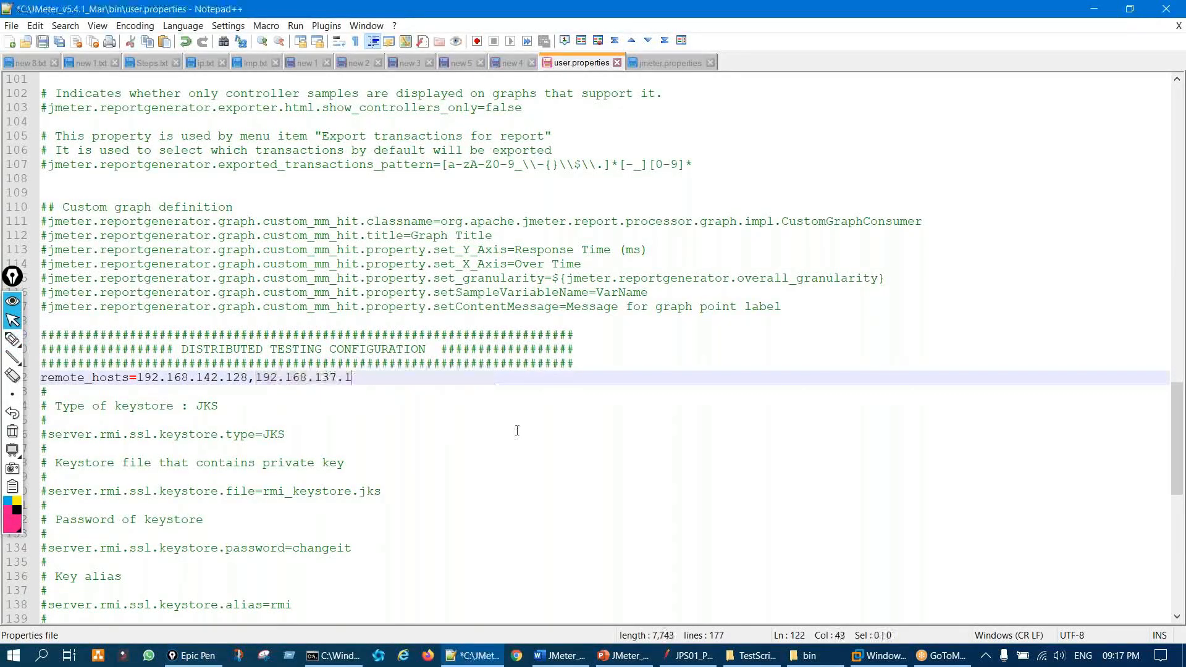
{"action": "type", "text": ","}
Step: Handwrite "LGs" below the remote_hosts line, underline its addresses with the pen, and clear the annotations
{"action": "left_click", "coordinate": [13, 339]}
{"action": "mouse_move", "coordinate": [428, 435]}
{"action": "left_mouse_down"}
{"action": "mouse_move", "coordinate": [434, 491]}
{"action": "mouse_move", "coordinate": [486, 467]}
{"action": "left_mouse_up"}
{"action": "mouse_move", "coordinate": [502, 422]}
{"action": "left_mouse_down"}
{"action": "mouse_move", "coordinate": [535, 456]}
{"action": "mouse_move", "coordinate": [530, 481]}
{"action": "left_mouse_up"}
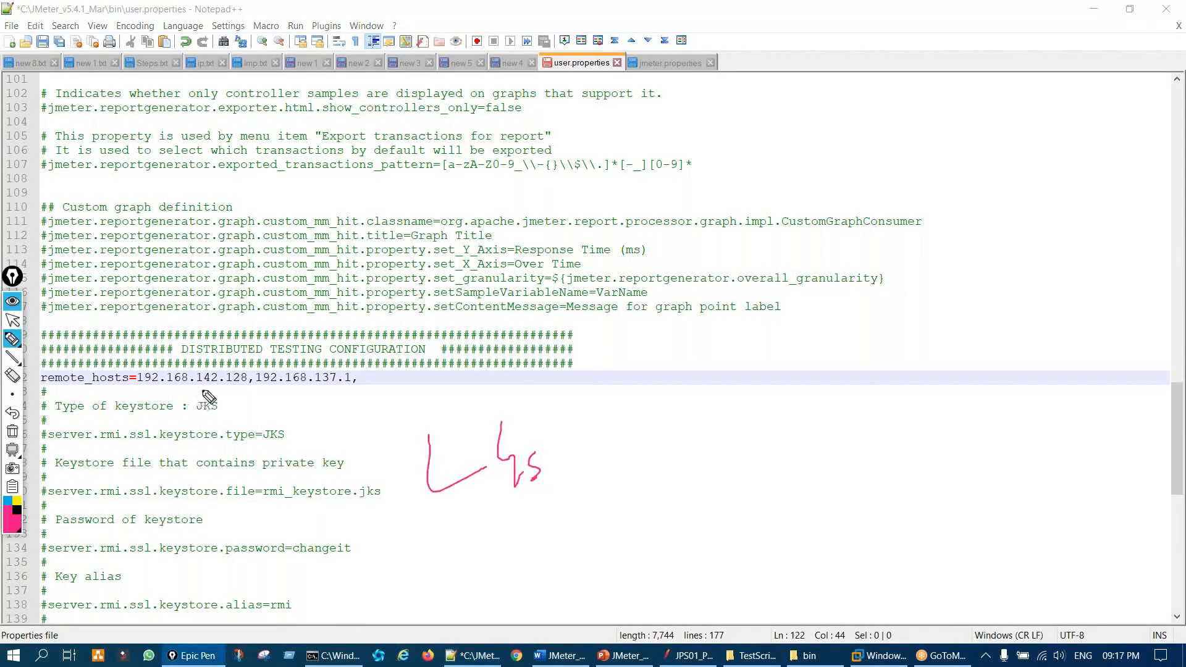
{"action": "mouse_move", "coordinate": [198, 393]}
{"action": "left_mouse_down"}
{"action": "mouse_move", "coordinate": [255, 376]}
{"action": "mouse_move", "coordinate": [299, 387]}
{"action": "mouse_move", "coordinate": [363, 380]}
{"action": "left_mouse_up"}
{"action": "key", "text": "ctrl+shift+7"}
{"action": "key", "text": "ctrl+shift+2"}
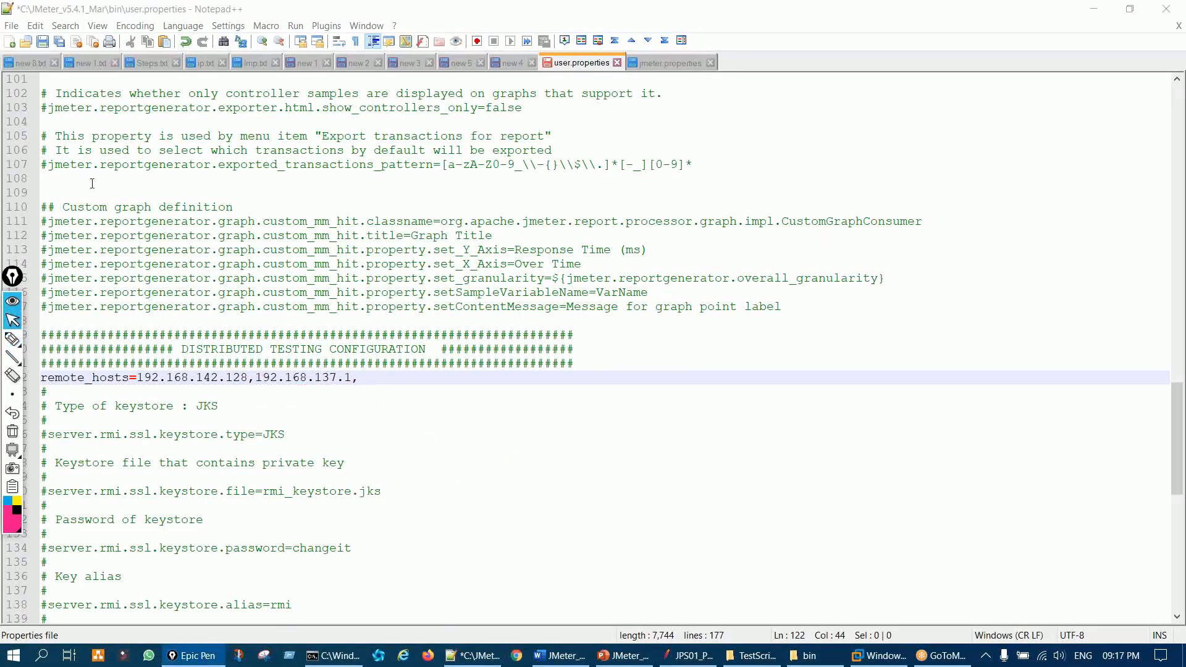
Step: Save user.properties, underline both remote_hosts addresses with the pen, and erase the ink
{"action": "left_click", "coordinate": [41, 42]}
{"action": "key", "text": "ctrl+shift+3"}
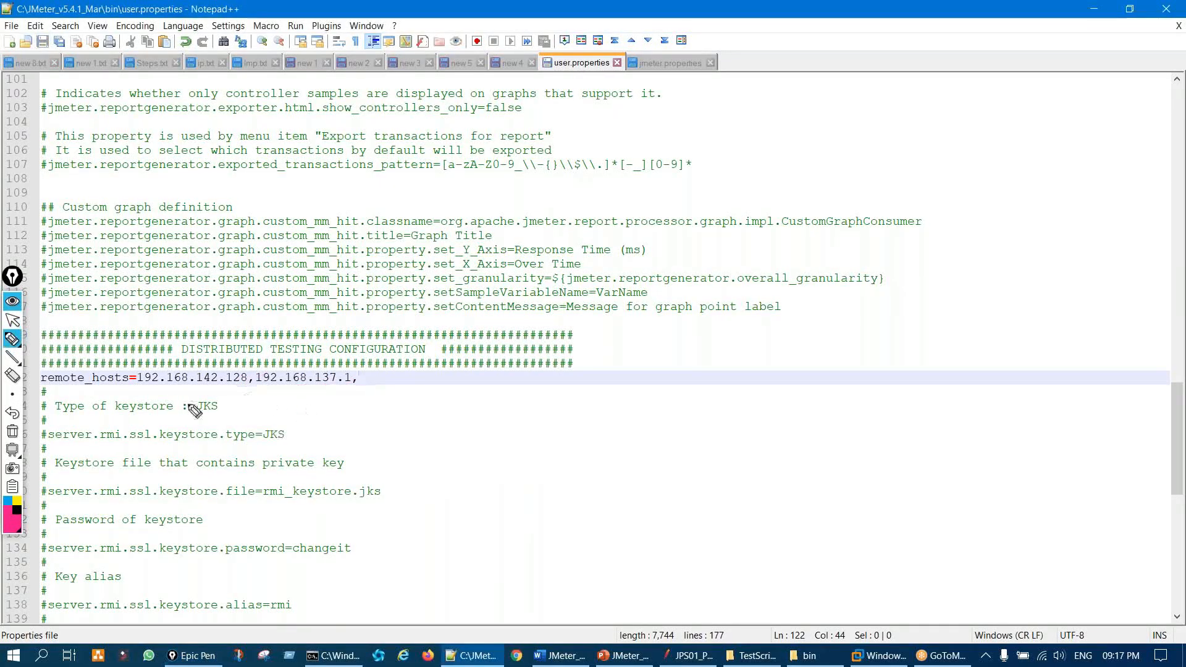
{"action": "left_click_drag", "start_coordinate": [184, 388], "coordinate": [147, 388]}
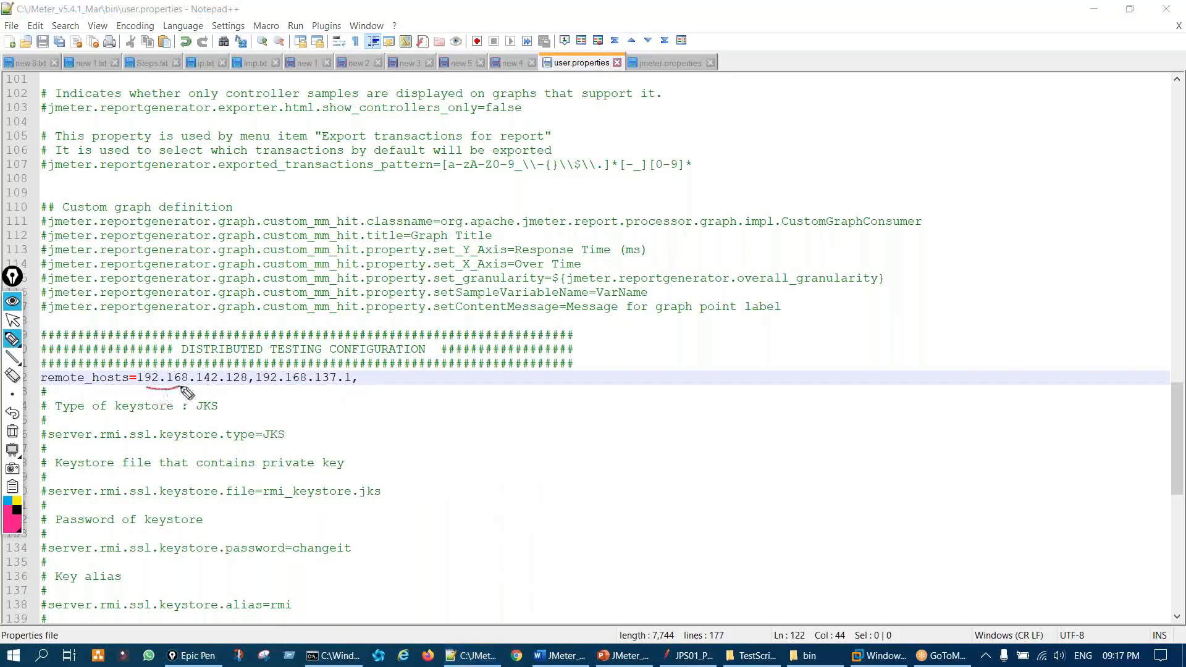
{"action": "left_click_drag", "start_coordinate": [266, 387], "coordinate": [350, 387]}
{"action": "left_click_drag", "start_coordinate": [213, 387], "coordinate": [247, 379]}
{"action": "key", "text": "ctrl+shift+7"}
Step: Mark the two remote host addresses and their separating commas with the pen, and remove all markings
{"action": "left_click_drag", "start_coordinate": [148, 386], "coordinate": [334, 384]}
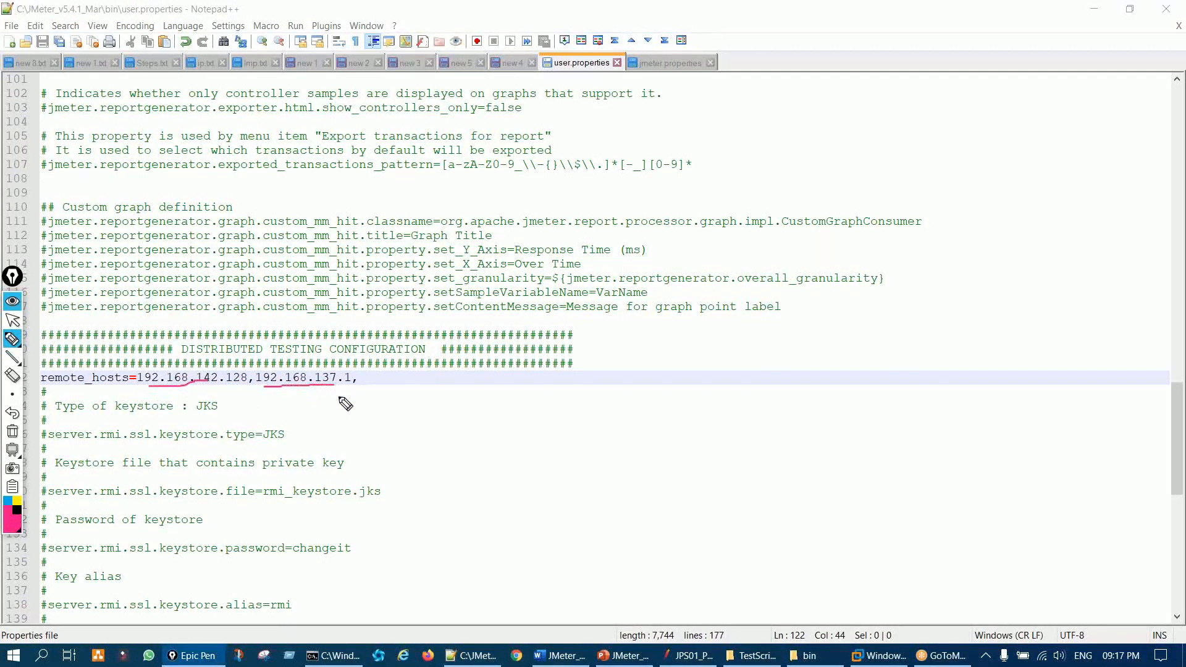
{"action": "left_click_drag", "start_coordinate": [250, 379], "coordinate": [248, 367]}
{"action": "left_click_drag", "start_coordinate": [352, 381], "coordinate": [350, 388]}
{"action": "key", "text": "ctrl+shift+7"}
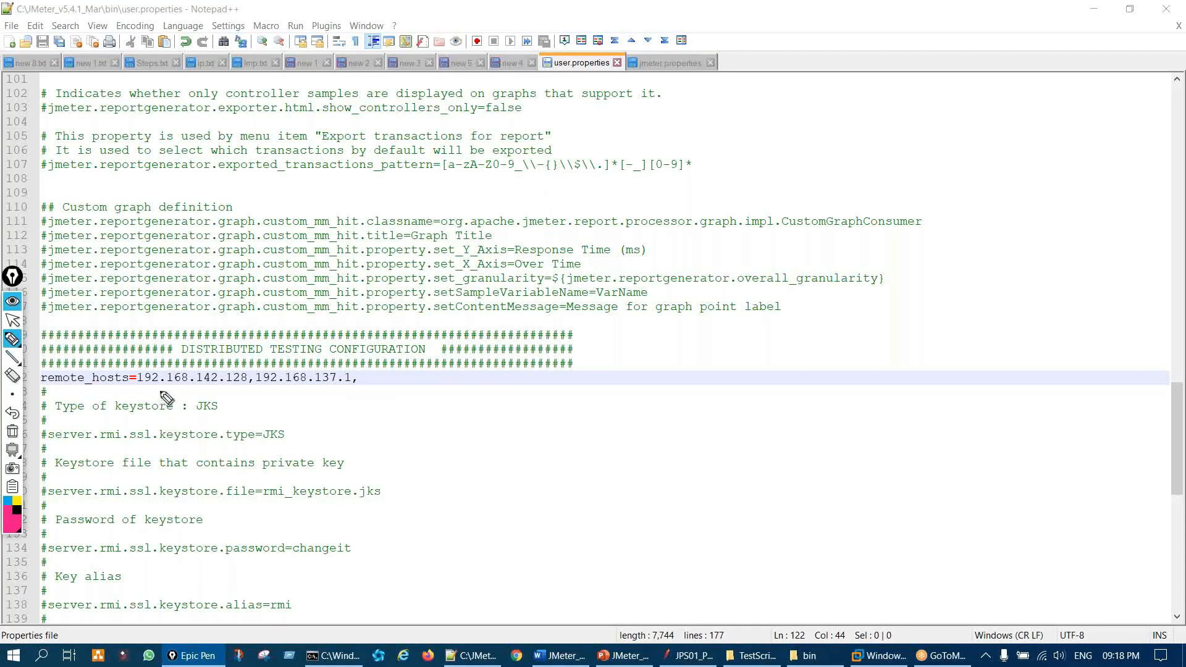
{"action": "left_click_drag", "start_coordinate": [159, 391], "coordinate": [311, 385]}
{"action": "key", "text": "ctrl+shift+7"}
{"action": "key", "text": "ctrl+shift+2"}
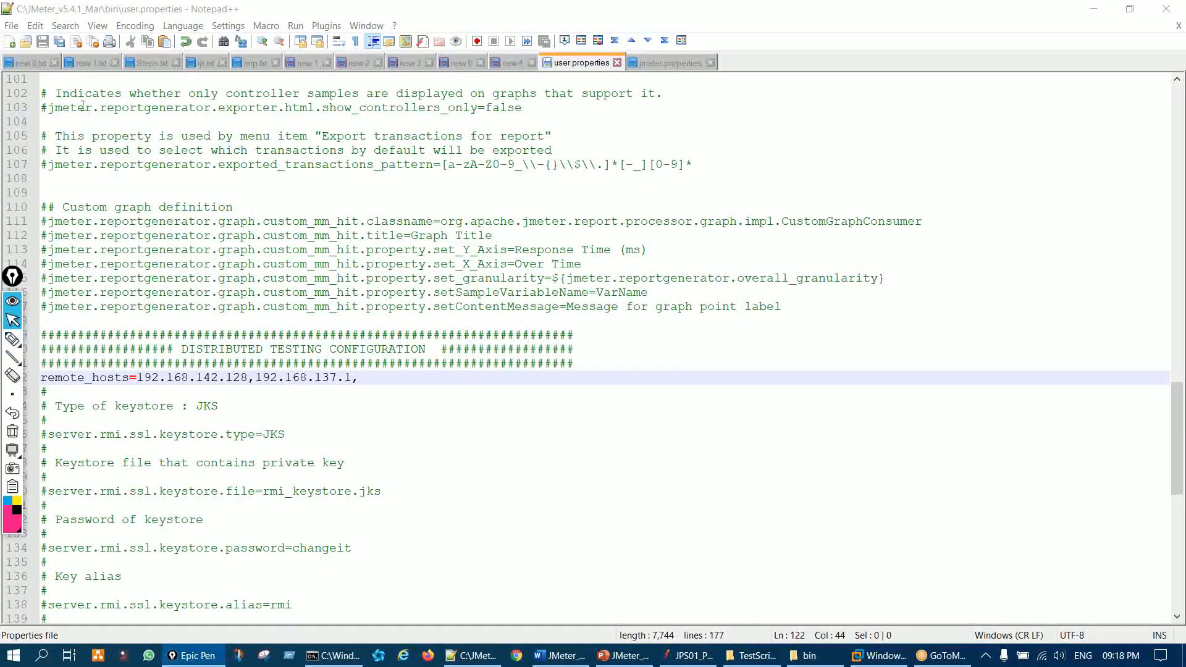
Step: Switch to Apache JMeter and restart it to load the edited properties
{"action": "left_click", "coordinate": [689, 655]}
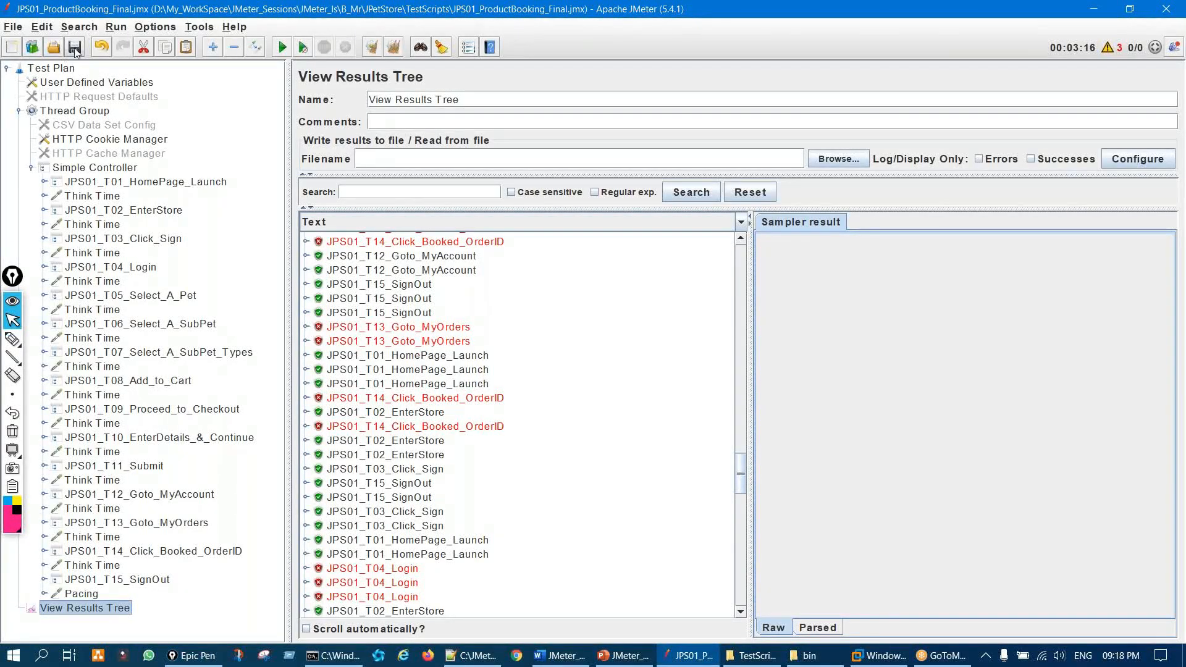
{"action": "left_click", "coordinate": [21, 30]}
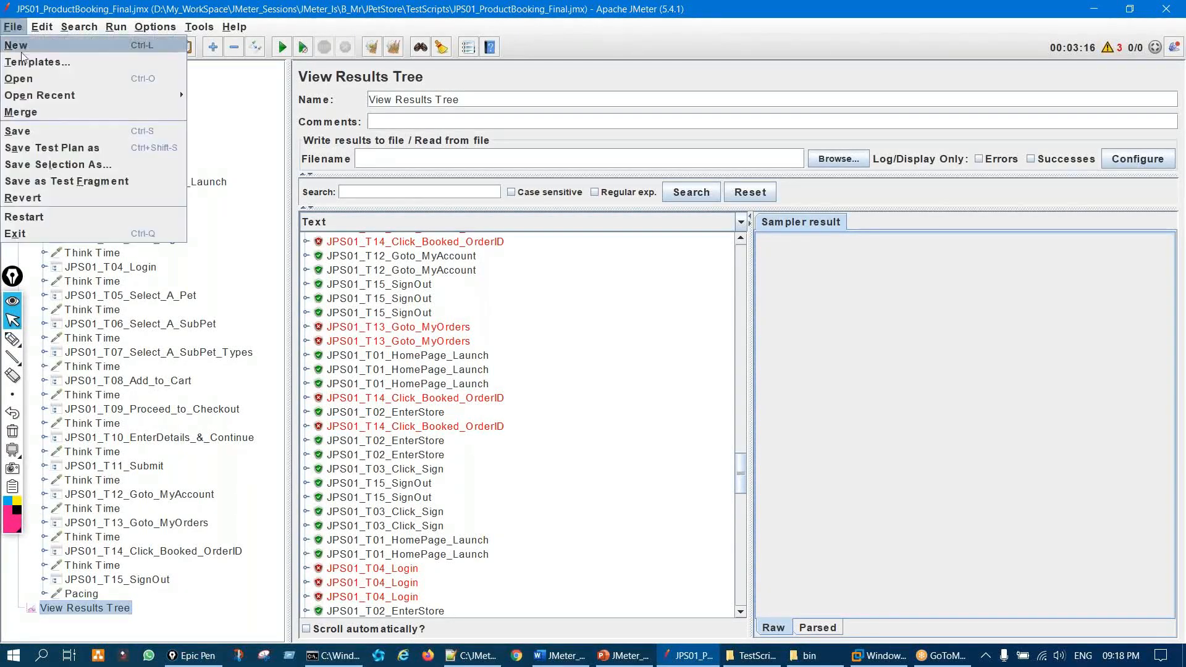
{"action": "left_click", "coordinate": [42, 217]}
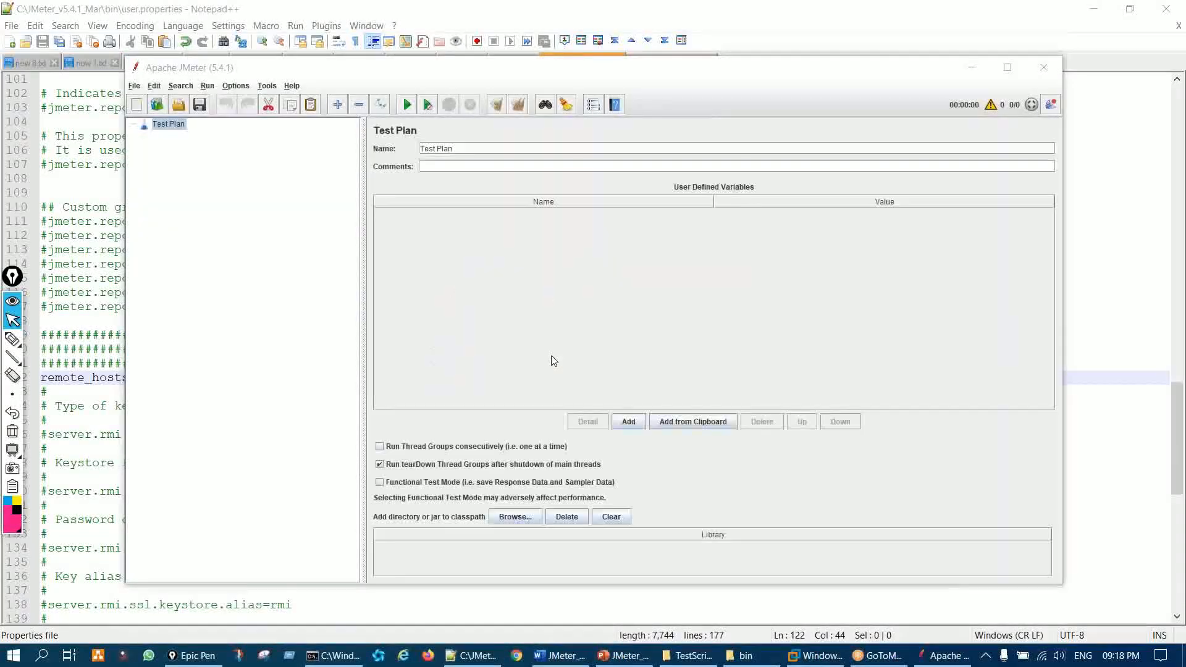
Step: Enlarge the restarted JMeter interface by zooming in four times
{"action": "left_click", "coordinate": [236, 87]}
{"action": "left_click", "coordinate": [269, 186]}
{"action": "left_click", "coordinate": [247, 86]}
{"action": "left_click", "coordinate": [275, 200]}
{"action": "left_click", "coordinate": [253, 86]}
{"action": "left_click", "coordinate": [289, 204]}
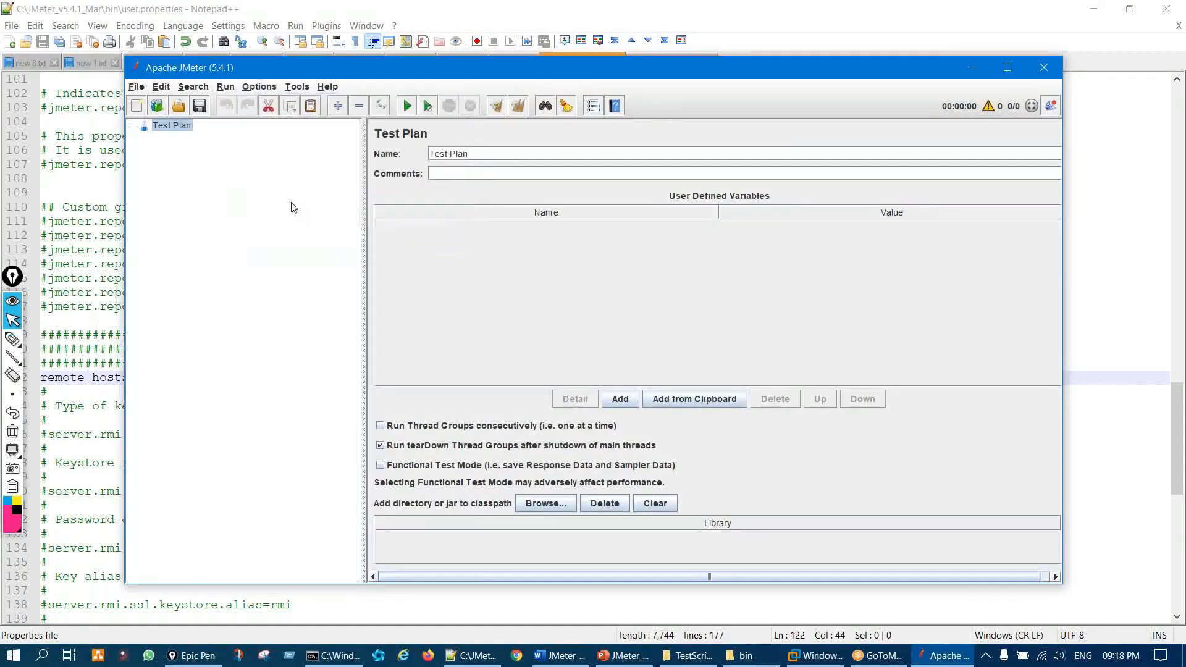
{"action": "left_click", "coordinate": [266, 87]}
{"action": "left_click", "coordinate": [293, 216]}
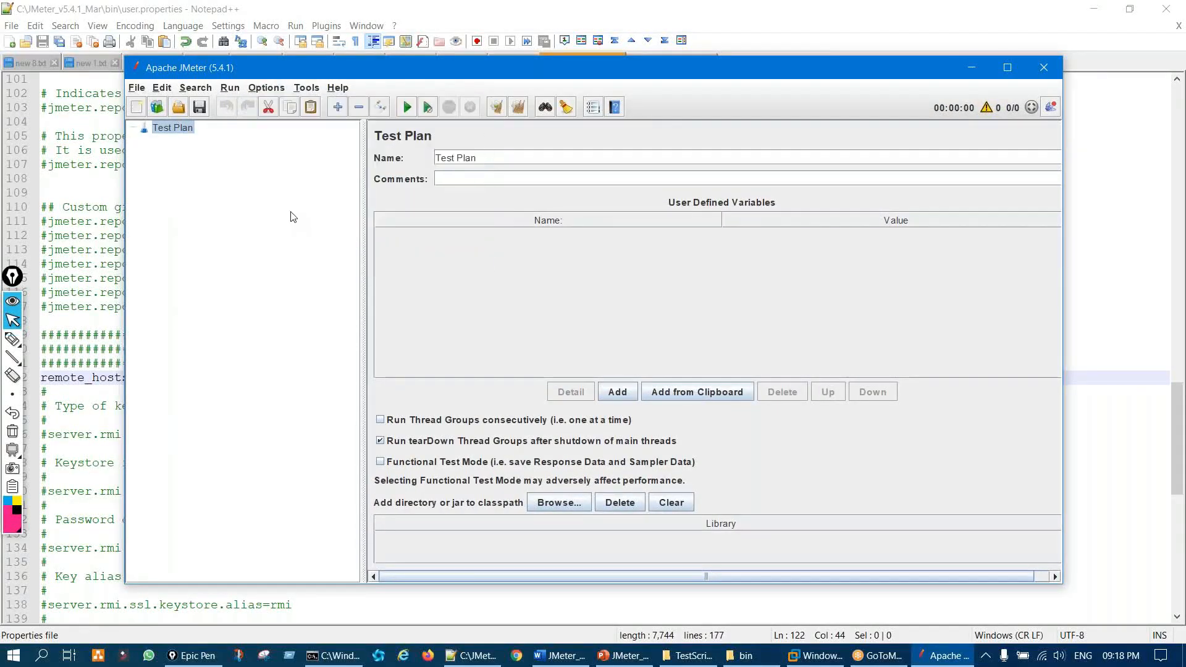
Step: Reopen the recent test plan JPS01_ProductBooking_Final.jmx and maximize the JMeter window
{"action": "left_click", "coordinate": [136, 87]}
{"action": "mouse_move", "coordinate": [207, 164]}
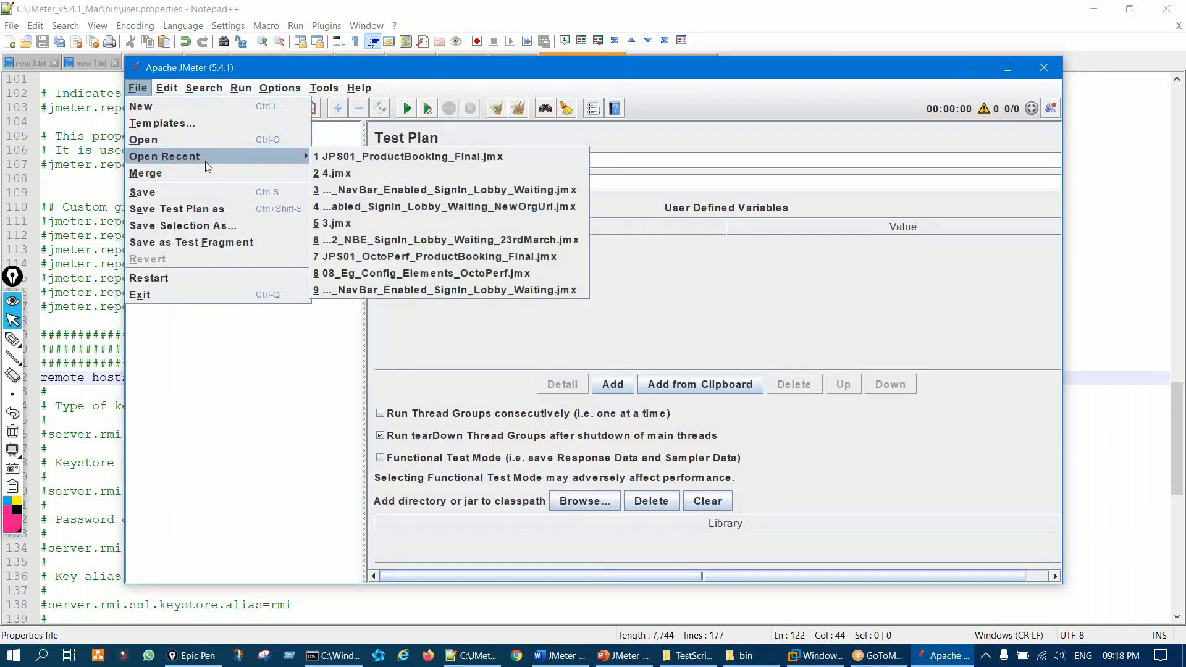
{"action": "left_click", "coordinate": [361, 156]}
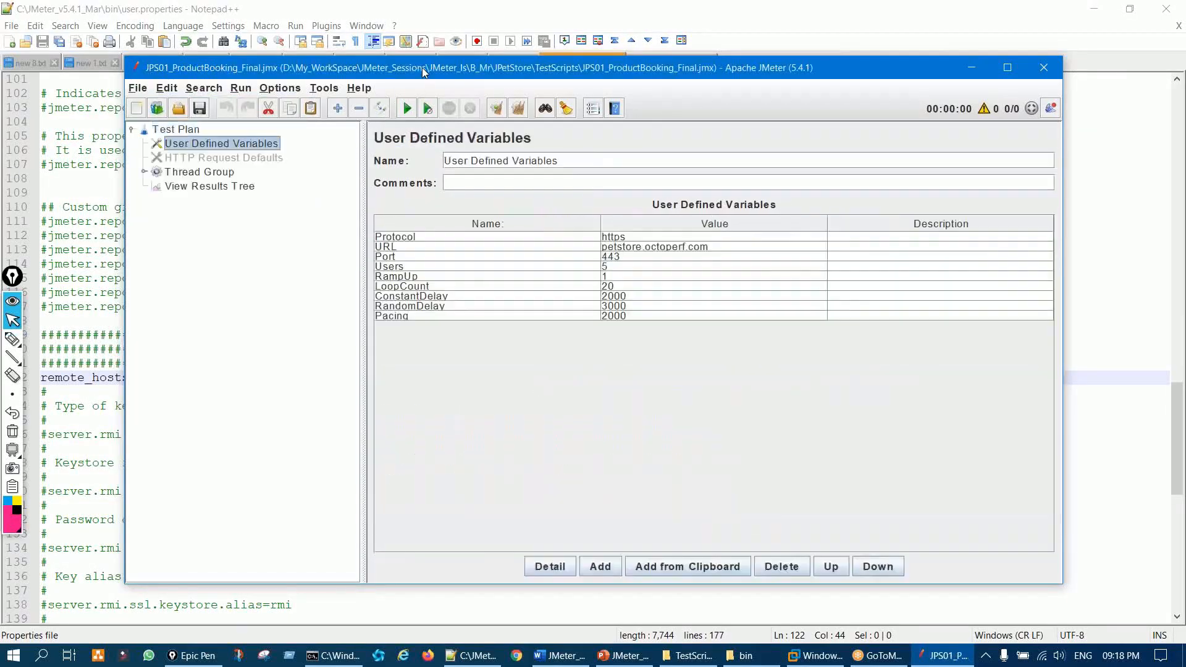
{"action": "double_click", "coordinate": [421, 68]}
Step: Expand the Thread Group and Simple Controller in the test plan tree and circle View Results Tree with the pen
{"action": "left_click", "coordinate": [18, 110]}
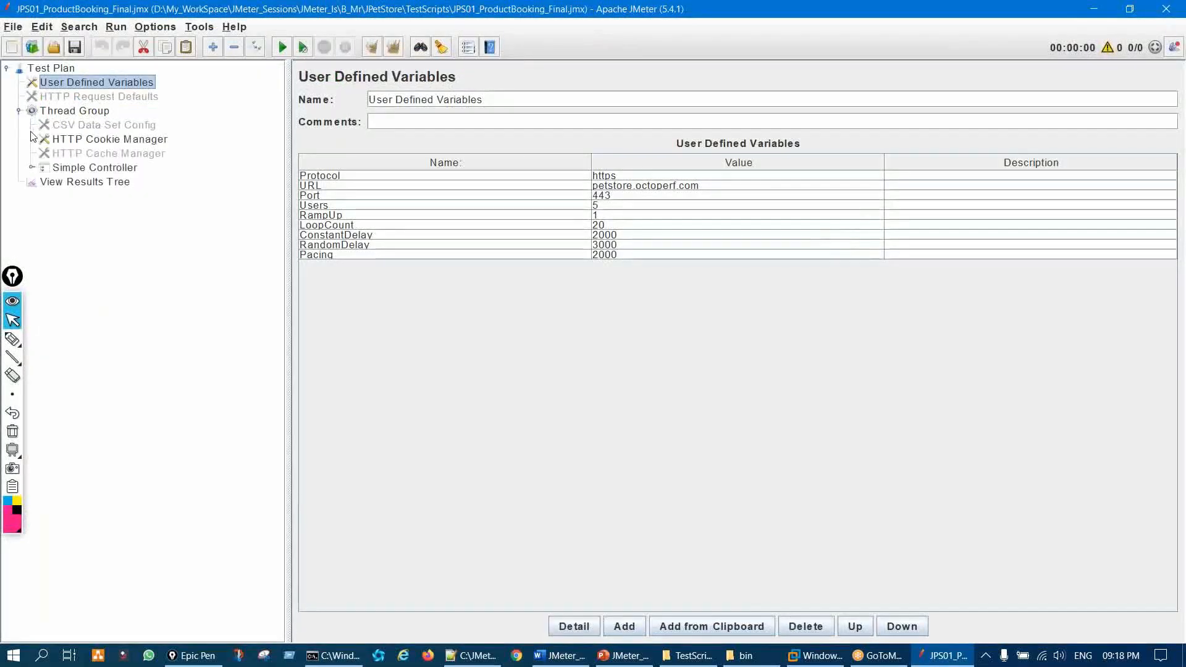
{"action": "left_click", "coordinate": [32, 168]}
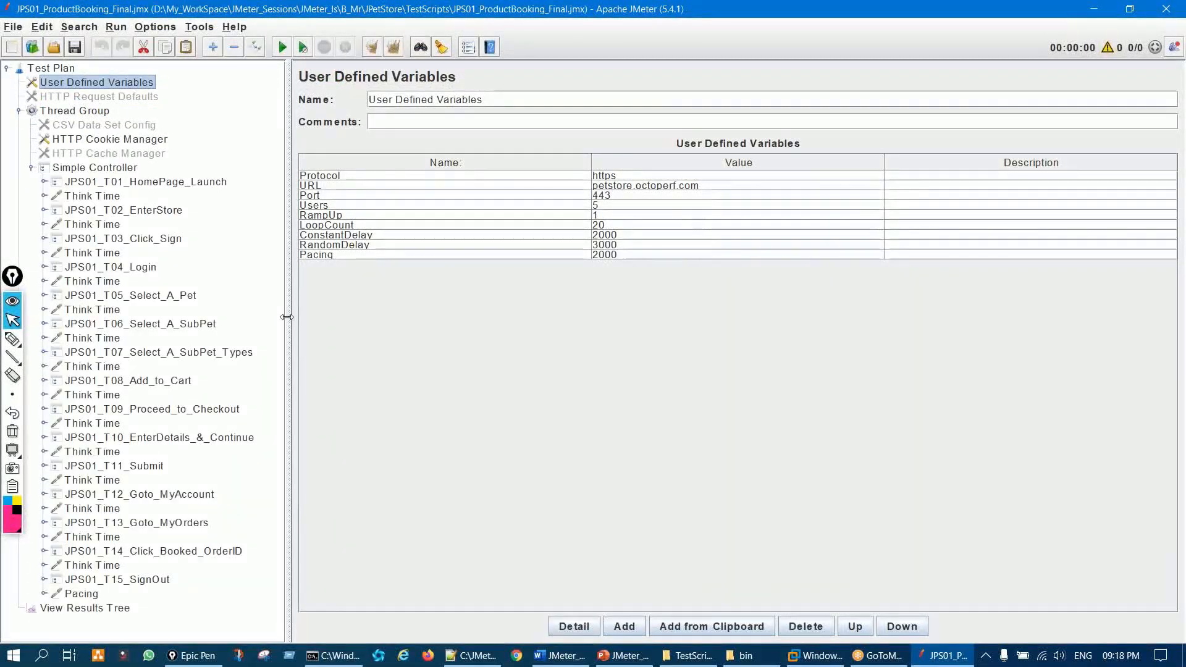
{"action": "left_click", "coordinate": [12, 338]}
{"action": "left_click_drag", "start_coordinate": [133, 613], "coordinate": [122, 606]}
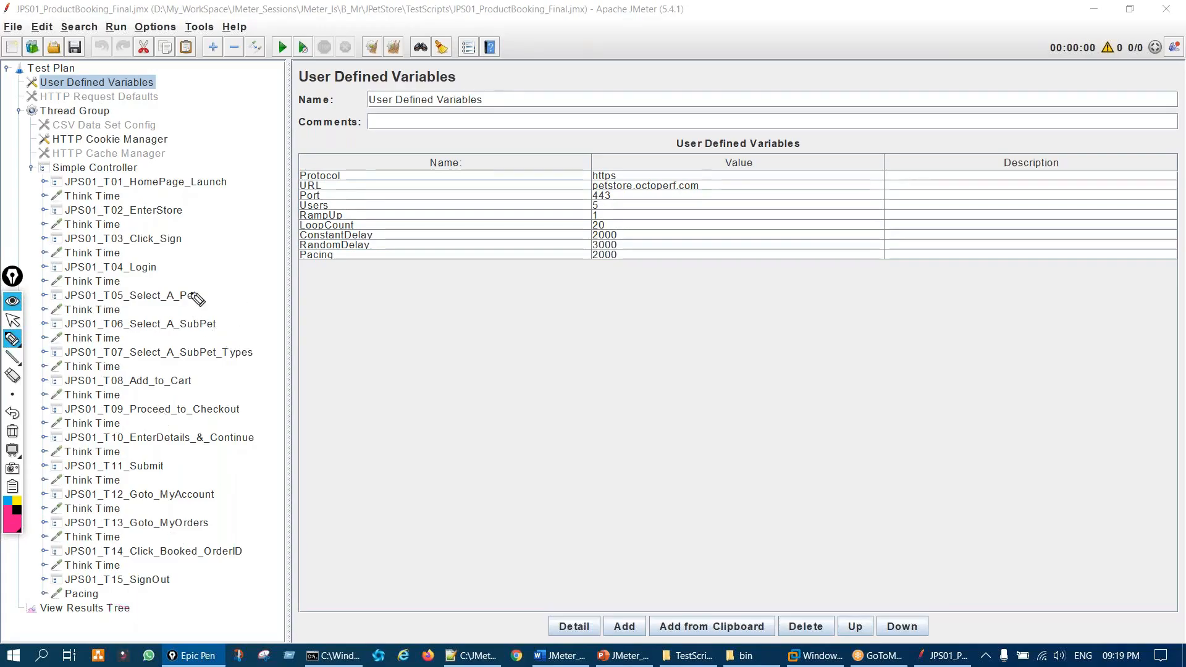
Step: Clear the pen marks, collapse the Simple Controller, and show View Results Tree with a narrower test plan pane
{"action": "key", "text": "ctrl+shift+7"}
{"action": "key", "text": "ctrl+shift+2"}
{"action": "left_click", "coordinate": [33, 167]}
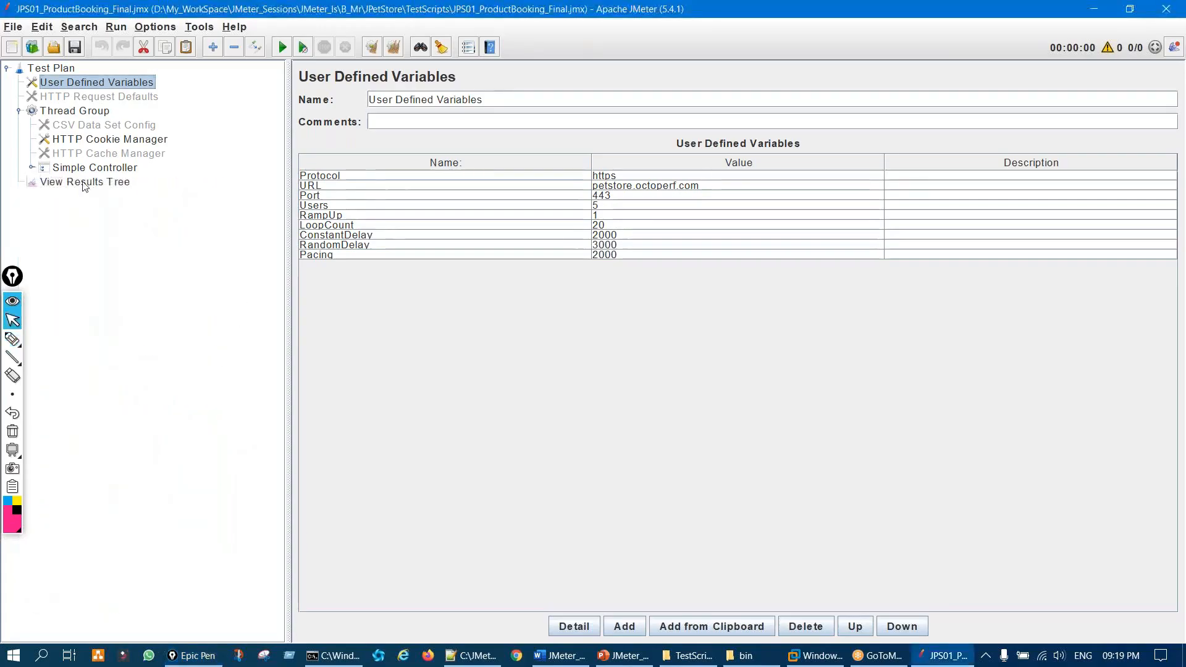
{"action": "left_click", "coordinate": [85, 182]}
{"action": "left_click_drag", "start_coordinate": [287, 239], "coordinate": [230, 204]}
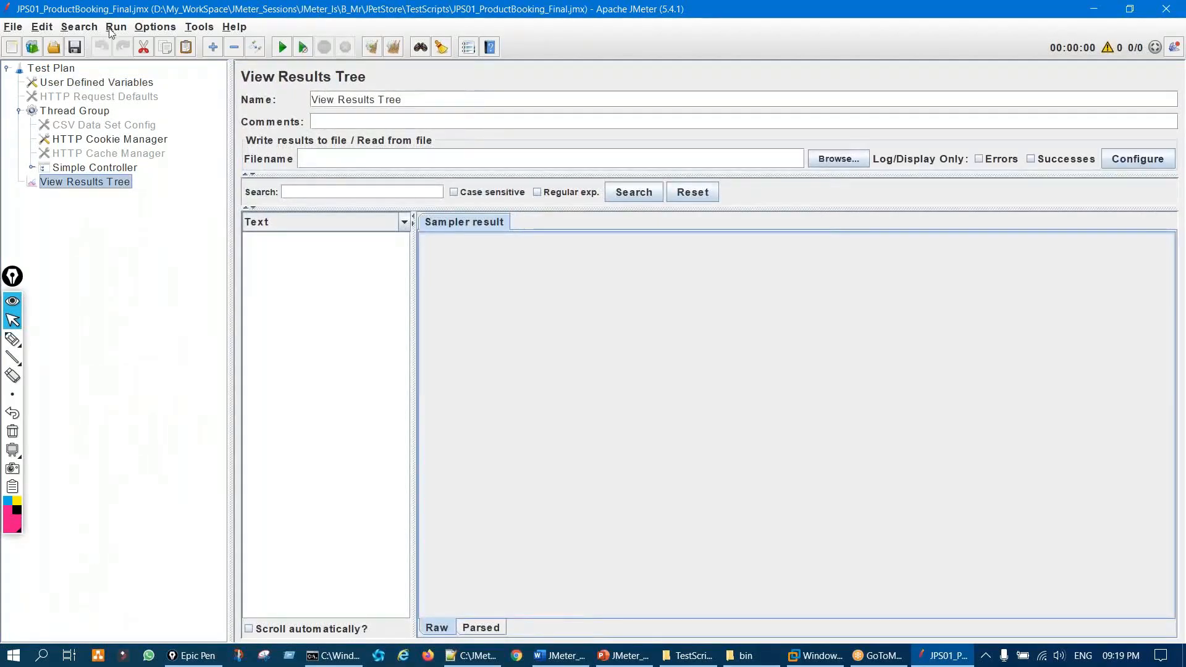
Step: Review the Thread Group and User Defined Variables, marking the Users and LoopCount values with the pen and erasing the marks
{"action": "left_click", "coordinate": [82, 118]}
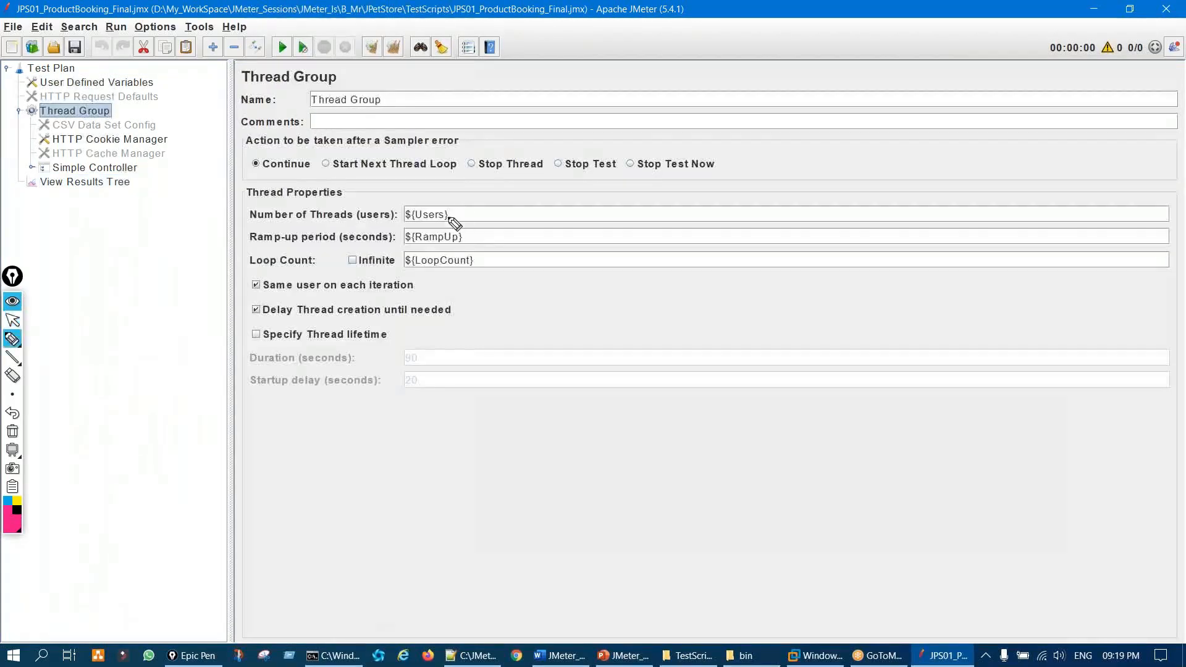
{"action": "left_click", "coordinate": [137, 84]}
{"action": "key", "text": "ctrl+shift+3"}
{"action": "mouse_move", "coordinate": [567, 207]}
{"action": "left_mouse_down"}
{"action": "mouse_move", "coordinate": [585, 192]}
{"action": "mouse_move", "coordinate": [558, 234]}
{"action": "mouse_move", "coordinate": [564, 226]}
{"action": "left_mouse_up"}
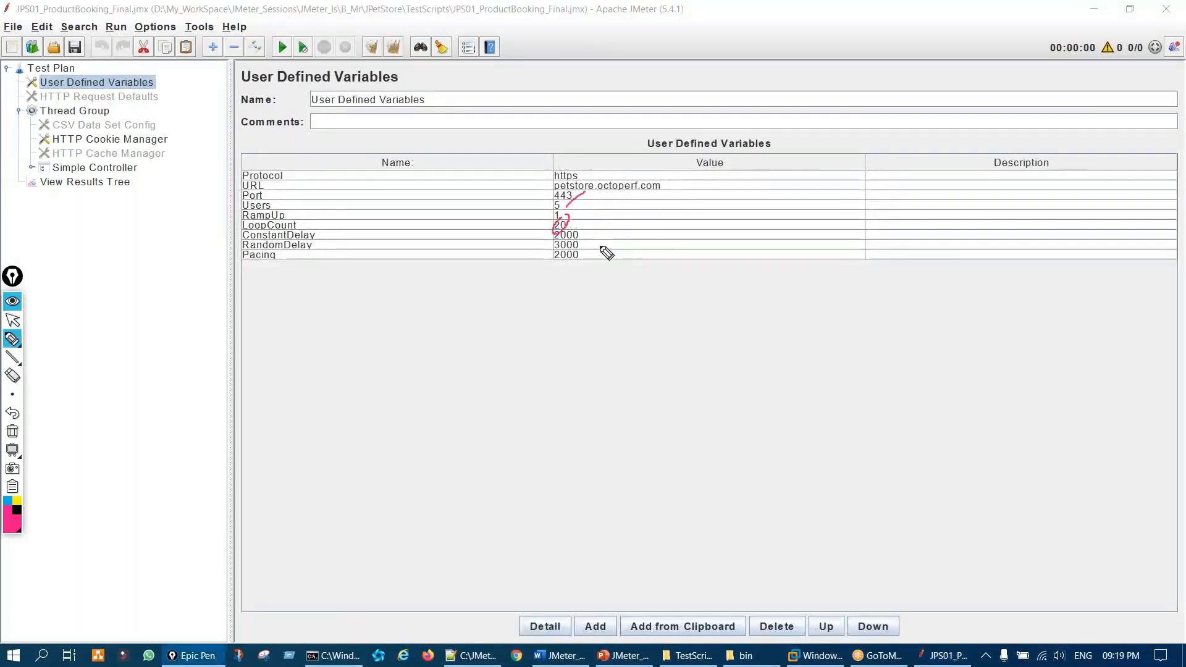
{"action": "key", "text": "ctrl+shift+7"}
{"action": "key", "text": "ctrl+shift+2"}
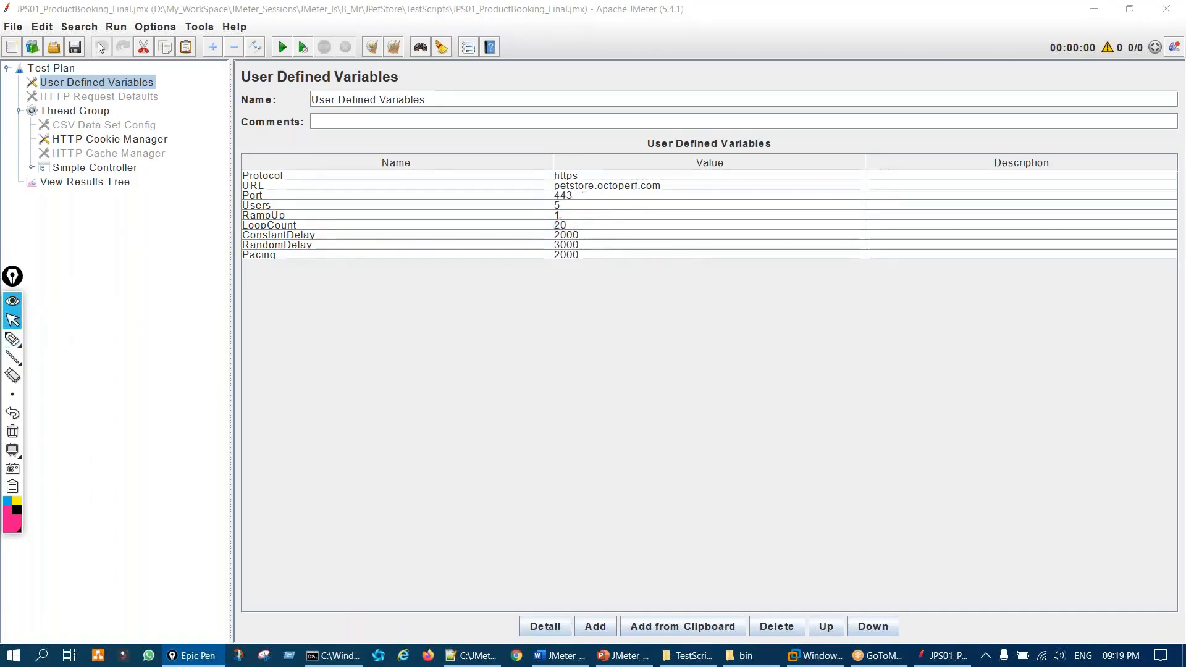
Step: Look at the host IPs offered for a remote start and close the list without starting a test
{"action": "left_click", "coordinate": [115, 27]}
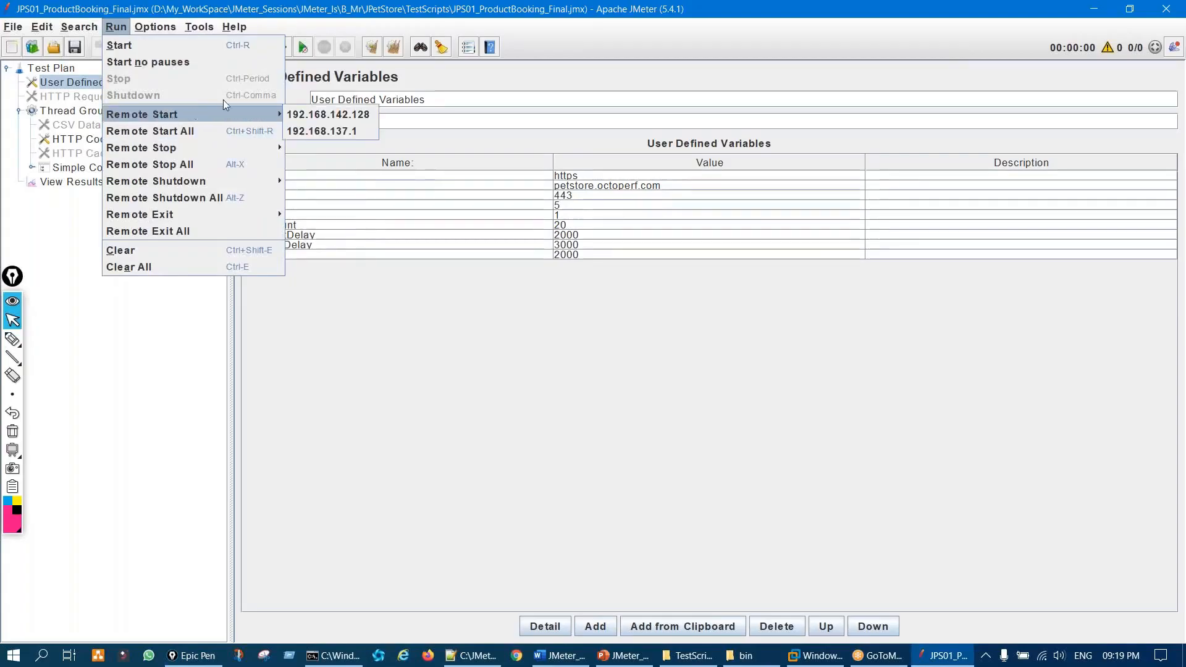
{"action": "mouse_move", "coordinate": [277, 115]}
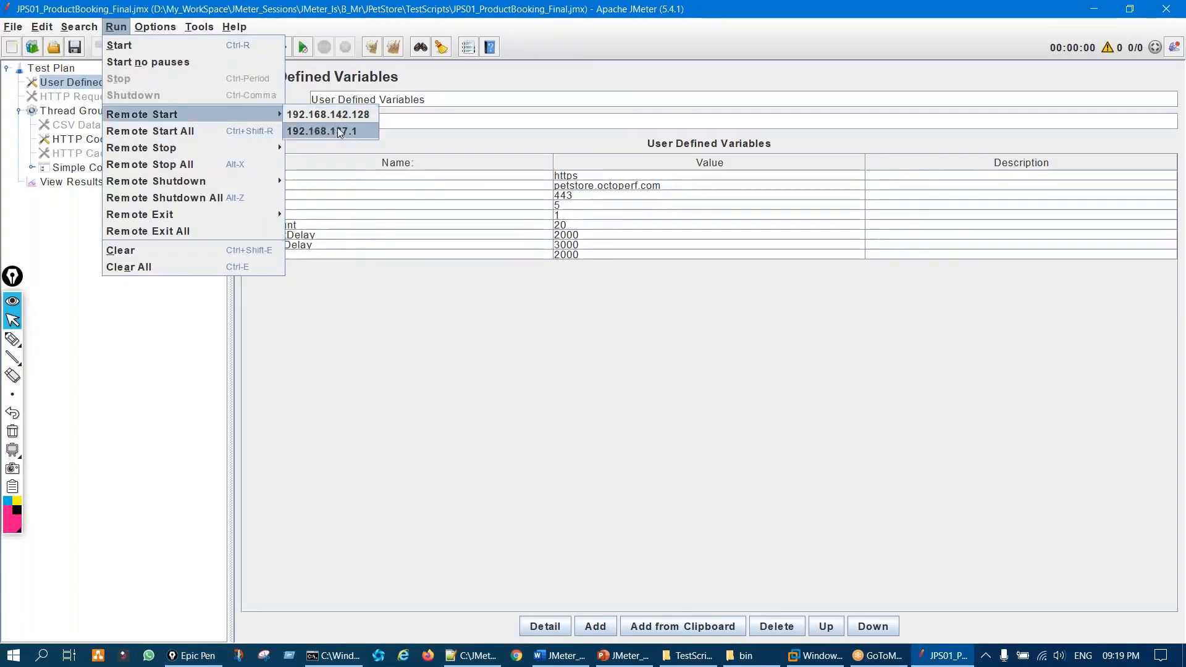
{"action": "left_click", "coordinate": [545, 555]}
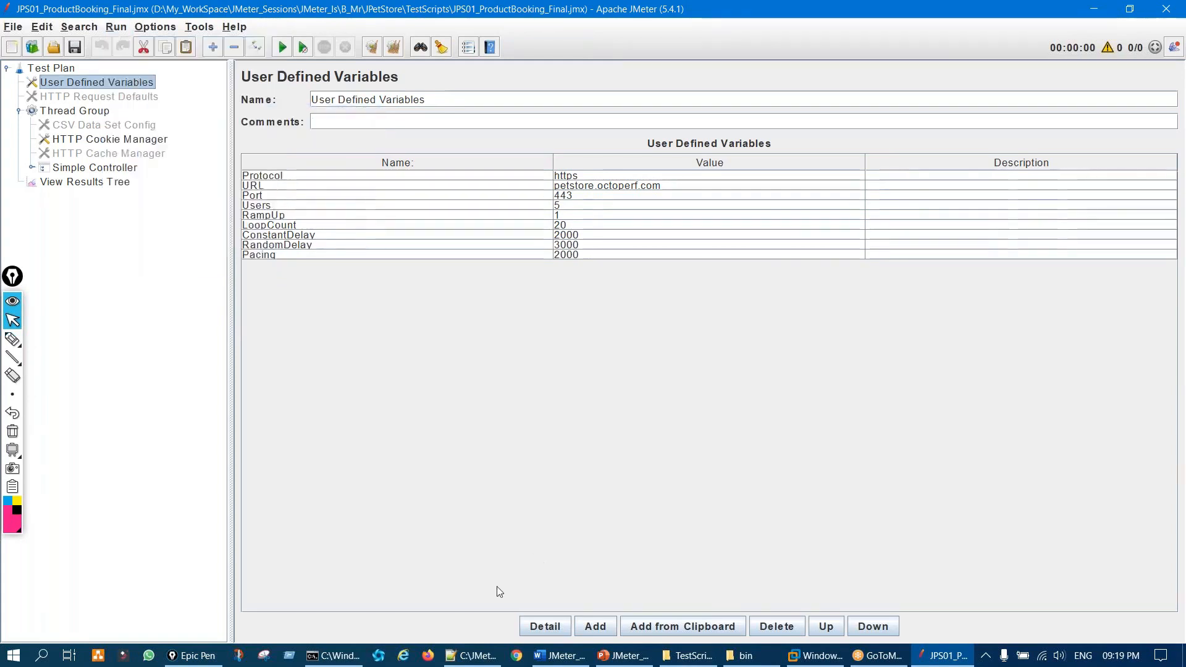
Step: Check the jmeter-server console on the master machine and the one in the Windows 10 virtual machine
{"action": "left_click", "coordinate": [346, 664]}
{"action": "left_click_drag", "start_coordinate": [364, 151], "coordinate": [376, 178]}
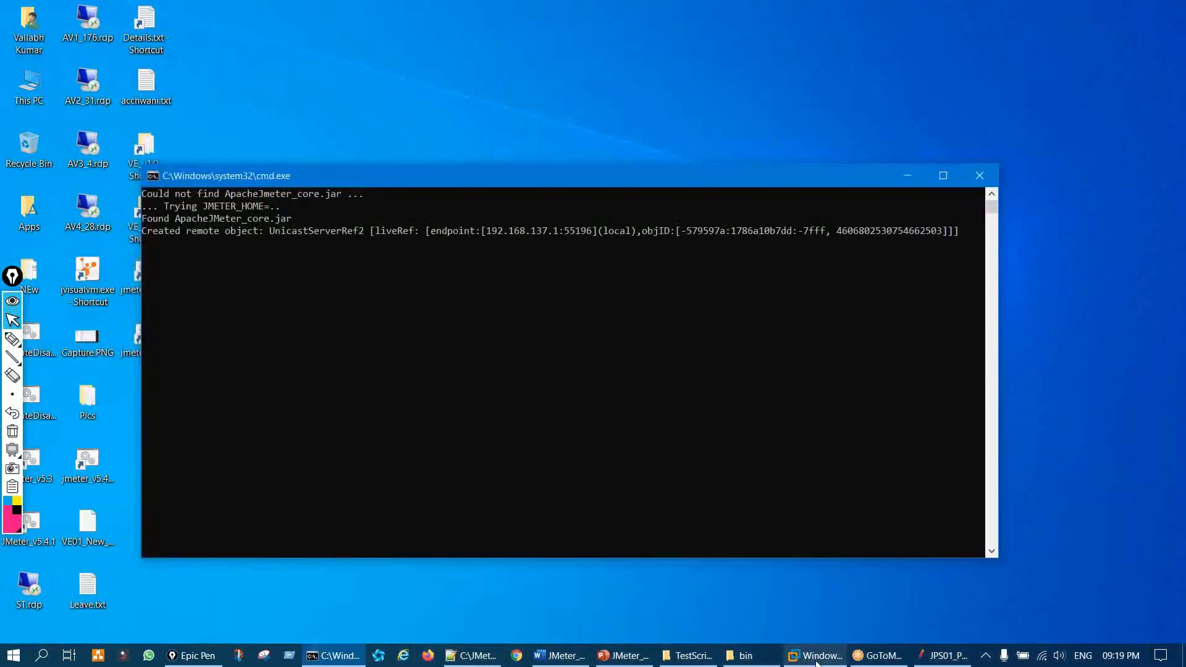
{"action": "left_click", "coordinate": [816, 656]}
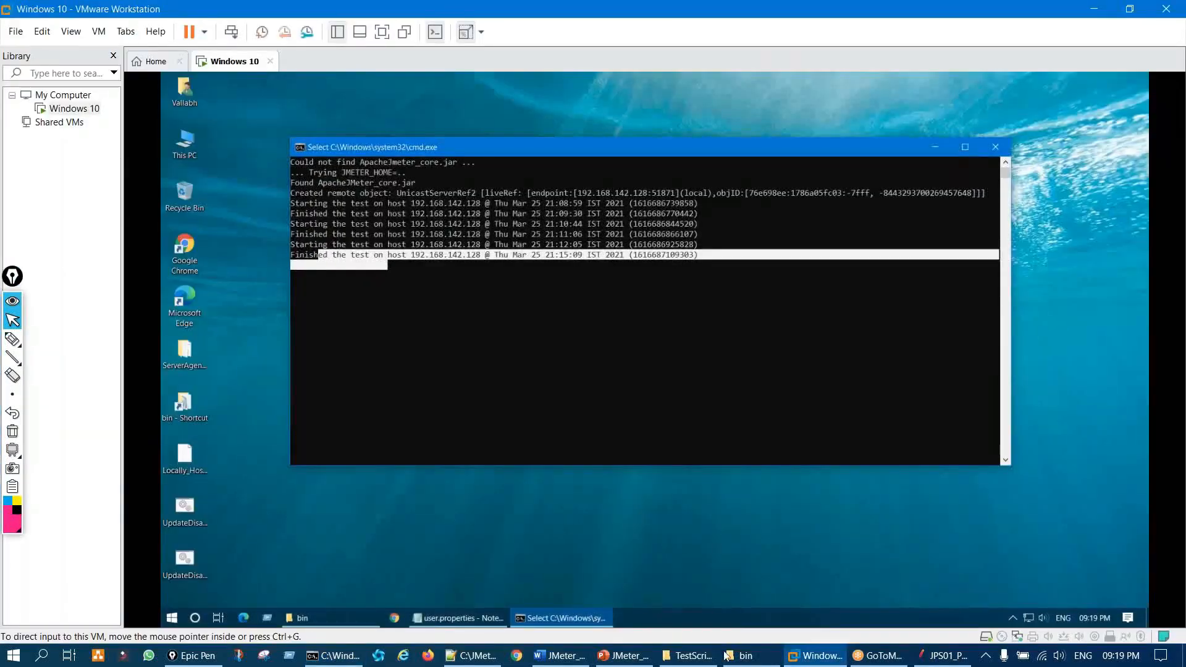
{"action": "left_click", "coordinate": [625, 656]}
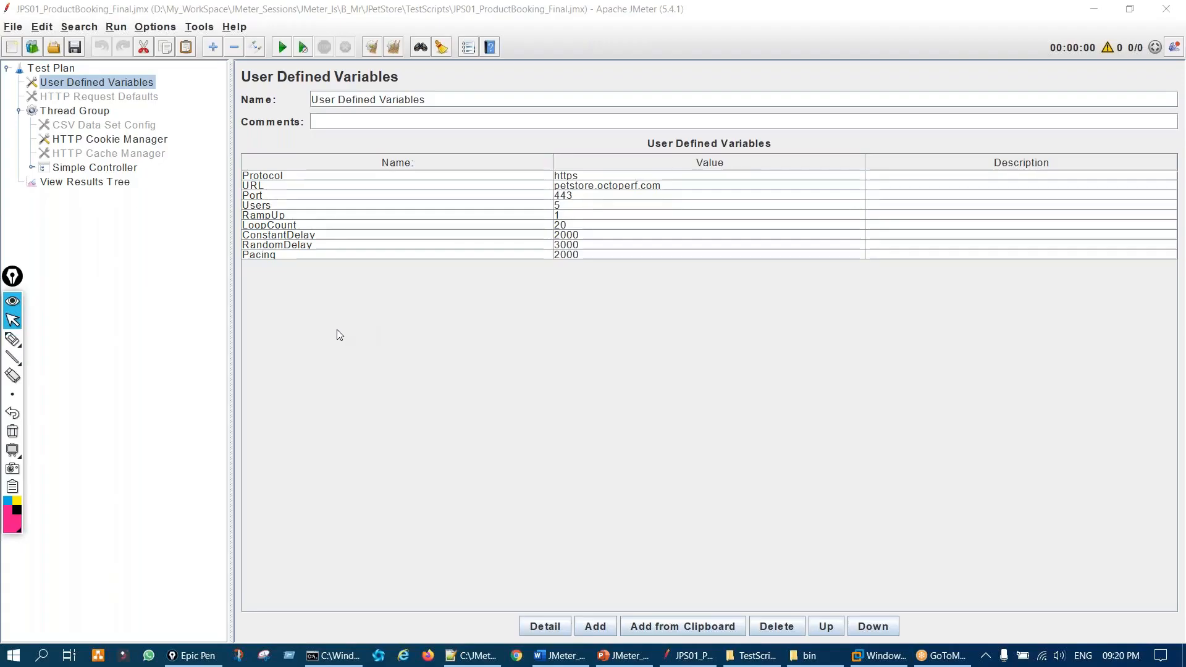
Step: Start the product booking test on all remote hosts at once
{"action": "left_click", "coordinate": [116, 26]}
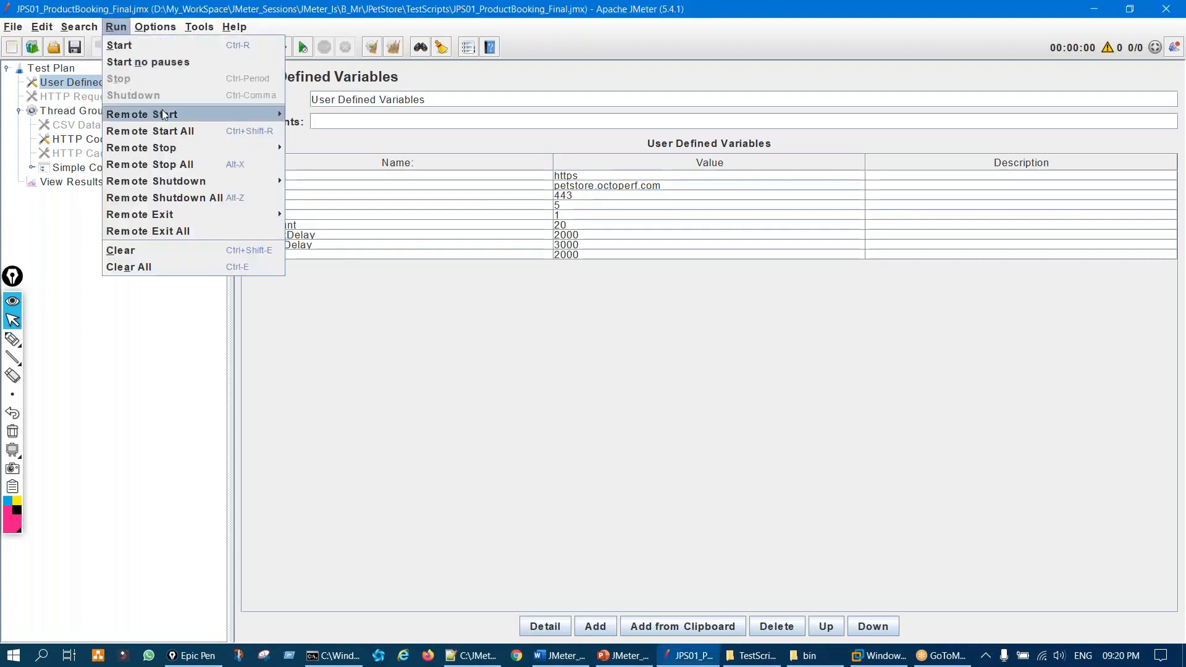
{"action": "mouse_move", "coordinate": [284, 117]}
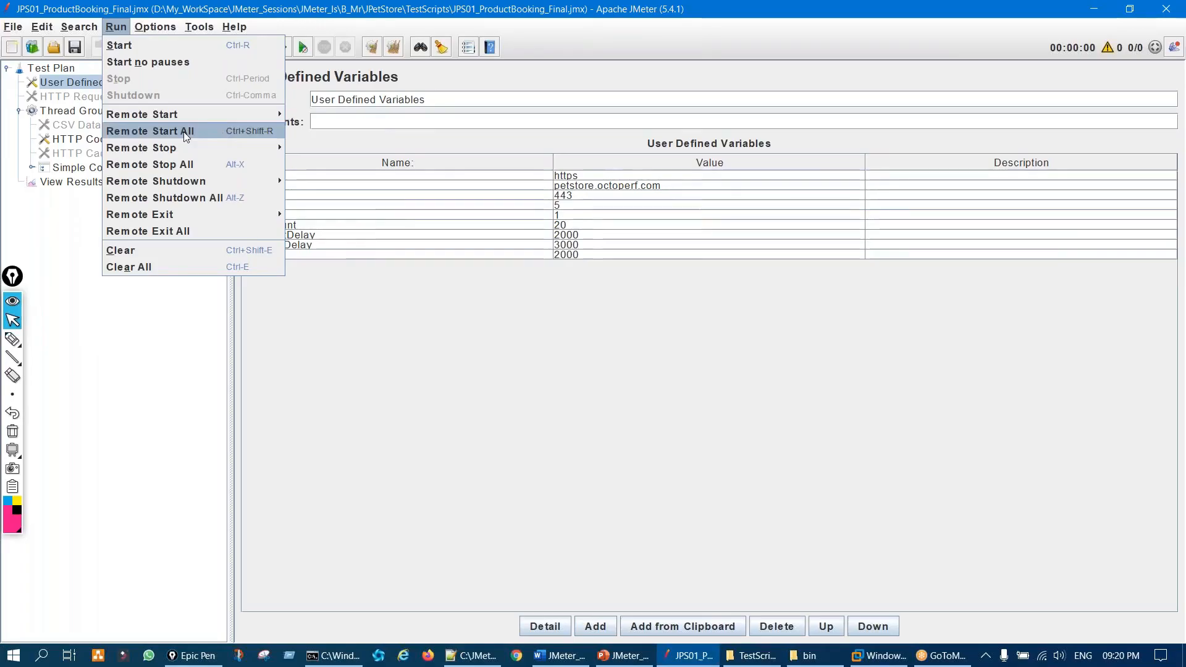
{"action": "left_click", "coordinate": [184, 132]}
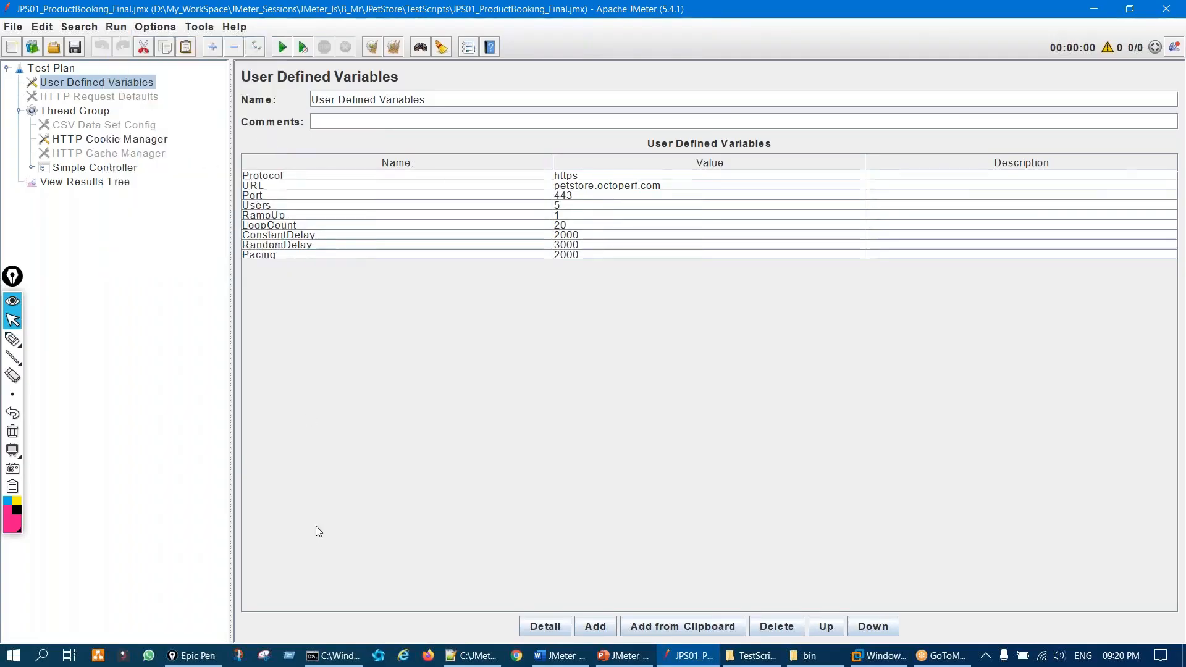
Step: Examine the master machine's jmeter-server console for the test start, refreshing its output and repositioning the window
{"action": "left_click", "coordinate": [332, 656]}
{"action": "left_click", "coordinate": [205, 257]}
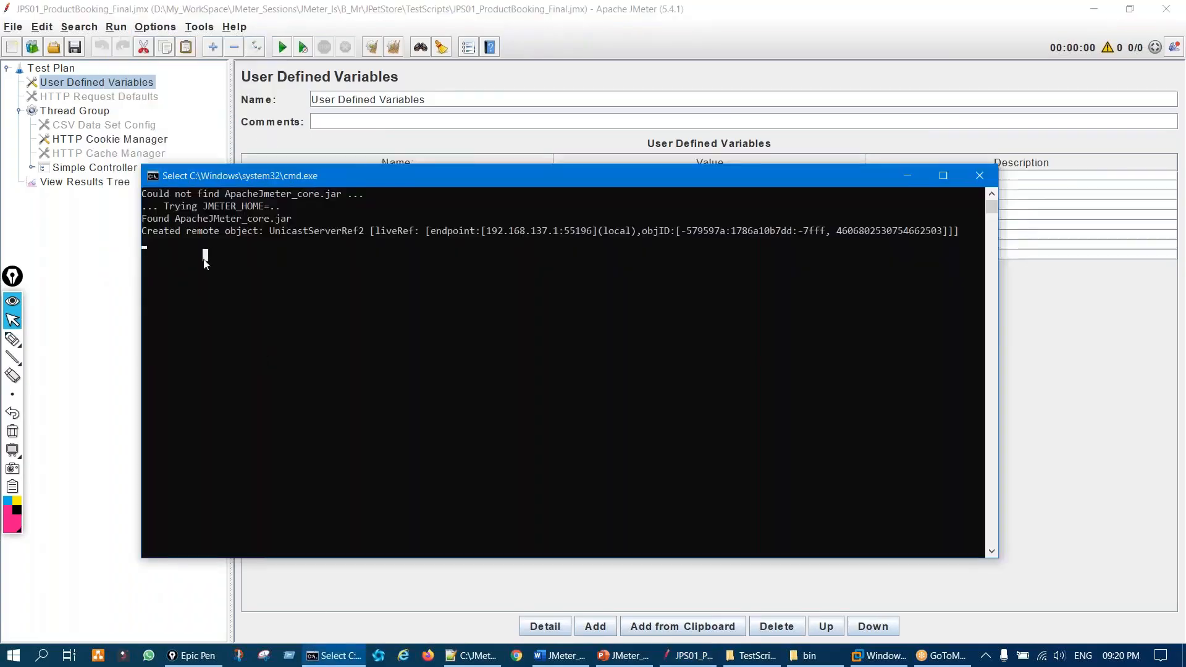
{"action": "key", "text": "Return"}
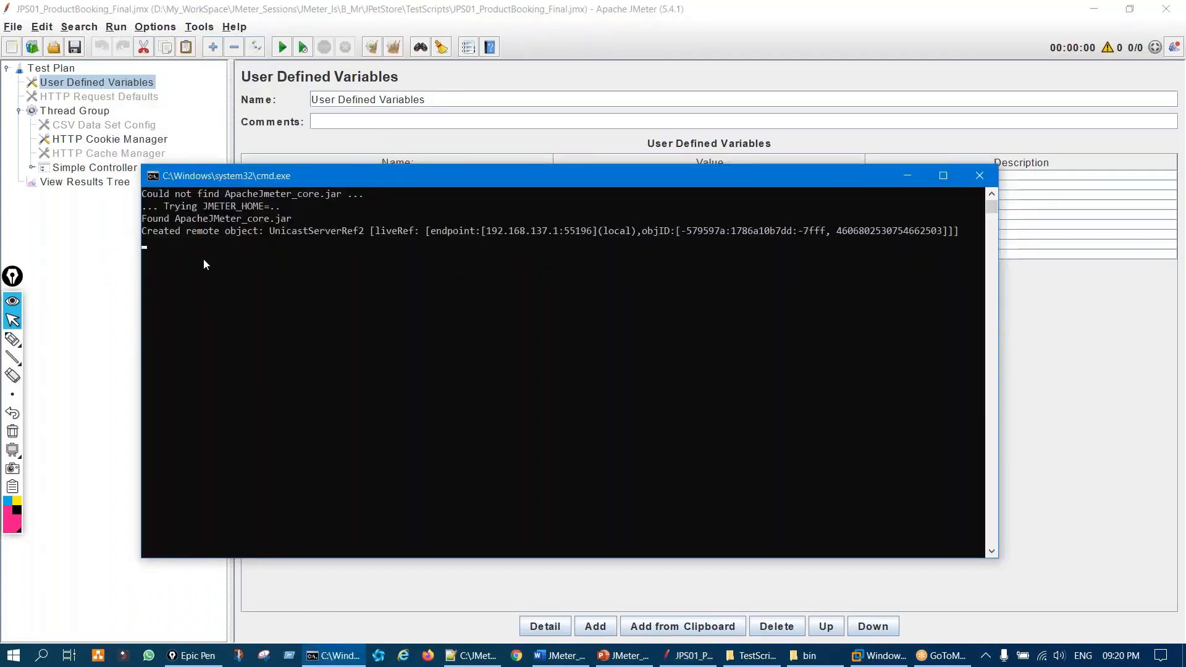
{"action": "left_click", "coordinate": [203, 259]}
{"action": "key", "text": "Return"}
{"action": "left_click", "coordinate": [180, 260]}
{"action": "right_click", "coordinate": [179, 260]}
{"action": "left_click_drag", "start_coordinate": [302, 181], "coordinate": [282, 209]}
{"action": "left_click", "coordinate": [164, 284]}
{"action": "right_click", "coordinate": [164, 284]}
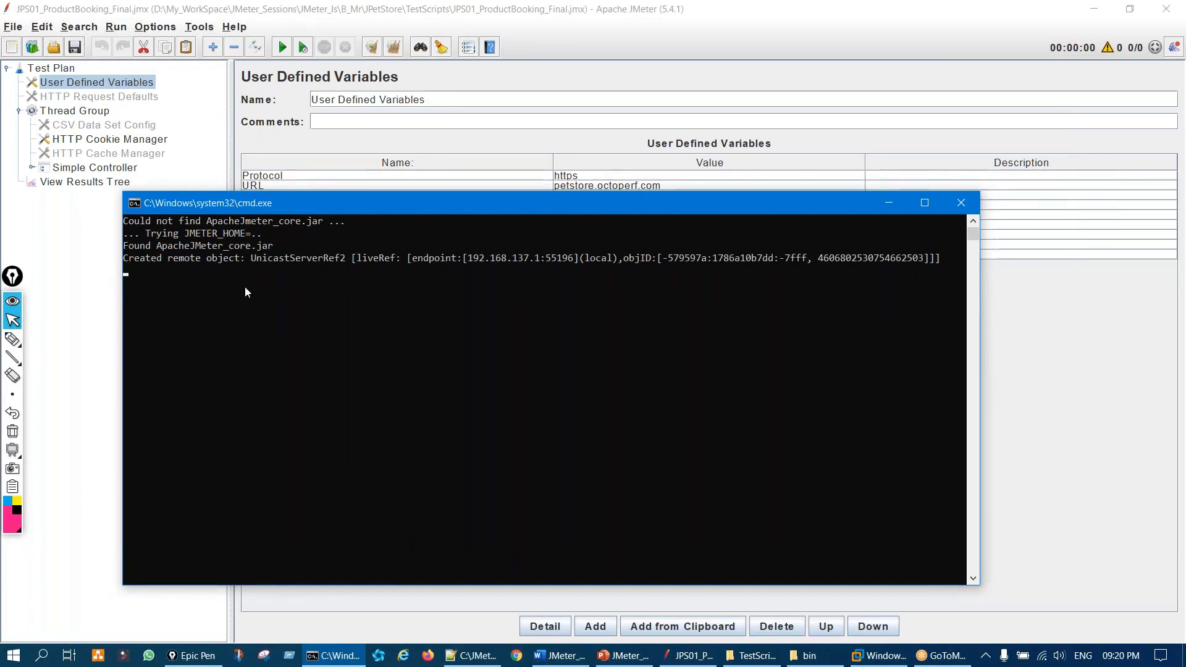
{"action": "left_click", "coordinate": [67, 9]}
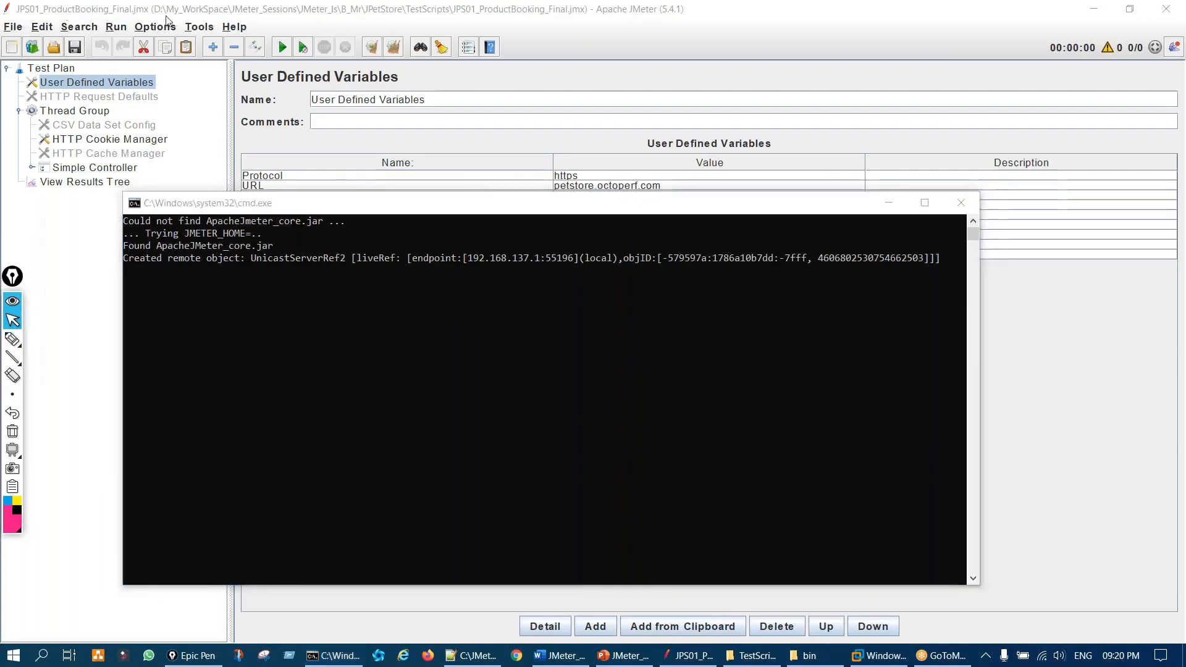
{"action": "left_click", "coordinate": [162, 318]}
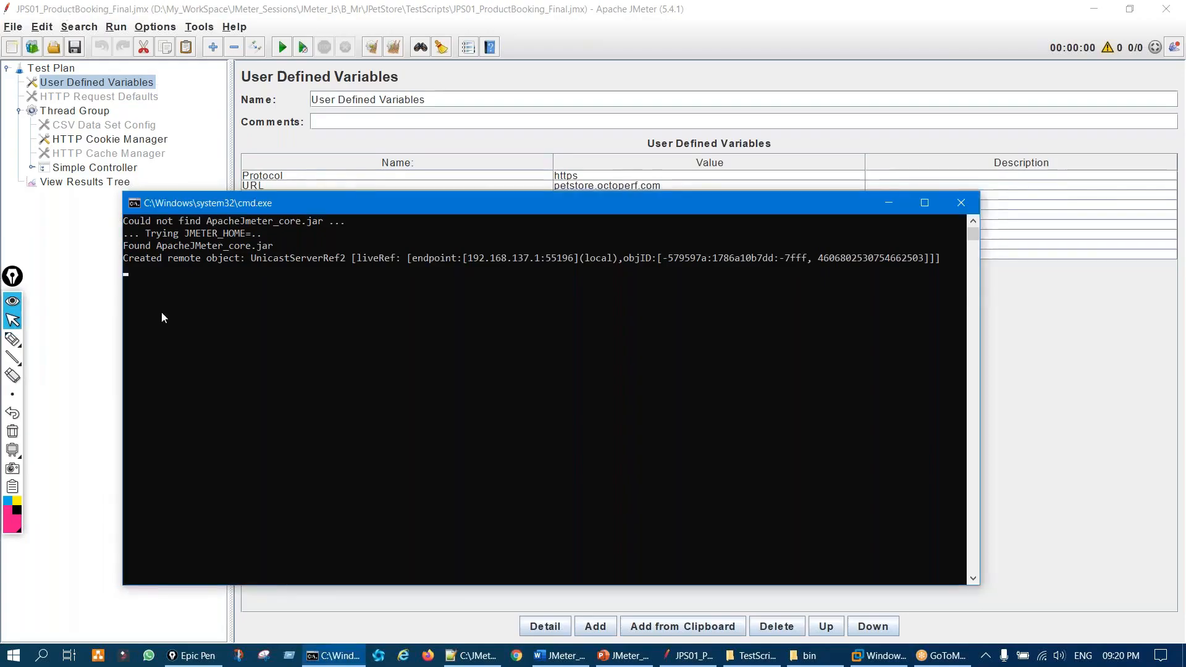
Step: Highlight the latest test start line in the virtual machine's server console and in the master machine's server console
{"action": "left_click", "coordinate": [877, 656]}
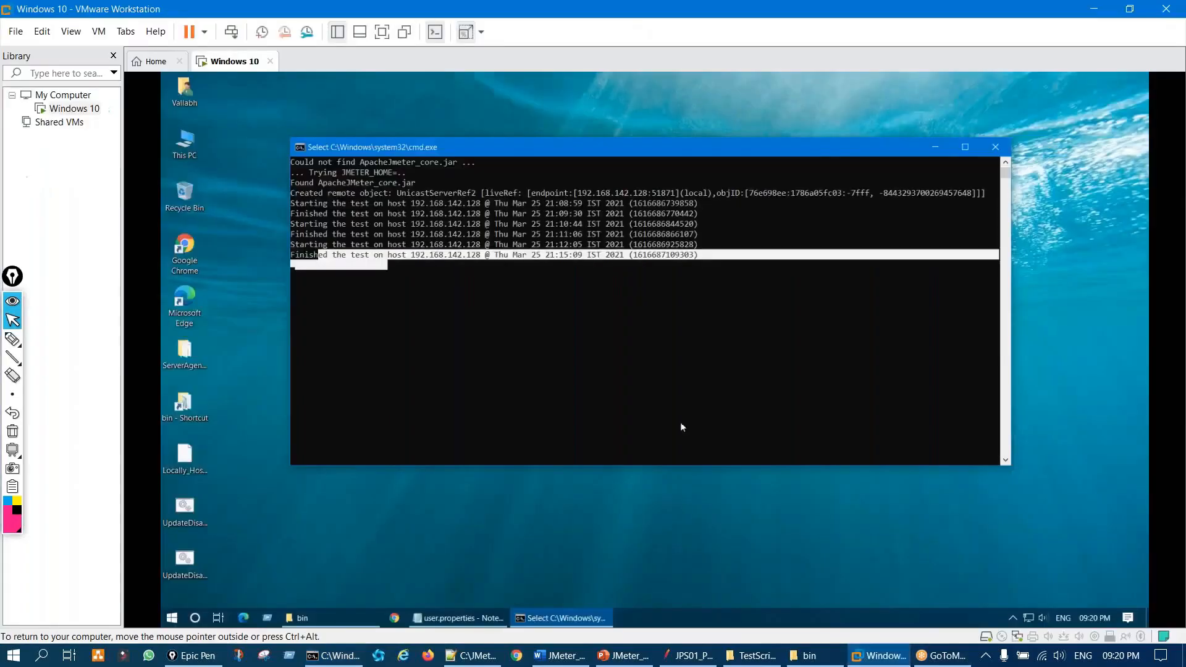
{"action": "left_click", "coordinate": [528, 328]}
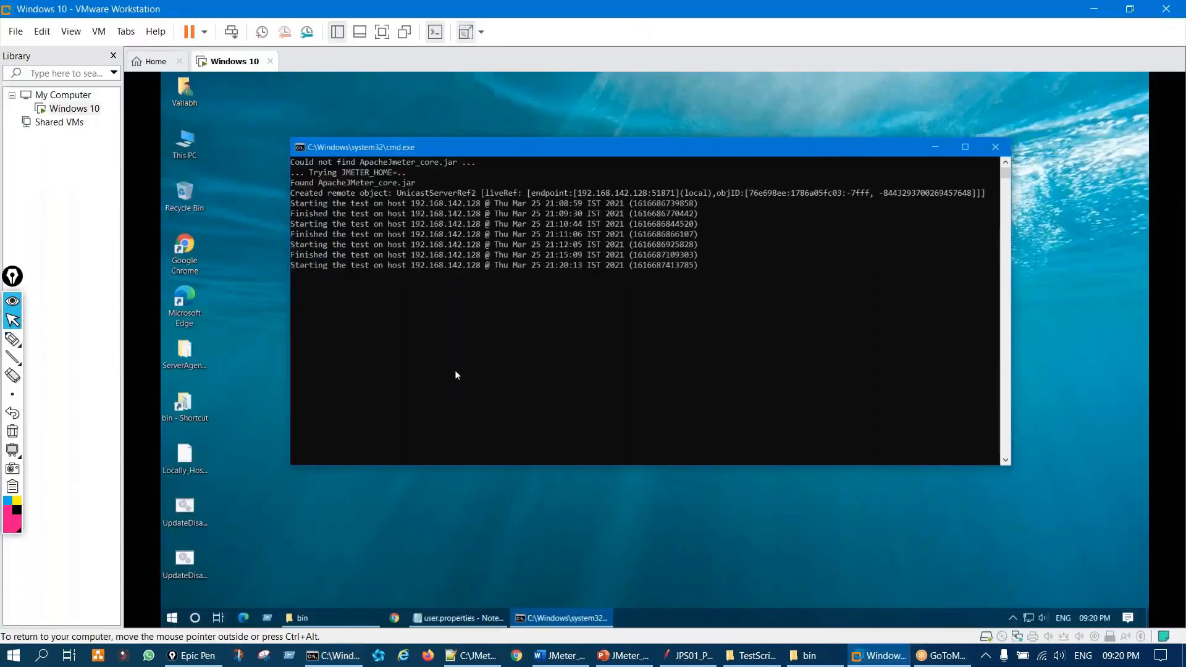
{"action": "left_click_drag", "start_coordinate": [313, 265], "coordinate": [480, 278]}
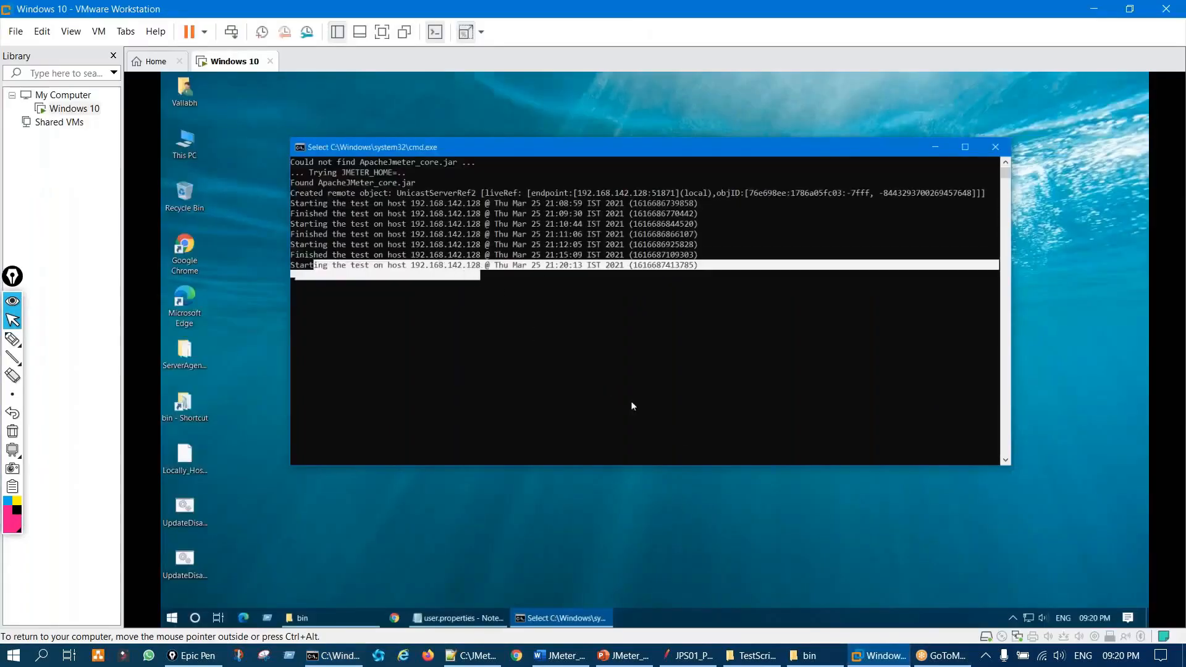
{"action": "left_click", "coordinate": [333, 655]}
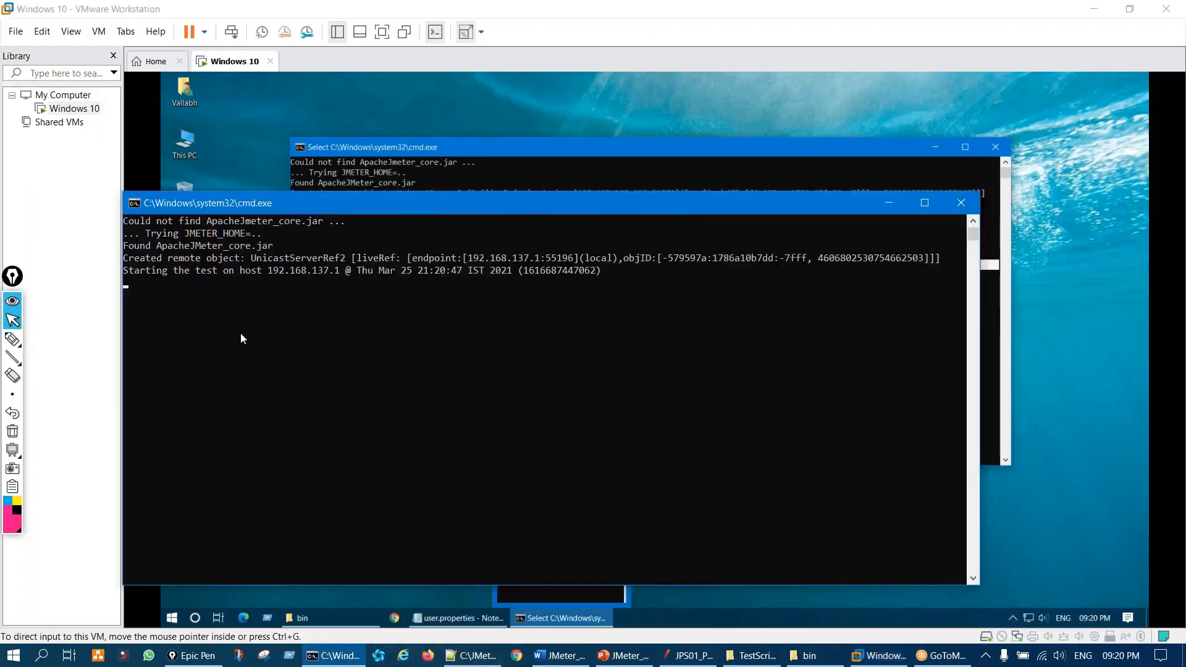
{"action": "left_click_drag", "start_coordinate": [157, 271], "coordinate": [476, 284]}
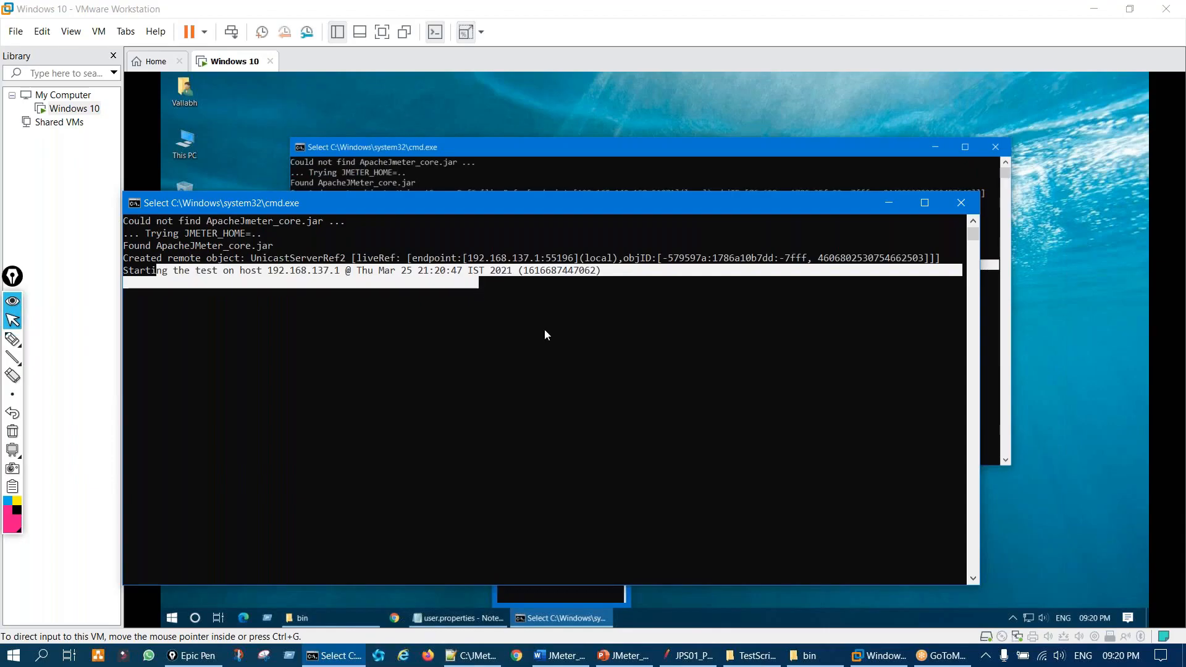
Step: Check the running test in JMeter and switch to the PowerPoint slide on JMeter distributed load testing
{"action": "left_click", "coordinate": [687, 656]}
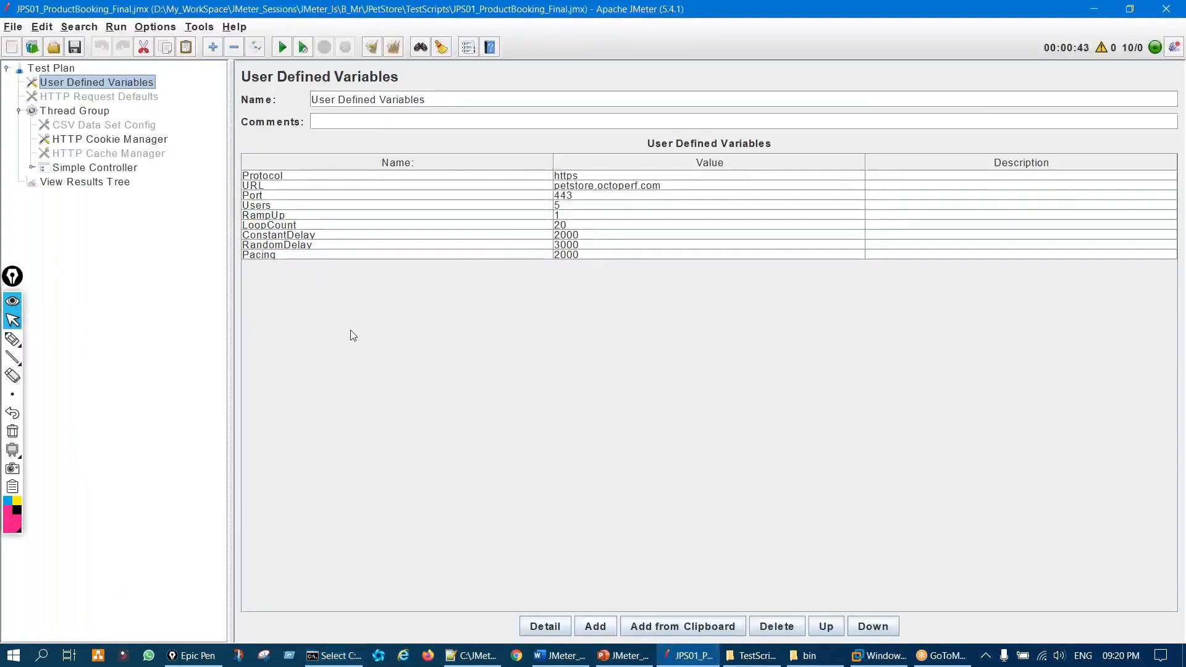
{"action": "left_click", "coordinate": [624, 655]}
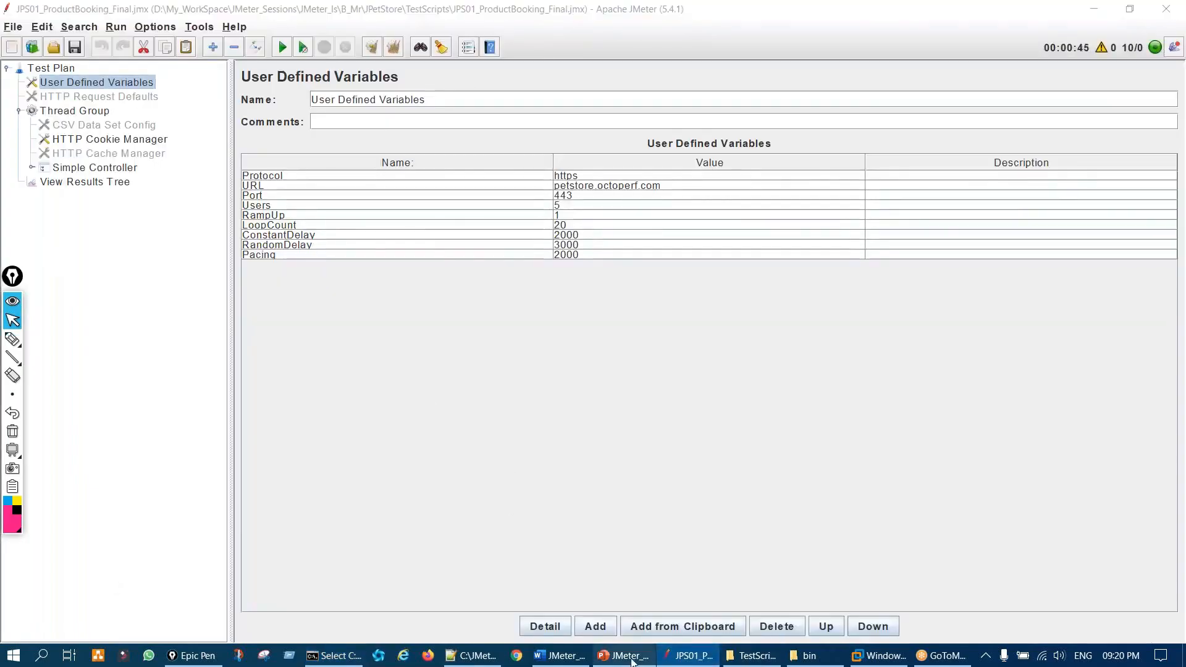
{"action": "scroll", "coordinate": [639, 446], "scroll_direction": "up", "scroll_amount": 1}
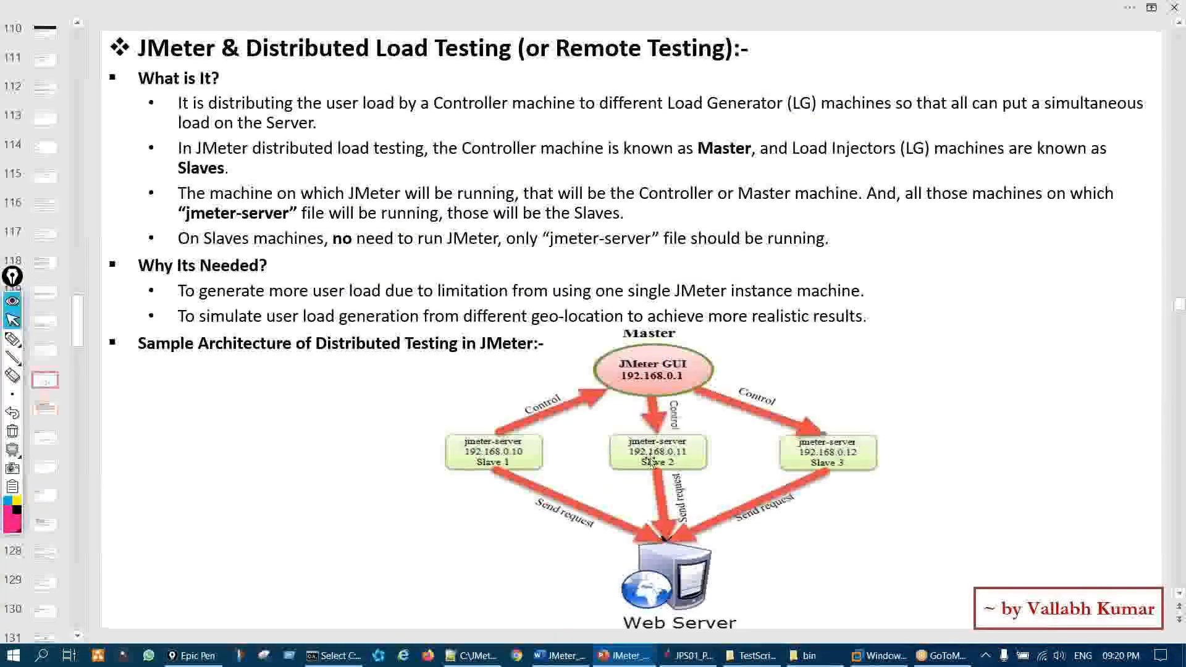
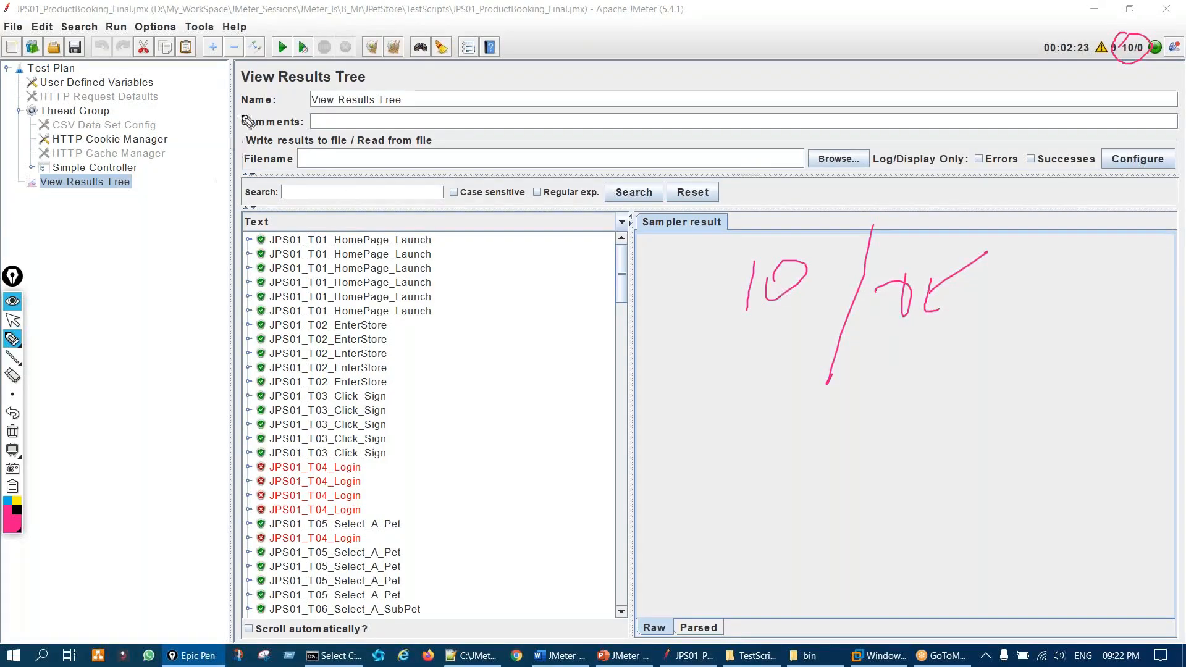
Step: Cross out the local start controls, circle the elapsed time and write 20 with the pen, and erase all pen marks
{"action": "mouse_move", "coordinate": [263, 53]}
{"action": "left_mouse_down"}
{"action": "mouse_move", "coordinate": [292, 73]}
{"action": "mouse_move", "coordinate": [281, 37]}
{"action": "mouse_move", "coordinate": [263, 106]}
{"action": "left_mouse_up"}
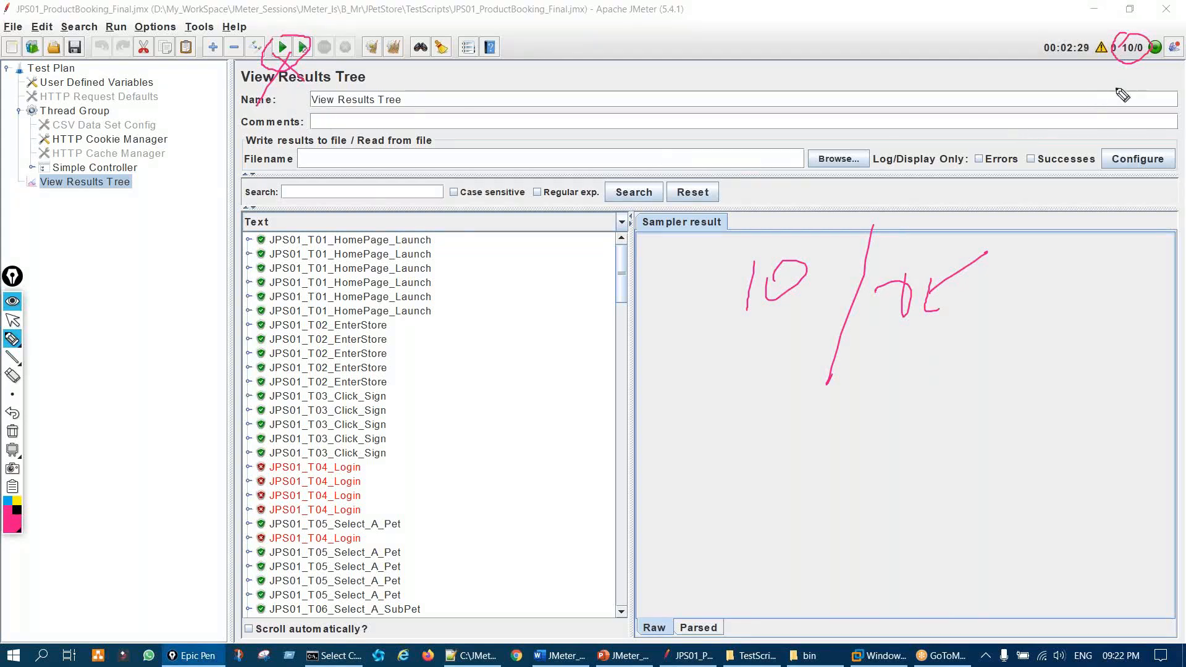
{"action": "mouse_move", "coordinate": [1084, 39]}
{"action": "left_mouse_down"}
{"action": "mouse_move", "coordinate": [1088, 82]}
{"action": "mouse_move", "coordinate": [1094, 42]}
{"action": "left_mouse_up"}
{"action": "mouse_move", "coordinate": [997, 305]}
{"action": "left_mouse_down"}
{"action": "mouse_move", "coordinate": [1013, 337]}
{"action": "mouse_move", "coordinate": [1081, 320]}
{"action": "left_mouse_up"}
{"action": "left_click_drag", "start_coordinate": [1044, 361], "coordinate": [1108, 332]}
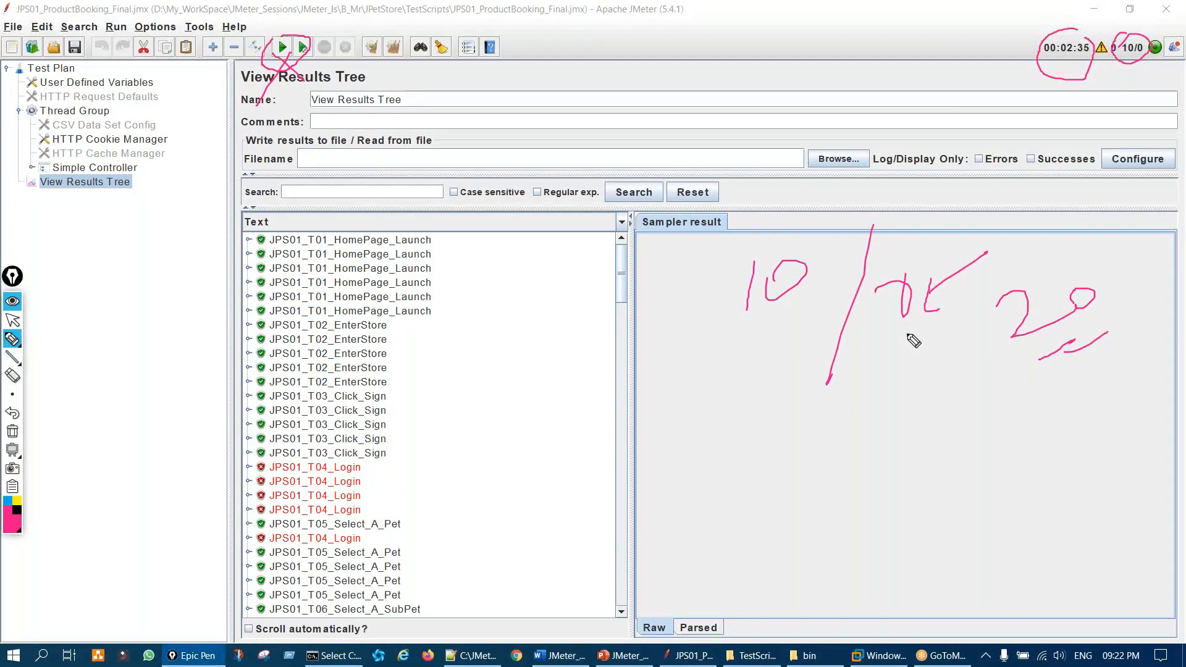
{"action": "left_click", "coordinate": [12, 432]}
{"action": "left_click", "coordinate": [13, 320]}
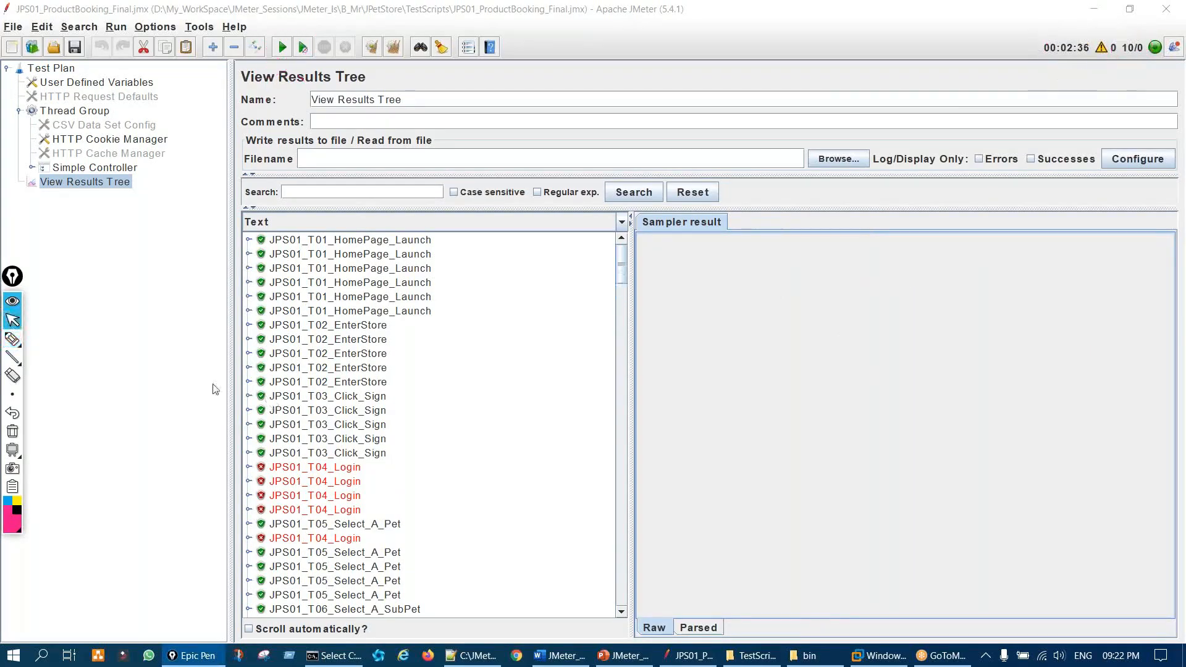
Step: Add a Simple Data Writer listener to the Test Plan
{"action": "left_click", "coordinate": [52, 71]}
{"action": "right_click", "coordinate": [53, 77]}
{"action": "mouse_move", "coordinate": [216, 83]}
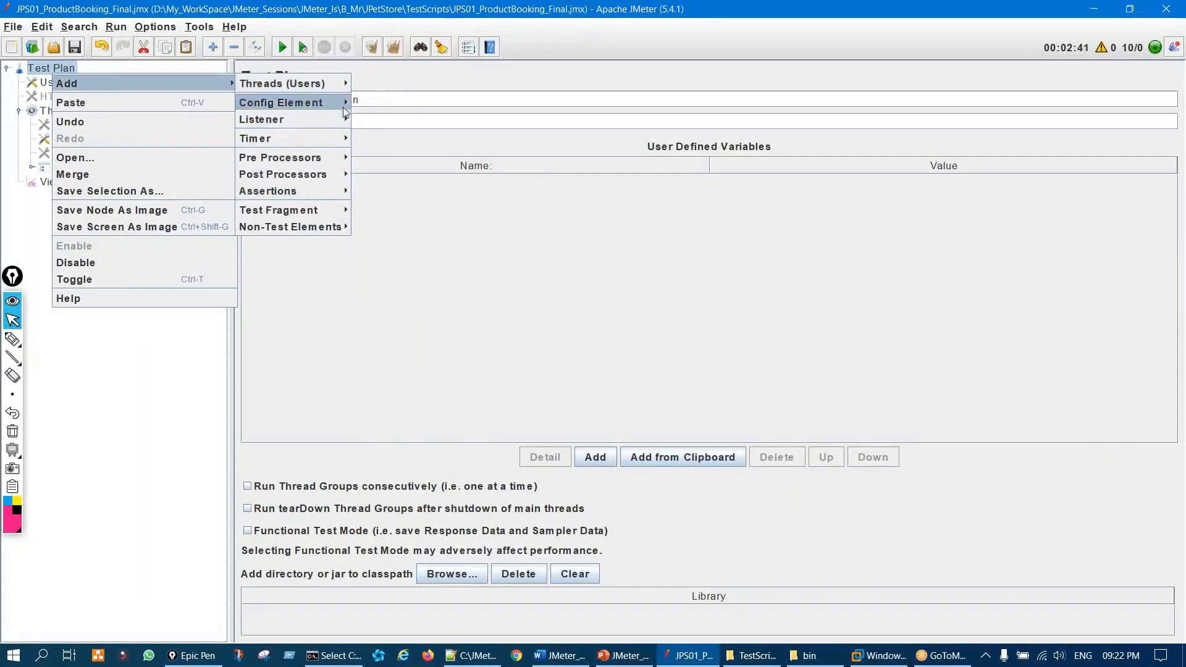
{"action": "mouse_move", "coordinate": [290, 119]}
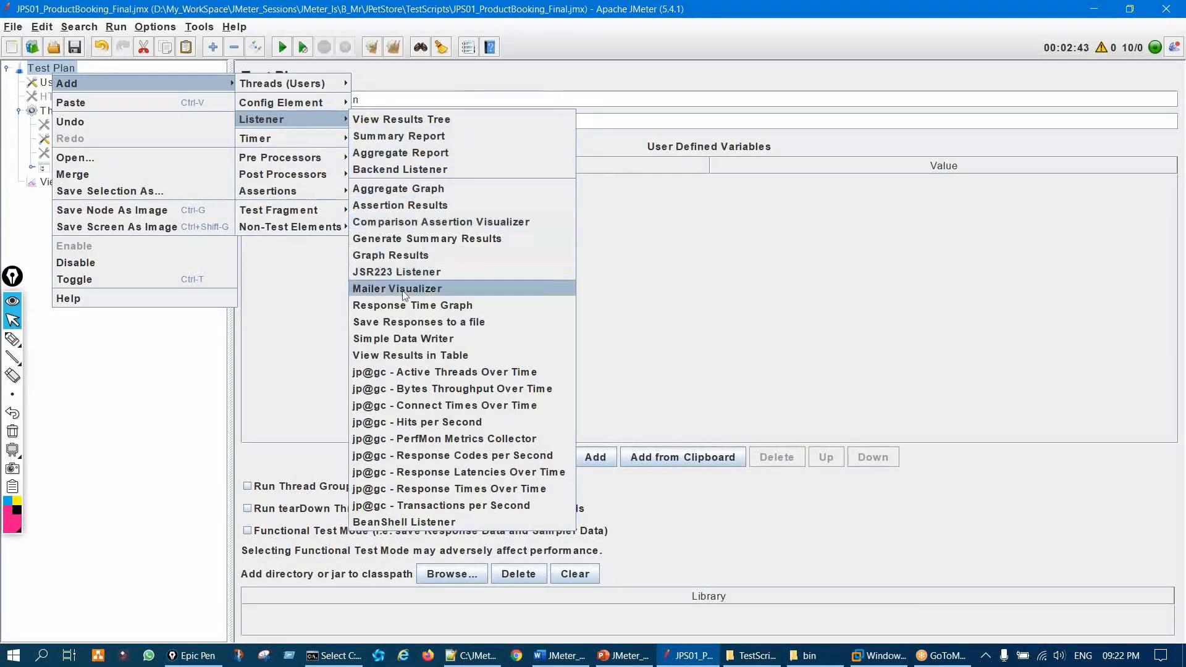
{"action": "left_click", "coordinate": [408, 338]}
Step: Circle the Simple Data Writer's results file name field with the pen and erase the mark
{"action": "key", "text": "ctrl+shift+3"}
{"action": "mouse_move", "coordinate": [359, 150]}
{"action": "left_mouse_down"}
{"action": "mouse_move", "coordinate": [438, 117]}
{"action": "mouse_move", "coordinate": [350, 150]}
{"action": "left_mouse_up"}
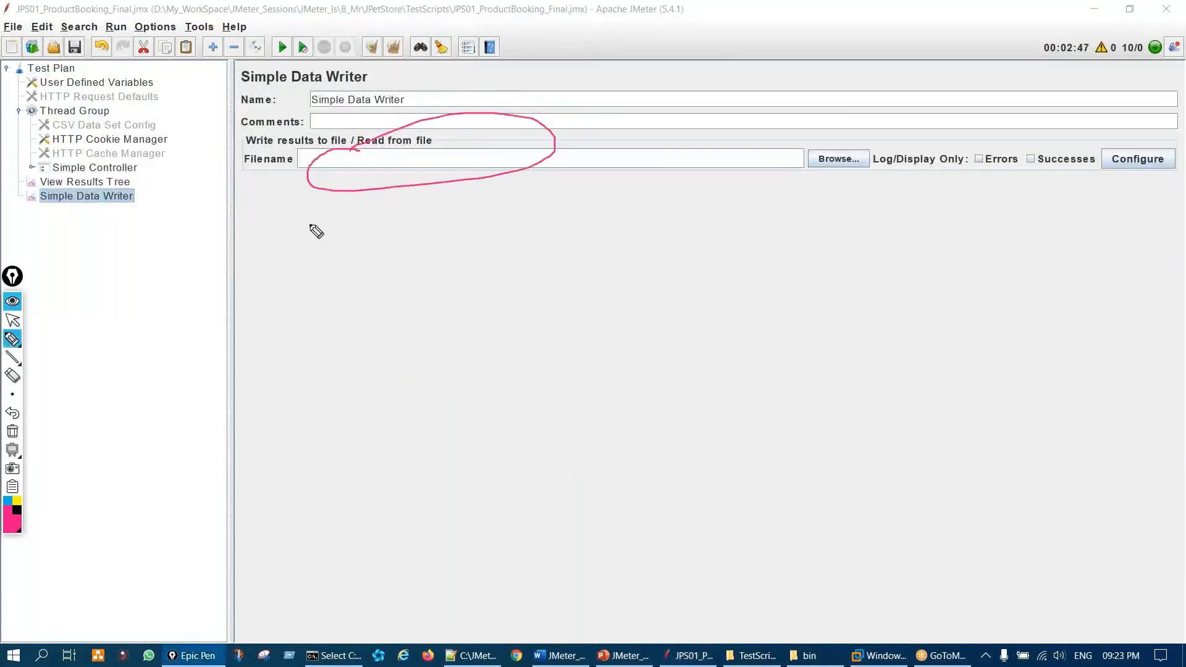
{"action": "key", "text": "ctrl+shift+7"}
{"action": "key", "text": "ctrl+shift+2"}
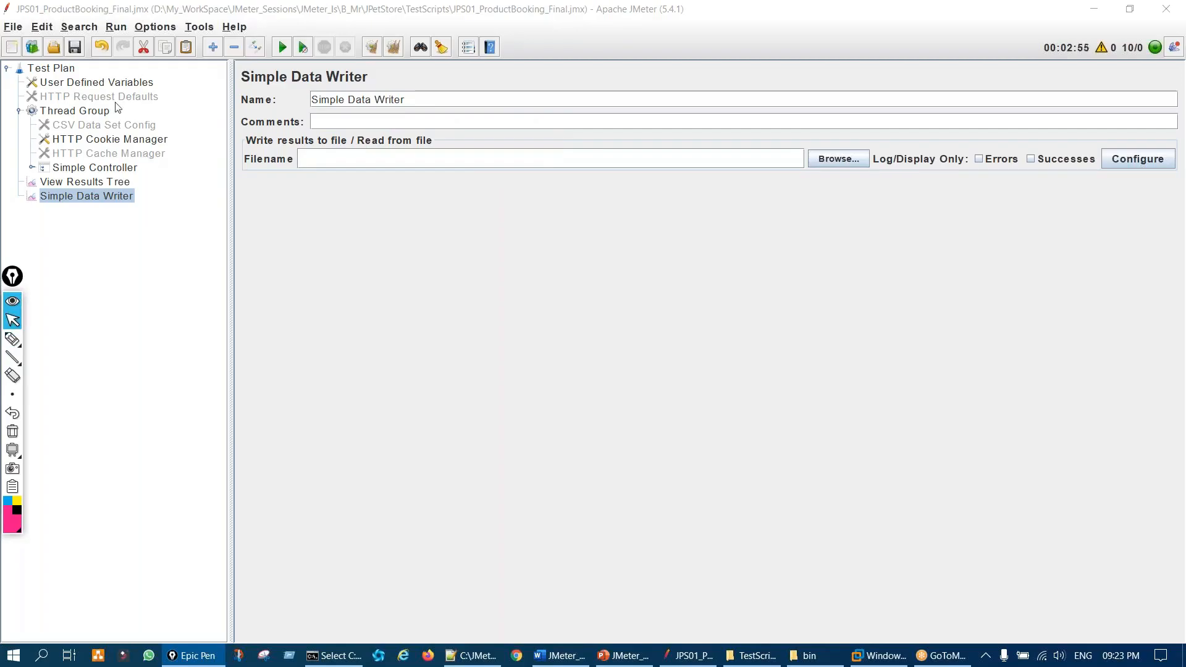
Step: Stop the test on all remote machines, mark the thread counter with the pen, and return to the pointer
{"action": "left_click", "coordinate": [120, 27]}
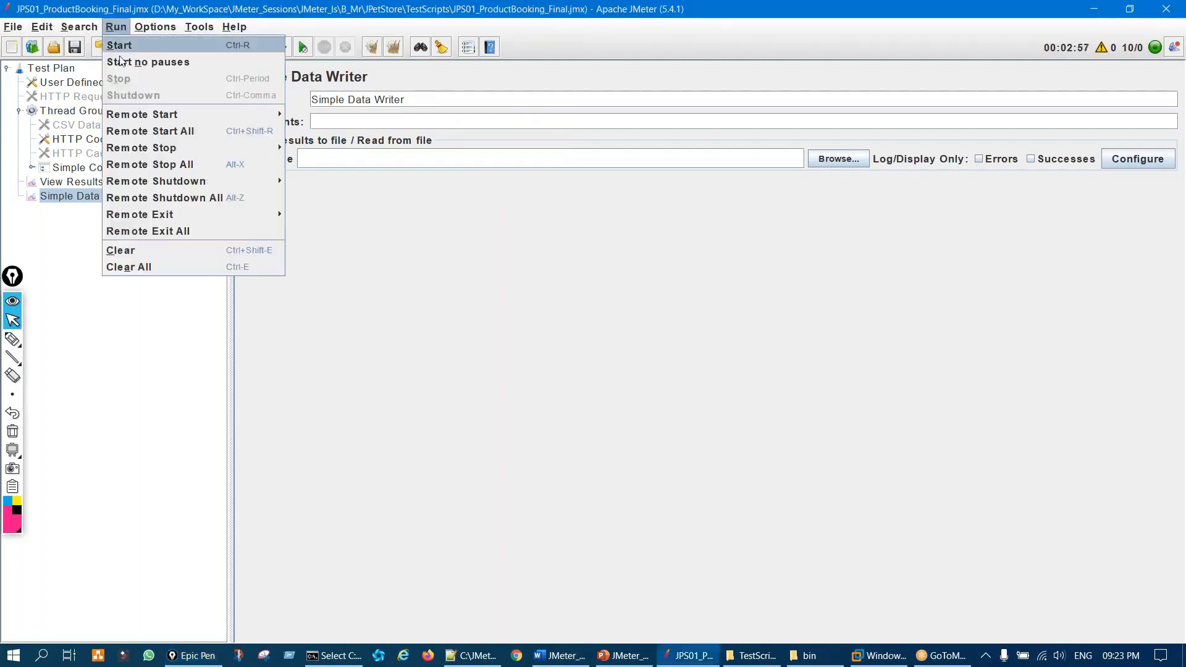
{"action": "left_click", "coordinate": [170, 167]}
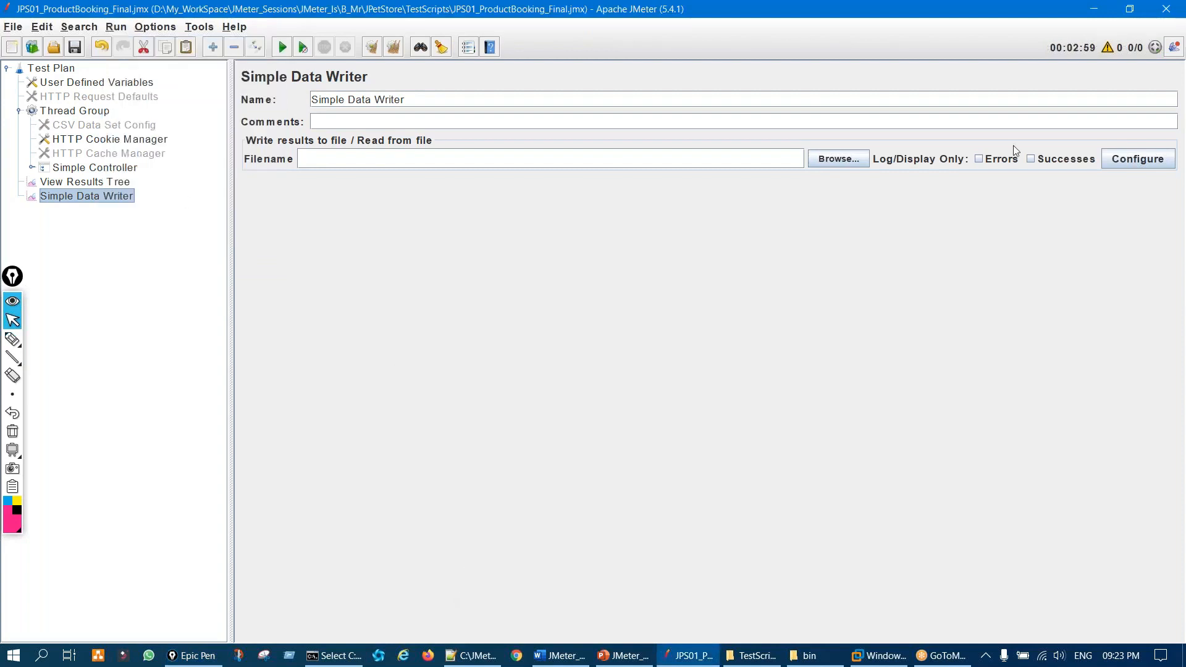
{"action": "key", "text": "ctrl+shift+3"}
{"action": "mouse_move", "coordinate": [1133, 29]}
{"action": "left_mouse_down"}
{"action": "mouse_move", "coordinate": [1154, 68]}
{"action": "mouse_move", "coordinate": [1138, 38]}
{"action": "left_mouse_up"}
{"action": "key", "text": "ctrl+shift+1"}
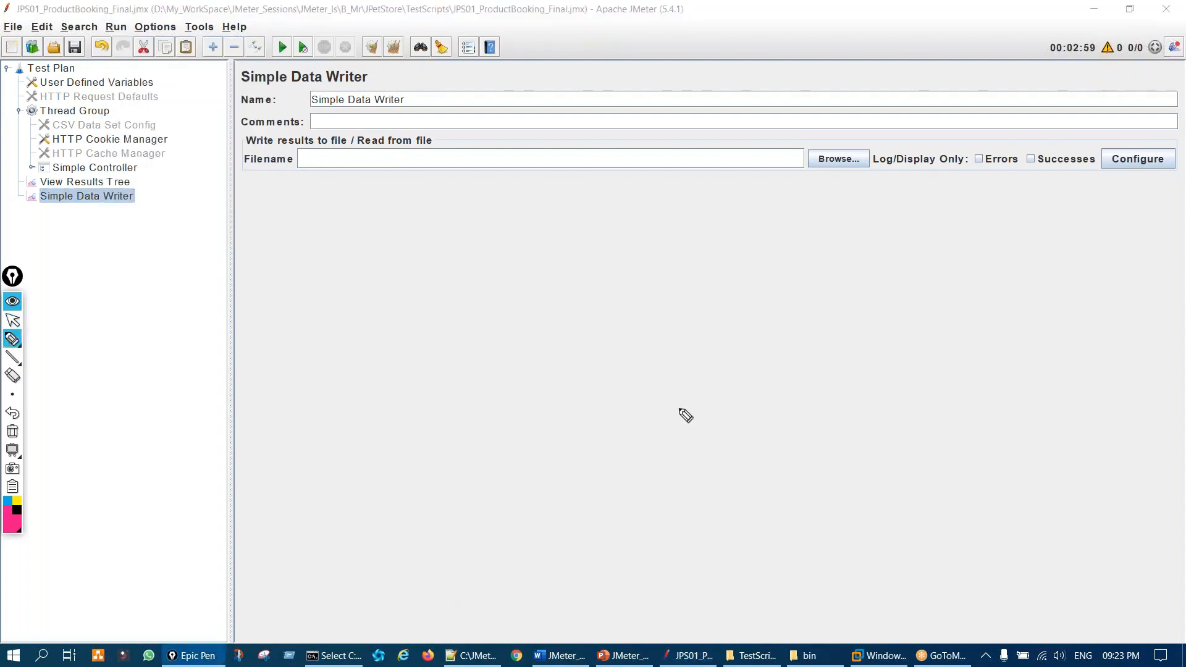
Step: Check the JMeter server consoles on the local machine and the Windows 10 virtual machine for the end of the test
{"action": "left_click", "coordinate": [334, 656]}
{"action": "left_click", "coordinate": [235, 342]}
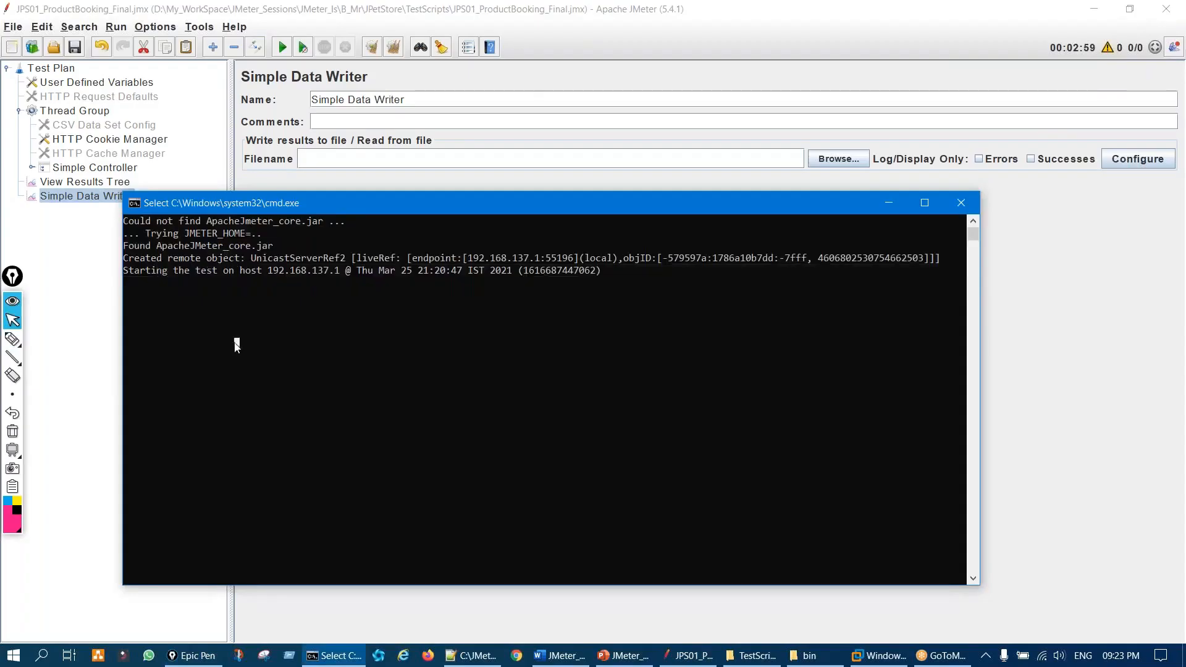
{"action": "left_click", "coordinate": [880, 655]}
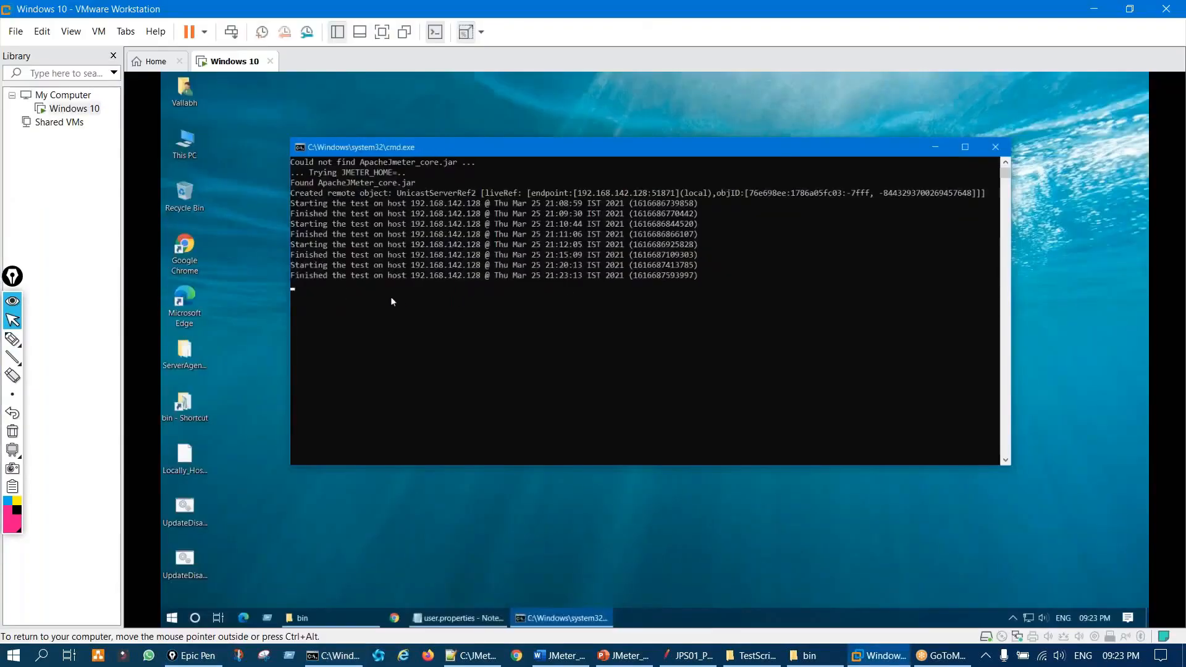
{"action": "left_click_drag", "start_coordinate": [360, 290], "coordinate": [424, 249]}
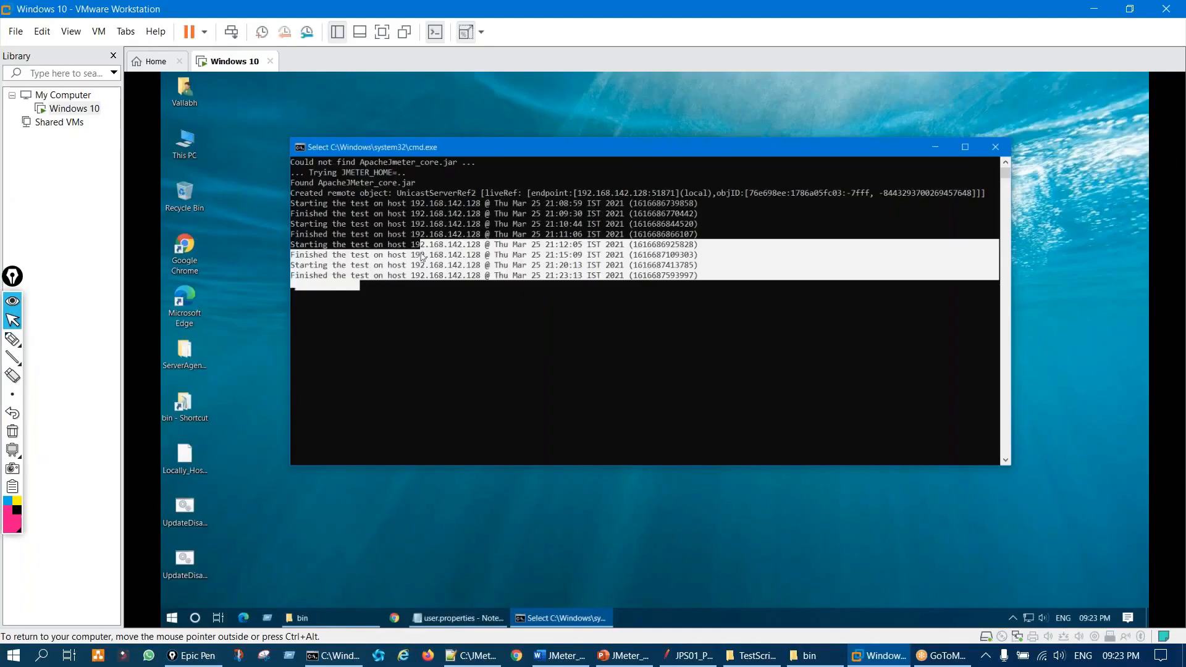
{"action": "right_click", "coordinate": [421, 252]}
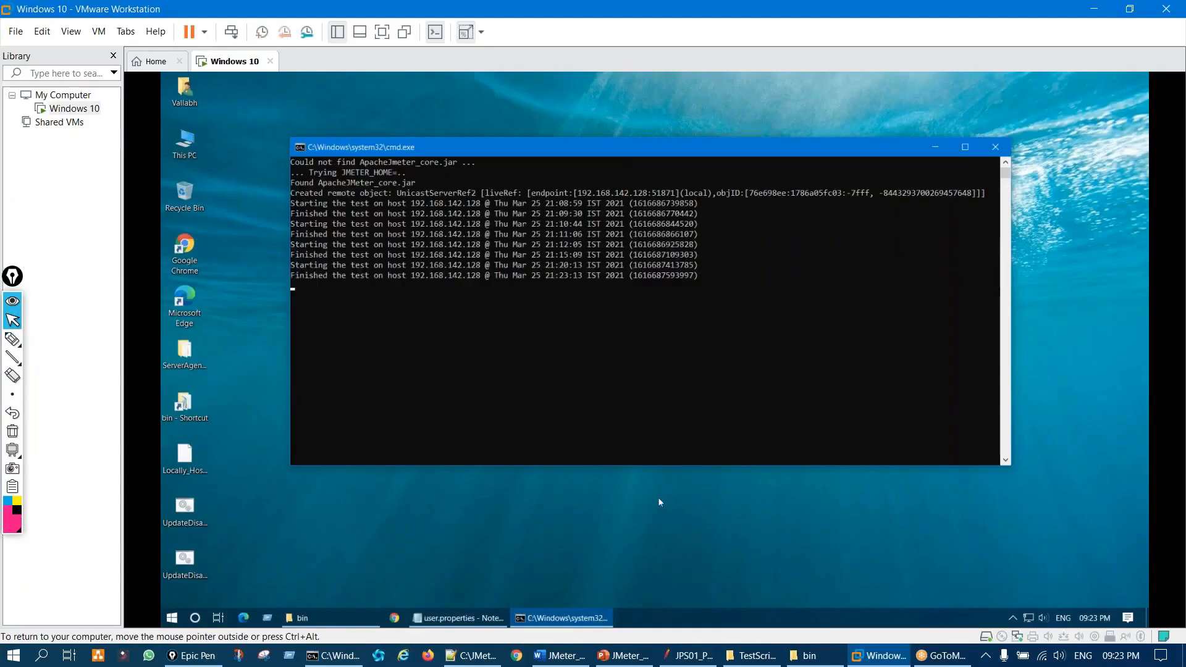
Step: Switch back to JMeter and clear the results in the View Results Tree listener
{"action": "left_click", "coordinate": [689, 655]}
{"action": "left_click", "coordinate": [116, 183]}
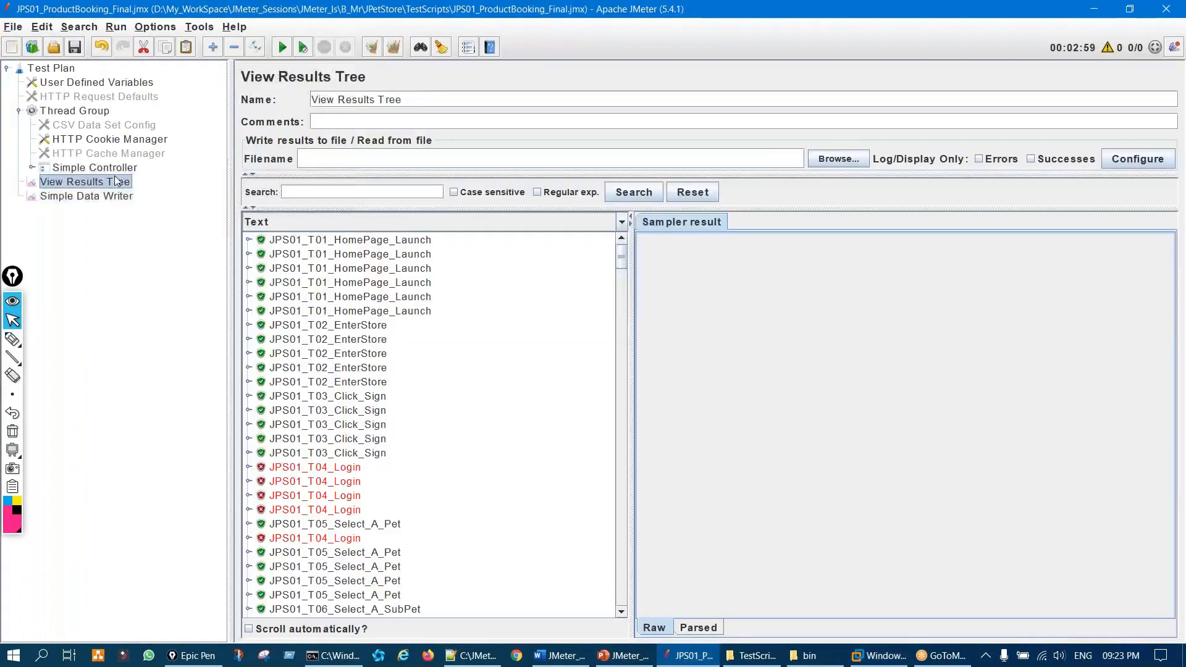
{"action": "left_click", "coordinate": [391, 54]}
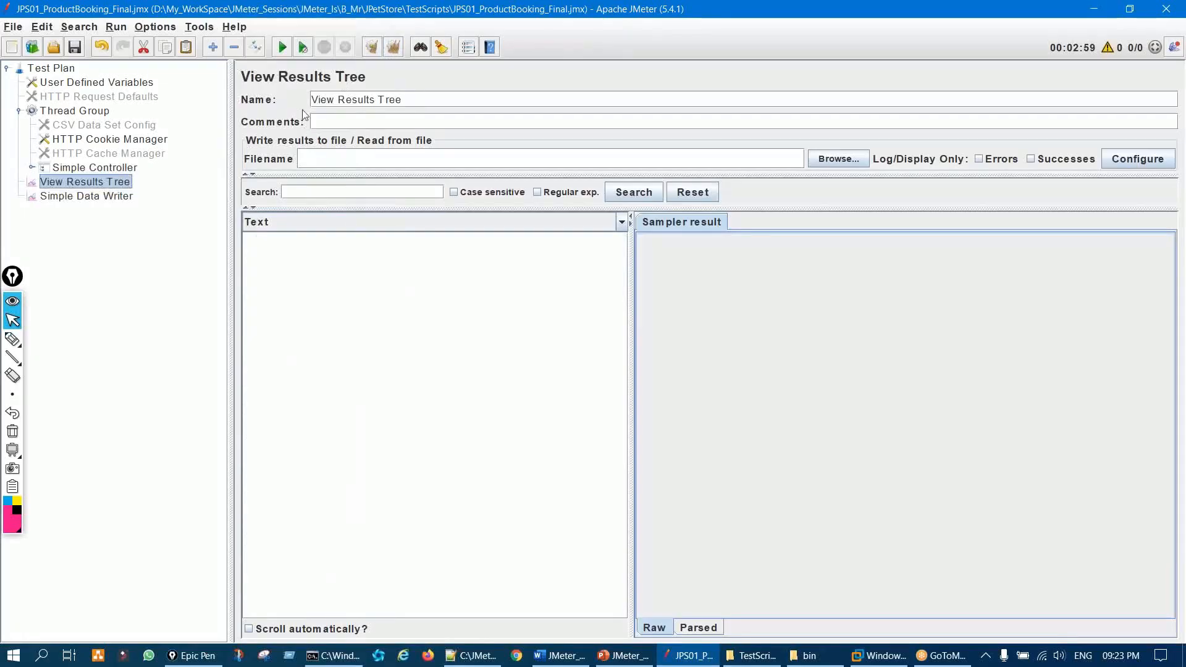
Step: Mark the local start control and the empty results areas with the pen, and erase the marks
{"action": "key", "text": "ctrl+shift+3"}
{"action": "mouse_move", "coordinate": [278, 41]}
{"action": "left_mouse_down"}
{"action": "mouse_move", "coordinate": [290, 51]}
{"action": "mouse_move", "coordinate": [273, 38]}
{"action": "left_mouse_up"}
{"action": "key", "text": "ctrl+shift+7"}
{"action": "mouse_move", "coordinate": [556, 259]}
{"action": "left_mouse_down"}
{"action": "mouse_move", "coordinate": [606, 258]}
{"action": "mouse_move", "coordinate": [605, 276]}
{"action": "left_mouse_up"}
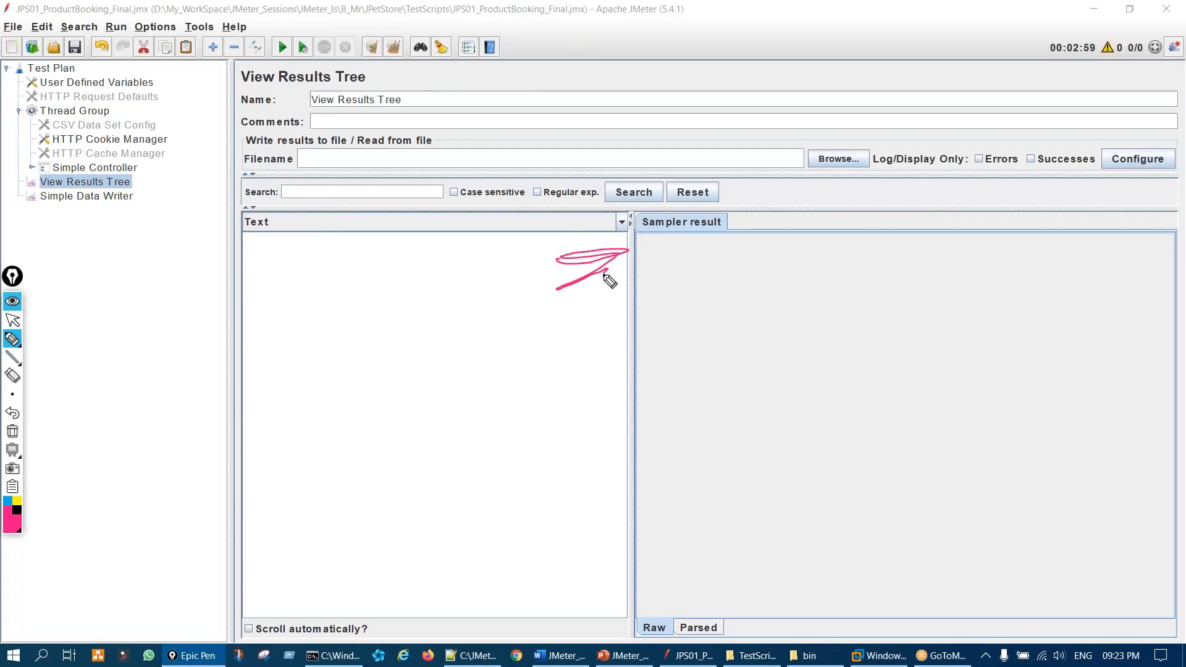
{"action": "mouse_move", "coordinate": [743, 279]}
{"action": "left_mouse_down"}
{"action": "mouse_move", "coordinate": [759, 321]}
{"action": "mouse_move", "coordinate": [750, 353]}
{"action": "left_mouse_up"}
{"action": "key", "text": "ctrl+shift+7"}
{"action": "key", "text": "ctrl+shift+1"}
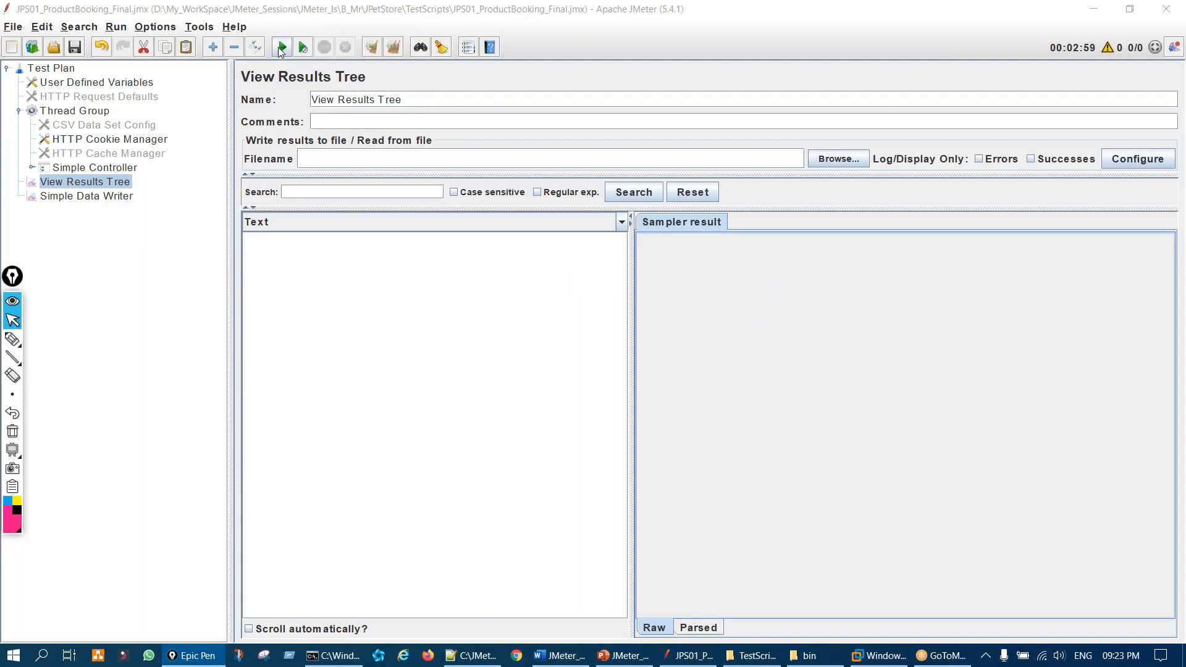
Step: Start the test locally, circle the thread counter with the pen, and write 5/5 over the results area
{"action": "left_click", "coordinate": [281, 48]}
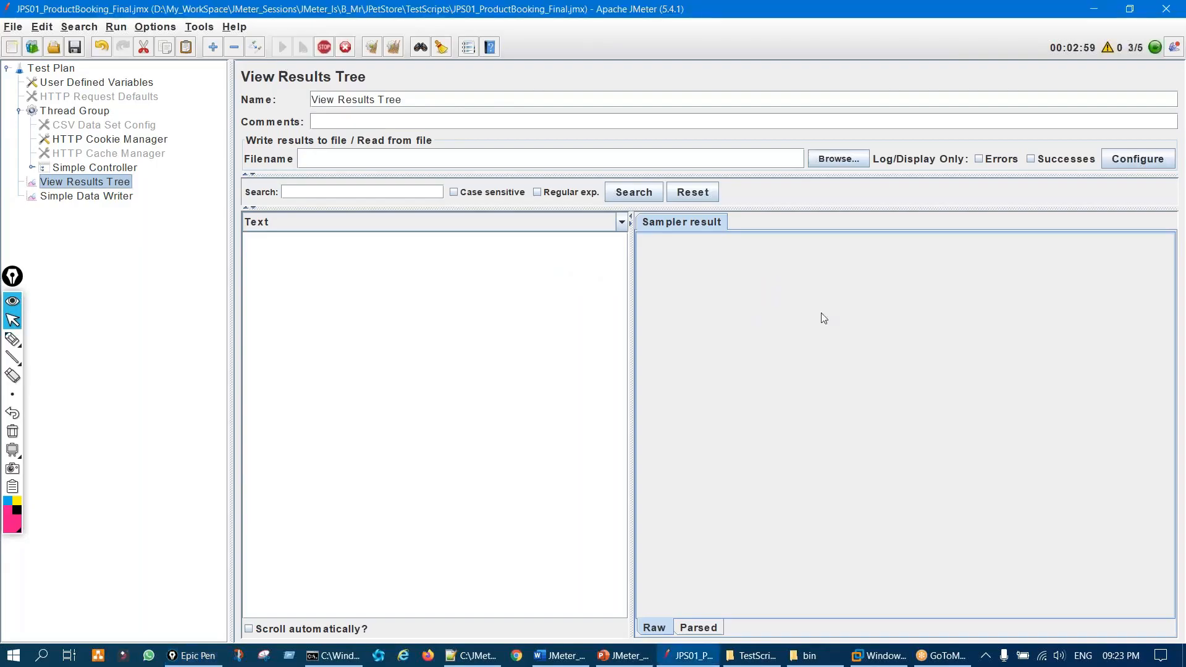
{"action": "key", "text": "ctrl+shift+2"}
{"action": "mouse_move", "coordinate": [1119, 40]}
{"action": "left_mouse_down"}
{"action": "mouse_move", "coordinate": [1117, 56]}
{"action": "mouse_move", "coordinate": [1117, 37]}
{"action": "left_mouse_up"}
{"action": "mouse_move", "coordinate": [775, 267]}
{"action": "left_mouse_down"}
{"action": "mouse_move", "coordinate": [753, 274]}
{"action": "mouse_move", "coordinate": [753, 340]}
{"action": "mouse_move", "coordinate": [732, 348]}
{"action": "left_mouse_up"}
{"action": "left_click_drag", "start_coordinate": [814, 262], "coordinate": [764, 427]}
{"action": "mouse_move", "coordinate": [859, 332]}
{"action": "left_mouse_down"}
{"action": "mouse_move", "coordinate": [881, 316]}
{"action": "mouse_move", "coordinate": [852, 381]}
{"action": "left_mouse_up"}
{"action": "mouse_move", "coordinate": [914, 308]}
{"action": "left_mouse_down"}
{"action": "mouse_move", "coordinate": [962, 265]}
{"action": "mouse_move", "coordinate": [914, 341]}
{"action": "left_mouse_up"}
{"action": "mouse_move", "coordinate": [859, 415]}
{"action": "left_mouse_down"}
{"action": "mouse_move", "coordinate": [882, 407]}
{"action": "mouse_move", "coordinate": [882, 427]}
{"action": "left_mouse_up"}
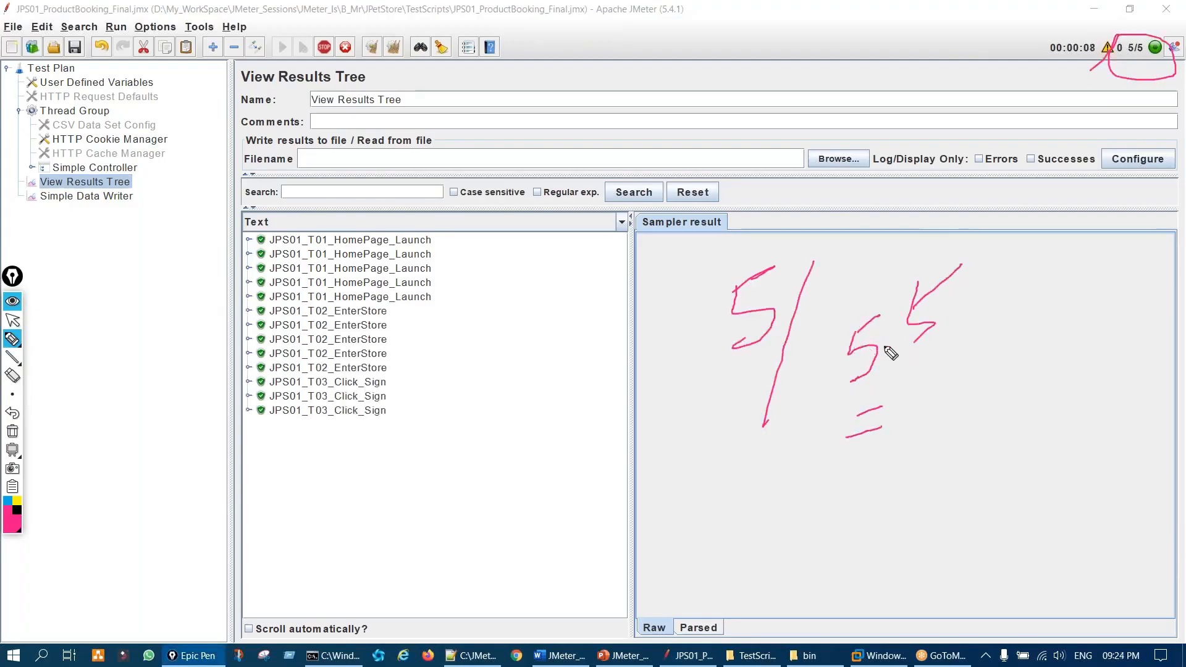
Step: Circle the handwritten 5, draw an arrow to it, mark the results list, and erase all pen marks
{"action": "mouse_move", "coordinate": [857, 307]}
{"action": "left_mouse_down"}
{"action": "mouse_move", "coordinate": [865, 414]}
{"action": "mouse_move", "coordinate": [878, 406]}
{"action": "left_mouse_up"}
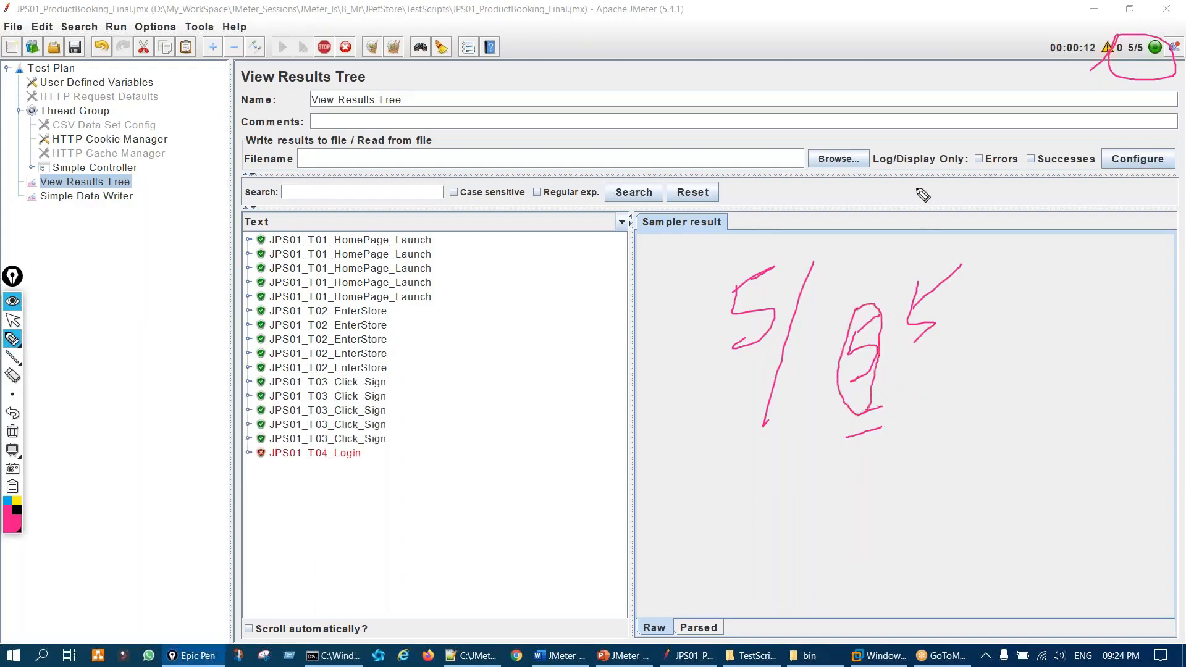
{"action": "mouse_move", "coordinate": [906, 199]}
{"action": "left_mouse_down"}
{"action": "mouse_move", "coordinate": [865, 273]}
{"action": "mouse_move", "coordinate": [914, 250]}
{"action": "left_mouse_up"}
{"action": "left_click_drag", "start_coordinate": [965, 164], "coordinate": [959, 185]}
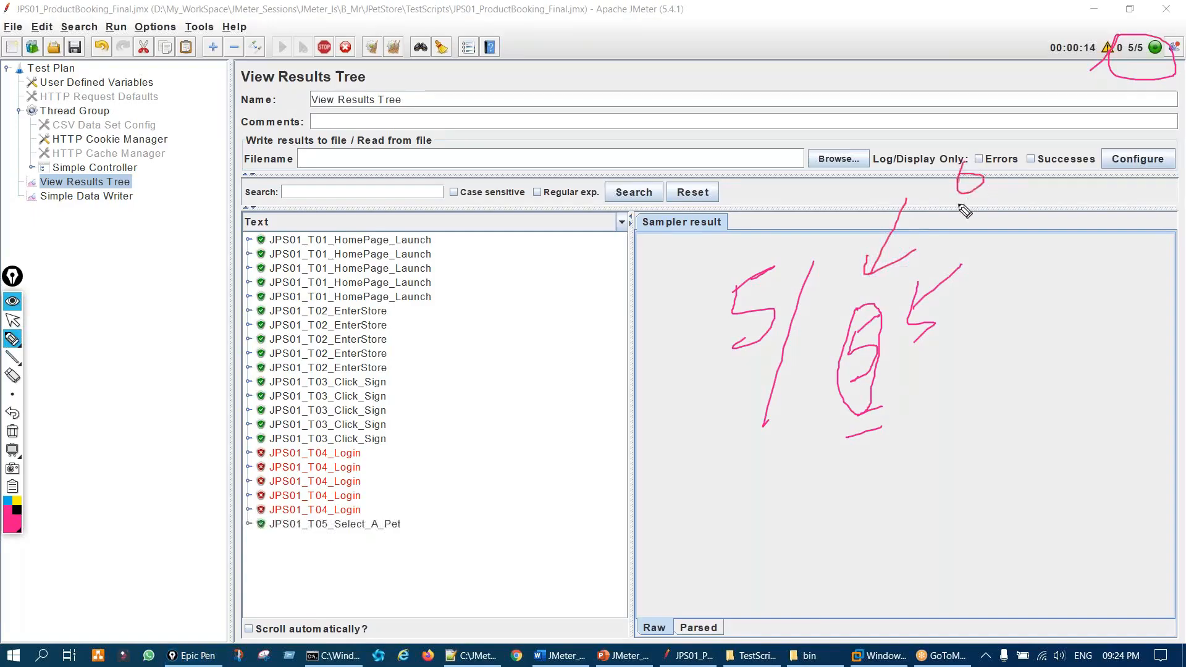
{"action": "key", "text": "ctrl+shift+7"}
{"action": "mouse_move", "coordinate": [414, 213]}
{"action": "left_mouse_down"}
{"action": "mouse_move", "coordinate": [433, 459]}
{"action": "mouse_move", "coordinate": [366, 280]}
{"action": "left_mouse_up"}
{"action": "key", "text": "ctrl+shift+7"}
{"action": "key", "text": "ctrl+shift+1"}
Step: Check the local and Windows 10 virtual machine server consoles for any sign of the locally started test
{"action": "left_click", "coordinate": [333, 655]}
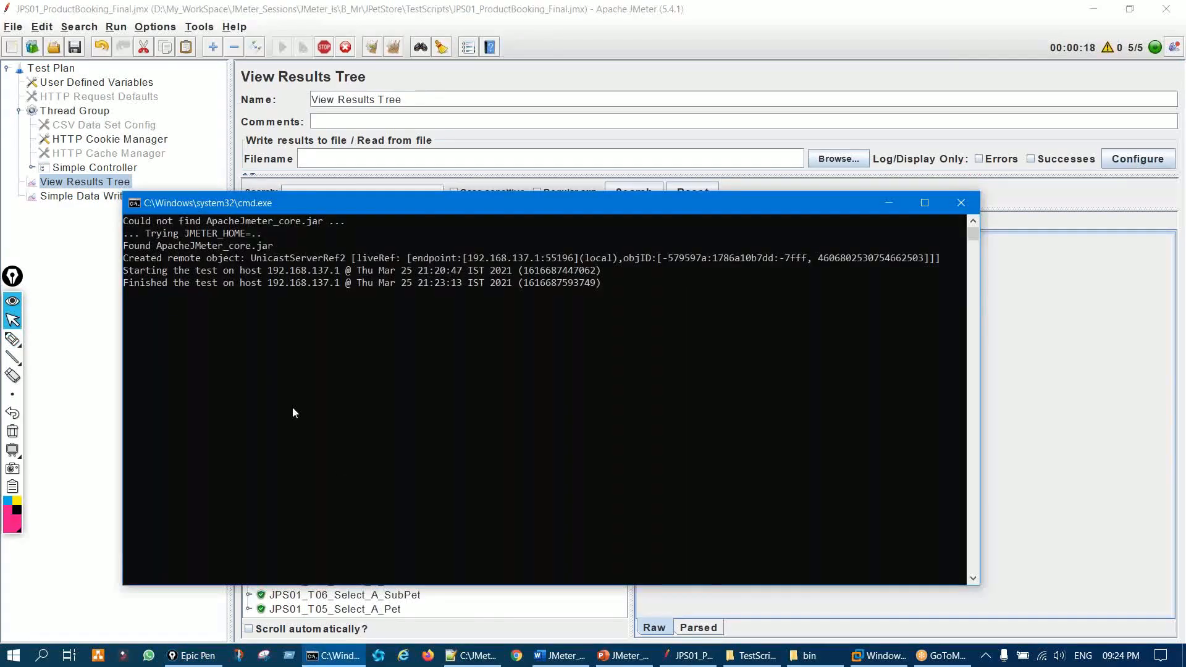
{"action": "left_click", "coordinate": [164, 296]}
{"action": "left_click_drag", "start_coordinate": [137, 296], "coordinate": [231, 343]}
{"action": "key", "text": "Escape"}
{"action": "key", "text": "Escape"}
{"action": "left_click_drag", "start_coordinate": [148, 260], "coordinate": [179, 284]}
{"action": "left_click_drag", "start_coordinate": [209, 308], "coordinate": [248, 331]}
{"action": "left_click", "coordinate": [902, 651]}
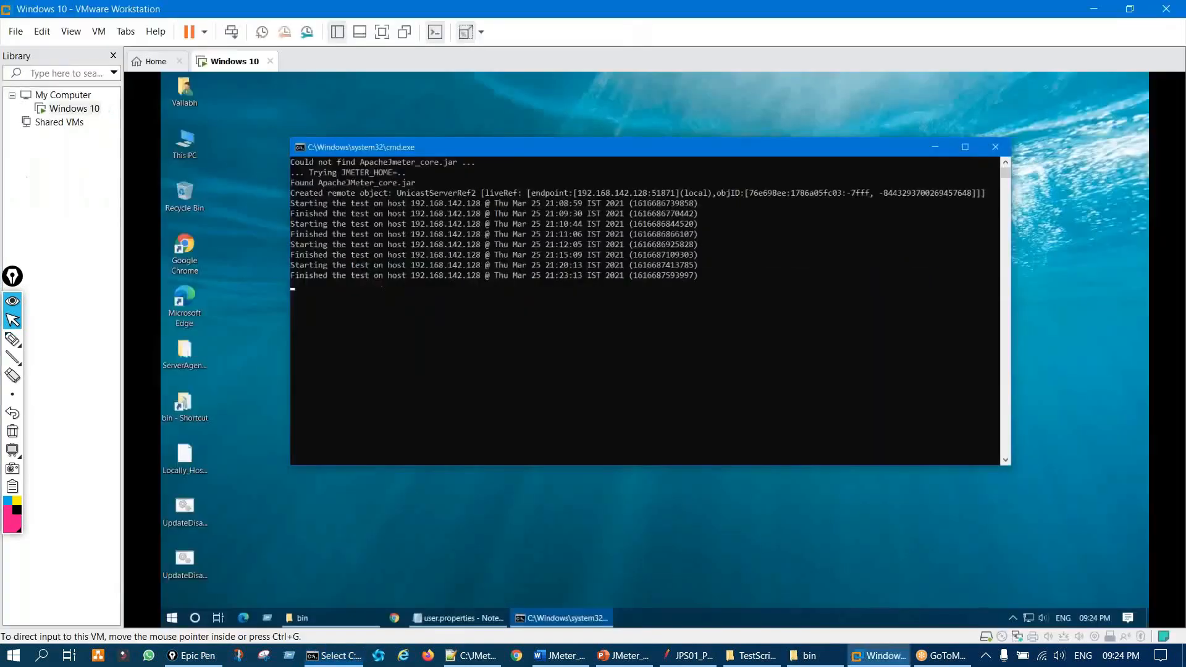
{"action": "key", "text": "Escape"}
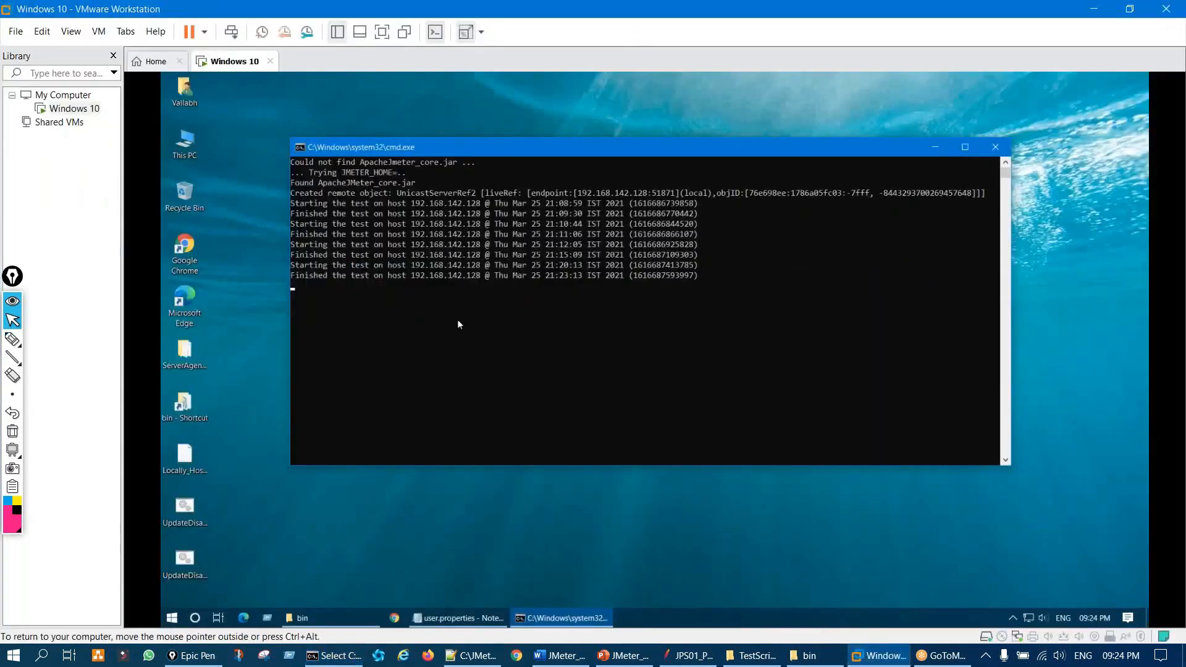
Step: Switch back to JMeter, mark the results list with the pen and erase it, and stop the local test
{"action": "left_click", "coordinate": [687, 655]}
{"action": "key", "text": "ctrl+shift+3"}
{"action": "left_click_drag", "start_coordinate": [460, 273], "coordinate": [456, 364]}
{"action": "key", "text": "ctrl+shift+7"}
{"action": "key", "text": "ctrl+shift+1"}
{"action": "left_click", "coordinate": [324, 48]}
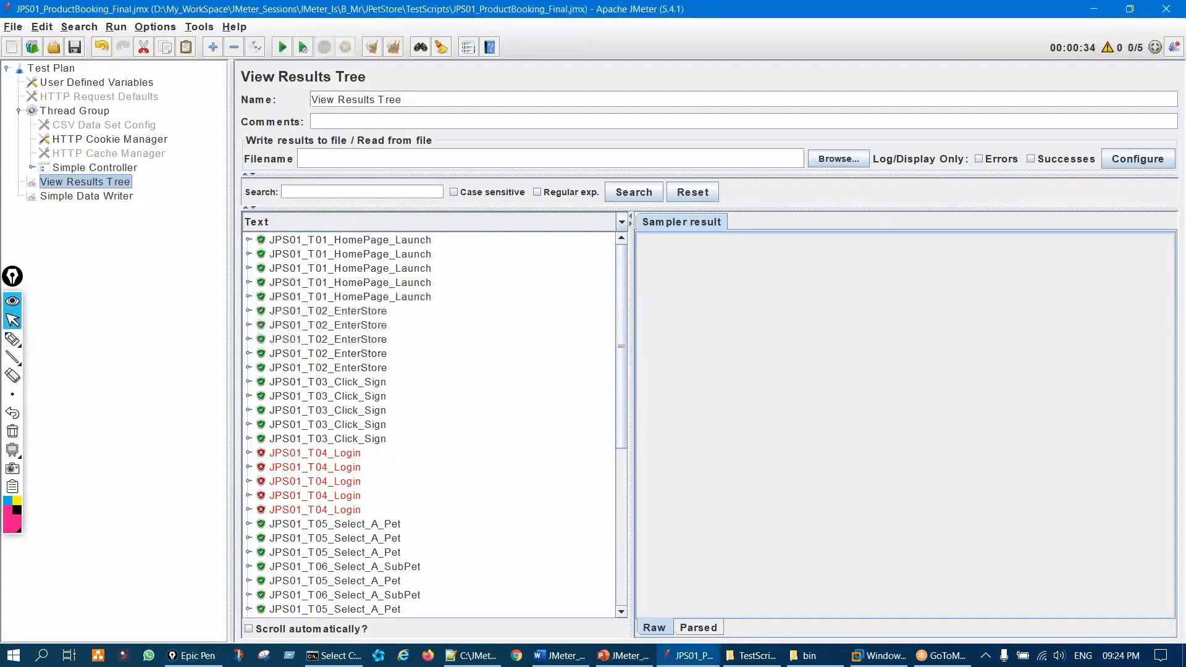
{"action": "left_click", "coordinate": [117, 26]}
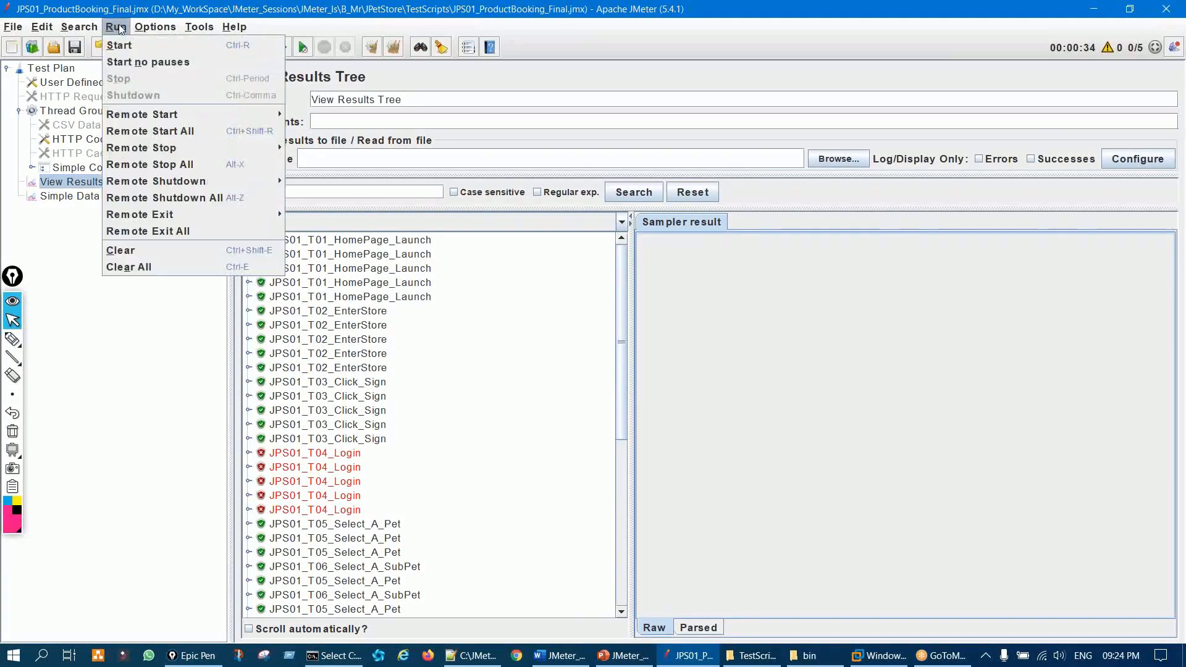
{"action": "mouse_move", "coordinate": [140, 34]}
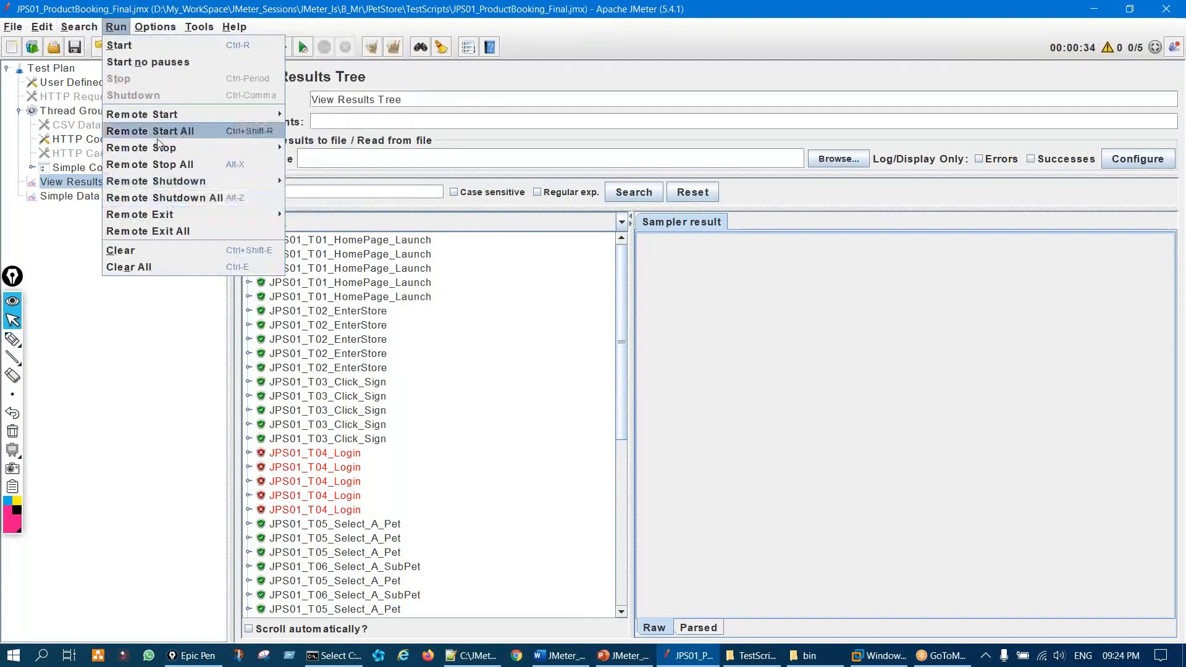
{"action": "left_click", "coordinate": [156, 469]}
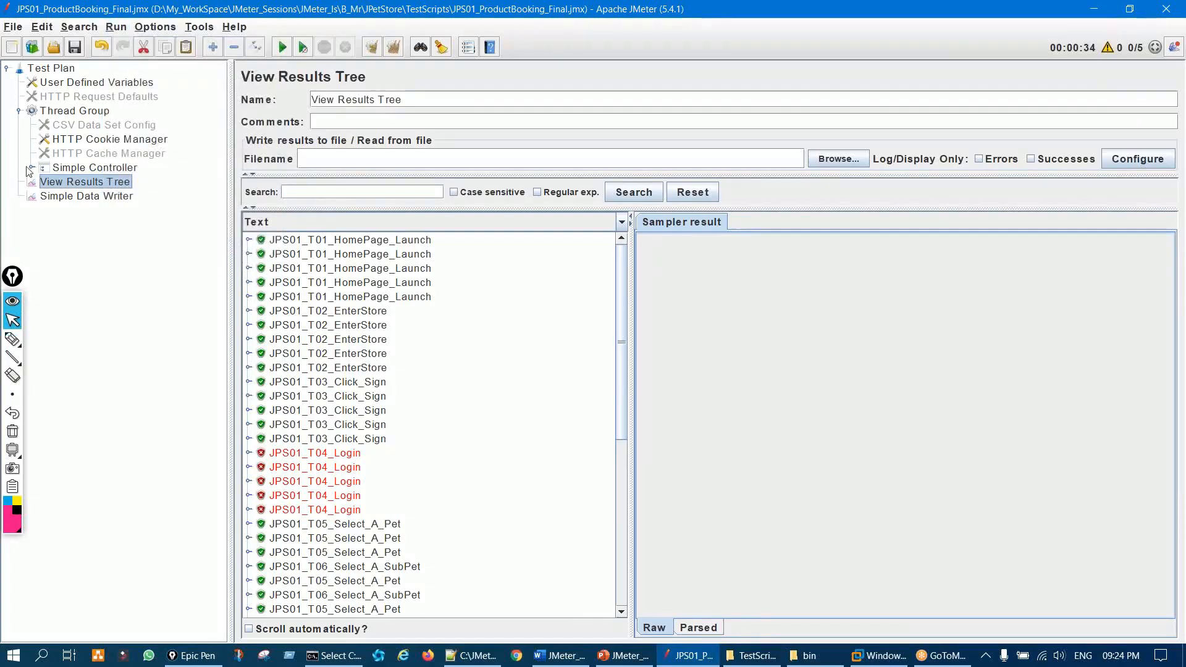
Step: Disable the View Results Tree and Simple Data Writer listeners and expand the Simple Controller
{"action": "left_click", "coordinate": [94, 197], "text": "ctrl"}
{"action": "key", "text": "ctrl+t"}
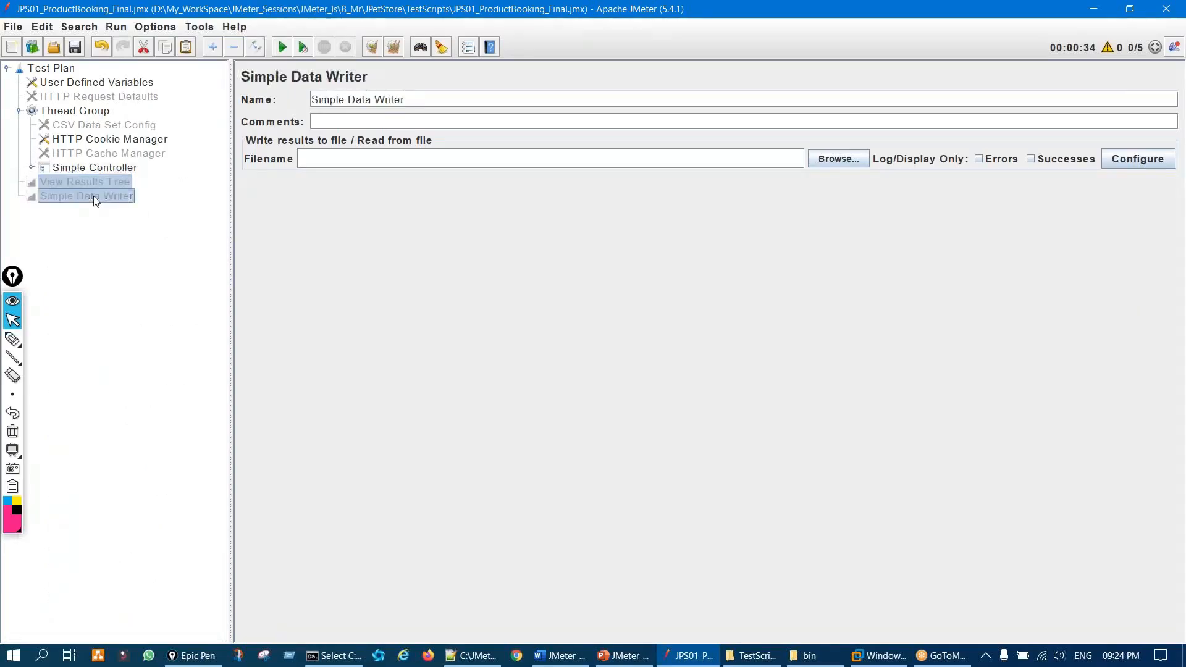
{"action": "left_click", "coordinate": [32, 171]}
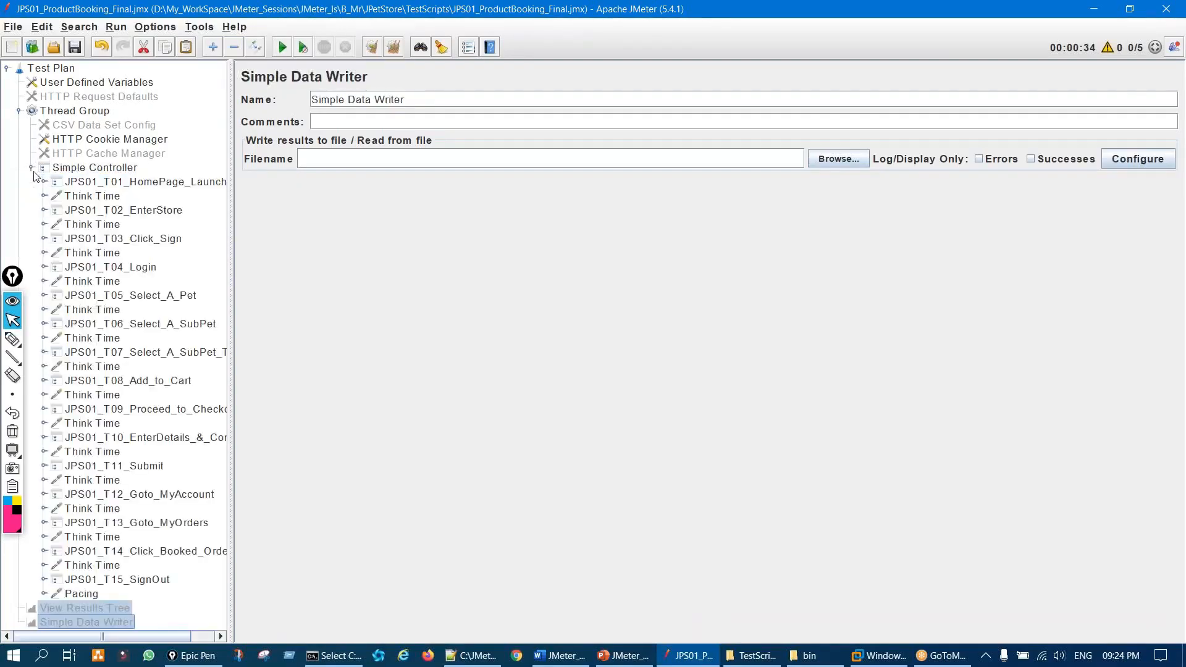
Step: Save the JPS01_ProductBooking_Final.jmx test plan and close JMeter
{"action": "left_click", "coordinate": [74, 54]}
{"action": "left_click", "coordinate": [1172, 8]}
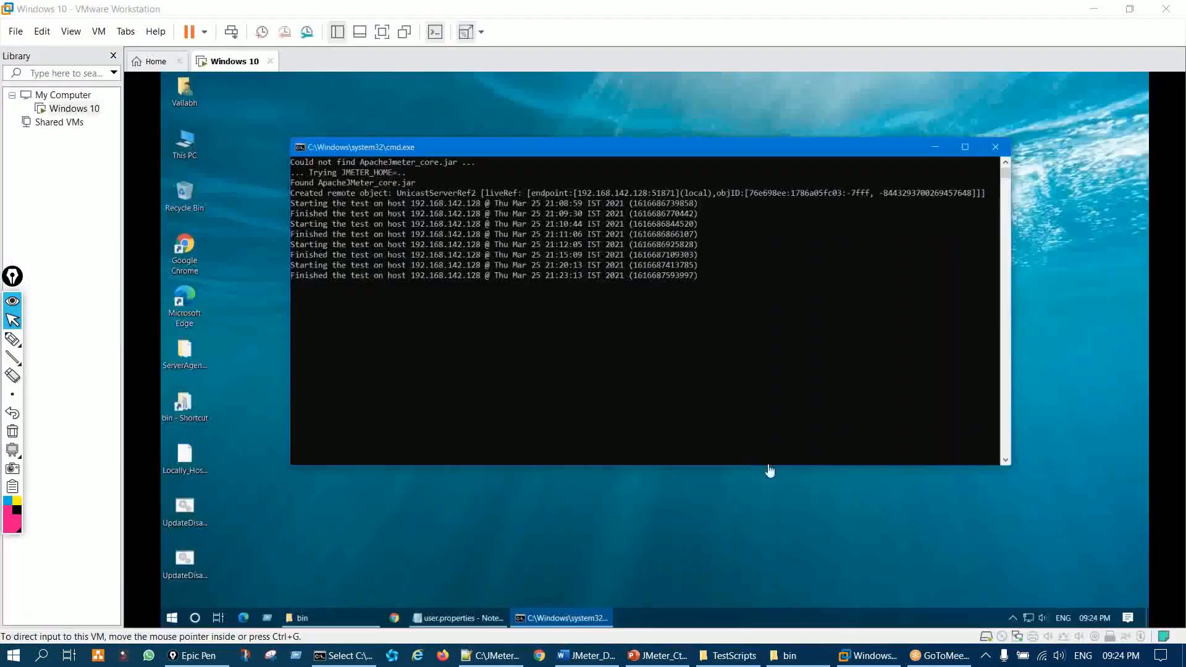
Step: Switch to the TestScripts folder and copy the full path of JPS01_ProductBooking_Final.jmx from its security properties
{"action": "left_click", "coordinate": [716, 658]}
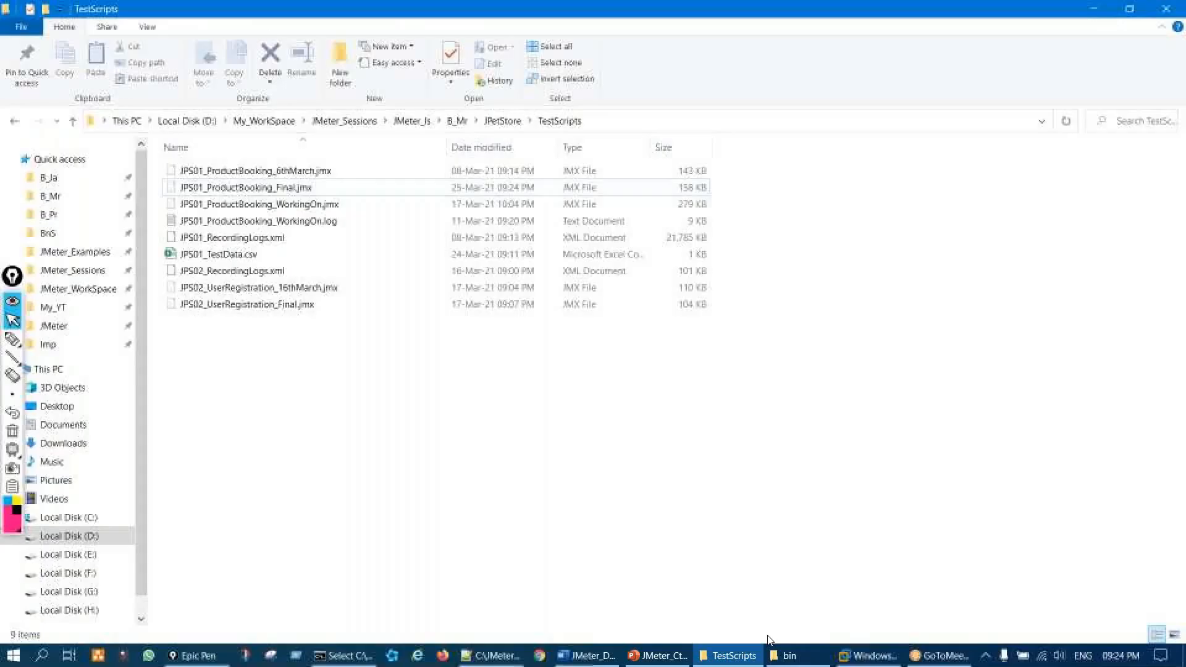
{"action": "left_click", "coordinate": [273, 189]}
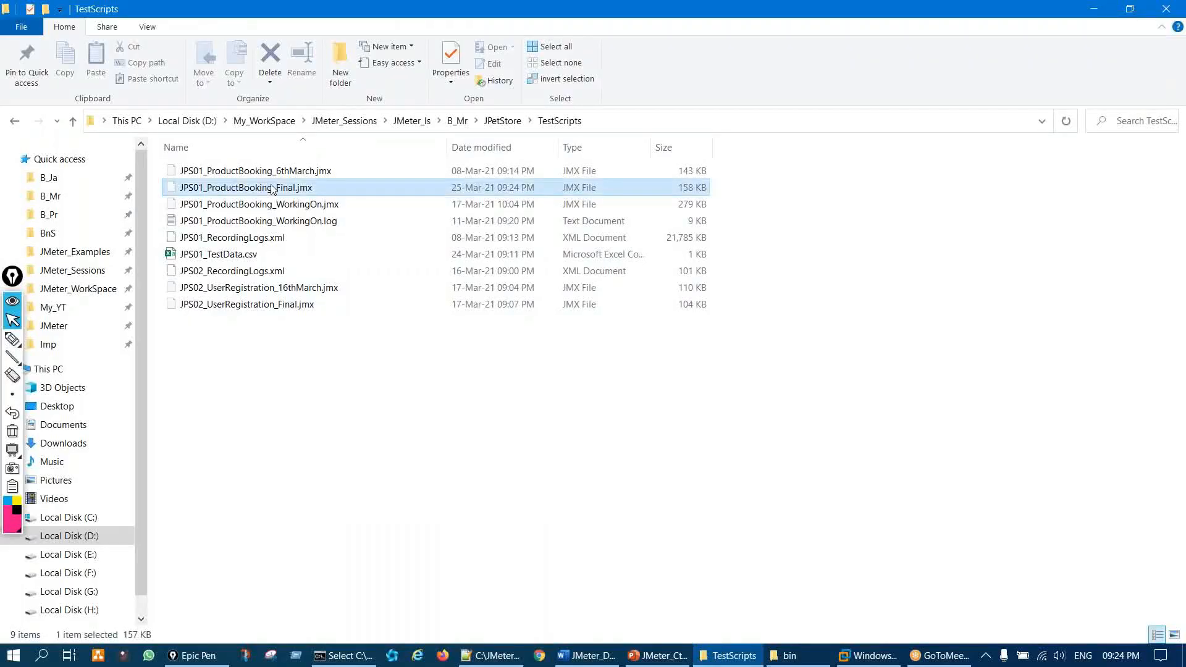
{"action": "right_click", "coordinate": [272, 189]}
{"action": "left_click", "coordinate": [319, 570]}
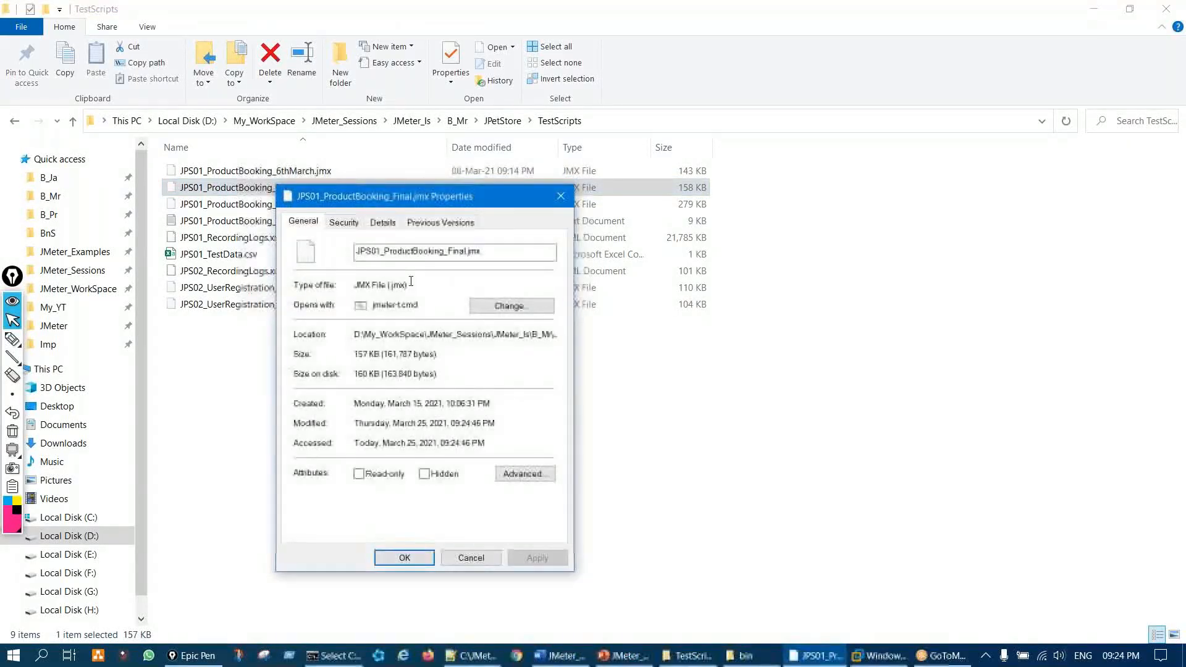
{"action": "left_click", "coordinate": [343, 222]}
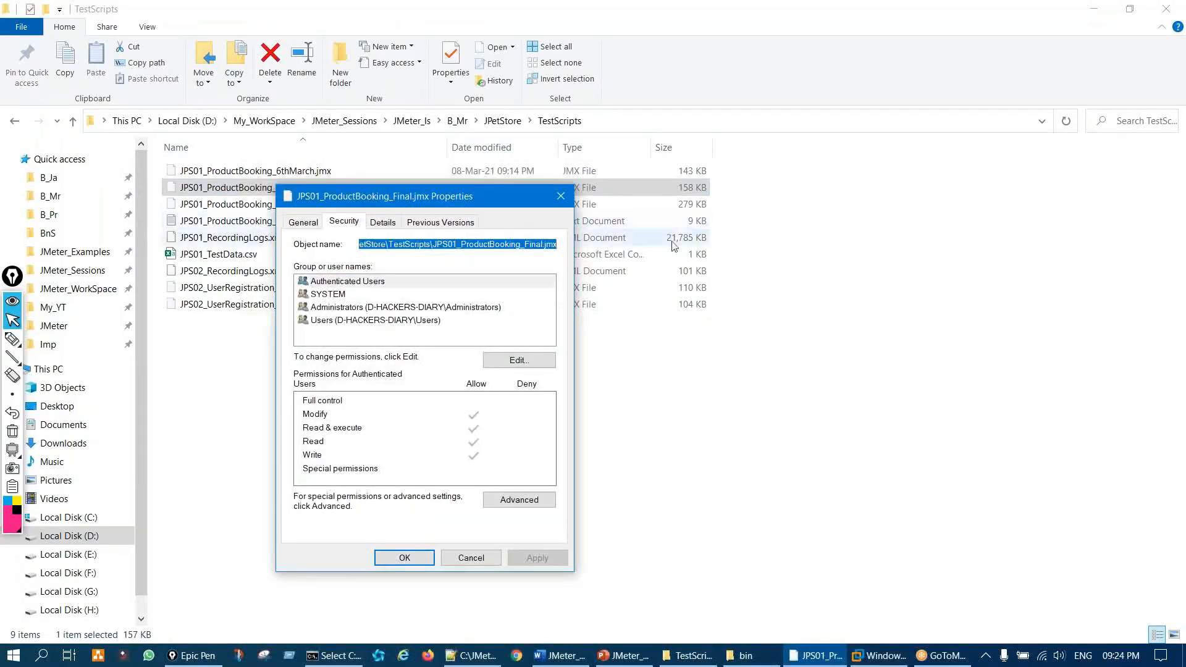
{"action": "left_click", "coordinate": [426, 556]}
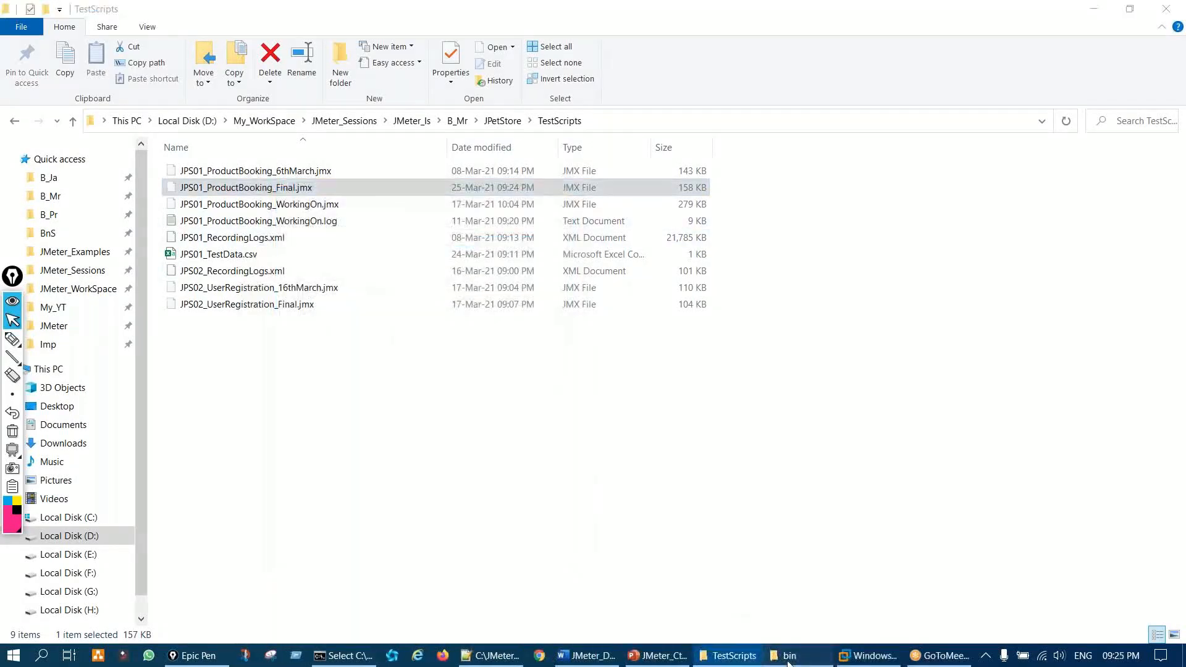
Step: Launch a command prompt from the JMeter bin folder and widen its window
{"action": "left_click", "coordinate": [784, 655]}
{"action": "left_click", "coordinate": [405, 121]}
{"action": "type", "text": "cmd"}
{"action": "key", "text": "Return"}
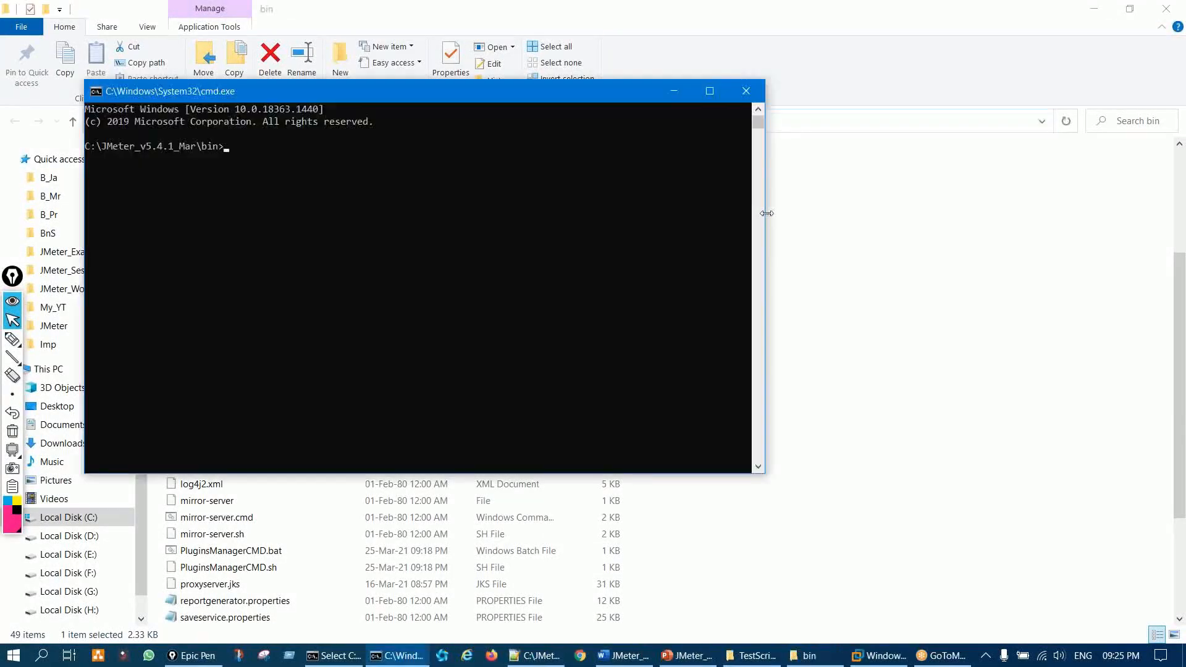
{"action": "left_click_drag", "start_coordinate": [754, 185], "coordinate": [1160, 148]}
{"action": "left_click_drag", "start_coordinate": [152, 147], "coordinate": [215, 162]}
{"action": "left_click", "coordinate": [232, 160]}
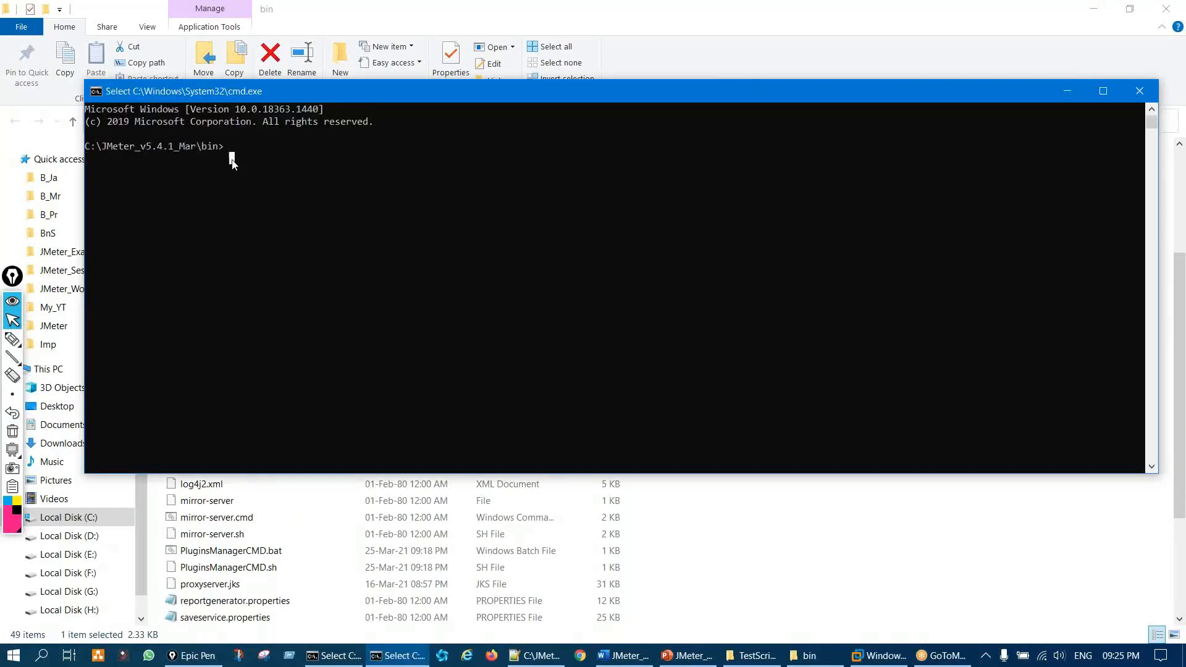
{"action": "key", "text": "Escape"}
Step: Enter jmeter -n -t D:\My_WorkSpace\JMeter_Sessions\JMeter_Is\B_Mr\JPetStore\TestScripts\JPS01_ProductBooking_Final.jmx -l at the prompt
{"action": "type", "text": "jmeter "}
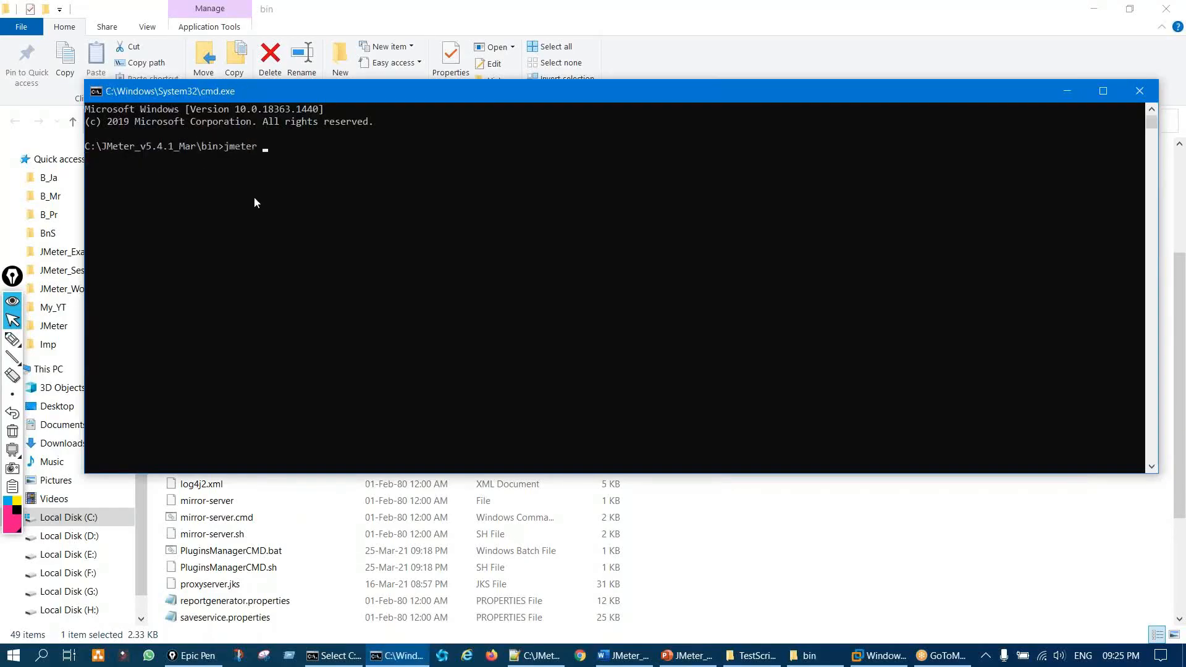
{"action": "type", "text": "-n -t"}
{"action": "type", "text": "D:\\My_WorkSpace\\JMeter_Sessions\\JMeter_Is\\B_Mr\\JPetStore\\TestScripts\\JPS01_ProductBooking_Final.jmx"}
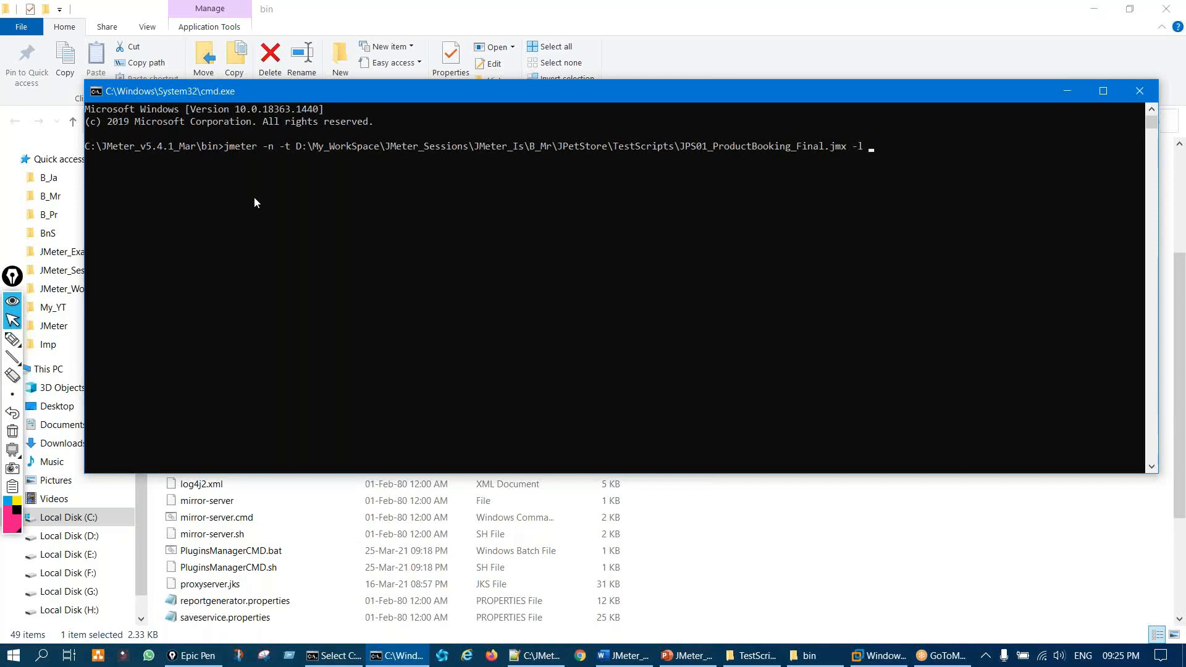
Step: Add D:\My_WorkSpace\JMeter_Sessions\JMeter_Is\B_Mr\JPetStore\TestScripts\JPS01_ProductBooking_DT.jtl as the results file path after -l in the command
{"action": "type", "text": "D:\\My_WorkSpace\\JMeter_Sessions\\JMeter_Is\\B_Mr\\JPetStore\\TestScripts\\JPS01_ProductBooking_Final.jmx"}
{"action": "key", "text": "BackSpace"}
{"action": "key", "text": "BackSpace"}
{"action": "key", "text": "BackSpace"}
{"action": "key", "text": "BackSpace"}
{"action": "key", "text": "BackSpace"}
{"action": "key", "text": "BackSpace"}
{"action": "key", "text": "BackSpace"}
{"action": "key", "text": "BackSpace"}
{"action": "key", "text": "BackSpace"}
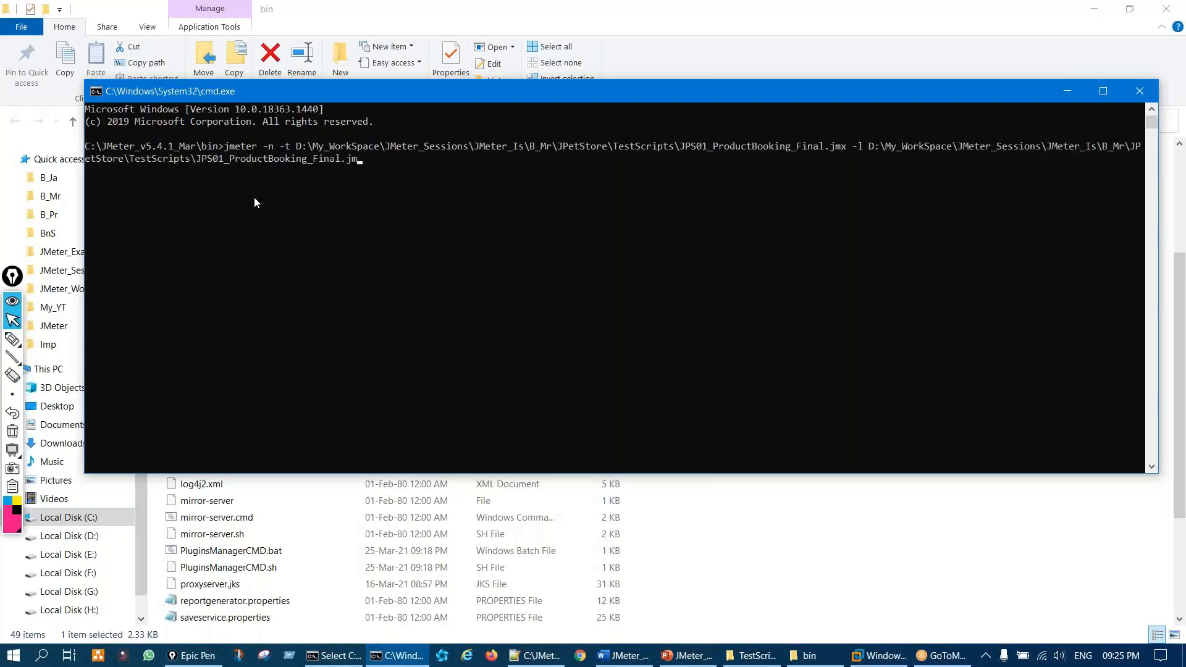
{"action": "type", "text": "DT.jtl"}
{"action": "key", "text": "BackSpace"}
{"action": "key", "text": "ctrl+shift+3"}
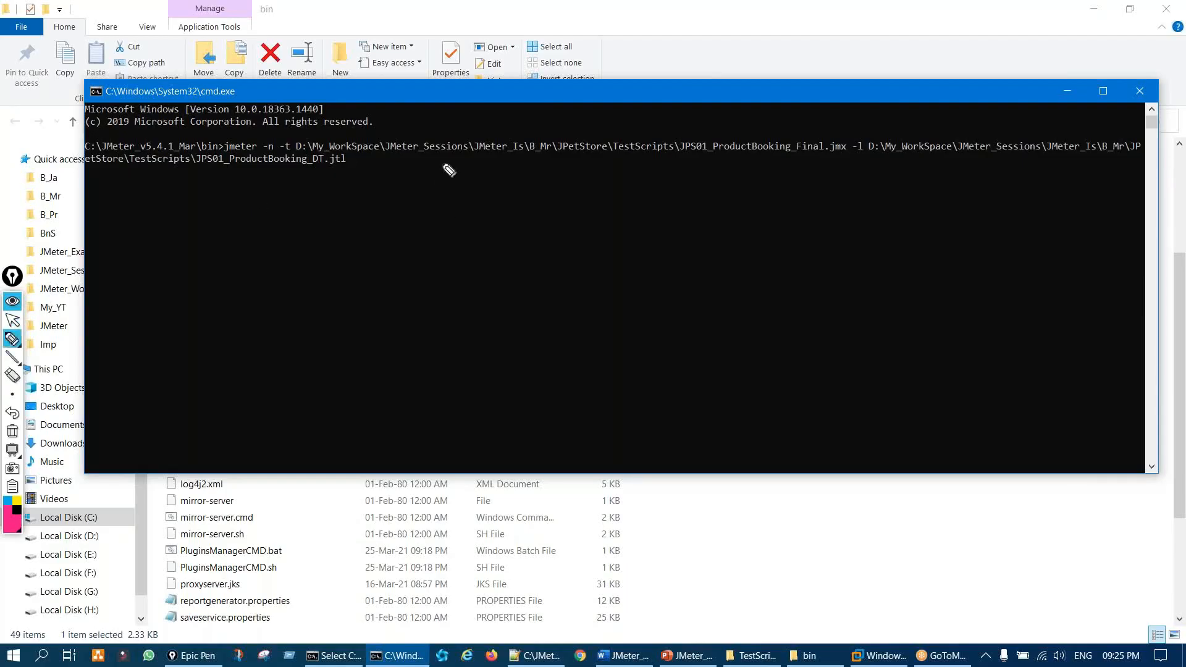
{"action": "mouse_move", "coordinate": [442, 97]}
{"action": "left_mouse_down"}
{"action": "mouse_move", "coordinate": [651, 276]}
{"action": "mouse_move", "coordinate": [387, 171]}
{"action": "left_mouse_up"}
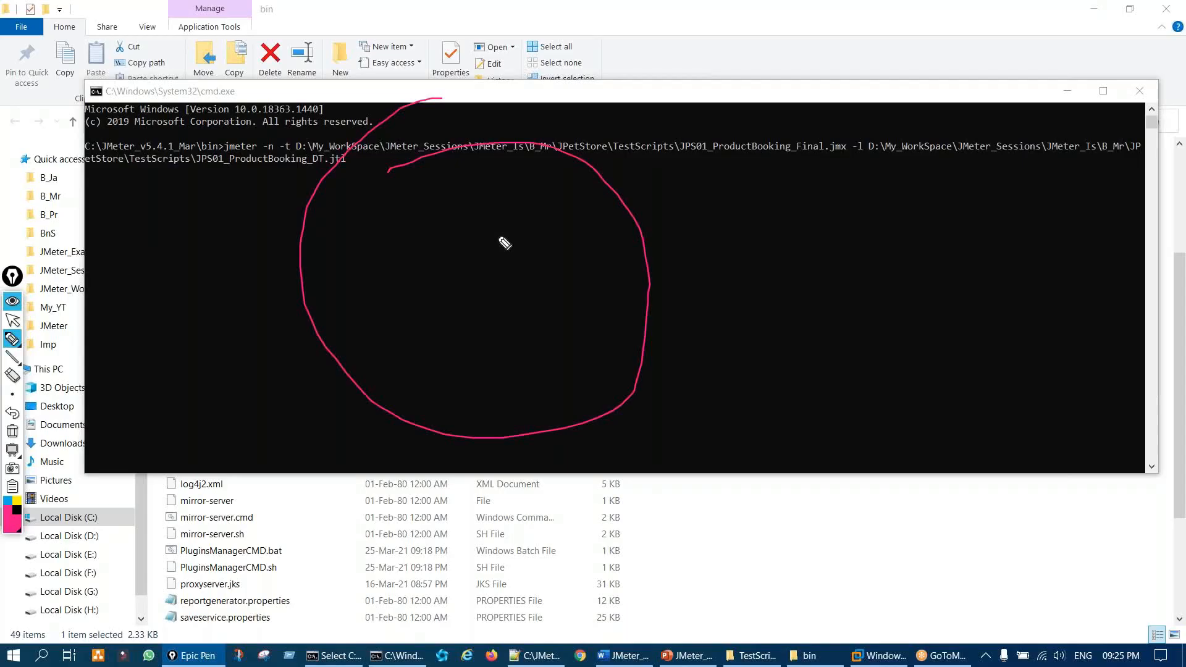
{"action": "key", "text": "ctrl+shift+1"}
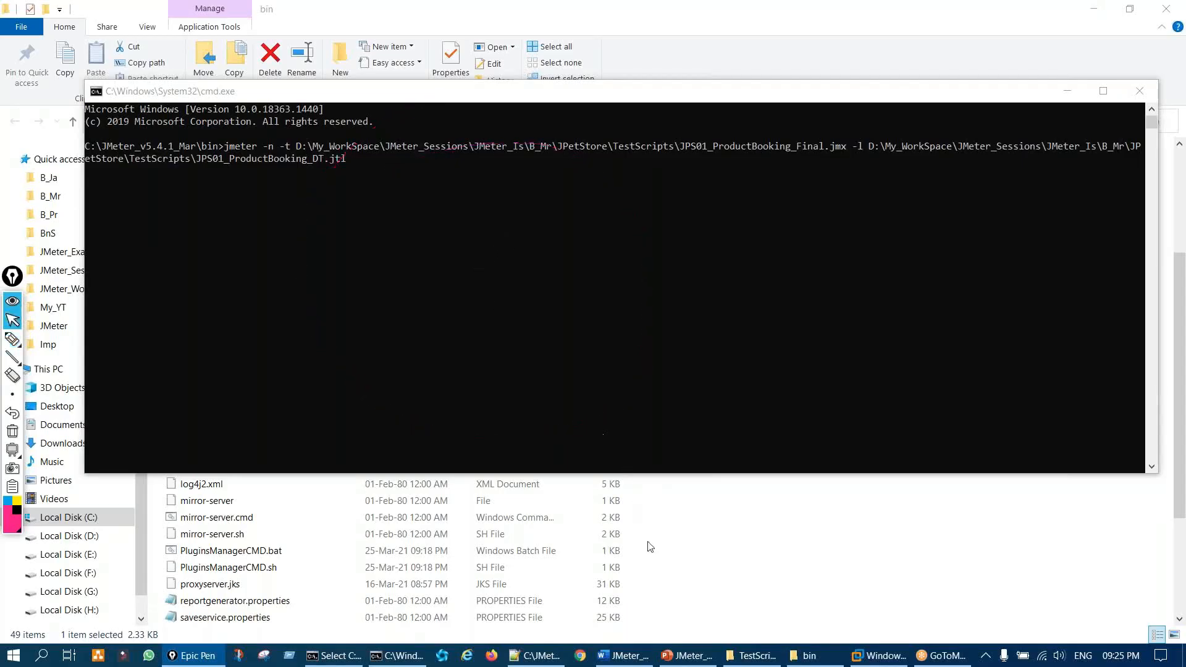
Step: Switch to the PowerPoint notes and examine the non-GUI distributed execution command, temporarily marking its -r option
{"action": "left_click", "coordinate": [709, 659]}
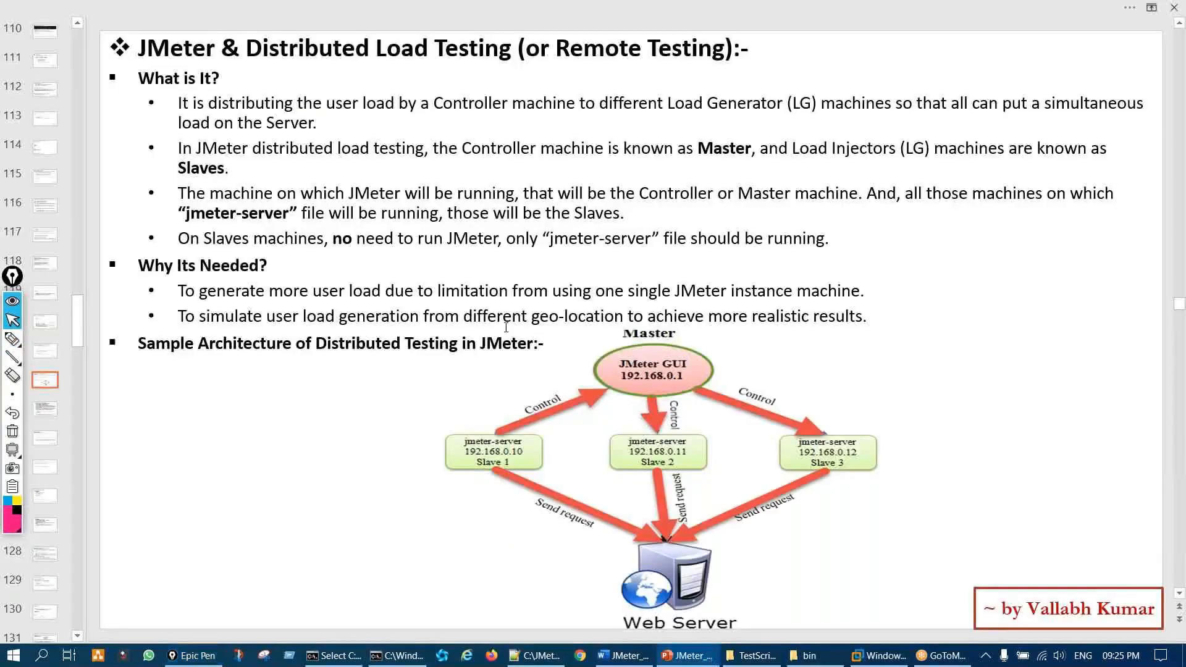
{"action": "scroll", "coordinate": [506, 328], "scroll_direction": "down", "scroll_amount": 1}
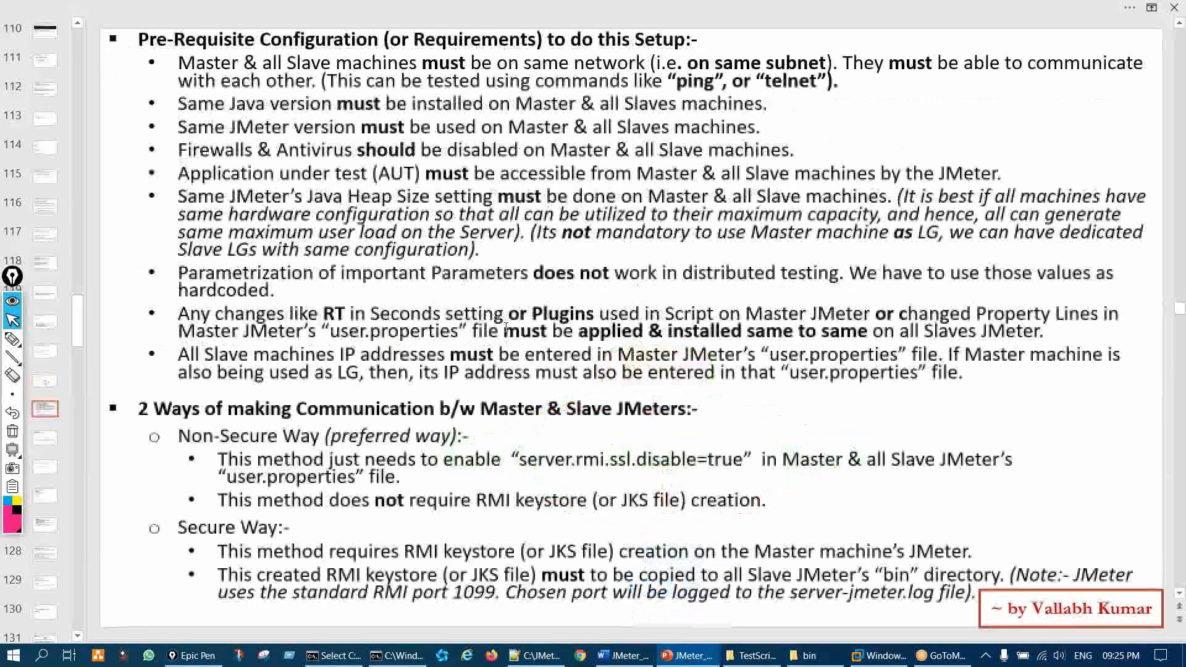
{"action": "scroll", "coordinate": [506, 328], "scroll_direction": "down", "scroll_amount": 1}
{"action": "key", "text": "ctrl+shift+2"}
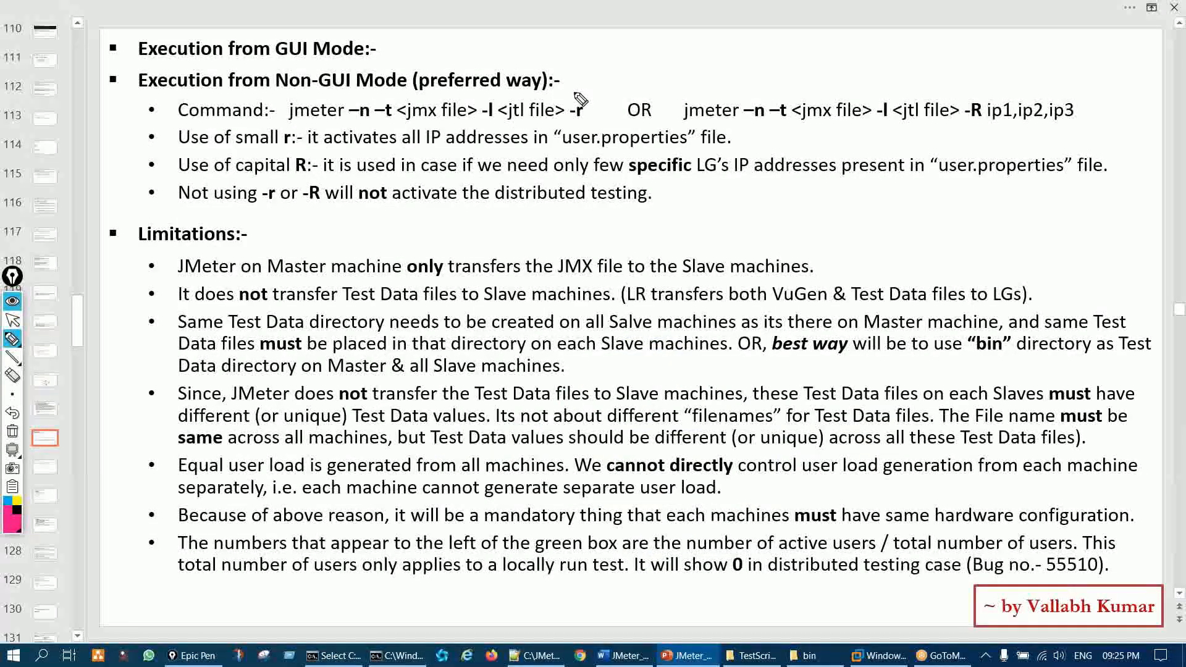
{"action": "left_click_drag", "start_coordinate": [574, 94], "coordinate": [582, 99]}
{"action": "mouse_move", "coordinate": [587, 90]}
{"action": "left_mouse_down"}
{"action": "mouse_move", "coordinate": [642, 45]}
{"action": "mouse_move", "coordinate": [642, 55]}
{"action": "left_mouse_up"}
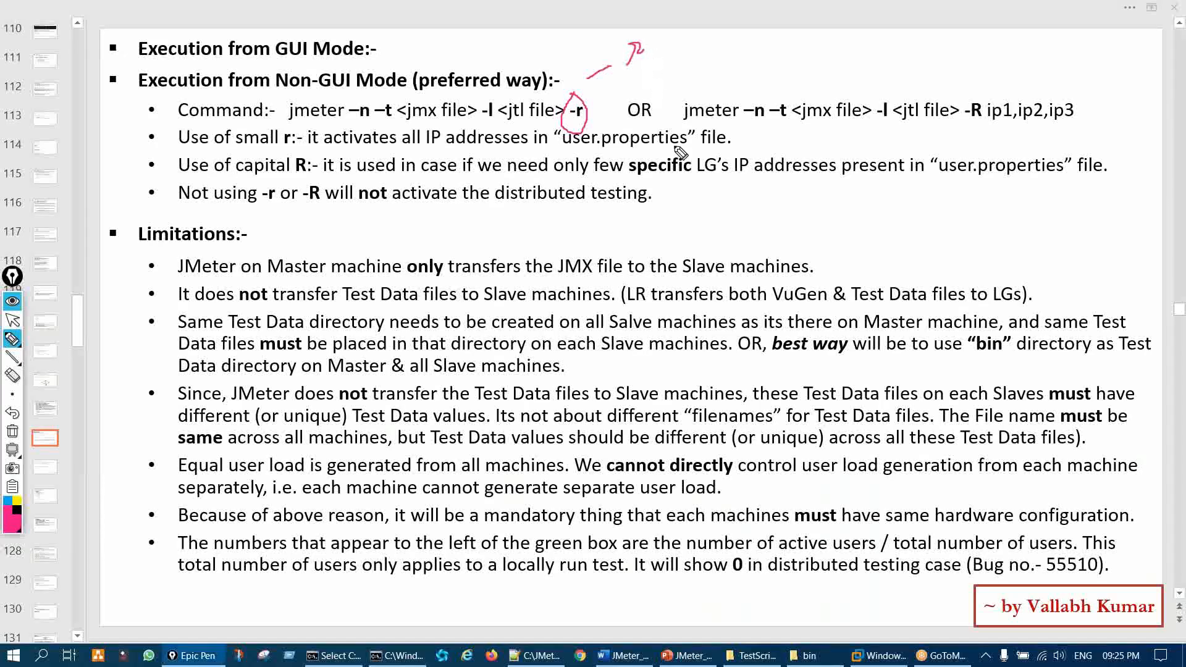
{"action": "key", "text": "ctrl+shift+2"}
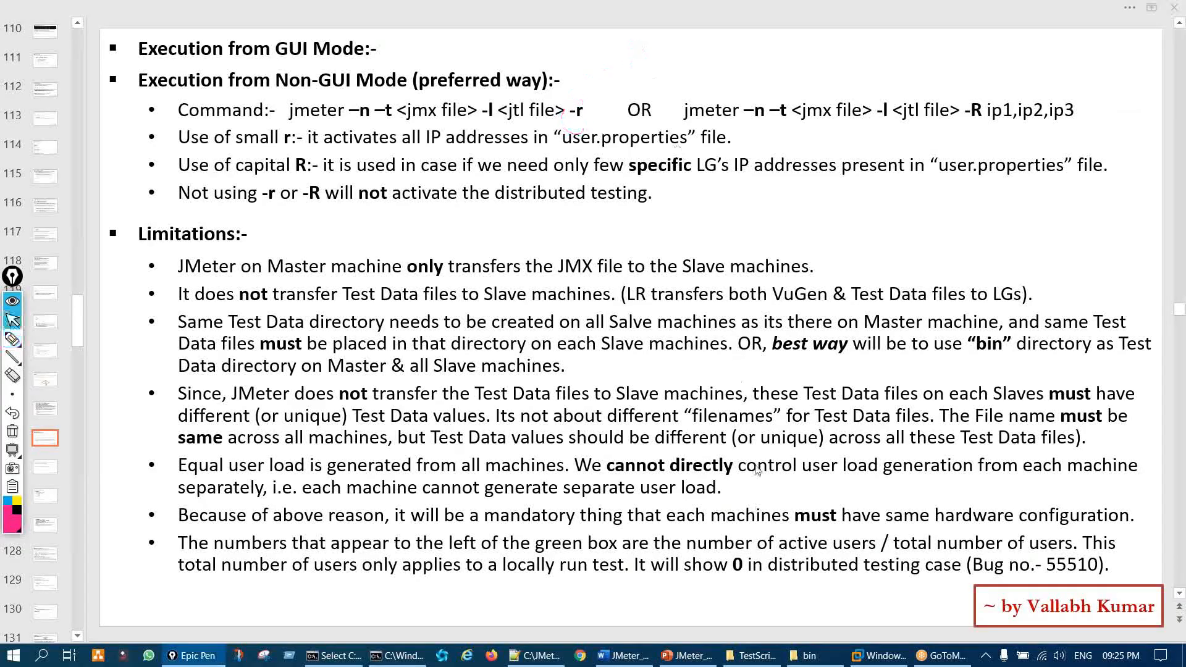
Step: Switch back to the command prompt, append -r to the JMeter command and run it
{"action": "left_click", "coordinate": [399, 654]}
{"action": "type", "text": "-"}
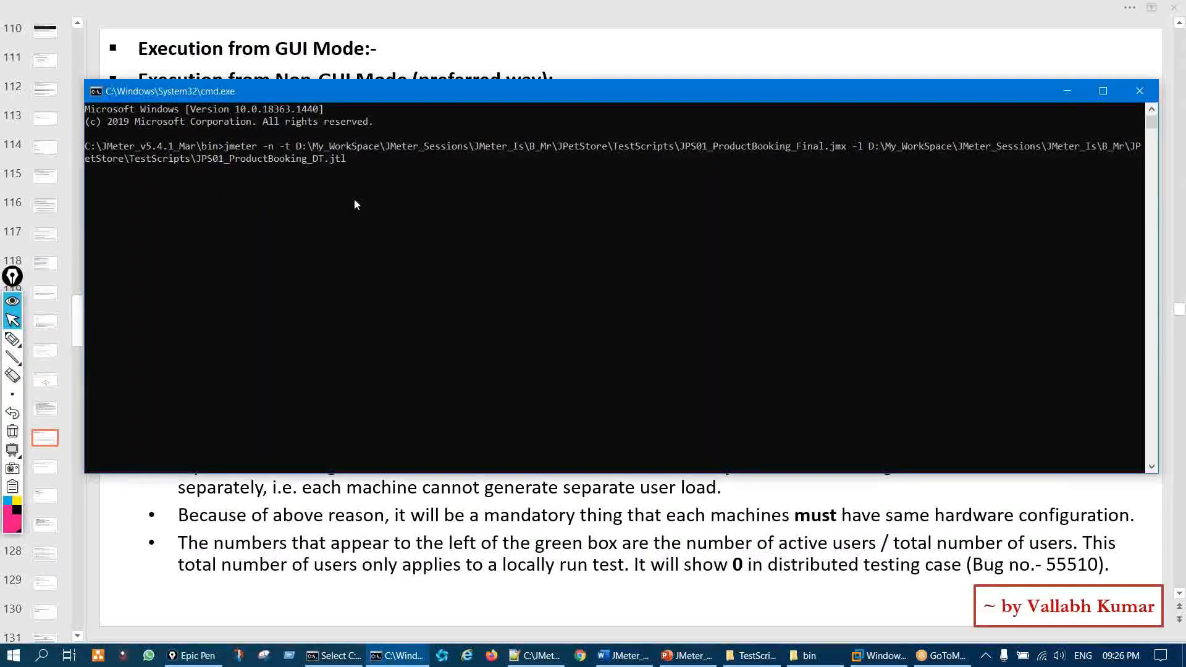
{"action": "type", "text": "r"}
{"action": "key", "text": "Return"}
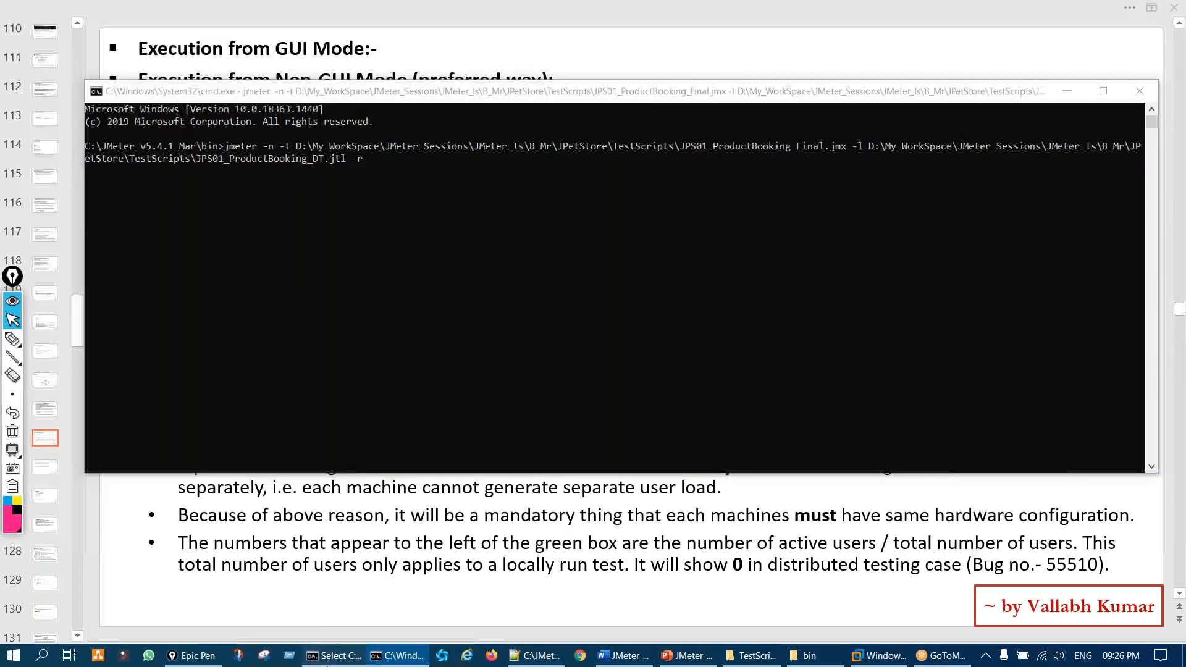
Step: Check the test start entries in the local jmeter-server console and in the one on the Windows 10 virtual machine
{"action": "left_click", "coordinate": [334, 656]}
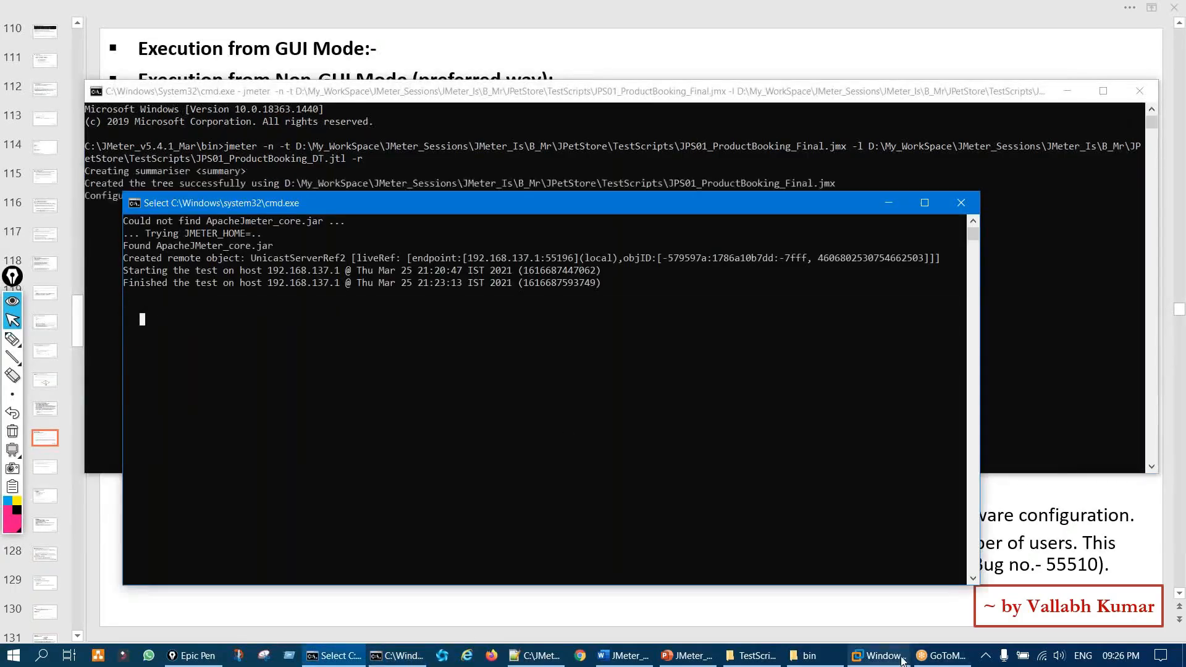
{"action": "left_click", "coordinate": [879, 656]}
{"action": "key", "text": "Escape"}
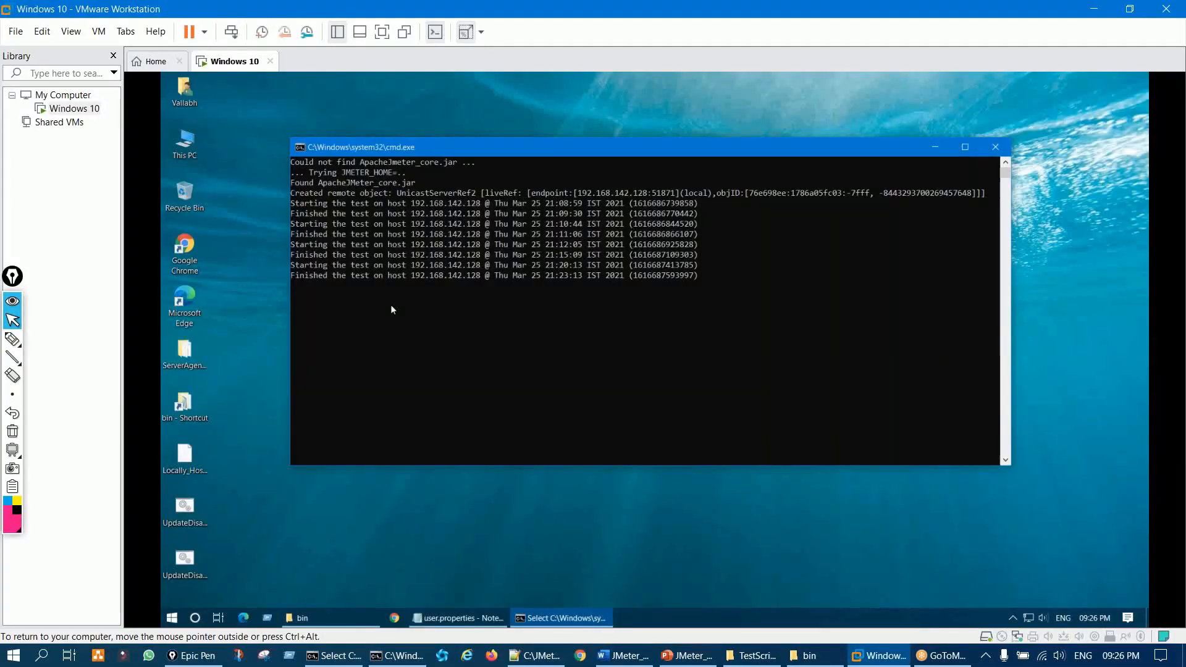
{"action": "left_click_drag", "start_coordinate": [337, 286], "coordinate": [433, 317]}
{"action": "left_click", "coordinate": [333, 655]}
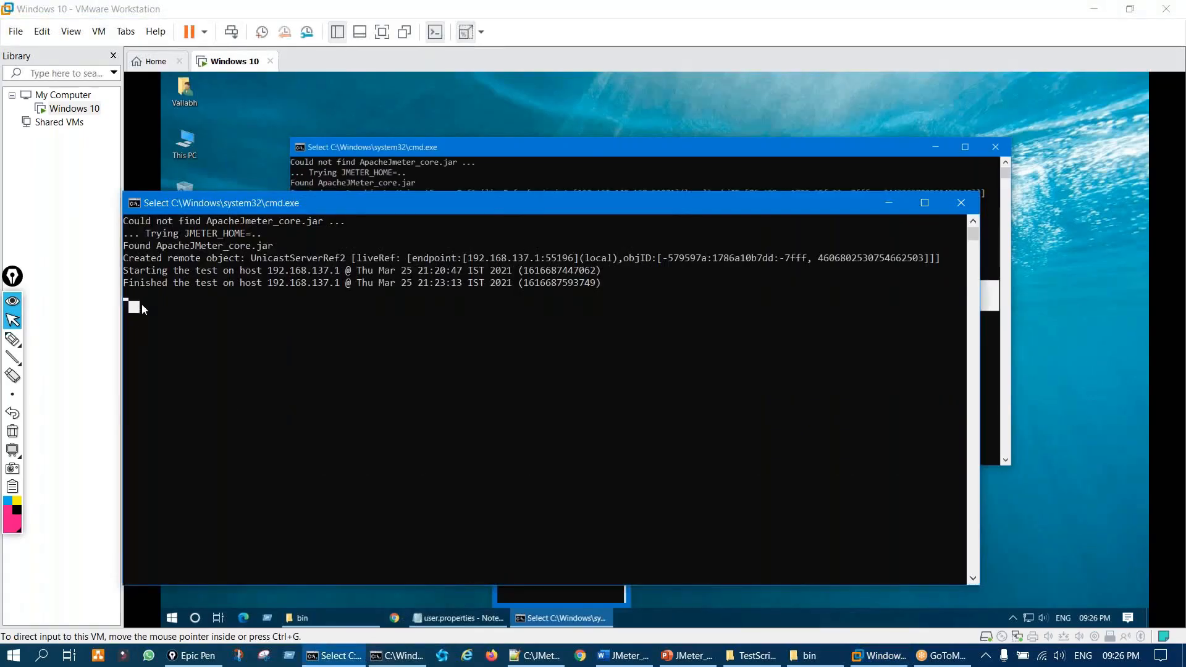
{"action": "key", "text": "Escape"}
{"action": "left_click_drag", "start_coordinate": [154, 297], "coordinate": [264, 307]}
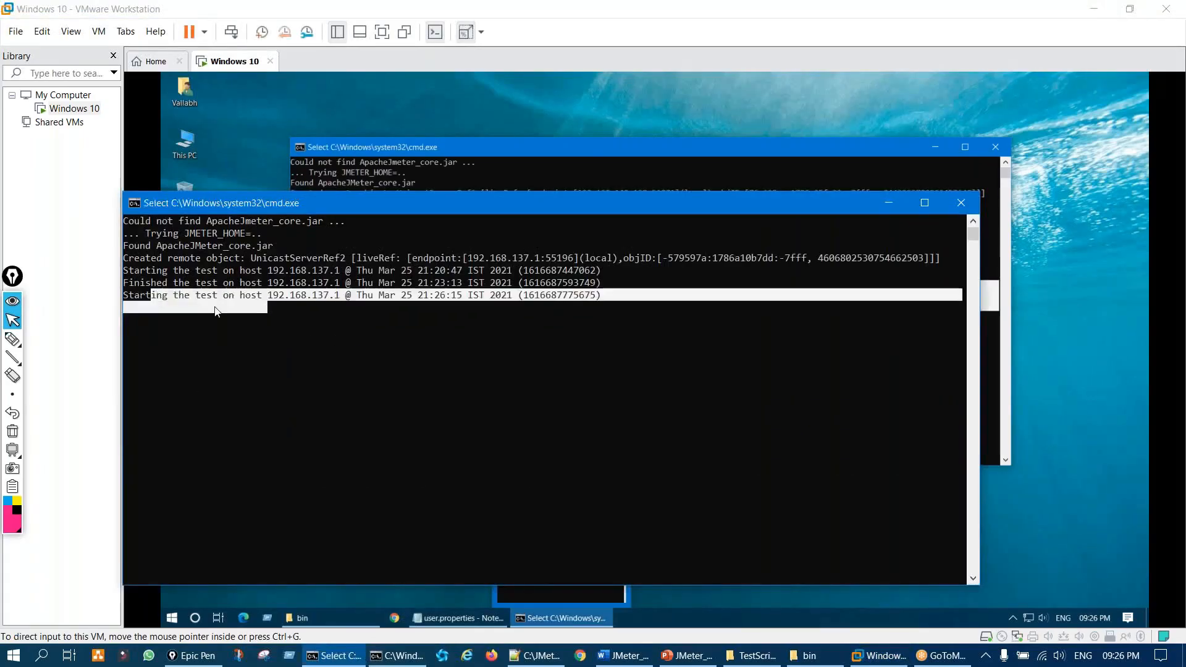
{"action": "left_click", "coordinate": [238, 359]}
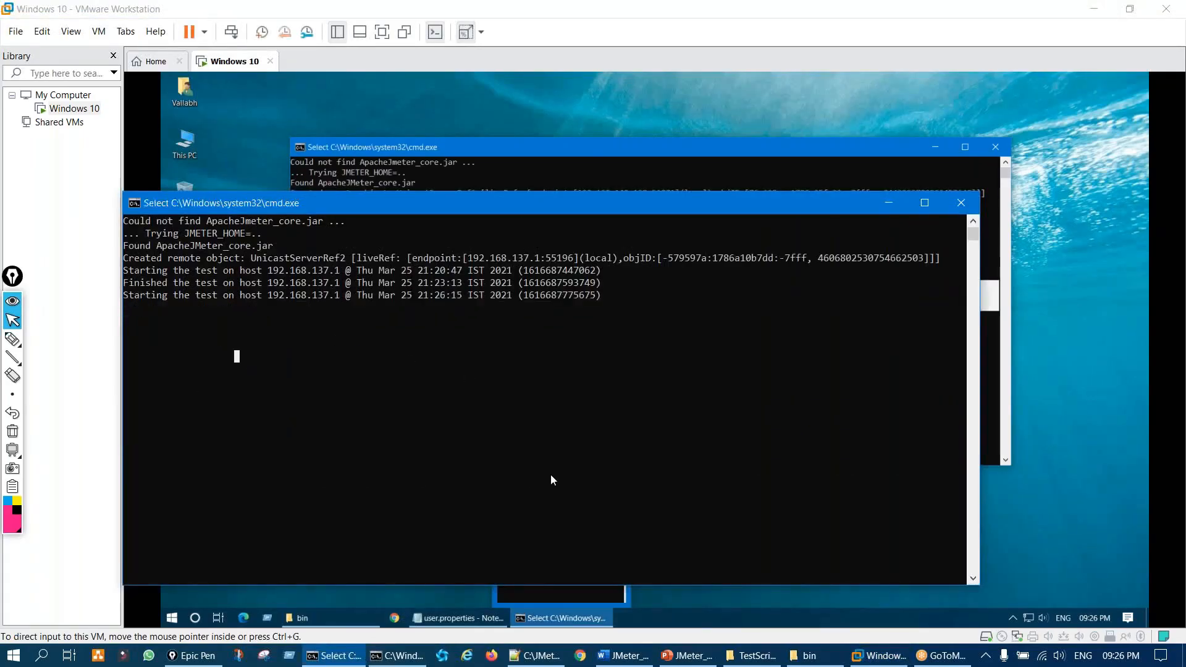
Step: Return to the master command prompt and examine the lines on configuring the remote engines and starting the distributed test
{"action": "left_click", "coordinate": [398, 656]}
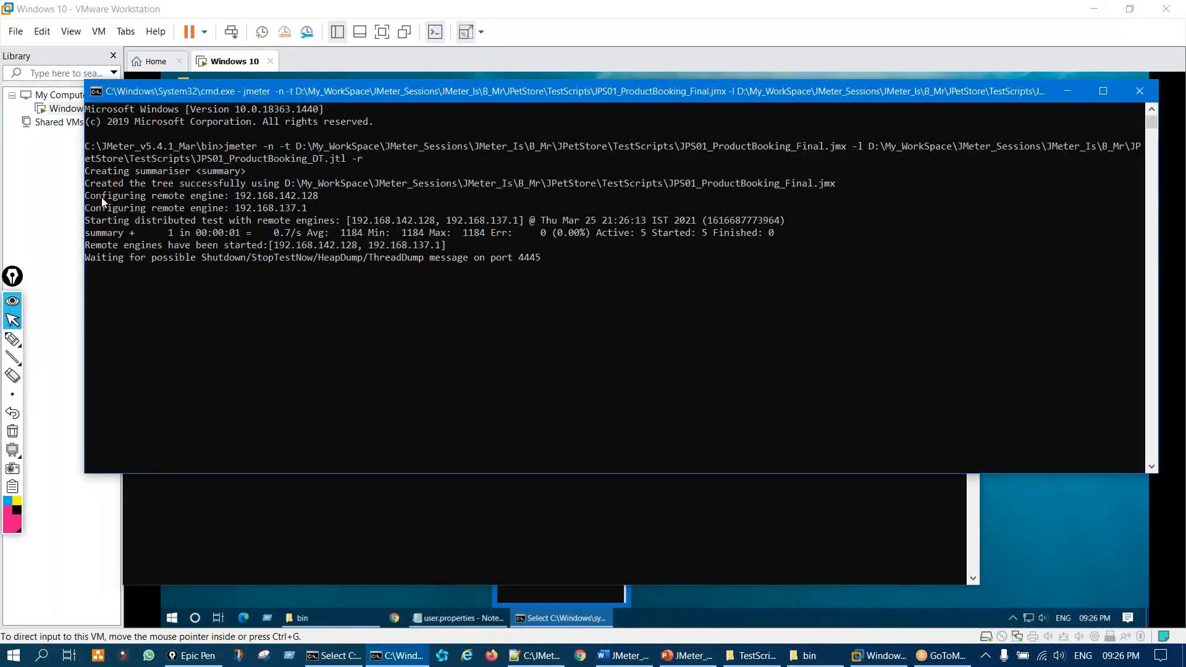
{"action": "left_click_drag", "start_coordinate": [96, 191], "coordinate": [277, 192]}
{"action": "left_click_drag", "start_coordinate": [159, 210], "coordinate": [273, 209]}
{"action": "left_click_drag", "start_coordinate": [115, 221], "coordinate": [307, 227]}
{"action": "left_click_drag", "start_coordinate": [380, 221], "coordinate": [502, 222]}
{"action": "left_click_drag", "start_coordinate": [179, 221], "coordinate": [224, 237]}
{"action": "left_click", "coordinate": [481, 284]}
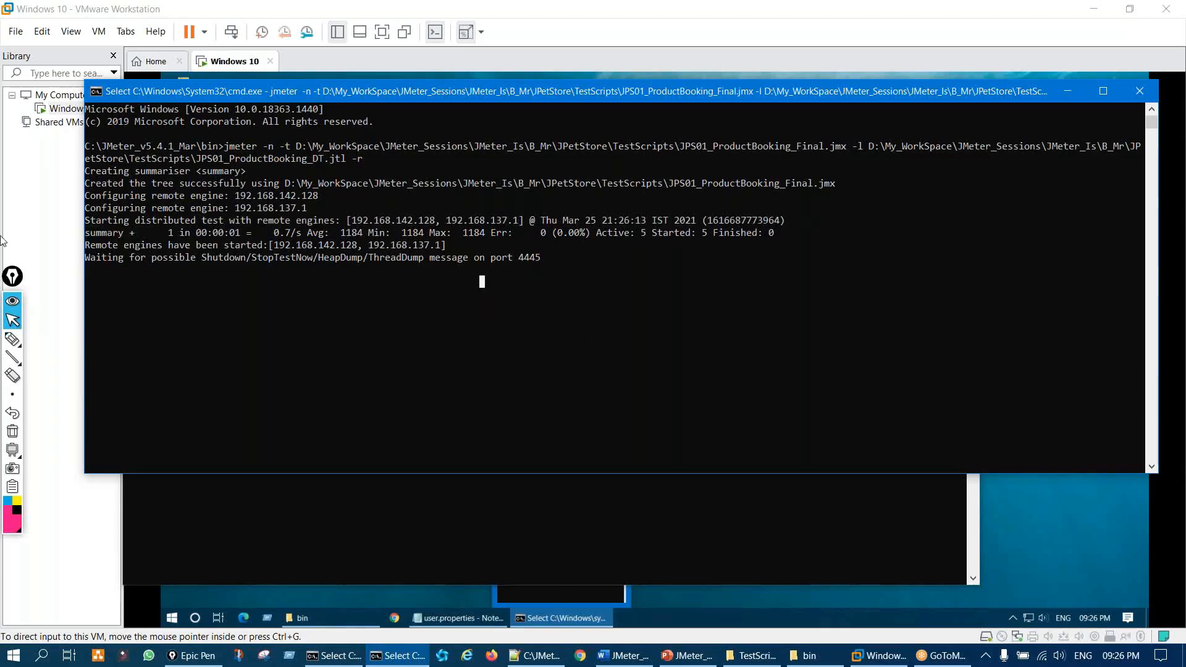
{"action": "left_click", "coordinate": [29, 339]}
{"action": "mouse_move", "coordinate": [744, 350]}
{"action": "left_mouse_down"}
{"action": "mouse_move", "coordinate": [752, 391]}
{"action": "mouse_move", "coordinate": [763, 383]}
{"action": "left_mouse_up"}
{"action": "left_click_drag", "start_coordinate": [768, 357], "coordinate": [777, 358]}
{"action": "key", "text": "ctrl+shift+7"}
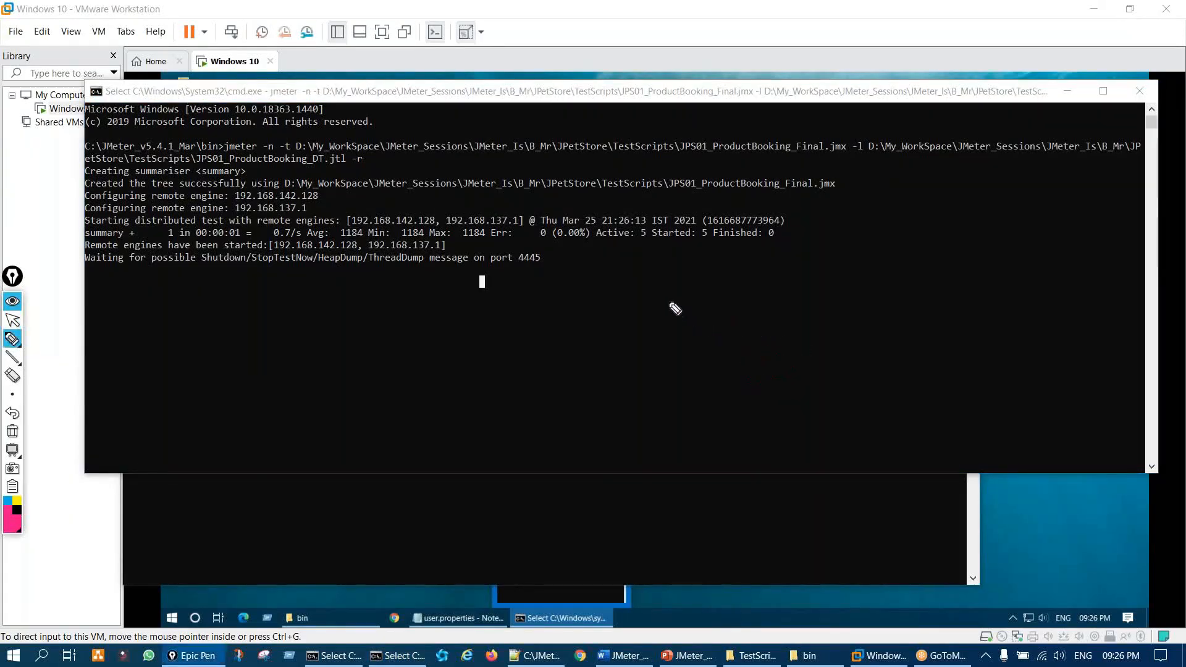
{"action": "key", "text": "ctrl+shift+2"}
{"action": "left_click", "coordinate": [649, 239]}
{"action": "left_click_drag", "start_coordinate": [550, 268], "coordinate": [537, 314]}
{"action": "left_click", "coordinate": [527, 333]}
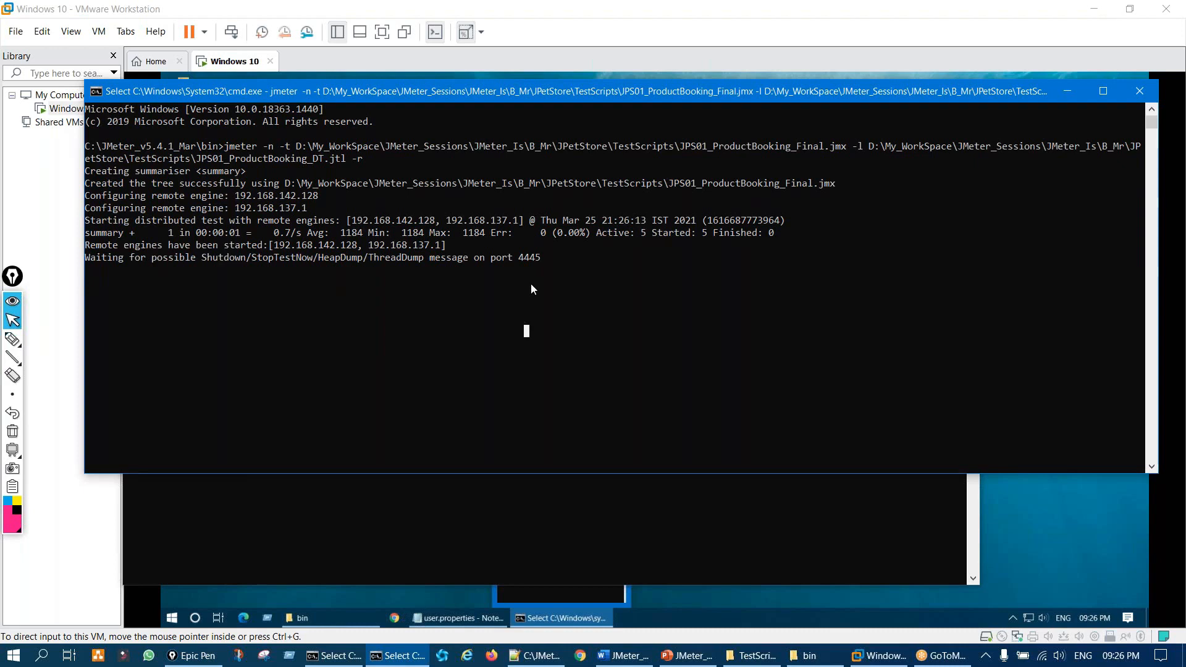
{"action": "key", "text": "Escape"}
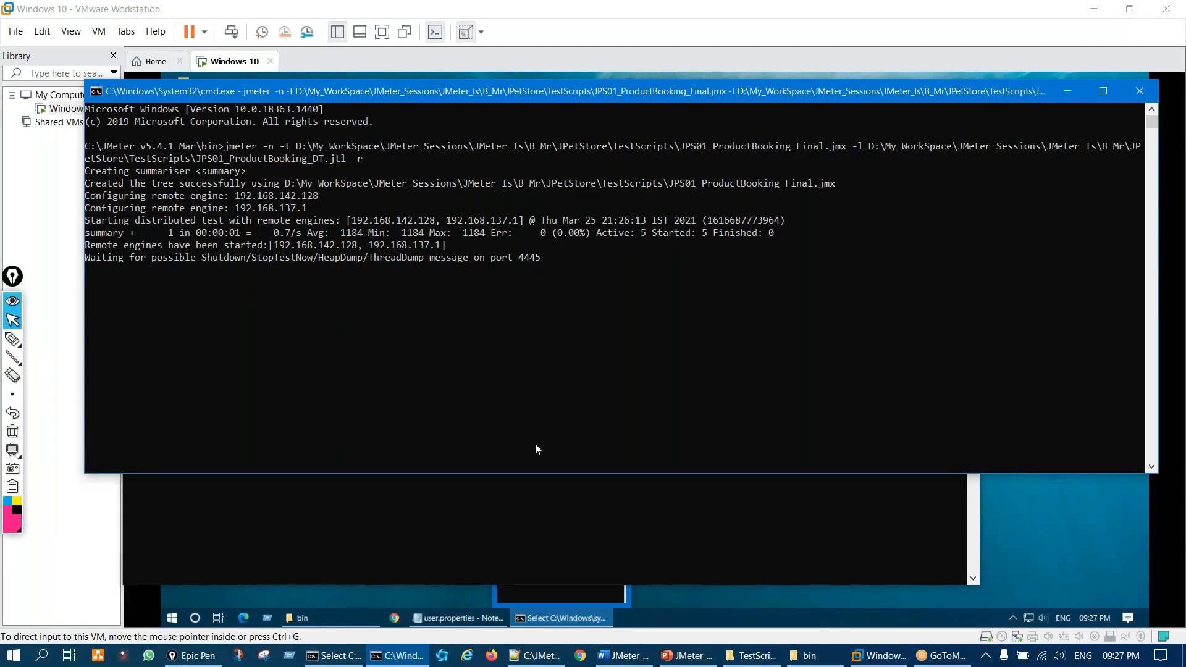
Step: Make the master command prompt window taller and inspect the active and started user counts in its summary output
{"action": "left_click_drag", "start_coordinate": [558, 474], "coordinate": [537, 558]}
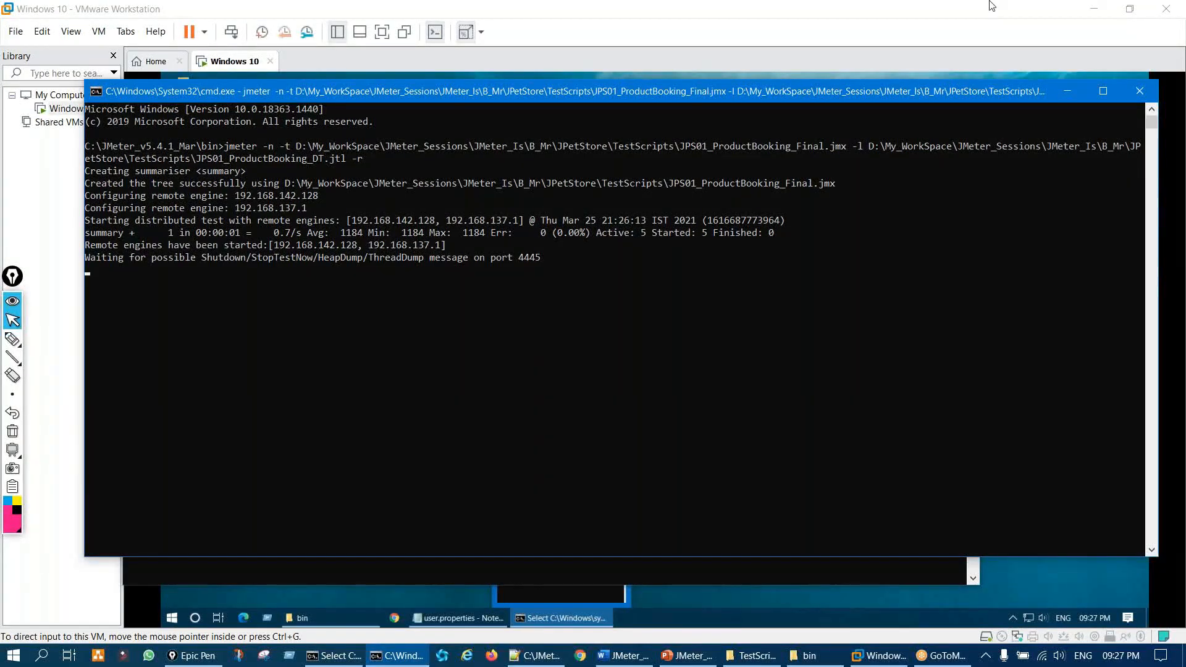
{"action": "left_click_drag", "start_coordinate": [610, 270], "coordinate": [718, 270]}
{"action": "left_click", "coordinate": [620, 332]}
Step: Switch to the TestScripts folder and examine the JPS01_ProductBooking_DT.jtl results file with temporary pen marks
{"action": "left_click", "coordinate": [751, 656]}
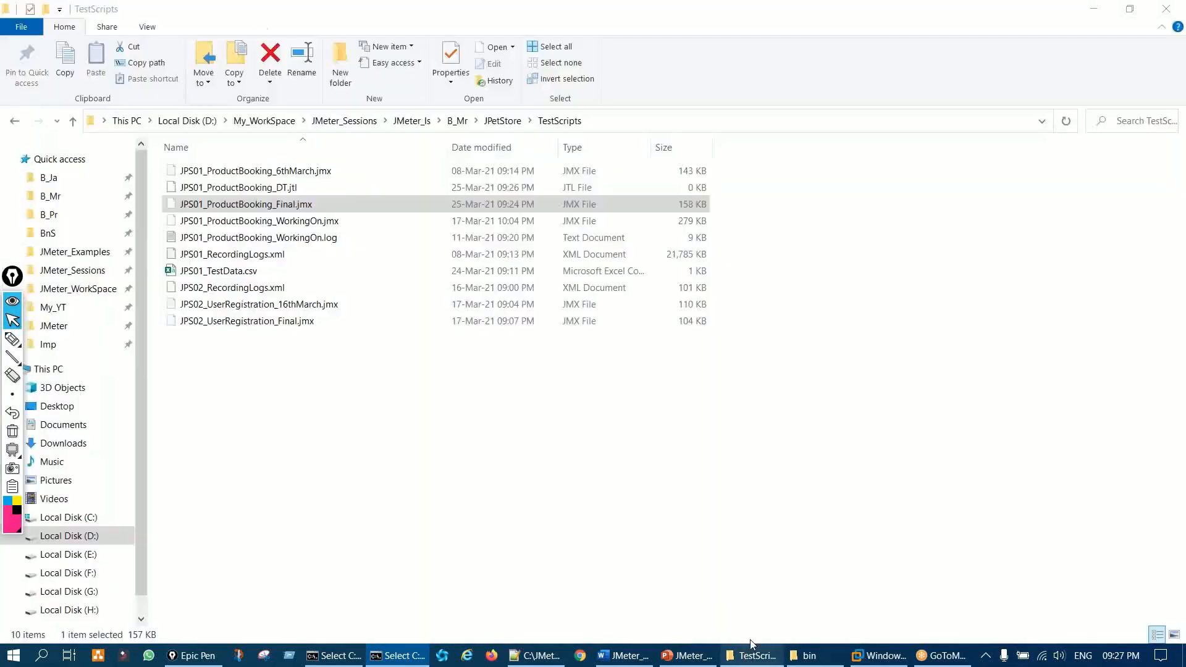
{"action": "left_click", "coordinate": [12, 338]}
{"action": "mouse_move", "coordinate": [267, 182]}
{"action": "left_mouse_down"}
{"action": "mouse_move", "coordinate": [297, 187]}
{"action": "mouse_move", "coordinate": [266, 186]}
{"action": "left_mouse_up"}
{"action": "left_click_drag", "start_coordinate": [561, 130], "coordinate": [548, 139]}
{"action": "key", "text": "ctrl+shift+7"}
{"action": "mouse_move", "coordinate": [295, 195]}
{"action": "left_mouse_down"}
{"action": "mouse_move", "coordinate": [277, 193]}
{"action": "mouse_move", "coordinate": [299, 185]}
{"action": "mouse_move", "coordinate": [302, 198]}
{"action": "left_mouse_up"}
{"action": "key", "text": "ctrl+shift+7"}
{"action": "key", "text": "ctrl+shift+2"}
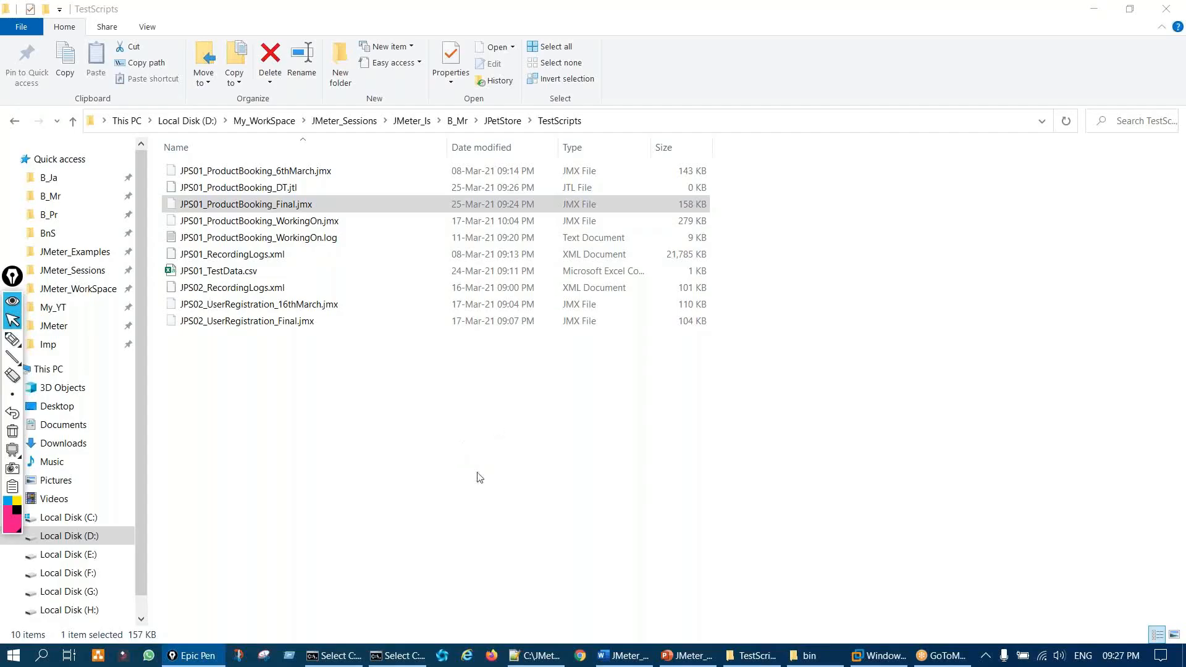
Step: Stop the running distributed test by running shutdown.cmd from the JMeter bin folder, and dismiss its console
{"action": "left_click", "coordinate": [413, 661]}
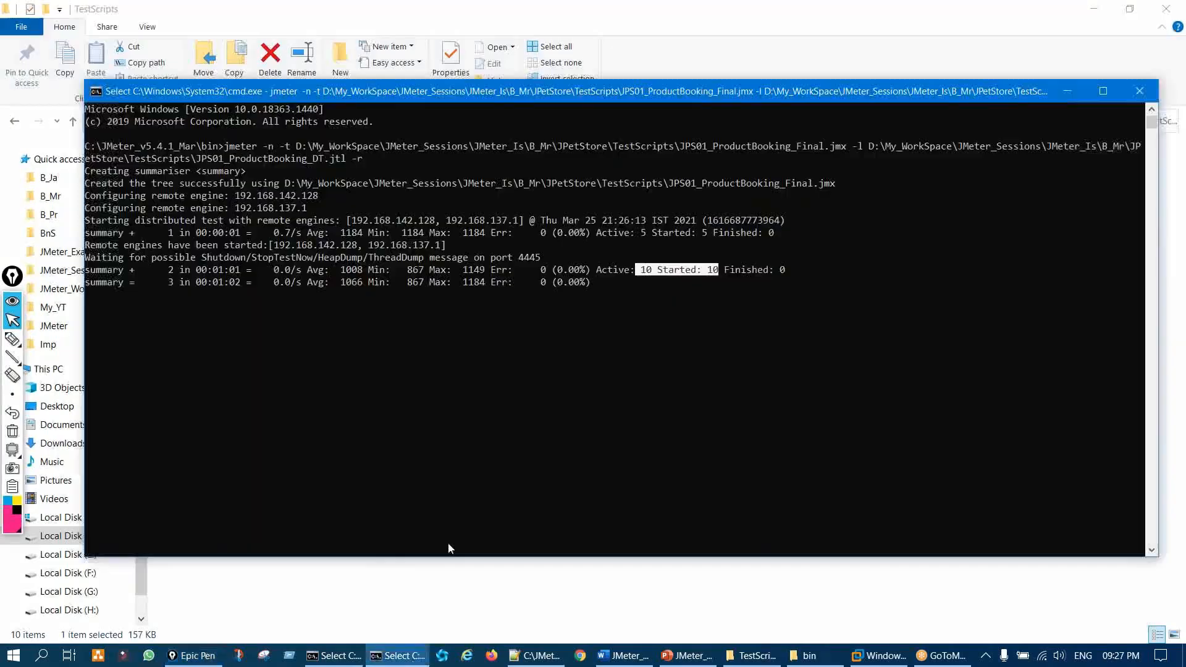
{"action": "left_click_drag", "start_coordinate": [496, 319], "coordinate": [496, 336]}
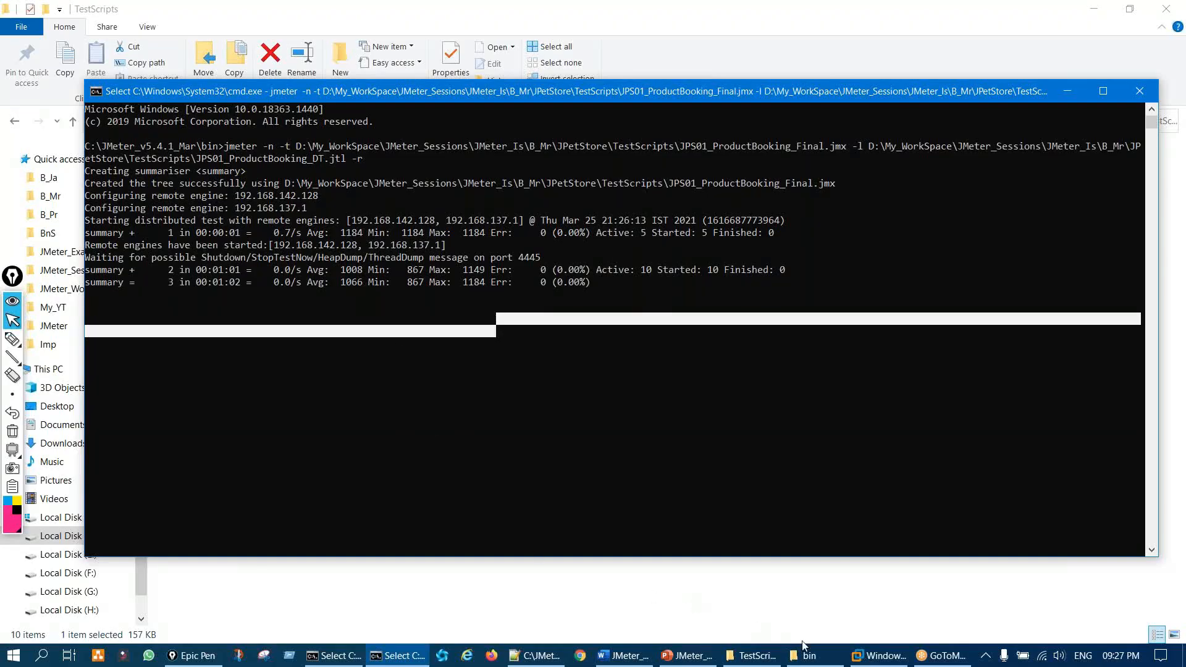
{"action": "left_click", "coordinate": [807, 655]}
{"action": "scroll", "coordinate": [411, 521], "scroll_direction": "down", "scroll_amount": 4}
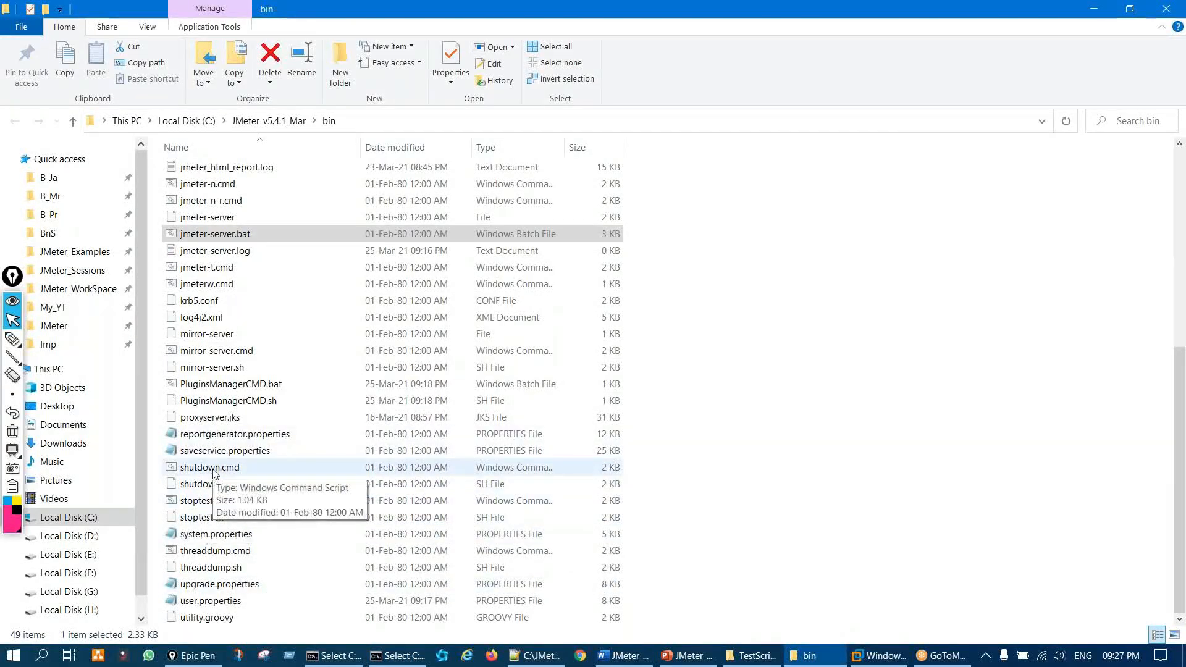
{"action": "double_click", "coordinate": [233, 469]}
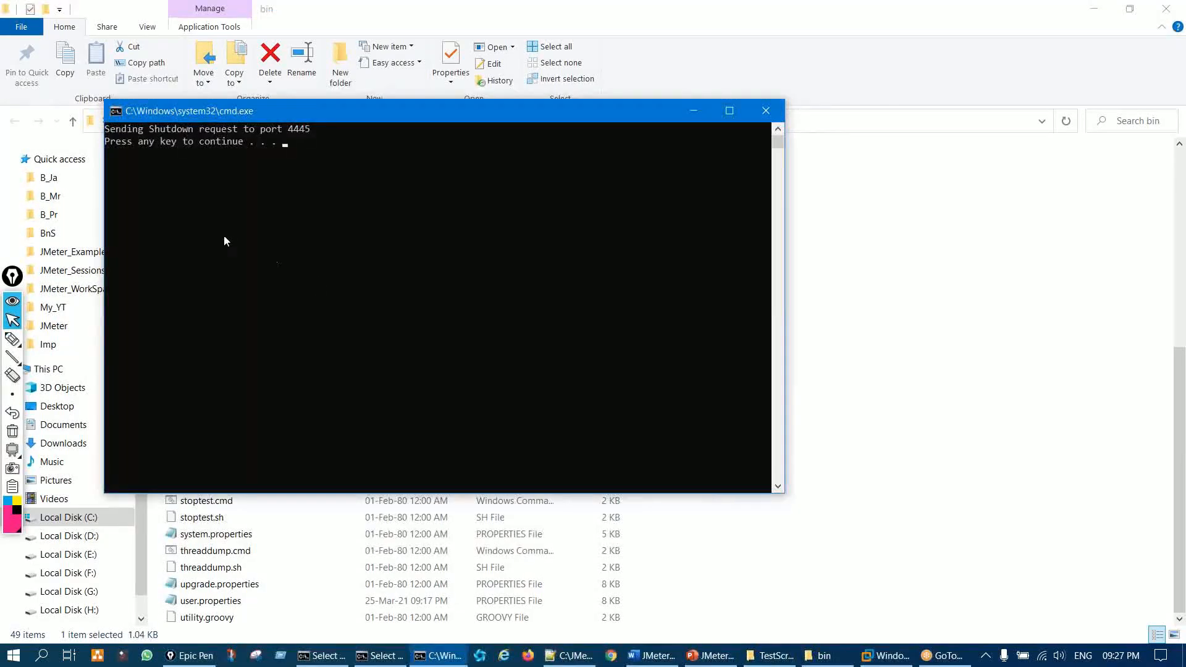
{"action": "key", "text": "Return"}
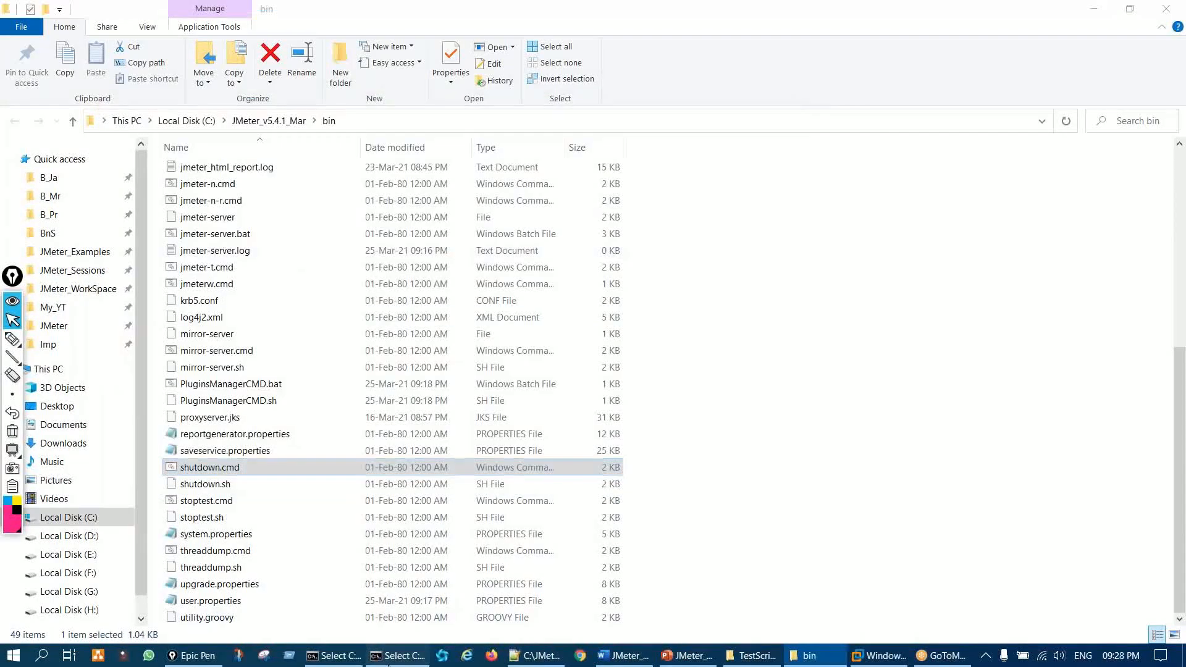
Step: Follow the shutdown command and the finished user counts in the master command prompt until the prompt returns
{"action": "left_click", "coordinate": [389, 663]}
{"action": "left_click", "coordinate": [282, 376]}
{"action": "key", "text": "Return"}
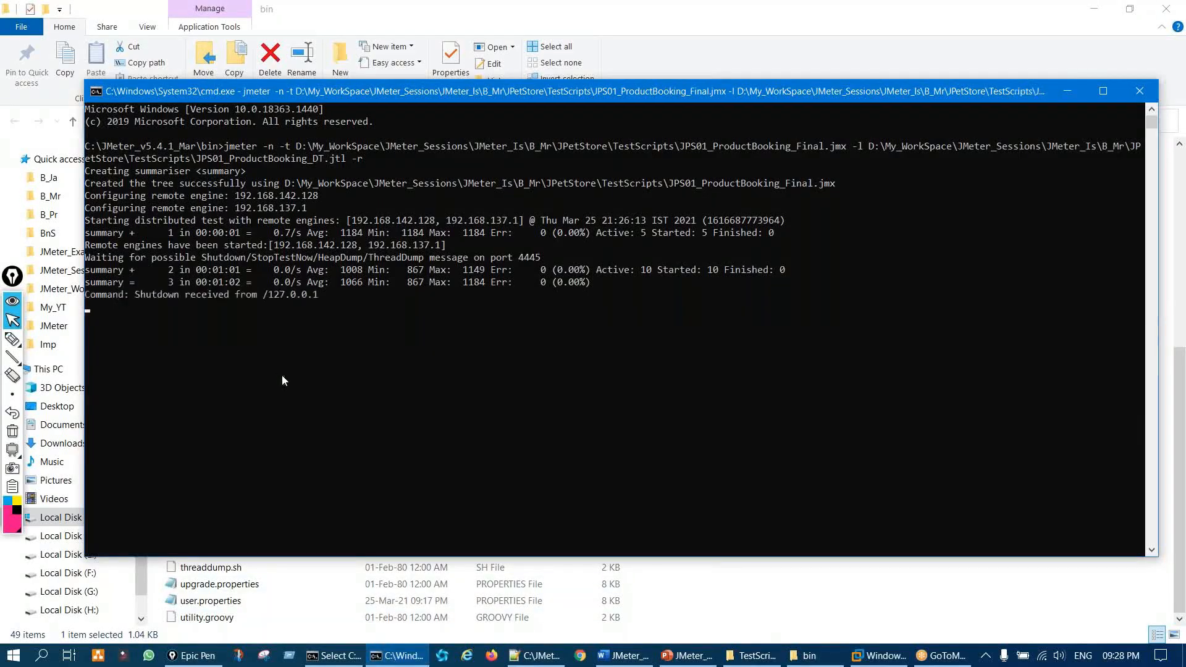
{"action": "left_click_drag", "start_coordinate": [143, 298], "coordinate": [248, 285]}
{"action": "left_click", "coordinate": [242, 337]}
{"action": "key", "text": "Return"}
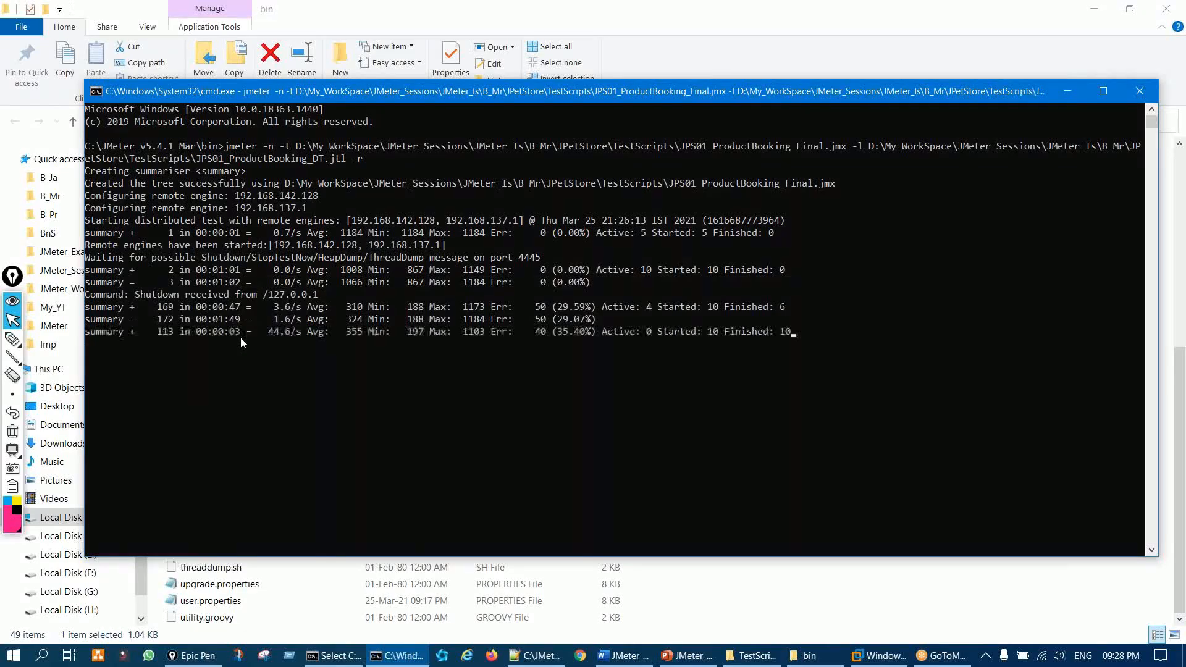
{"action": "left_click_drag", "start_coordinate": [690, 323], "coordinate": [748, 339]}
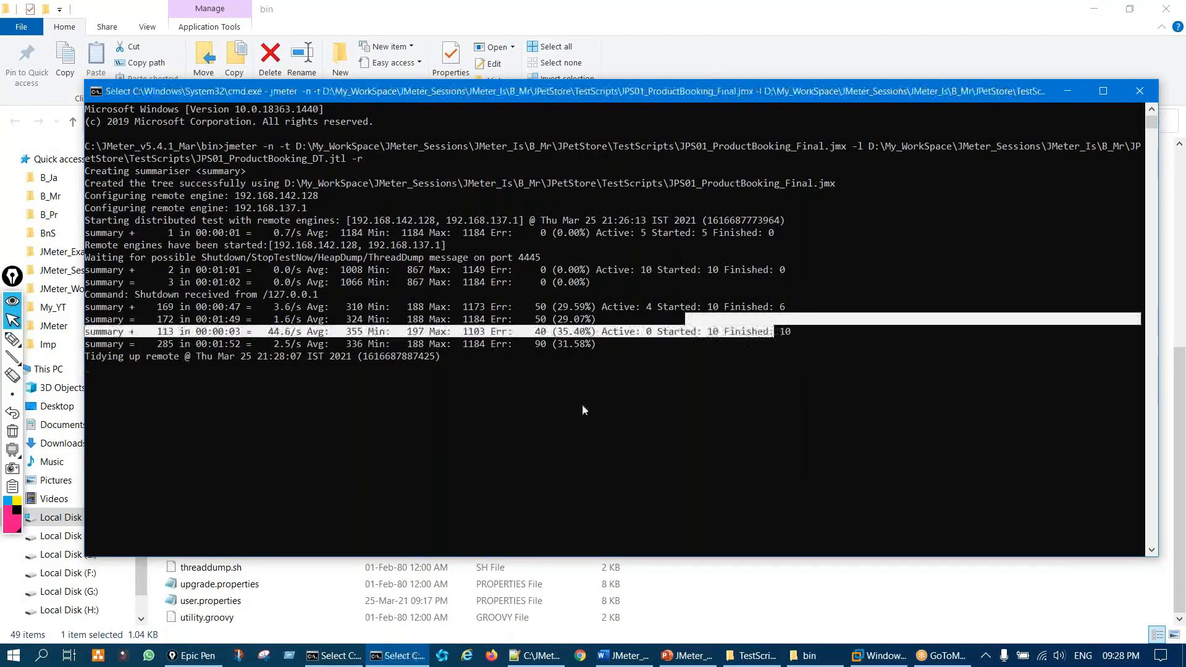
{"action": "left_click", "coordinate": [372, 417]}
{"action": "key", "text": "Return"}
{"action": "key", "text": "Return"}
{"action": "key", "text": "Return"}
{"action": "key", "text": "Return"}
{"action": "key", "text": "Return"}
{"action": "key", "text": "Return"}
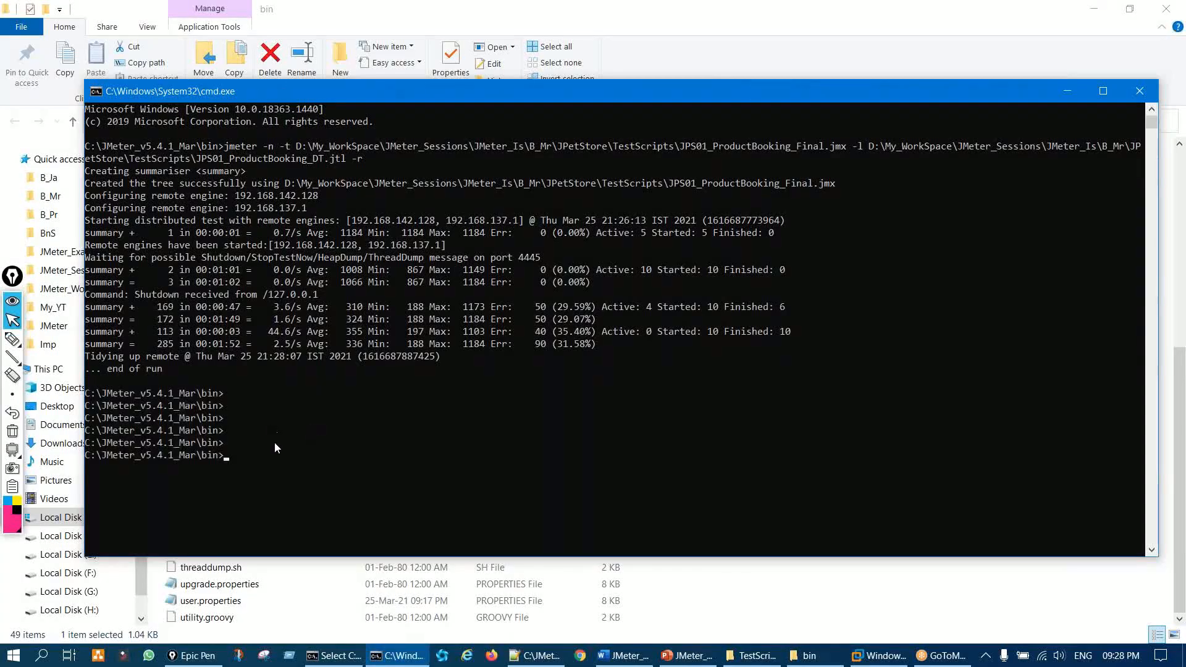
Step: Check the test finish entries in the local jmeter-server console and in the virtual machine's server console
{"action": "left_click", "coordinate": [330, 656]}
{"action": "left_click", "coordinate": [176, 345]}
{"action": "key", "text": "Return"}
{"action": "left_click_drag", "start_coordinate": [187, 283], "coordinate": [238, 307]}
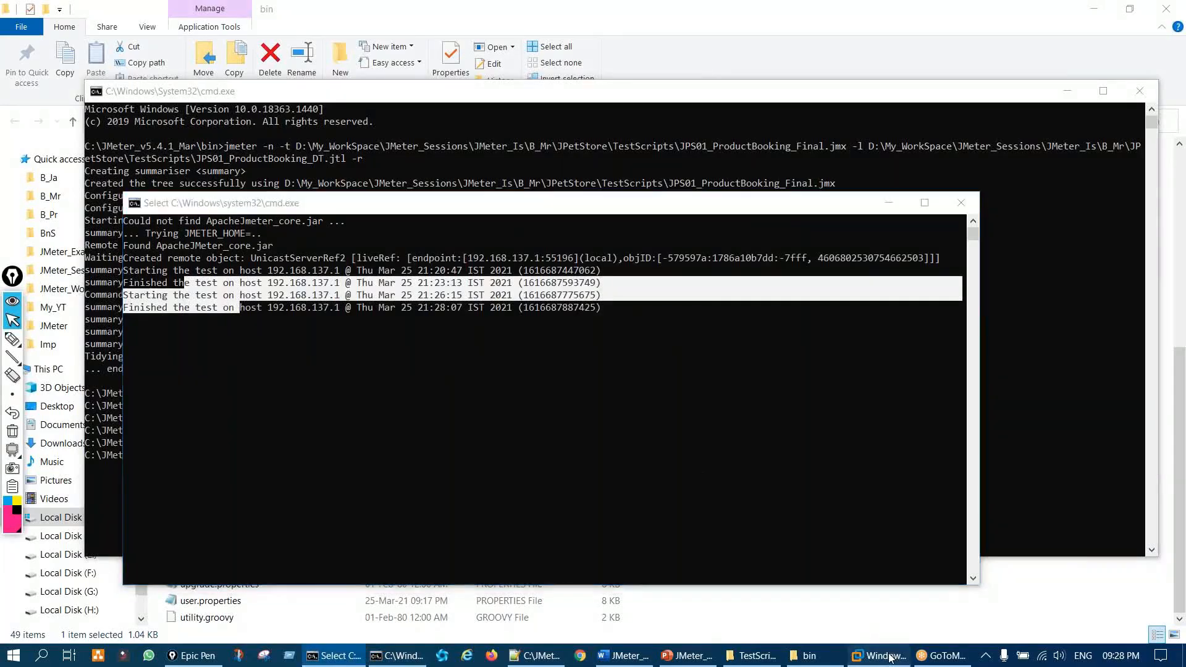
{"action": "left_click", "coordinate": [880, 655]}
{"action": "left_click_drag", "start_coordinate": [328, 296], "coordinate": [359, 307]}
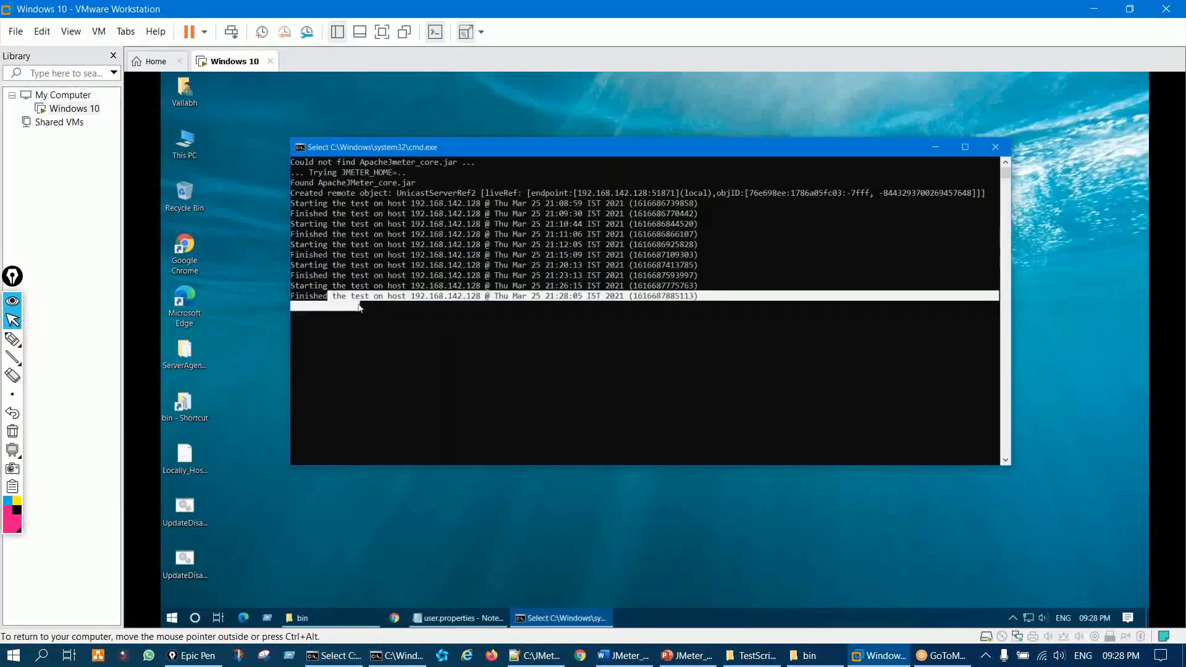
Step: Review the -r option and the distributed run's output in the master command prompt
{"action": "left_click", "coordinate": [396, 660]}
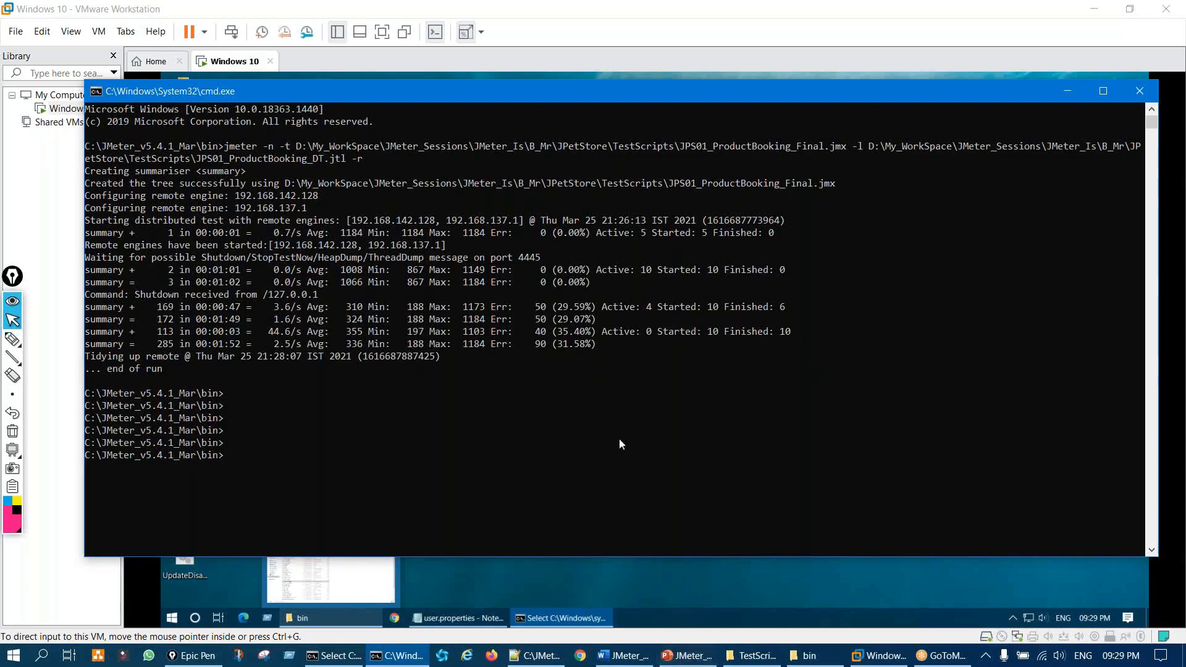
{"action": "left_click_drag", "start_coordinate": [347, 159], "coordinate": [372, 157]}
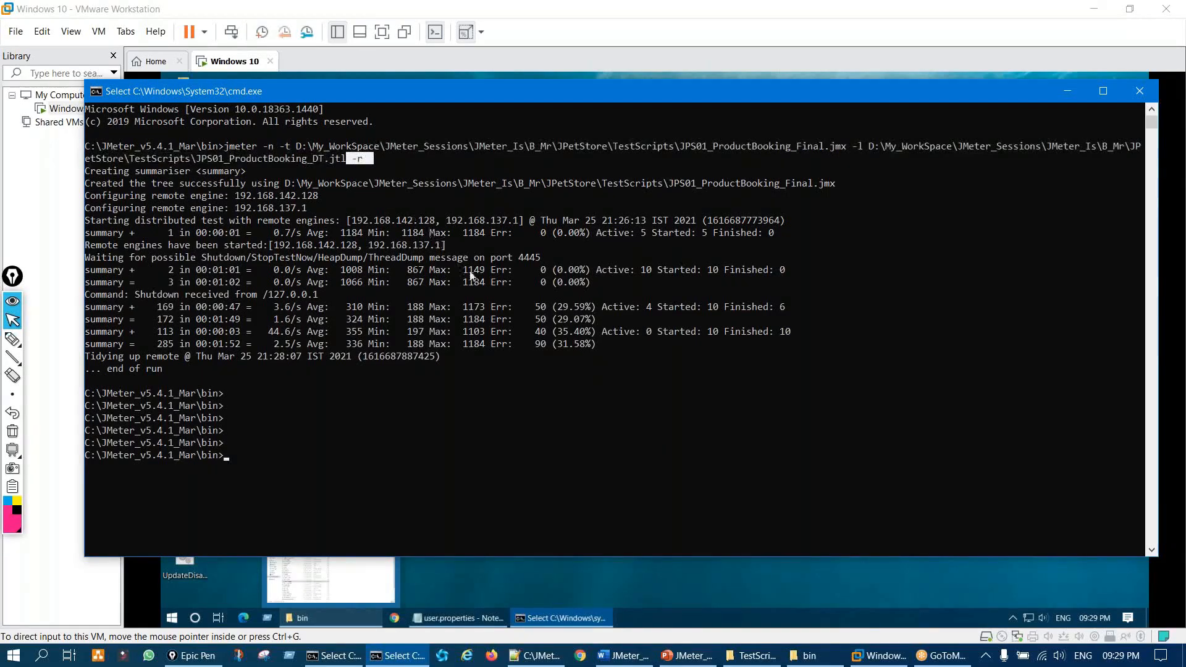
{"action": "left_click_drag", "start_coordinate": [263, 195], "coordinate": [334, 319]}
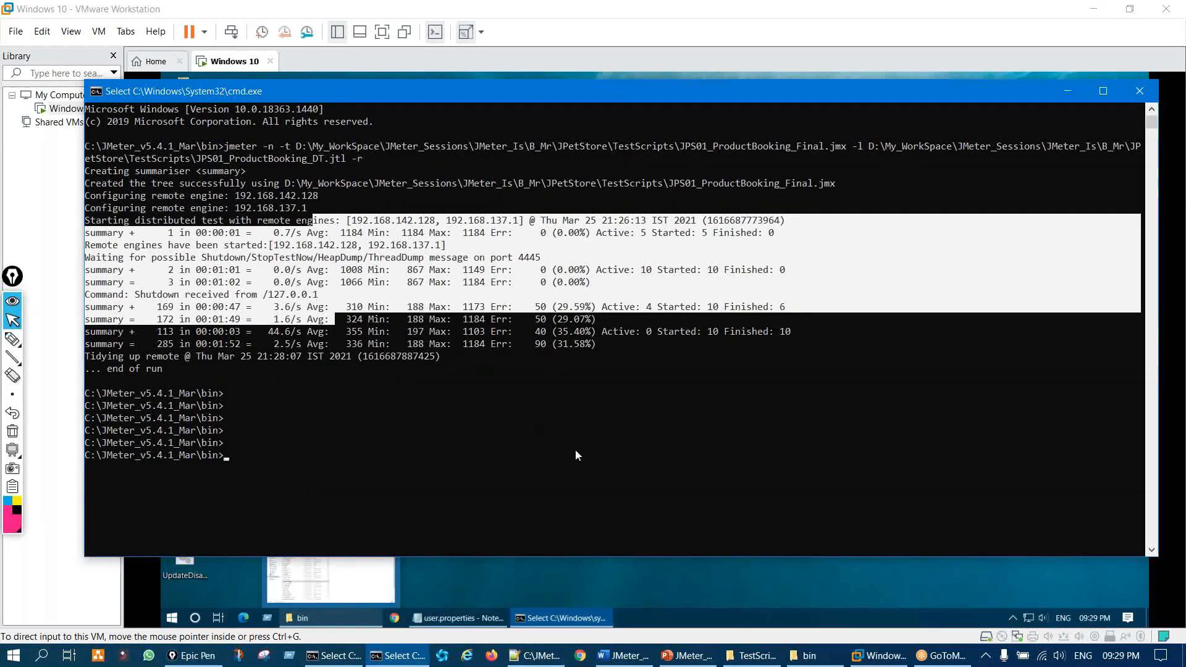
Step: Switch to PowerPoint, return to the distributed testing architecture slide, and illustrate the master-to-slave user load with temporary pen marks
{"action": "left_click", "coordinate": [685, 665]}
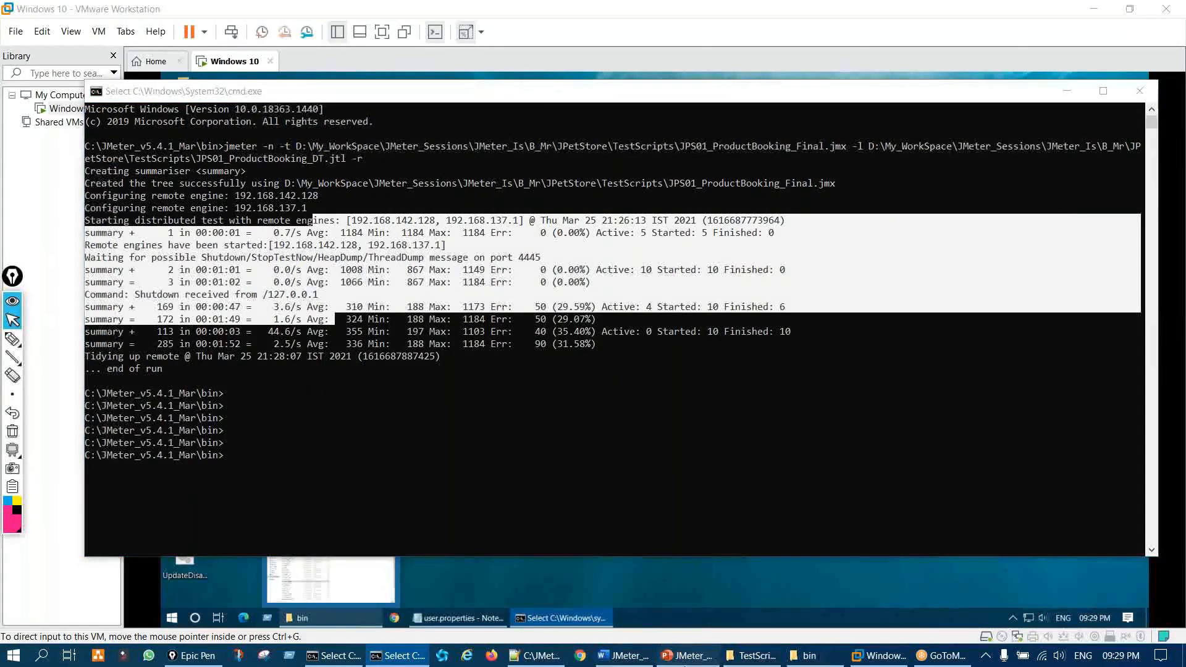
{"action": "key", "text": "Page_Up"}
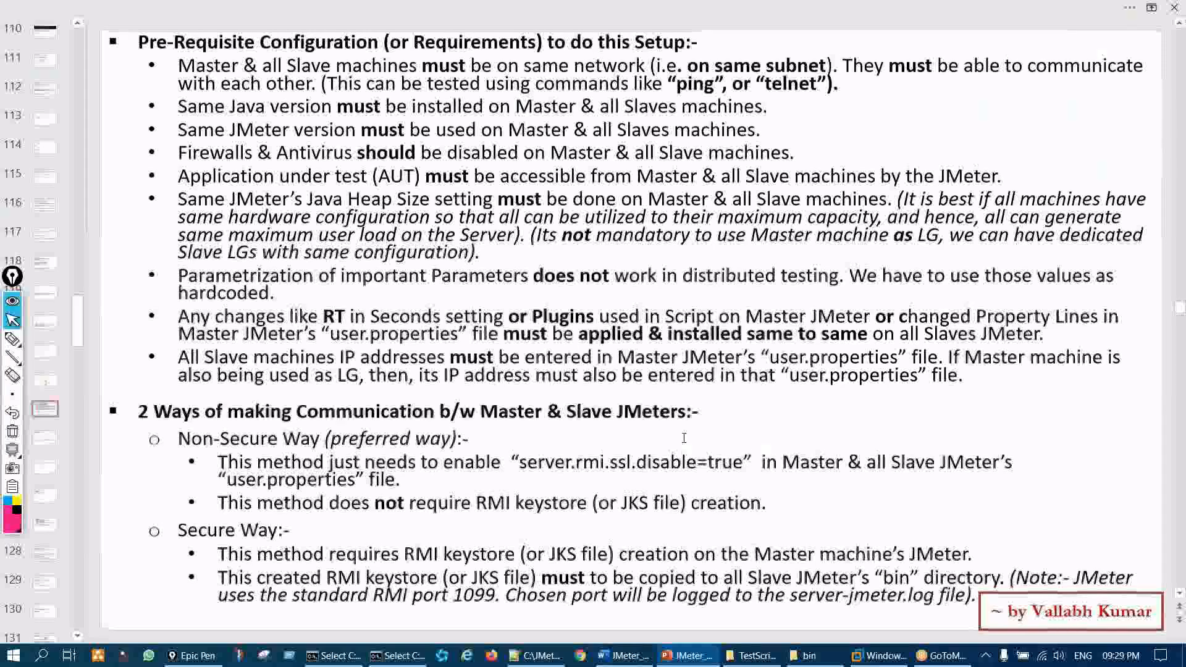
{"action": "key", "text": "Page_Up"}
{"action": "left_click_drag", "start_coordinate": [712, 329], "coordinate": [717, 346]}
{"action": "mouse_move", "coordinate": [735, 321]}
{"action": "left_mouse_down"}
{"action": "mouse_move", "coordinate": [804, 288]}
{"action": "mouse_move", "coordinate": [819, 300]}
{"action": "left_mouse_up"}
{"action": "mouse_move", "coordinate": [710, 405]}
{"action": "left_mouse_down"}
{"action": "mouse_move", "coordinate": [702, 494]}
{"action": "mouse_move", "coordinate": [716, 487]}
{"action": "left_mouse_up"}
{"action": "mouse_move", "coordinate": [809, 501]}
{"action": "left_mouse_down"}
{"action": "mouse_move", "coordinate": [726, 590]}
{"action": "mouse_move", "coordinate": [814, 559]}
{"action": "mouse_move", "coordinate": [827, 587]}
{"action": "mouse_move", "coordinate": [892, 519]}
{"action": "left_mouse_up"}
{"action": "left_click_drag", "start_coordinate": [699, 338], "coordinate": [727, 341]}
{"action": "left_click_drag", "start_coordinate": [693, 387], "coordinate": [714, 488]}
{"action": "mouse_move", "coordinate": [807, 486]}
{"action": "left_mouse_down"}
{"action": "mouse_move", "coordinate": [708, 584]}
{"action": "mouse_move", "coordinate": [748, 577]}
{"action": "left_mouse_up"}
{"action": "mouse_move", "coordinate": [943, 485]}
{"action": "left_mouse_down"}
{"action": "mouse_move", "coordinate": [924, 524]}
{"action": "mouse_move", "coordinate": [956, 502]}
{"action": "mouse_move", "coordinate": [947, 538]}
{"action": "mouse_move", "coordinate": [981, 530]}
{"action": "left_mouse_up"}
{"action": "mouse_move", "coordinate": [1001, 489]}
{"action": "left_mouse_down"}
{"action": "mouse_move", "coordinate": [1006, 511]}
{"action": "mouse_move", "coordinate": [1018, 510]}
{"action": "left_mouse_up"}
{"action": "mouse_move", "coordinate": [460, 460]}
{"action": "left_mouse_down"}
{"action": "mouse_move", "coordinate": [435, 482]}
{"action": "mouse_move", "coordinate": [476, 444]}
{"action": "left_mouse_up"}
{"action": "left_click_drag", "start_coordinate": [617, 462], "coordinate": [612, 457]}
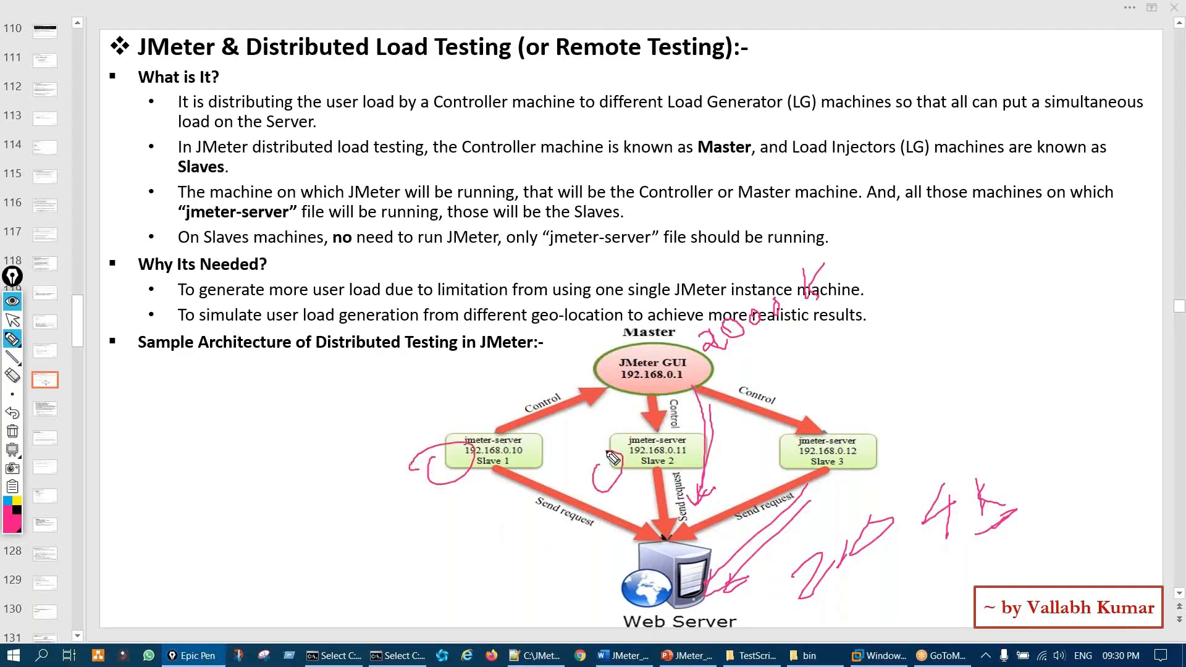
{"action": "key", "text": "ctrl+shift+7"}
{"action": "key", "text": "ctrl+shift+4"}
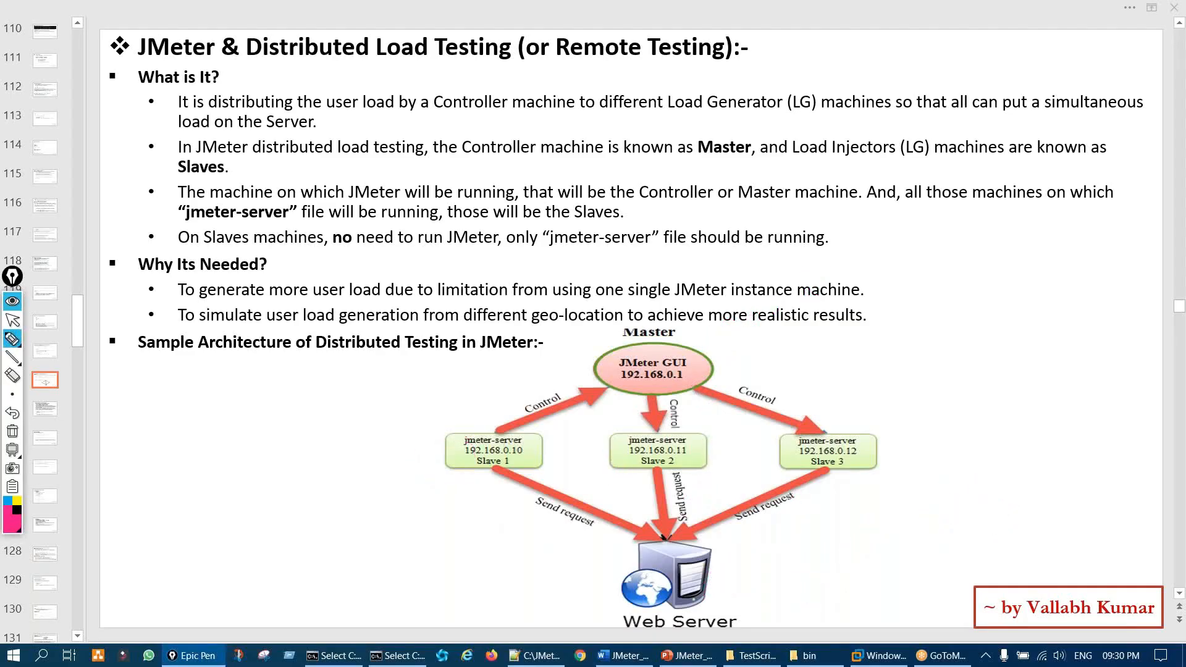
Step: Advance to the non-GUI execution slide and point out the -R command variant with a temporary pen mark
{"action": "key", "text": "ctrl+shift+1"}
{"action": "key", "text": "Down"}
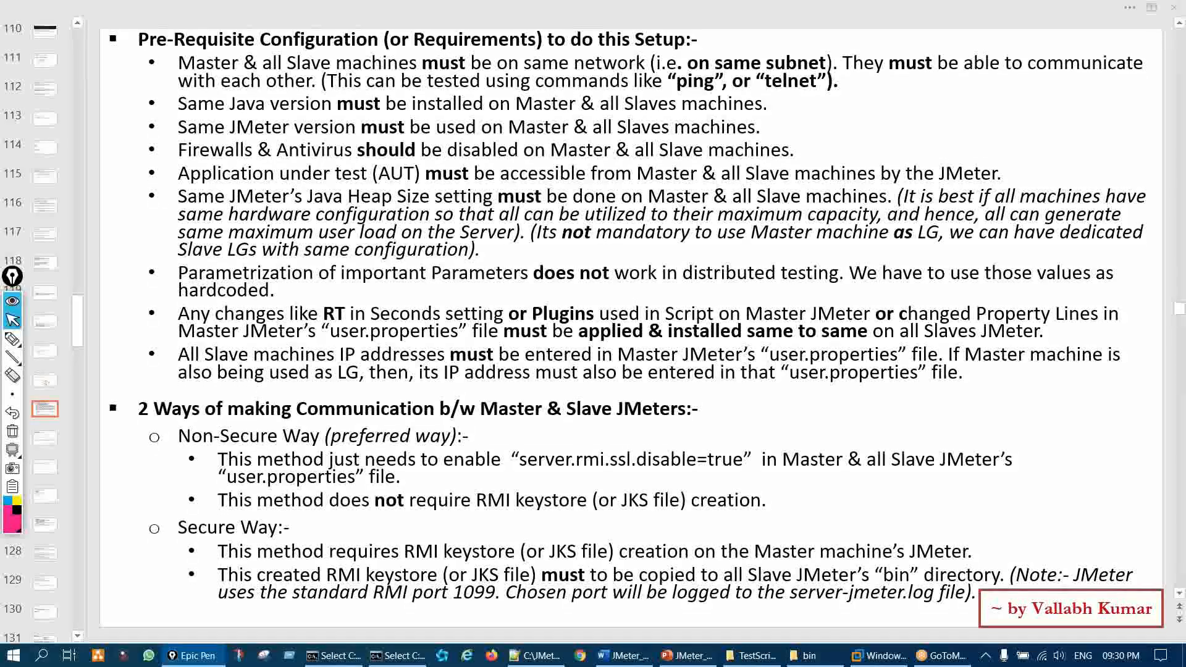
{"action": "key", "text": "Down"}
{"action": "key", "text": "ctrl+shift+2"}
{"action": "mouse_move", "coordinate": [982, 92]}
{"action": "left_mouse_down"}
{"action": "mouse_move", "coordinate": [1057, 138]}
{"action": "mouse_move", "coordinate": [1028, 97]}
{"action": "mouse_move", "coordinate": [1000, 104]}
{"action": "left_mouse_up"}
{"action": "key", "text": "ctrl+shift+7"}
{"action": "key", "text": "ctrl+shift+2"}
Step: In Notepad++, add 192.168.137.2 and 192.168.137.3 to the comma-separated remote_hosts line of user.properties
{"action": "left_click", "coordinate": [541, 656]}
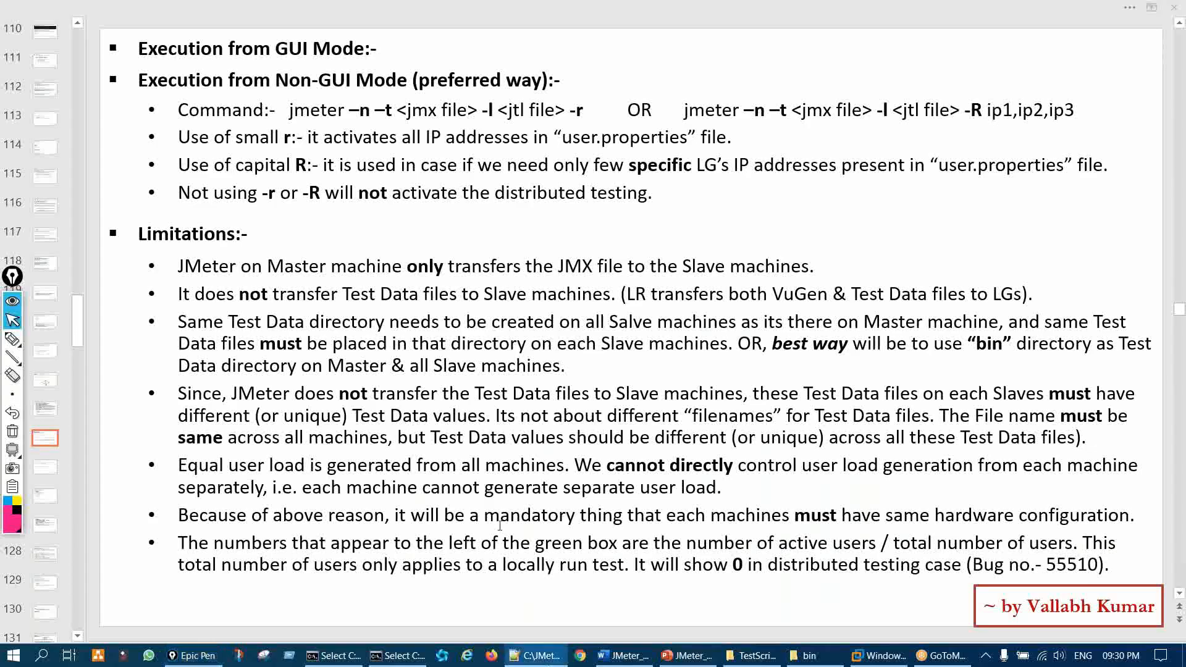
{"action": "key", "text": "ctrl+shift+2"}
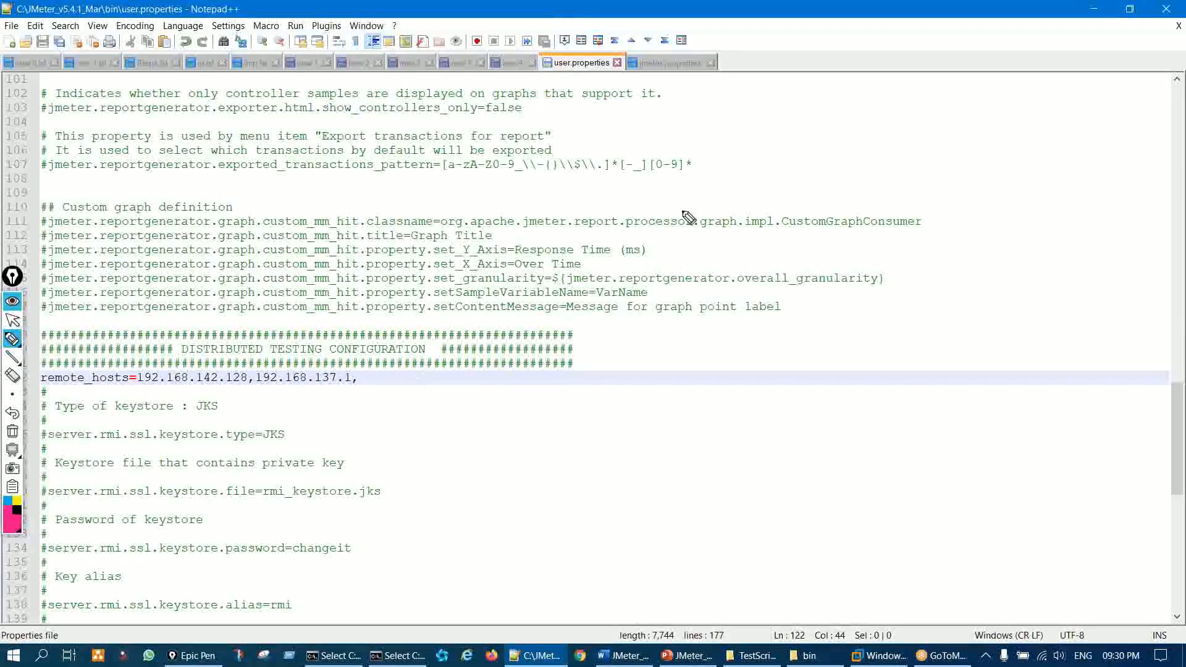
{"action": "mouse_move", "coordinate": [661, 181]}
{"action": "left_mouse_down"}
{"action": "mouse_move", "coordinate": [689, 188]}
{"action": "mouse_move", "coordinate": [633, 232]}
{"action": "left_mouse_up"}
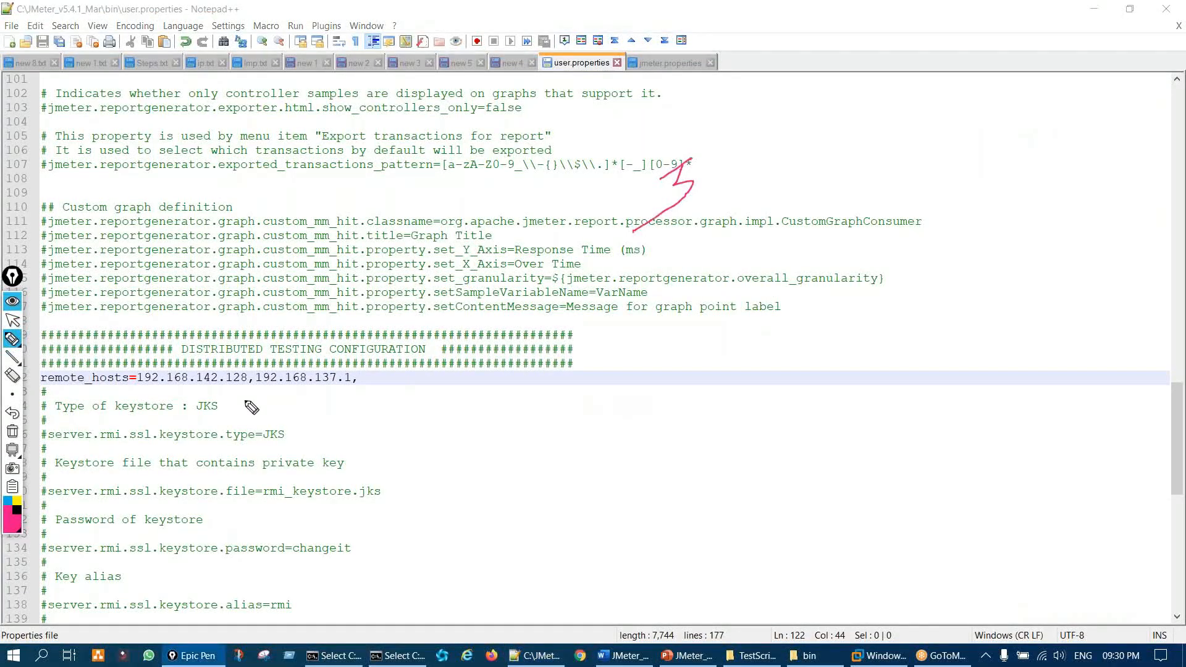
{"action": "key", "text": "ctrl+shift+7"}
{"action": "key", "text": "ctrl+shift+1"}
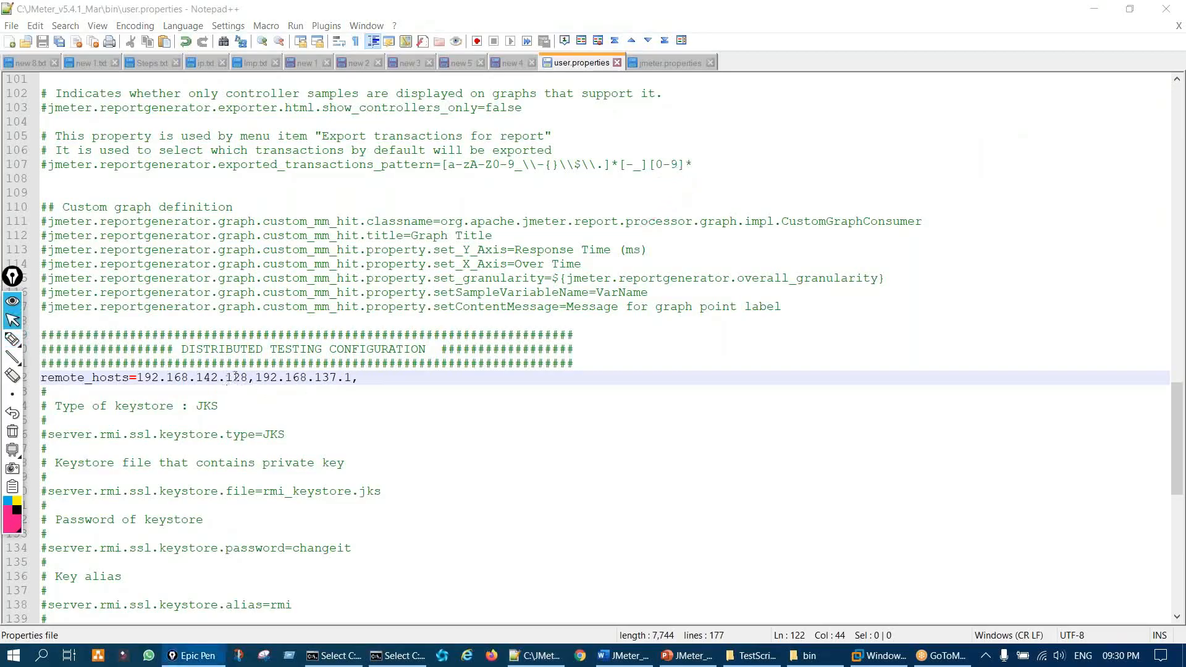
{"action": "left_click_drag", "start_coordinate": [257, 378], "coordinate": [364, 375]}
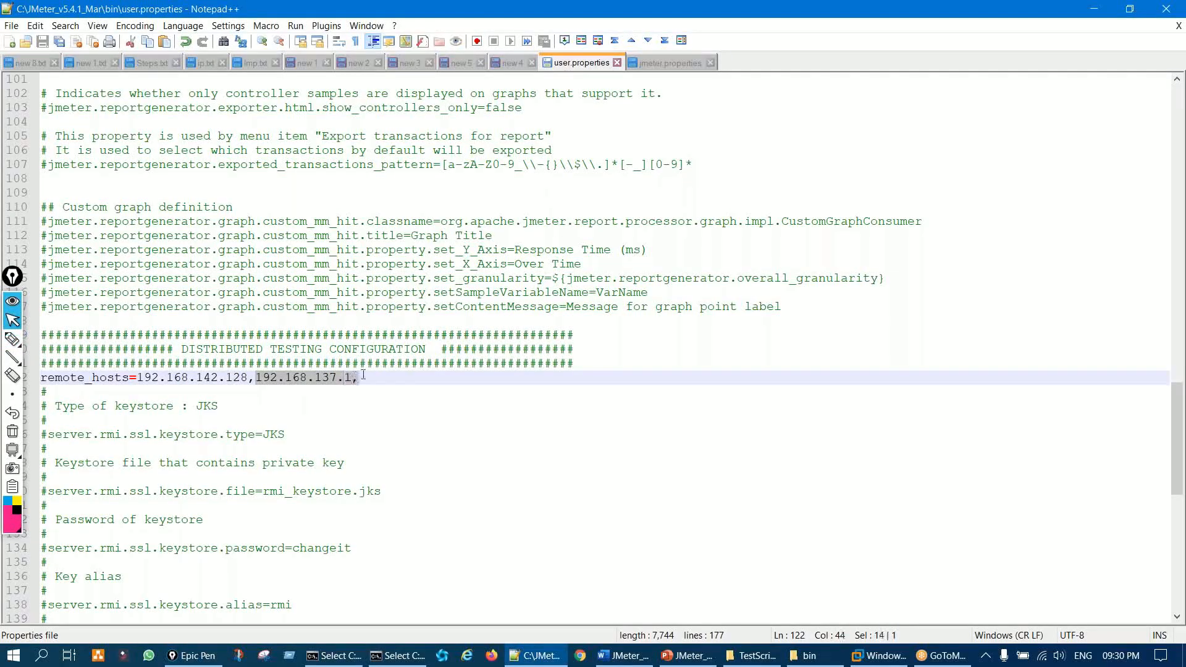
{"action": "key", "text": "ctrl+c"}
{"action": "key", "text": "End"}
{"action": "key", "text": "ctrl+v"}
{"action": "type", "text": "2,"}
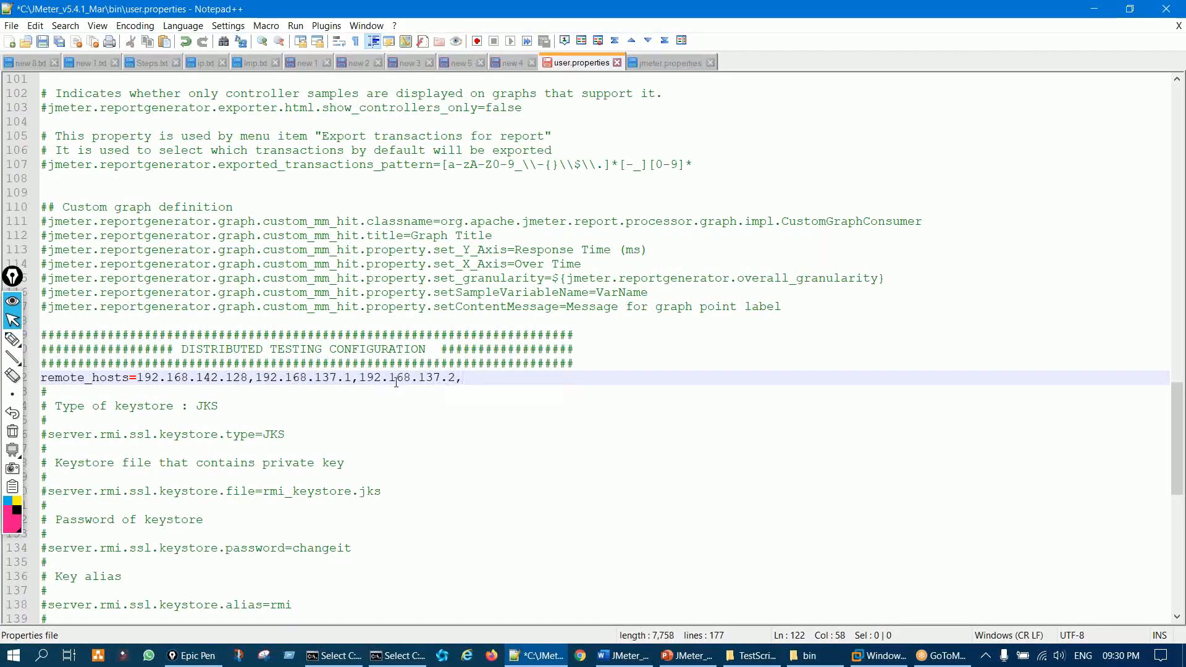
{"action": "key", "text": "ctrl+v"}
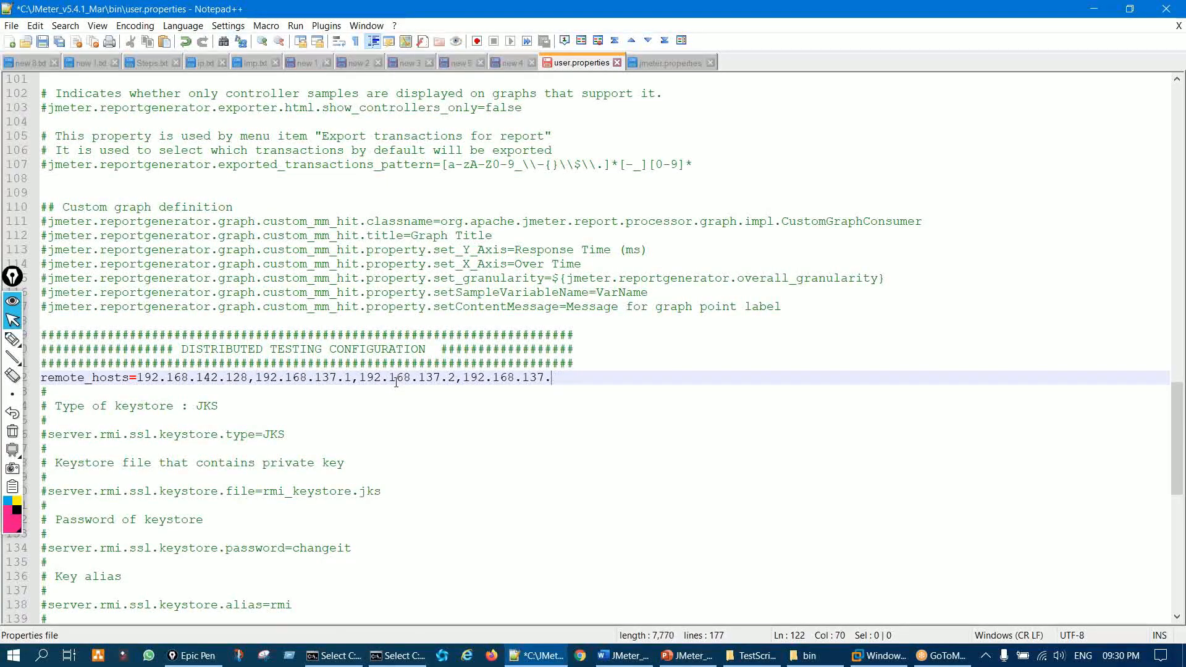
{"action": "type", "text": "3,"}
Step: Illustrate how the -r option applies to the remote_hosts addresses with temporary pen marks, and clear them
{"action": "key", "text": "ctrl+shift+3"}
{"action": "left_click_drag", "start_coordinate": [463, 513], "coordinate": [571, 465]}
{"action": "key", "text": "ctrl+shift+7"}
{"action": "mouse_move", "coordinate": [483, 534]}
{"action": "left_mouse_down"}
{"action": "mouse_move", "coordinate": [538, 508]}
{"action": "mouse_move", "coordinate": [551, 463]}
{"action": "mouse_move", "coordinate": [653, 462]}
{"action": "left_mouse_up"}
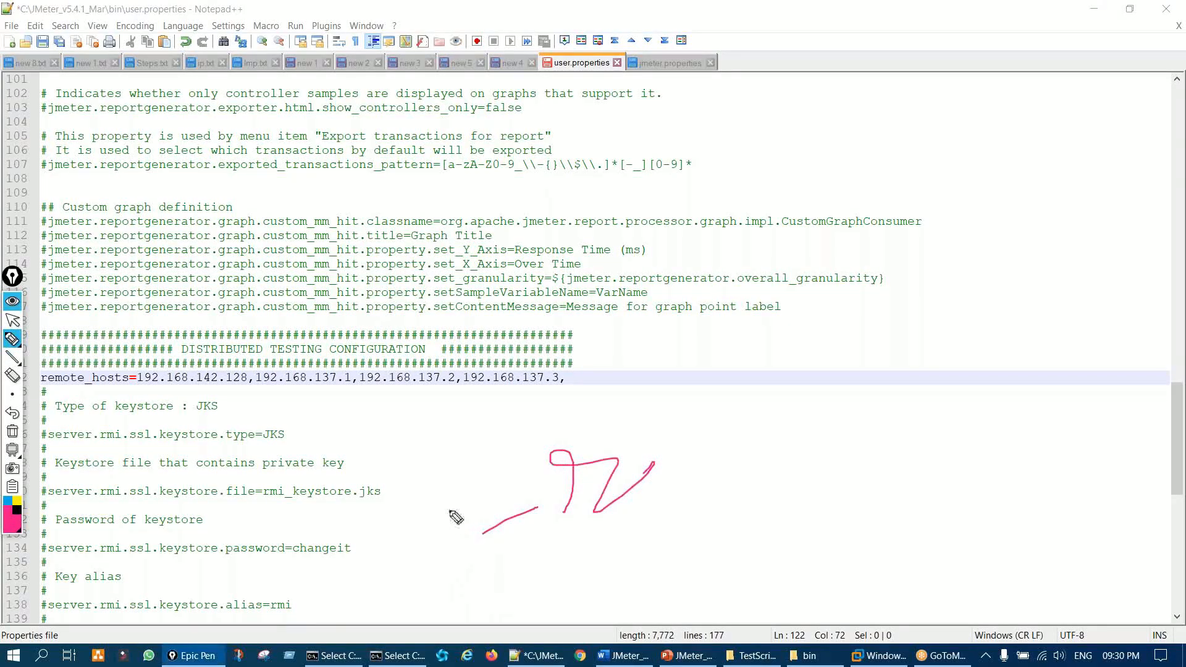
{"action": "mouse_move", "coordinate": [147, 389]}
{"action": "left_mouse_down"}
{"action": "mouse_move", "coordinate": [259, 403]}
{"action": "mouse_move", "coordinate": [386, 381]}
{"action": "mouse_move", "coordinate": [533, 405]}
{"action": "mouse_move", "coordinate": [577, 357]}
{"action": "mouse_move", "coordinate": [238, 376]}
{"action": "mouse_move", "coordinate": [172, 362]}
{"action": "left_mouse_up"}
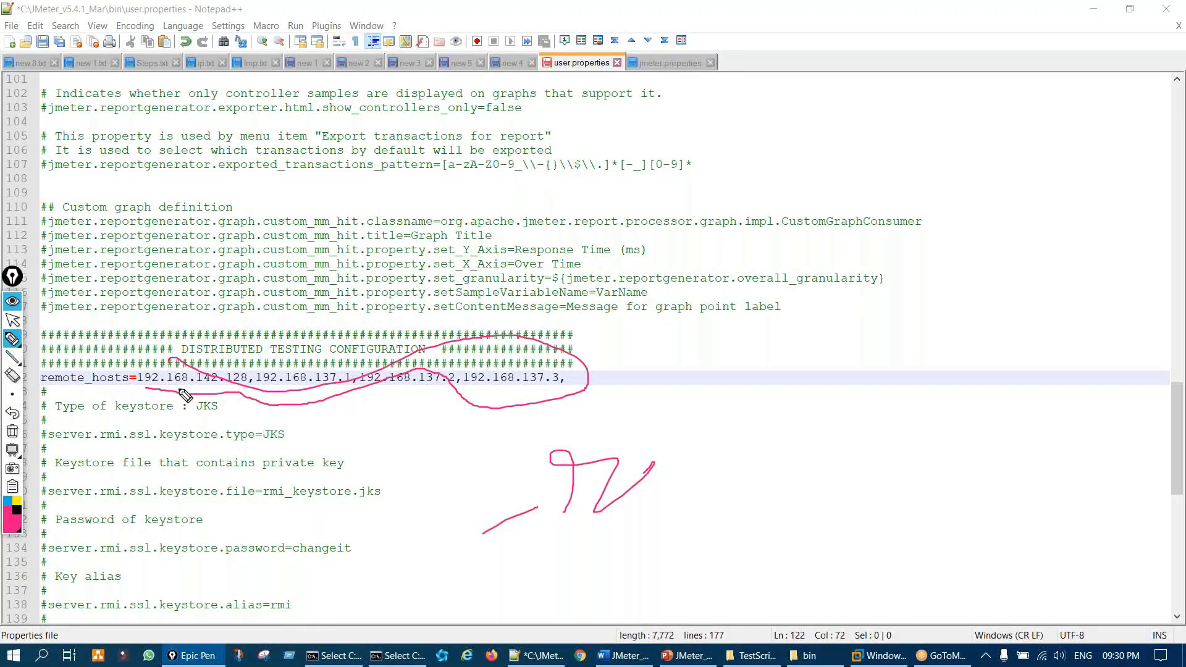
{"action": "key", "text": "ctrl+shift+7"}
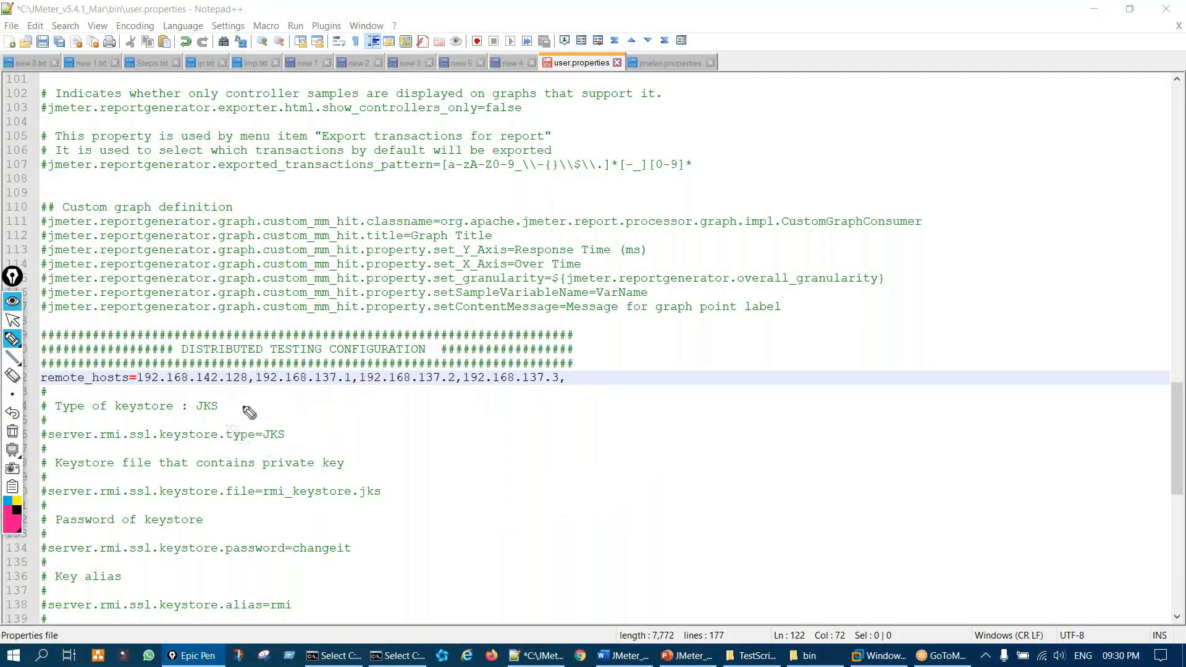
{"action": "mouse_move", "coordinate": [168, 391]}
{"action": "left_mouse_down"}
{"action": "mouse_move", "coordinate": [318, 375]}
{"action": "mouse_move", "coordinate": [378, 396]}
{"action": "mouse_move", "coordinate": [517, 382]}
{"action": "left_mouse_up"}
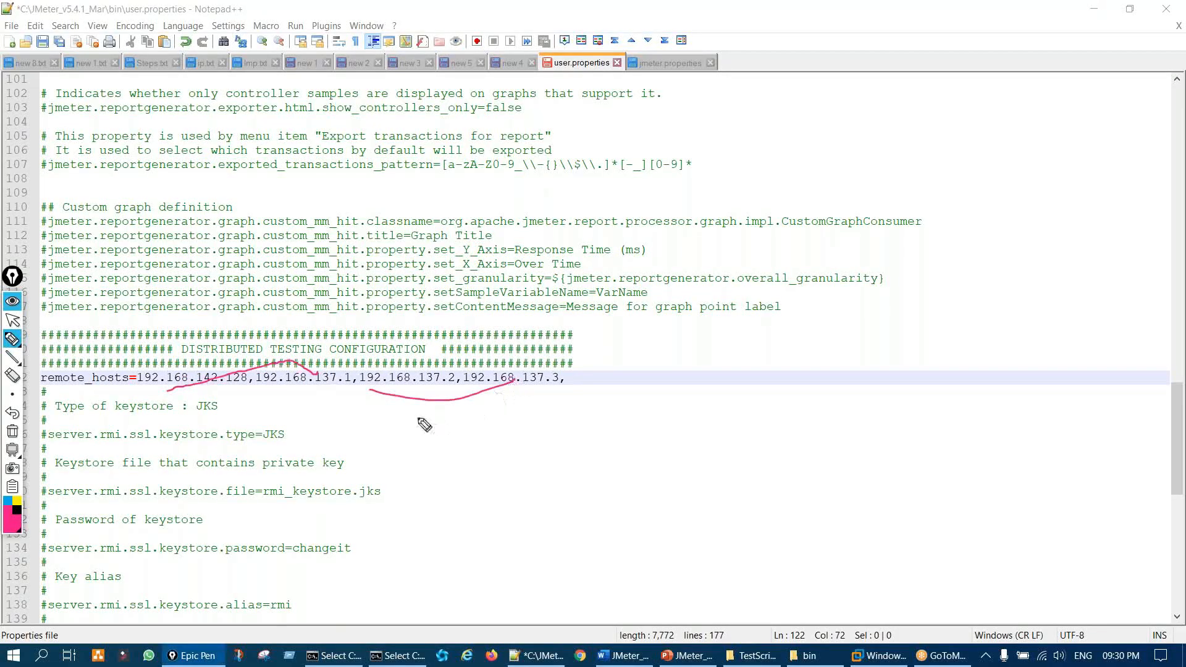
{"action": "mouse_move", "coordinate": [364, 376]}
{"action": "left_mouse_down"}
{"action": "mouse_move", "coordinate": [453, 365]}
{"action": "mouse_move", "coordinate": [499, 390]}
{"action": "mouse_move", "coordinate": [467, 384]}
{"action": "mouse_move", "coordinate": [486, 368]}
{"action": "left_mouse_up"}
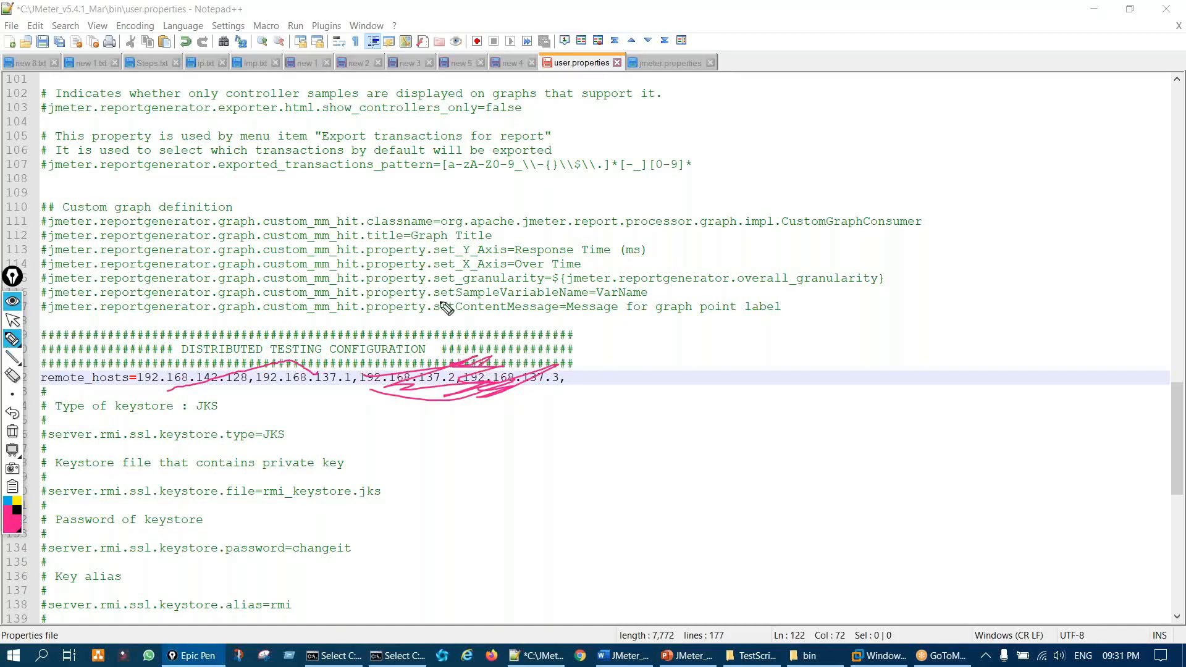
{"action": "left_click_drag", "start_coordinate": [575, 507], "coordinate": [714, 414]}
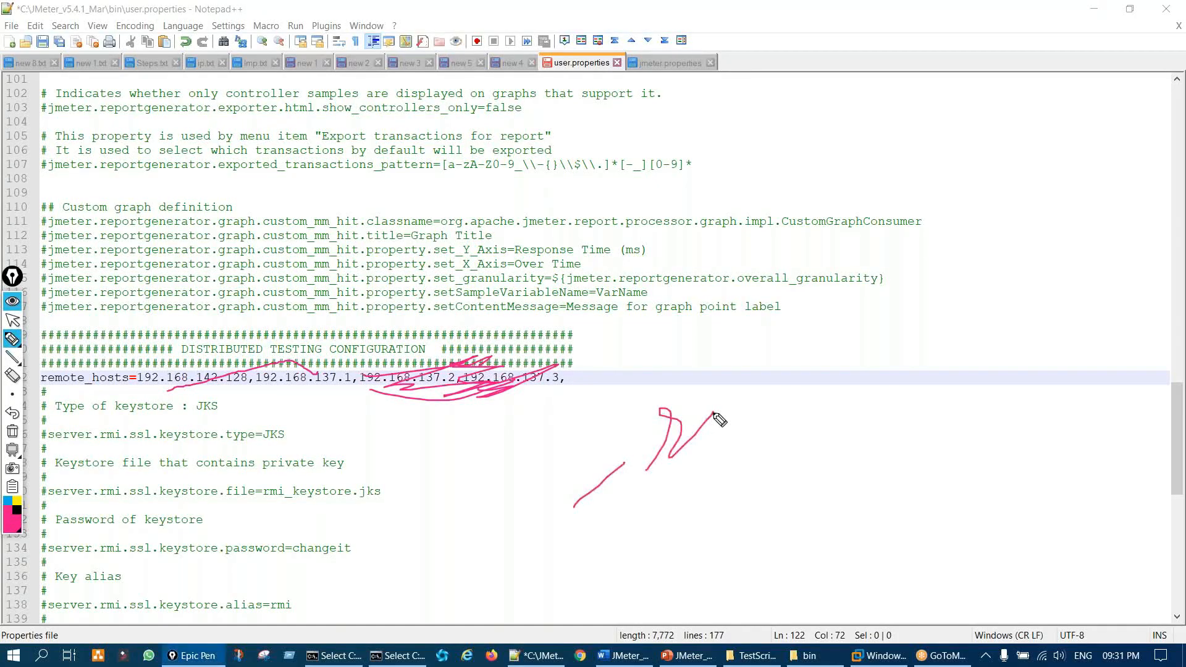
{"action": "left_click_drag", "start_coordinate": [208, 396], "coordinate": [284, 378]}
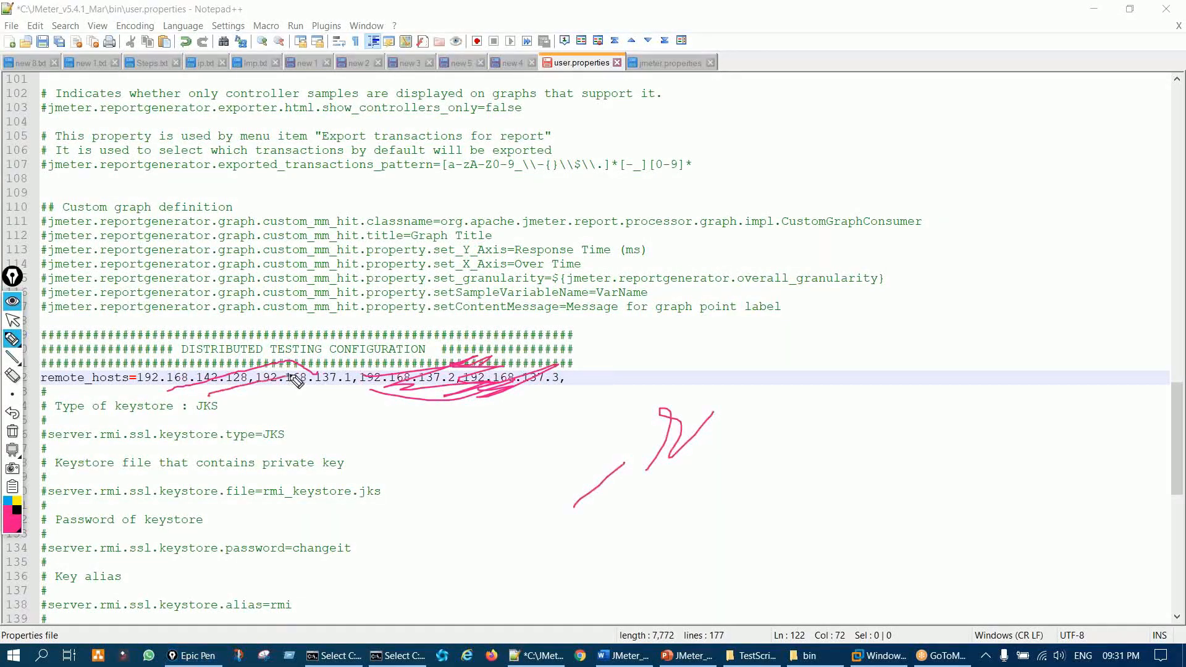
{"action": "mouse_move", "coordinate": [399, 450]}
{"action": "left_mouse_down"}
{"action": "mouse_move", "coordinate": [301, 405]}
{"action": "mouse_move", "coordinate": [330, 408]}
{"action": "left_mouse_up"}
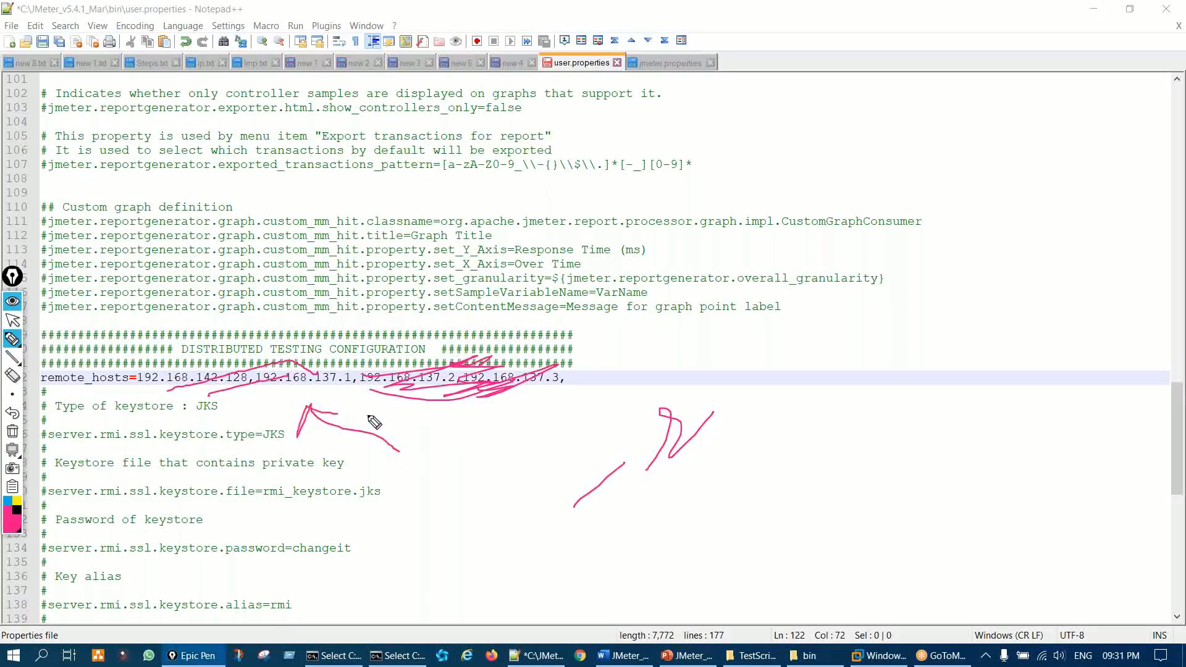
{"action": "key", "text": "ctrl+shift+7"}
Step: Sketch the -R option followed by comma-separated host placeholders below the remote_hosts line, and clear the sketch
{"action": "mouse_move", "coordinate": [465, 514]}
{"action": "left_mouse_down"}
{"action": "mouse_move", "coordinate": [537, 469]}
{"action": "mouse_move", "coordinate": [606, 451]}
{"action": "left_mouse_up"}
{"action": "mouse_move", "coordinate": [700, 404]}
{"action": "left_mouse_down"}
{"action": "mouse_move", "coordinate": [752, 388]}
{"action": "mouse_move", "coordinate": [718, 409]}
{"action": "left_mouse_up"}
{"action": "left_click_drag", "start_coordinate": [791, 400], "coordinate": [778, 426]}
{"action": "left_click_drag", "start_coordinate": [813, 381], "coordinate": [795, 376]}
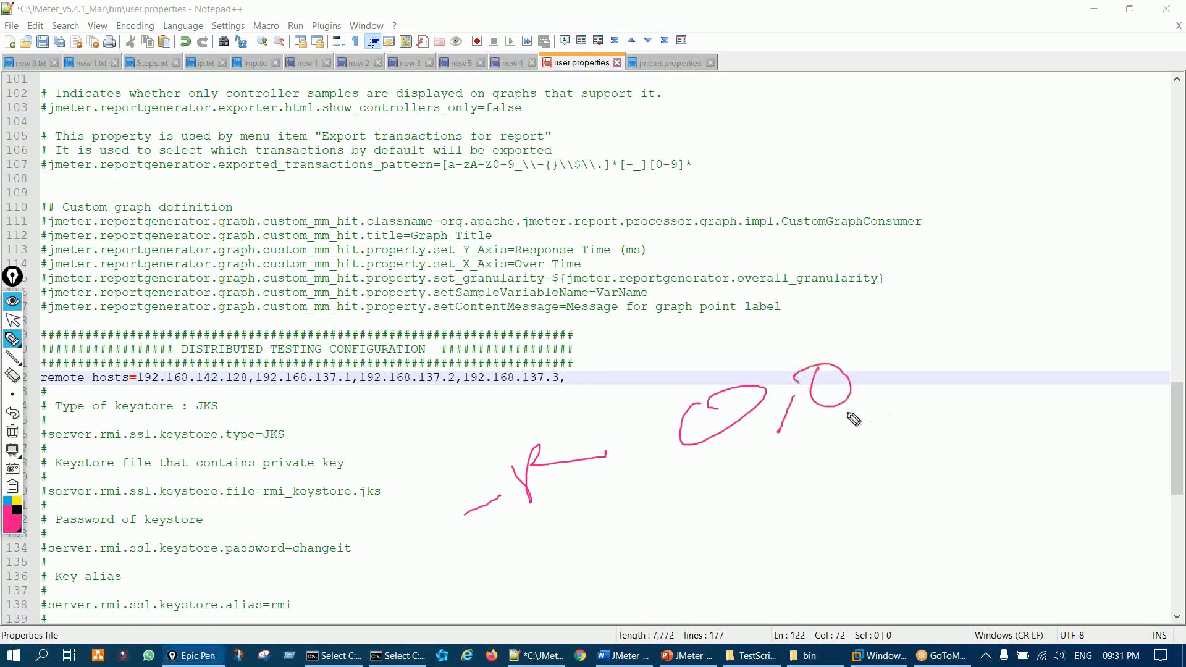
{"action": "key", "text": "ctrl+shift+7"}
{"action": "key", "text": "ctrl+shift+1"}
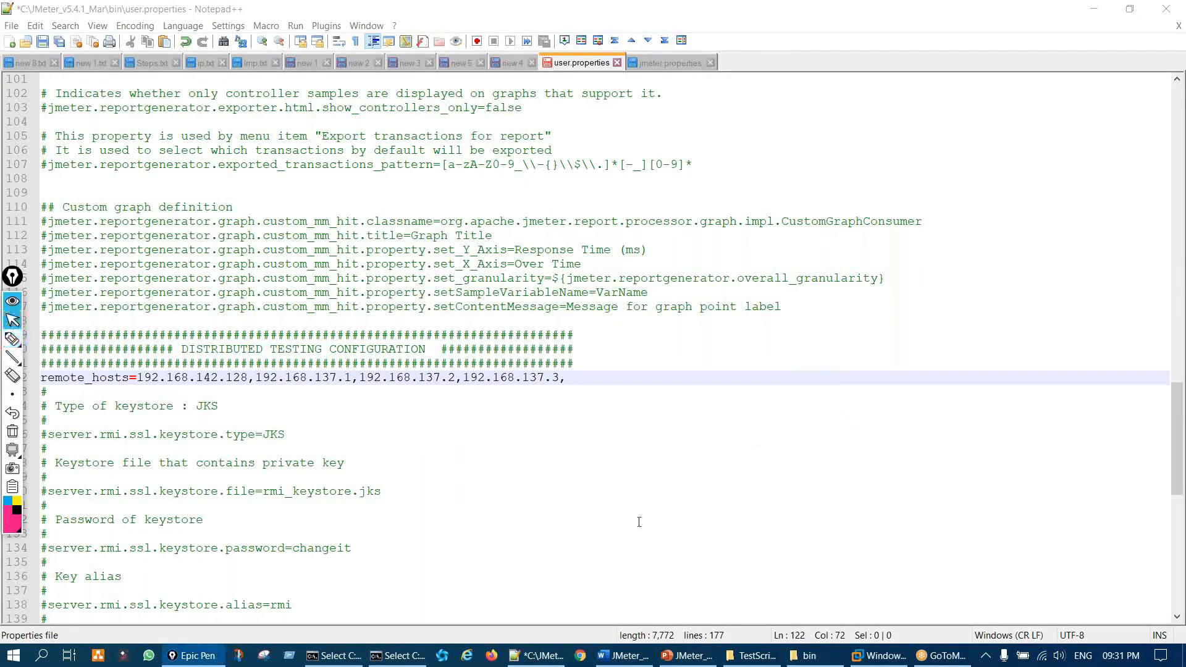
Step: Recall the previous non-GUI jmeter command in the master command prompt, mark its parts temporarily, and change -r to -R
{"action": "left_click", "coordinate": [403, 659]}
{"action": "key", "text": "Escape"}
{"action": "key", "text": "Up"}
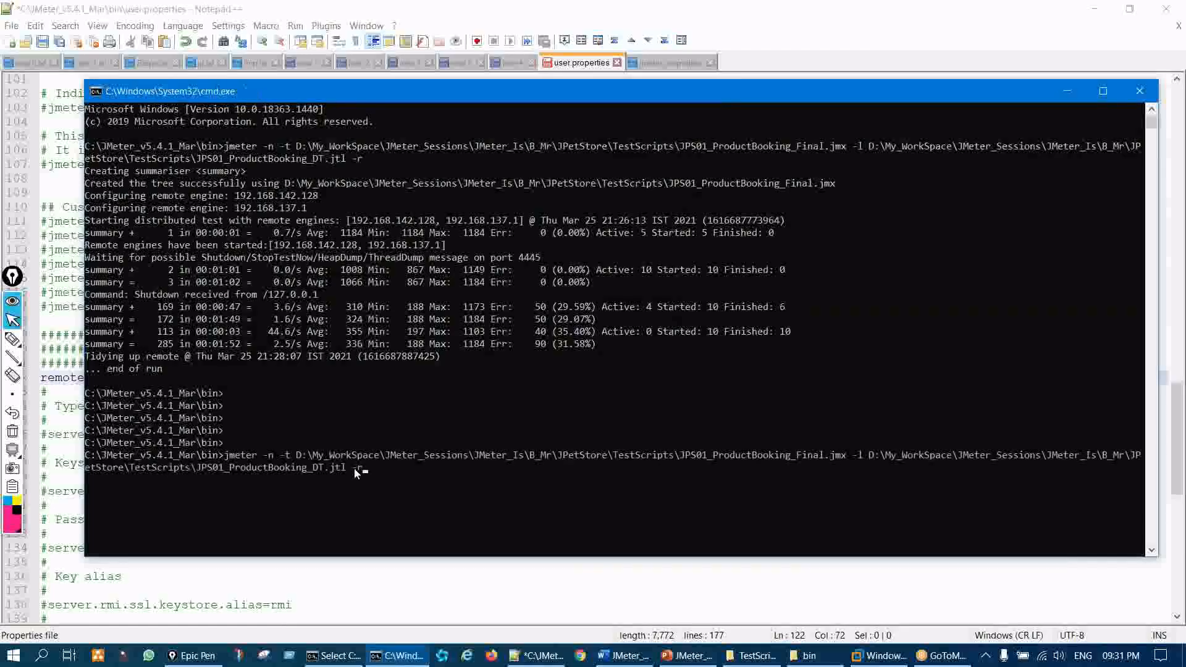
{"action": "key", "text": "ctrl+shift+2"}
{"action": "mouse_move", "coordinate": [248, 458]}
{"action": "left_mouse_down"}
{"action": "mouse_move", "coordinate": [622, 427]}
{"action": "mouse_move", "coordinate": [685, 440]}
{"action": "left_mouse_up"}
{"action": "left_click_drag", "start_coordinate": [815, 457], "coordinate": [887, 455]}
{"action": "left_click_drag", "start_coordinate": [323, 488], "coordinate": [351, 477]}
{"action": "key", "text": "ctrl+shift+7"}
{"action": "key", "text": "ctrl+shift+2"}
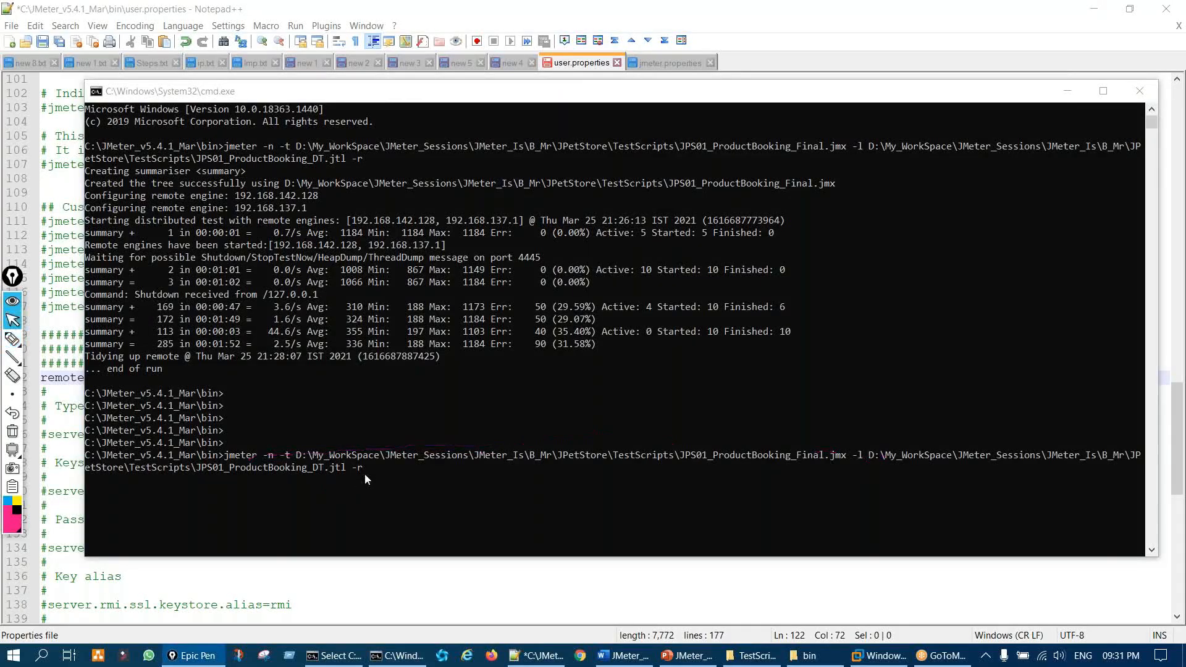
{"action": "left_click", "coordinate": [367, 470]}
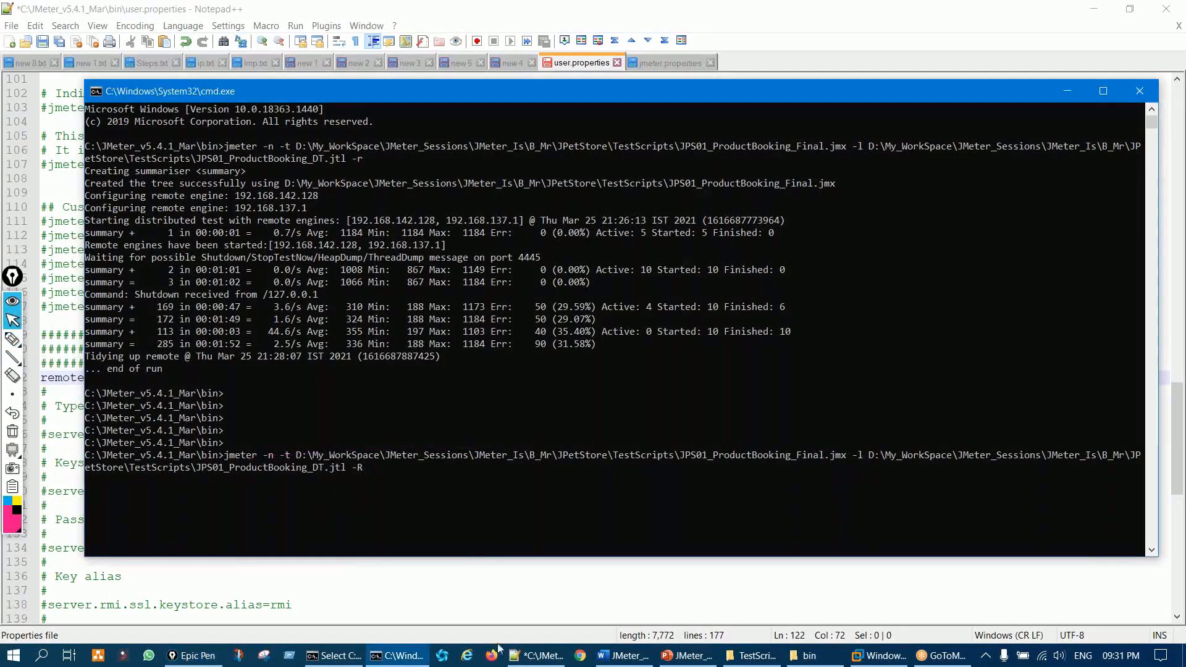
Step: Copy 192.168.142.128,192.168.137.1 from the remote_hosts line and append it after -R in the command prompt
{"action": "left_click", "coordinate": [519, 655]}
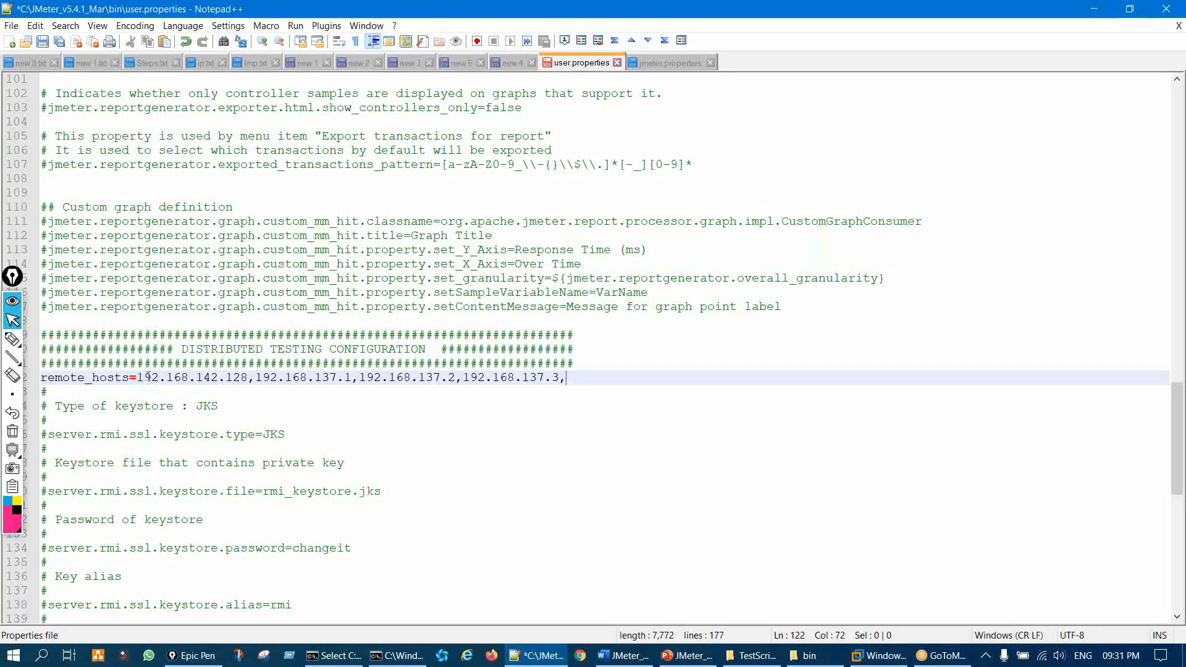
{"action": "left_click_drag", "start_coordinate": [137, 378], "coordinate": [353, 378]}
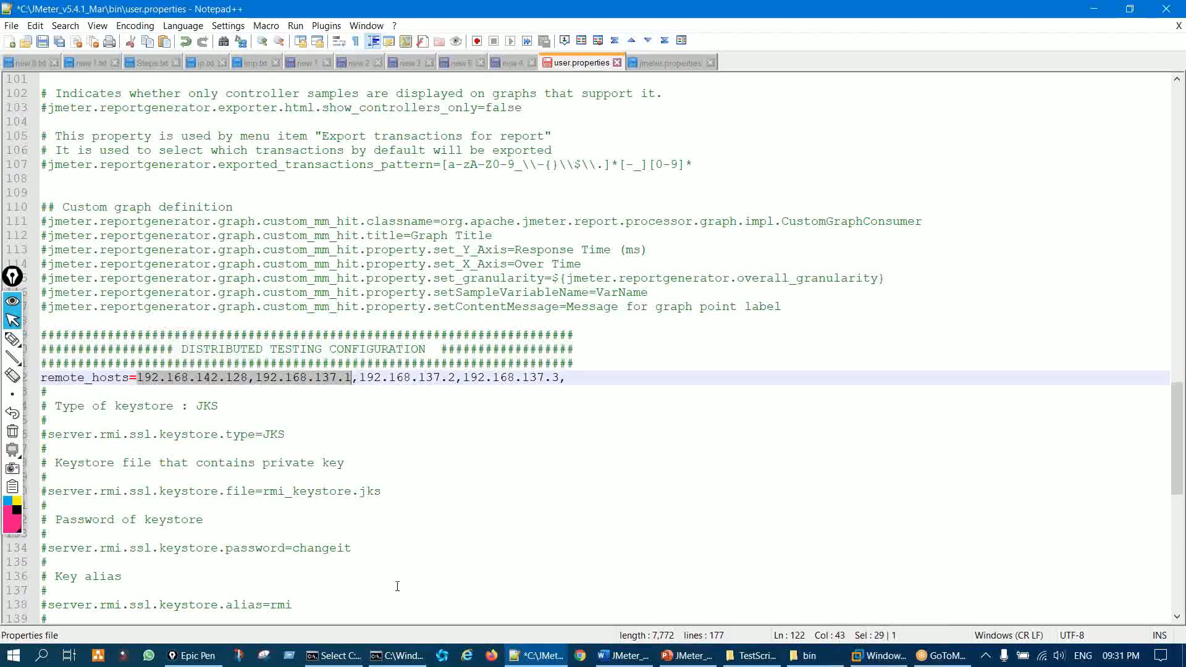
{"action": "left_click", "coordinate": [398, 656]}
Step: Highlight the host addresses after -R and sketch the option's use with temporary pen marks, and clear them
{"action": "key", "text": "ctrl+shift+3"}
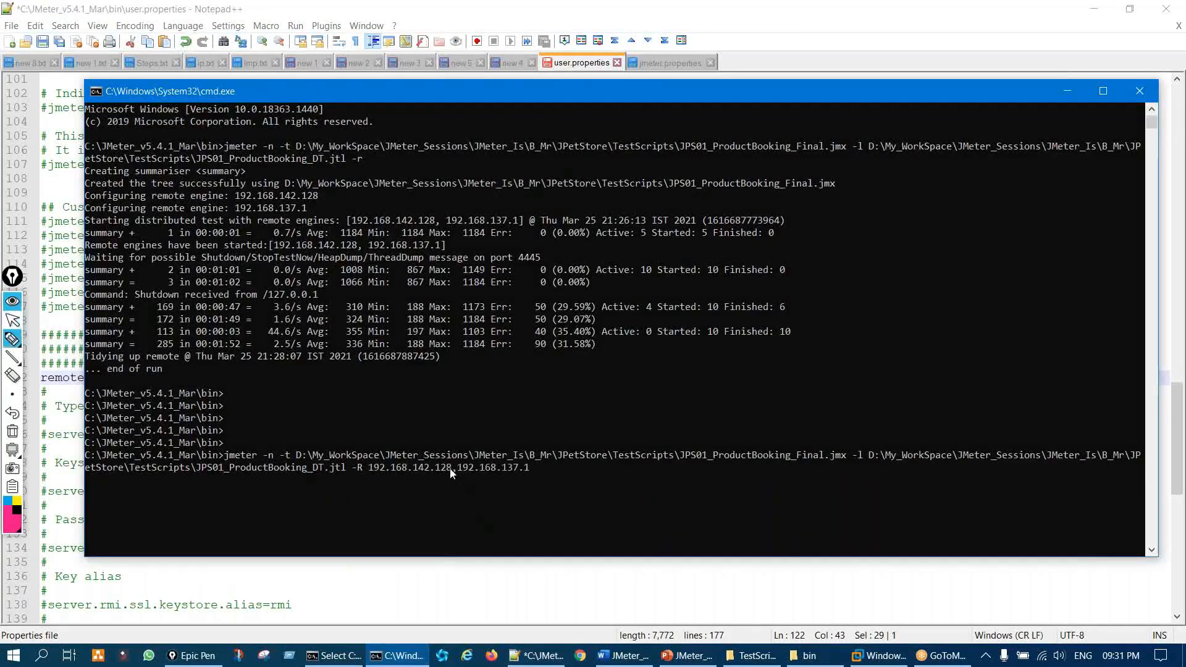
{"action": "mouse_move", "coordinate": [626, 368]}
{"action": "left_mouse_down"}
{"action": "mouse_move", "coordinate": [580, 428]}
{"action": "mouse_move", "coordinate": [623, 381]}
{"action": "mouse_move", "coordinate": [623, 450]}
{"action": "left_mouse_up"}
{"action": "mouse_move", "coordinate": [402, 460]}
{"action": "left_mouse_down"}
{"action": "mouse_move", "coordinate": [365, 471]}
{"action": "mouse_move", "coordinate": [485, 475]}
{"action": "mouse_move", "coordinate": [412, 458]}
{"action": "left_mouse_up"}
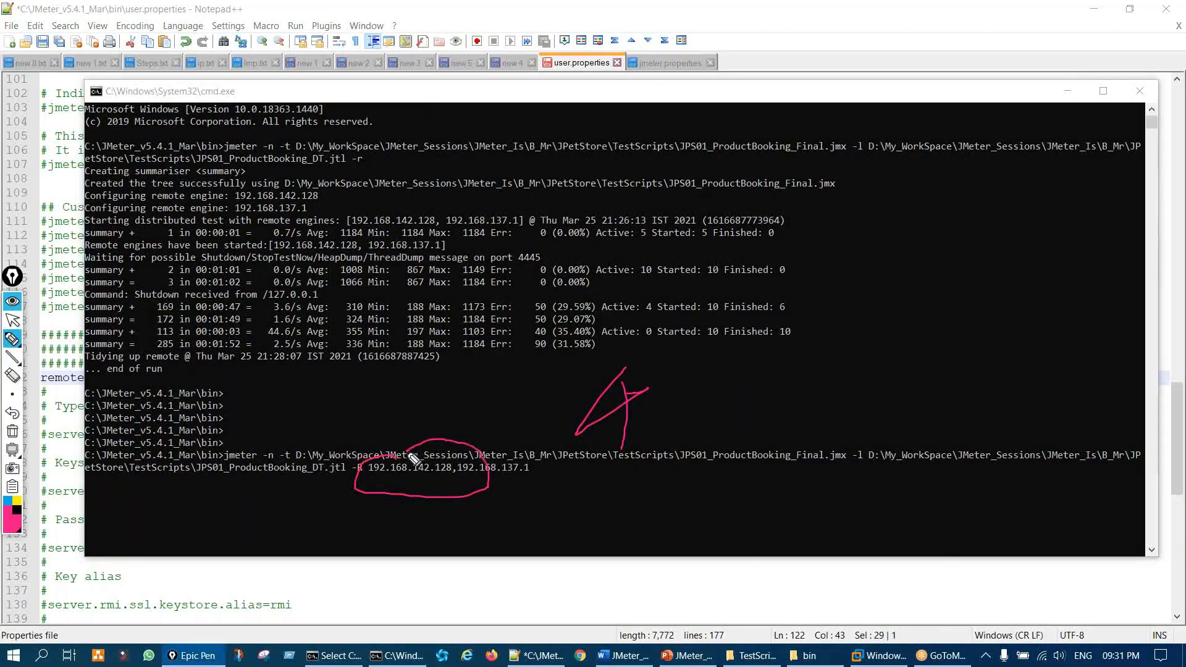
{"action": "mouse_move", "coordinate": [502, 431]}
{"action": "left_mouse_down"}
{"action": "mouse_move", "coordinate": [536, 396]}
{"action": "mouse_move", "coordinate": [487, 450]}
{"action": "mouse_move", "coordinate": [498, 451]}
{"action": "left_mouse_up"}
{"action": "left_click_drag", "start_coordinate": [562, 370], "coordinate": [590, 366]}
{"action": "mouse_move", "coordinate": [747, 402]}
{"action": "left_mouse_down"}
{"action": "mouse_move", "coordinate": [798, 366]}
{"action": "mouse_move", "coordinate": [887, 353]}
{"action": "left_mouse_up"}
{"action": "mouse_move", "coordinate": [811, 403]}
{"action": "left_mouse_down"}
{"action": "mouse_move", "coordinate": [891, 366]}
{"action": "mouse_move", "coordinate": [880, 384]}
{"action": "left_mouse_up"}
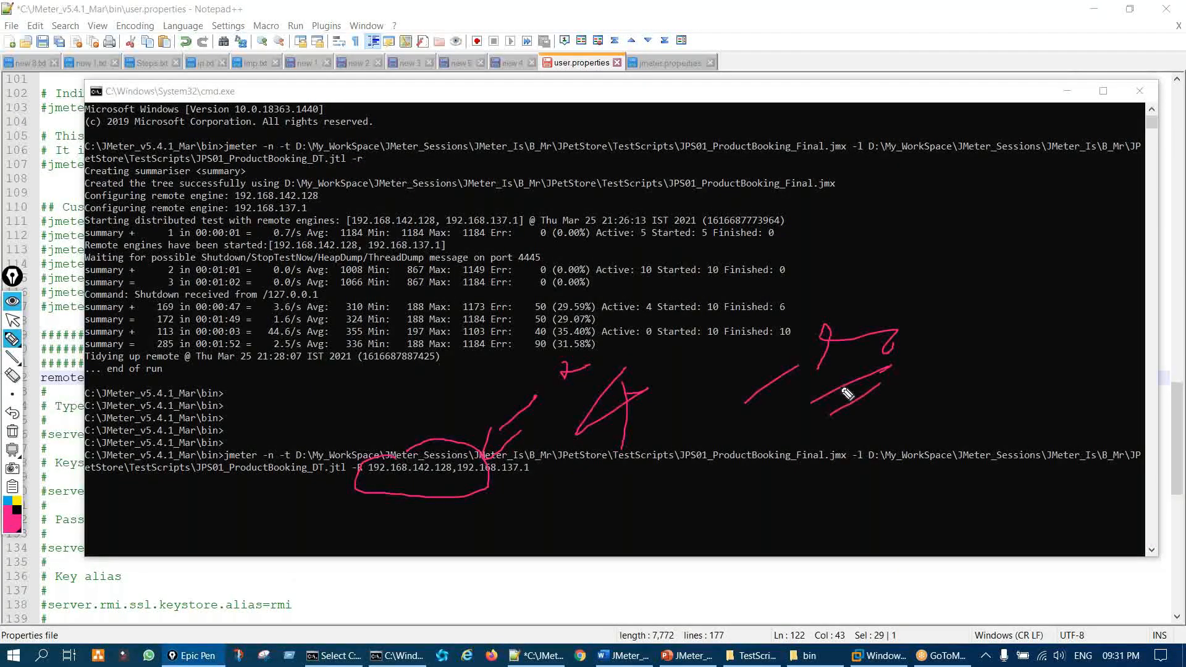
{"action": "key", "text": "ctrl+shift+7"}
{"action": "key", "text": "ctrl+shift+2"}
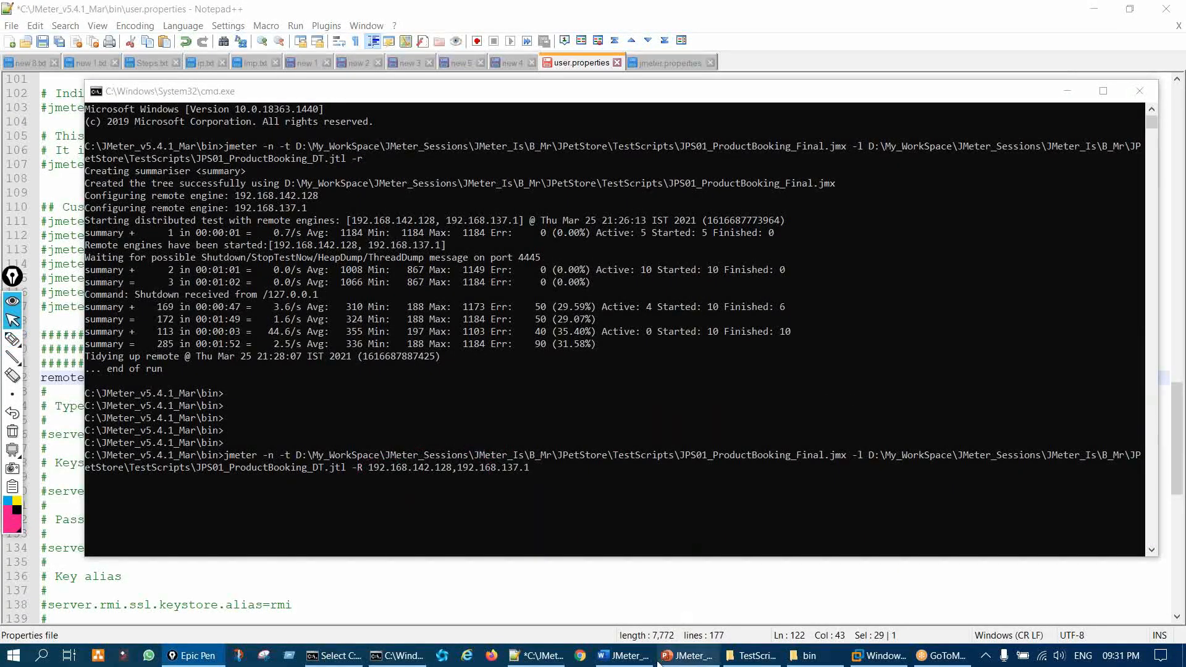
Step: Switch to user.properties in Notepad++, mark the addresses on the remote_hosts line with temporary pen strokes, and clear them
{"action": "left_click", "coordinate": [531, 656]}
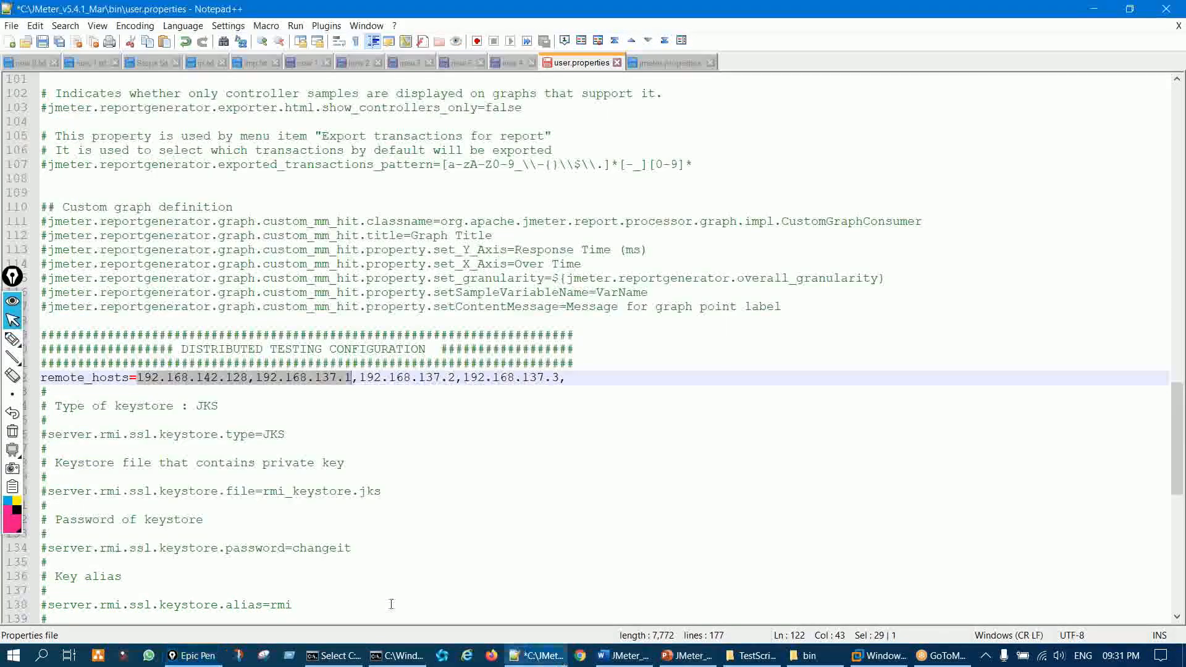
{"action": "key", "text": "ctrl+shift+3"}
{"action": "mouse_move", "coordinate": [361, 381]}
{"action": "left_mouse_down"}
{"action": "mouse_move", "coordinate": [416, 391]}
{"action": "mouse_move", "coordinate": [293, 406]}
{"action": "left_mouse_up"}
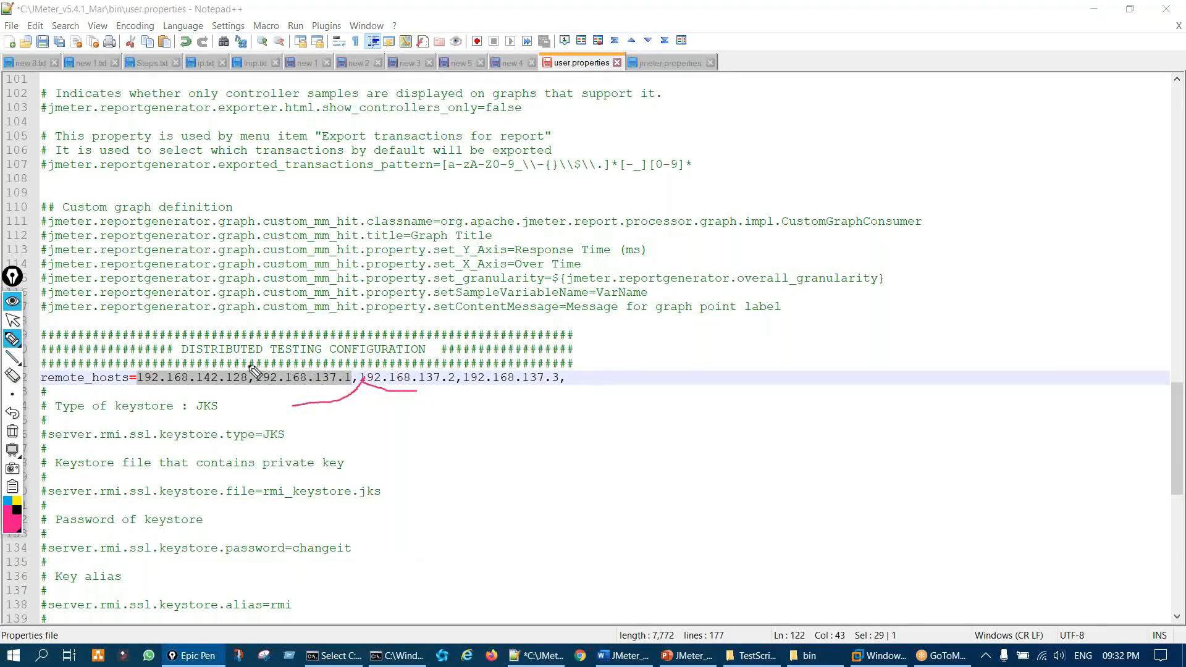
{"action": "mouse_move", "coordinate": [454, 519]}
{"action": "left_mouse_down"}
{"action": "mouse_move", "coordinate": [508, 485]}
{"action": "mouse_move", "coordinate": [556, 481]}
{"action": "left_mouse_up"}
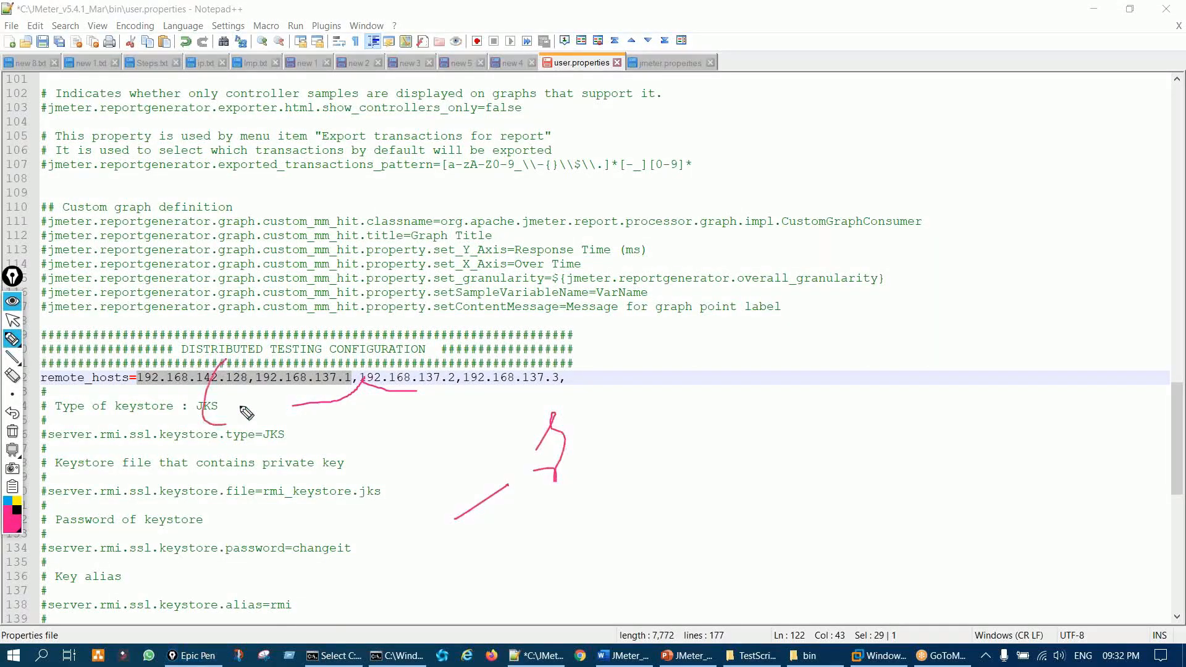
{"action": "left_click_drag", "start_coordinate": [227, 360], "coordinate": [237, 393]}
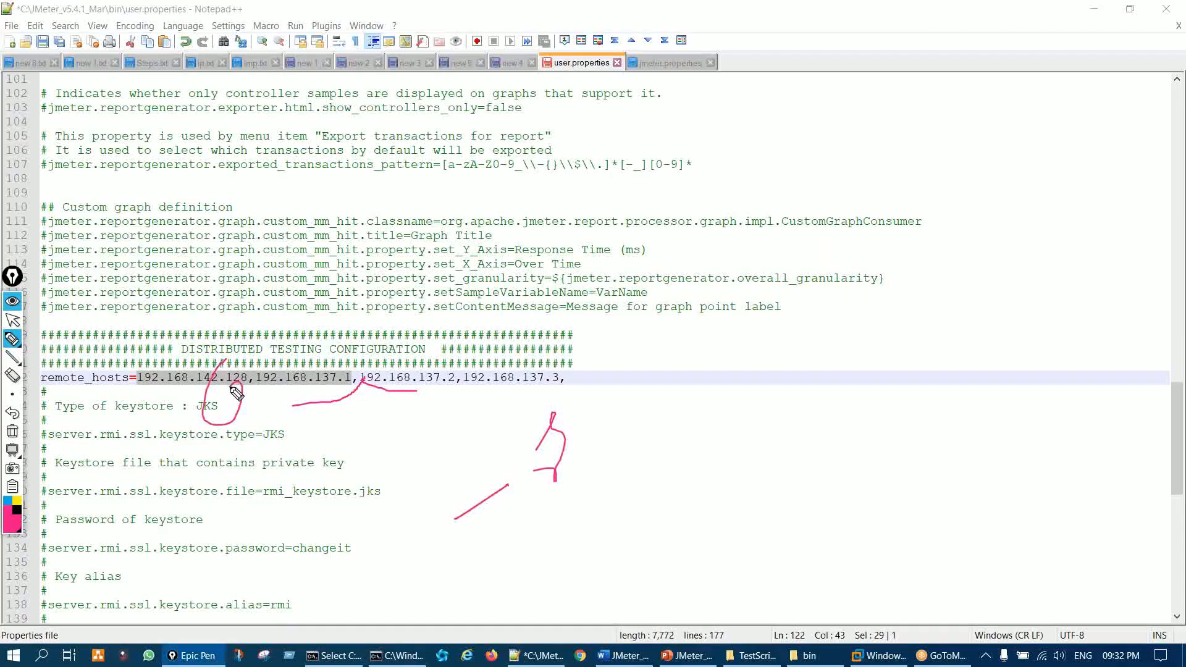
{"action": "key", "text": "ctrl+shift+7"}
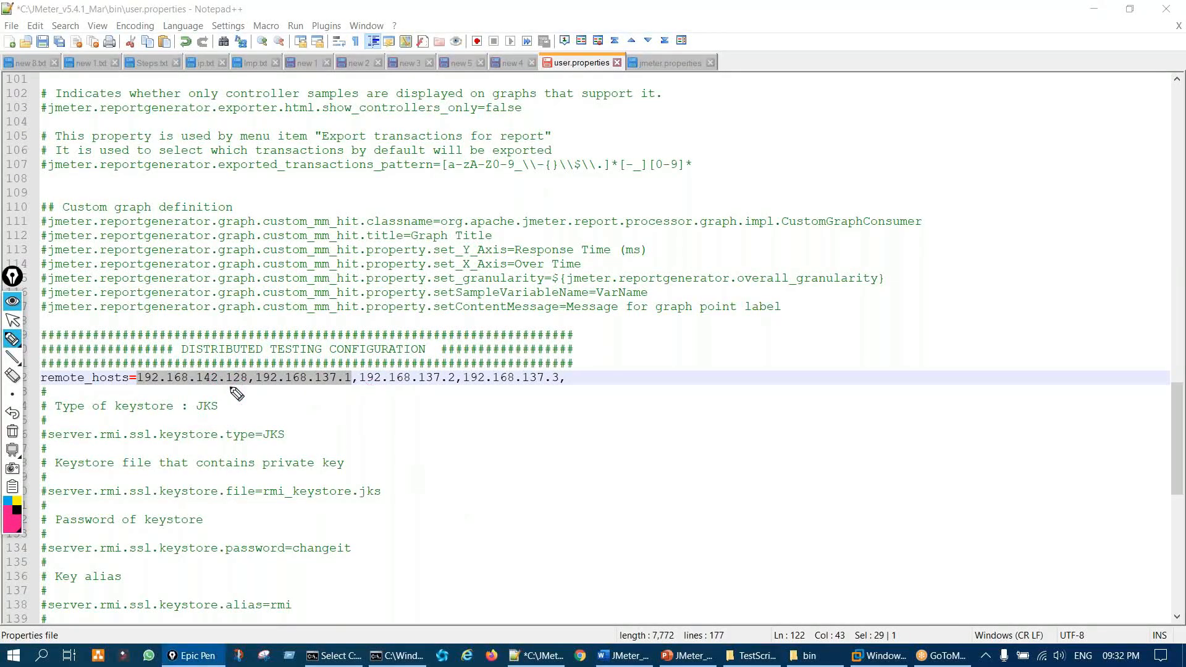
{"action": "key", "text": "ctrl+shift+2"}
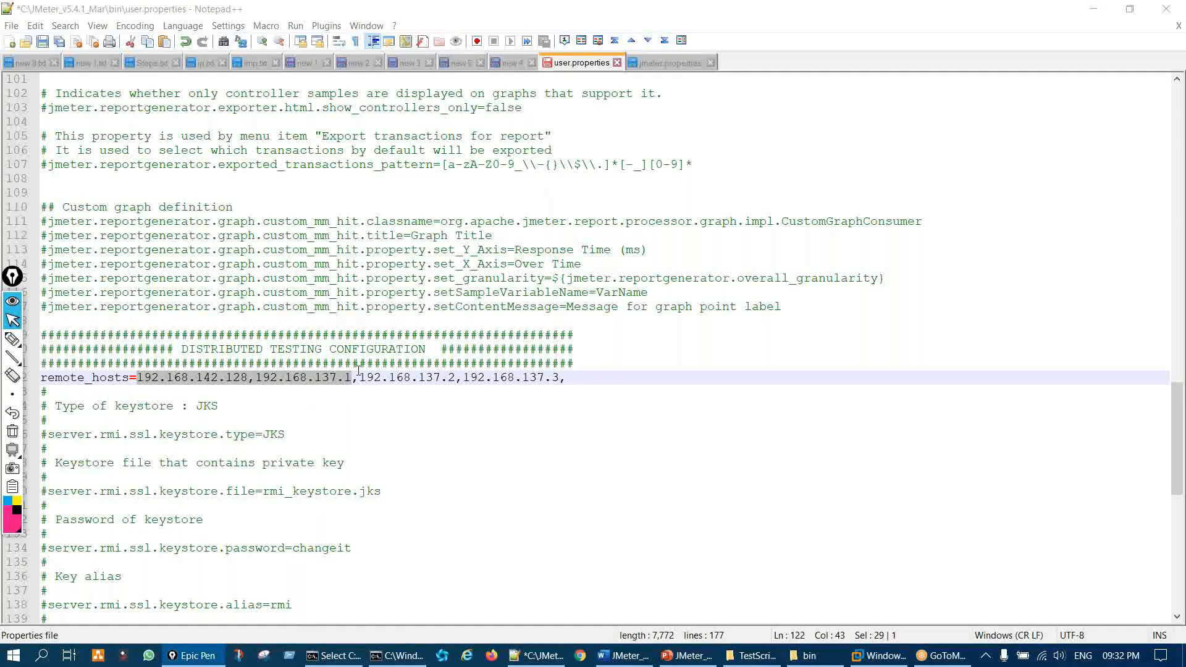
Step: Delete 192.168.137.2,192.168.137.3, from the remote_hosts line and save user.properties
{"action": "left_click", "coordinate": [382, 368]}
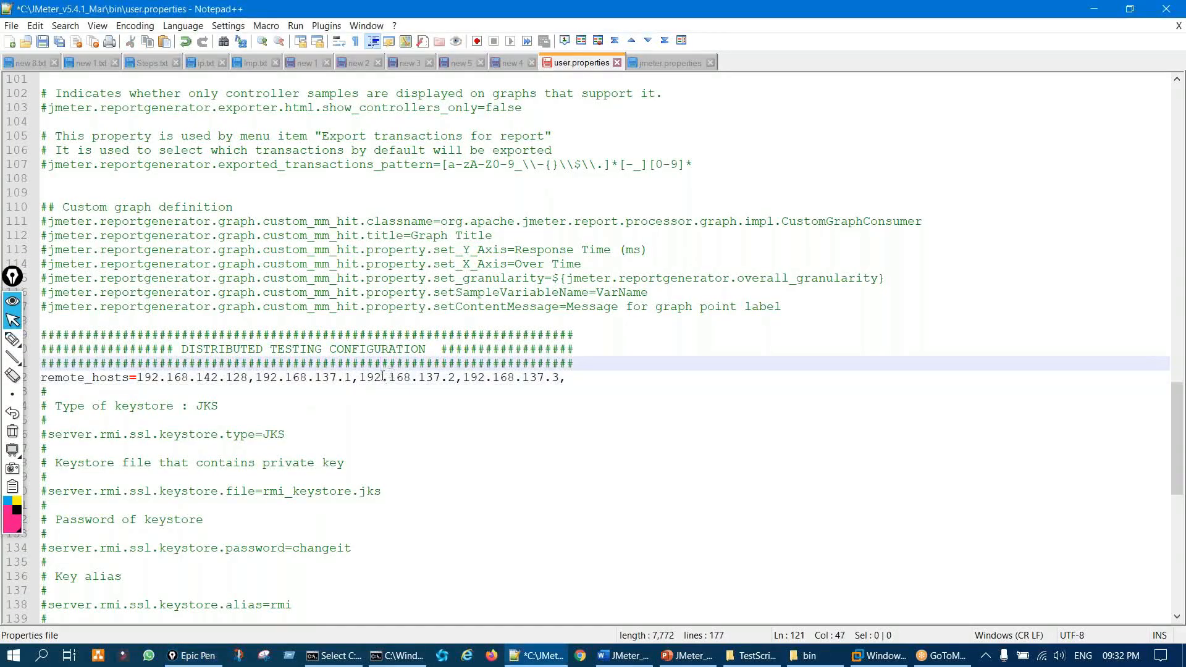
{"action": "left_click_drag", "start_coordinate": [362, 377], "coordinate": [594, 385]}
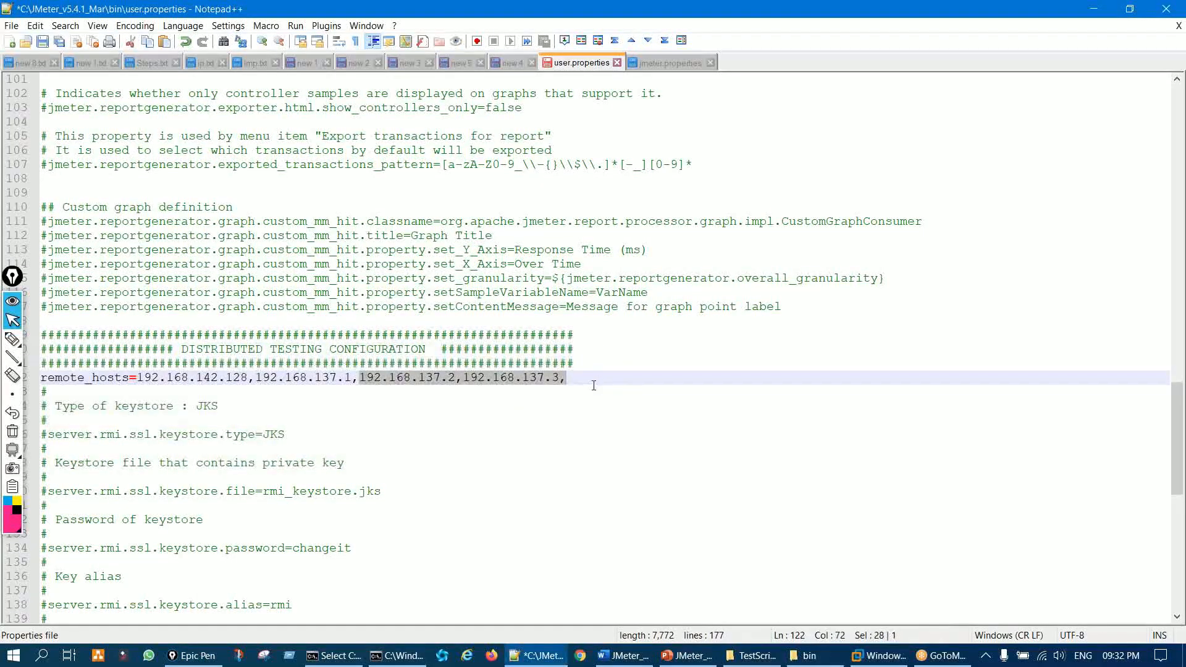
{"action": "key", "text": "Delete"}
{"action": "key", "text": "ctrl+s"}
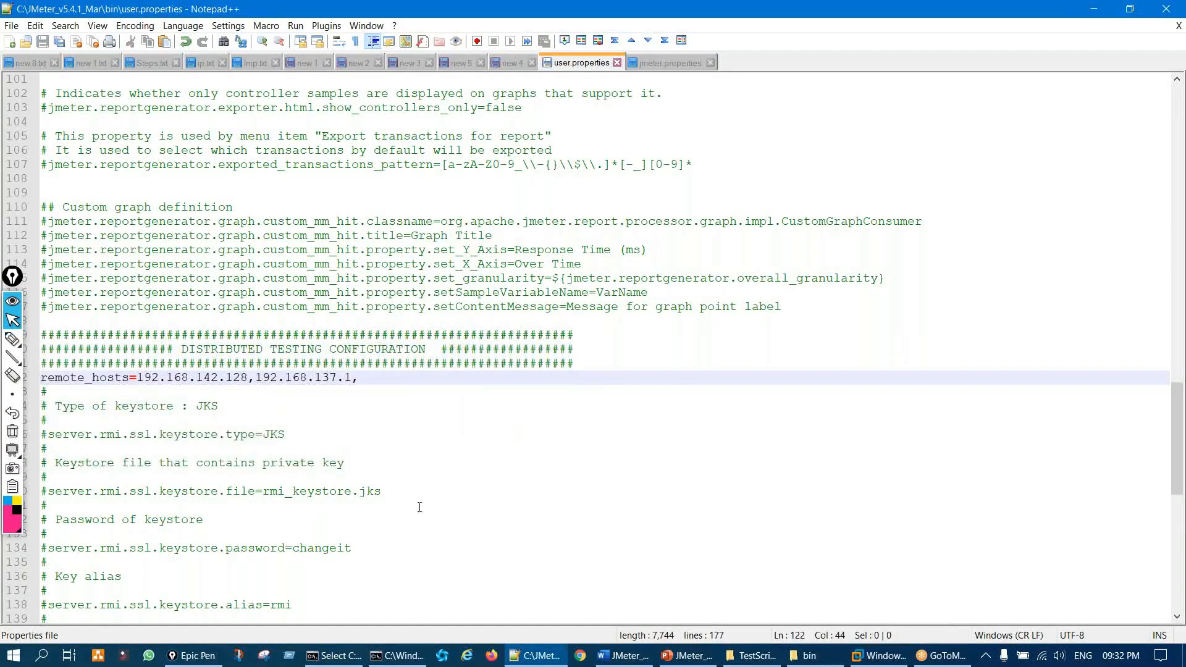
Step: Switch to the PowerPoint slides and review the distributed testing execution modes, limitations and pre-requisite configuration
{"action": "left_click", "coordinate": [684, 655]}
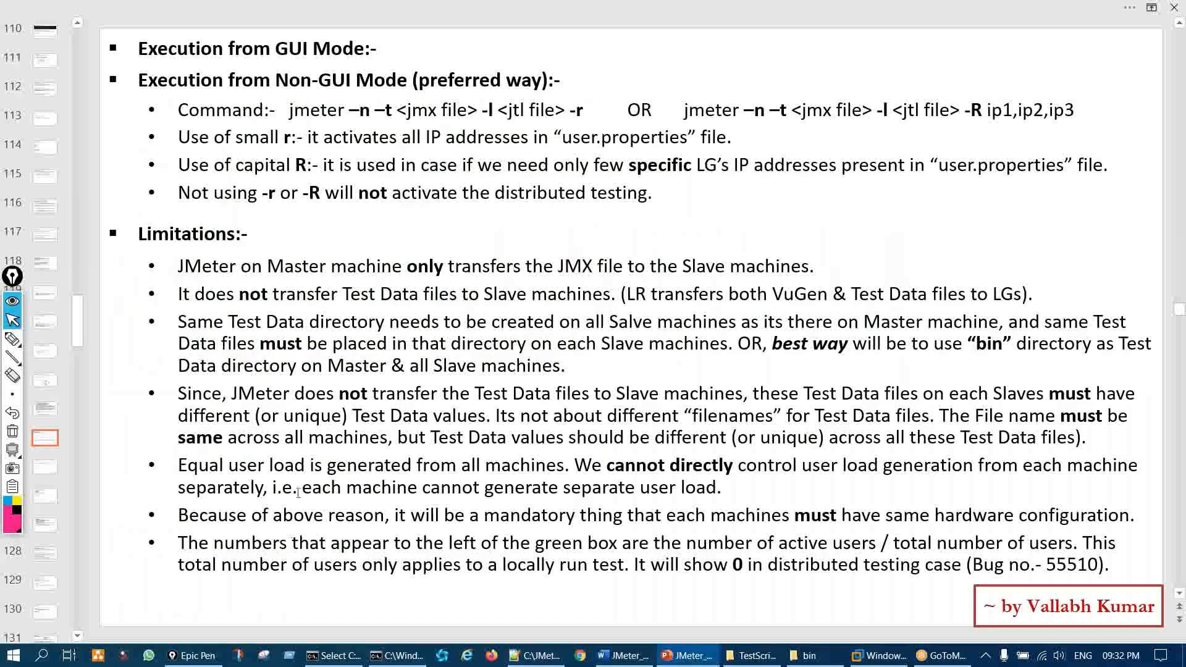
{"action": "key", "text": "Down"}
{"action": "key", "text": "Up"}
{"action": "key", "text": "Up"}
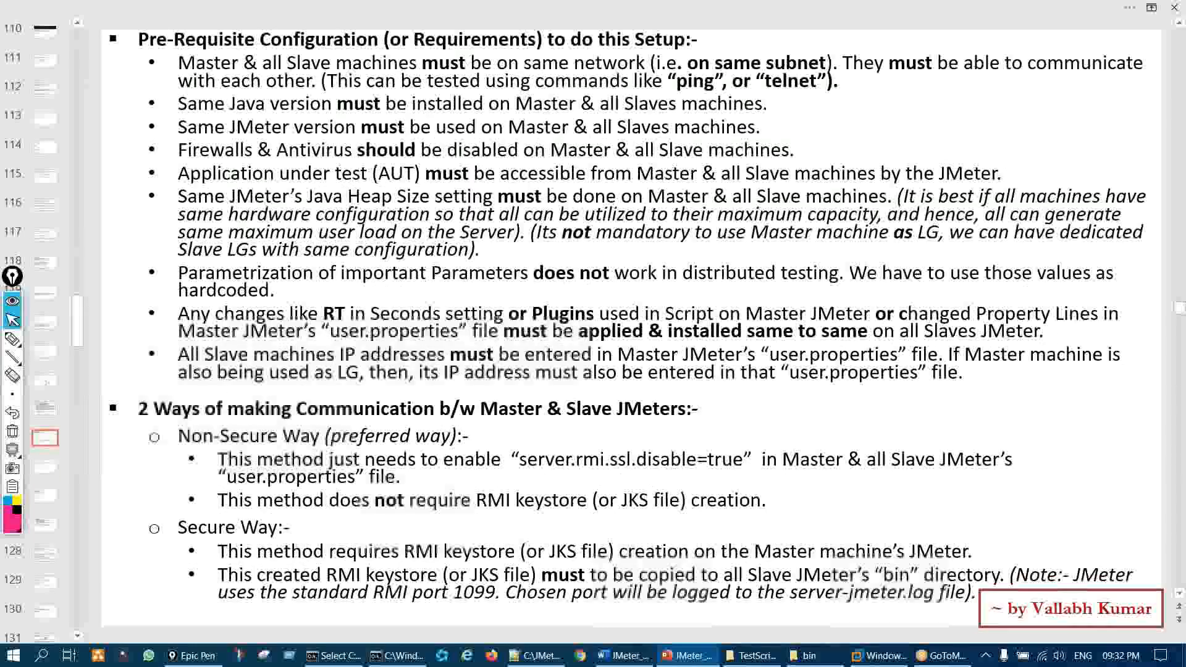
{"action": "key", "text": "Down"}
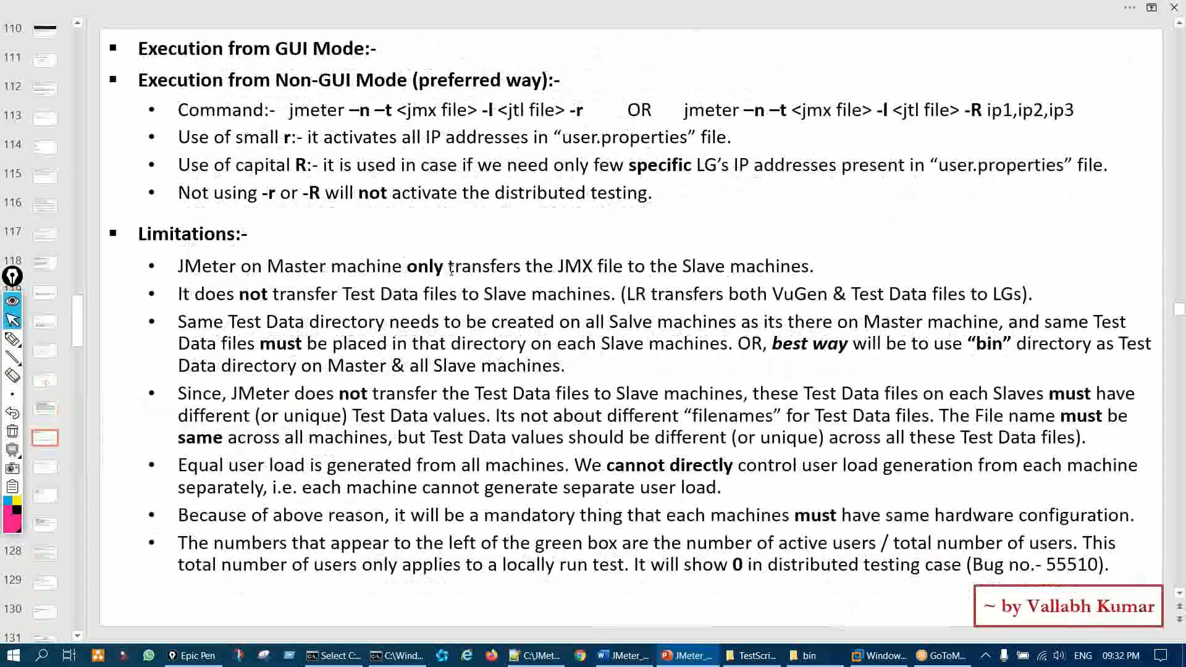
{"action": "key", "text": "Down"}
{"action": "key", "text": "Up"}
{"action": "key", "text": "Up"}
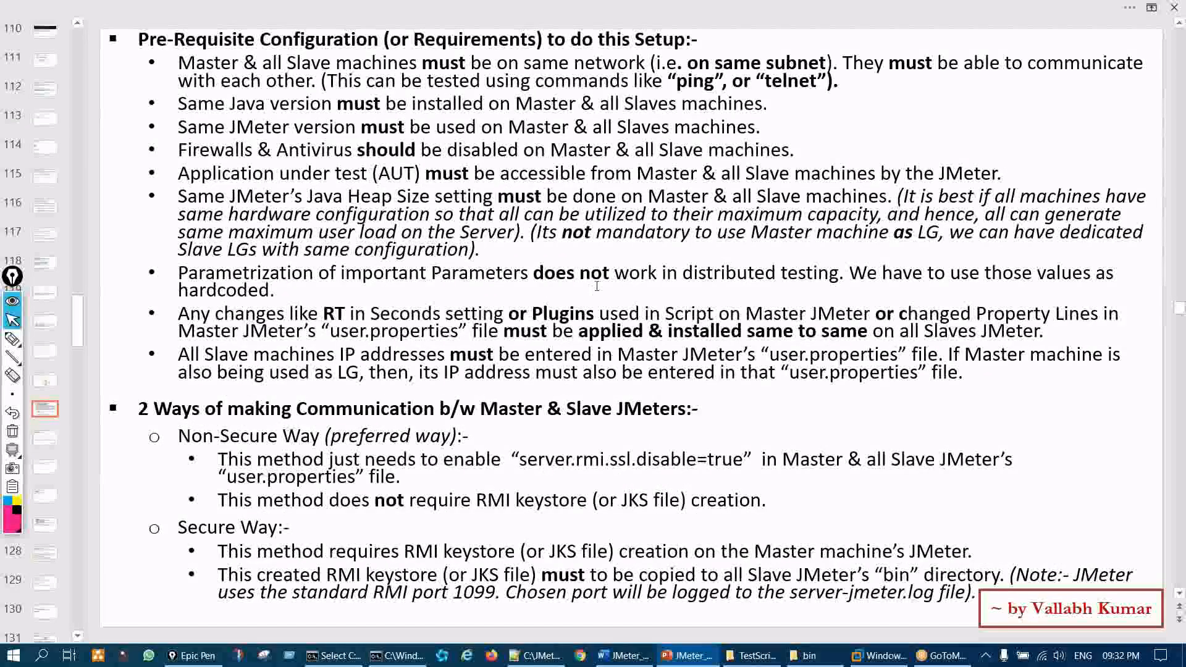
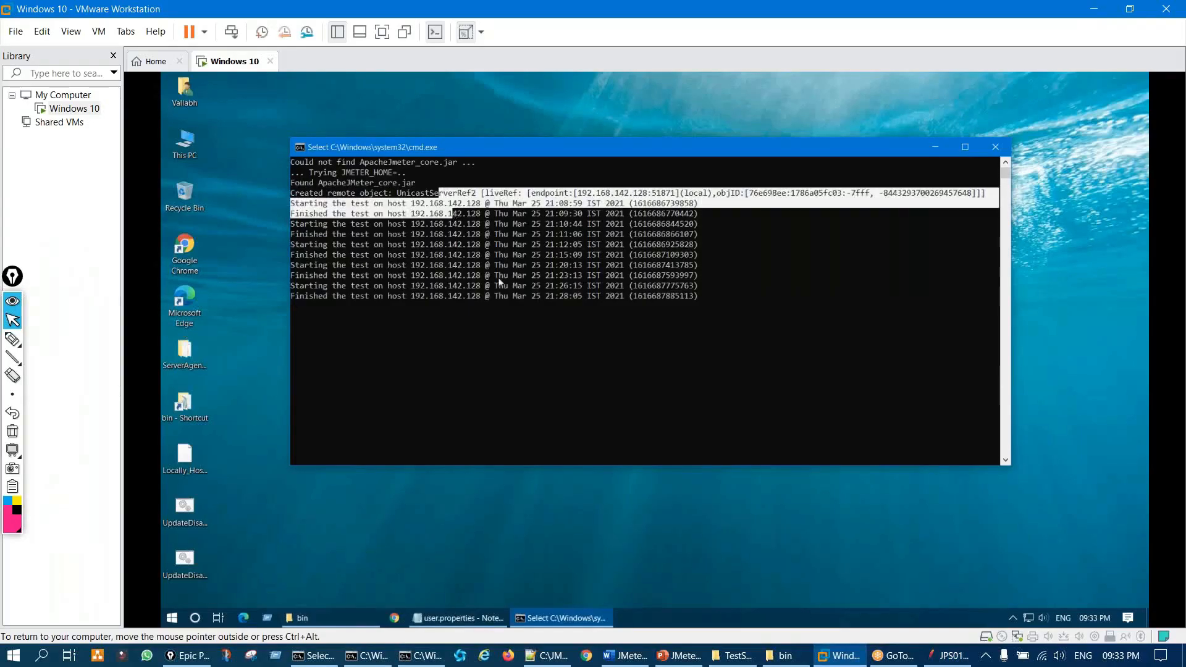
Step: Switch to the JPS01_ProductBooking_Final.jmx test plan in JMeter and expand the Simple Controller
{"action": "left_click_drag", "start_coordinate": [956, 661], "coordinate": [742, 660]}
{"action": "left_click", "coordinate": [742, 659]}
{"action": "key", "text": "ctrl+shift+3"}
{"action": "left_click", "coordinate": [257, 121]}
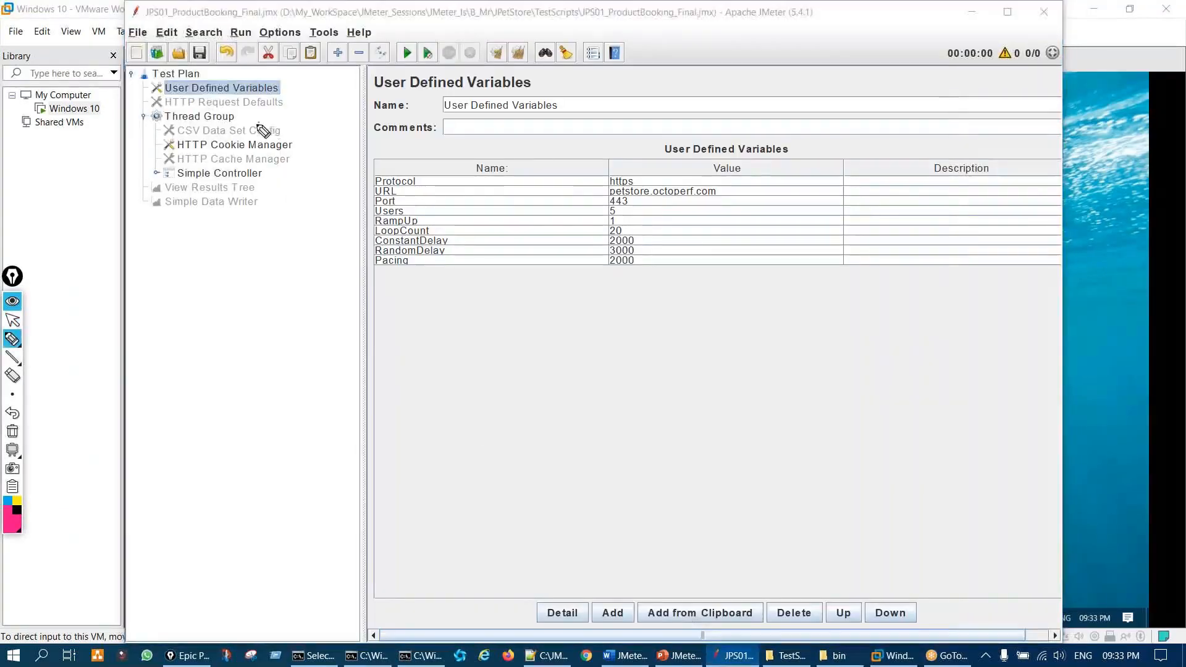
{"action": "key", "text": "ctrl+shift+2"}
{"action": "left_click", "coordinate": [158, 174]}
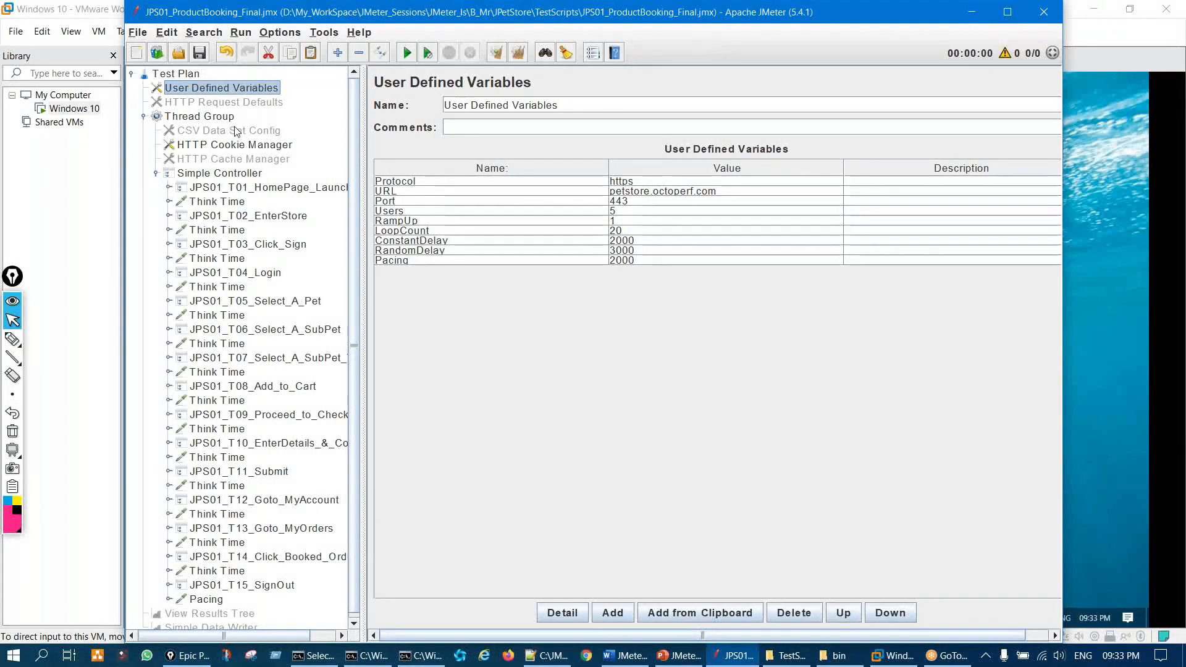
Step: Switch to the PowerPoint architecture slide, sketch the JMX file and test data beside the Master-to-Slave arrow, and clear the pen marks
{"action": "left_click", "coordinate": [678, 655]}
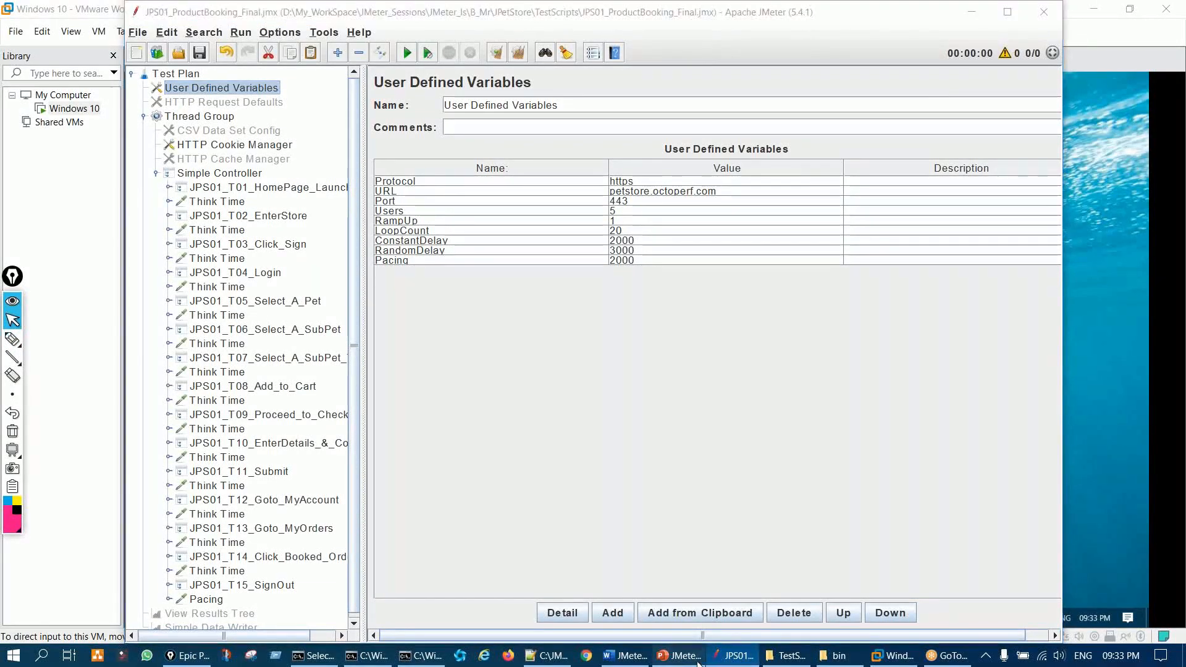
{"action": "scroll", "coordinate": [686, 419], "scroll_direction": "up", "scroll_amount": 1}
{"action": "key", "text": "ctrl+shift+3"}
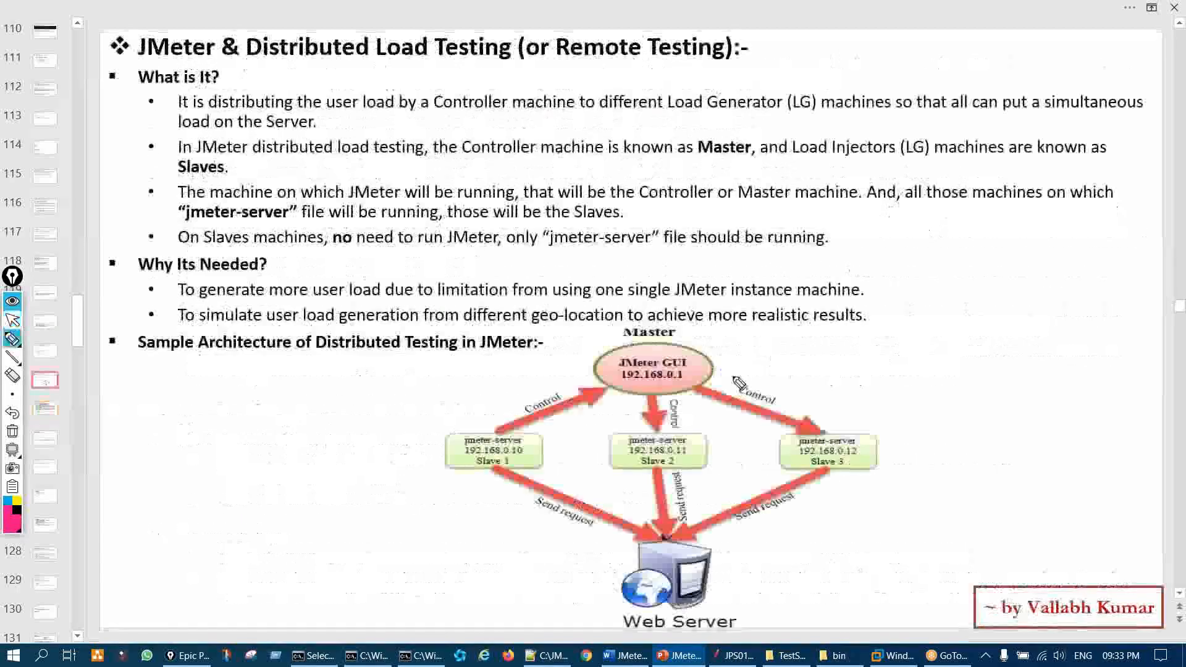
{"action": "mouse_move", "coordinate": [724, 355]}
{"action": "left_mouse_down"}
{"action": "mouse_move", "coordinate": [863, 401]}
{"action": "mouse_move", "coordinate": [963, 388]}
{"action": "mouse_move", "coordinate": [1011, 351]}
{"action": "left_mouse_up"}
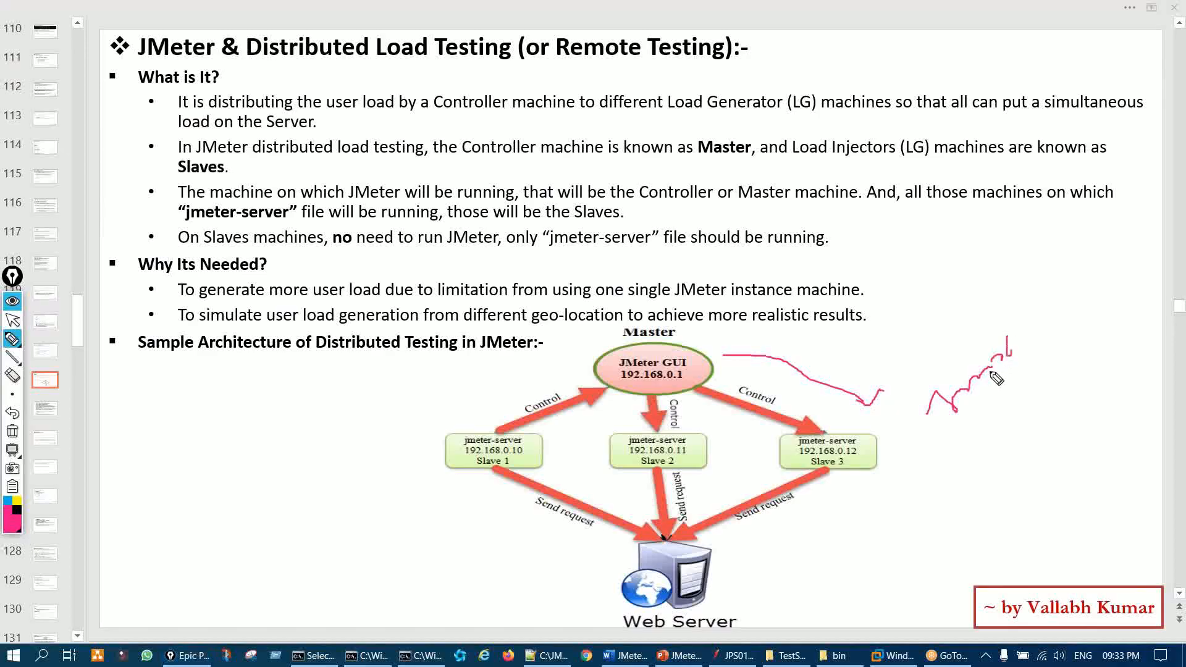
{"action": "left_click_drag", "start_coordinate": [938, 375], "coordinate": [932, 376]}
{"action": "mouse_move", "coordinate": [900, 278]}
{"action": "left_mouse_down"}
{"action": "mouse_move", "coordinate": [919, 316]}
{"action": "mouse_move", "coordinate": [967, 297]}
{"action": "mouse_move", "coordinate": [973, 269]}
{"action": "left_mouse_up"}
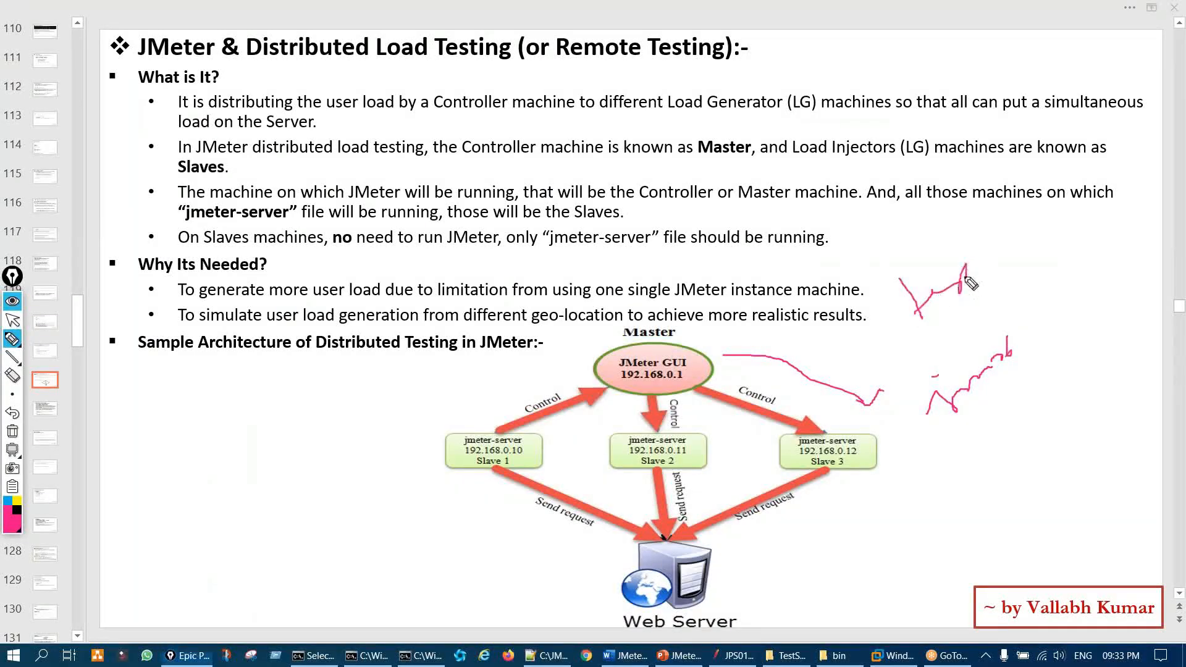
{"action": "mouse_move", "coordinate": [953, 363]}
{"action": "left_mouse_down"}
{"action": "mouse_move", "coordinate": [998, 384]}
{"action": "mouse_move", "coordinate": [982, 336]}
{"action": "left_mouse_up"}
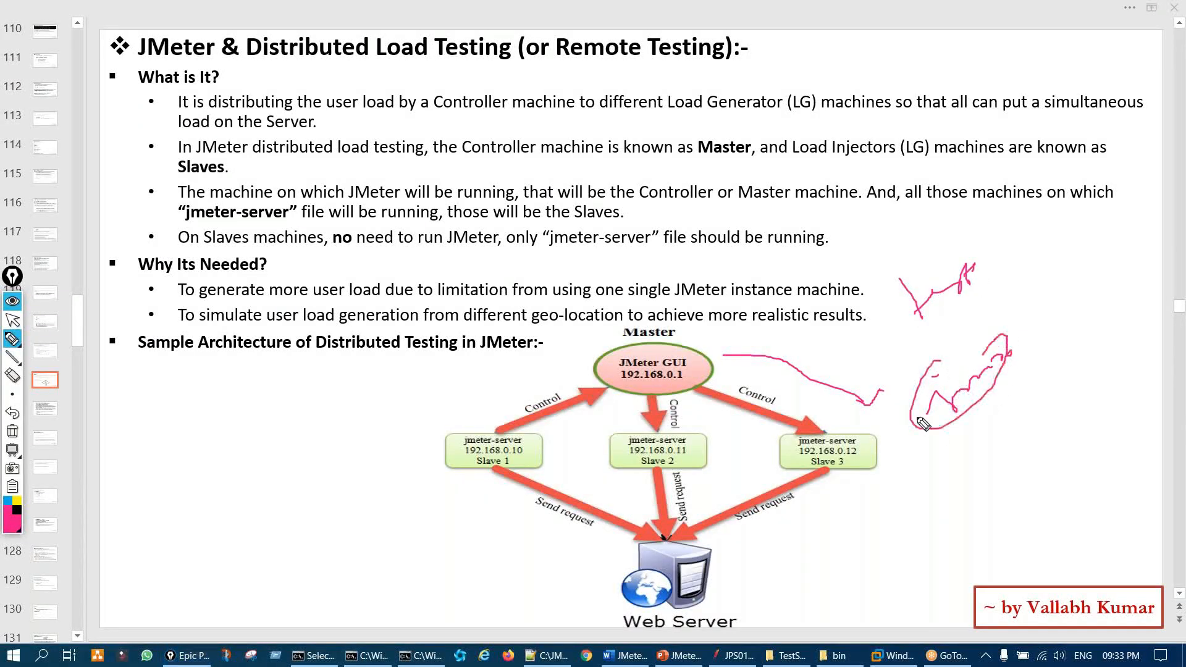
{"action": "left_click_drag", "start_coordinate": [816, 475], "coordinate": [843, 440]}
{"action": "key", "text": "ctrl+shift+7"}
{"action": "key", "text": "ctrl+shift+1"}
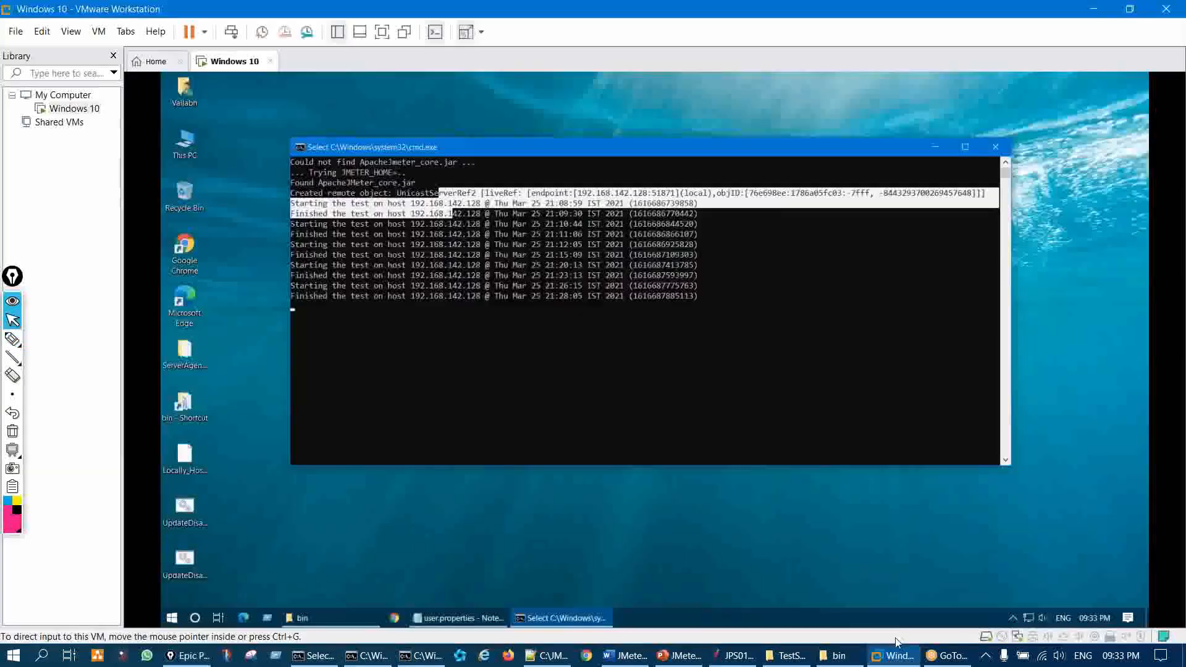
Step: Switch to the slave machine in VMware, mark its command window with a temporary circle and cross, and clear them
{"action": "left_click", "coordinate": [893, 656]}
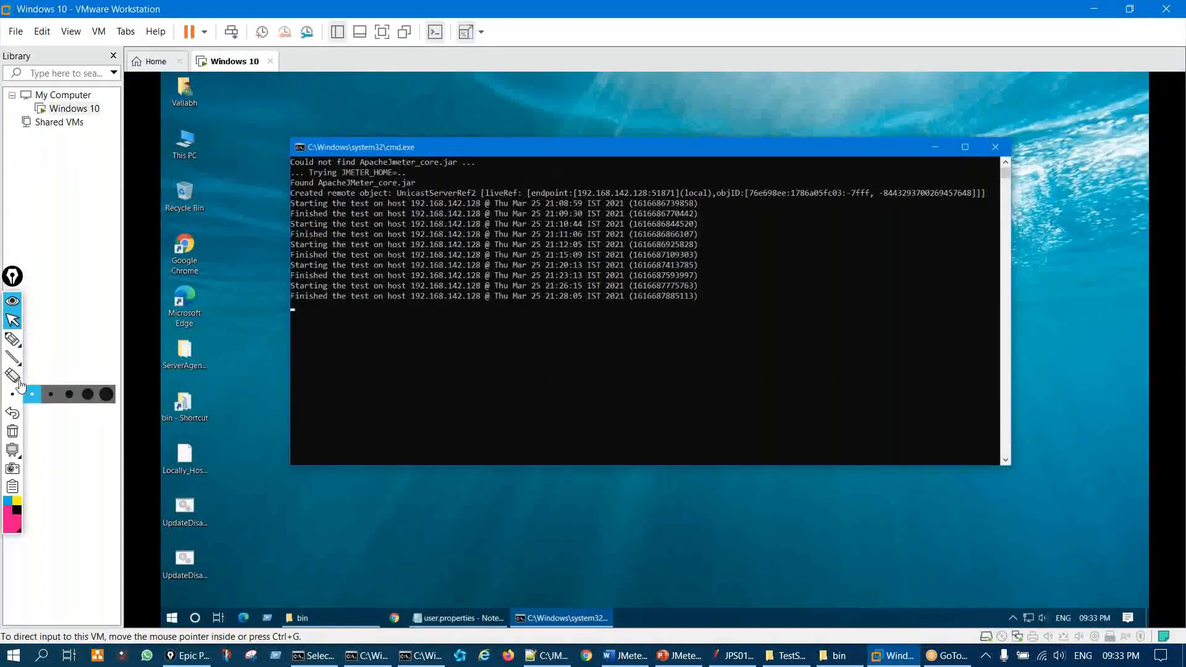
{"action": "left_click", "coordinate": [29, 346]}
{"action": "mouse_move", "coordinate": [574, 121]}
{"action": "left_mouse_down"}
{"action": "mouse_move", "coordinate": [632, 169]}
{"action": "mouse_move", "coordinate": [608, 172]}
{"action": "left_mouse_up"}
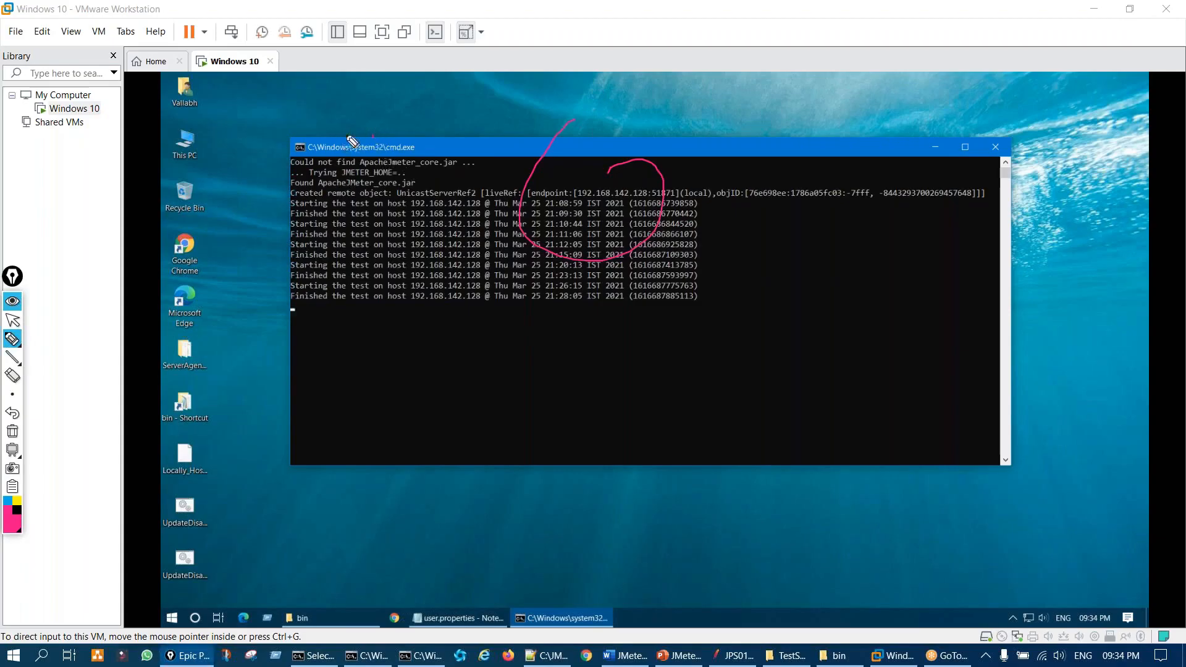
{"action": "mouse_move", "coordinate": [343, 102]}
{"action": "left_mouse_down"}
{"action": "mouse_move", "coordinate": [471, 97]}
{"action": "mouse_move", "coordinate": [374, 139]}
{"action": "left_mouse_up"}
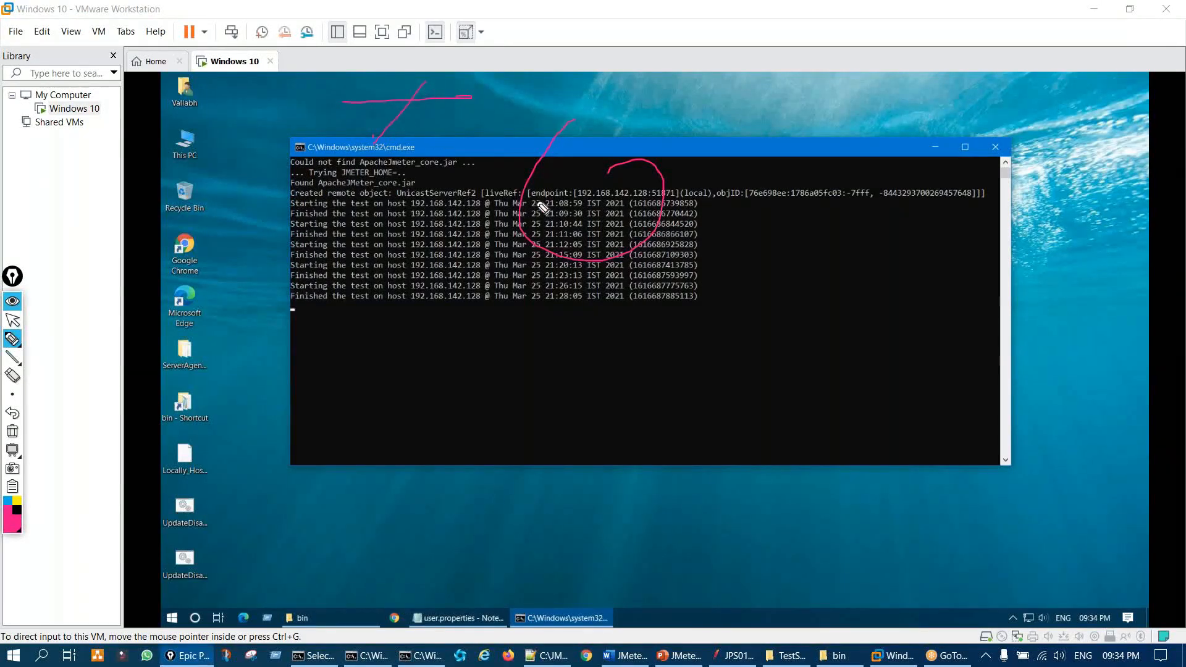
{"action": "key", "text": "ctrl+shift+1"}
Step: Switch to the JMeter test plan, mark the script's transaction elements with a temporary pen line, and clear it
{"action": "left_click", "coordinate": [732, 655]}
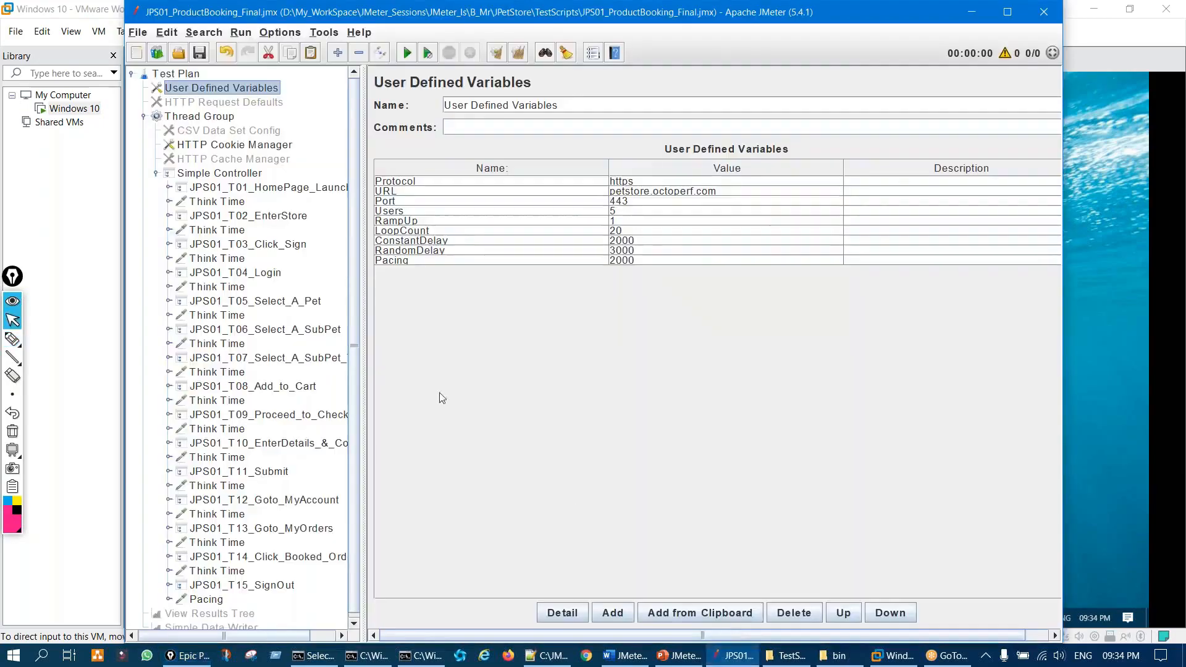
{"action": "key", "text": "ctrl+shift+2"}
{"action": "left_click_drag", "start_coordinate": [302, 147], "coordinate": [237, 543]}
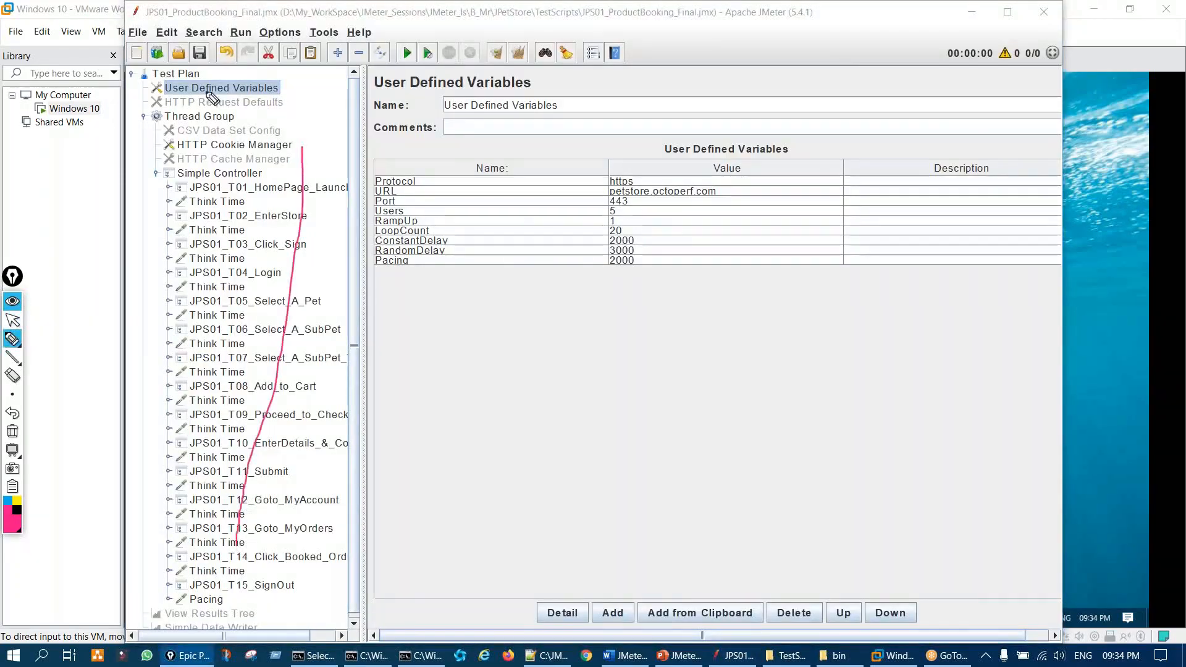
{"action": "key", "text": "ctrl+shift+1"}
Step: Open the CSV Data Set Config settings, mark the element and its filename with temporary pen strokes, and clear them
{"action": "left_click", "coordinate": [224, 132]}
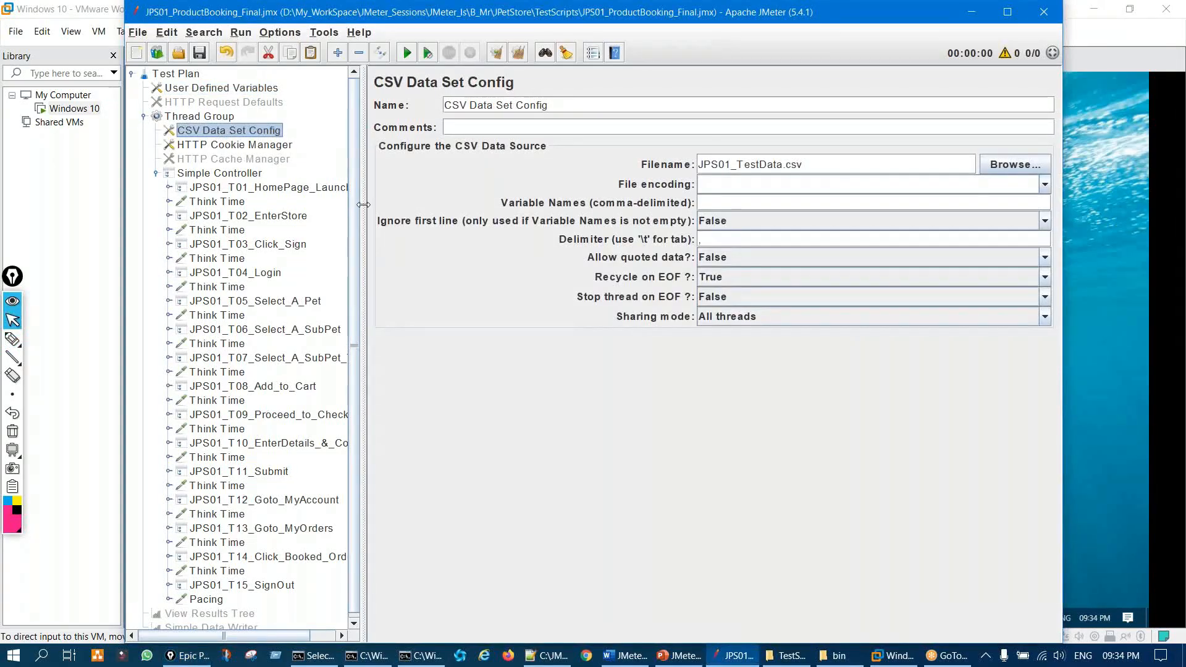
{"action": "key", "text": "ctrl+shift+2"}
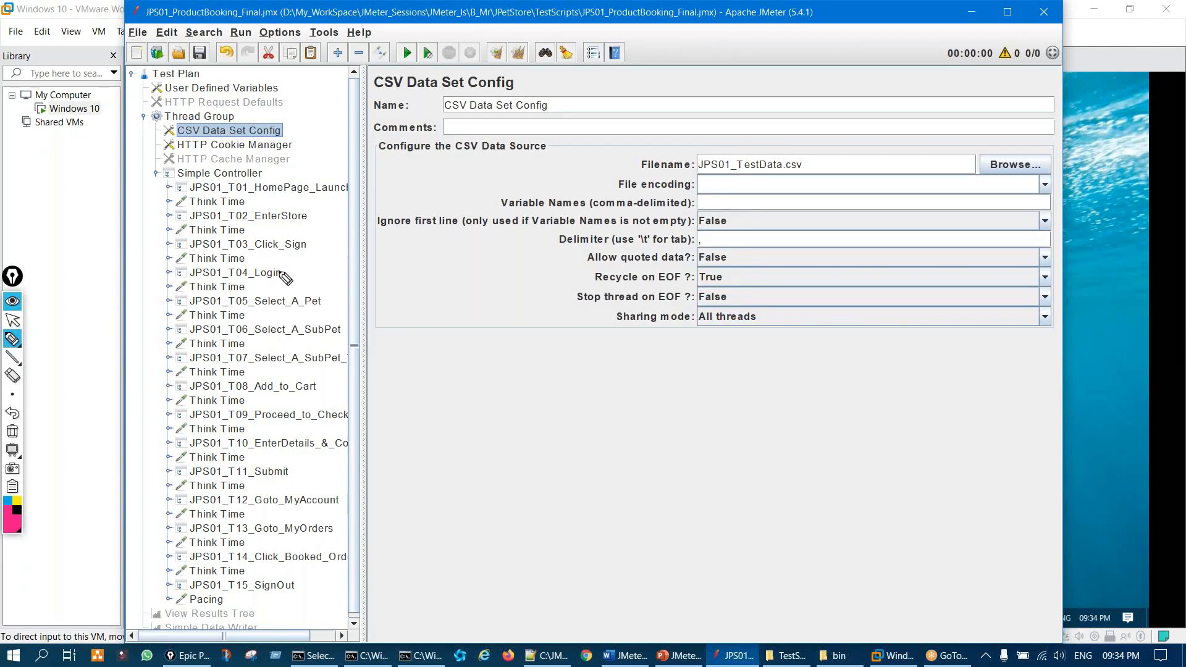
{"action": "left_click_drag", "start_coordinate": [243, 119], "coordinate": [265, 124]}
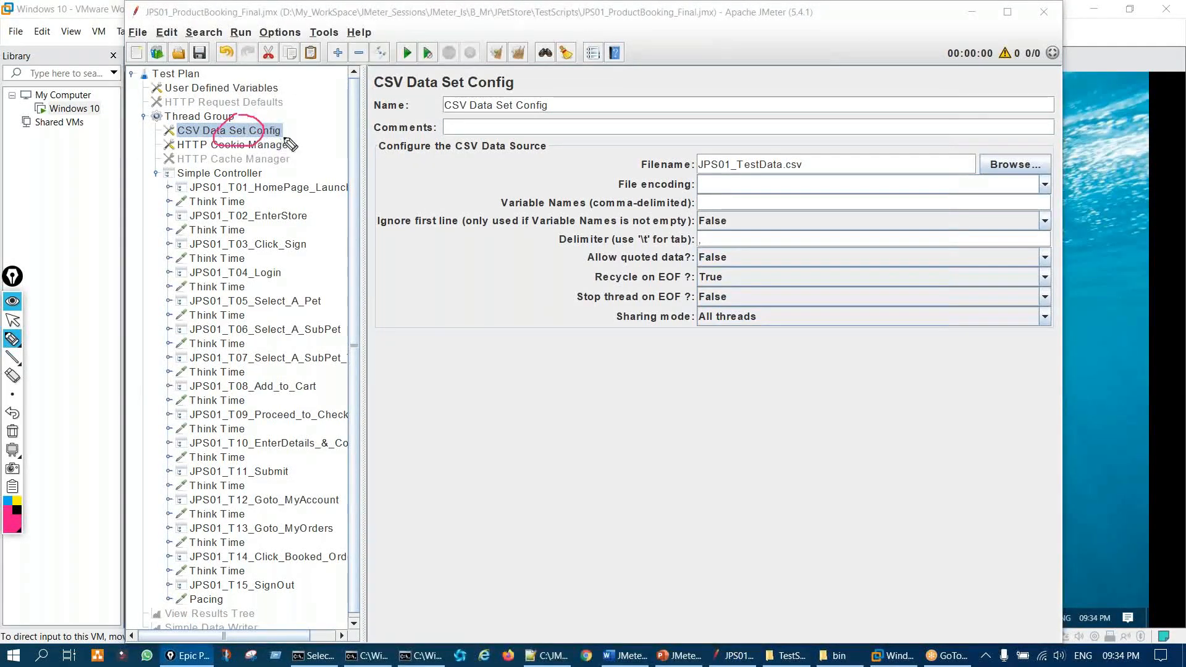
{"action": "mouse_move", "coordinate": [748, 137]}
{"action": "left_mouse_down"}
{"action": "mouse_move", "coordinate": [695, 149]}
{"action": "mouse_move", "coordinate": [747, 151]}
{"action": "left_mouse_up"}
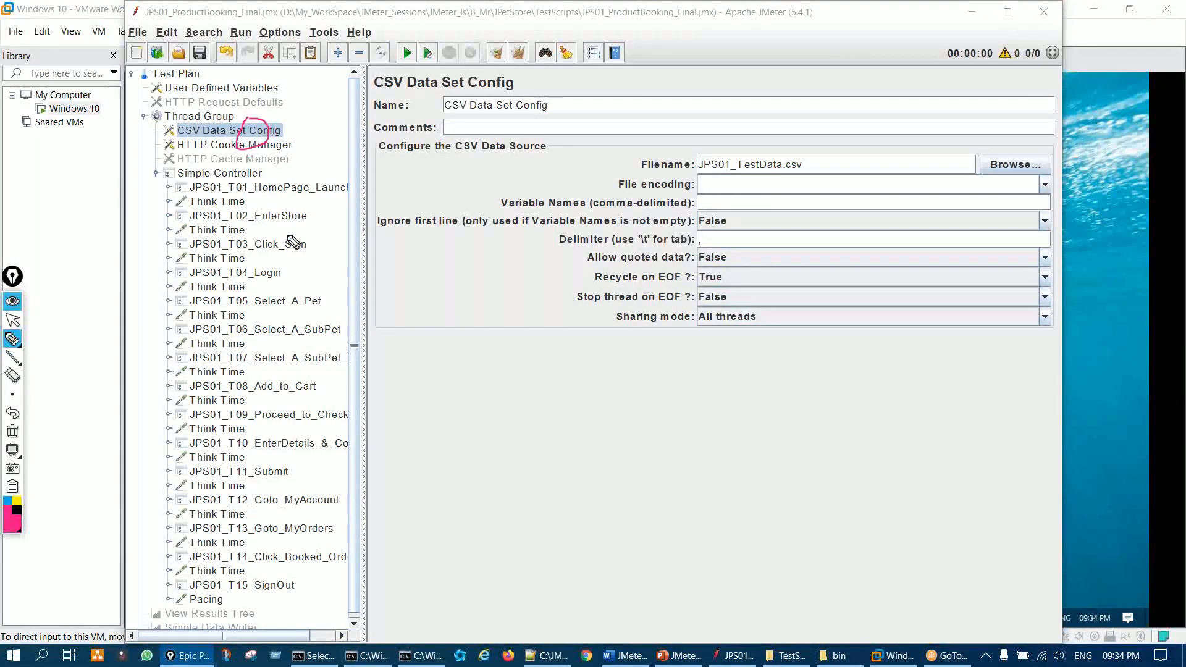
{"action": "left_click", "coordinate": [13, 320]}
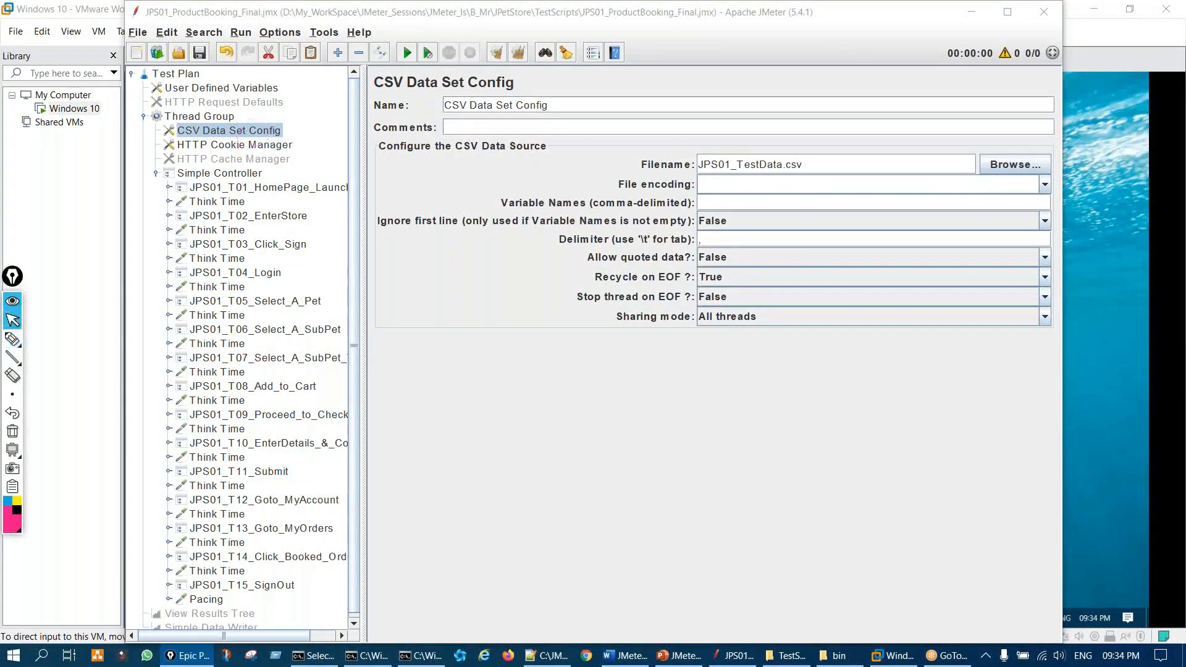
Step: Save the test plan, mark the elements below CSV Data Set Config with a temporary pen line, and clear it
{"action": "left_click", "coordinate": [199, 55]}
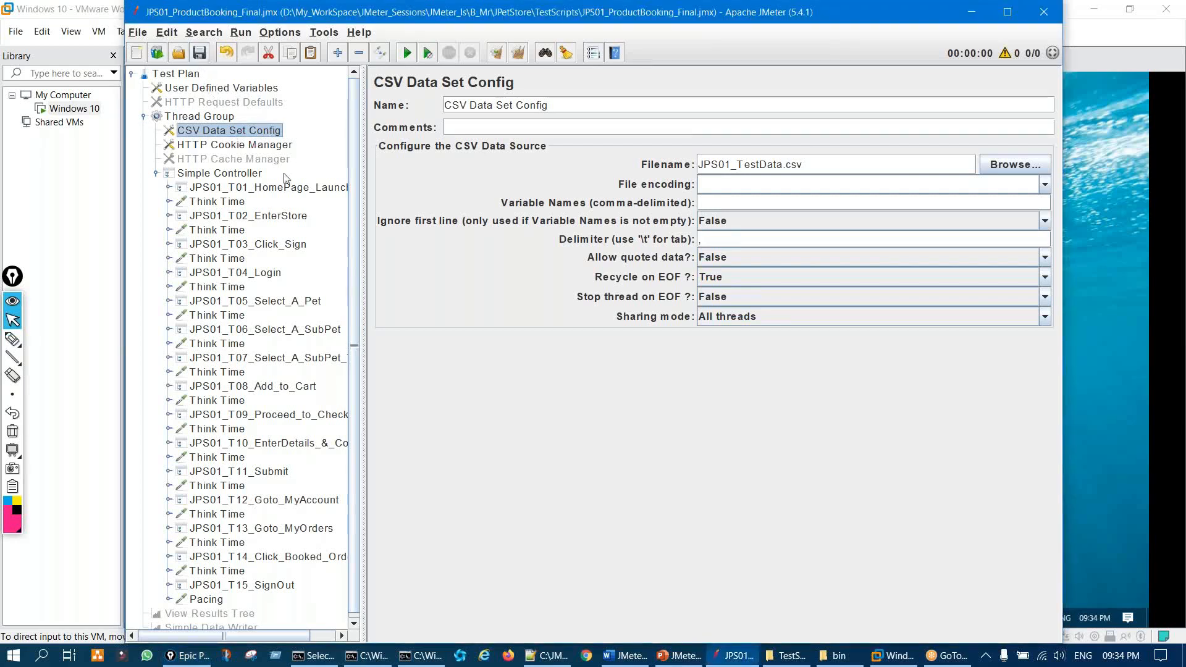
{"action": "key", "text": "ctrl+shift+3"}
{"action": "left_click_drag", "start_coordinate": [294, 144], "coordinate": [295, 294]}
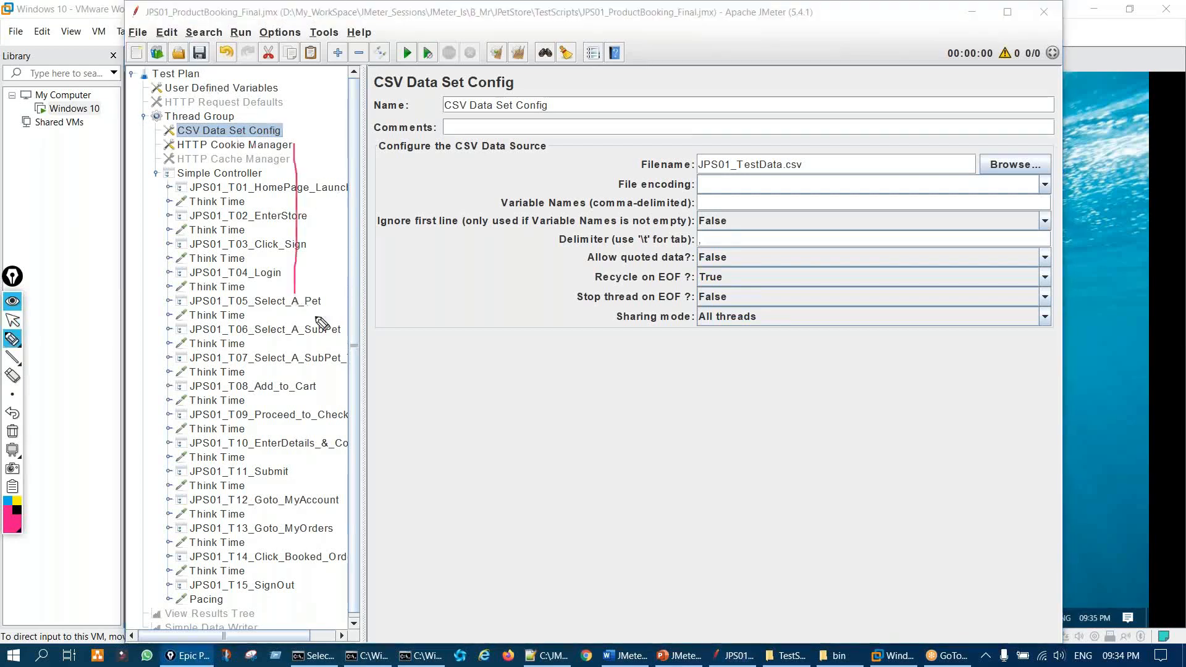
{"action": "key", "text": "ctrl+shift+7"}
{"action": "key", "text": "ctrl+shift+2"}
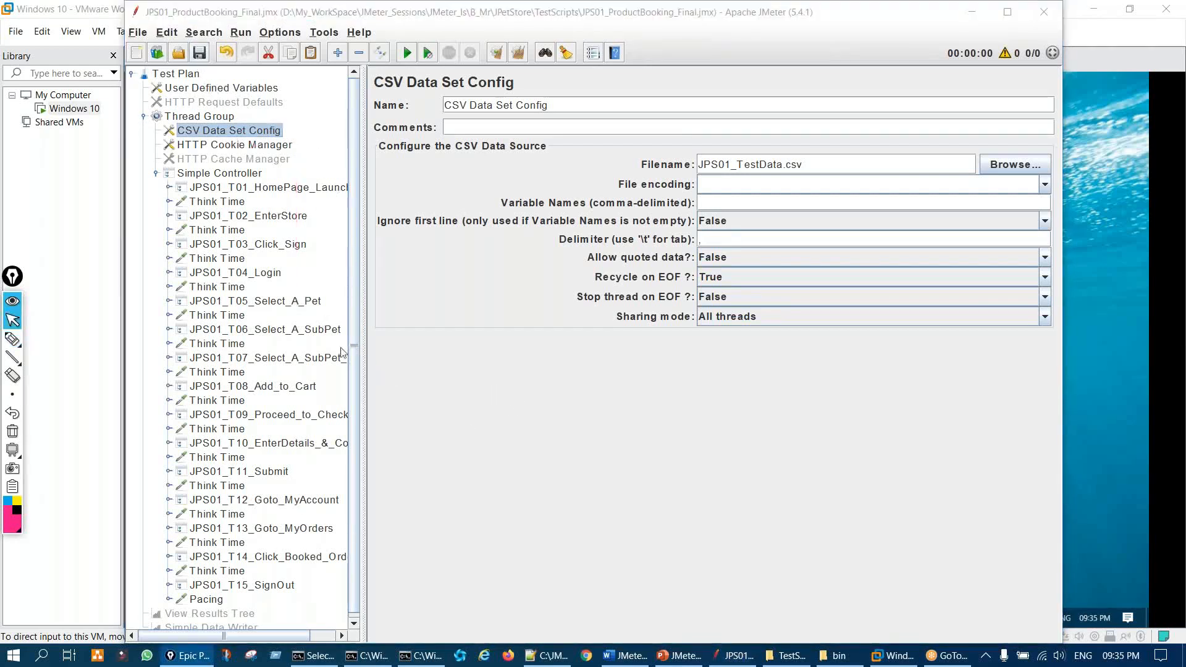
Step: Close the JMeter window containing the product booking test plan
{"action": "left_click", "coordinate": [242, 33]}
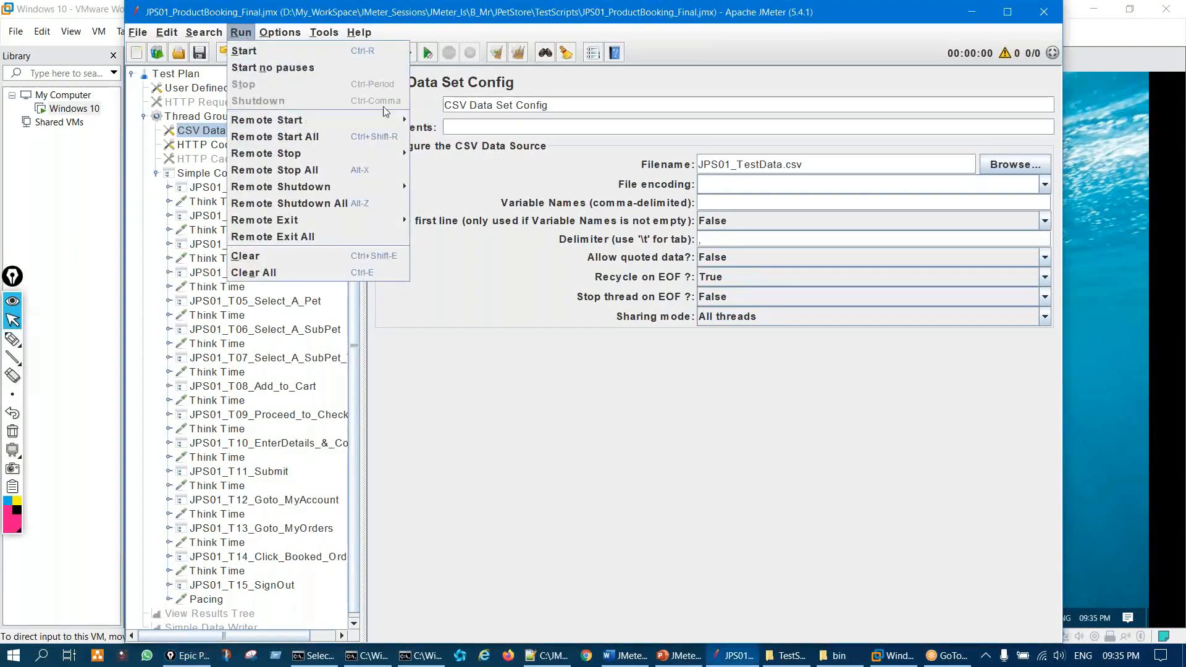
{"action": "mouse_move", "coordinate": [343, 128]}
{"action": "left_click", "coordinate": [1039, 20]}
{"action": "left_click", "coordinate": [1041, 23]}
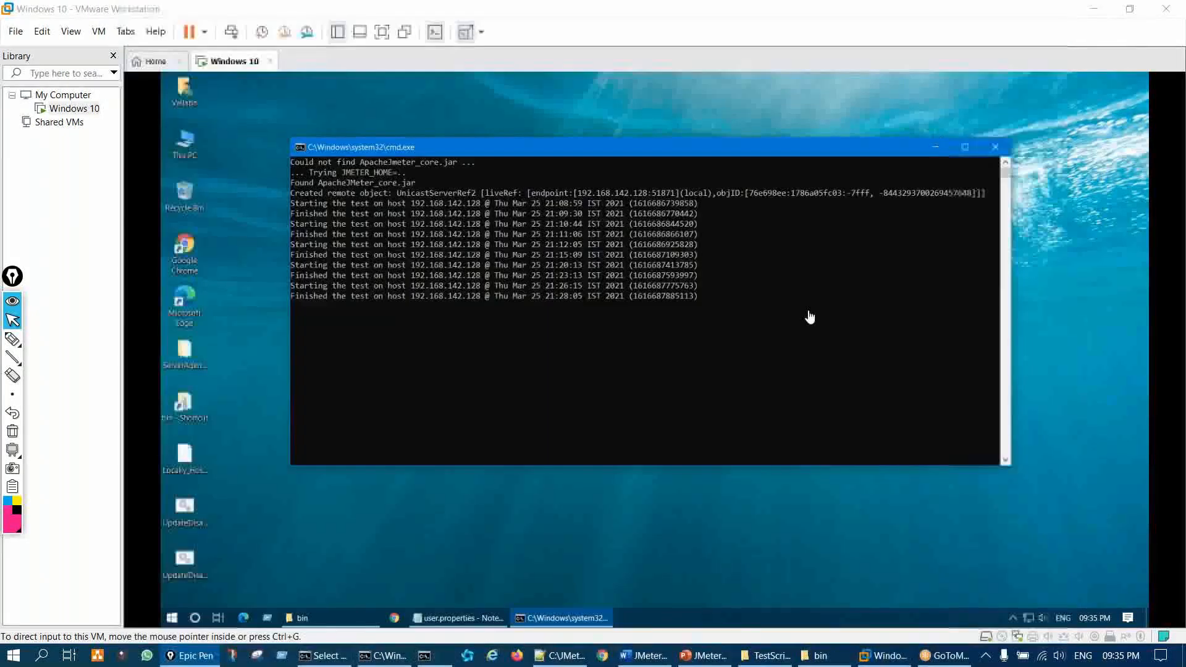
Step: Switch to the JMeter bin folder in File Explorer and launch jmeter.bat
{"action": "left_click", "coordinate": [807, 657]}
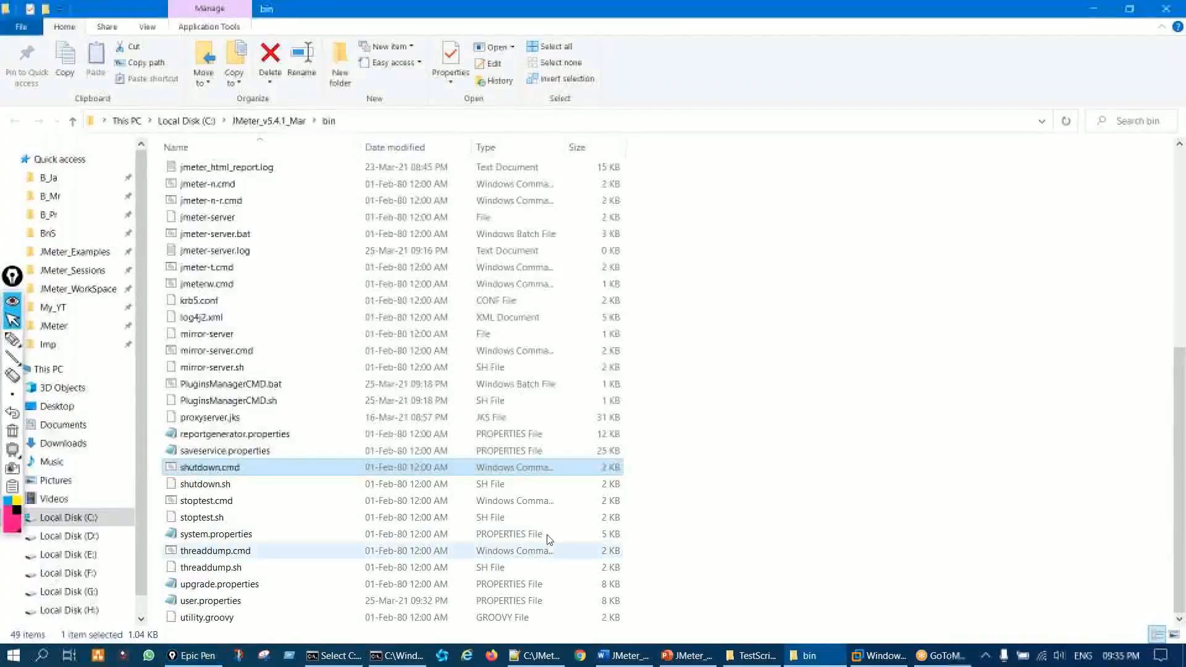
{"action": "scroll", "coordinate": [286, 424], "scroll_direction": "up", "scroll_amount": 6}
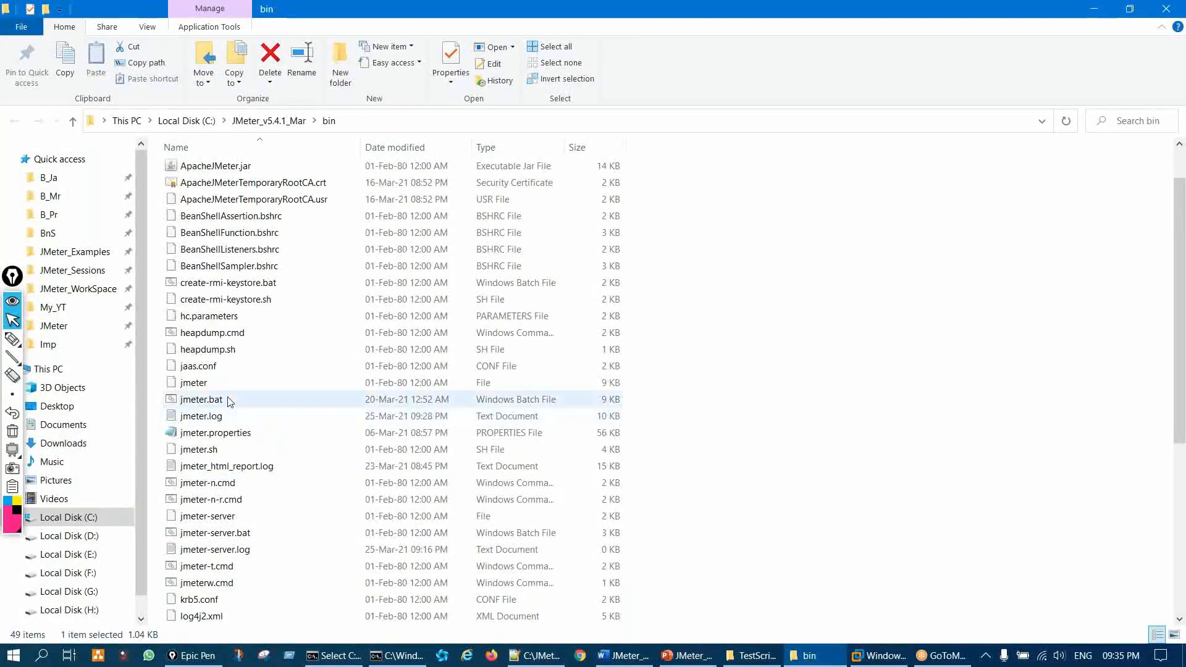
{"action": "scroll", "coordinate": [223, 383], "scroll_direction": "up", "scroll_amount": 1}
{"action": "scroll", "coordinate": [227, 457], "scroll_direction": "down", "scroll_amount": 2}
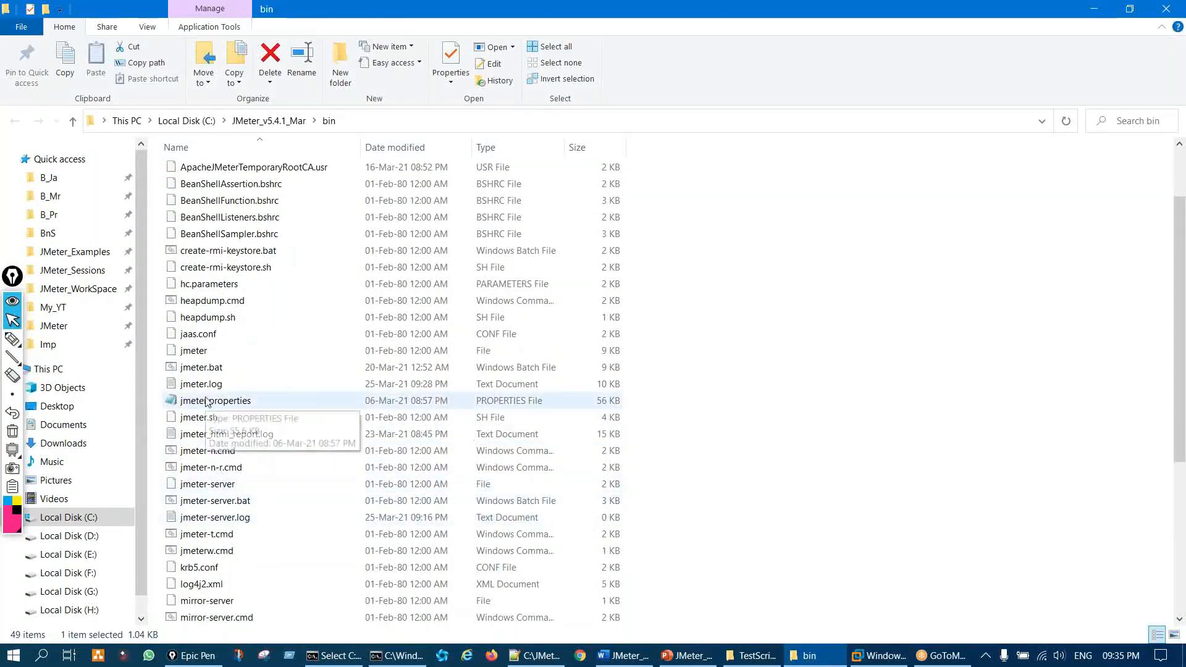
{"action": "left_click", "coordinate": [218, 373]}
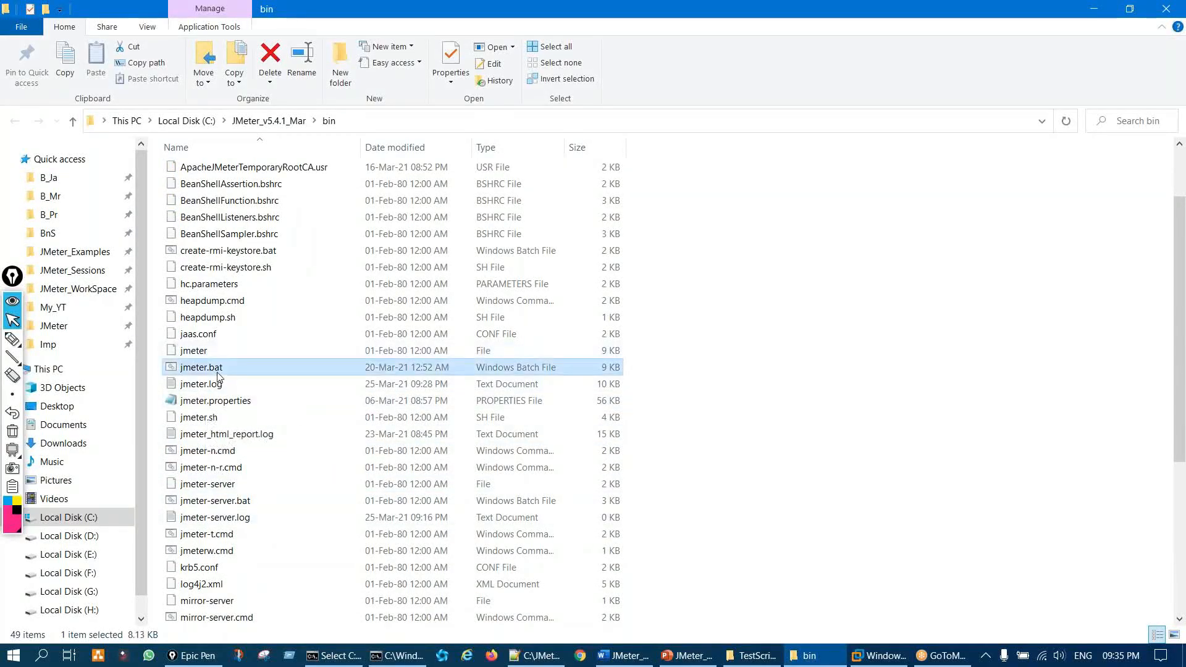
{"action": "double_click", "coordinate": [217, 373]}
{"action": "left_click", "coordinate": [718, 153]}
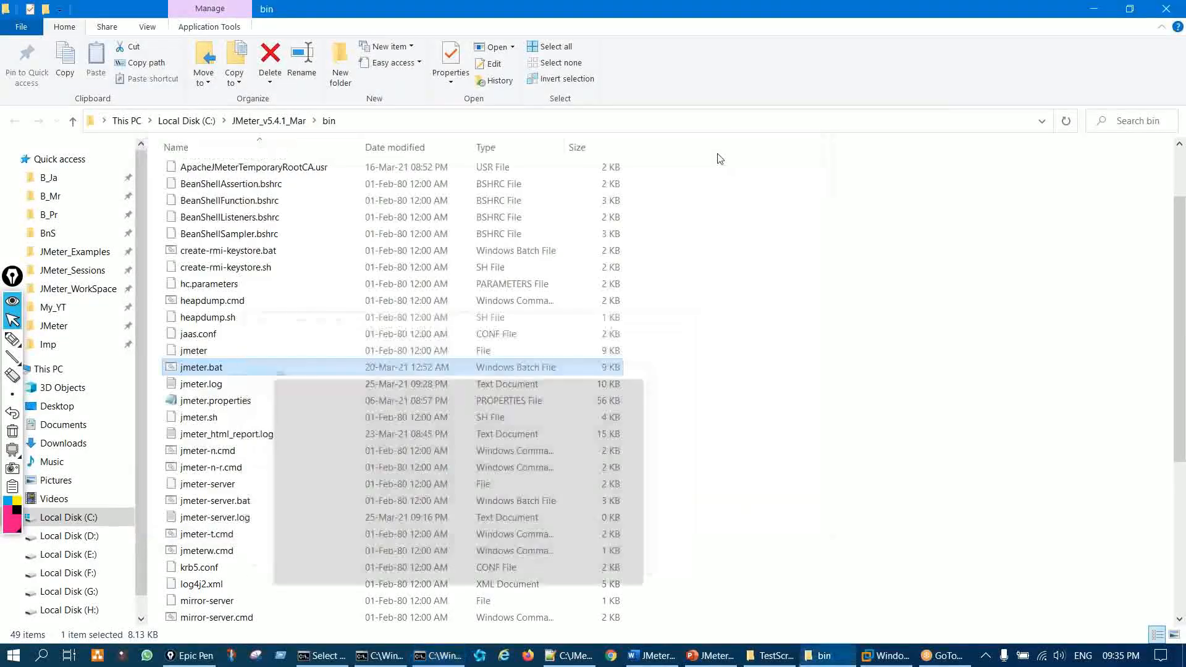
Step: Check the open command windows and close the one holding the unexecuted jmeter command with the -R option
{"action": "left_click", "coordinate": [337, 659]}
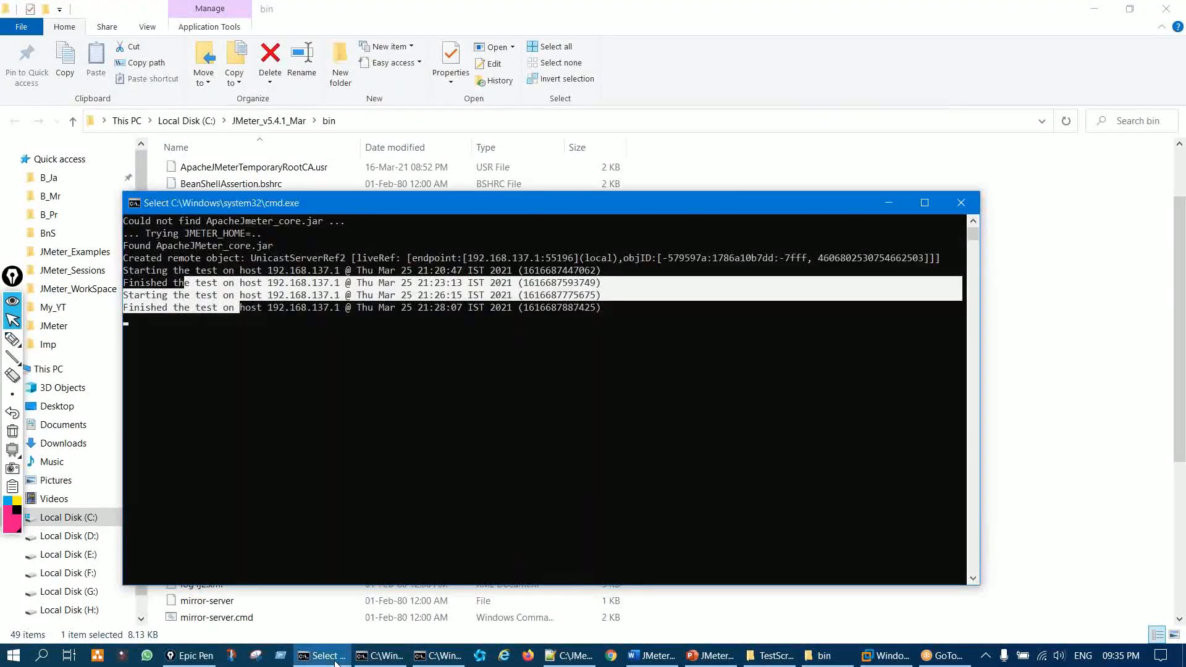
{"action": "left_click", "coordinate": [337, 659]}
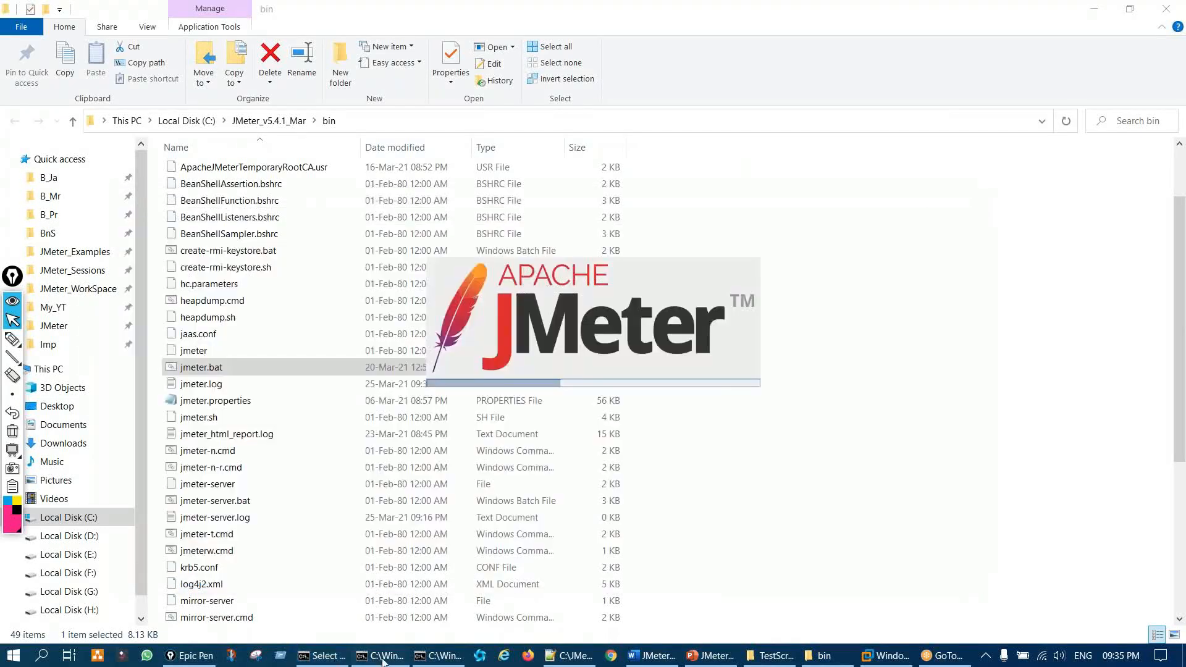
{"action": "left_click", "coordinate": [380, 655]}
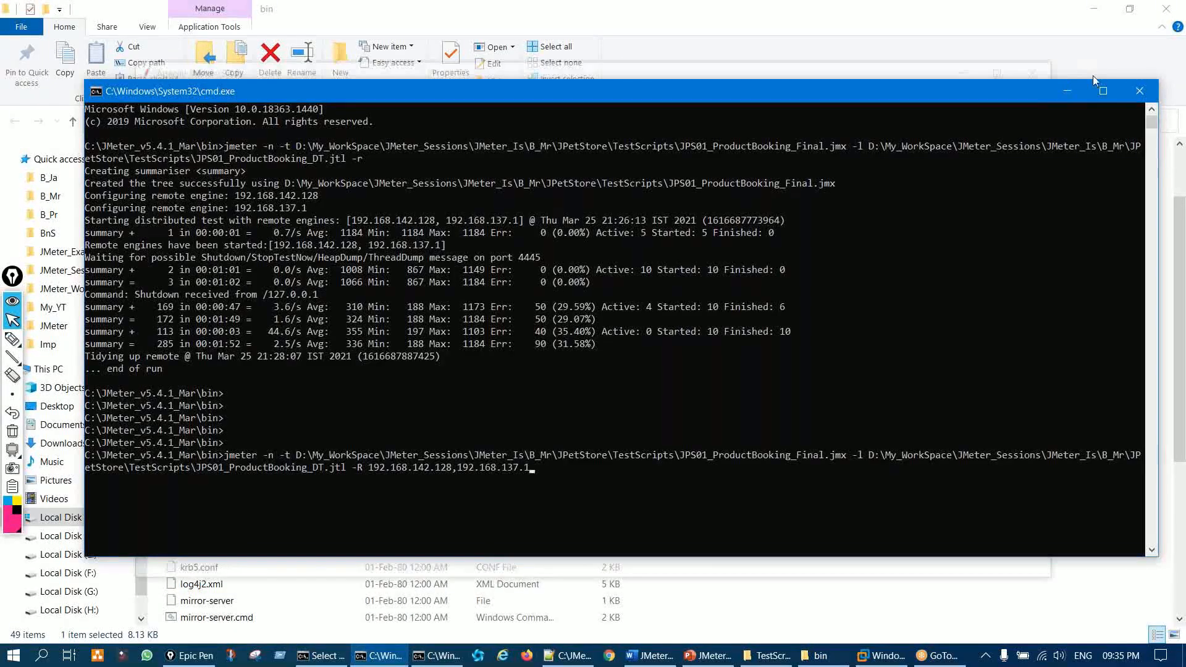
{"action": "left_click", "coordinate": [1140, 91]}
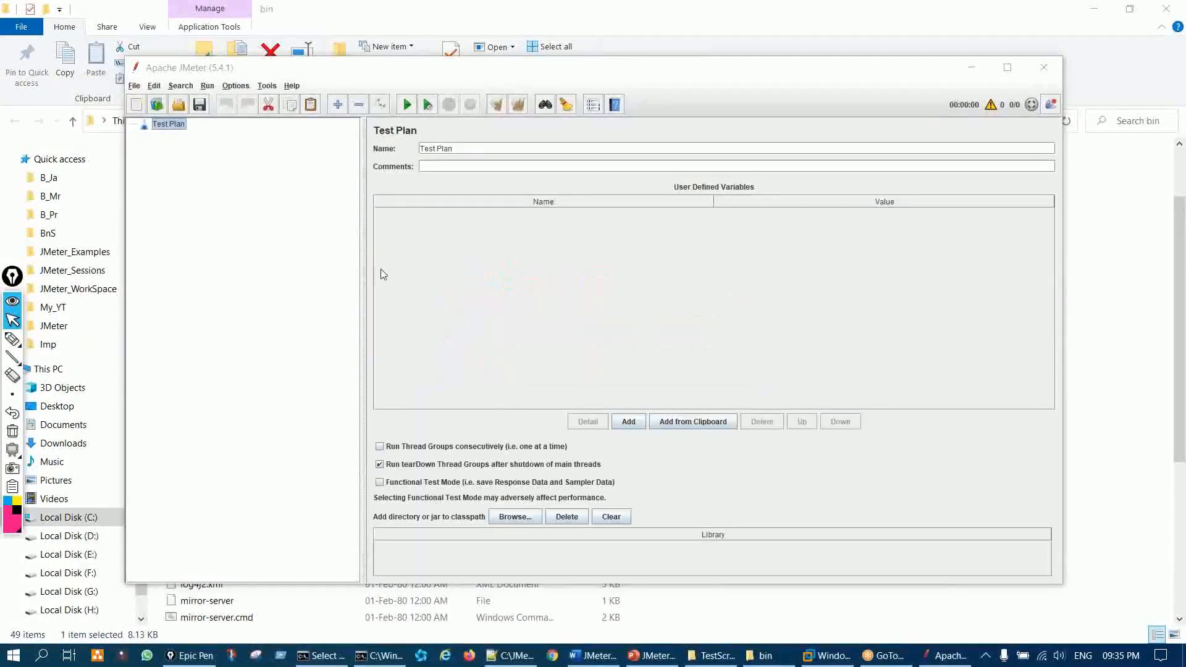
Step: Enlarge the JMeter interface by zooming in three times
{"action": "left_click", "coordinate": [243, 89]}
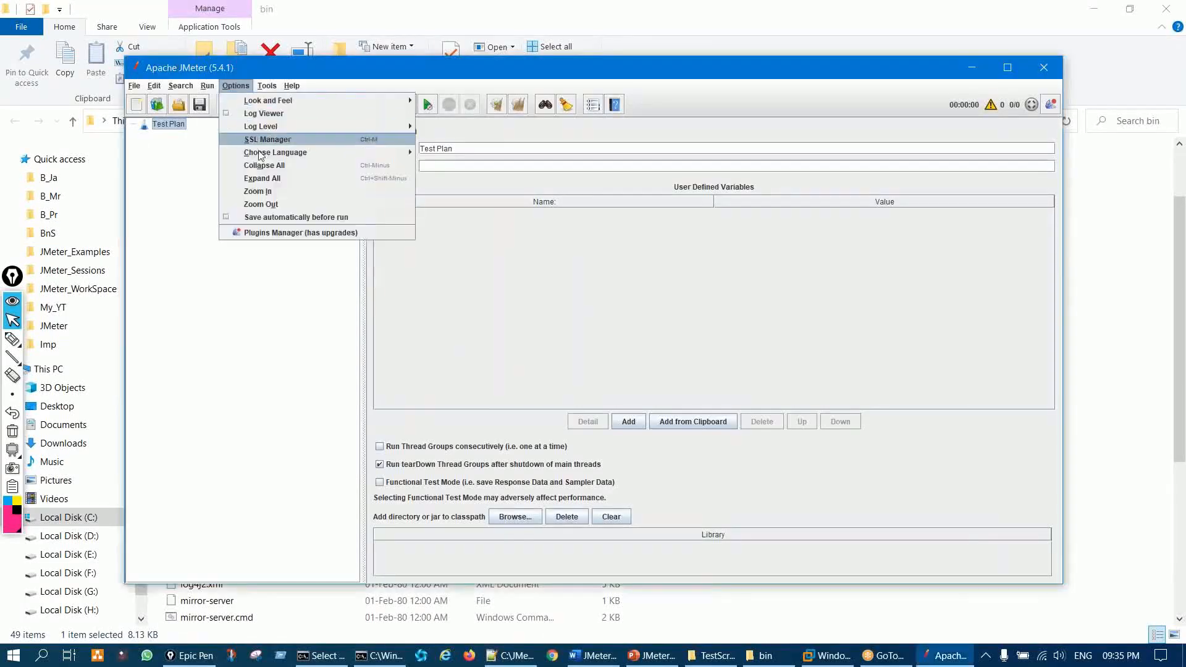
{"action": "left_click", "coordinate": [259, 192]}
{"action": "left_click", "coordinate": [247, 87]}
{"action": "left_click", "coordinate": [270, 201]}
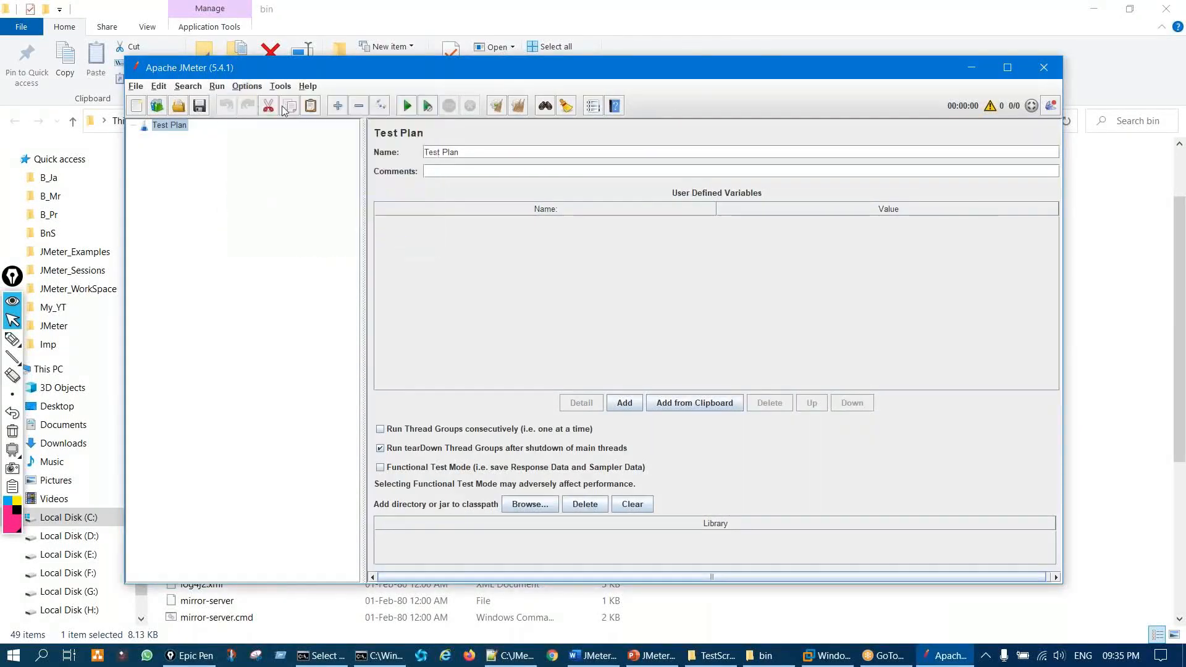
{"action": "left_click", "coordinate": [258, 87]}
{"action": "left_click", "coordinate": [272, 202]}
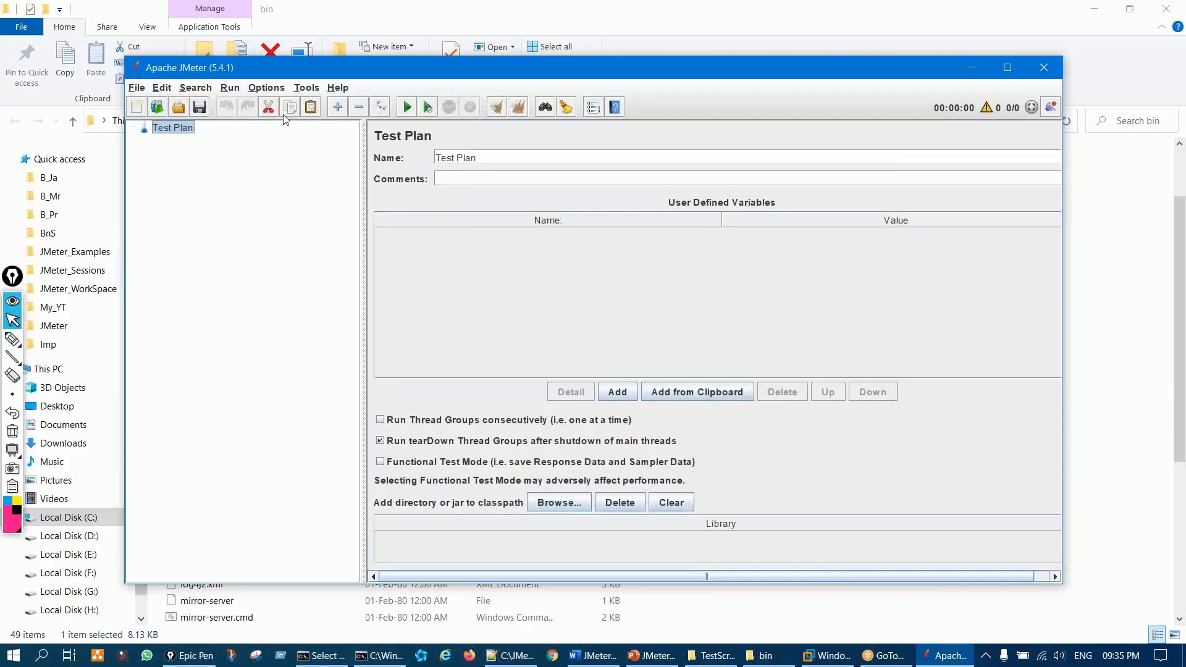
{"action": "left_click", "coordinate": [267, 87]}
{"action": "left_click", "coordinate": [272, 209]}
{"action": "left_click", "coordinate": [137, 88]}
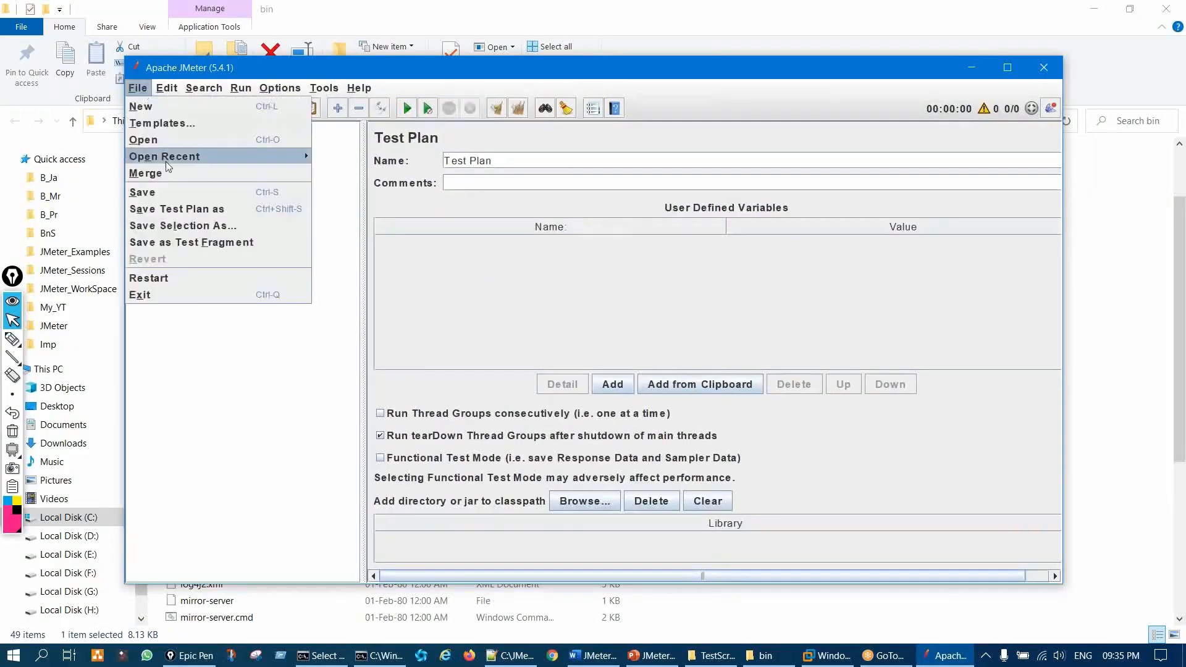
{"action": "mouse_move", "coordinate": [299, 157]}
{"action": "left_click", "coordinate": [329, 173]}
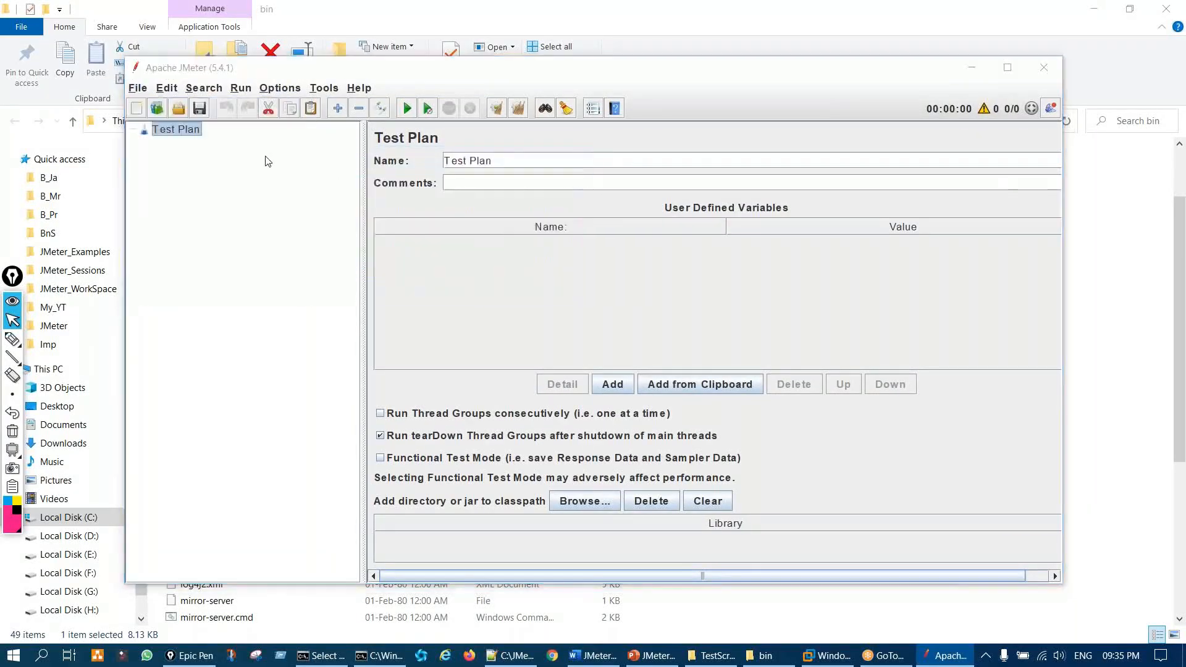
{"action": "left_click", "coordinate": [593, 407]}
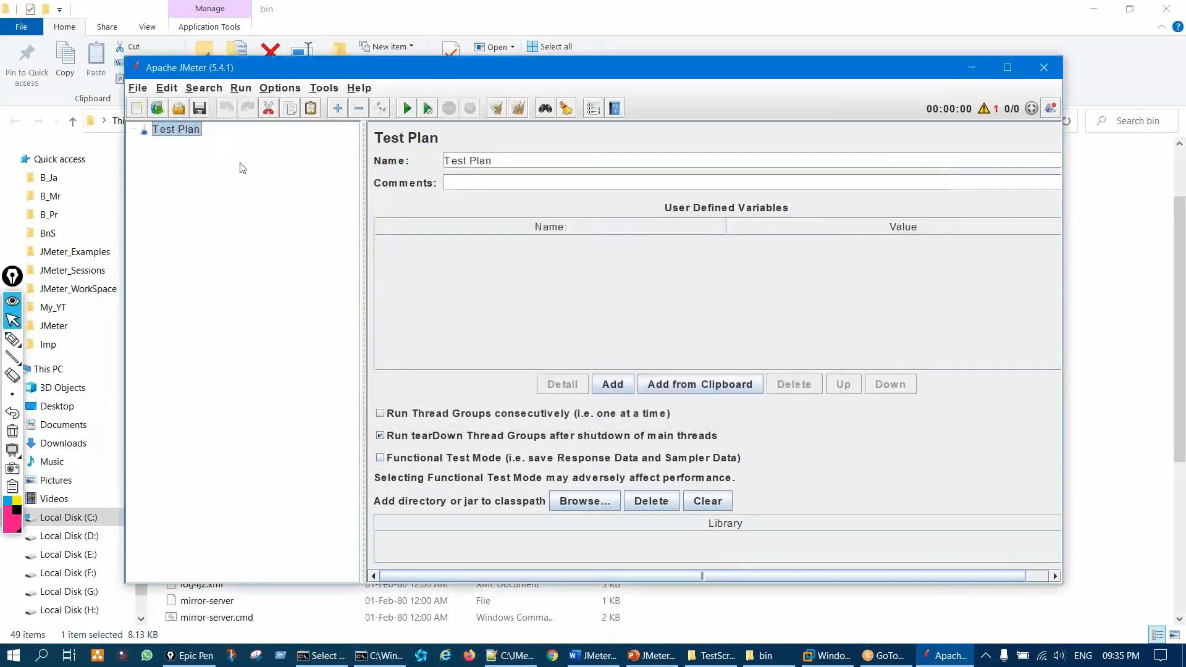
Step: Open the recent test plan JPS01_ProductBooking_Final.jmx in a maximized window and display its CSV Data Set Config settings
{"action": "left_click", "coordinate": [149, 92]}
{"action": "mouse_move", "coordinate": [260, 156]}
{"action": "left_click", "coordinate": [336, 157]}
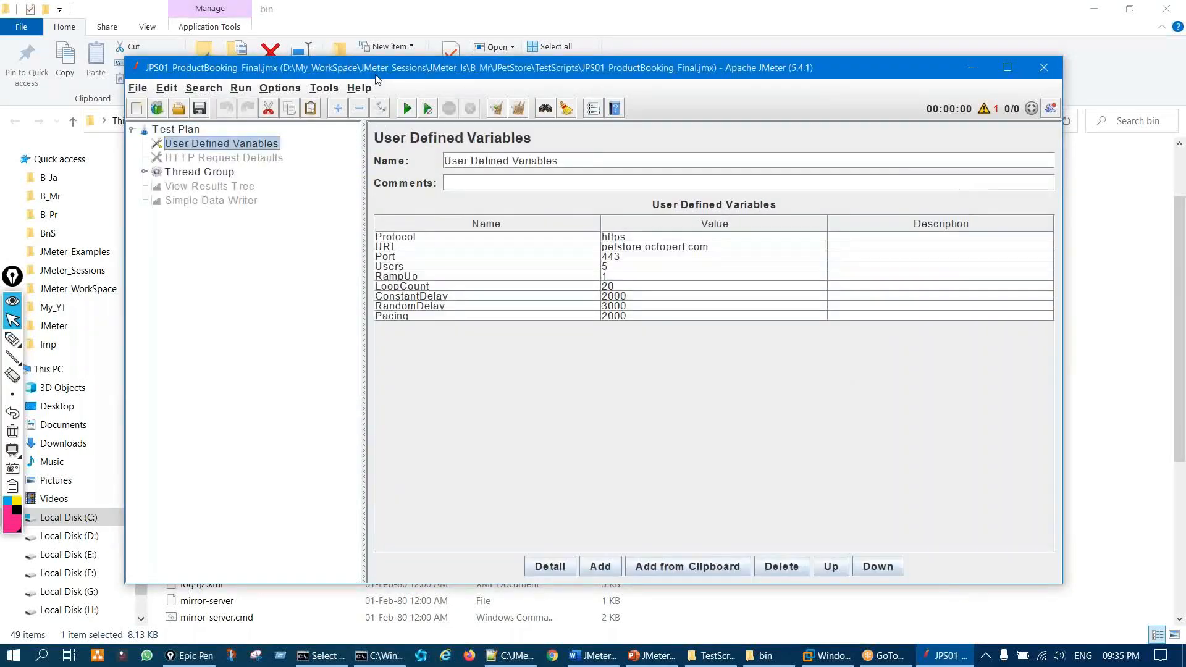
{"action": "double_click", "coordinate": [376, 71]}
{"action": "left_click", "coordinate": [19, 111]}
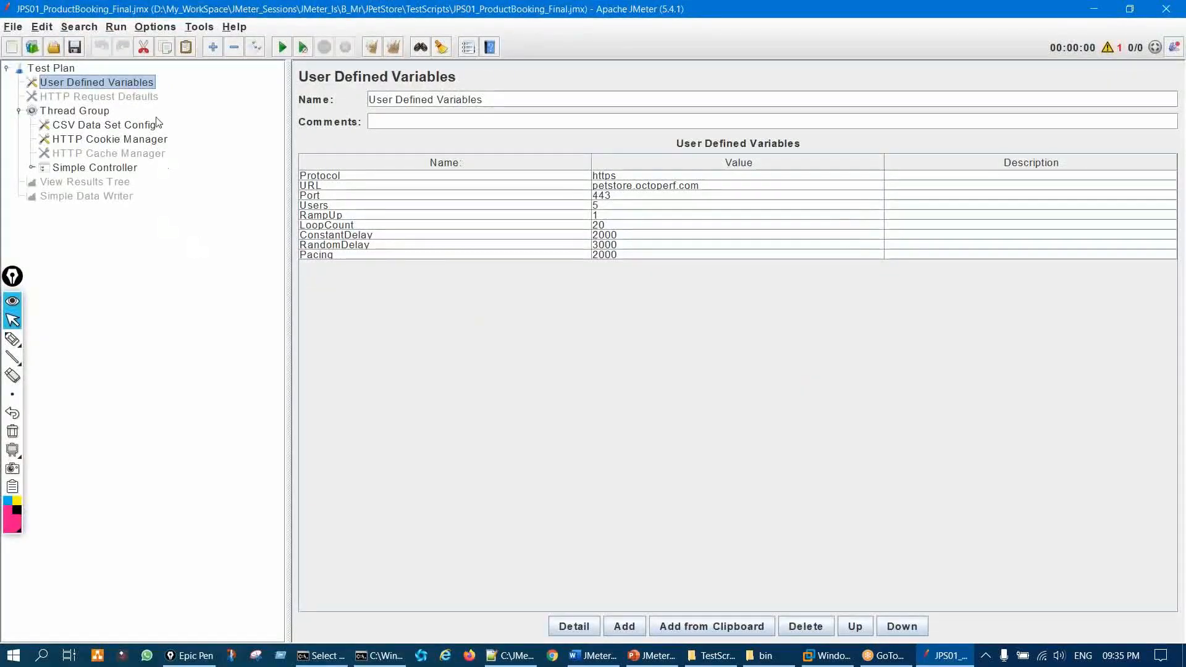
{"action": "left_click", "coordinate": [135, 127]}
Step: Start the product booking test remotely on the slave 192.168.142.128 only
{"action": "left_click", "coordinate": [116, 26]}
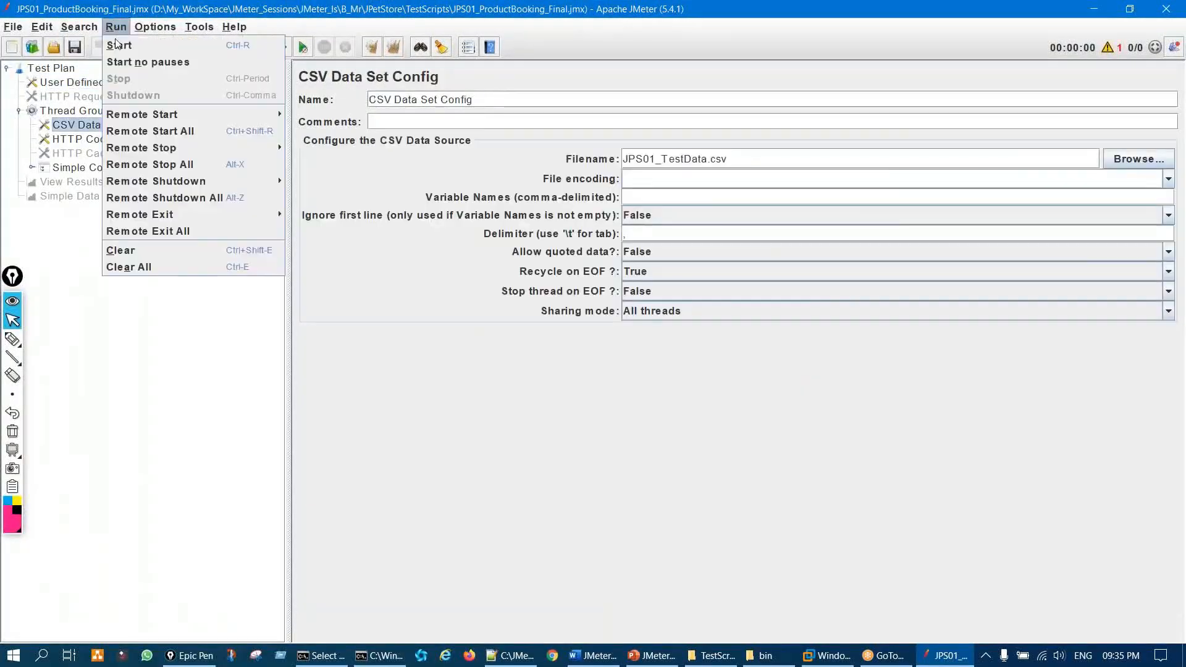
{"action": "mouse_move", "coordinate": [204, 118]}
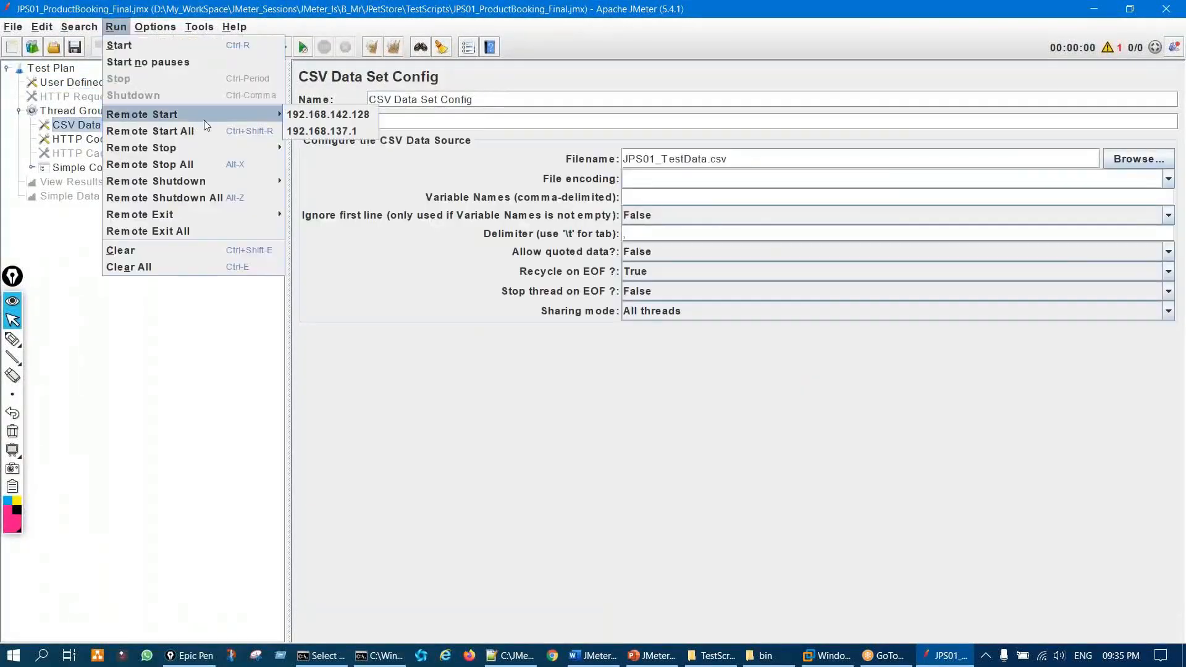
{"action": "left_click", "coordinate": [337, 116]}
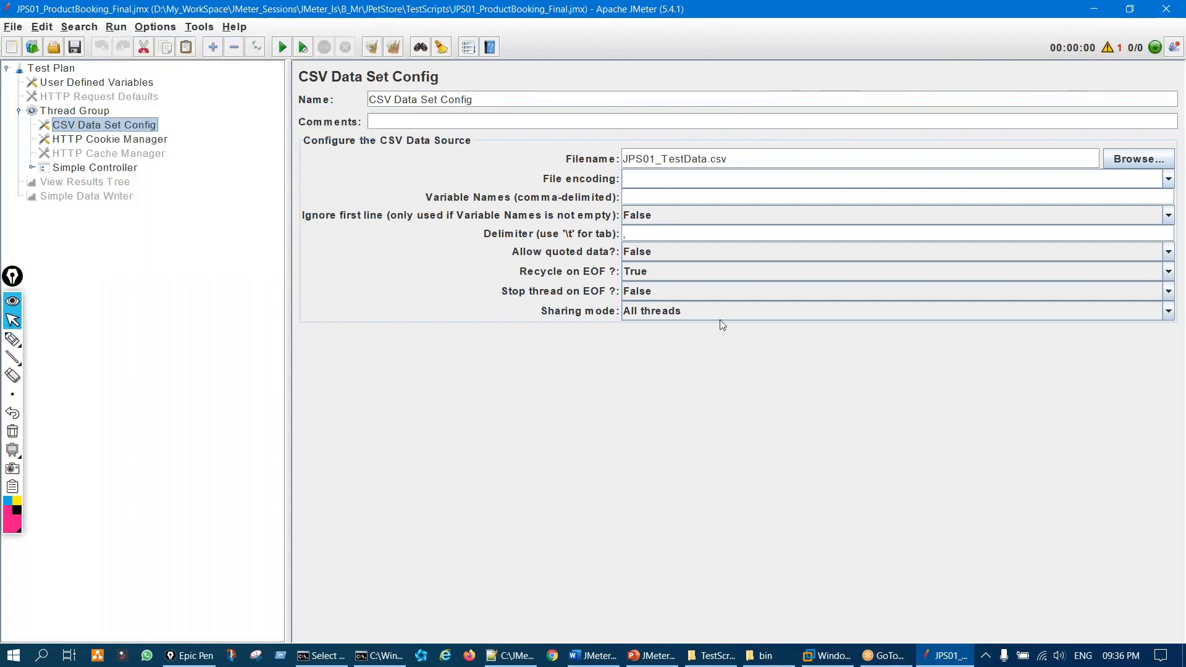
Step: Switch to the slave machine in VMware and examine its command window for the remote run's start and finish entries
{"action": "left_click", "coordinate": [828, 656]}
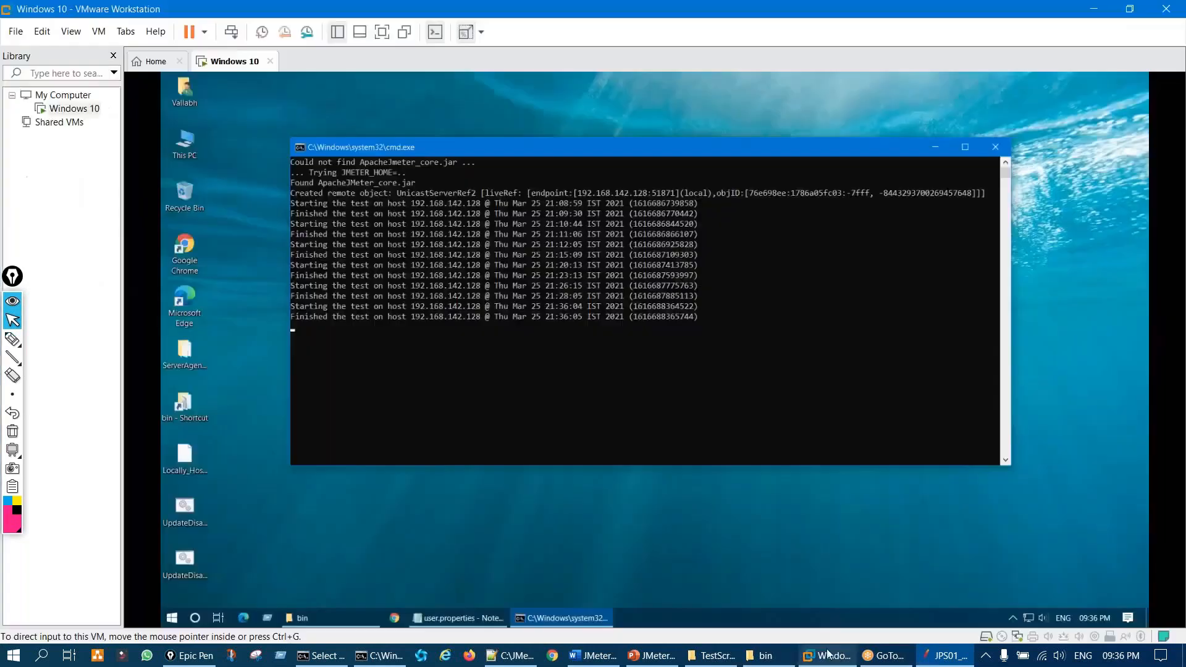
{"action": "key", "text": "Return"}
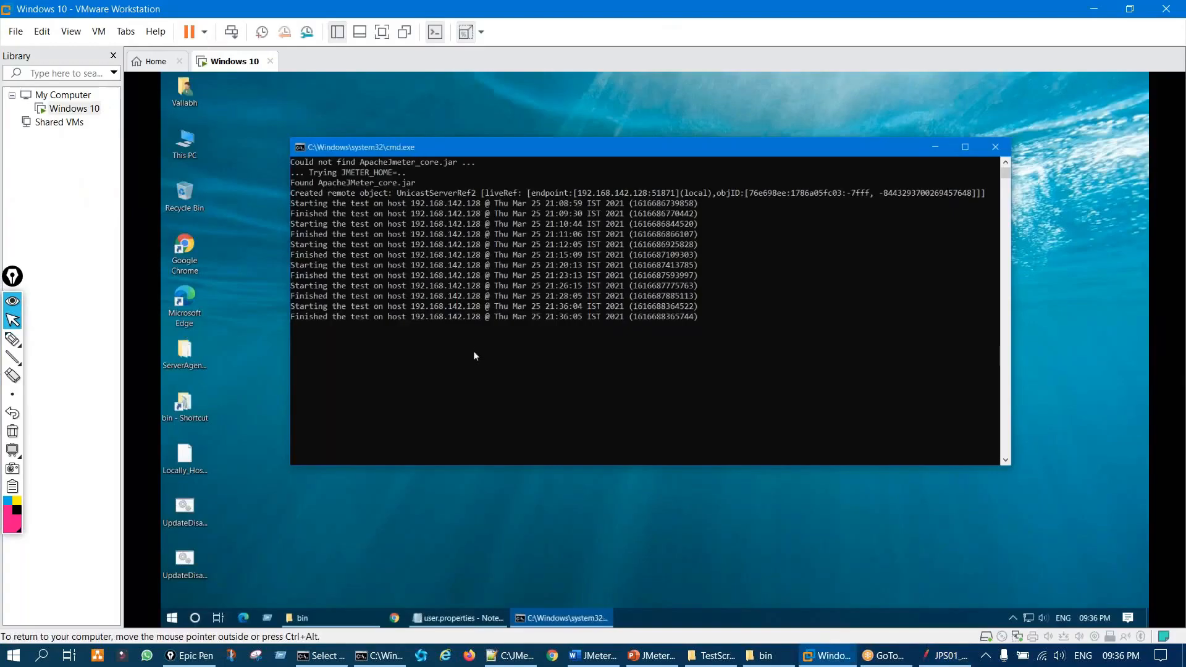
{"action": "left_click", "coordinate": [322, 350]}
{"action": "key", "text": "Return"}
{"action": "left_click", "coordinate": [927, 660]}
{"action": "left_click_drag", "start_coordinate": [927, 660], "coordinate": [704, 659]}
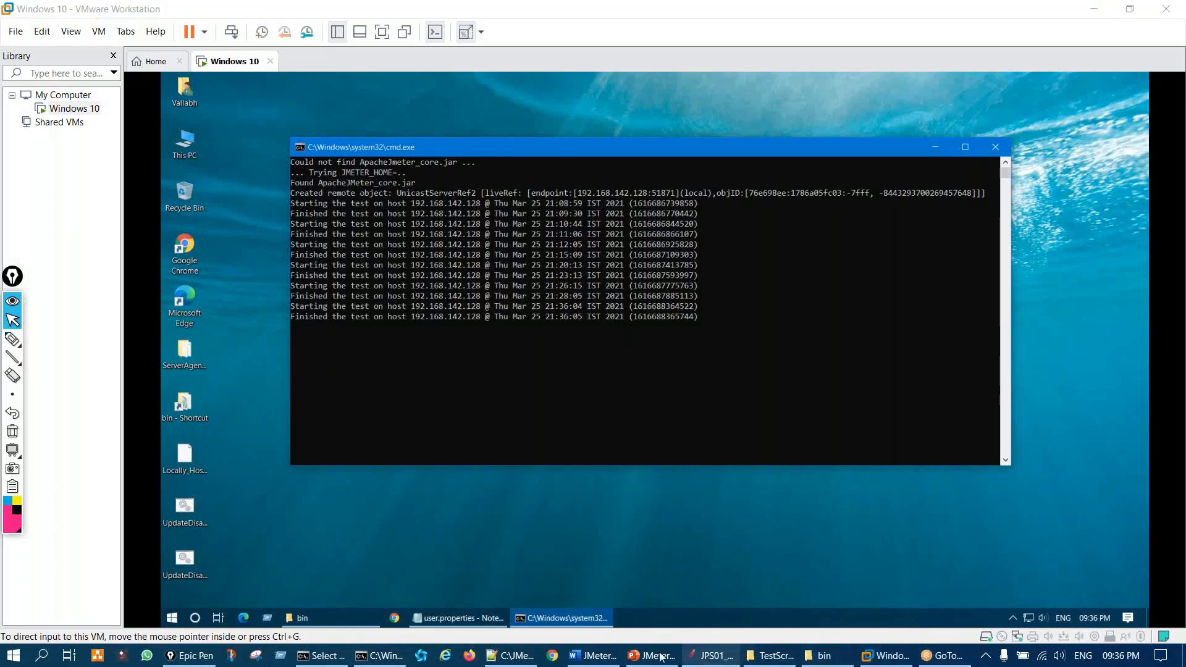
{"action": "left_click", "coordinate": [371, 355]}
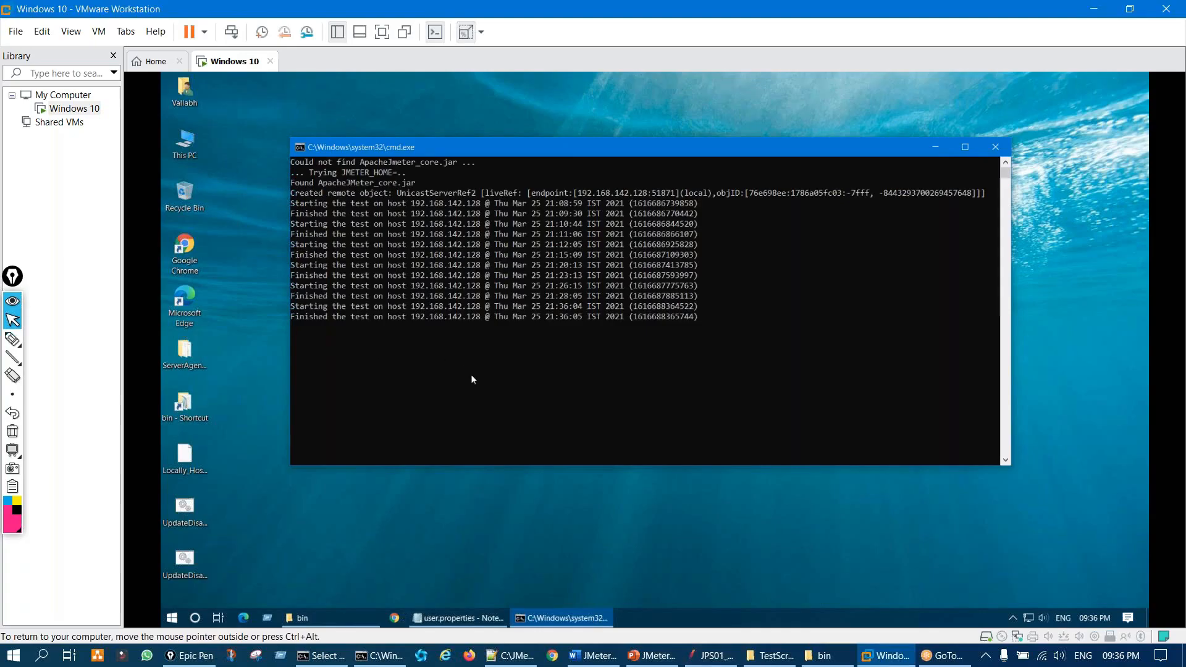
Step: Return to JMeter, show the log in an enlarged pane, and examine the entries for the remote run
{"action": "left_click", "coordinate": [710, 655]}
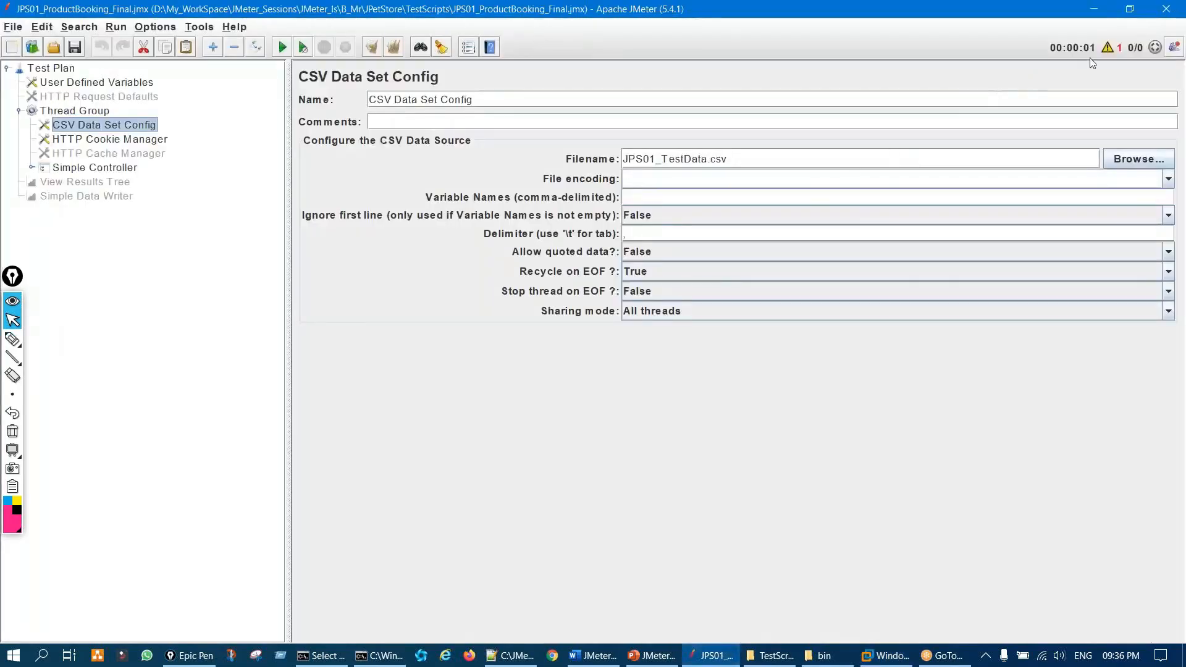
{"action": "left_click", "coordinate": [1112, 48]}
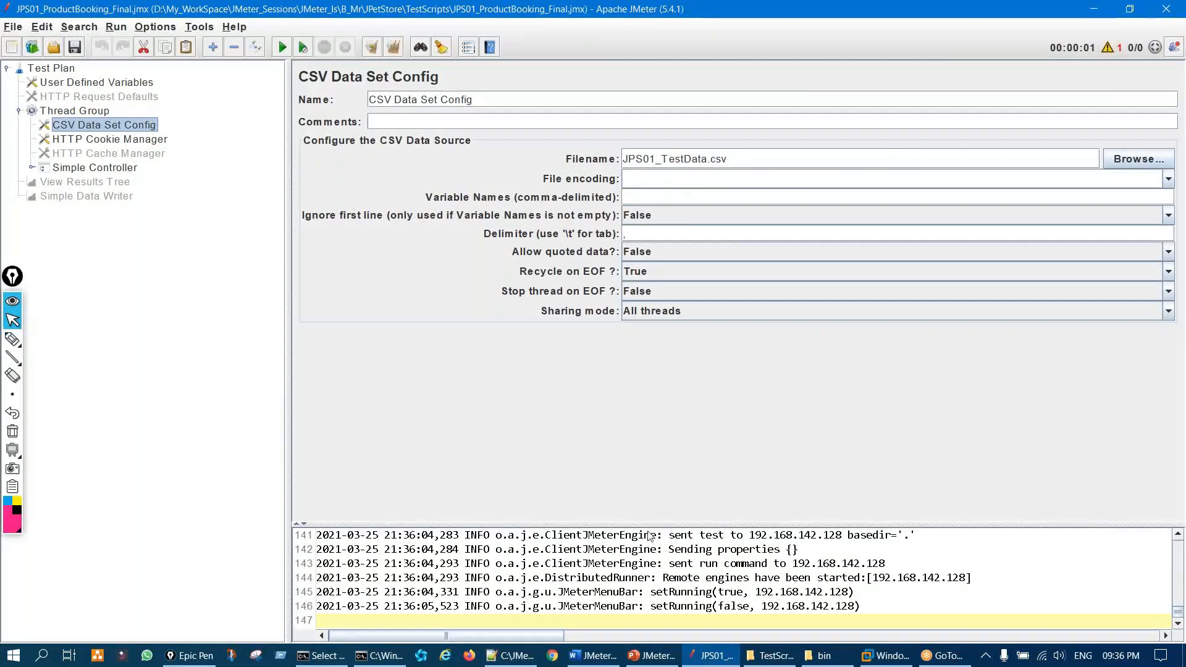
{"action": "left_click_drag", "start_coordinate": [646, 513], "coordinate": [695, 334]}
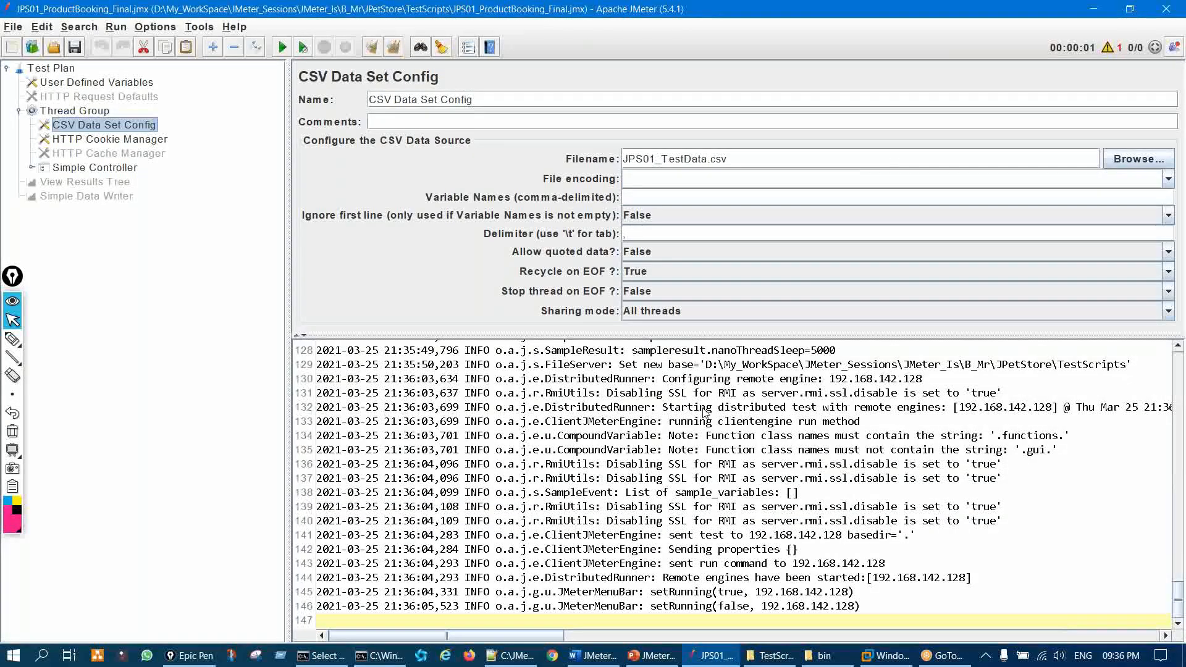
{"action": "scroll", "coordinate": [696, 434], "scroll_direction": "up", "scroll_amount": 9}
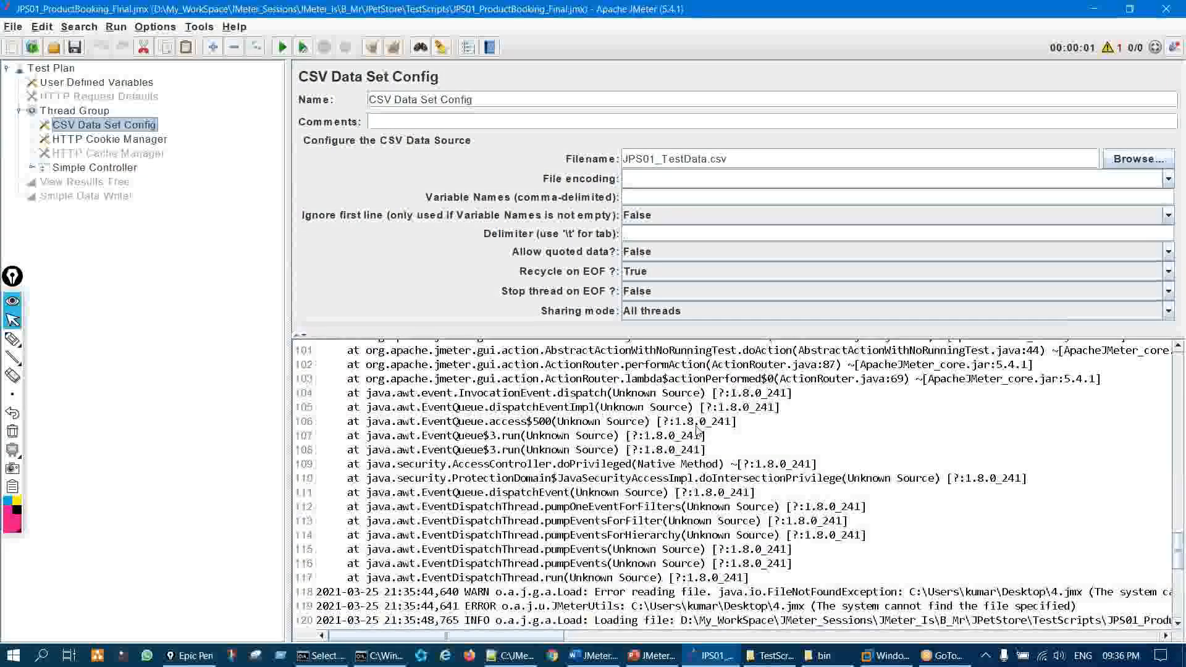
{"action": "scroll", "coordinate": [697, 431], "scroll_direction": "down", "scroll_amount": 2}
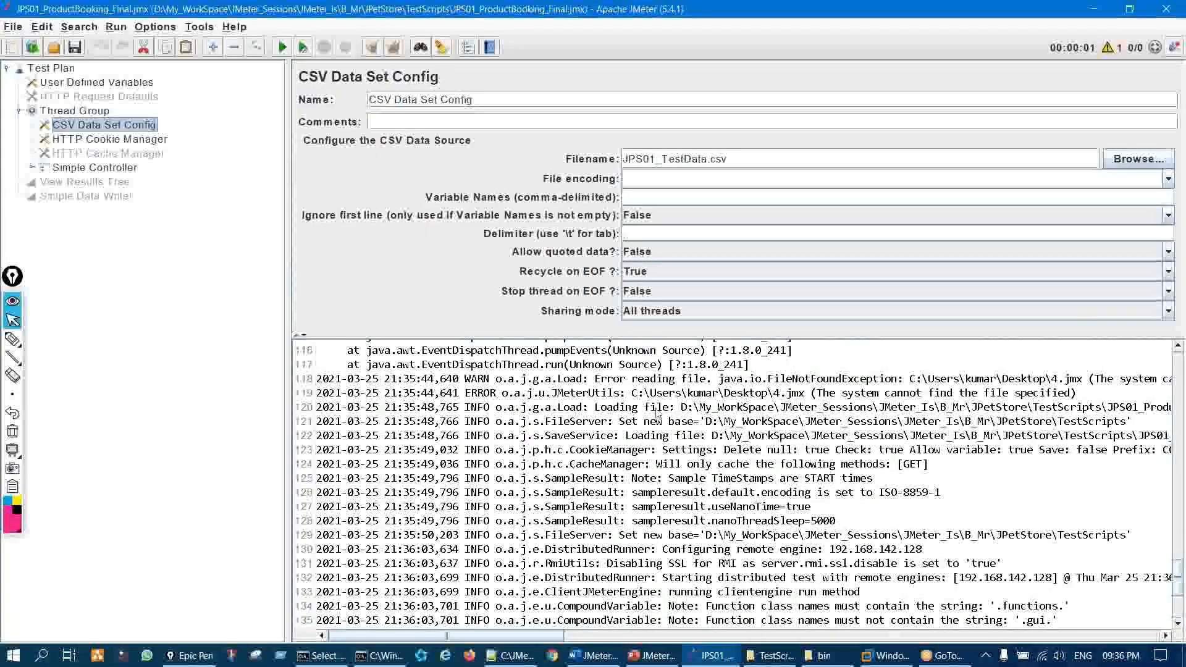
Step: Rerun the test remotely on 192.168.142.128 with a cleared log and check the run in the slave's command window in VMware
{"action": "left_click", "coordinate": [392, 47]}
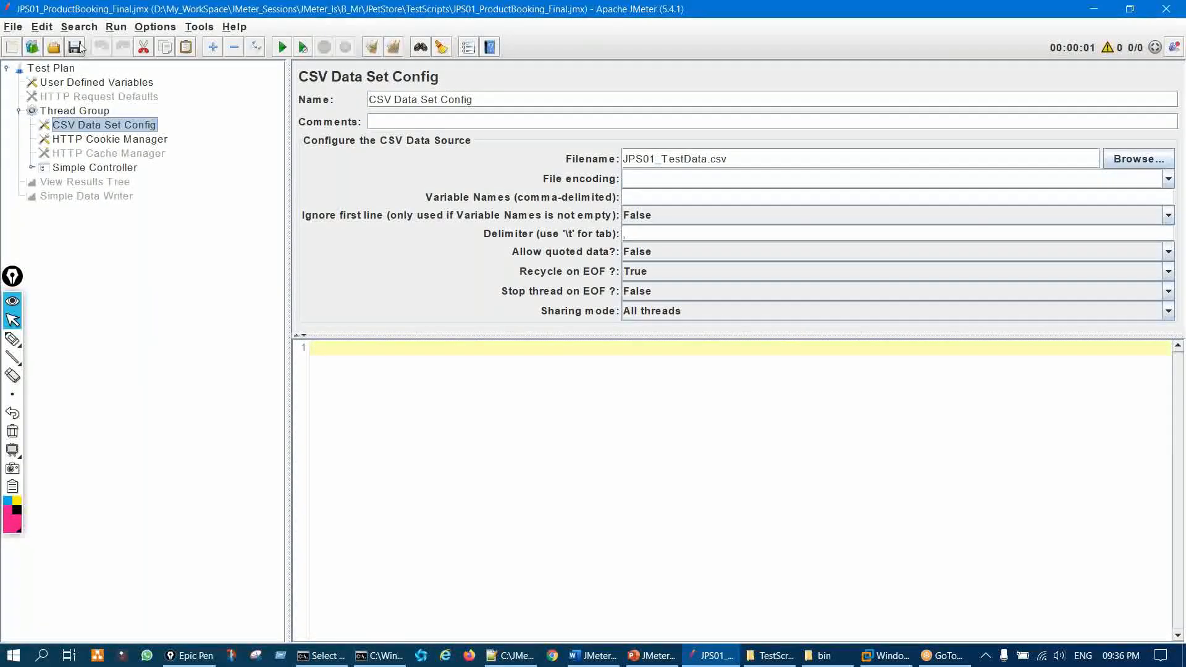
{"action": "left_click", "coordinate": [116, 27]}
{"action": "mouse_move", "coordinate": [194, 116]}
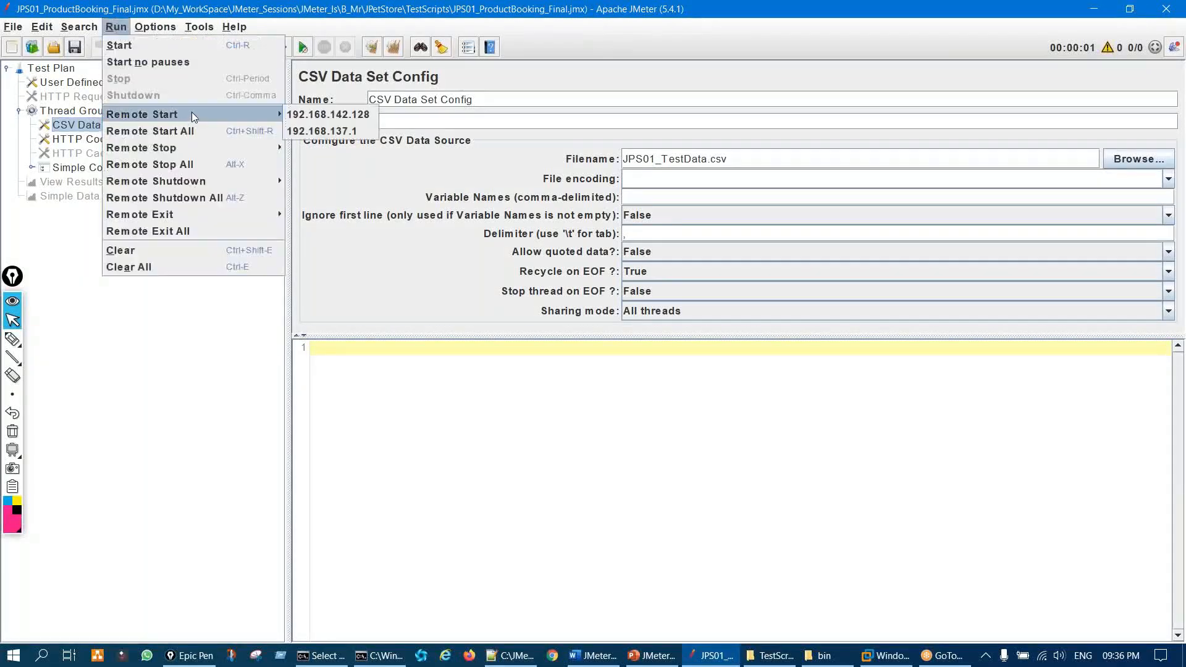
{"action": "left_click", "coordinate": [325, 115]}
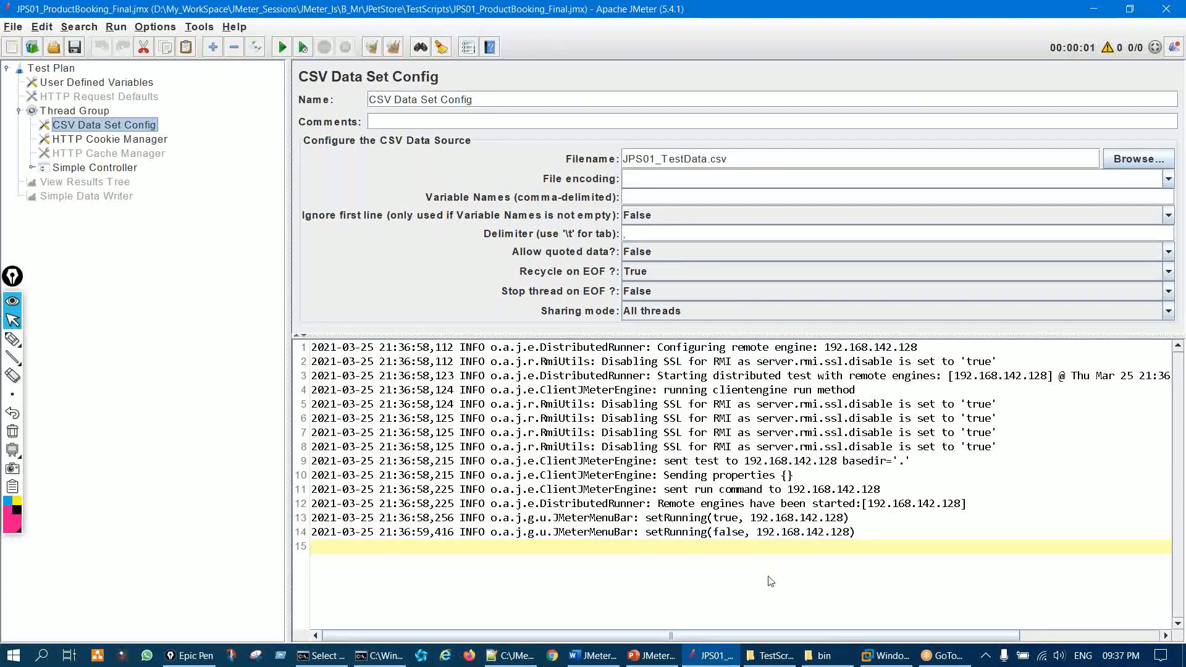
{"action": "left_click", "coordinate": [884, 655]}
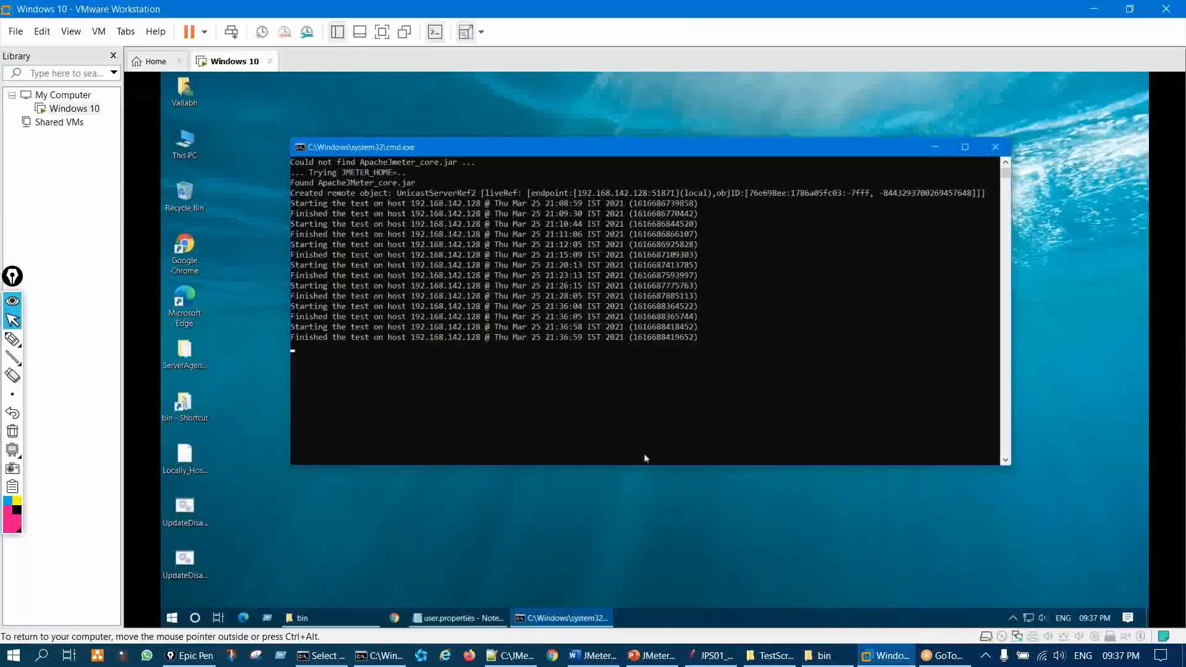
Step: Check the slave's command window for any further output from the remote run
{"action": "left_click", "coordinate": [503, 393]}
{"action": "key", "text": "Return"}
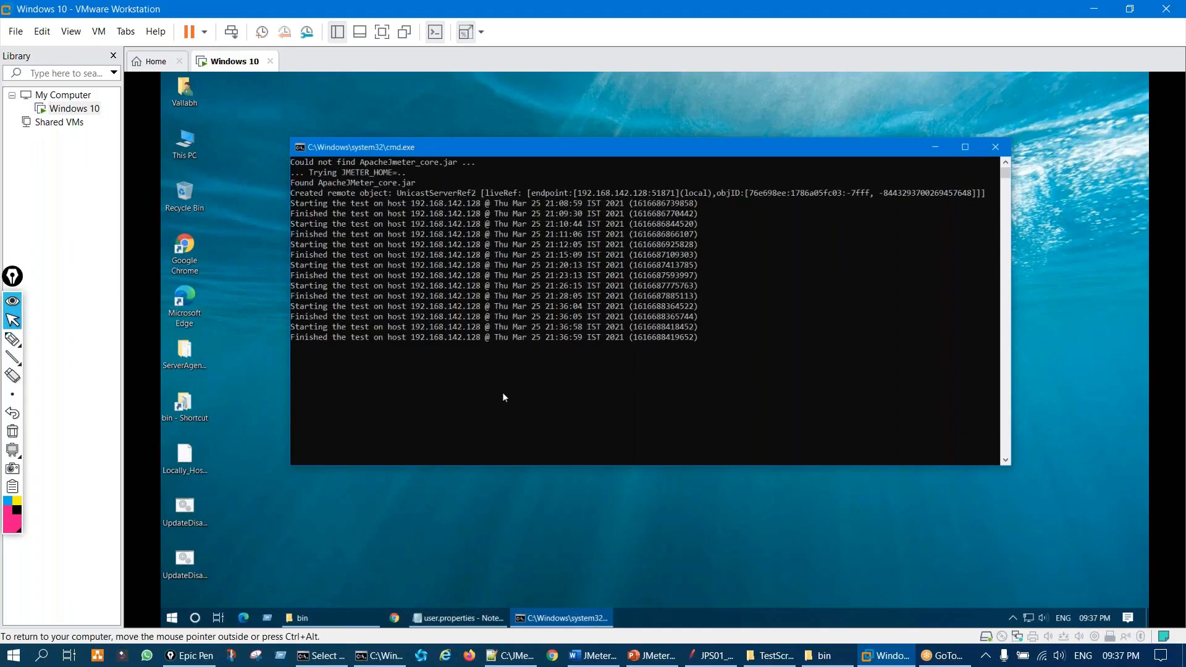
{"action": "left_click", "coordinate": [477, 399]}
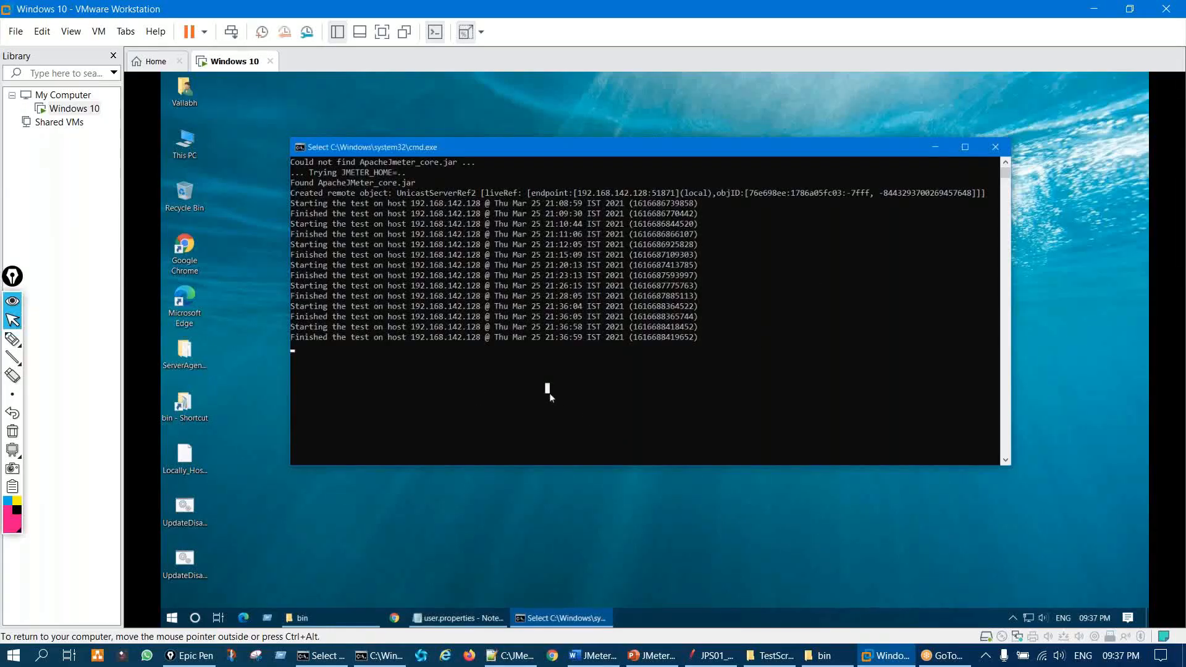
{"action": "key", "text": "Return"}
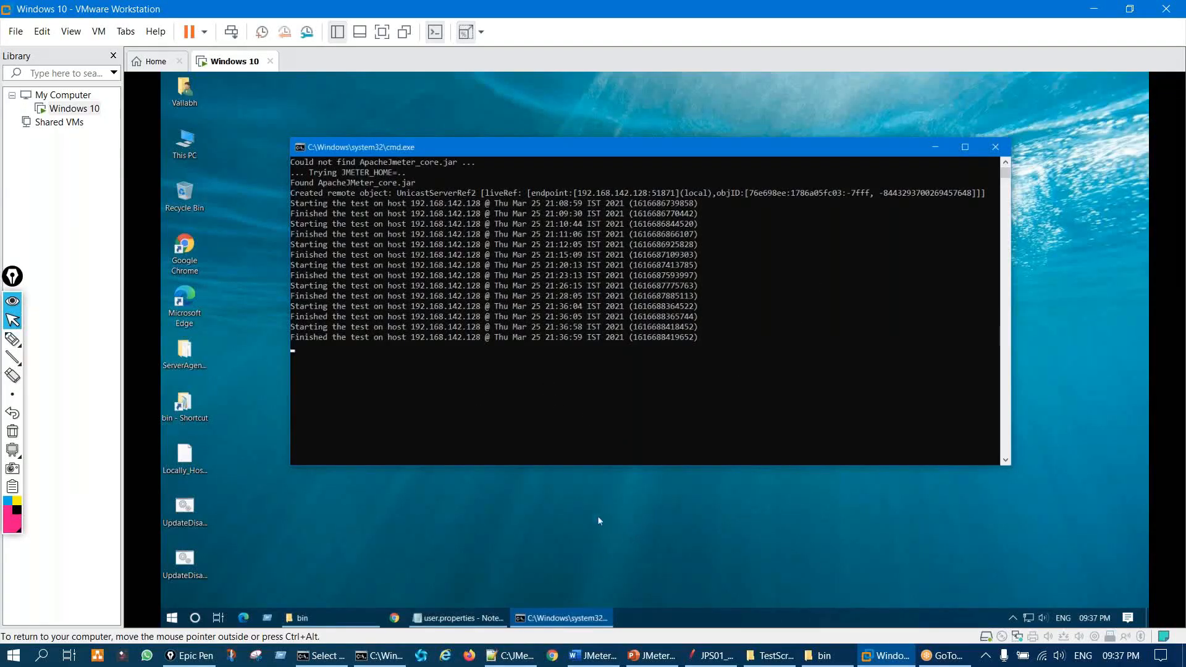
{"action": "left_click", "coordinate": [334, 361]}
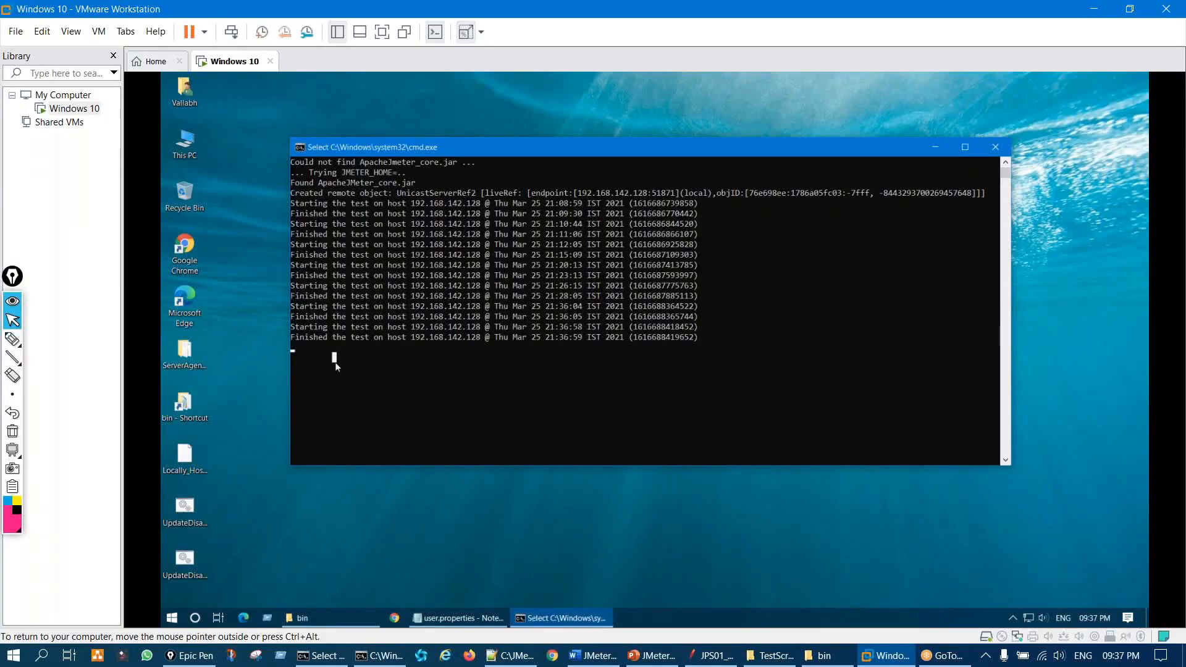
{"action": "key", "text": "Escape"}
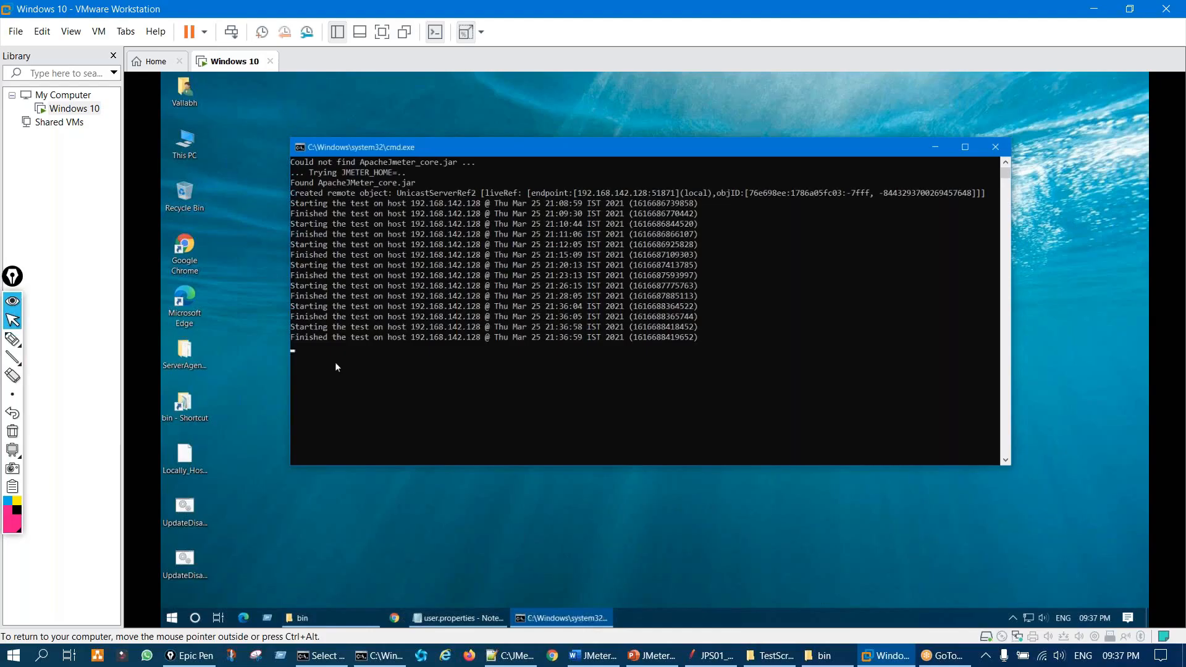
Step: Switch to JMeter and highlight the JPS01_TestData.csv filename in the CSV Data Set Config
{"action": "left_click", "coordinate": [711, 656]}
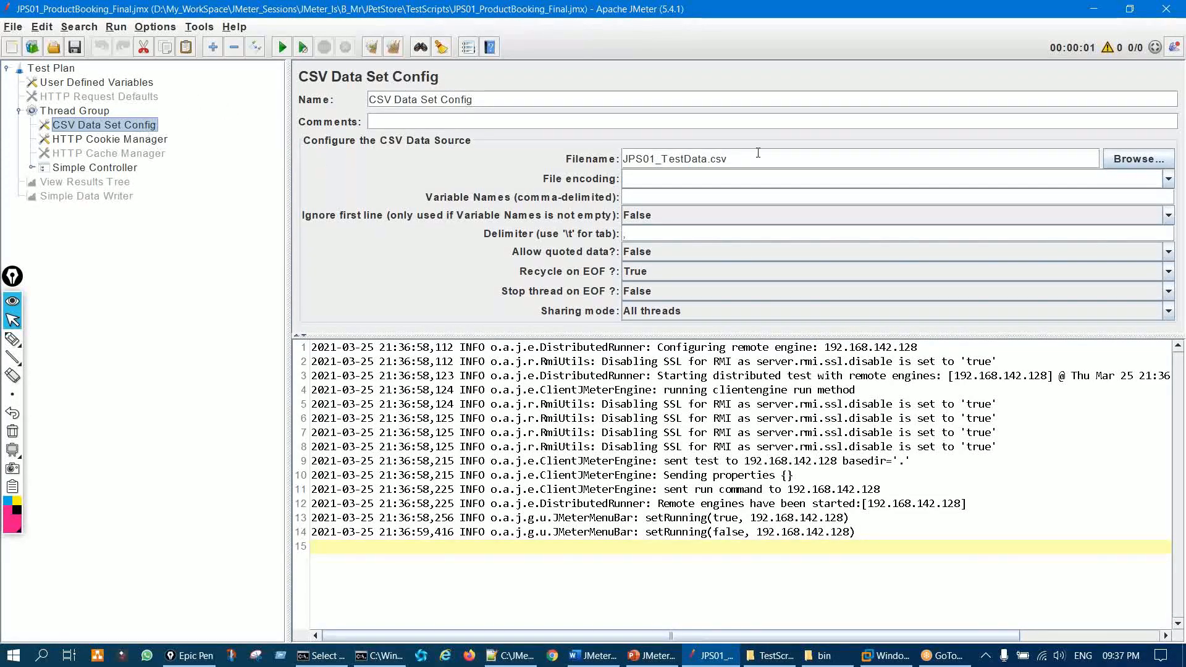
{"action": "left_click_drag", "start_coordinate": [727, 160], "coordinate": [704, 156]}
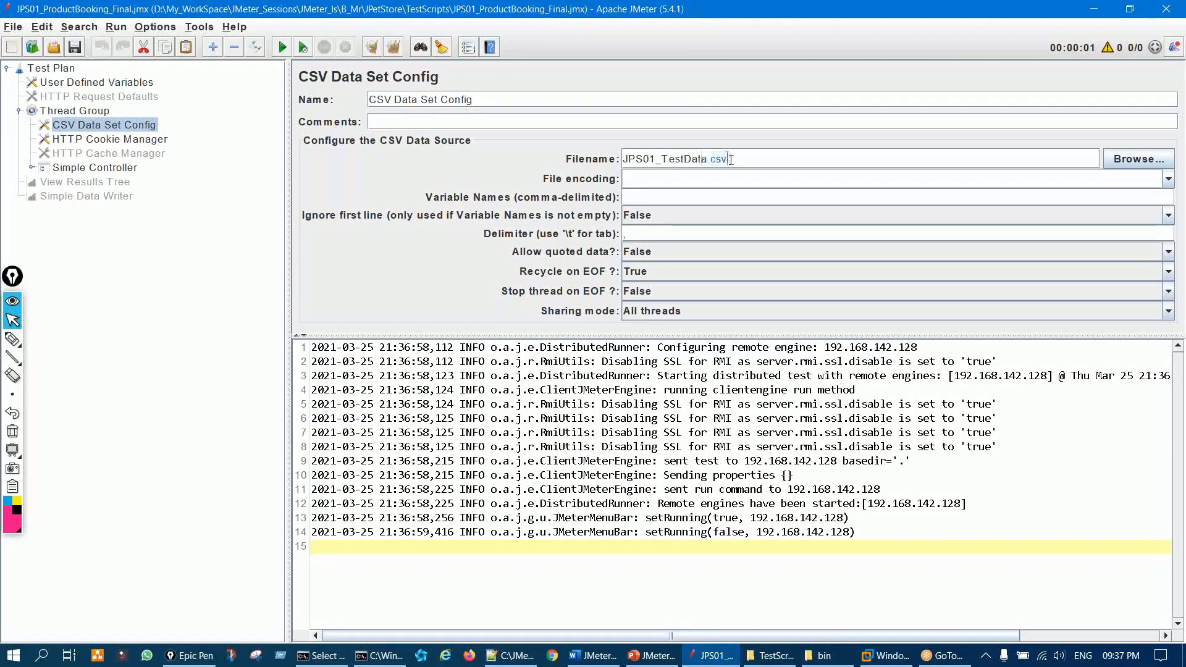
{"action": "left_click_drag", "start_coordinate": [729, 159], "coordinate": [622, 133]}
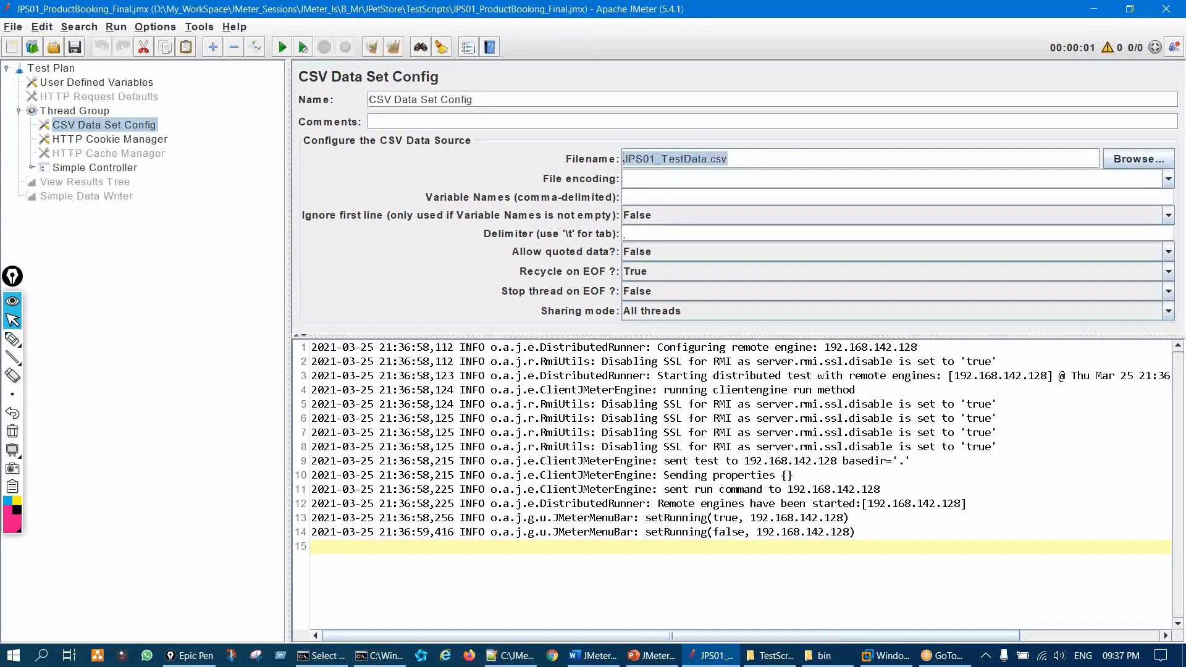
Step: Return to the slave machine in VMware and recheck the latest finish entry in its command window
{"action": "left_click", "coordinate": [884, 655]}
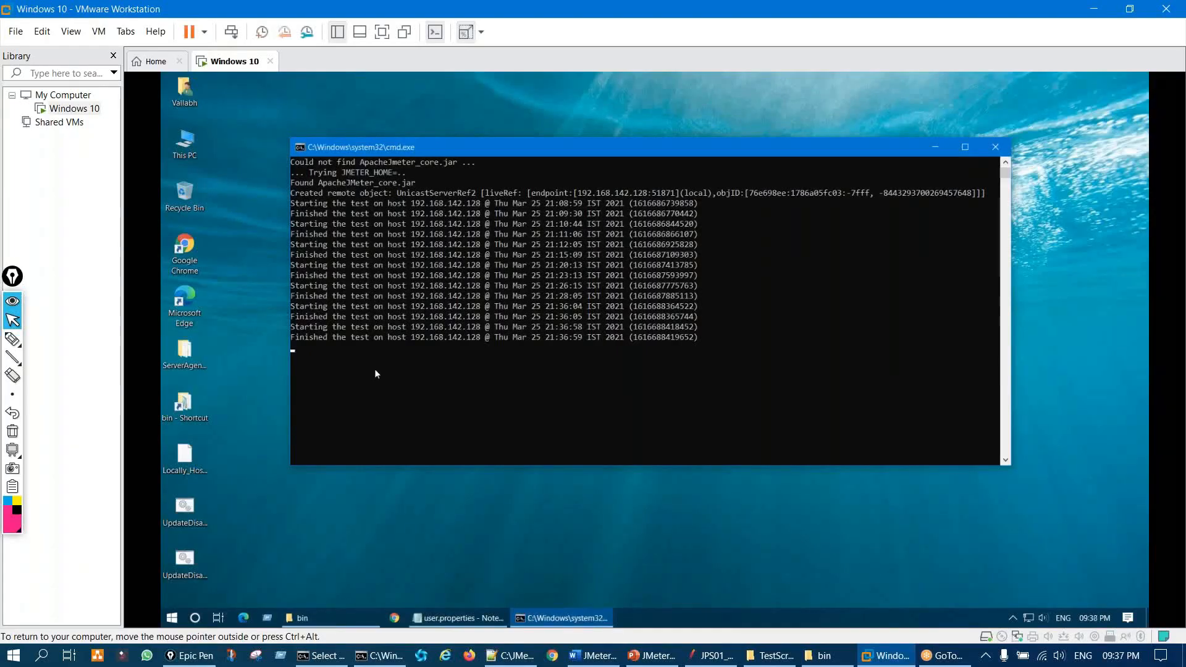
{"action": "mouse_move", "coordinate": [886, 656]}
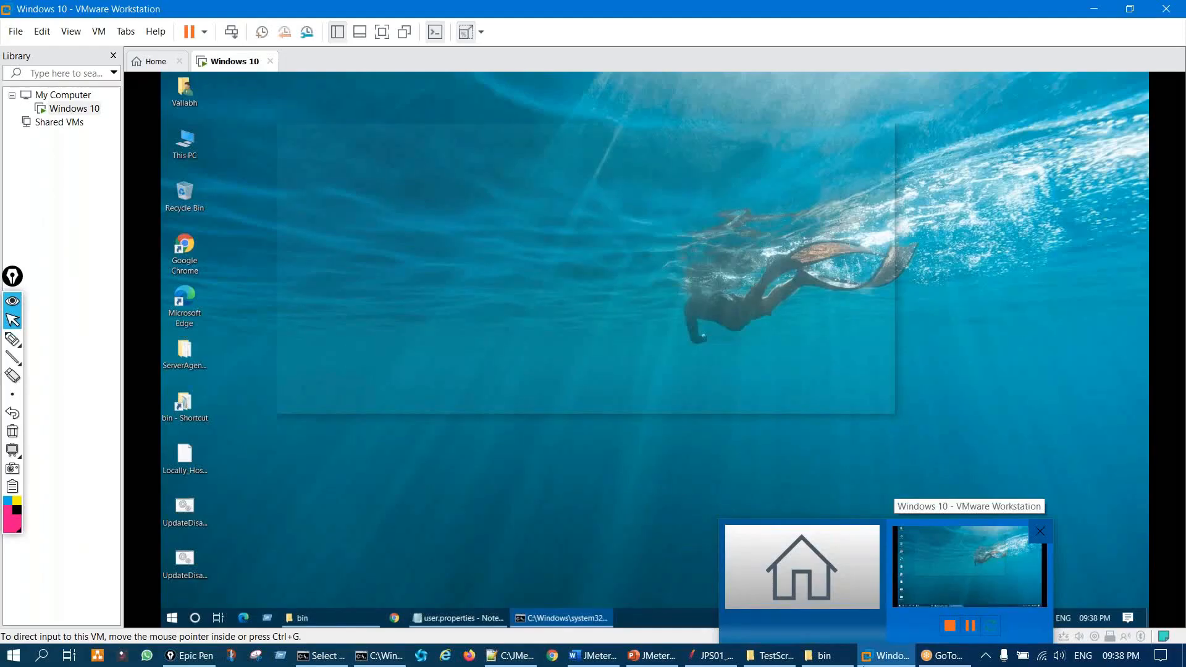
{"action": "left_click", "coordinate": [454, 337]}
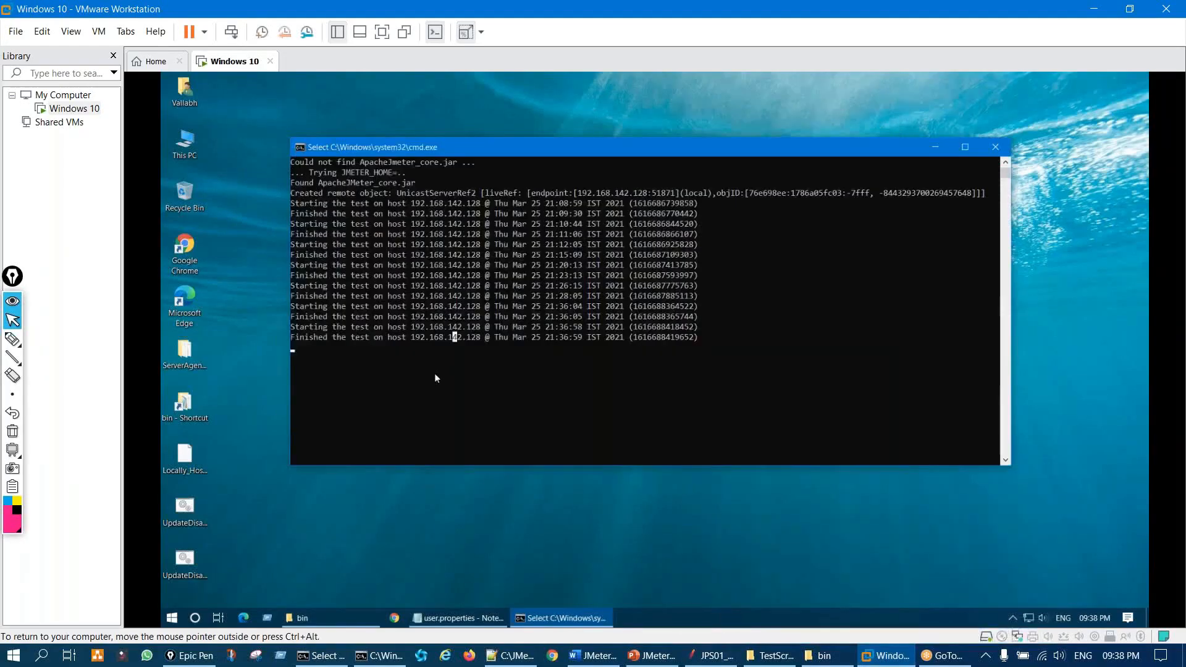
{"action": "key", "text": "Escape"}
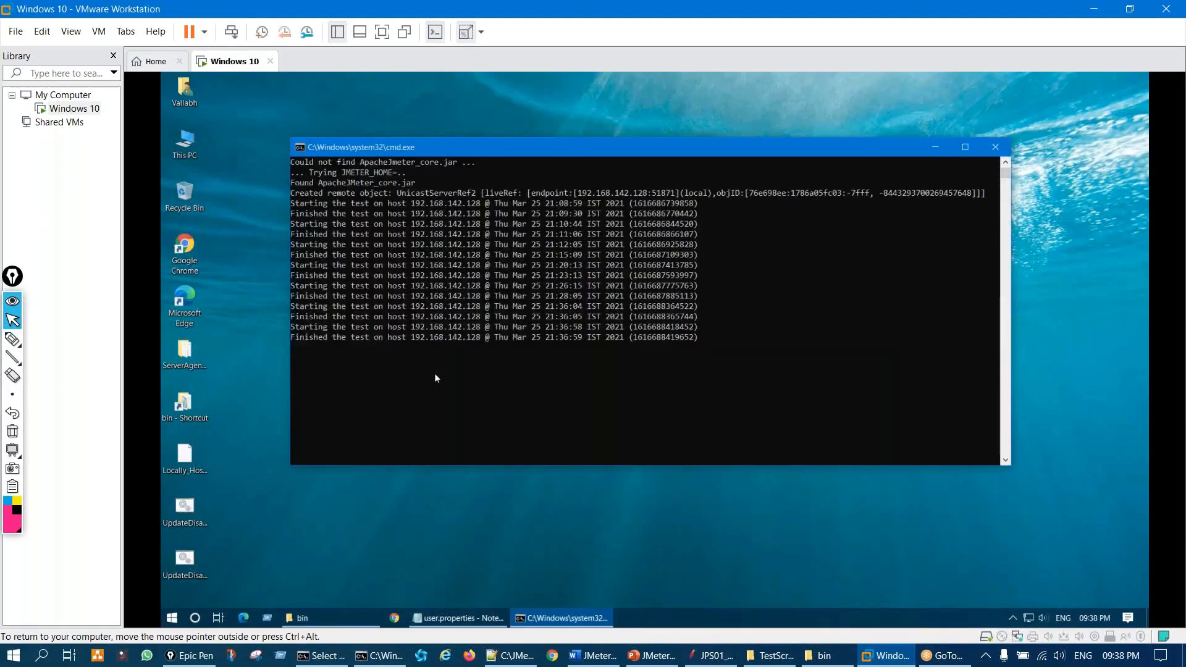
Step: Switch back to JMeter, hide the log pane, and show the available remote run commands
{"action": "left_click", "coordinate": [710, 656]}
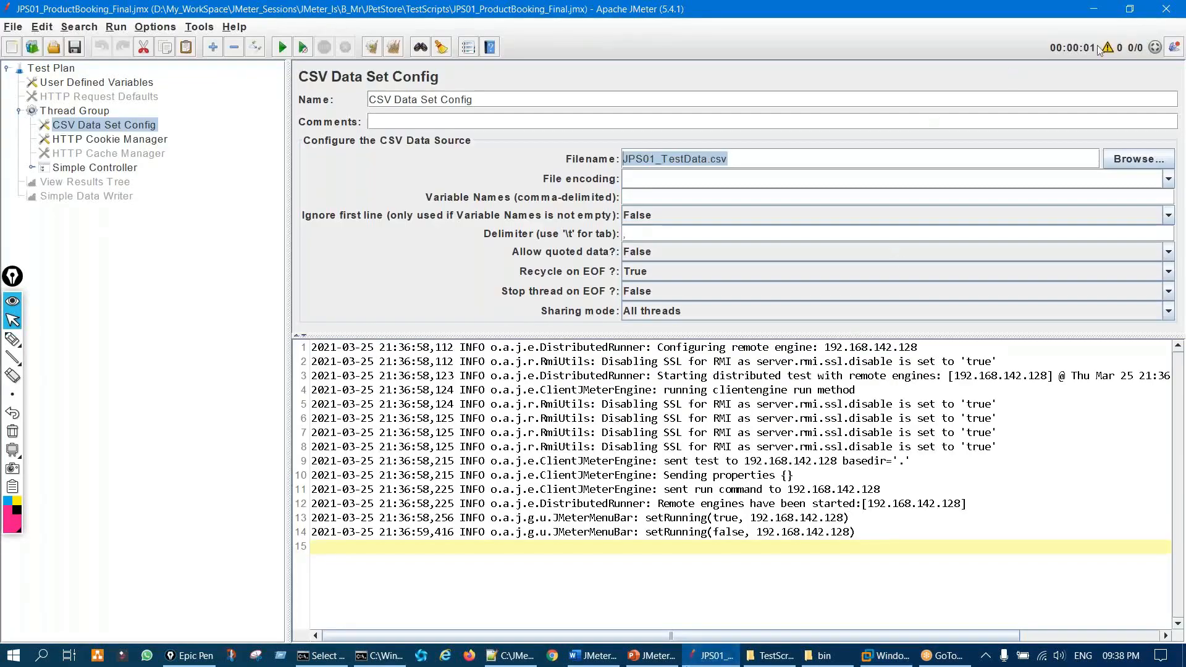
{"action": "left_click", "coordinate": [1107, 48]}
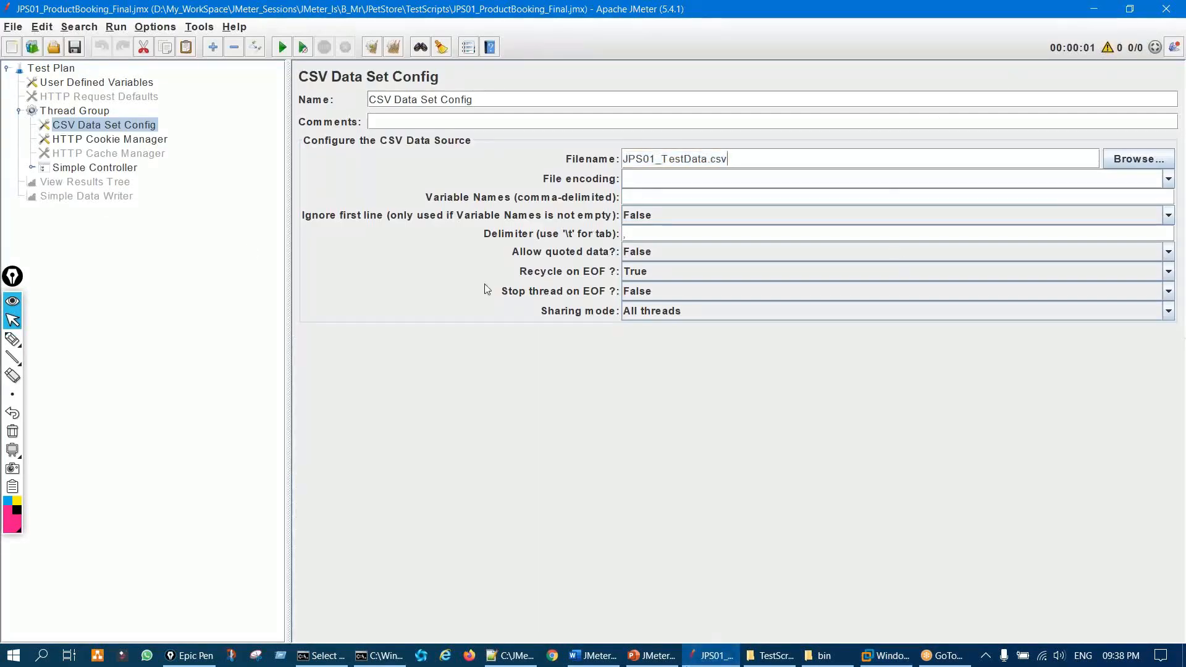
{"action": "left_click", "coordinate": [115, 30]}
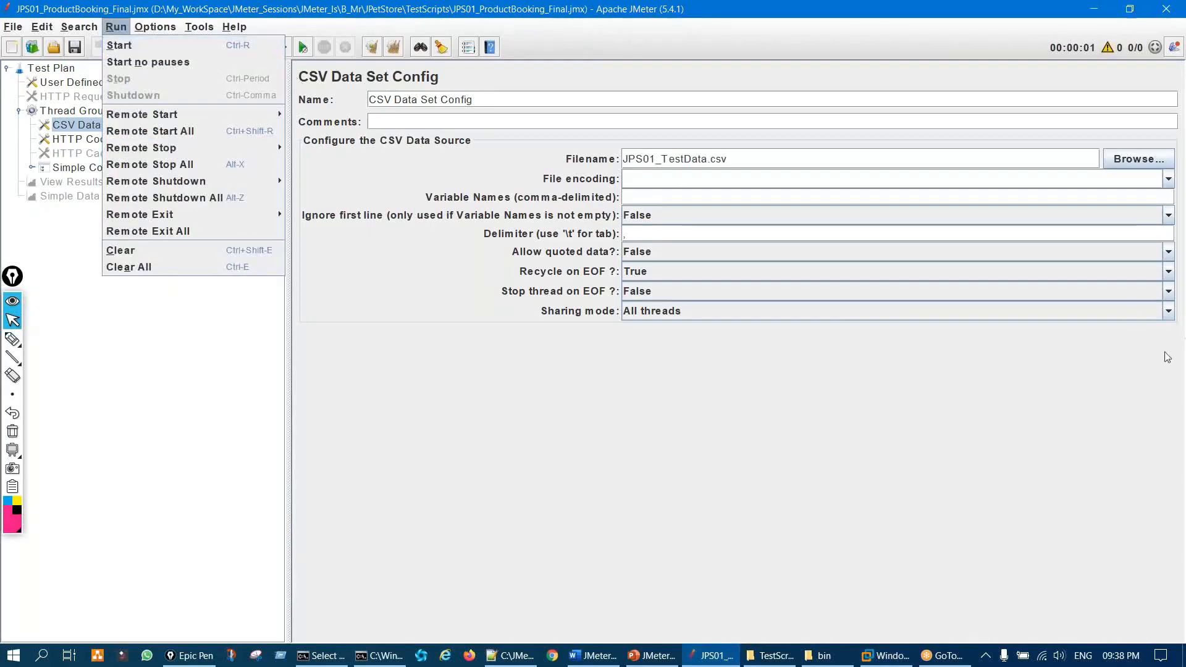
Step: Close the JMeter server's command window on the VMware slave and point out jmeter-server.bat in the JMeter bin folder
{"action": "left_click", "coordinate": [885, 655]}
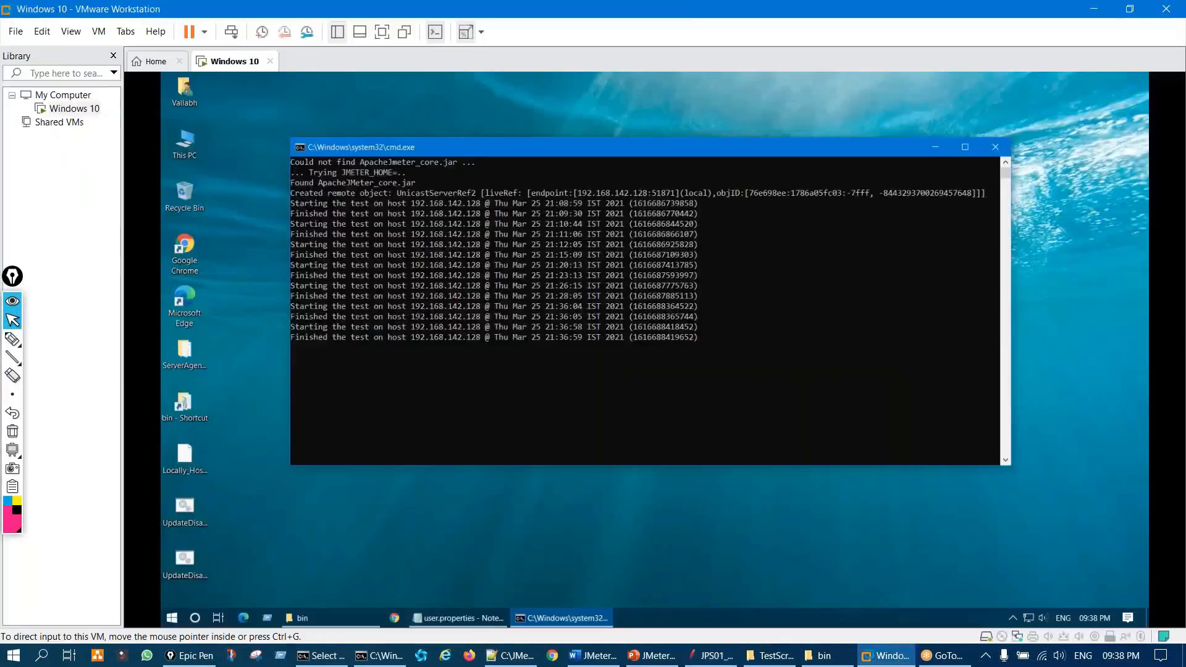
{"action": "left_click", "coordinate": [995, 146]}
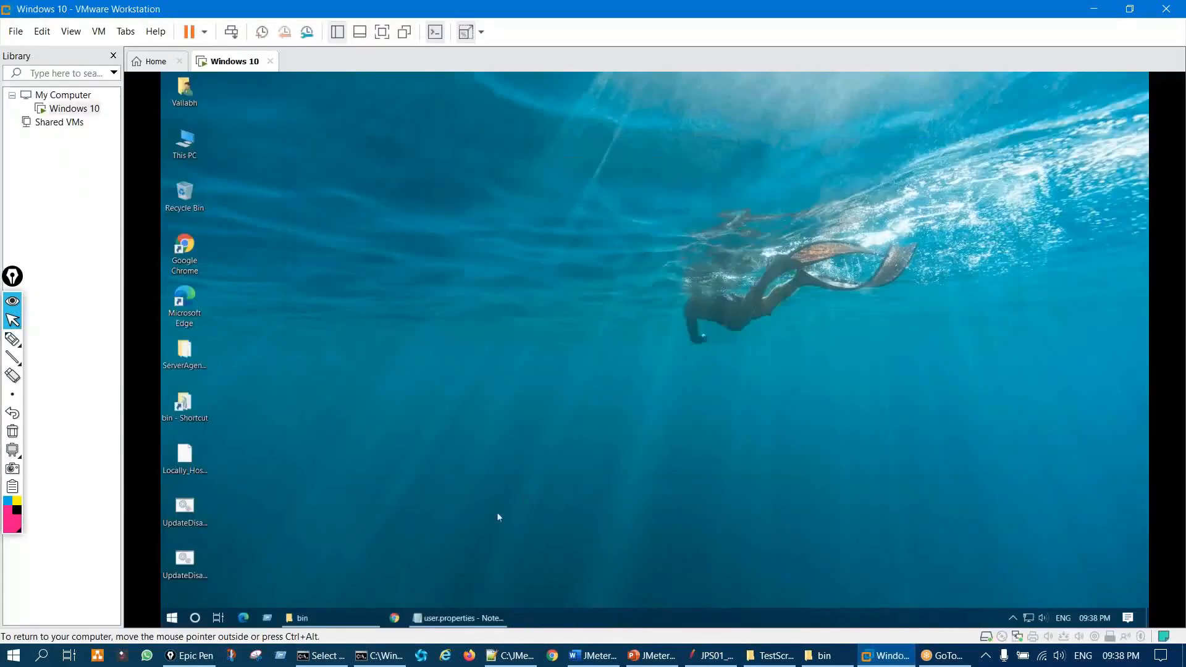
{"action": "left_click", "coordinate": [362, 610]}
{"action": "left_click", "coordinate": [332, 445]}
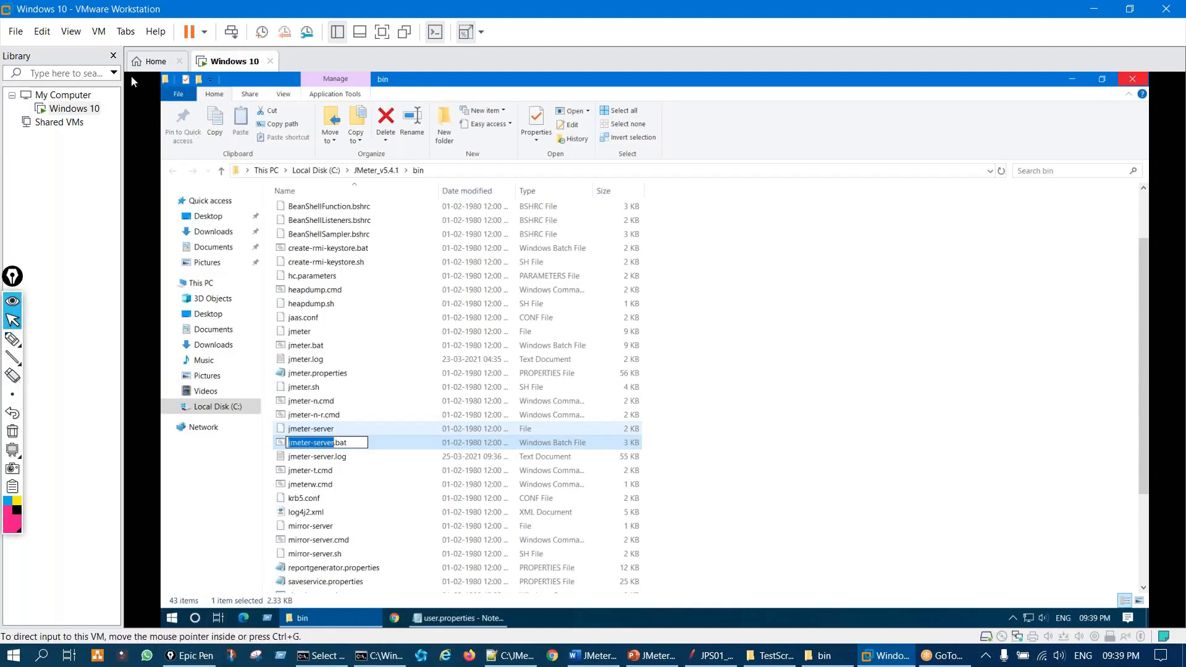
{"action": "left_click", "coordinate": [173, 620]}
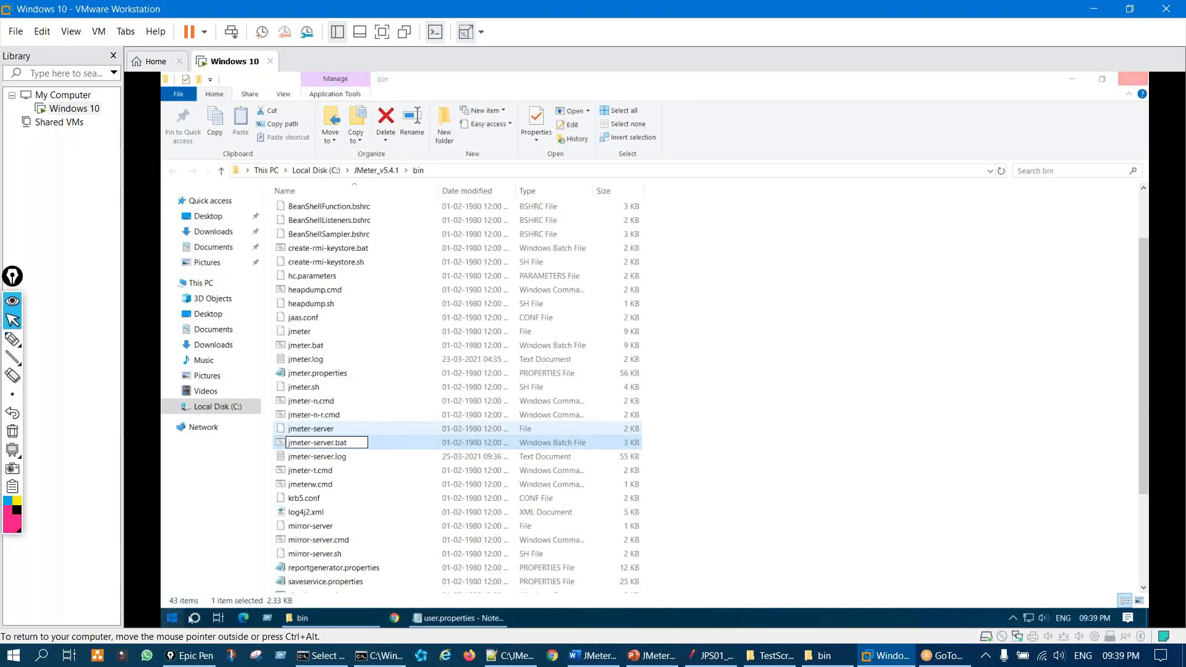
Step: Close the slave's user.properties file in Notepad with its changes saved, and leave the file name editing of jmeter-server.bat
{"action": "left_click", "coordinate": [449, 623]}
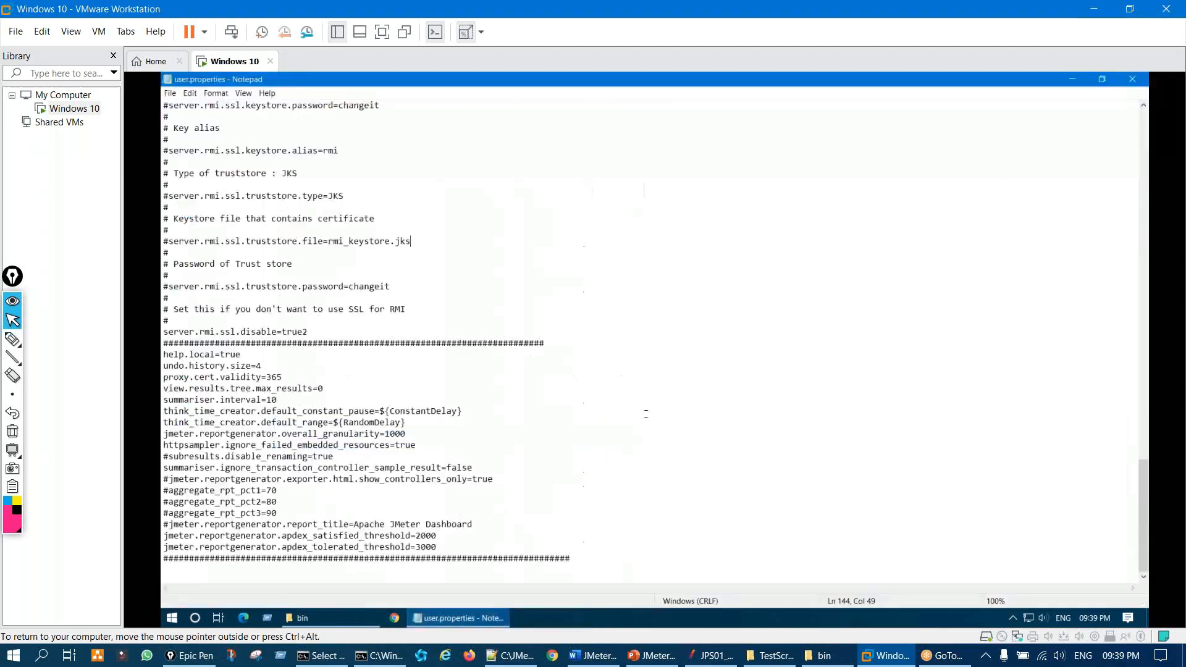
{"action": "left_click", "coordinate": [1132, 79]}
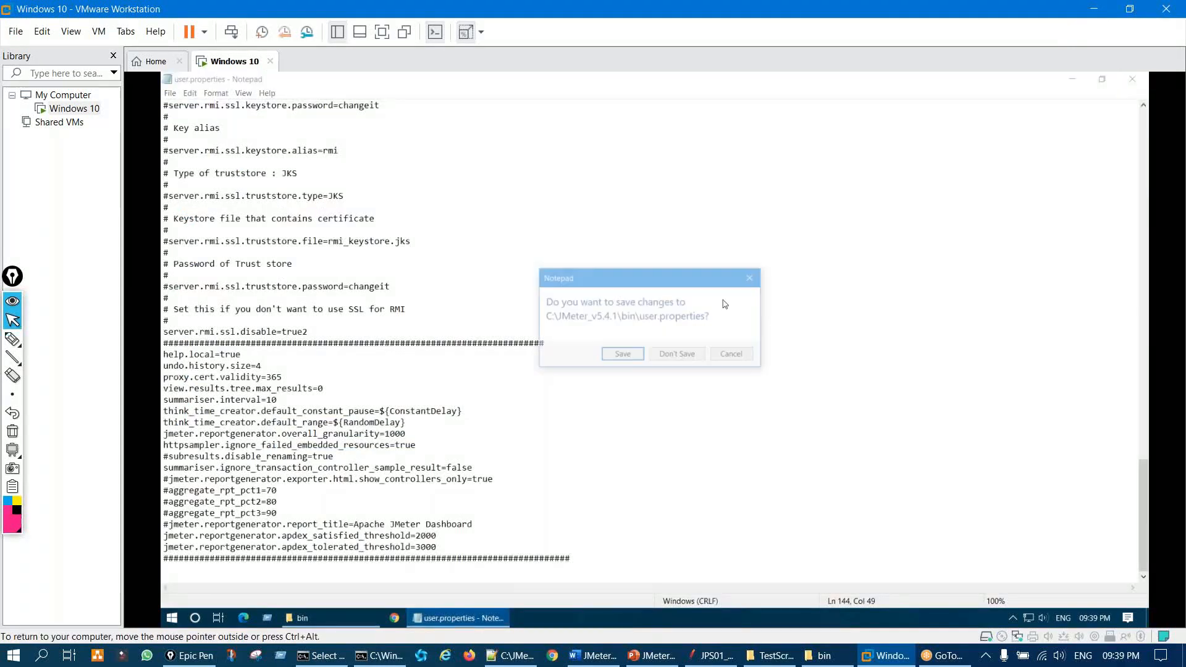
{"action": "left_click", "coordinate": [622, 356]}
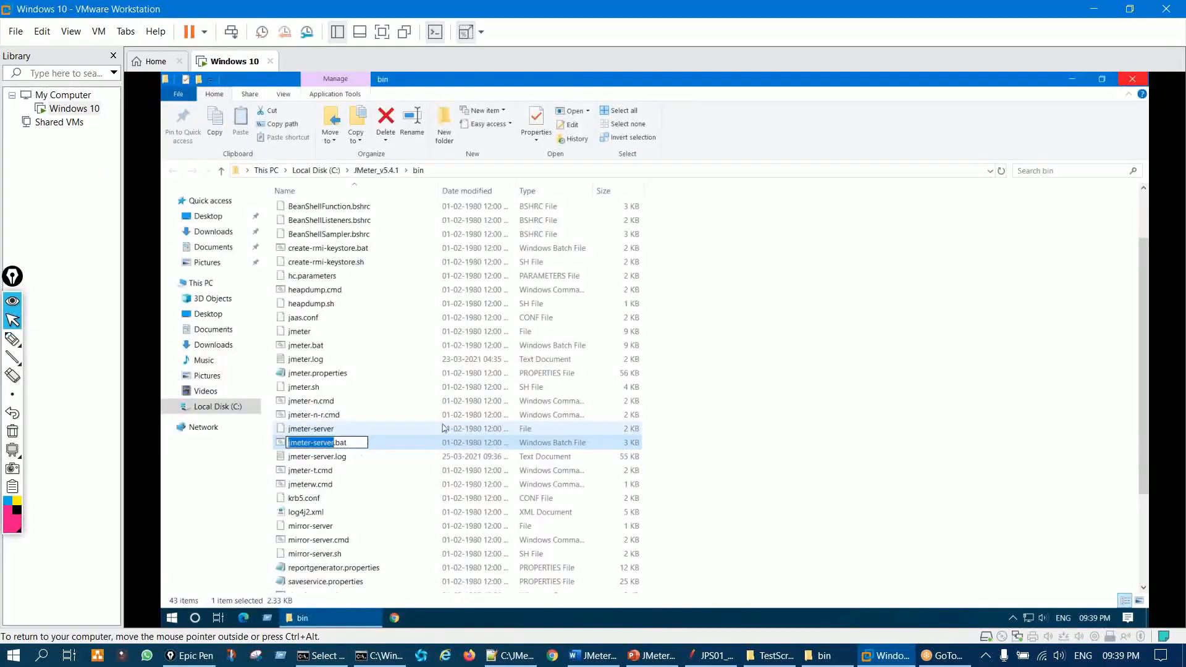
{"action": "left_click", "coordinate": [750, 357]}
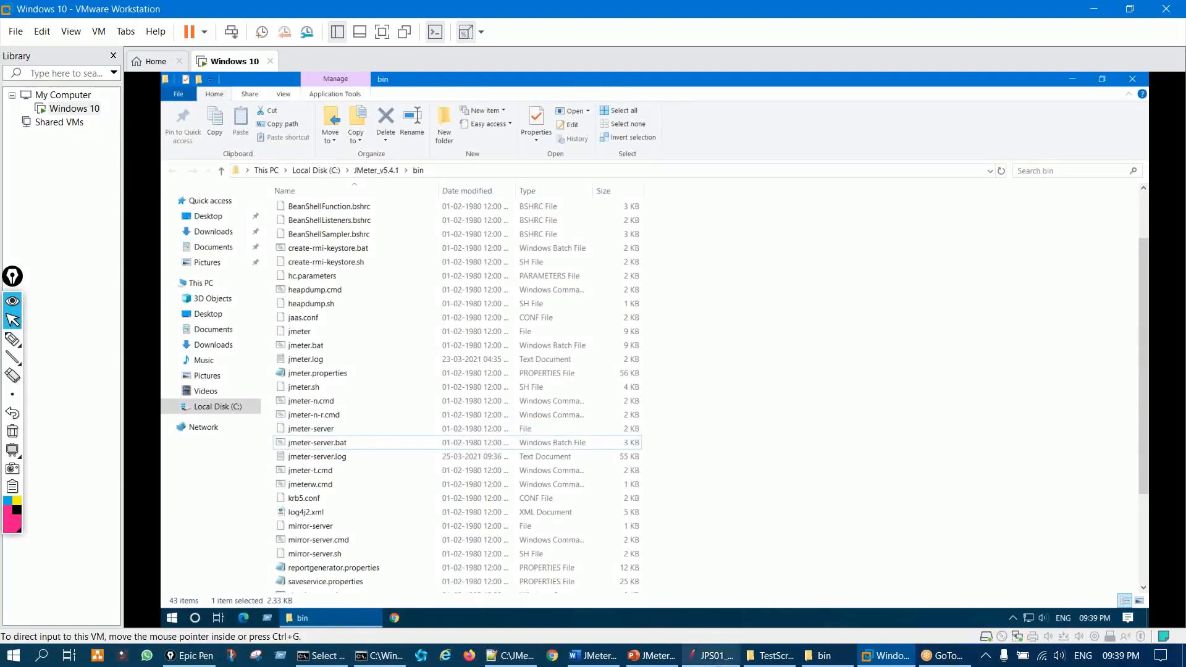
Step: Switch to JMeter, mark the CSV Data Set Config element and its JPS01_TestData.csv filename with pen annotations, and clear the drawings
{"action": "left_click", "coordinate": [723, 660]}
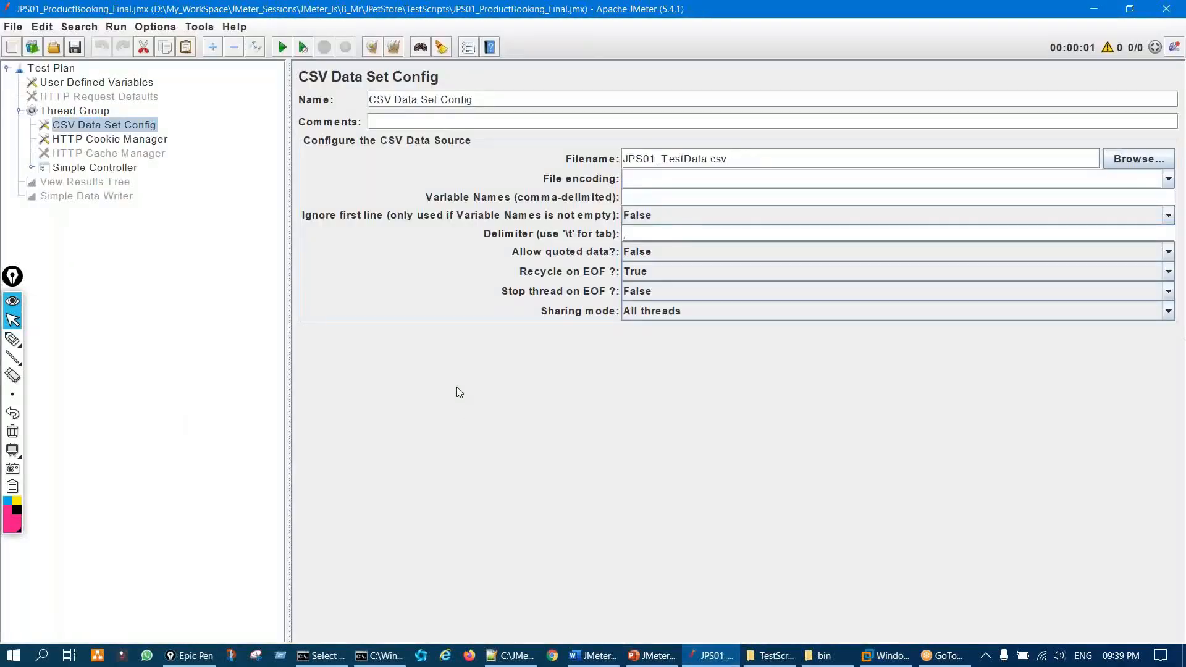
{"action": "key", "text": "ctrl+shift+3"}
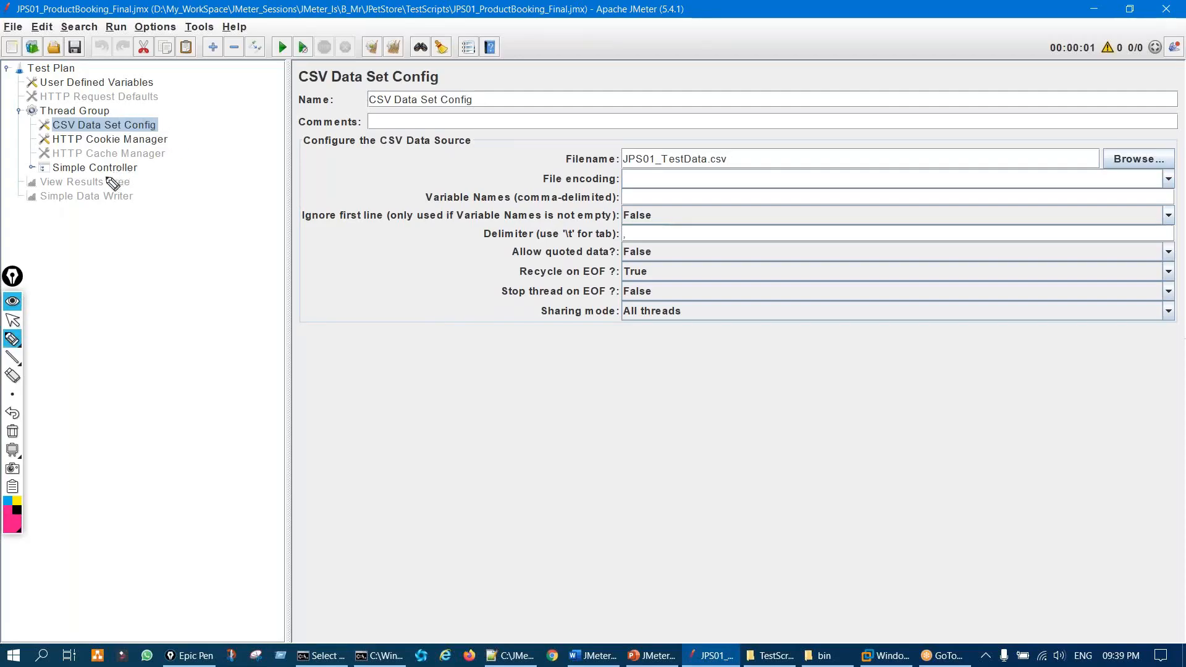
{"action": "mouse_move", "coordinate": [85, 173]}
{"action": "left_mouse_down"}
{"action": "mouse_move", "coordinate": [77, 180]}
{"action": "mouse_move", "coordinate": [159, 122]}
{"action": "left_mouse_up"}
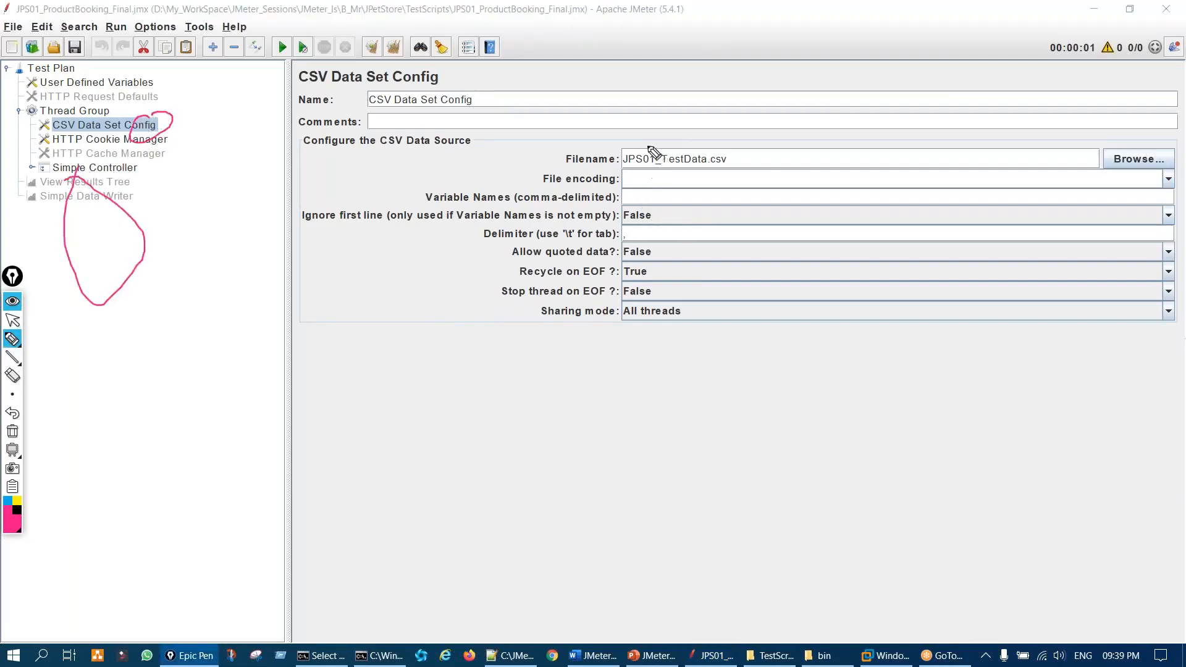
{"action": "mouse_move", "coordinate": [247, 336]}
{"action": "left_mouse_down"}
{"action": "mouse_move", "coordinate": [559, 297]}
{"action": "mouse_move", "coordinate": [527, 353]}
{"action": "left_mouse_up"}
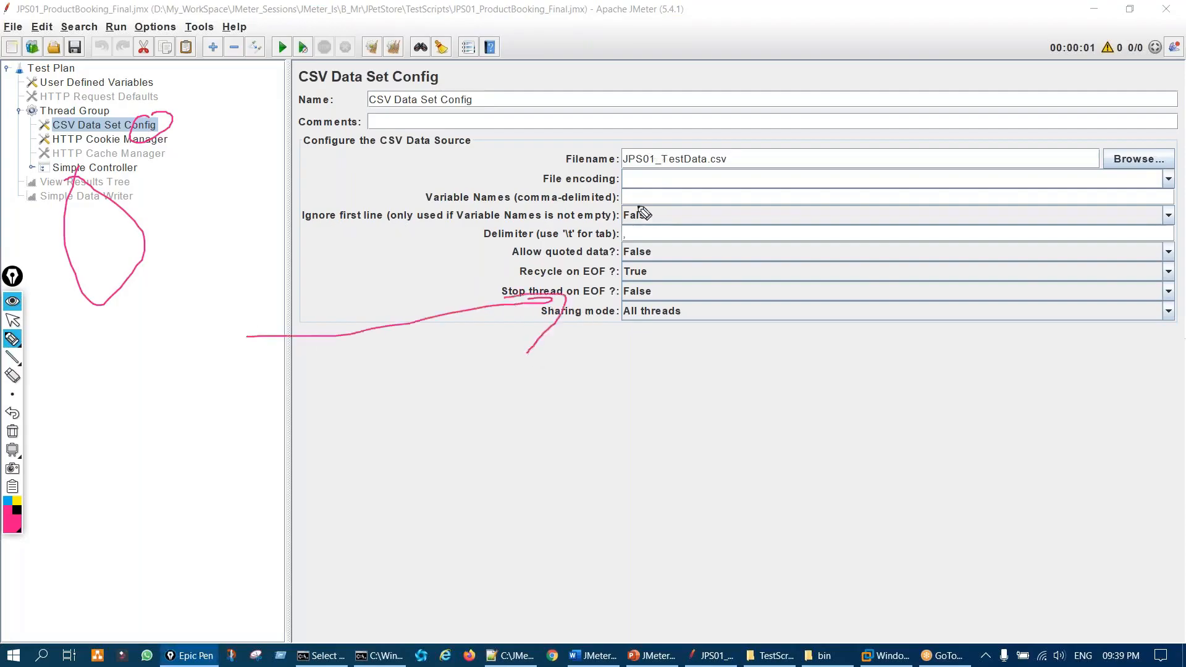
{"action": "mouse_move", "coordinate": [656, 134]}
{"action": "left_mouse_down"}
{"action": "mouse_move", "coordinate": [648, 192]}
{"action": "mouse_move", "coordinate": [690, 142]}
{"action": "mouse_move", "coordinate": [666, 135]}
{"action": "left_mouse_up"}
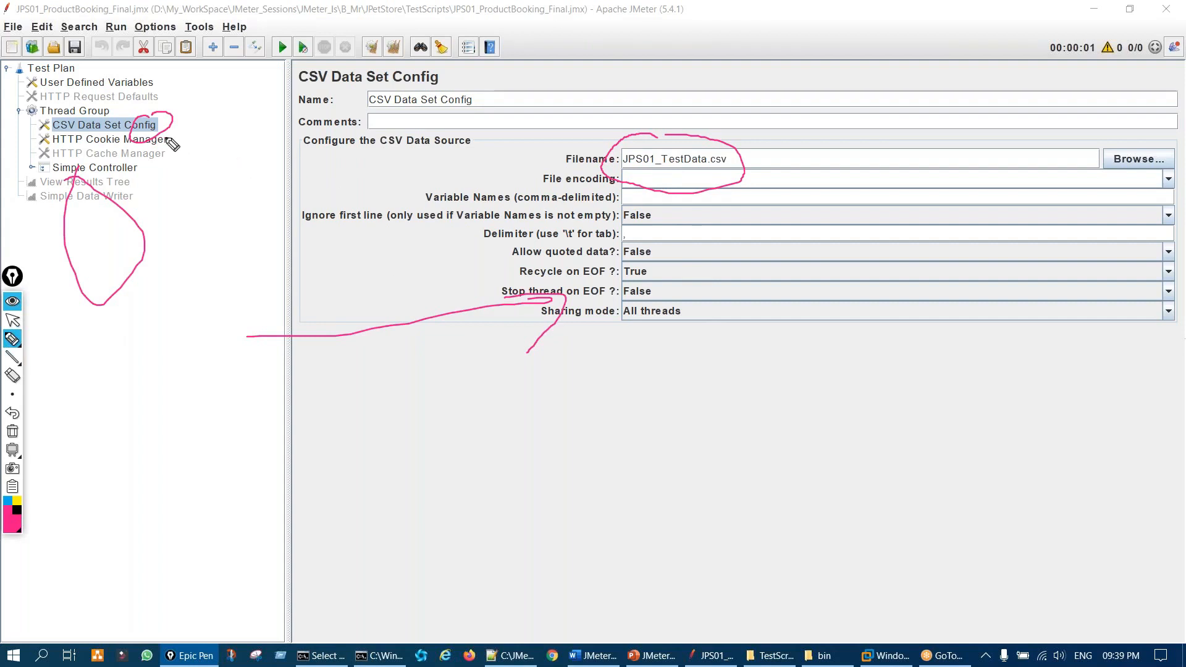
{"action": "left_click_drag", "start_coordinate": [167, 140], "coordinate": [259, 238]}
{"action": "left_click_drag", "start_coordinate": [241, 153], "coordinate": [155, 265]}
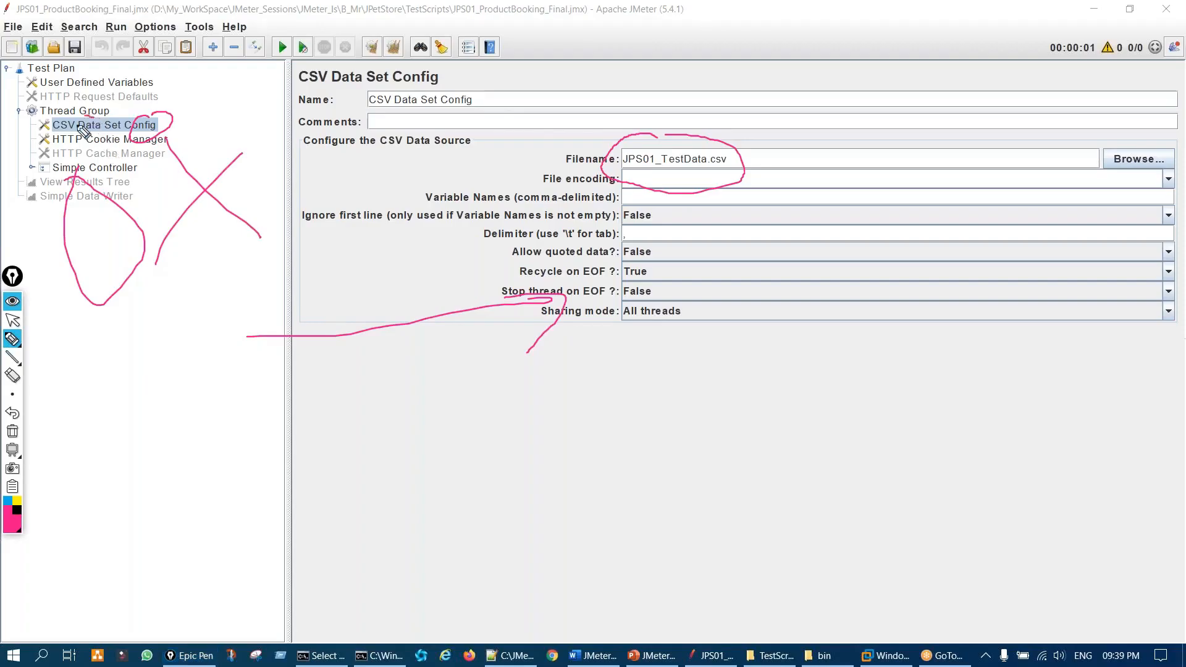
{"action": "left_click_drag", "start_coordinate": [73, 137], "coordinate": [99, 128]}
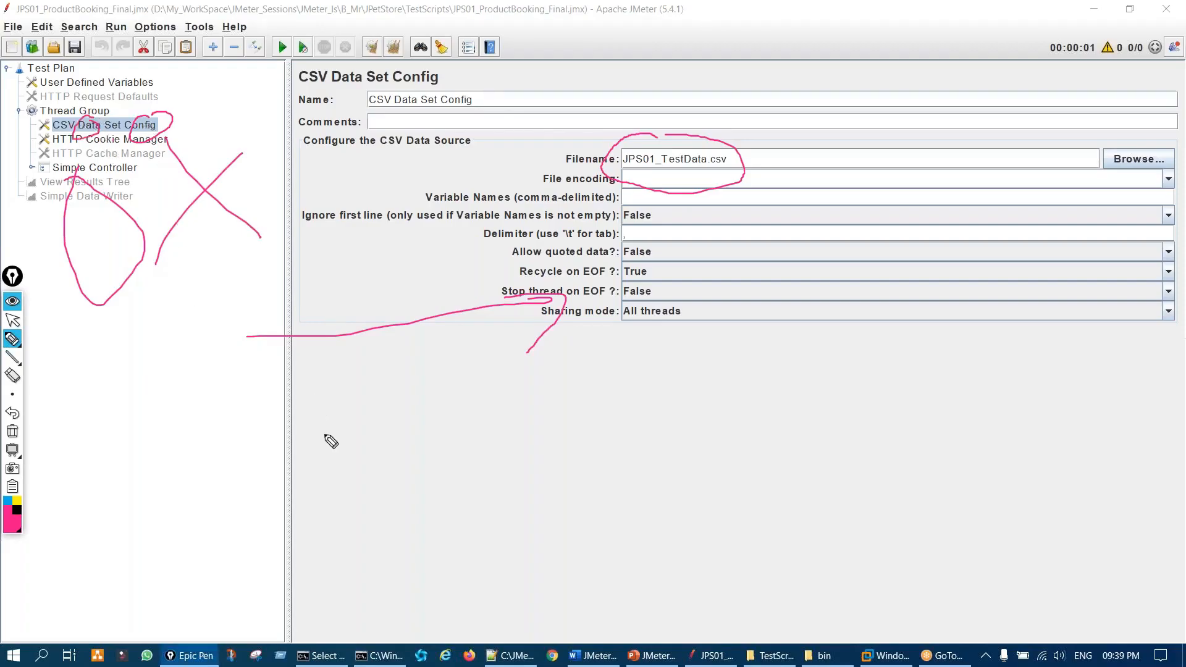
{"action": "key", "text": "ctrl+shift+7"}
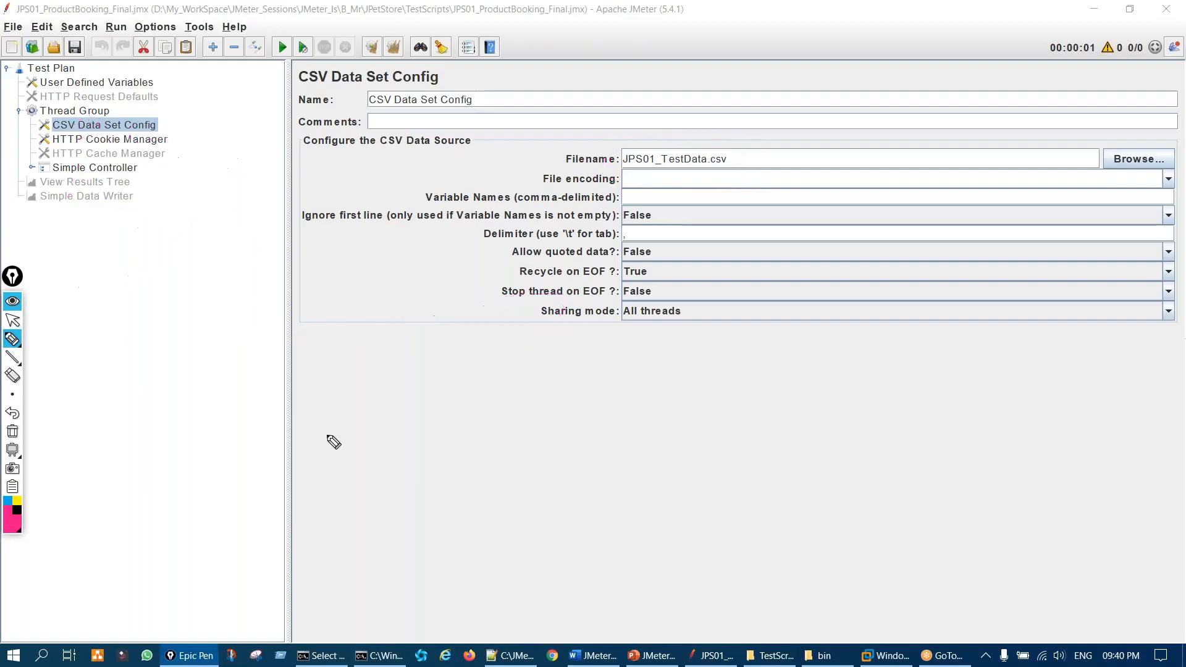
{"action": "key", "text": "ctrl+shift+2"}
Step: Switch to the PowerPoint notes, show the Limitations slide, mark the test data directory point with the pen, and clear the drawing
{"action": "left_click", "coordinate": [671, 664]}
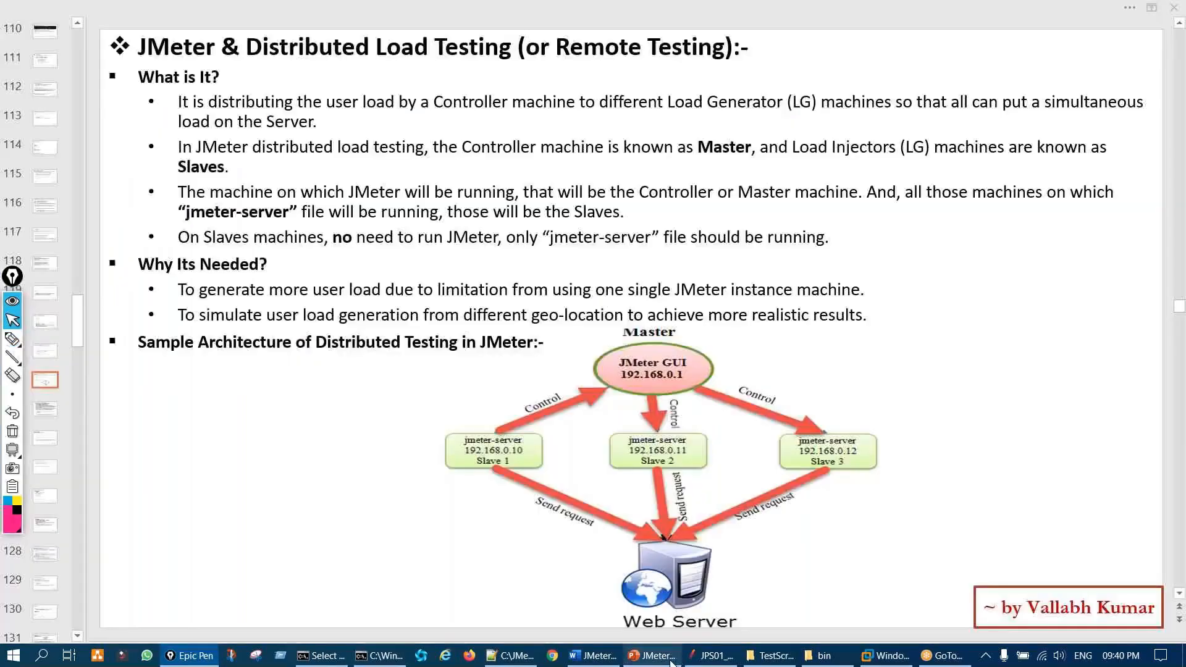
{"action": "key", "text": "Page_Down"}
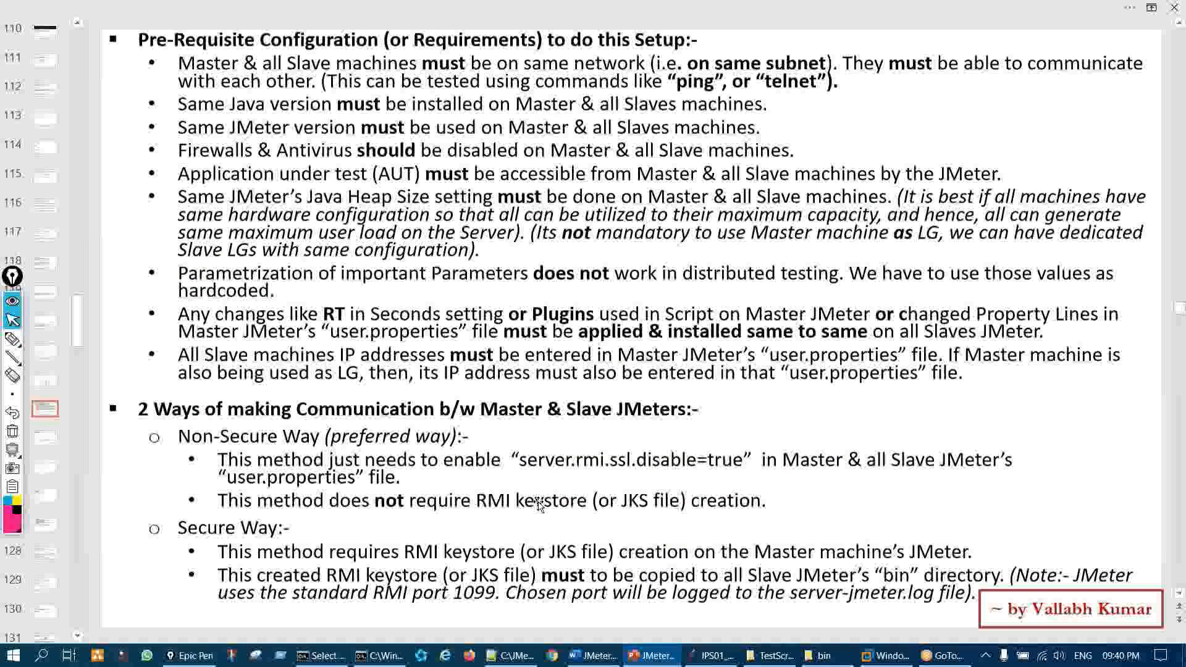
{"action": "key", "text": "Page_Down"}
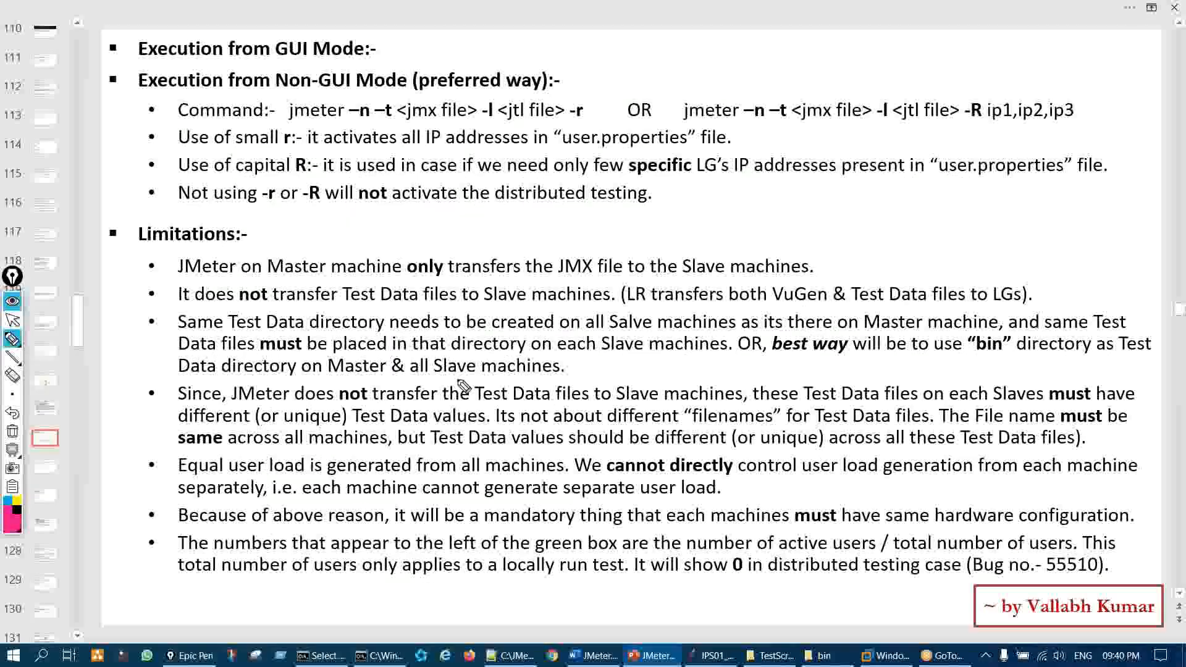
{"action": "key", "text": "ctrl+shift+3"}
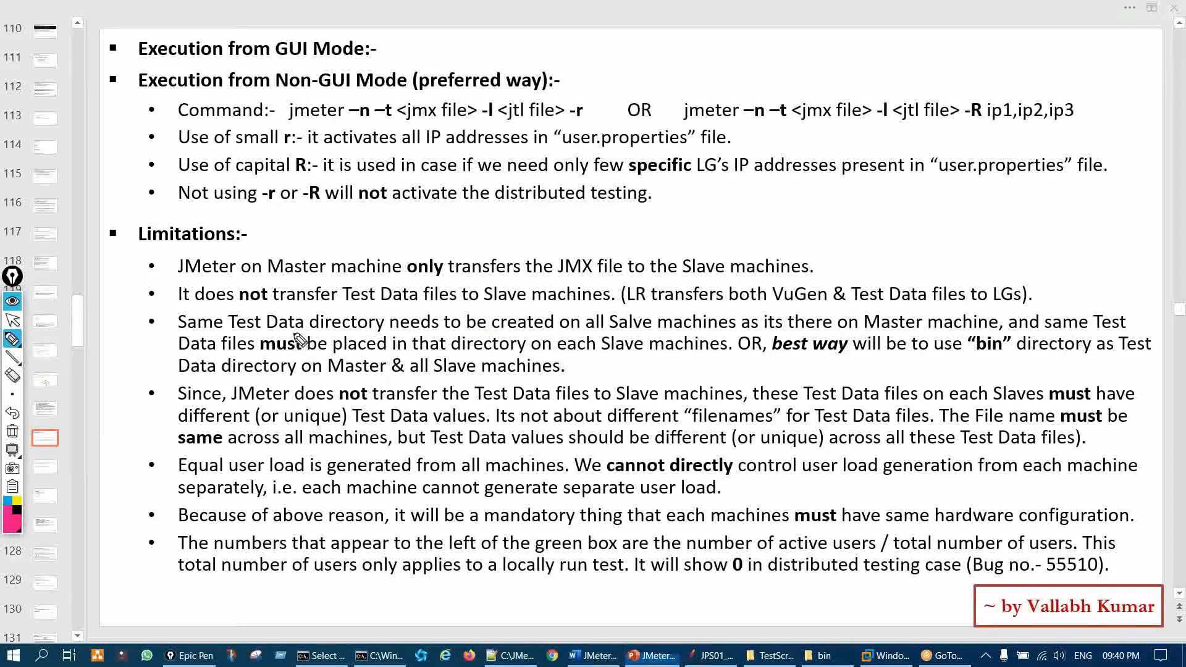
{"action": "left_click_drag", "start_coordinate": [303, 340], "coordinate": [310, 333]}
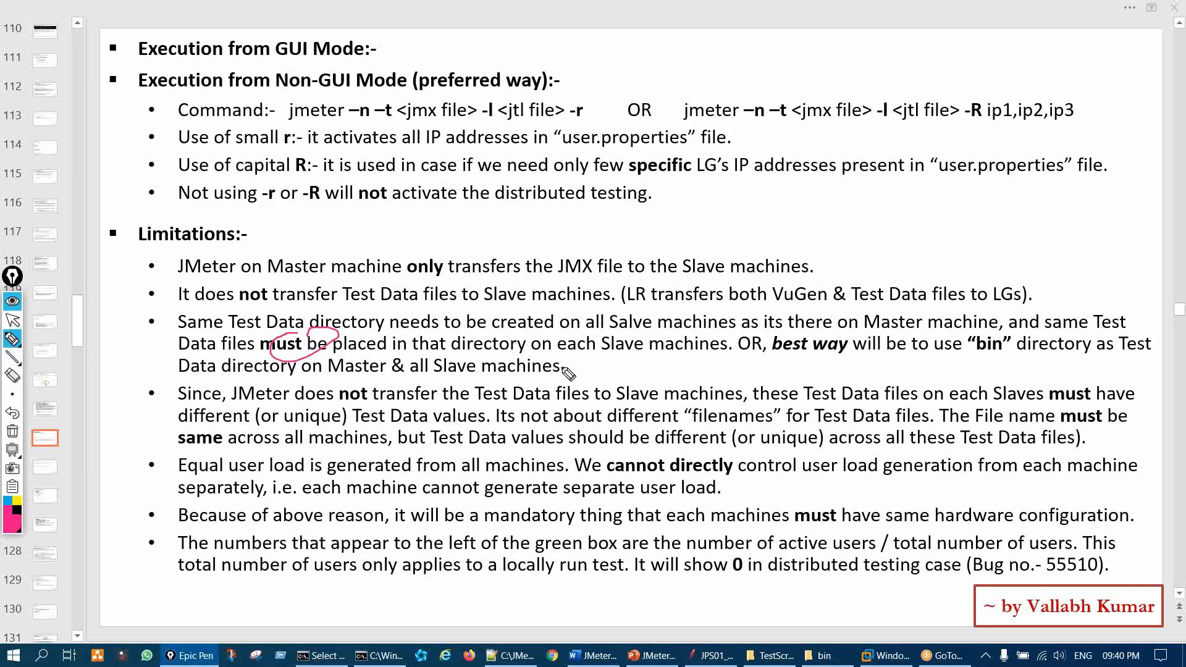
{"action": "key", "text": "ctrl+shift+7"}
{"action": "key", "text": "ctrl+shift+2"}
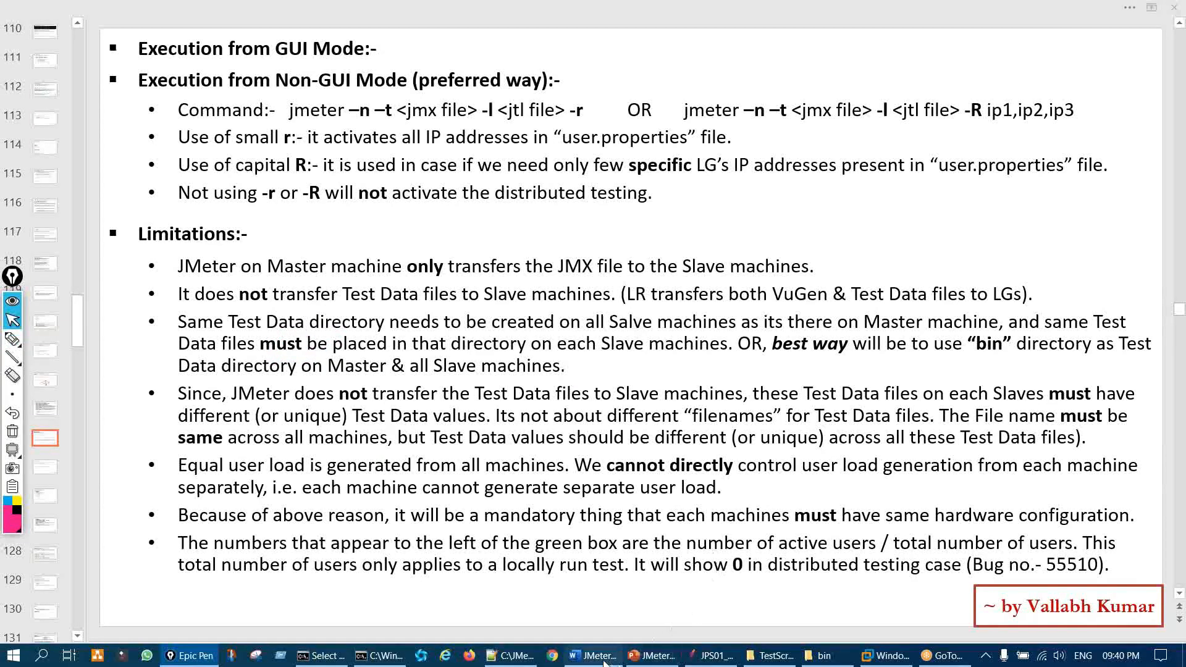
Step: In File Explorer, open the JPetStore TestData folder and copy the full path of JPS01_TestData.csv from its properties
{"action": "left_click", "coordinate": [782, 660]}
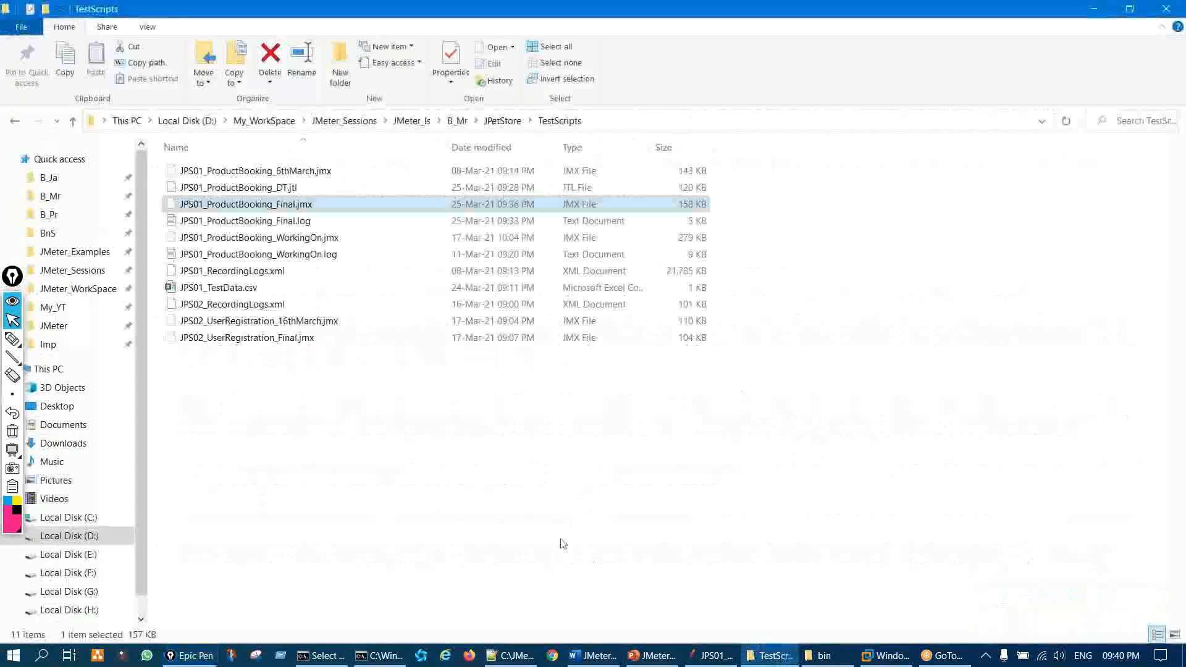
{"action": "key", "text": "alt+Up"}
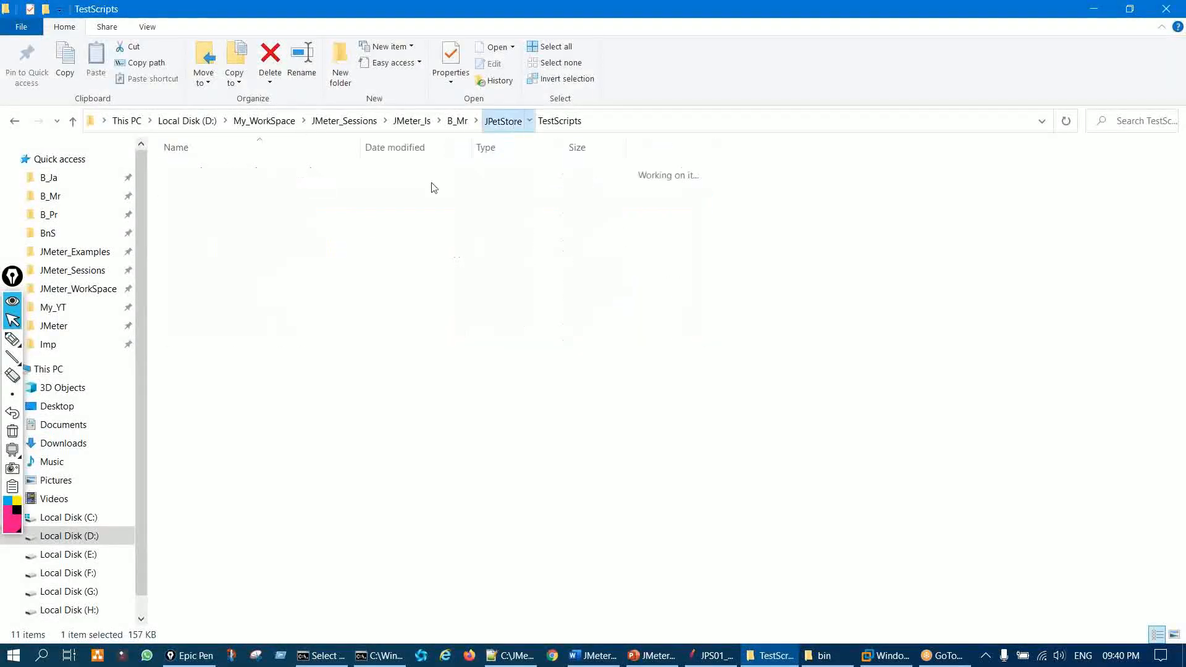
{"action": "left_click", "coordinate": [210, 189]}
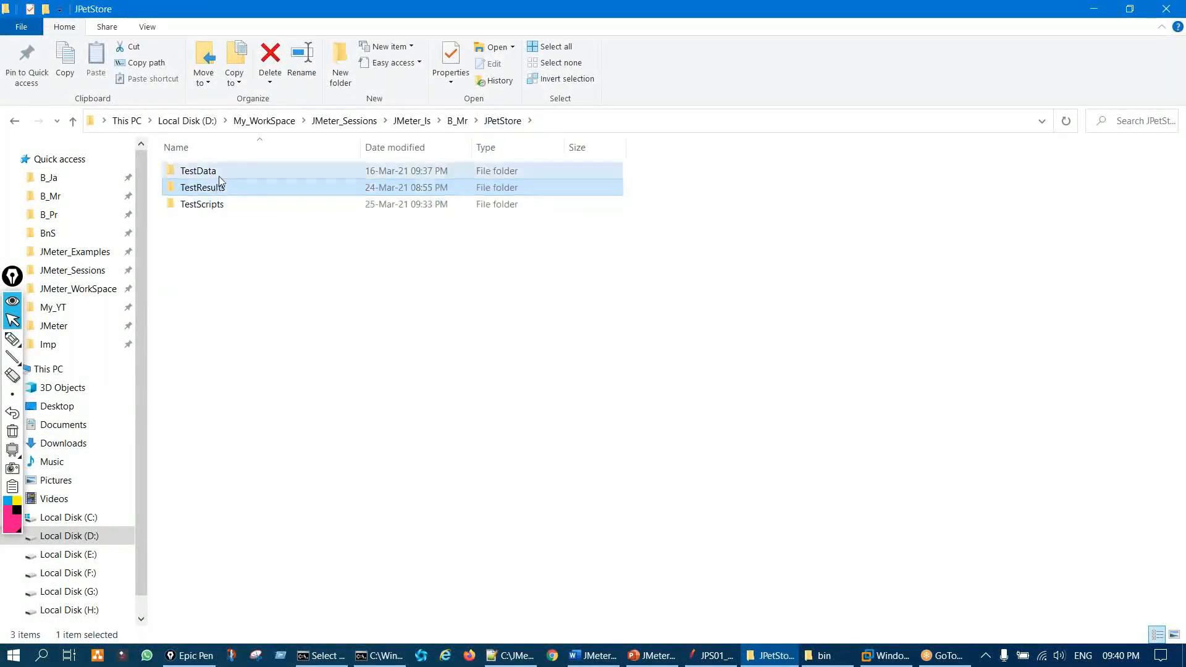
{"action": "double_click", "coordinate": [210, 171]}
{"action": "left_click", "coordinate": [216, 172]}
{"action": "right_click", "coordinate": [216, 172]}
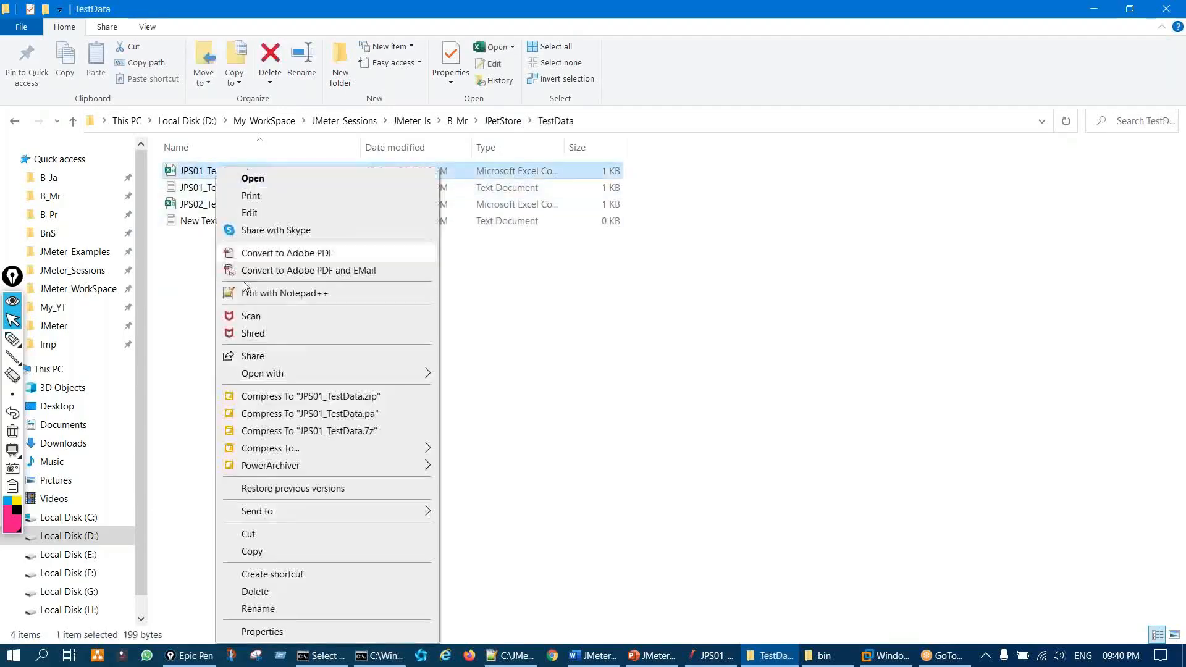
{"action": "left_click", "coordinate": [269, 636]}
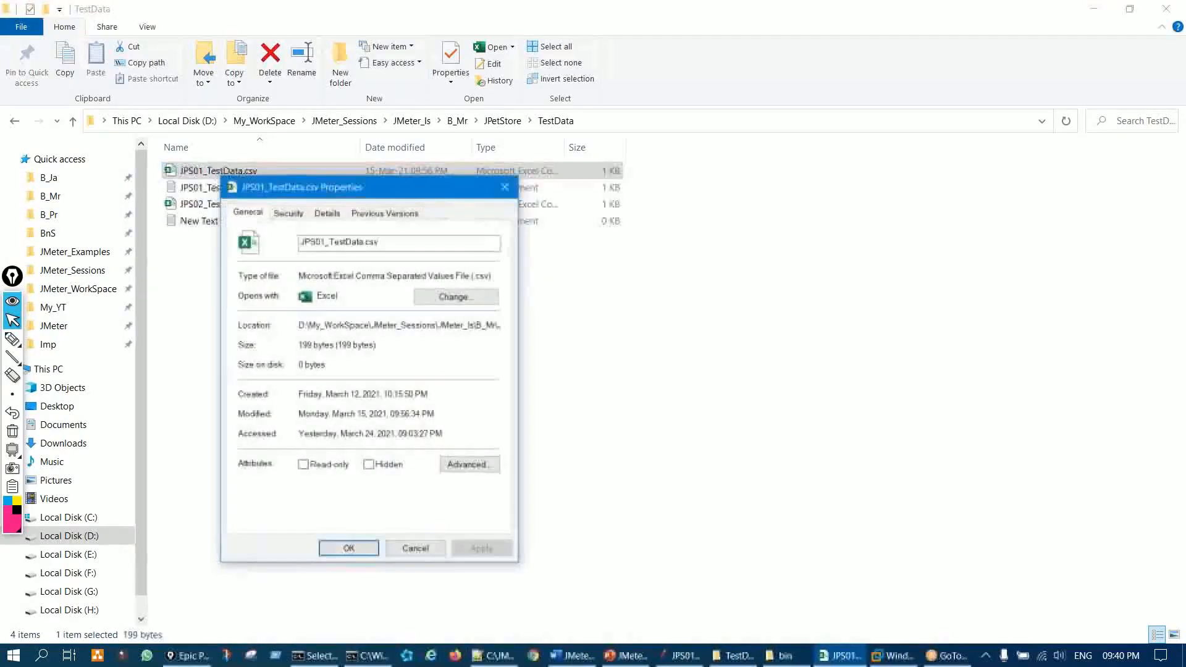
{"action": "left_click", "coordinate": [289, 212]}
{"action": "left_click_drag", "start_coordinate": [303, 235], "coordinate": [611, 268]}
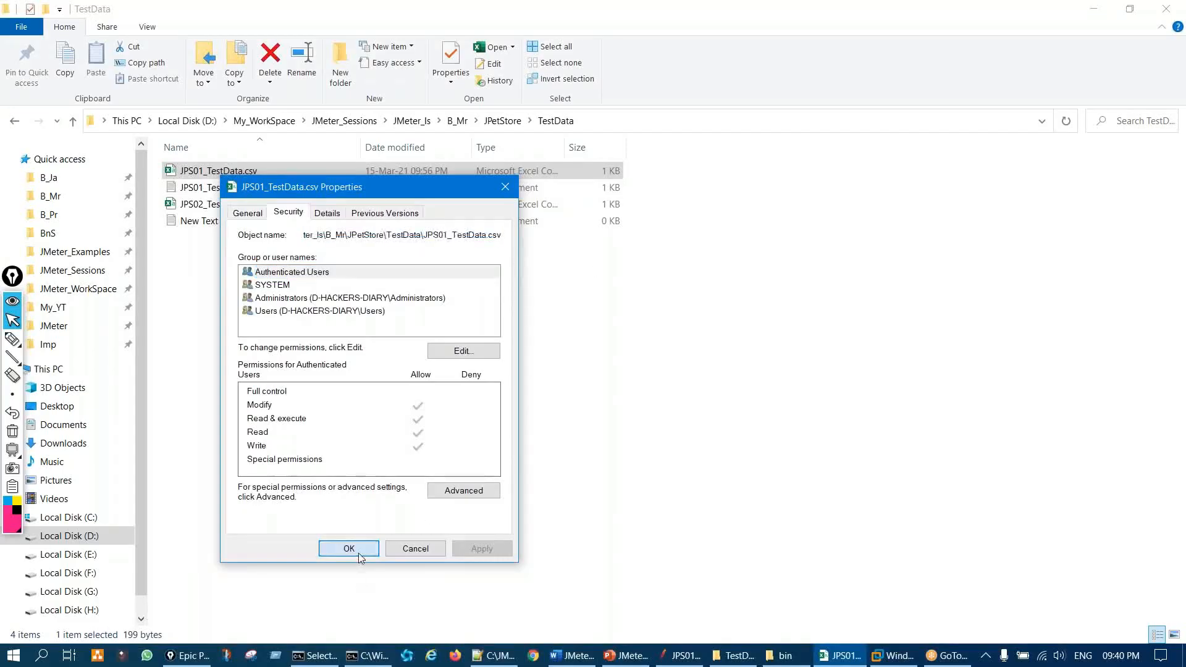
{"action": "left_click", "coordinate": [359, 552]}
Step: In JMeter, set the CSV Data Set Config filename to D:\My_WorkSpace\JMeter_Sessions\JMeter_ls\B_Mr\JPetStore\TestData\JPS01_TestData.csv and widen the configuration pane
{"action": "left_click", "coordinate": [711, 654]}
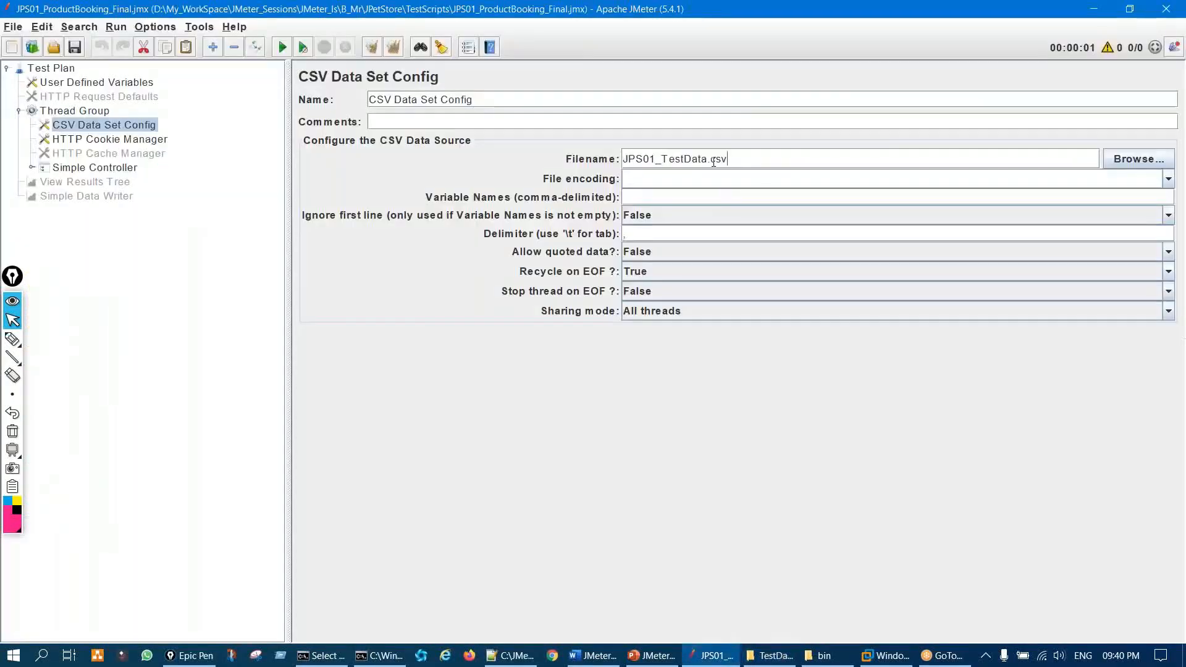
{"action": "key", "text": "ctrl+a"}
{"action": "type", "text": "D:\\My_WorkSpace\\JMeter_Sessions\\JMeter_ls\\B_Mr\\JPetStore\\TestData\\JPS01_TestData.csv"}
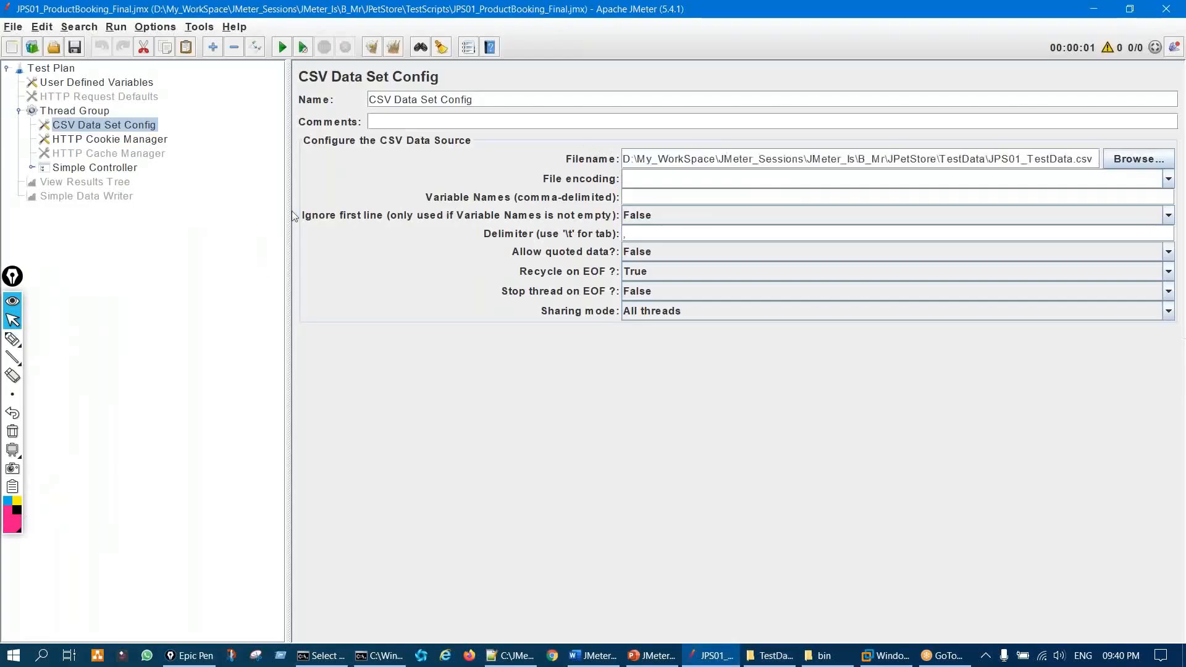
{"action": "left_click_drag", "start_coordinate": [290, 206], "coordinate": [161, 193]}
Step: Mark the drive, the folder path, the TestData folder and the CSV file in the filename with the pen, and clear the drawings
{"action": "key", "text": "ctrl+shift+3"}
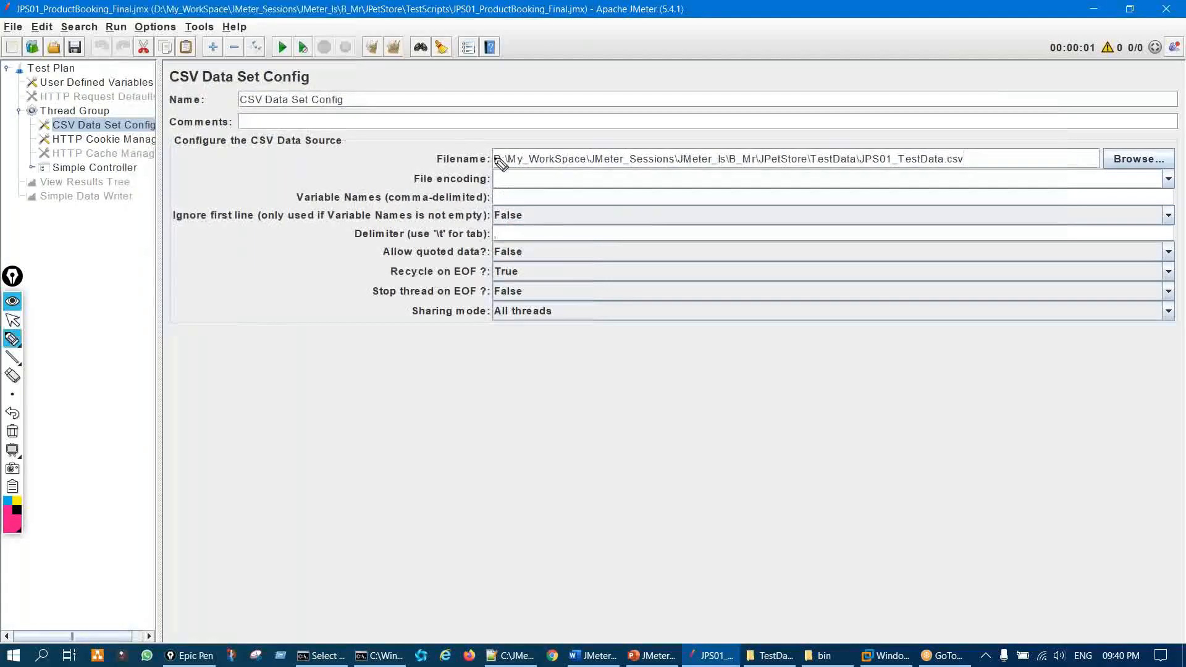
{"action": "left_click_drag", "start_coordinate": [482, 146], "coordinate": [485, 152]}
{"action": "left_click_drag", "start_coordinate": [645, 176], "coordinate": [855, 171]}
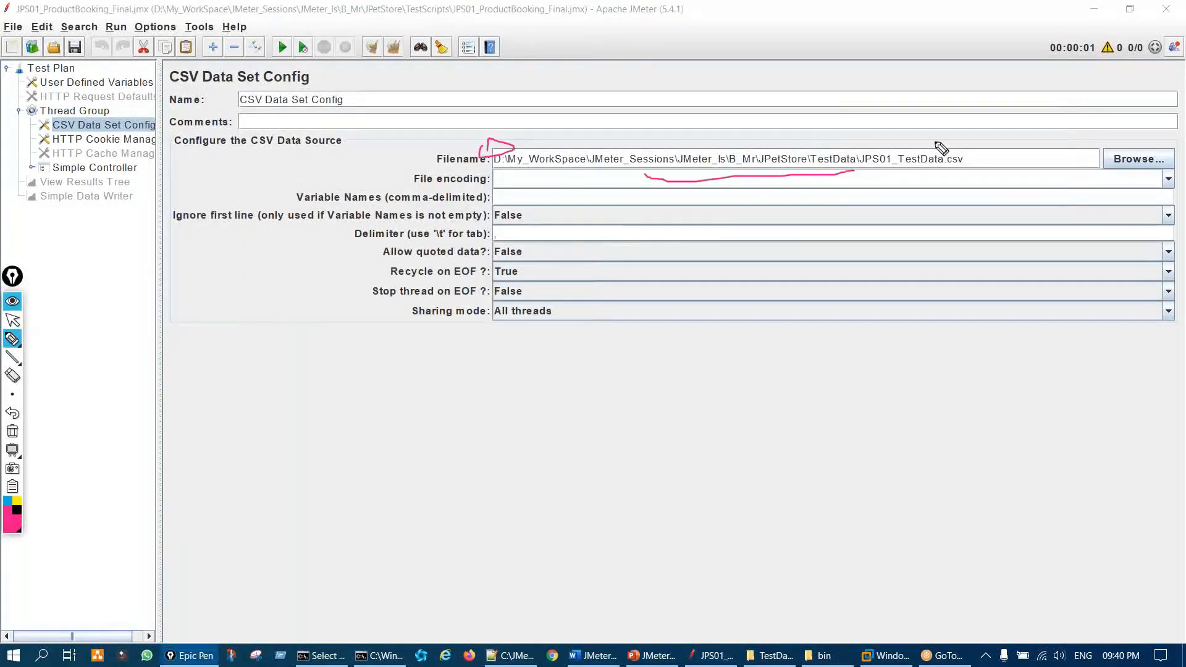
{"action": "mouse_move", "coordinate": [916, 83]}
{"action": "left_mouse_down"}
{"action": "mouse_move", "coordinate": [916, 133]}
{"action": "mouse_move", "coordinate": [934, 144]}
{"action": "left_mouse_up"}
{"action": "left_click_drag", "start_coordinate": [810, 137], "coordinate": [819, 152]}
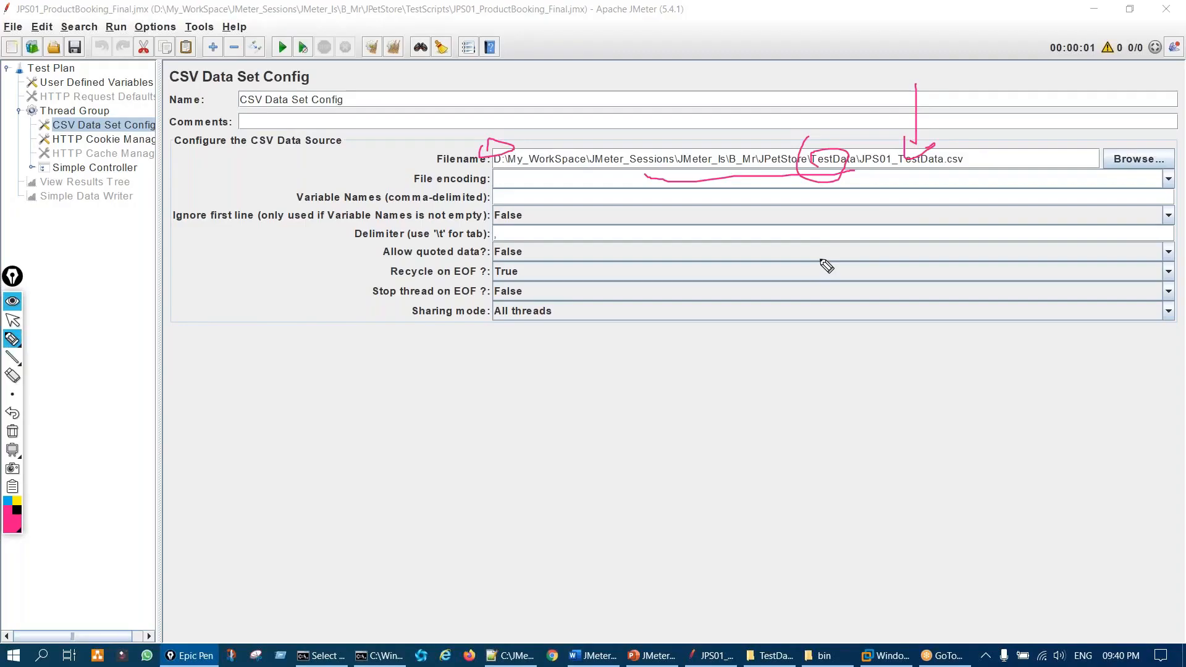
{"action": "key", "text": "ctrl+shift+7"}
{"action": "key", "text": "ctrl+shift+2"}
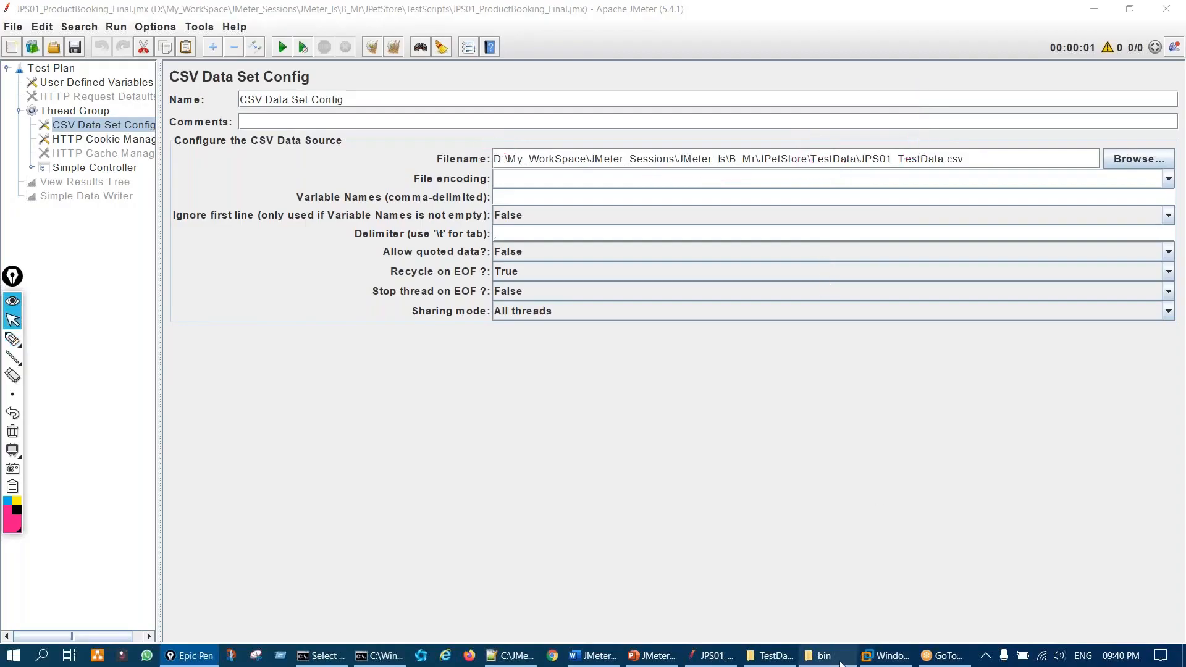
Step: Switch to the VMware slave, circle the area below Local Disk (C:) with the pen, and clear the drawings
{"action": "left_click", "coordinate": [899, 662]}
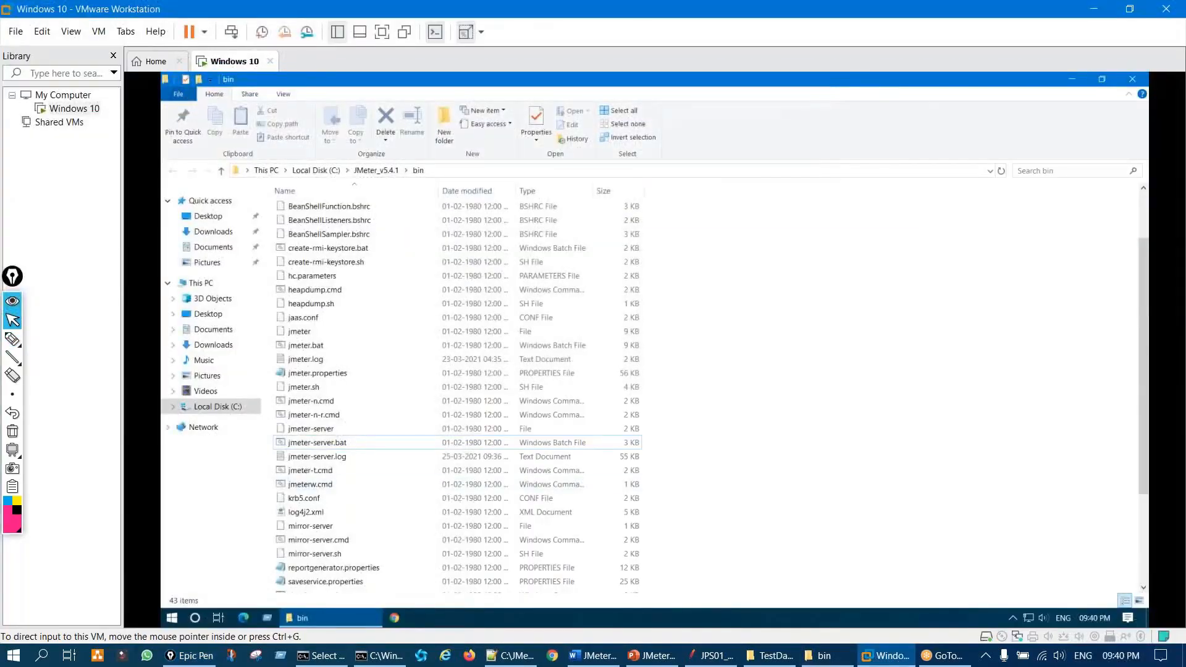
{"action": "left_click", "coordinate": [18, 339]}
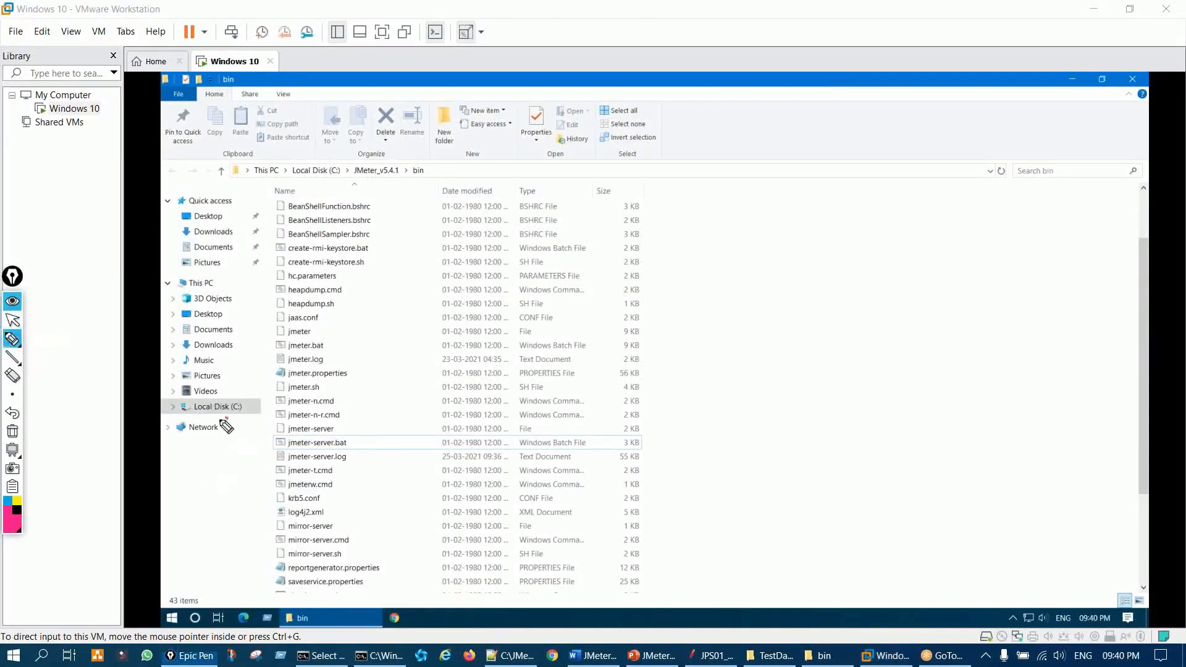
{"action": "mouse_move", "coordinate": [227, 423]}
{"action": "left_mouse_down"}
{"action": "mouse_move", "coordinate": [248, 462]}
{"action": "mouse_move", "coordinate": [226, 433]}
{"action": "left_mouse_up"}
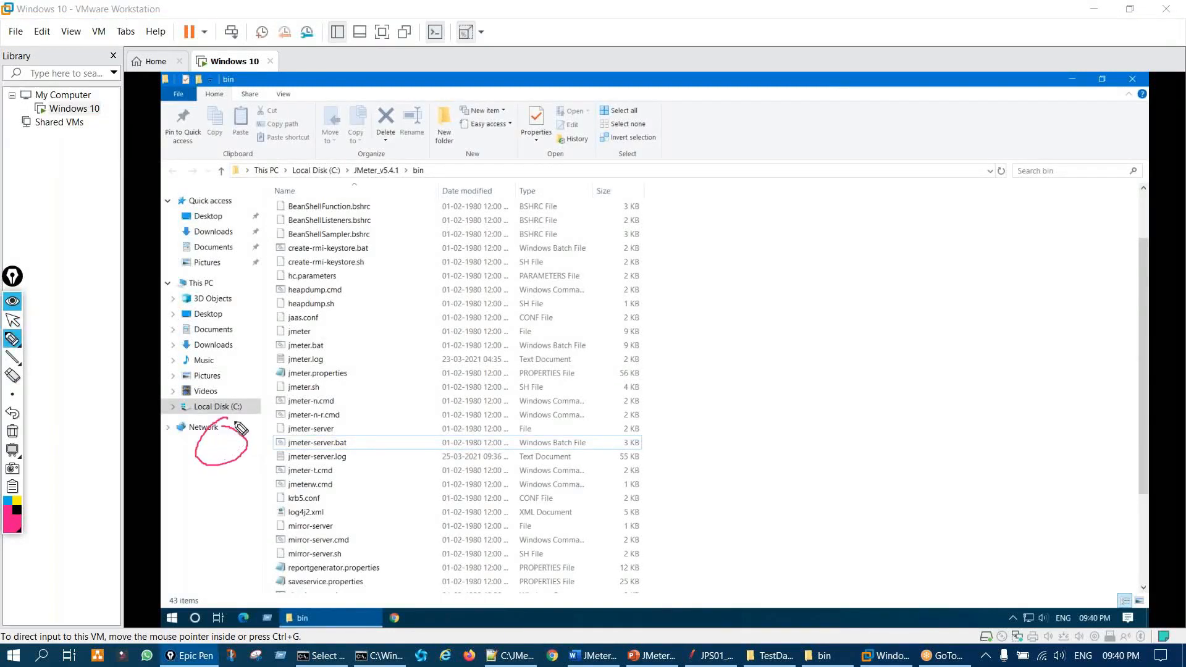
{"action": "mouse_move", "coordinate": [234, 422]}
{"action": "left_mouse_down"}
{"action": "mouse_move", "coordinate": [232, 457]}
{"action": "mouse_move", "coordinate": [230, 433]}
{"action": "left_mouse_up"}
{"action": "key", "text": "ctrl+shift+7"}
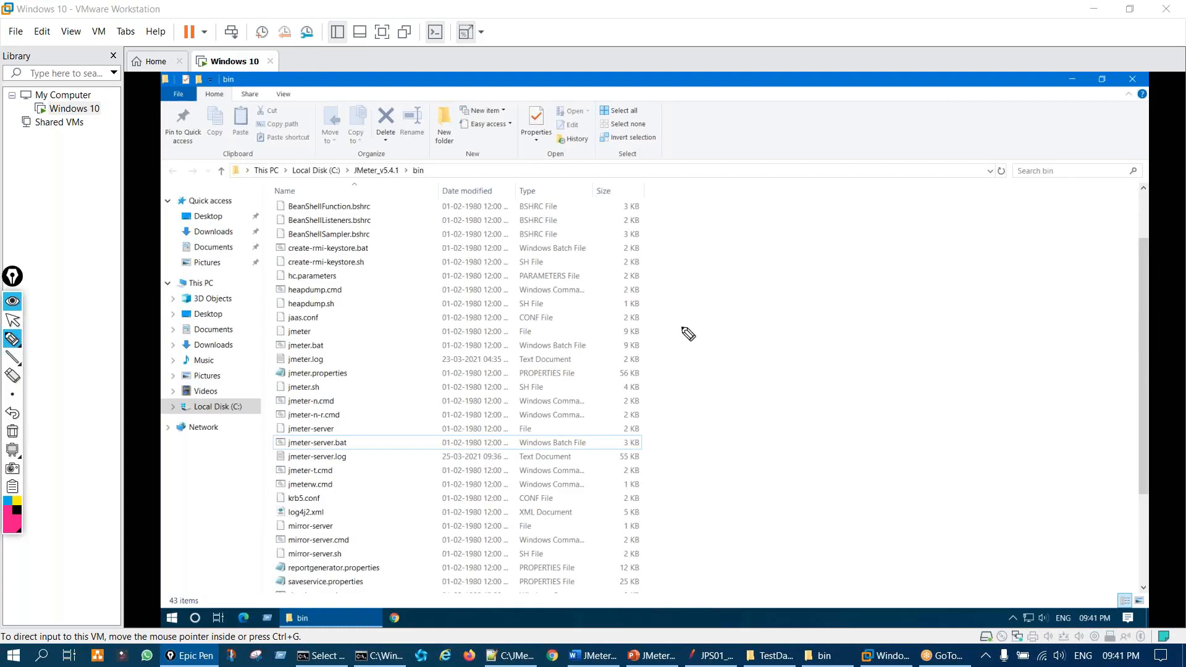
{"action": "key", "text": "ctrl+shift+2"}
Step: Return to JMeter, circle the full CSV file path, handwrite absolute and relative path notes below it, and clear the drawings
{"action": "left_click", "coordinate": [769, 656]}
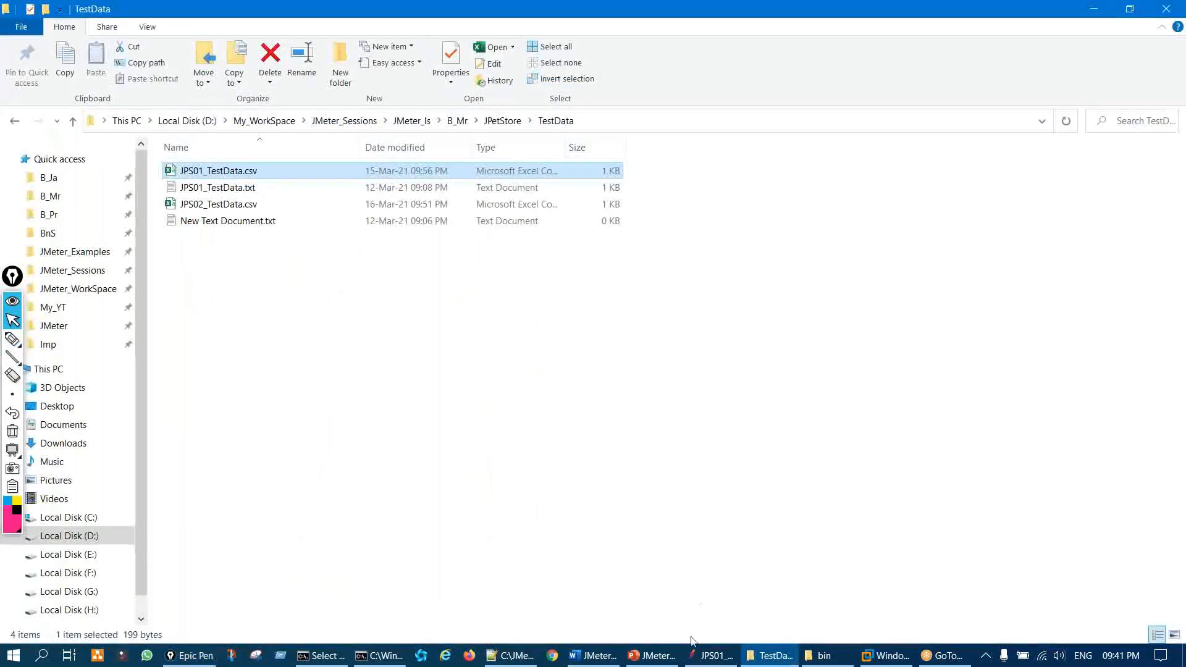
{"action": "left_click", "coordinate": [704, 655]}
{"action": "key", "text": "ctrl+shift+3"}
{"action": "mouse_move", "coordinate": [610, 139]}
{"action": "left_mouse_down"}
{"action": "mouse_move", "coordinate": [493, 156]}
{"action": "mouse_move", "coordinate": [988, 210]}
{"action": "mouse_move", "coordinate": [735, 123]}
{"action": "left_mouse_up"}
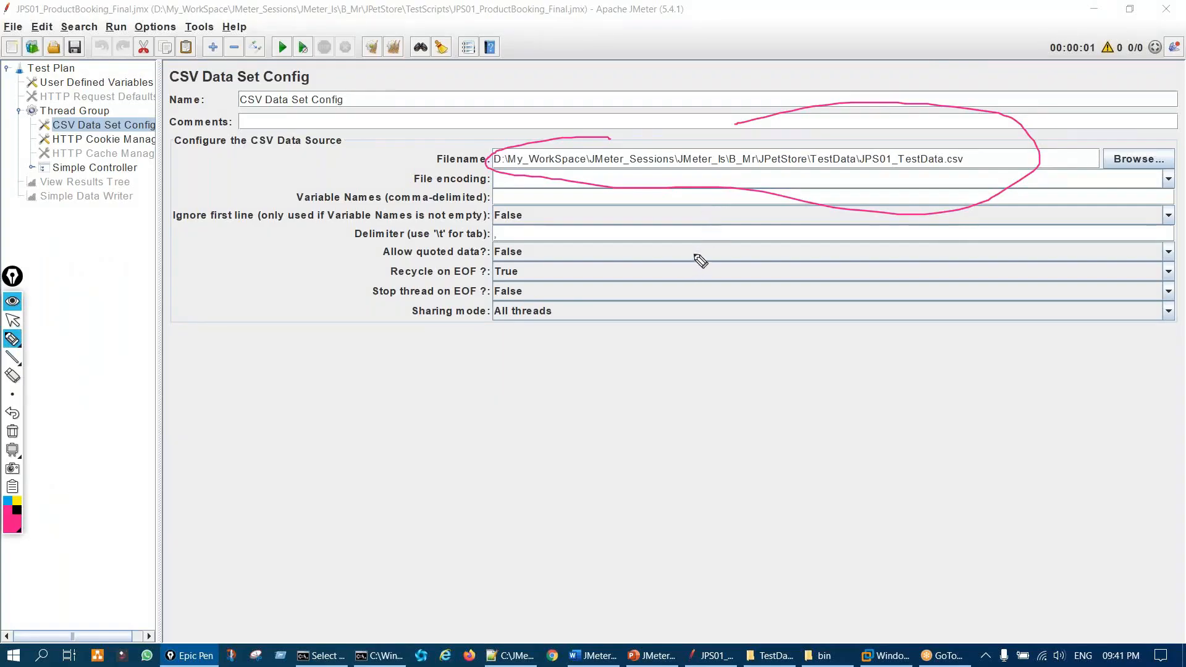
{"action": "mouse_move", "coordinate": [688, 309]}
{"action": "left_mouse_down"}
{"action": "mouse_move", "coordinate": [744, 325]}
{"action": "mouse_move", "coordinate": [828, 257]}
{"action": "mouse_move", "coordinate": [919, 249]}
{"action": "left_mouse_up"}
{"action": "mouse_move", "coordinate": [652, 511]}
{"action": "left_mouse_down"}
{"action": "mouse_move", "coordinate": [683, 485]}
{"action": "mouse_move", "coordinate": [778, 451]}
{"action": "left_mouse_up"}
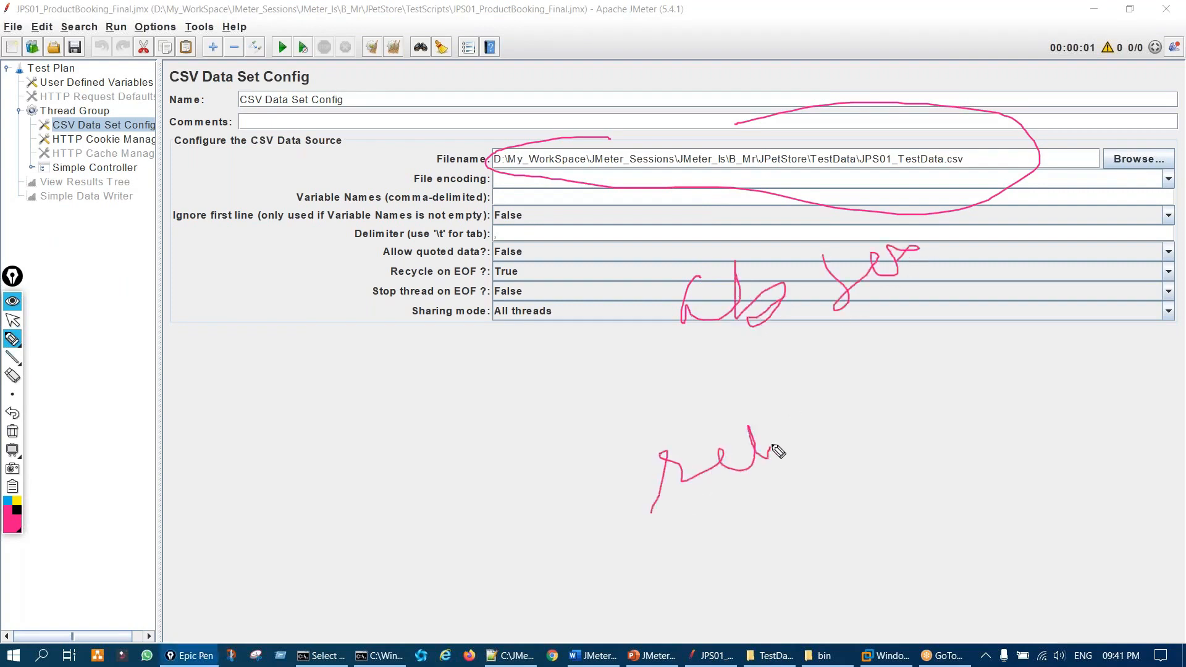
{"action": "key", "text": "Escape"}
Step: Remove the folder path from the CSV Data Set Config filename, leaving only JPS01_TestData.csv
{"action": "left_click_drag", "start_coordinate": [861, 159], "coordinate": [512, 161]}
{"action": "key", "text": "BackSpace"}
{"action": "key", "text": "BackSpace"}
{"action": "key", "text": "BackSpace"}
{"action": "key", "text": "BackSpace"}
{"action": "key", "text": "BackSpace"}
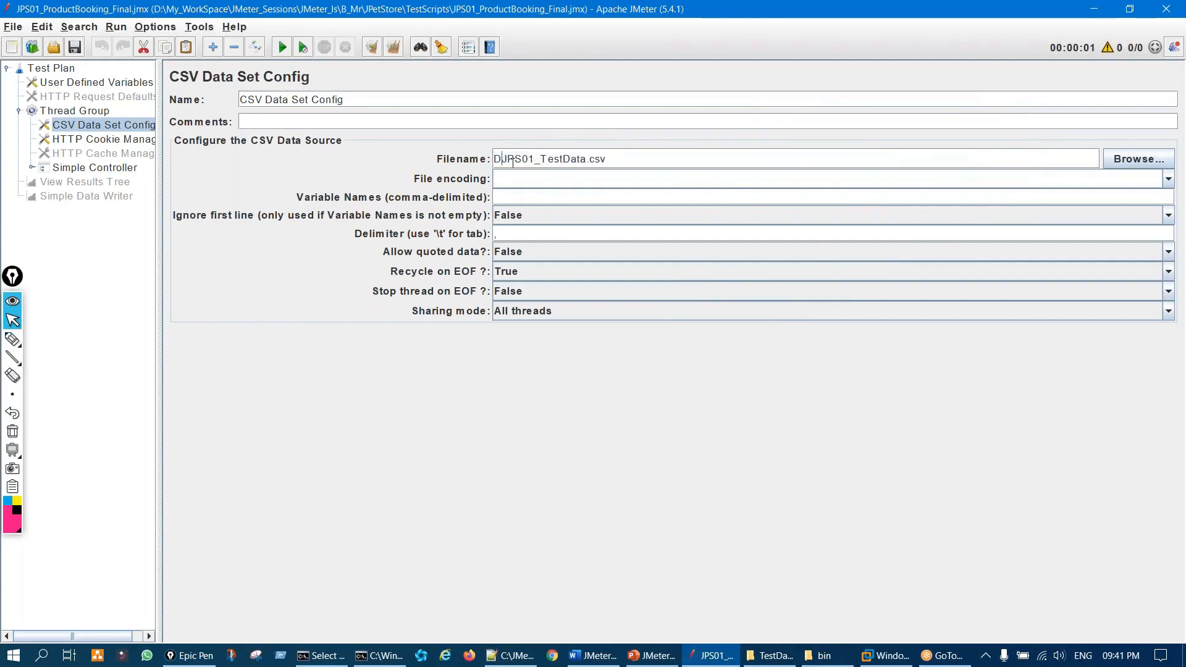
Step: Circle the JPS01_TestData.csv filename, draw an arrow down to a handwritten "bin", mark the CSV Data Set Config element, and clear the drawings
{"action": "key", "text": "ctrl+shift+p"}
{"action": "mouse_move", "coordinate": [535, 137]}
{"action": "left_mouse_down"}
{"action": "mouse_move", "coordinate": [457, 153]}
{"action": "mouse_move", "coordinate": [592, 156]}
{"action": "mouse_move", "coordinate": [468, 158]}
{"action": "mouse_move", "coordinate": [578, 154]}
{"action": "left_mouse_up"}
{"action": "key", "text": "ctrl+shift+7"}
{"action": "mouse_move", "coordinate": [574, 256]}
{"action": "left_mouse_down"}
{"action": "mouse_move", "coordinate": [576, 355]}
{"action": "mouse_move", "coordinate": [598, 345]}
{"action": "left_mouse_up"}
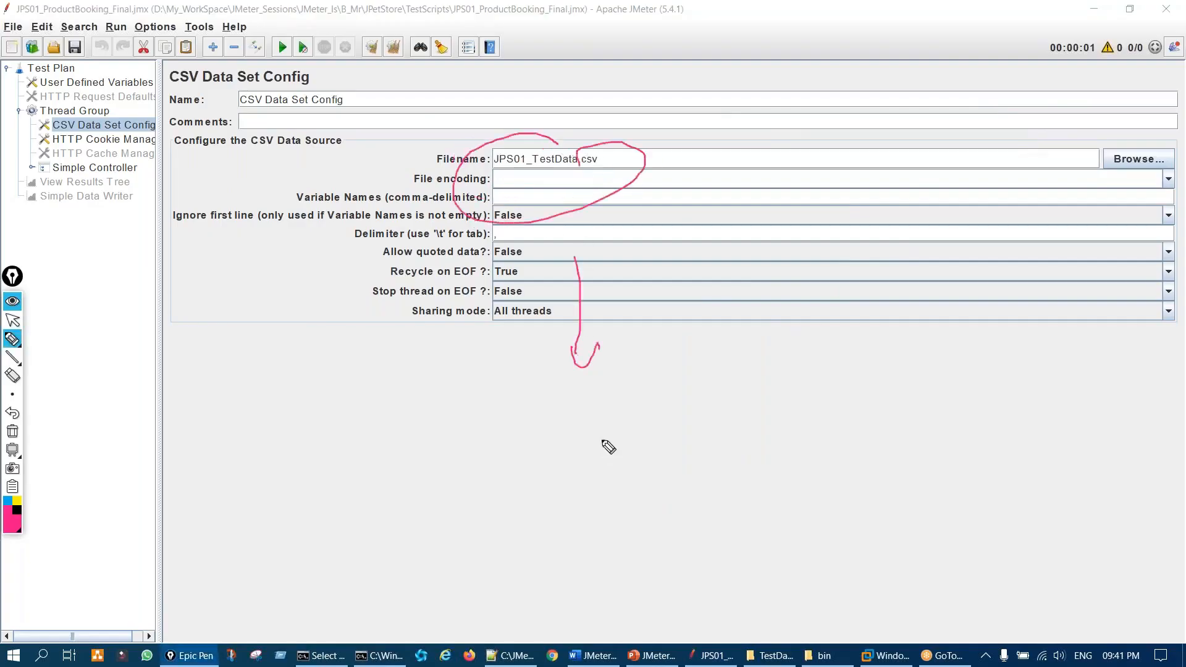
{"action": "mouse_move", "coordinate": [603, 439]}
{"action": "left_mouse_down"}
{"action": "mouse_move", "coordinate": [646, 531]}
{"action": "mouse_move", "coordinate": [702, 497]}
{"action": "mouse_move", "coordinate": [720, 465]}
{"action": "mouse_move", "coordinate": [776, 441]}
{"action": "left_mouse_up"}
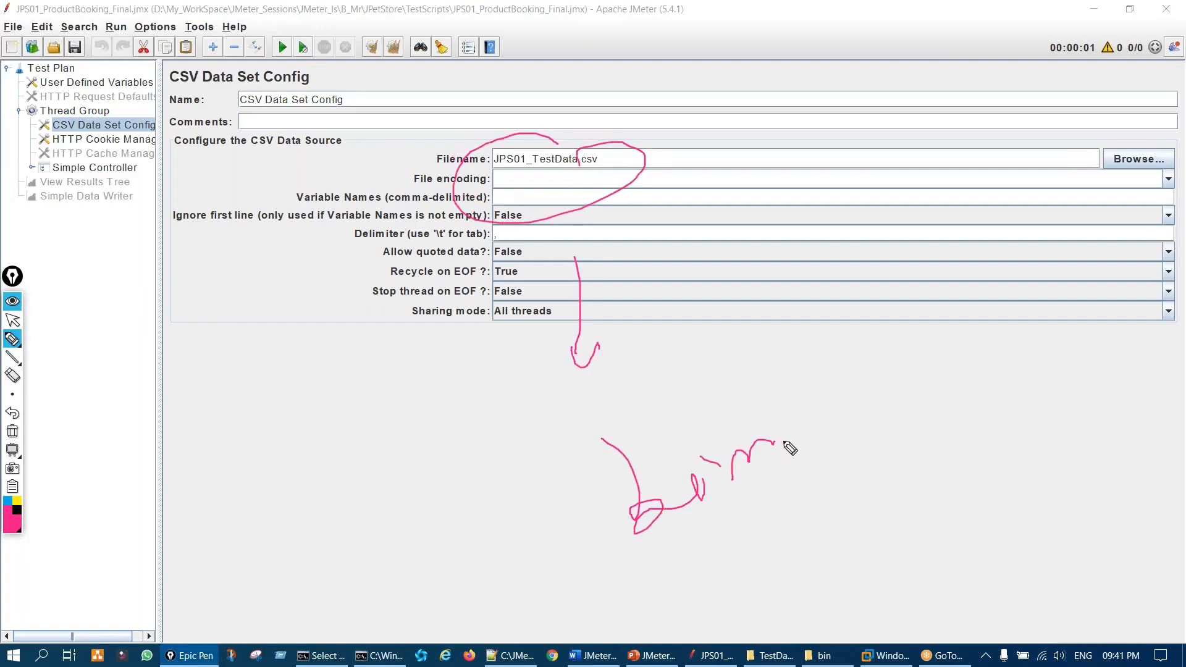
{"action": "left_click_drag", "start_coordinate": [556, 137], "coordinate": [638, 132]}
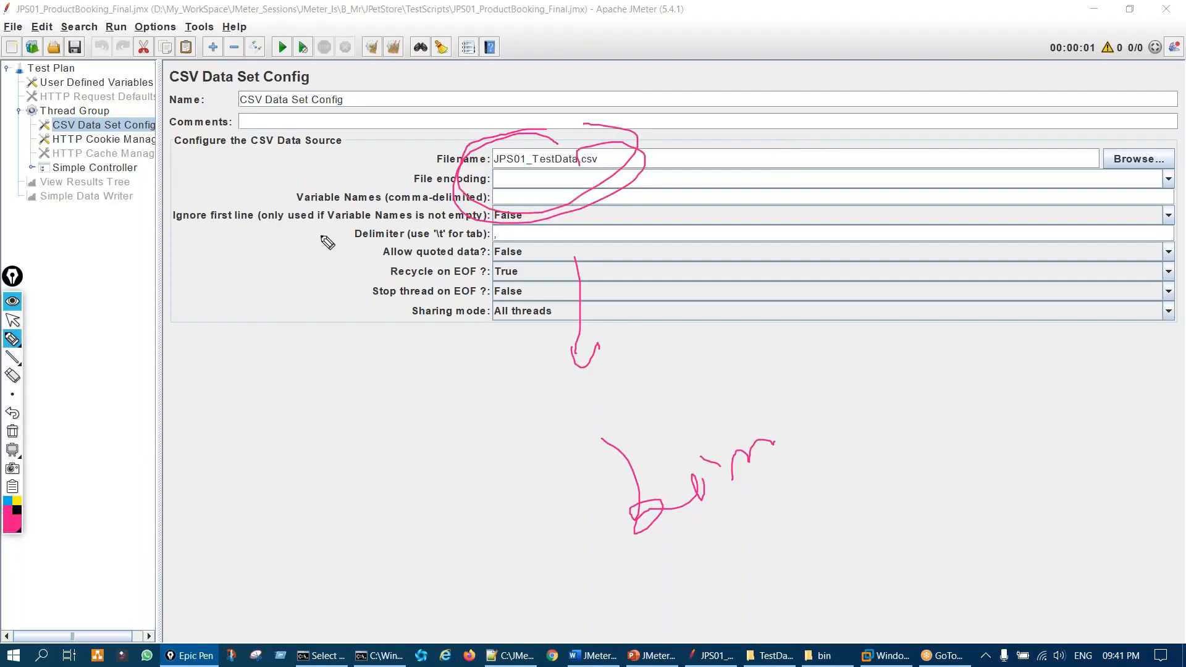
{"action": "left_click_drag", "start_coordinate": [107, 118], "coordinate": [115, 131]}
{"action": "key", "text": "ctrl+shift+7"}
{"action": "key", "text": "ctrl+shift+2"}
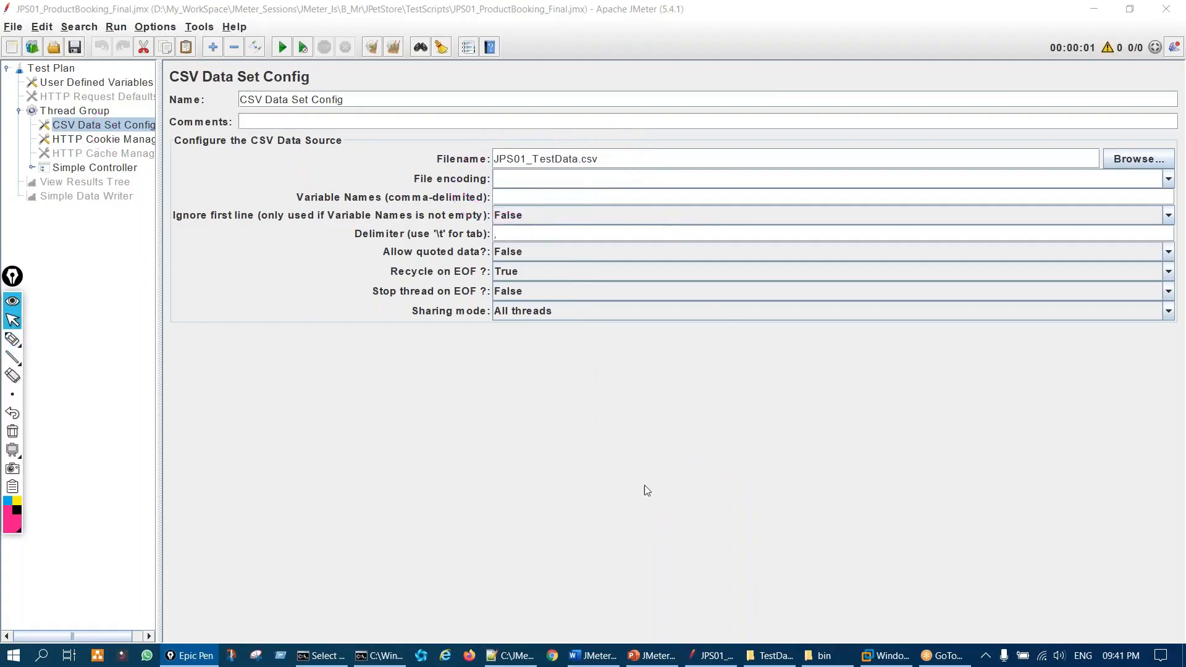